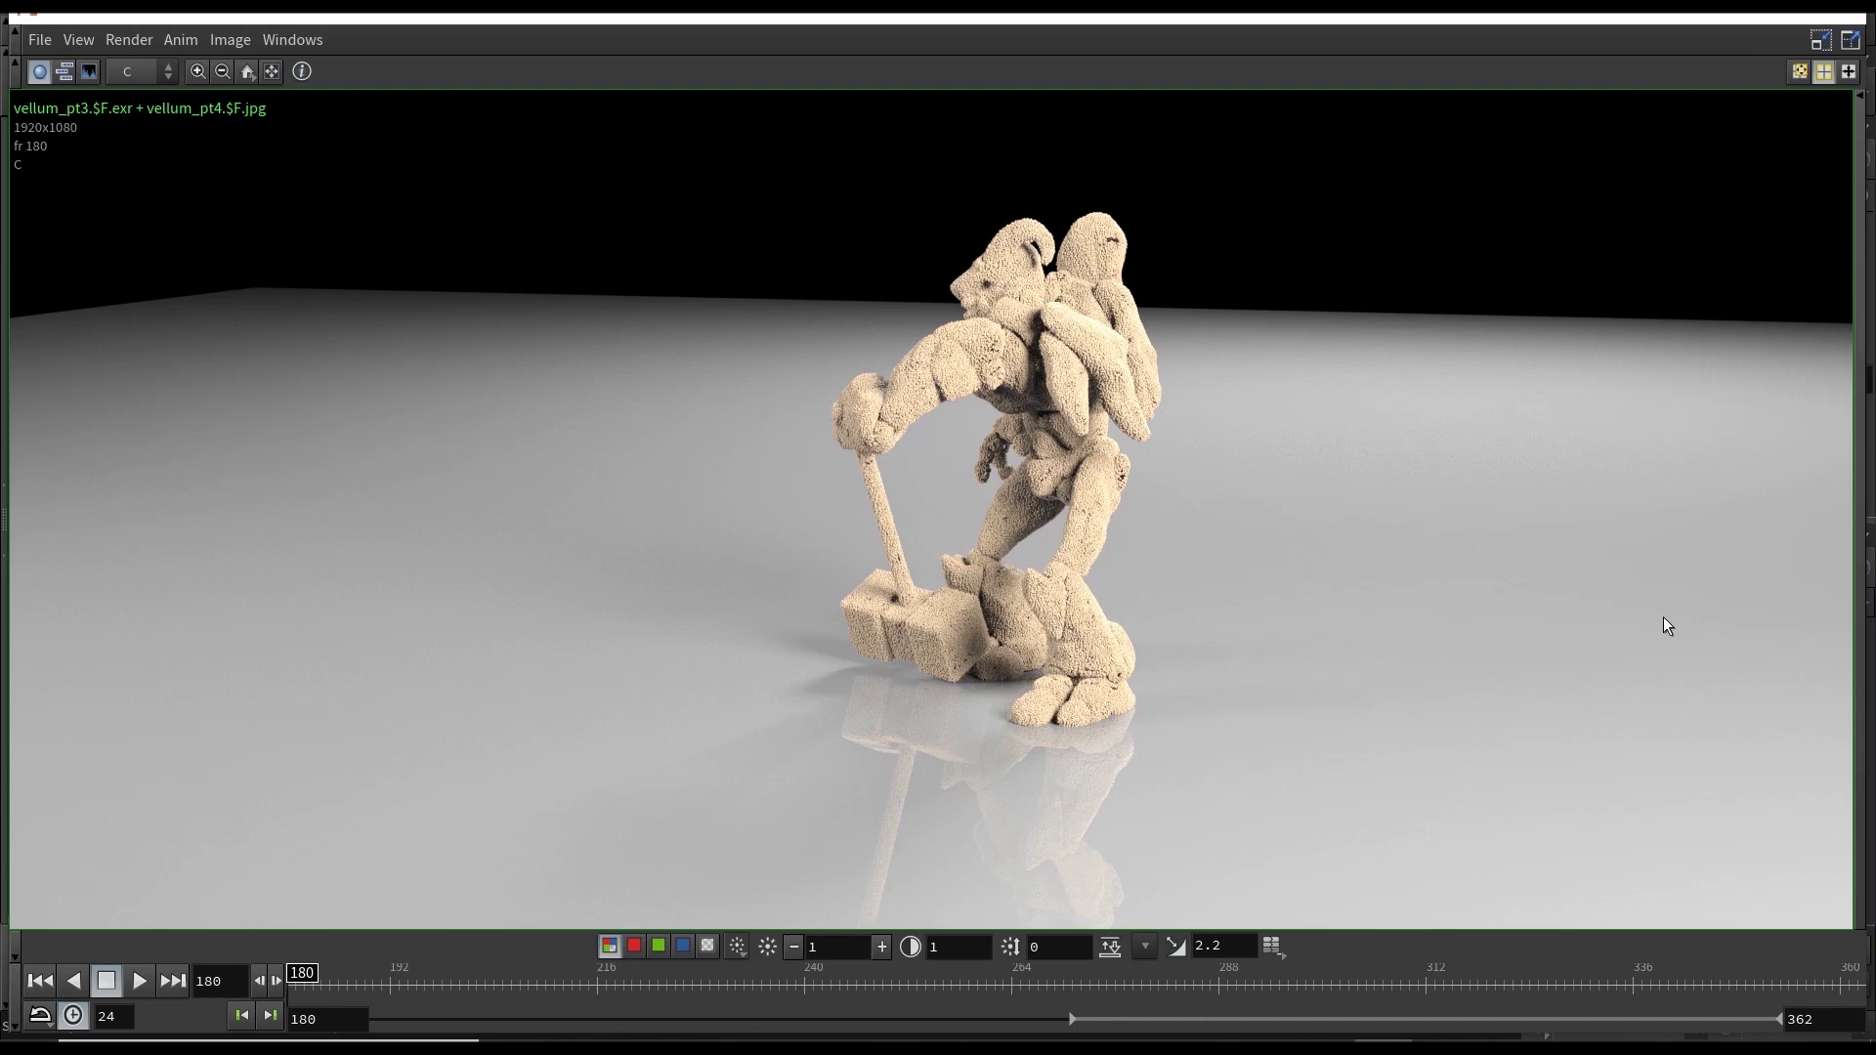
Play the rendered frames in MPlay through to the last frame, then return to Houdini.
click(141, 981)
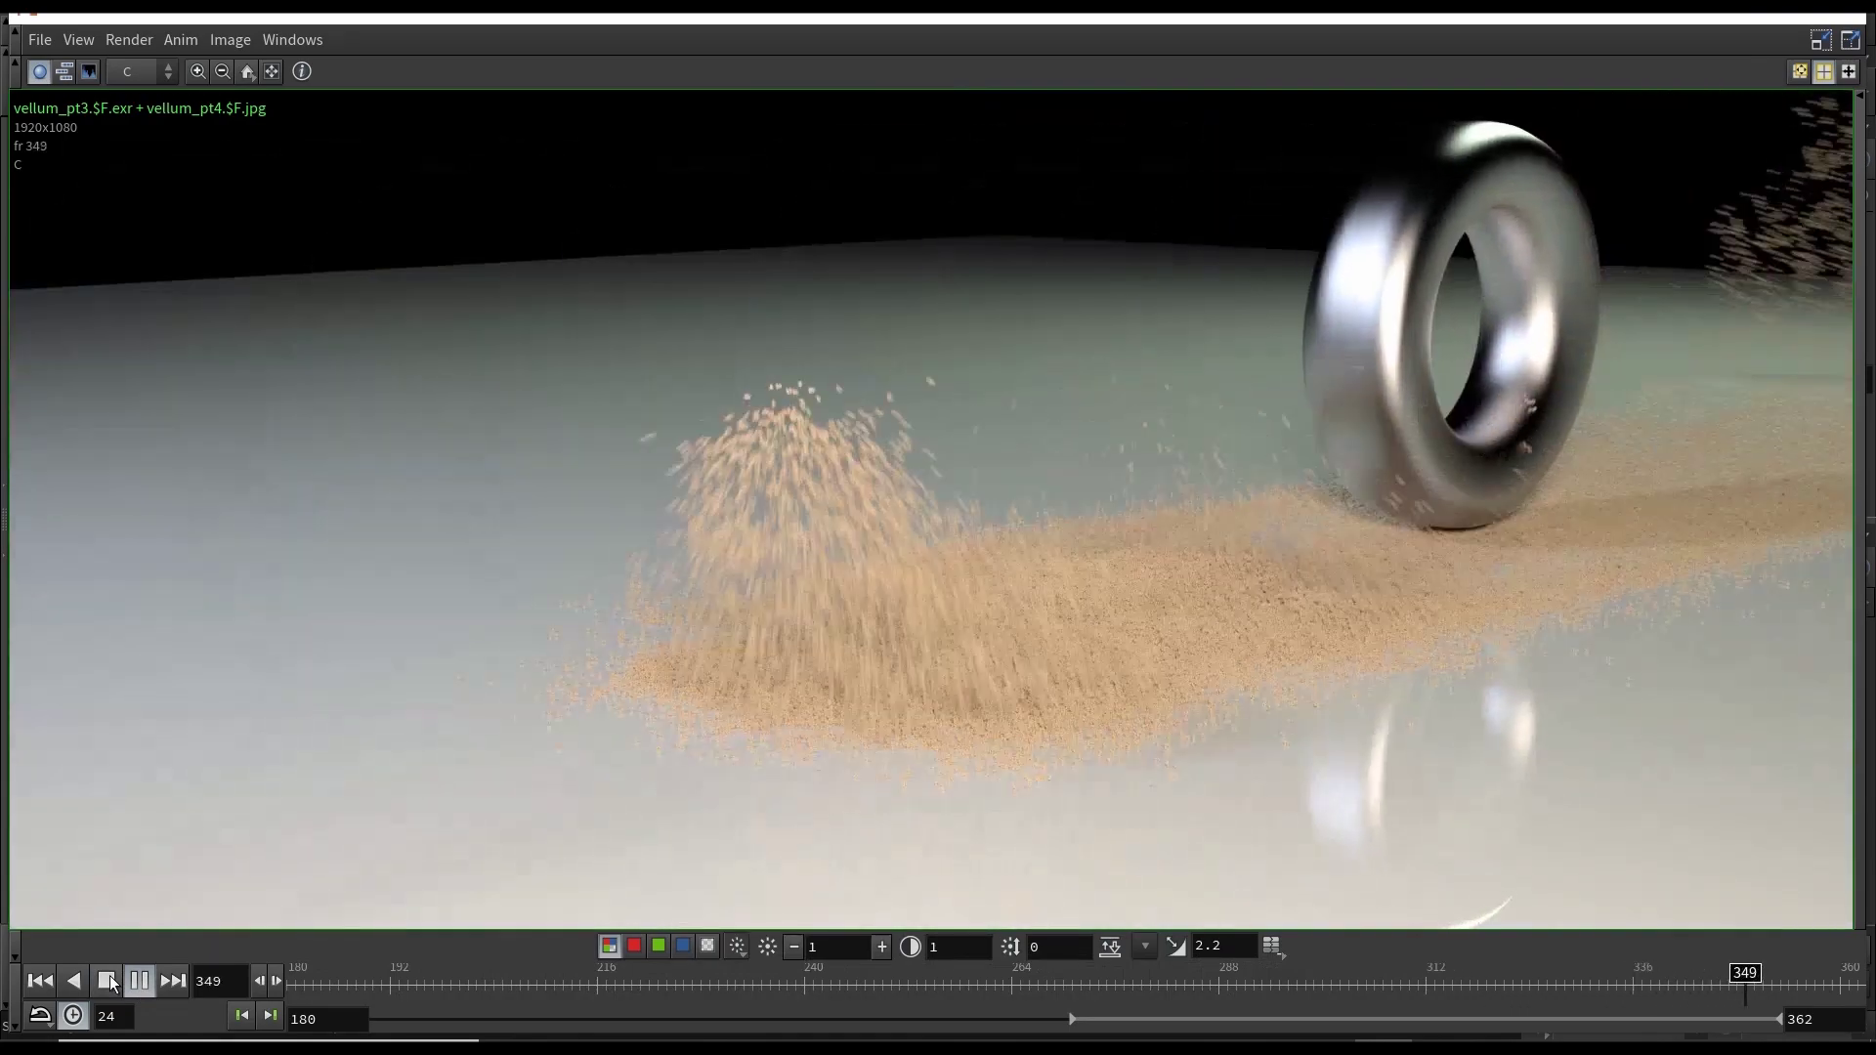
click(108, 981)
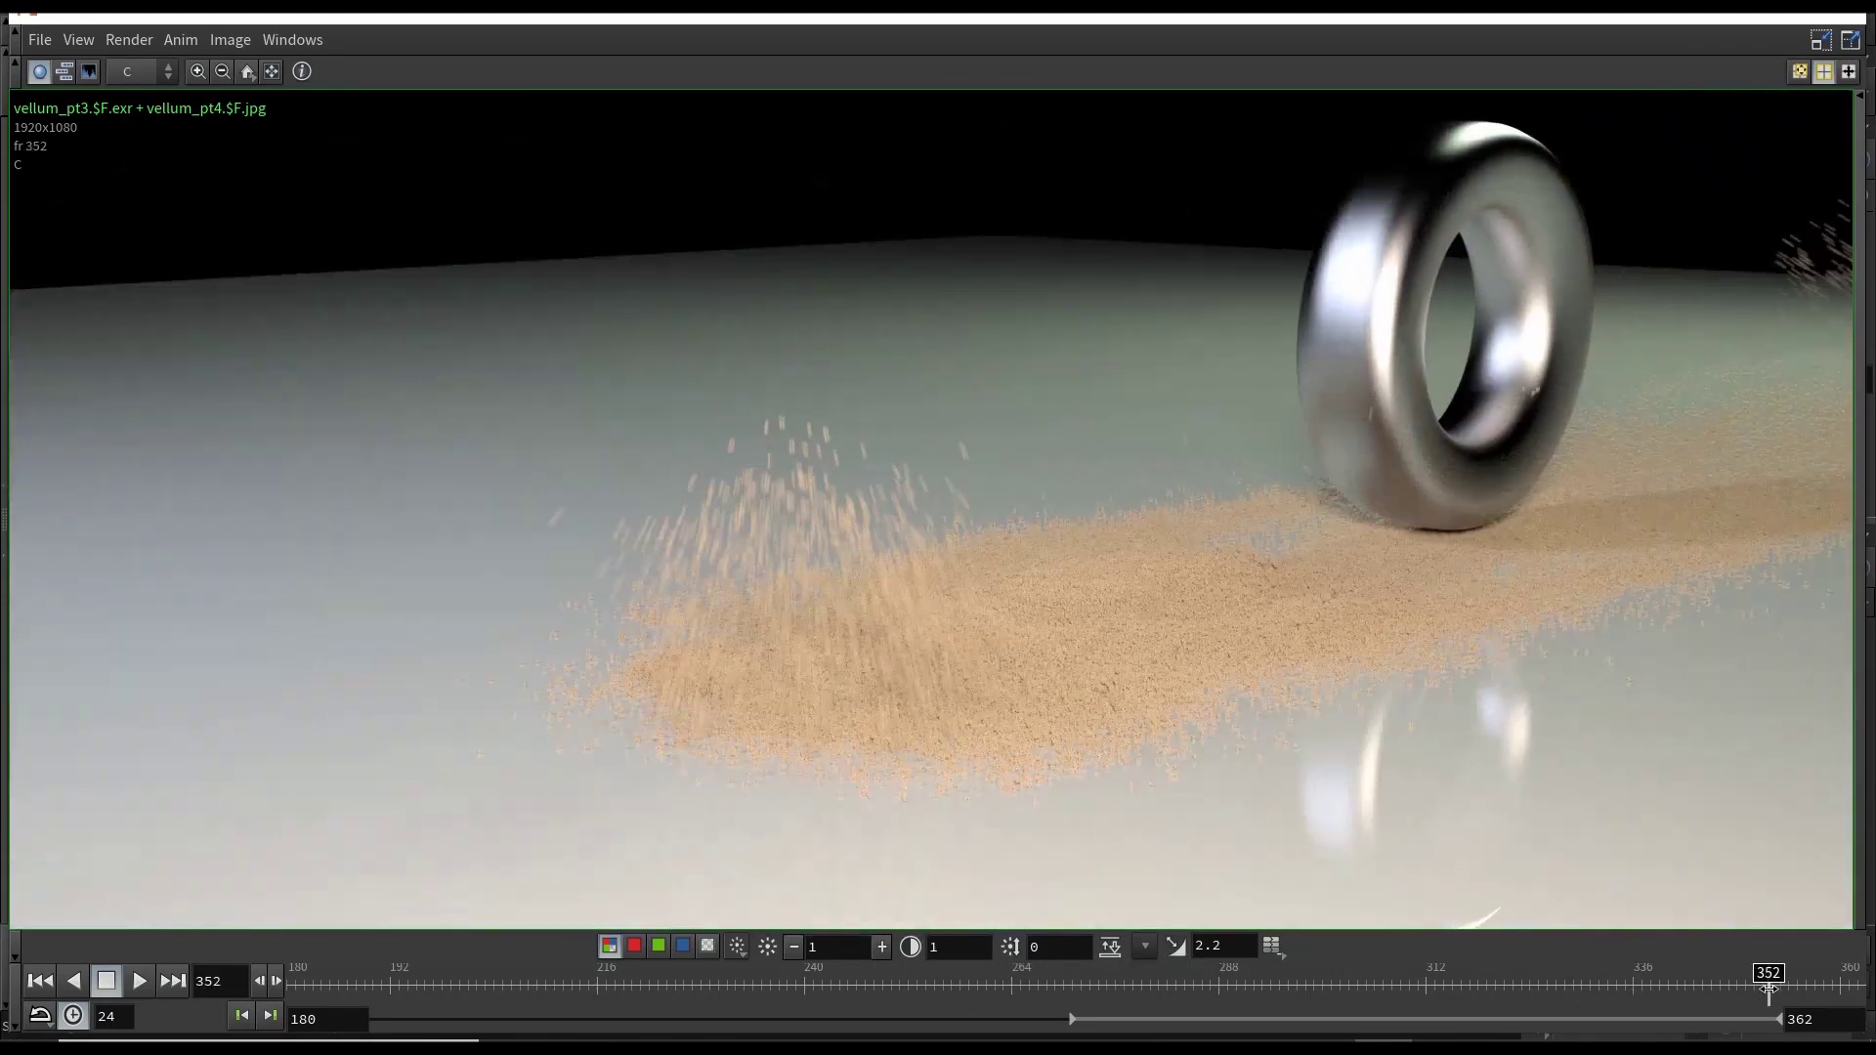
key(alt+Tab)
key(alt+Tab)
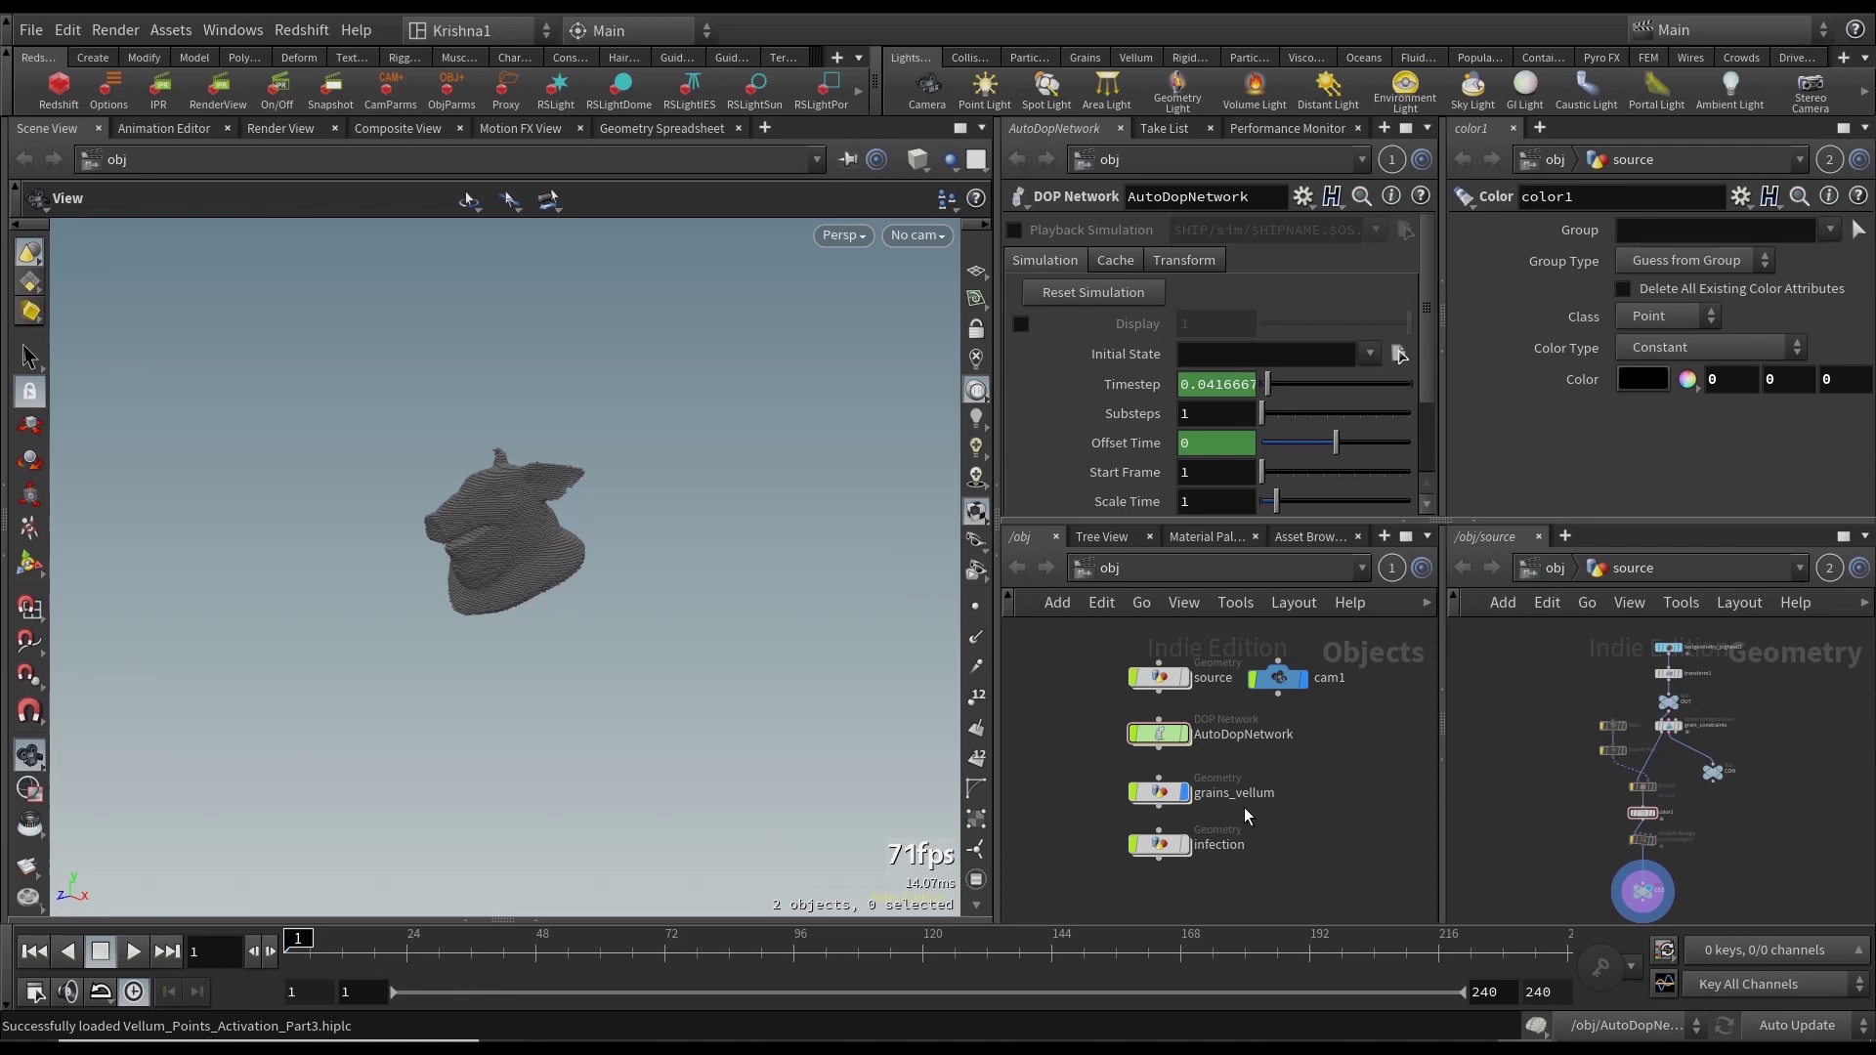
Inside the source network, add a Crag test geometry node.
double_click(1154, 683)
key(Tab)
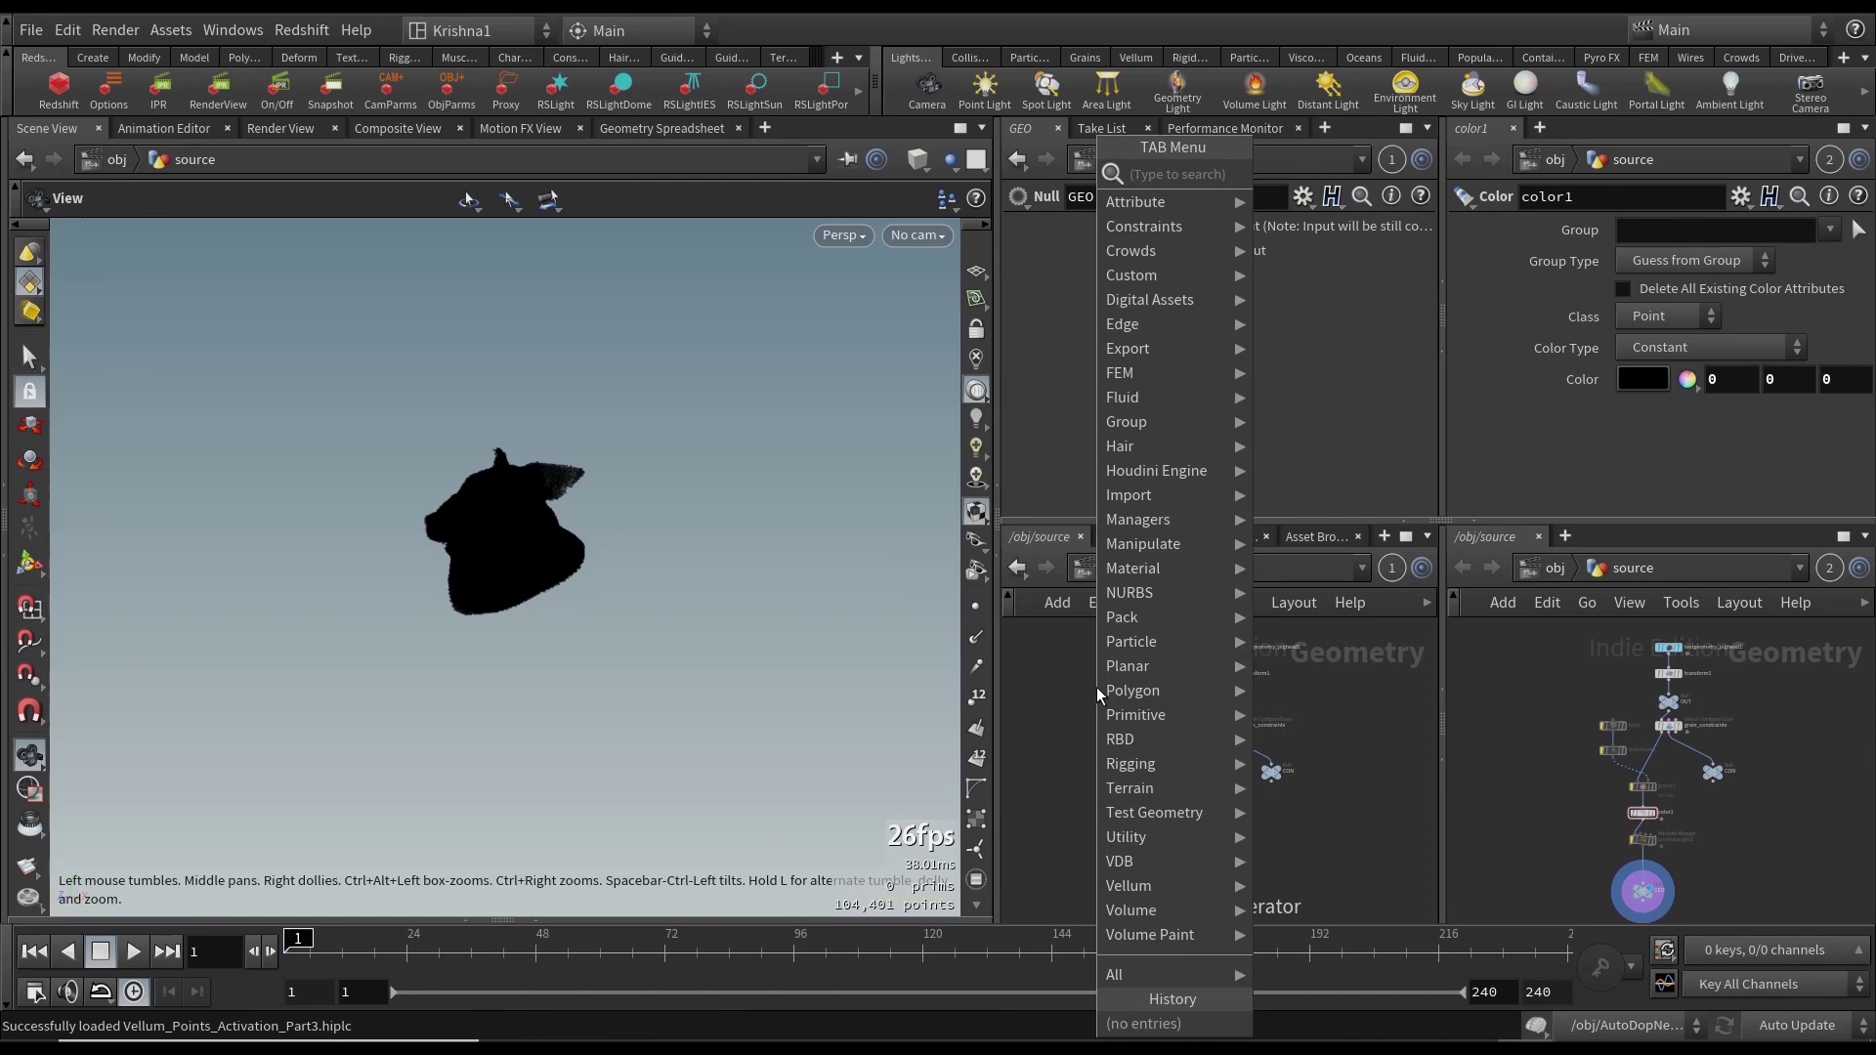
key(Escape)
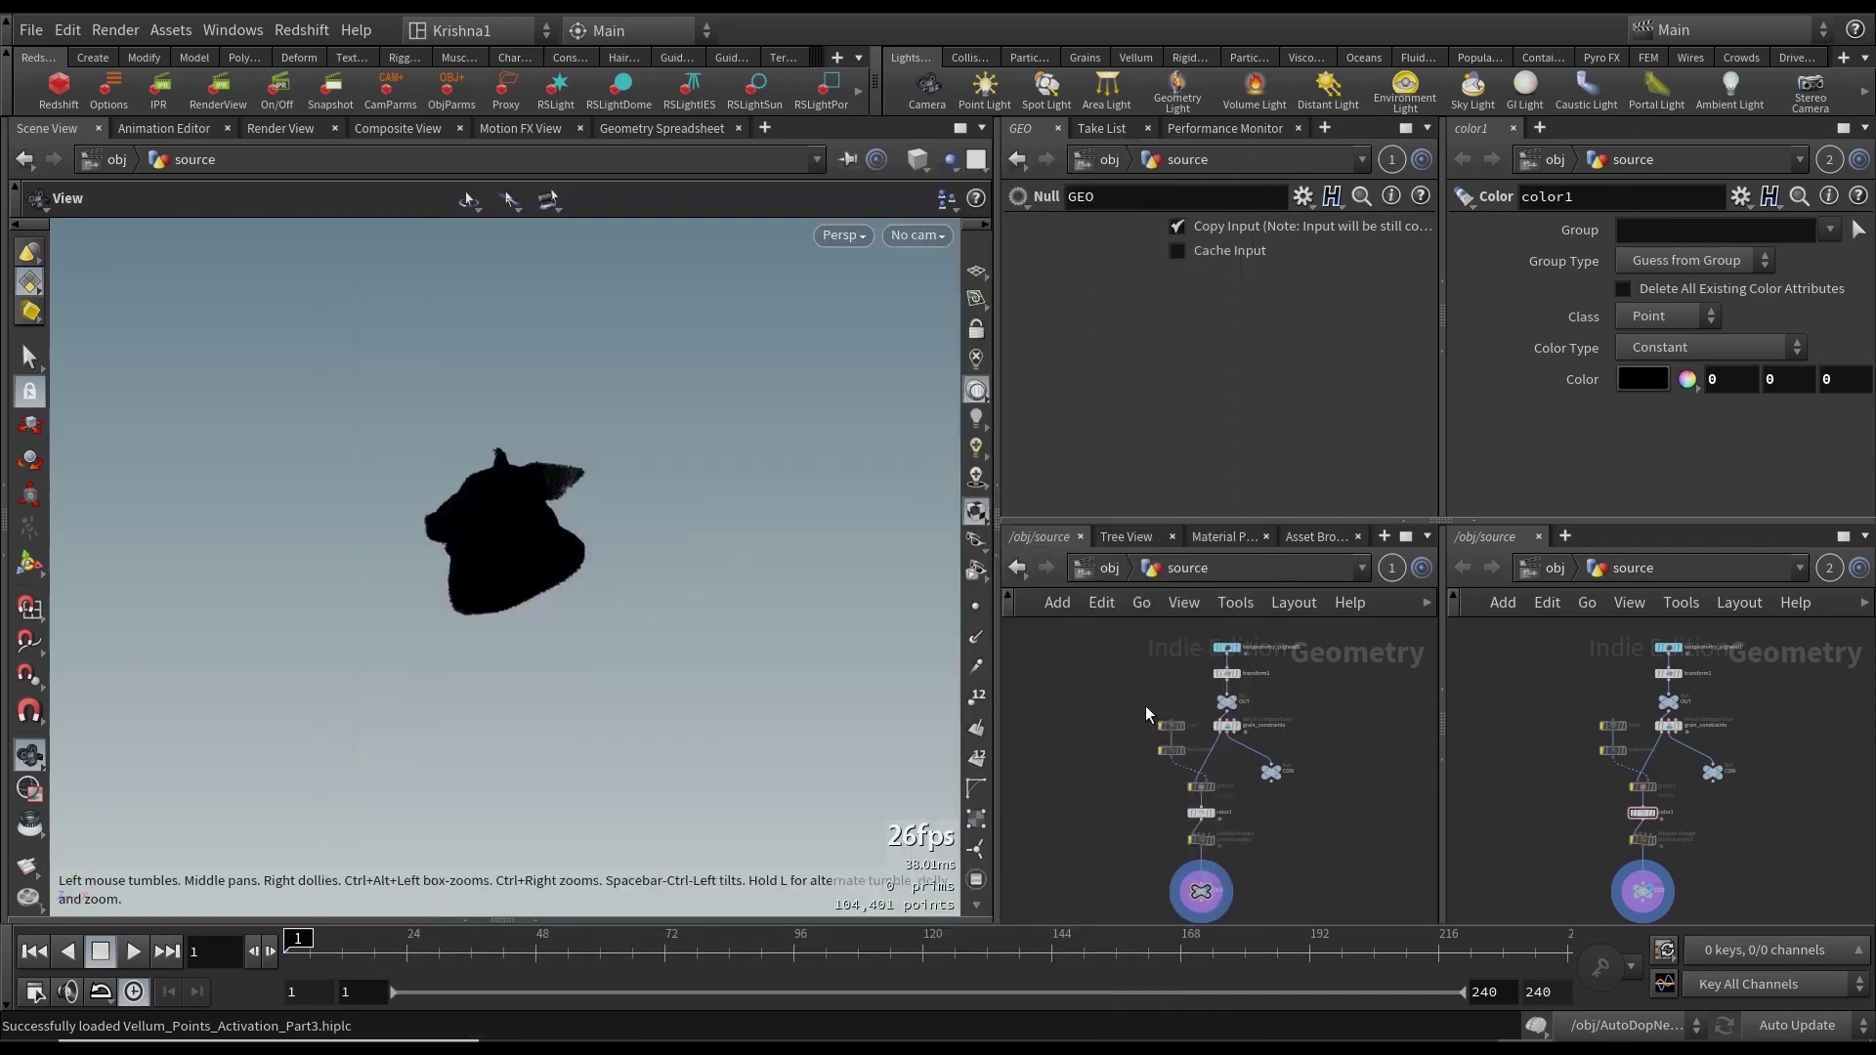
key(Tab)
text(crag)
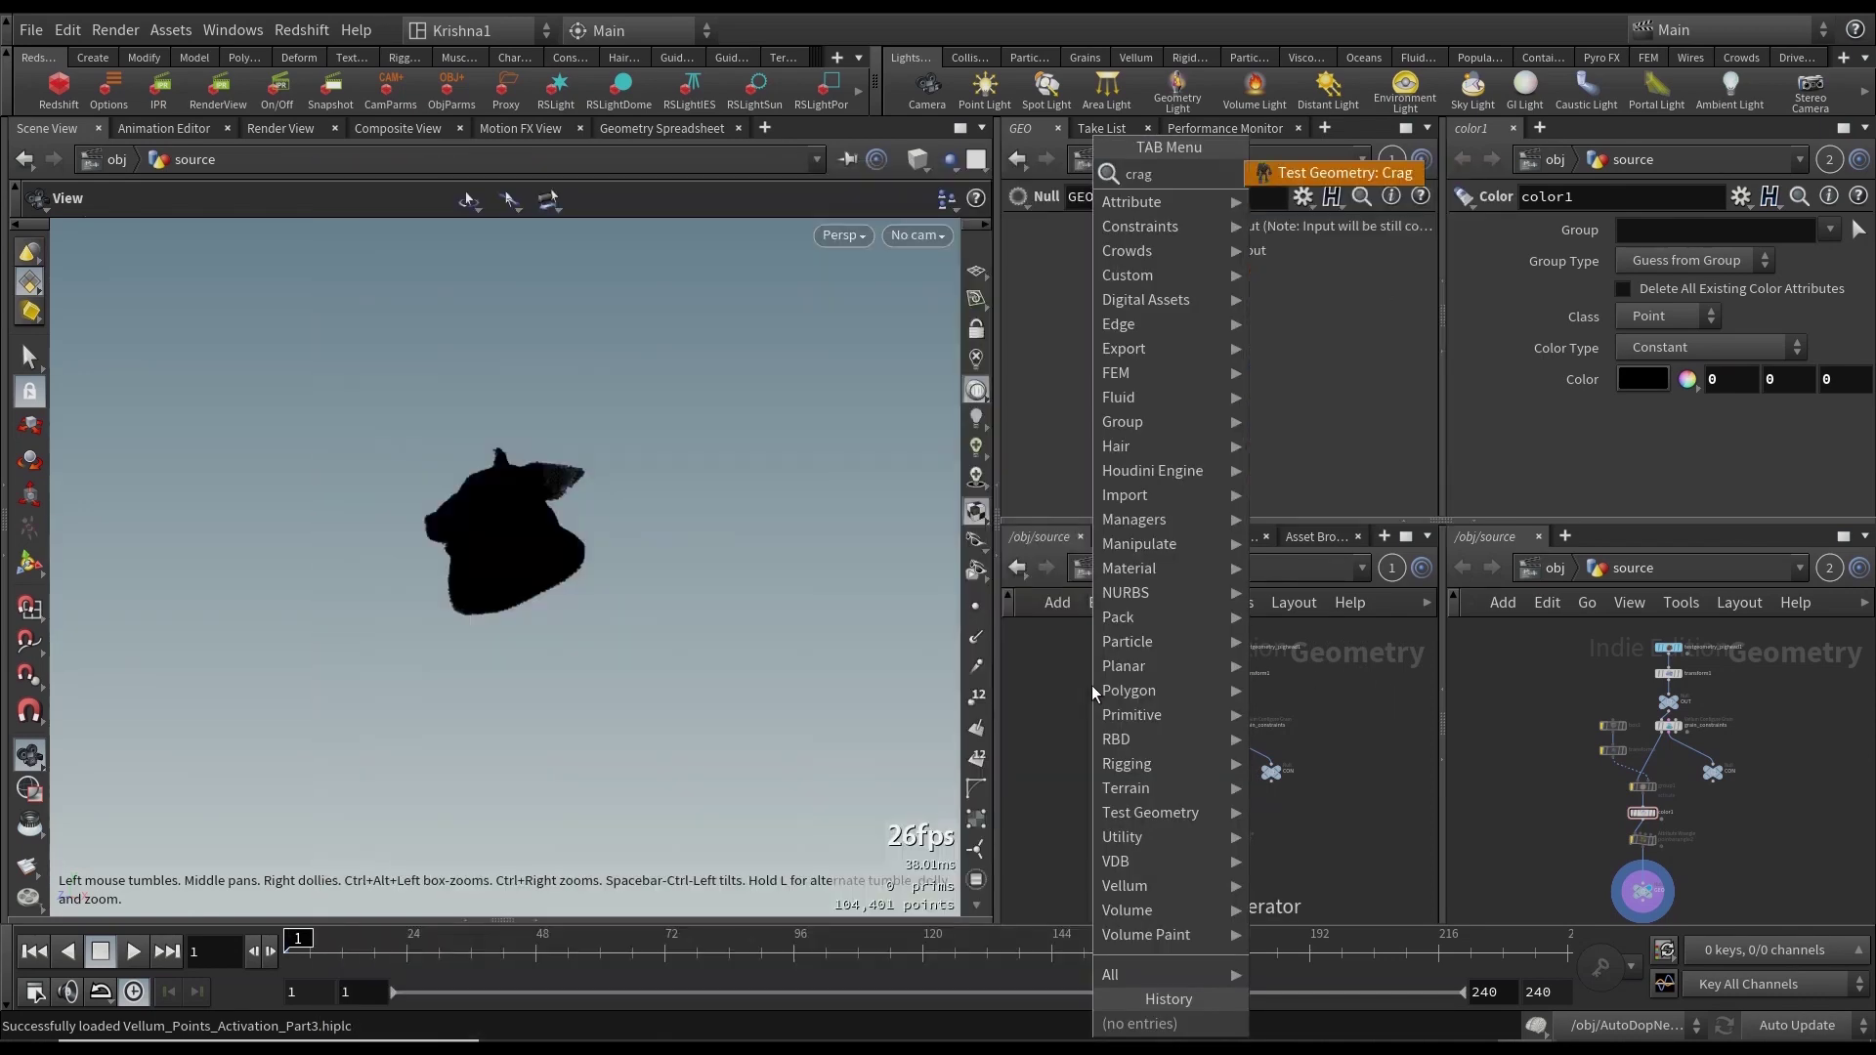
key(Return)
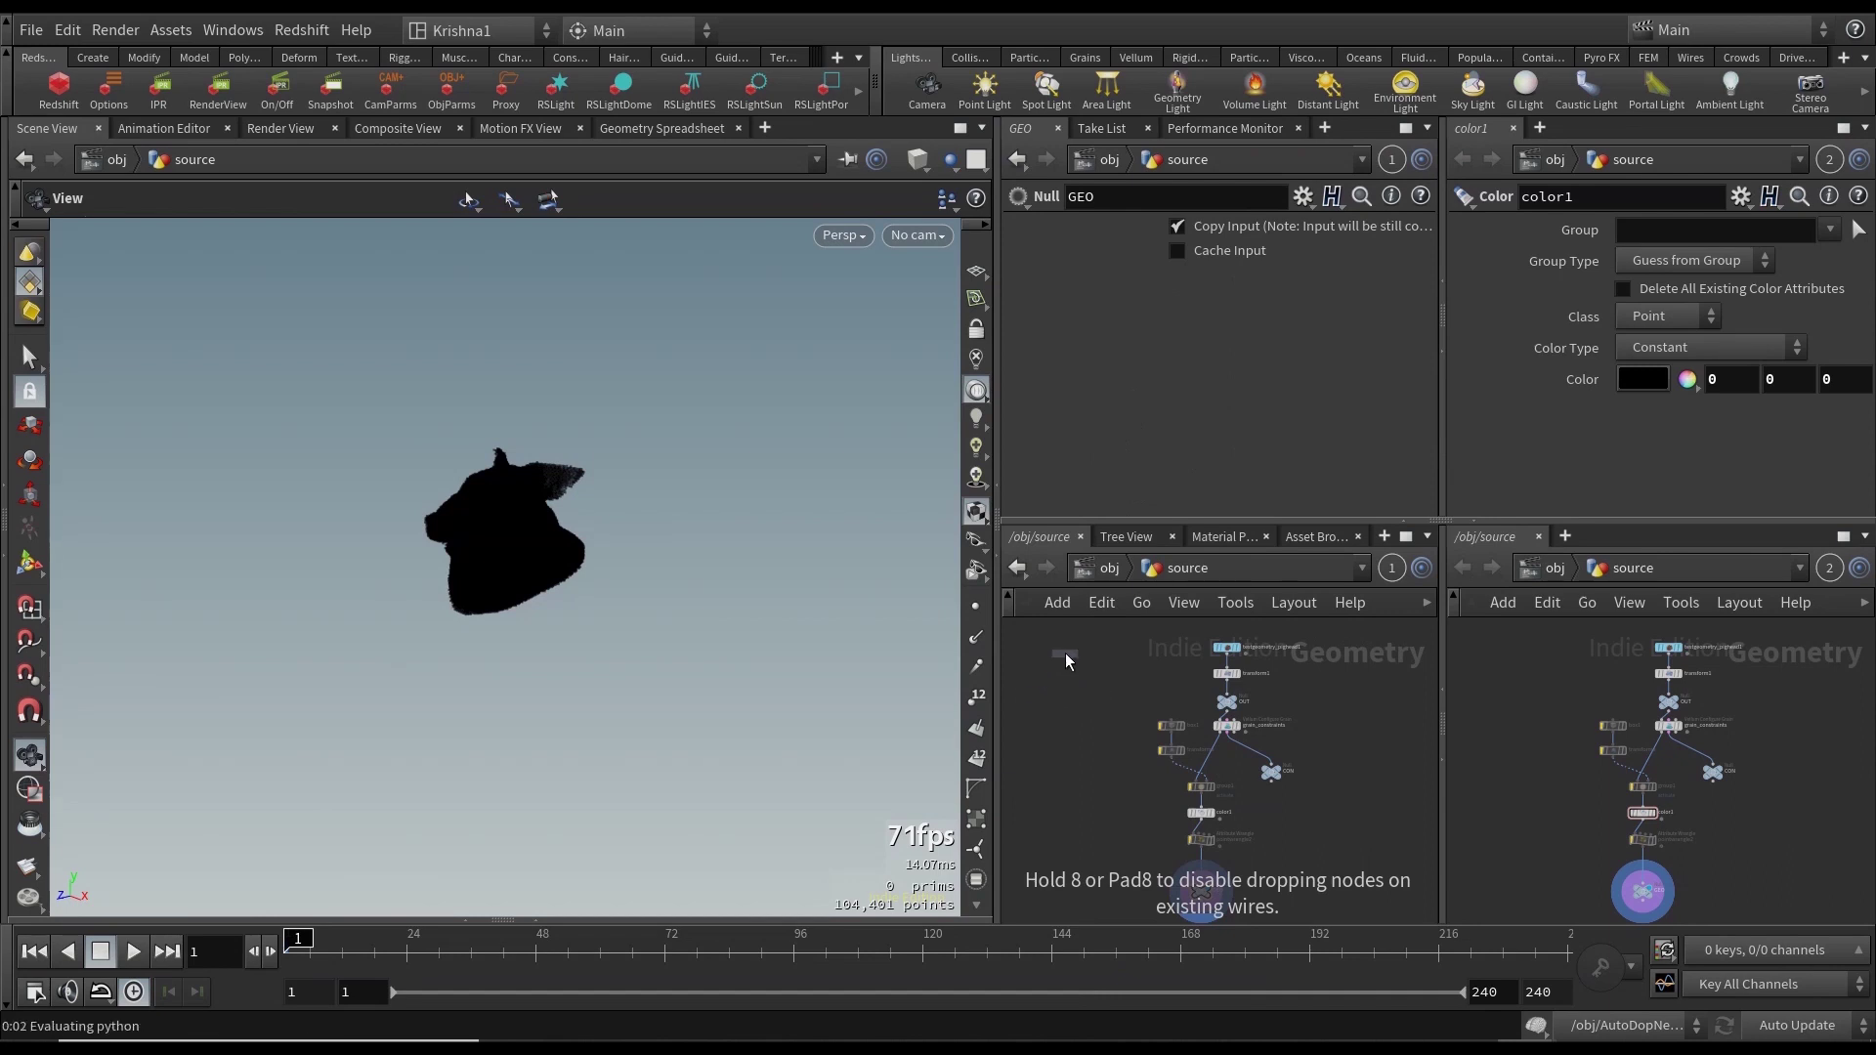
click(1065, 652)
scroll(1060, 644, up, 3)
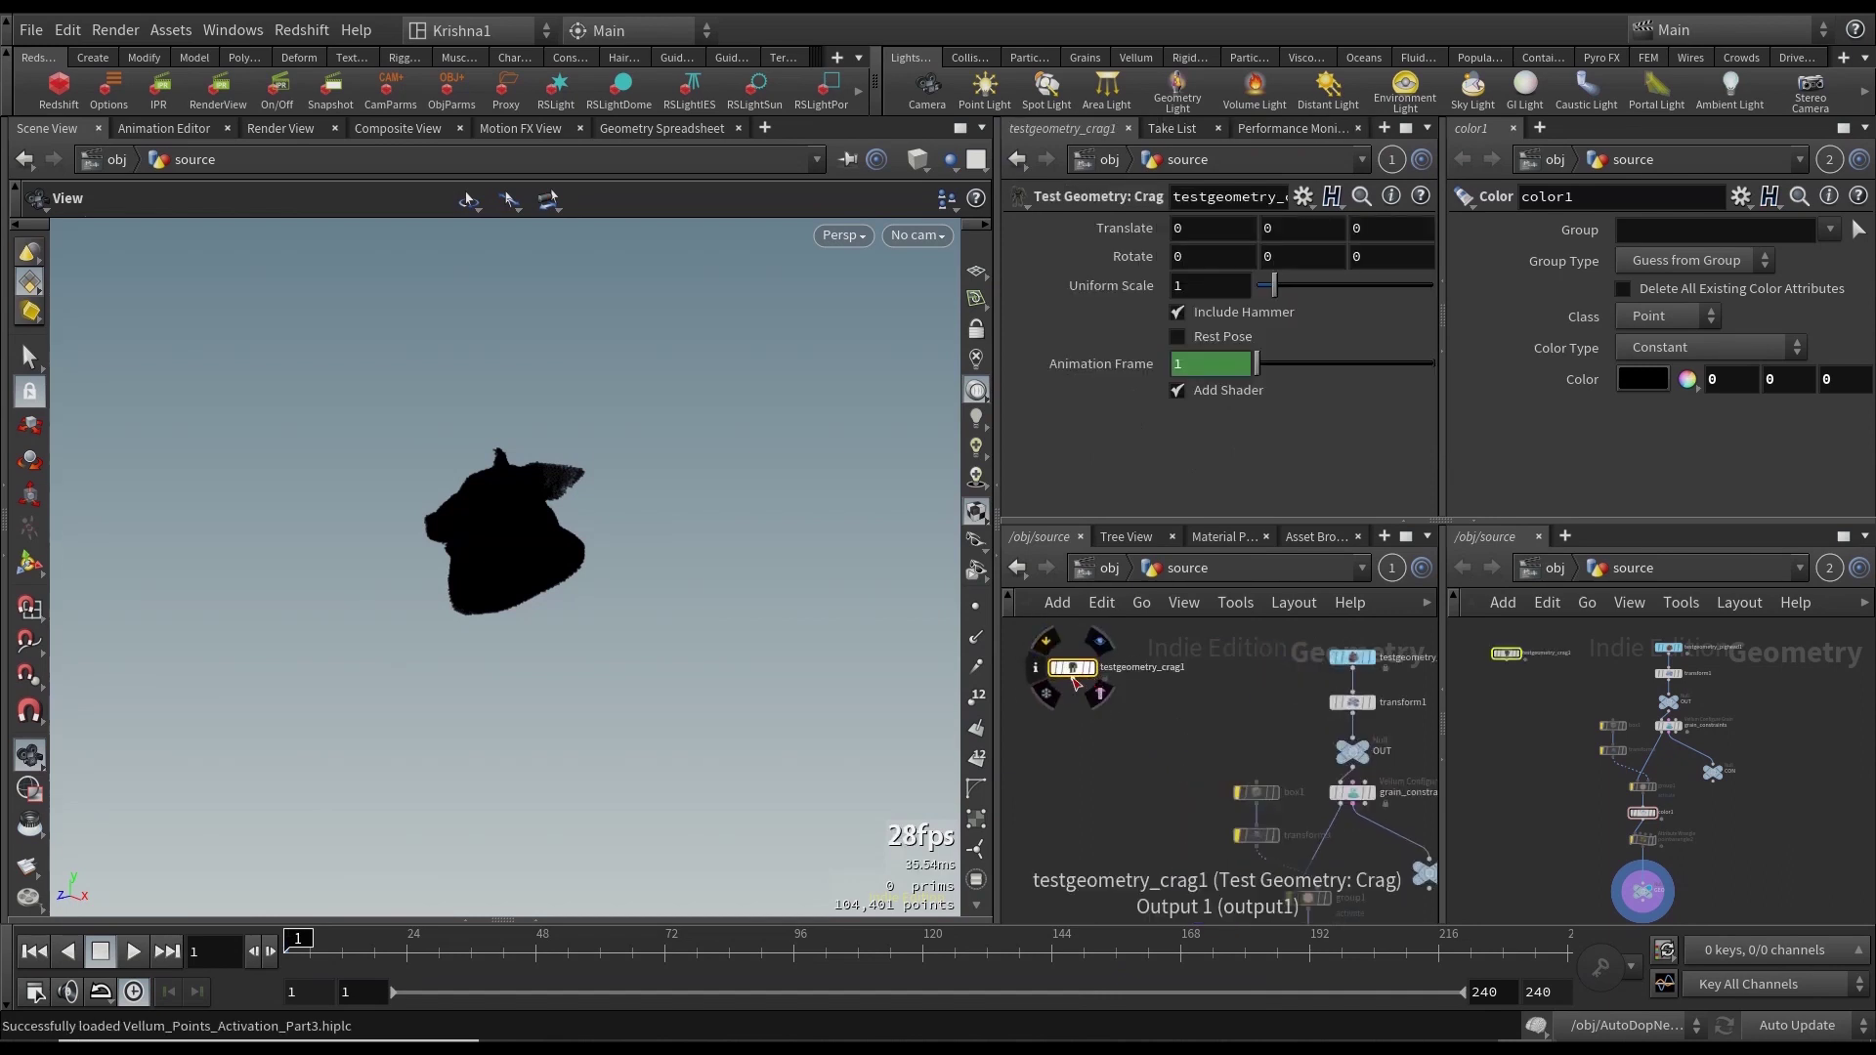
Add an Unpack node below the Crag with Transfer Attributes and Transfer Groups set to *.
key(Tab)
text(unpack)
key(Return)
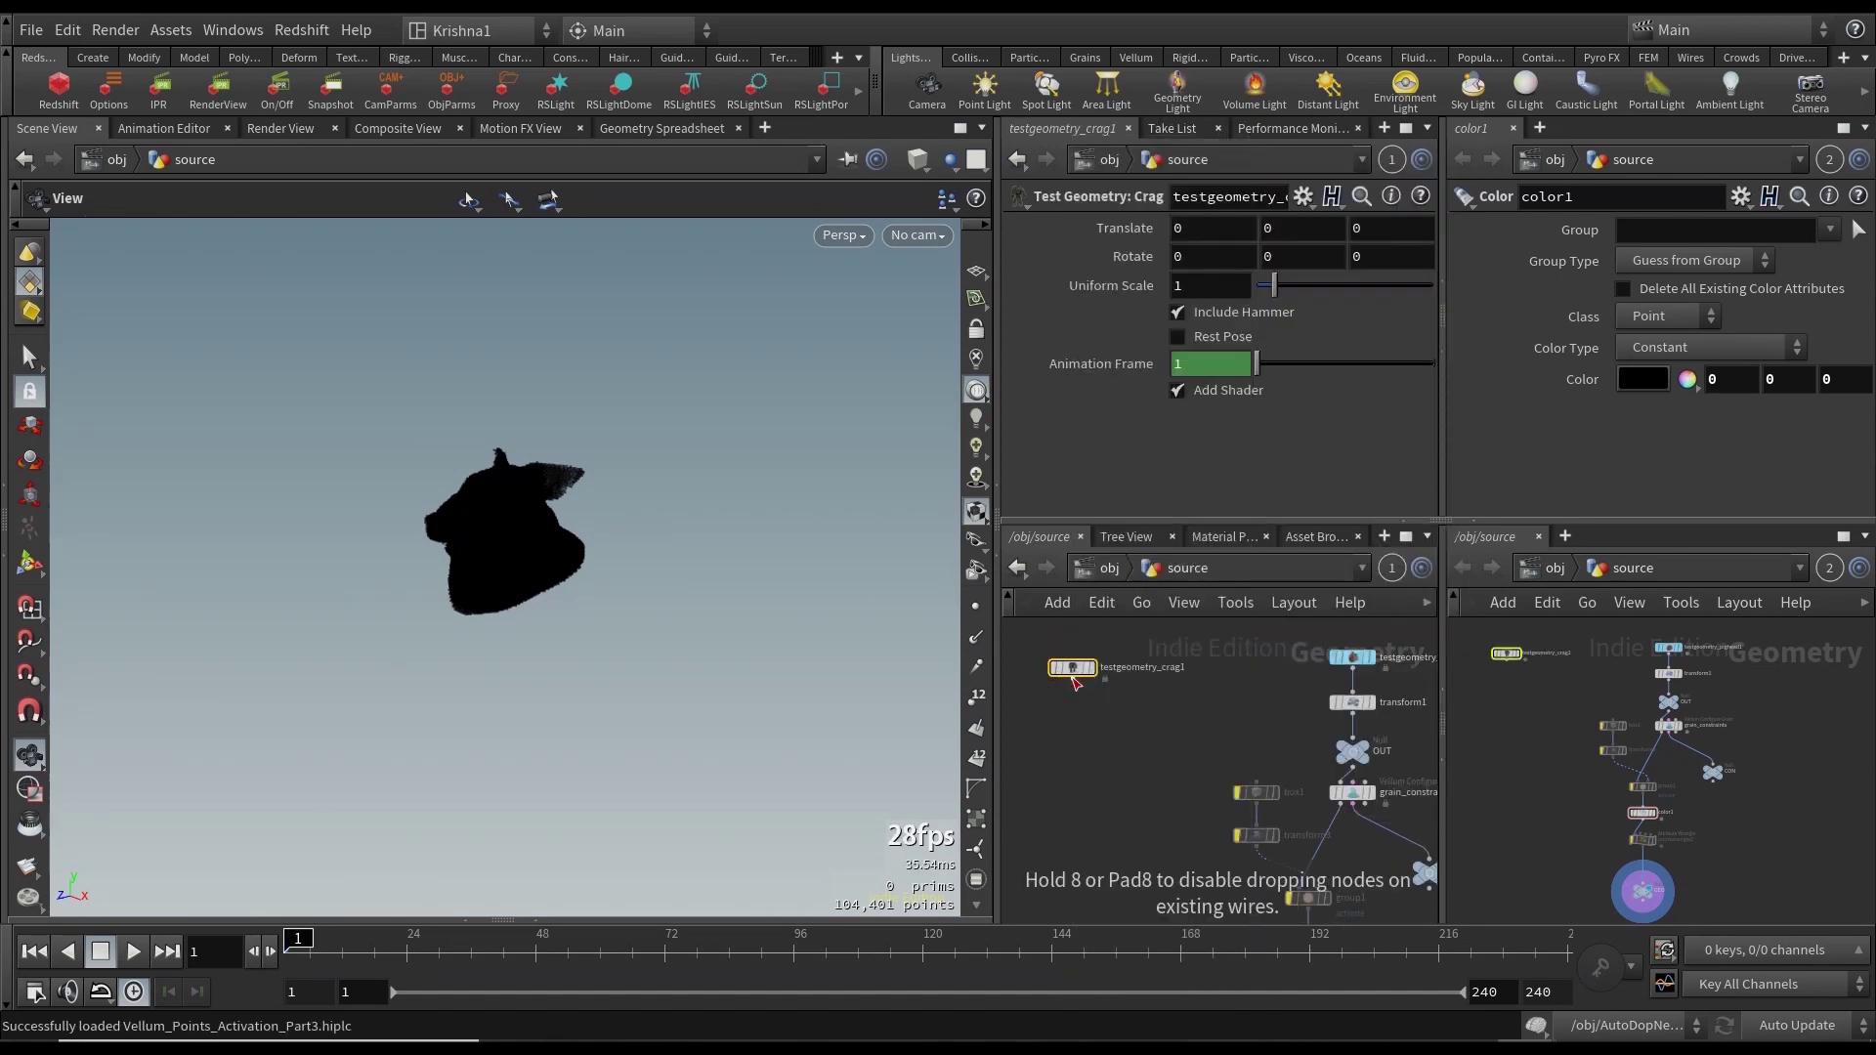
click(1073, 708)
click(1273, 322)
text(*)
key(Tab)
text(*)
key(Return)
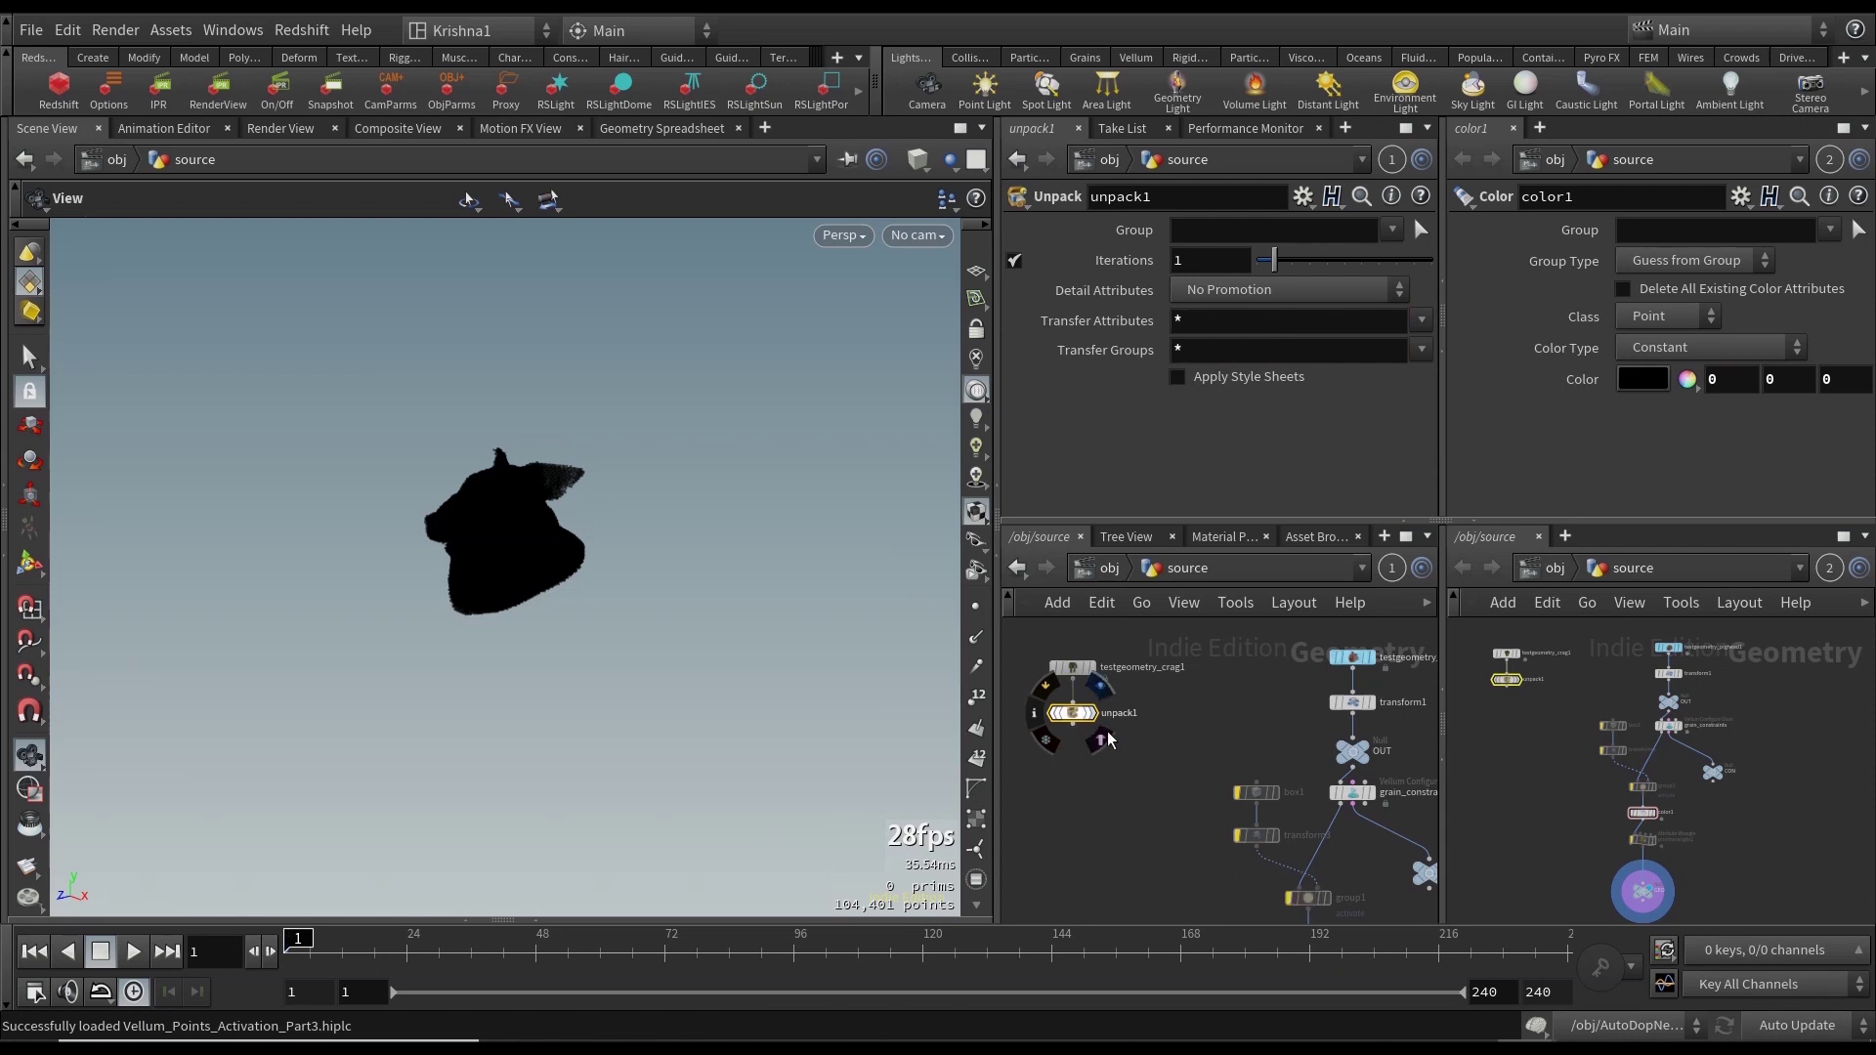
Display unpack1 and add a Time Shift node below it.
click(1103, 742)
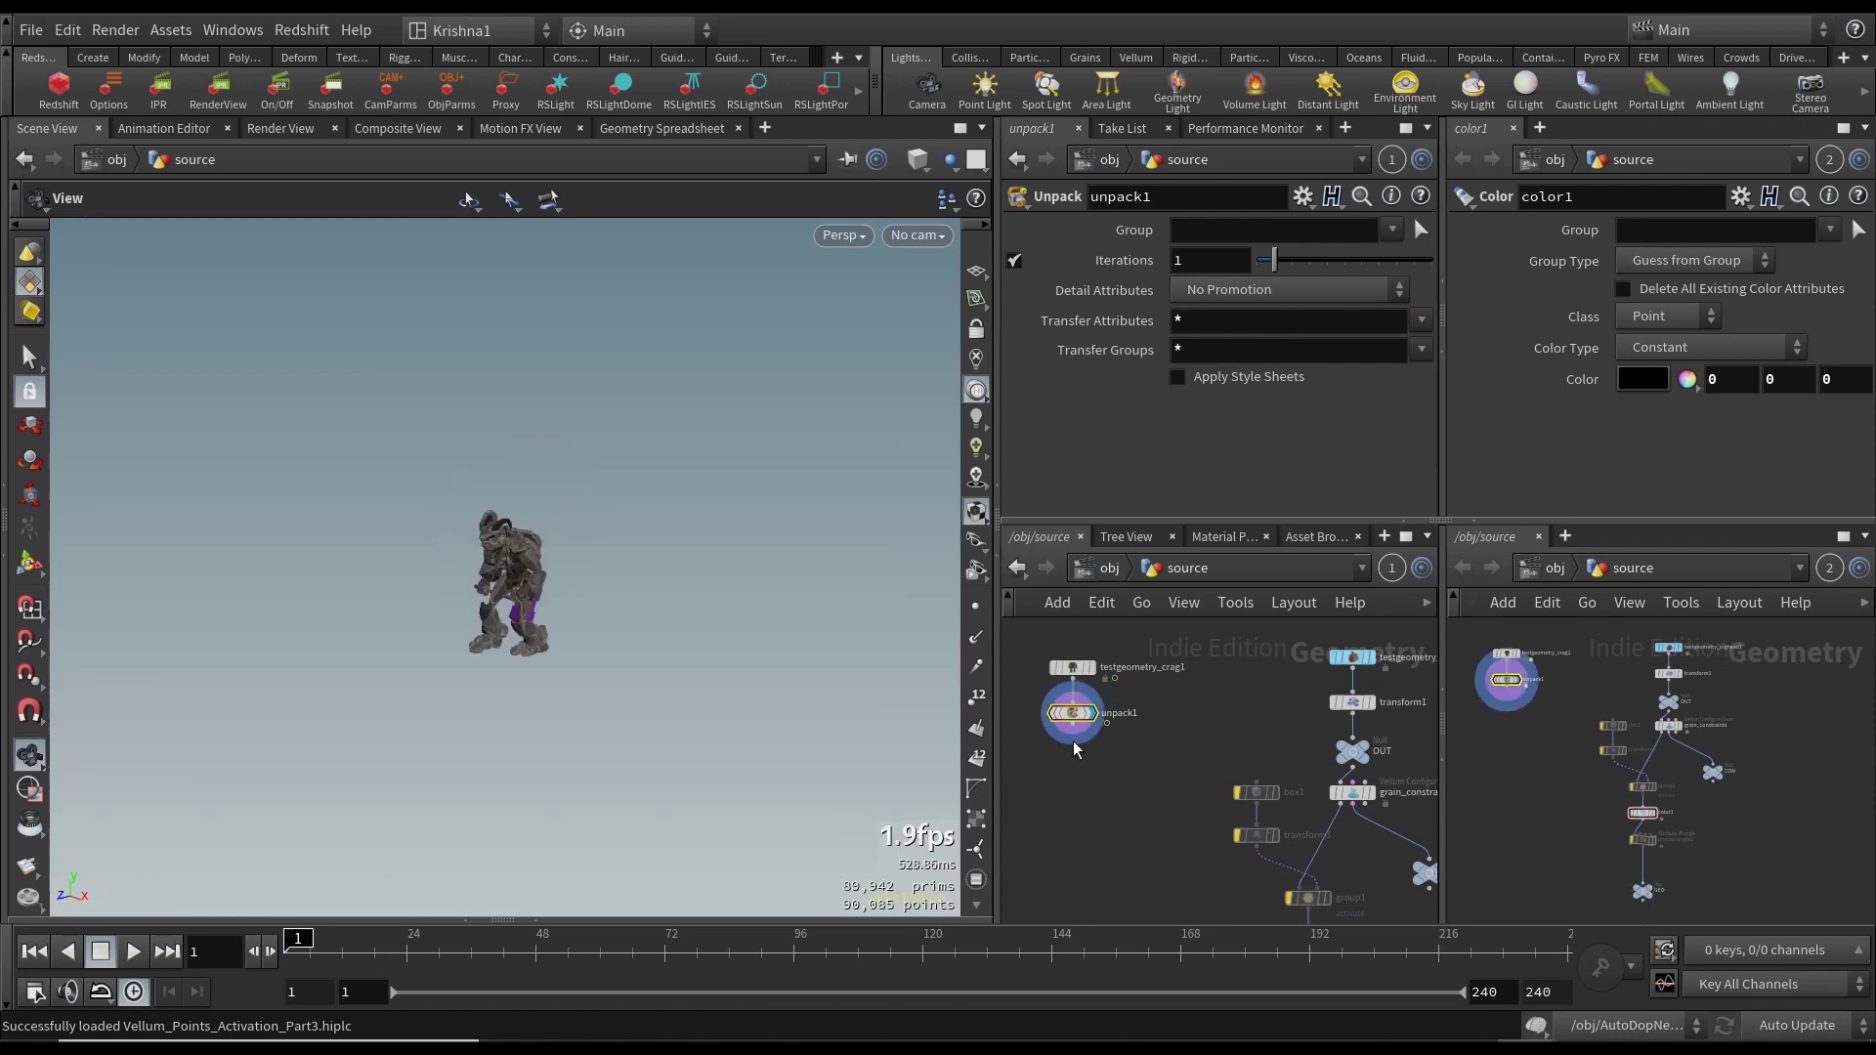
key(Tab)
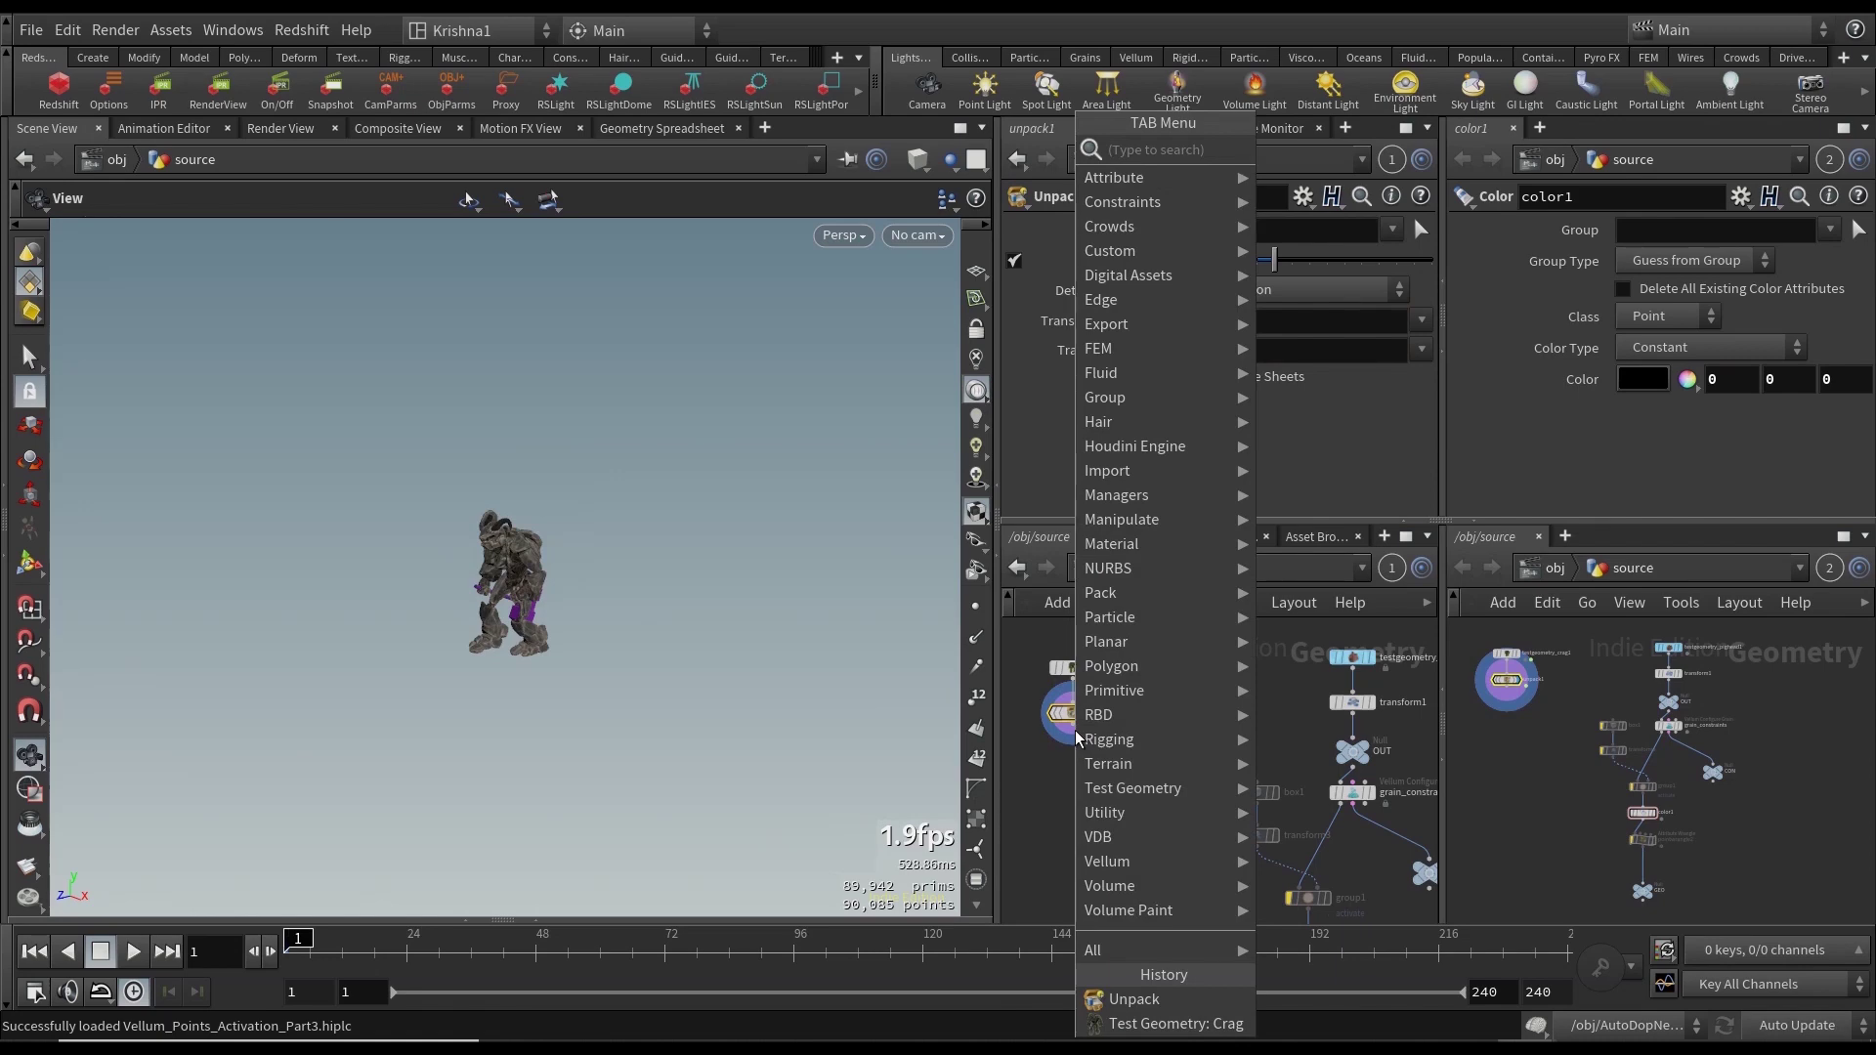
text(timeshe)
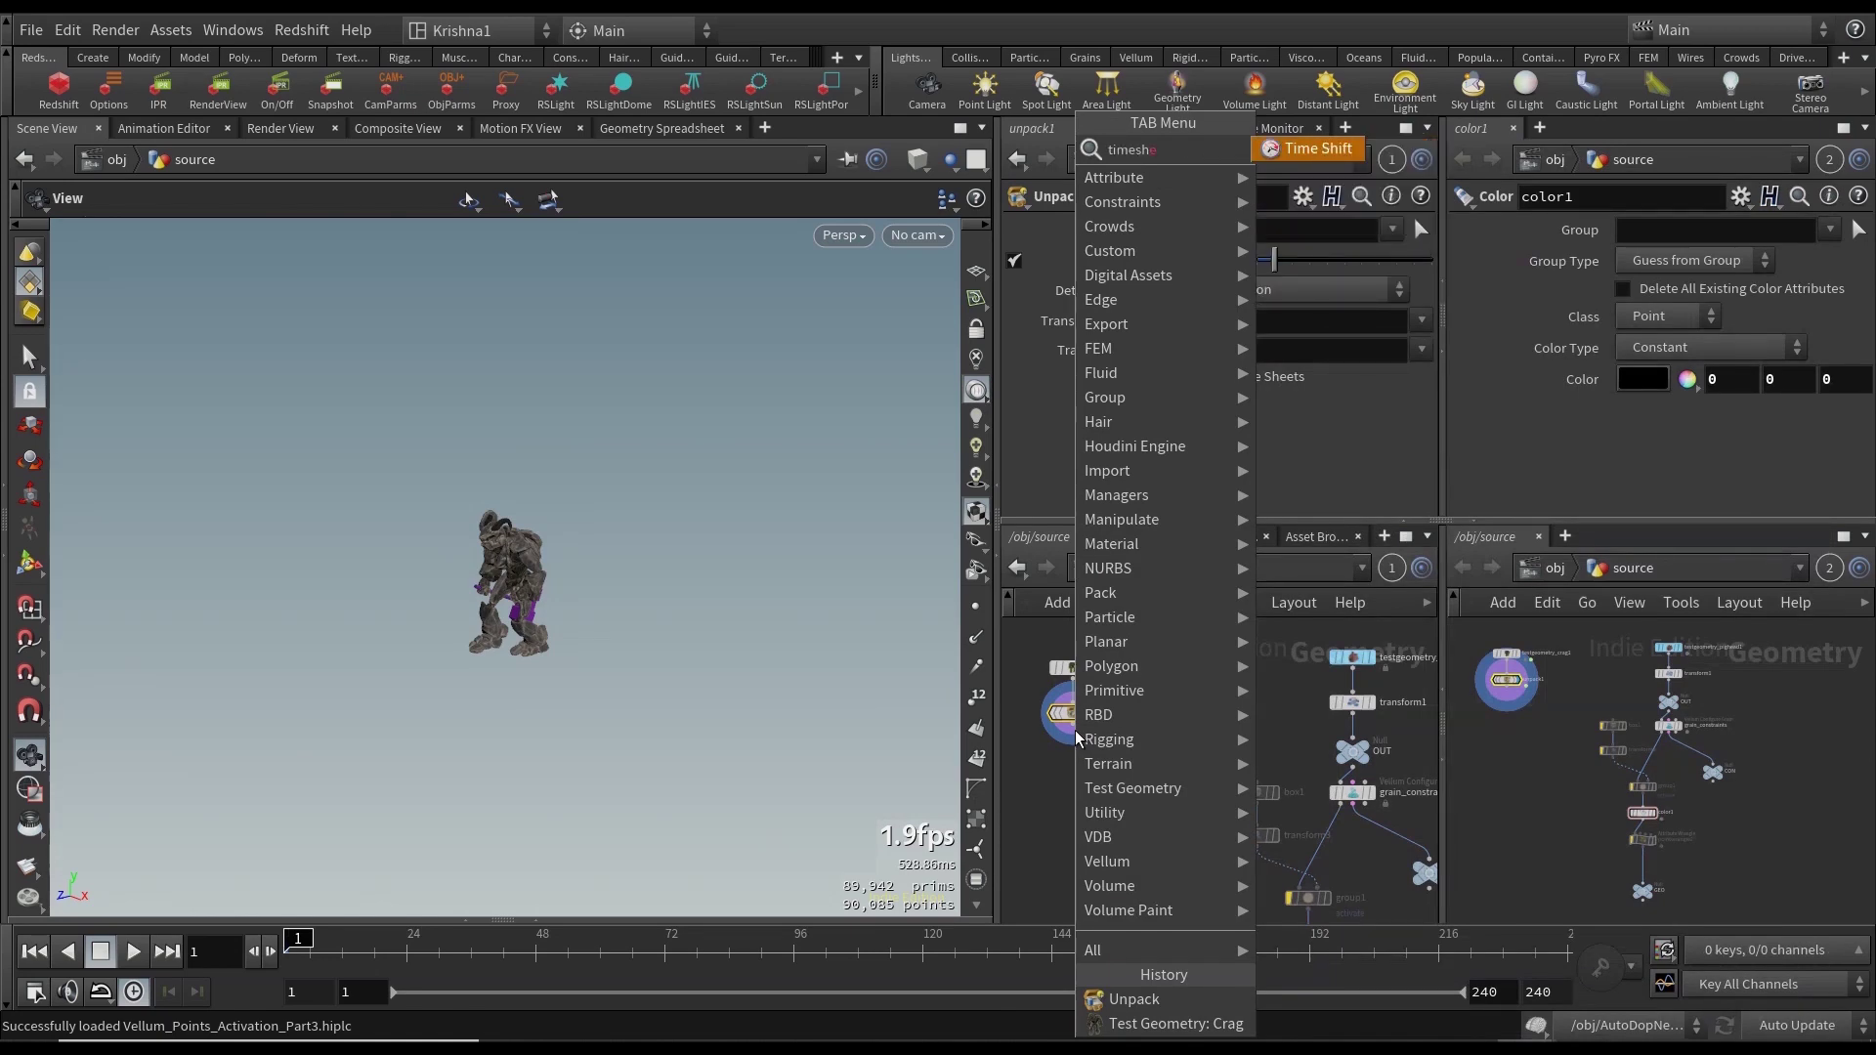
key(Return)
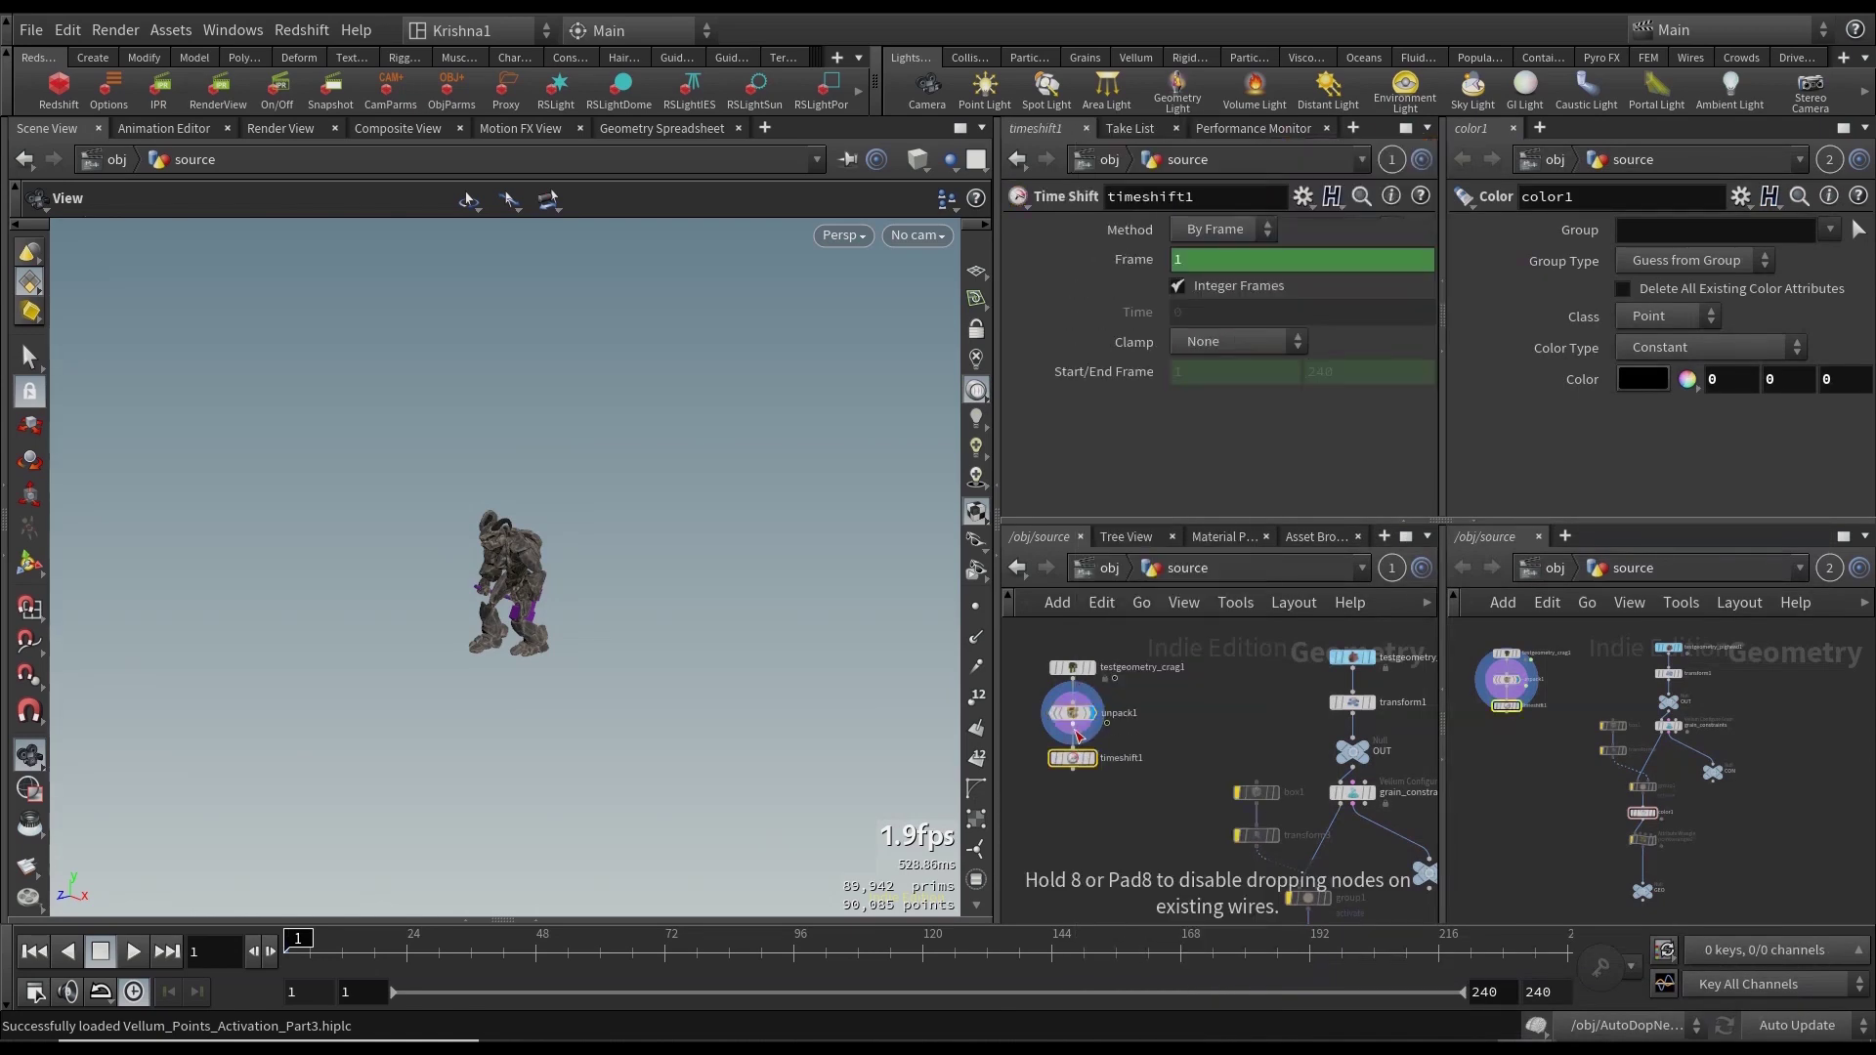
click(1078, 734)
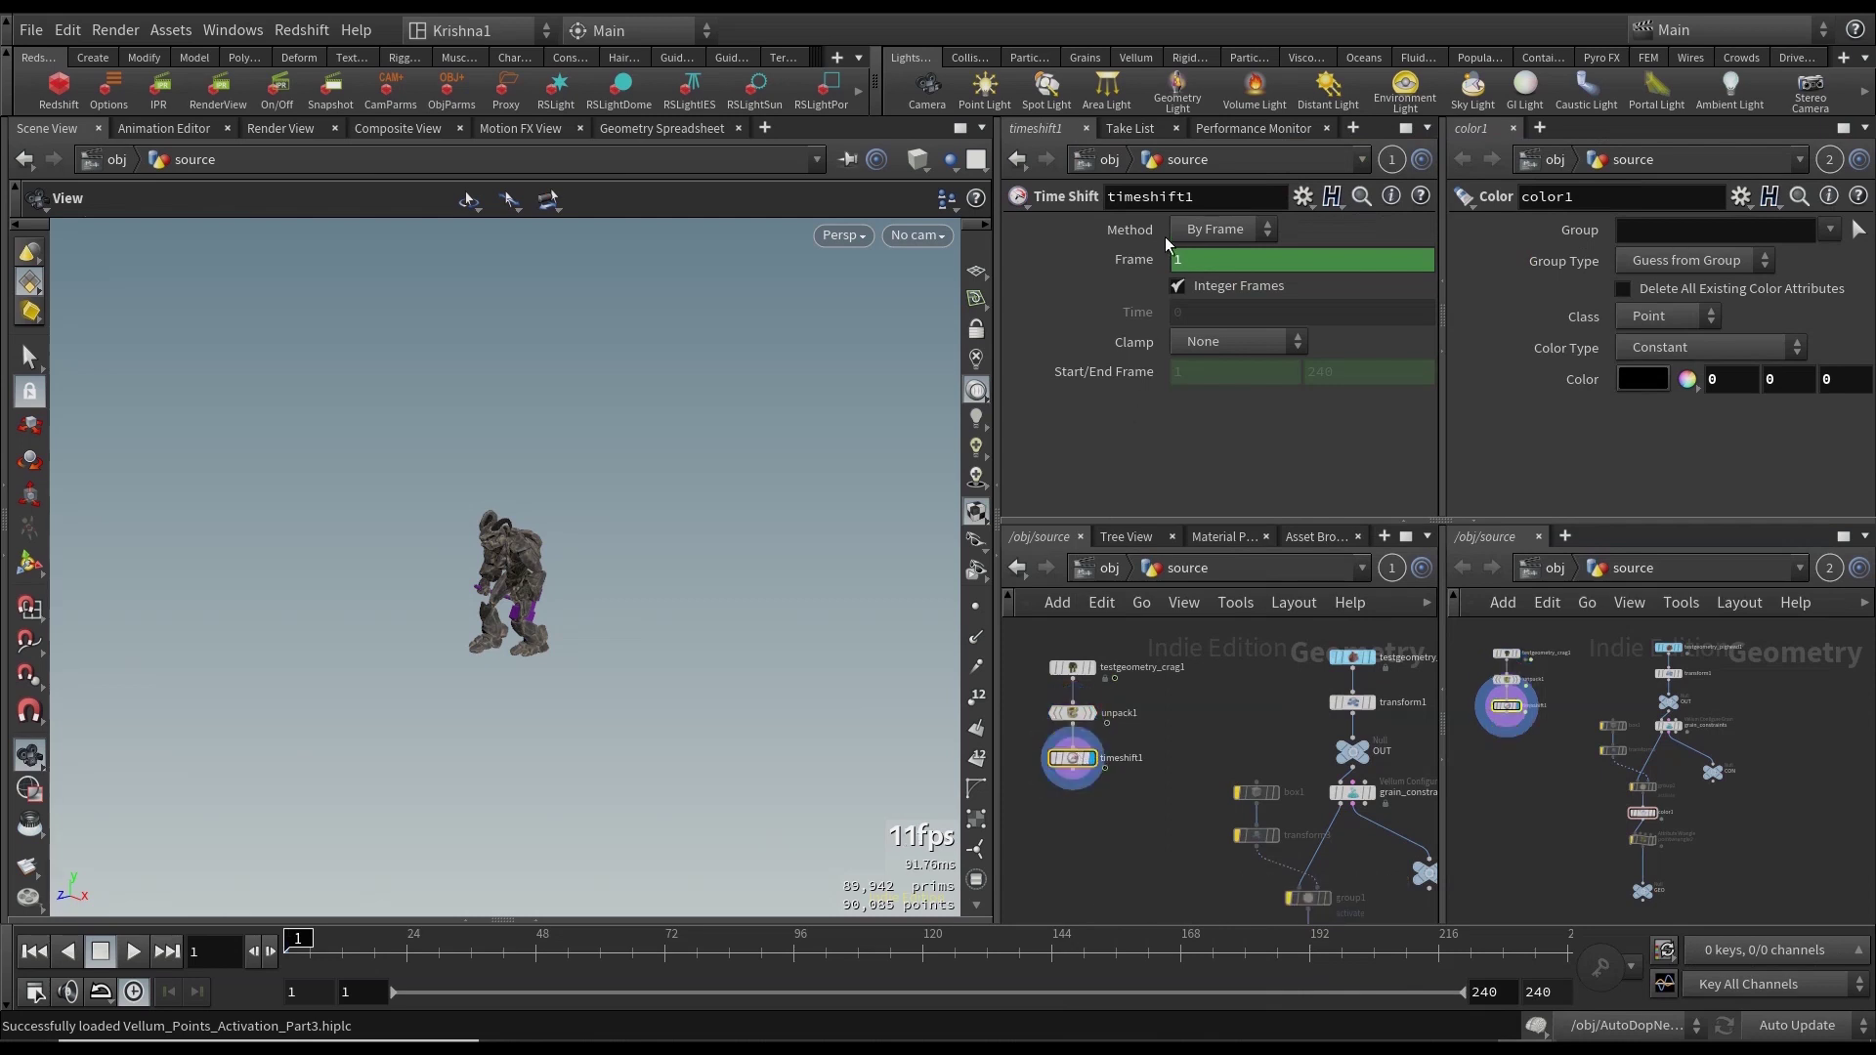
Delete the Frame channel, set Clamp to First, and remove the Start/End Frame channels.
right_click(1133, 260)
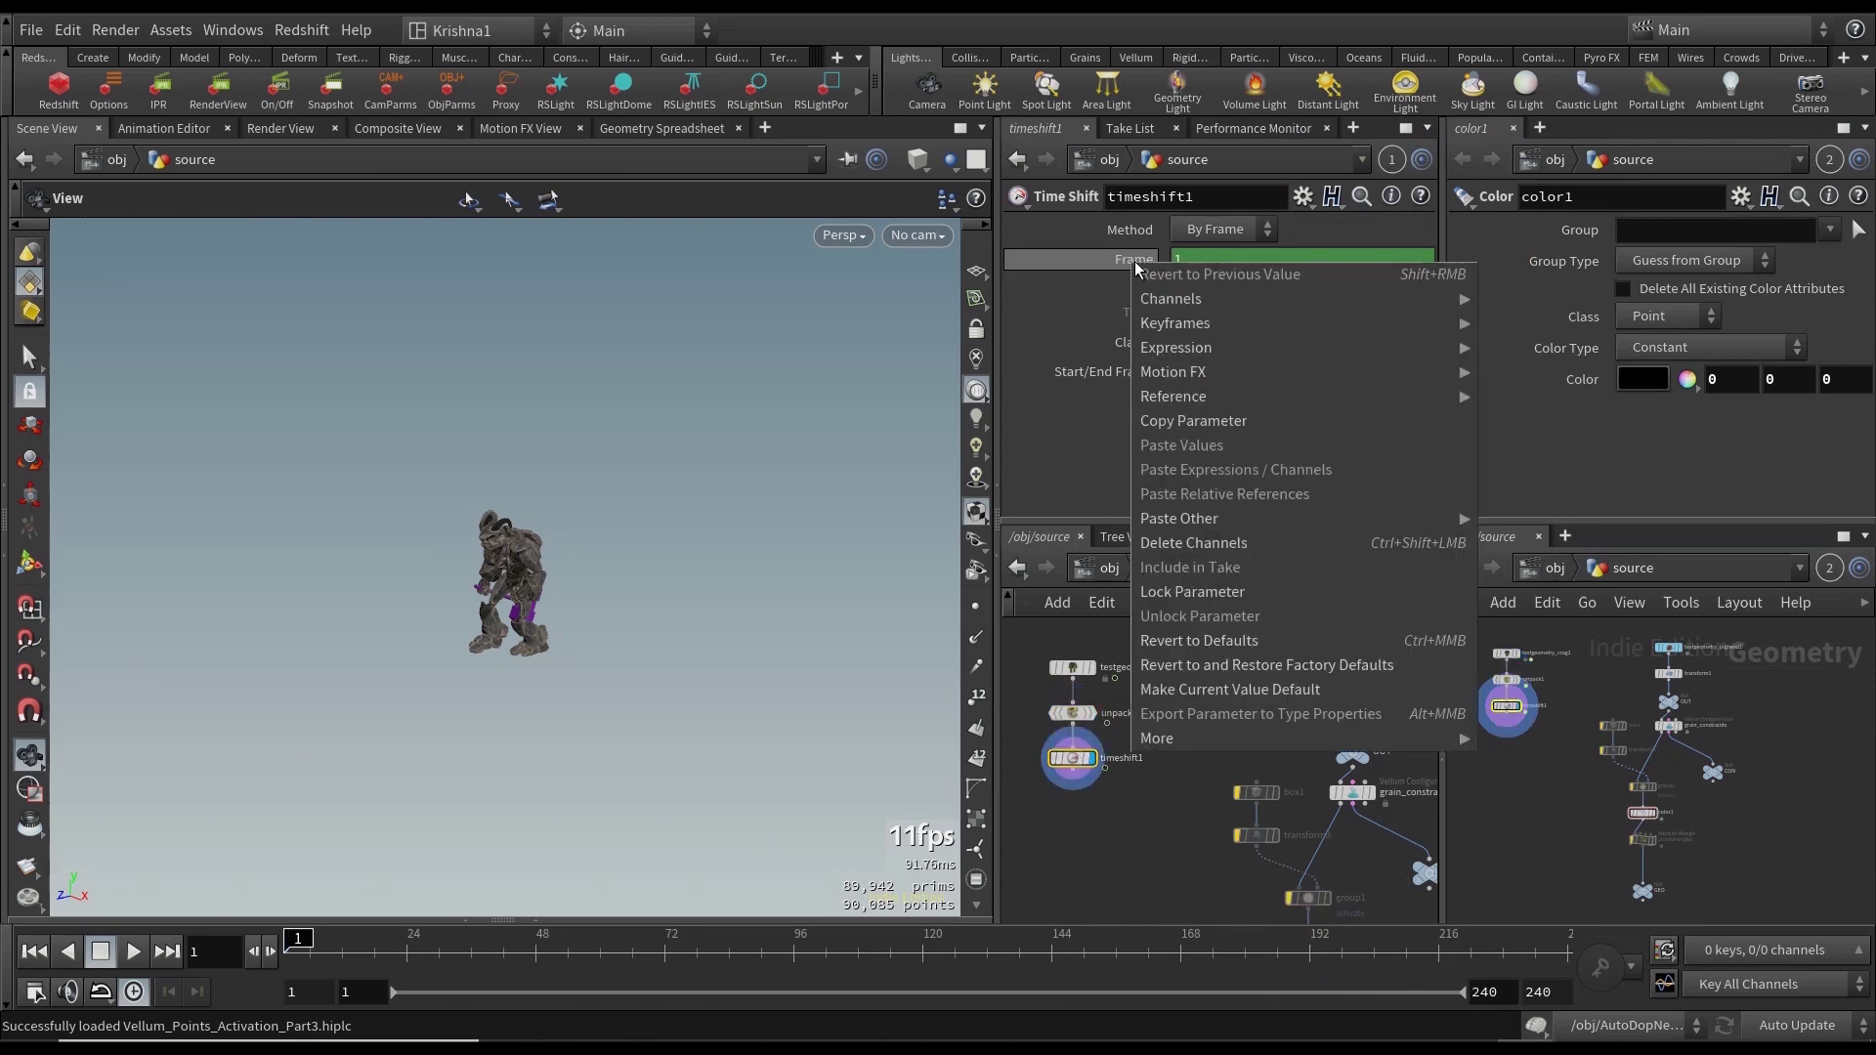
click(1191, 550)
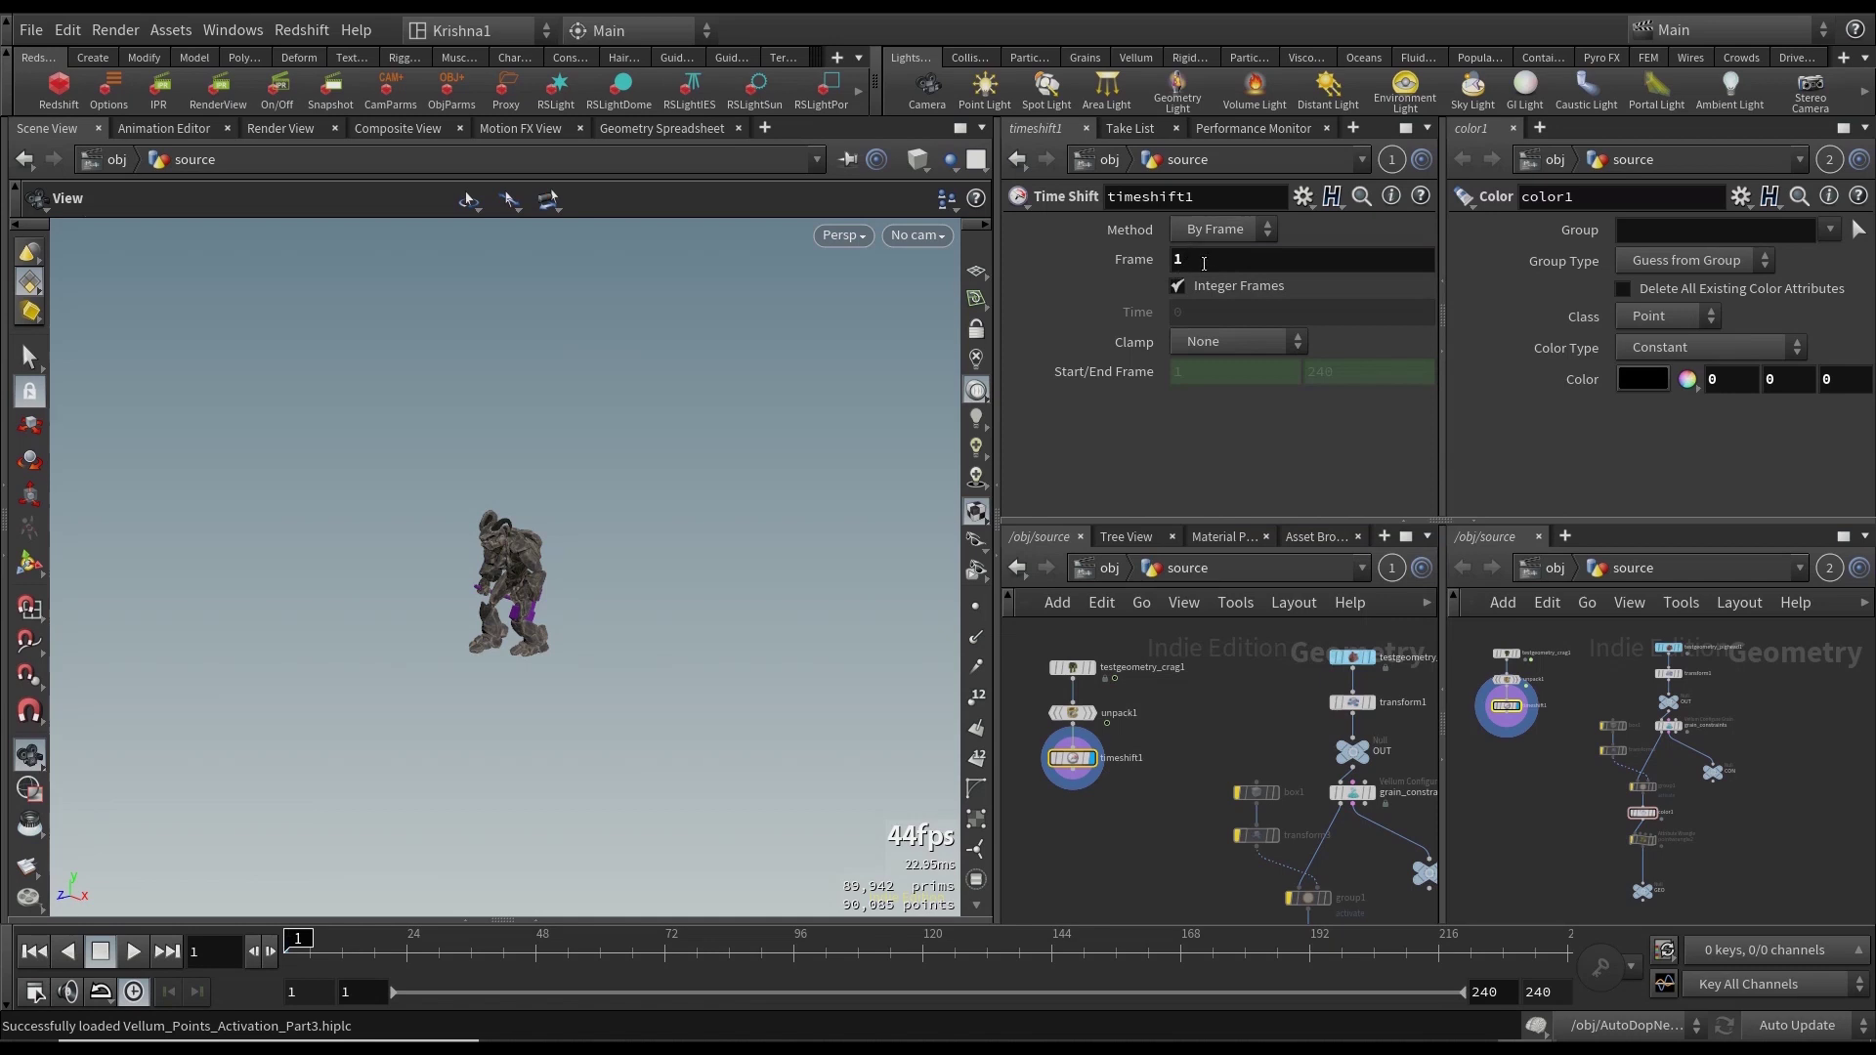
click(1193, 342)
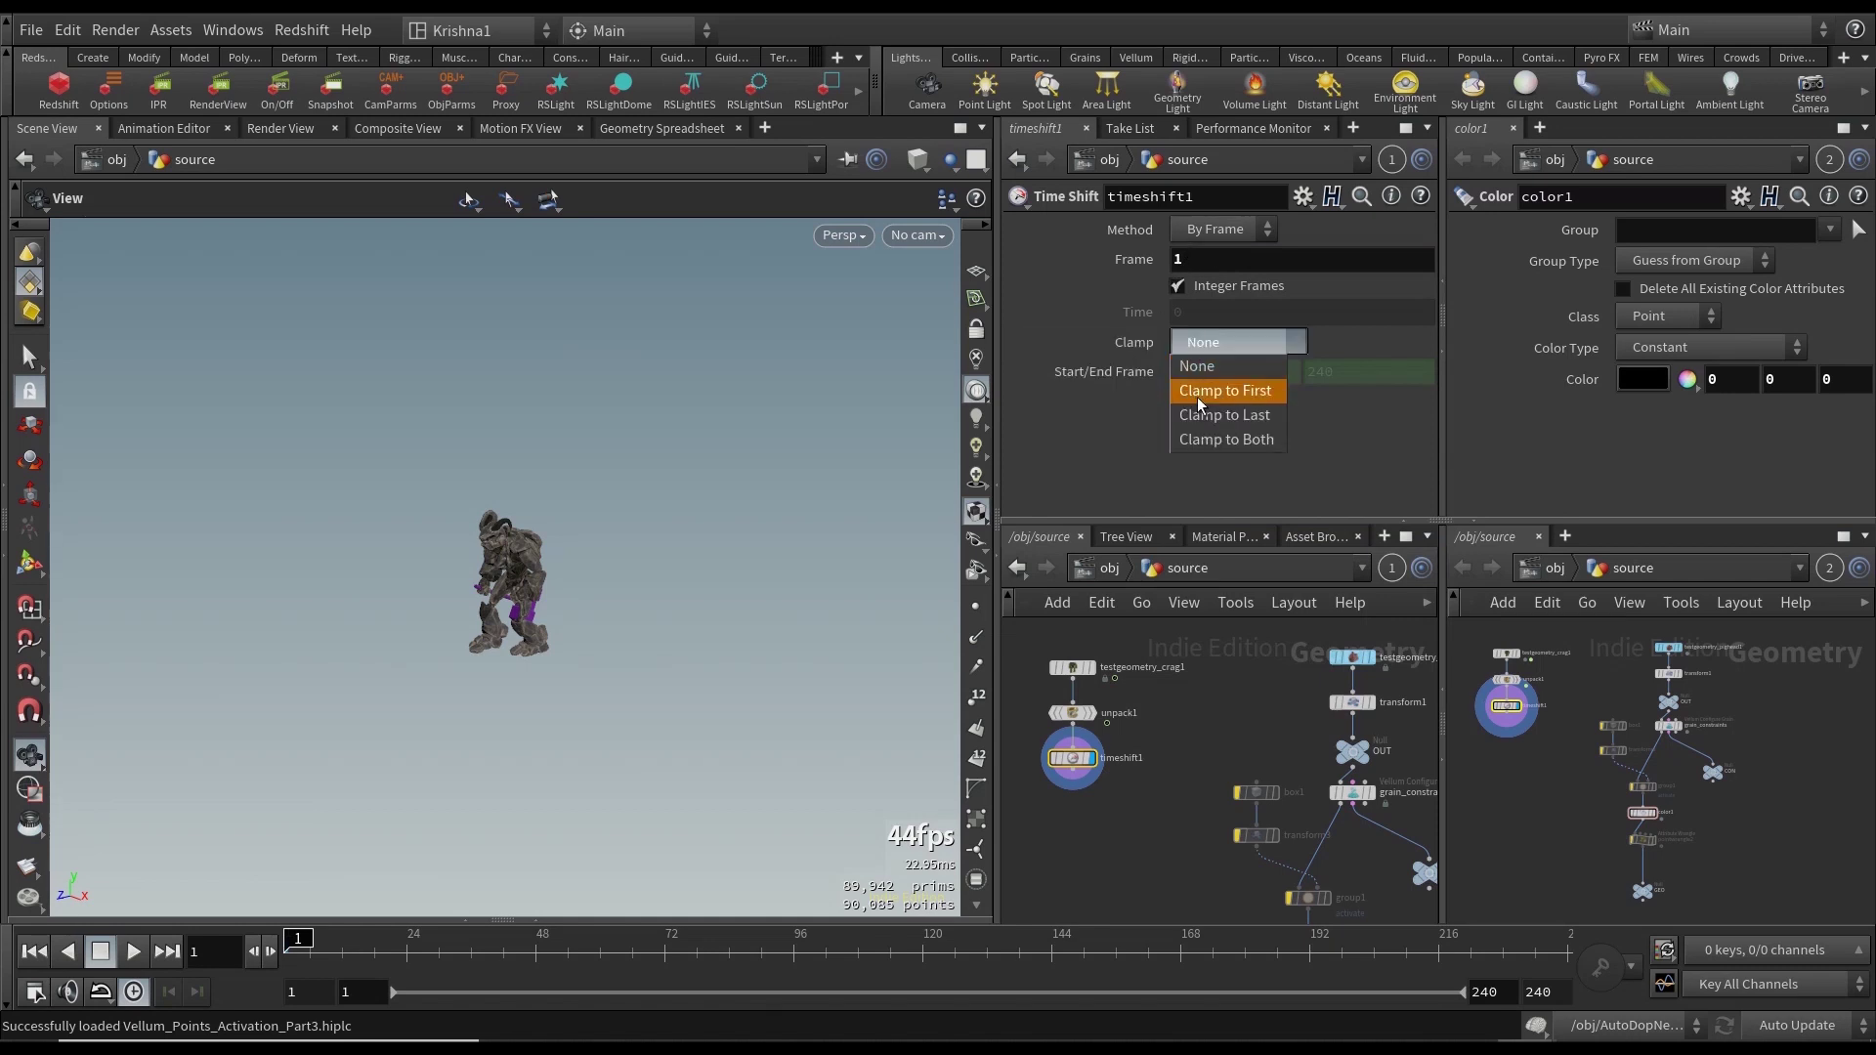
click(1198, 394)
right_click(1116, 372)
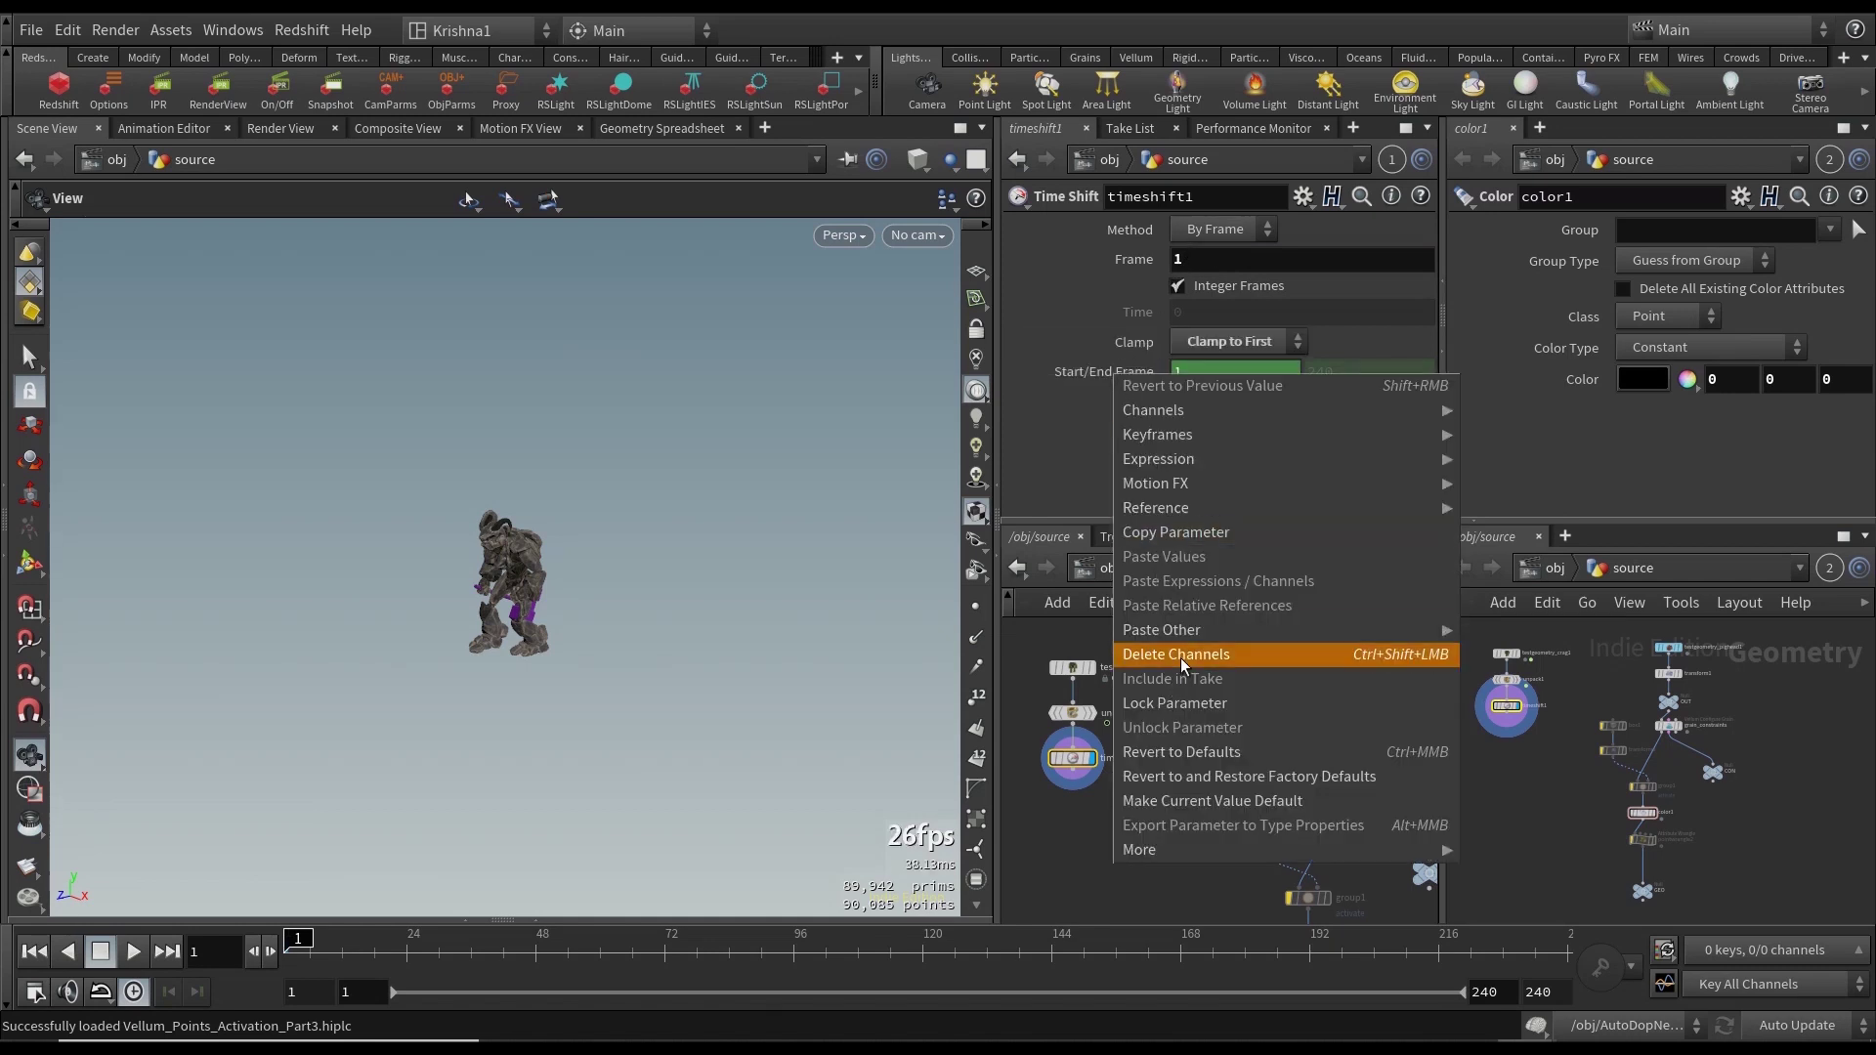
click(1180, 658)
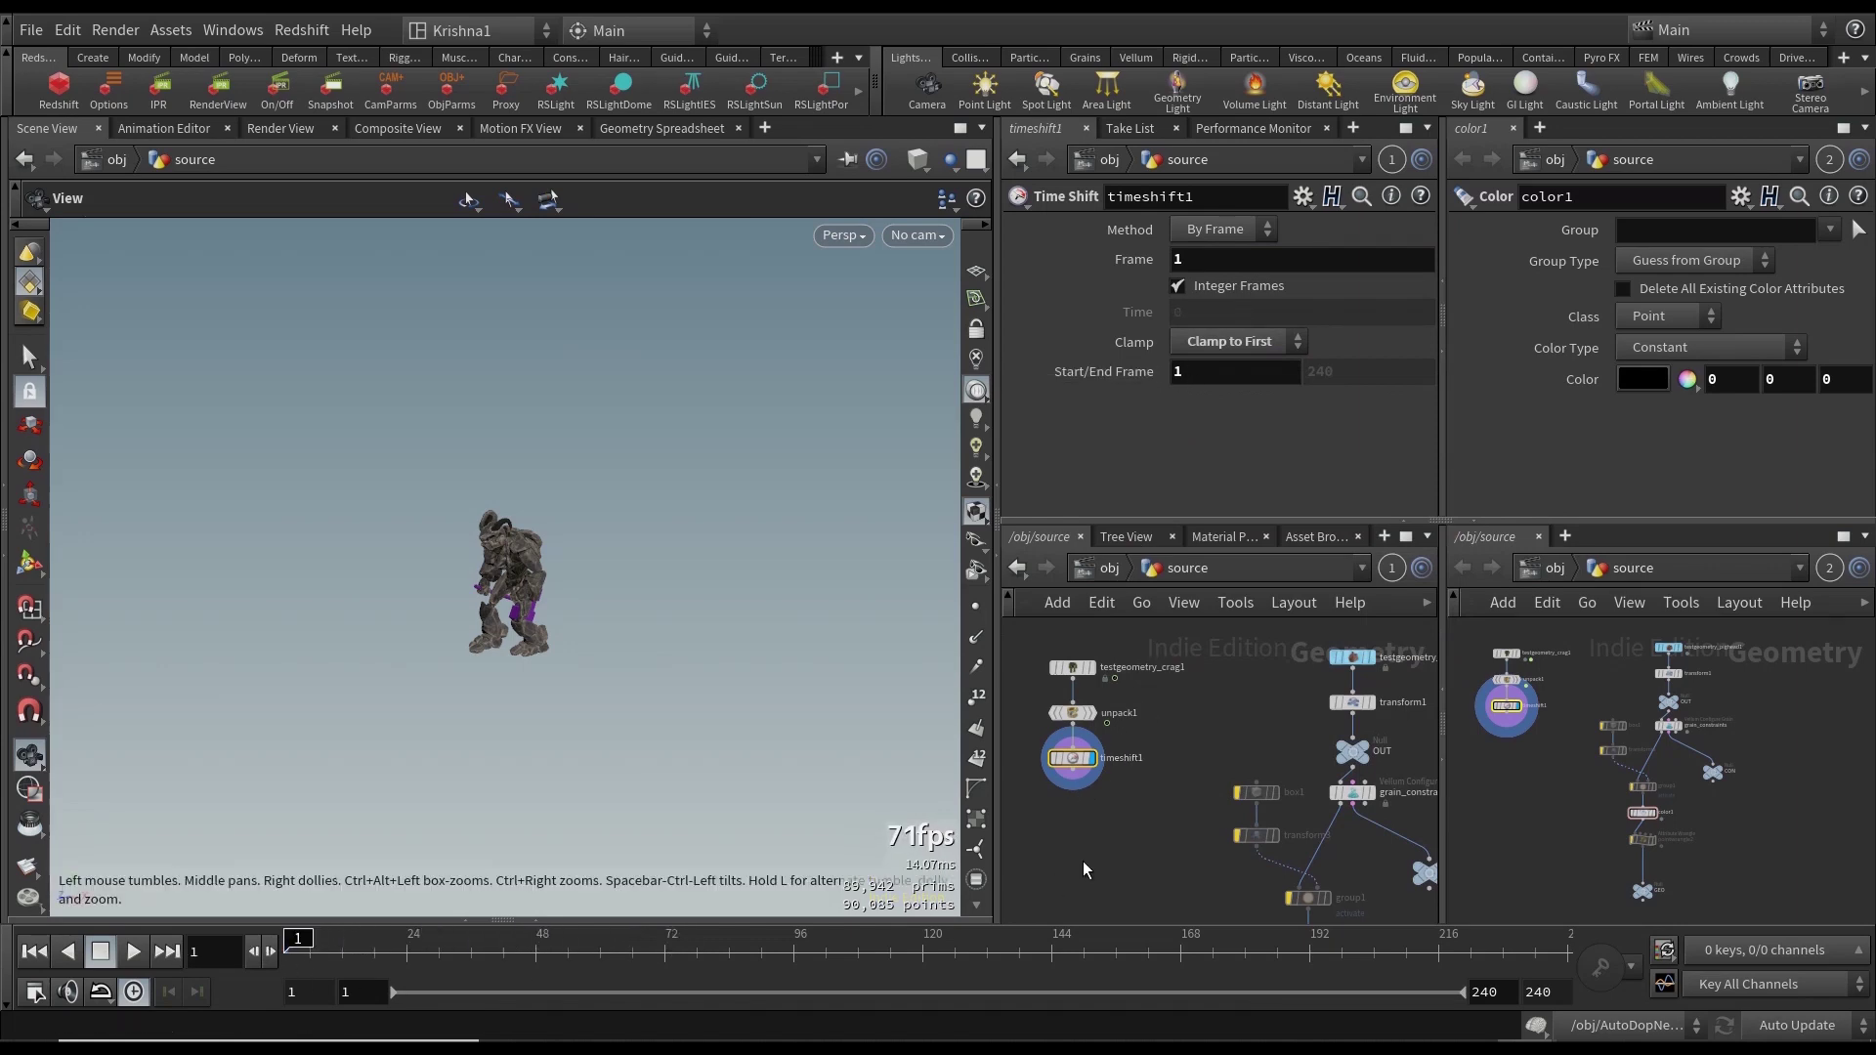
Add a Scatter node below timeshift1 with Force Total Count set to 50000.
key(Tab)
text(scatter)
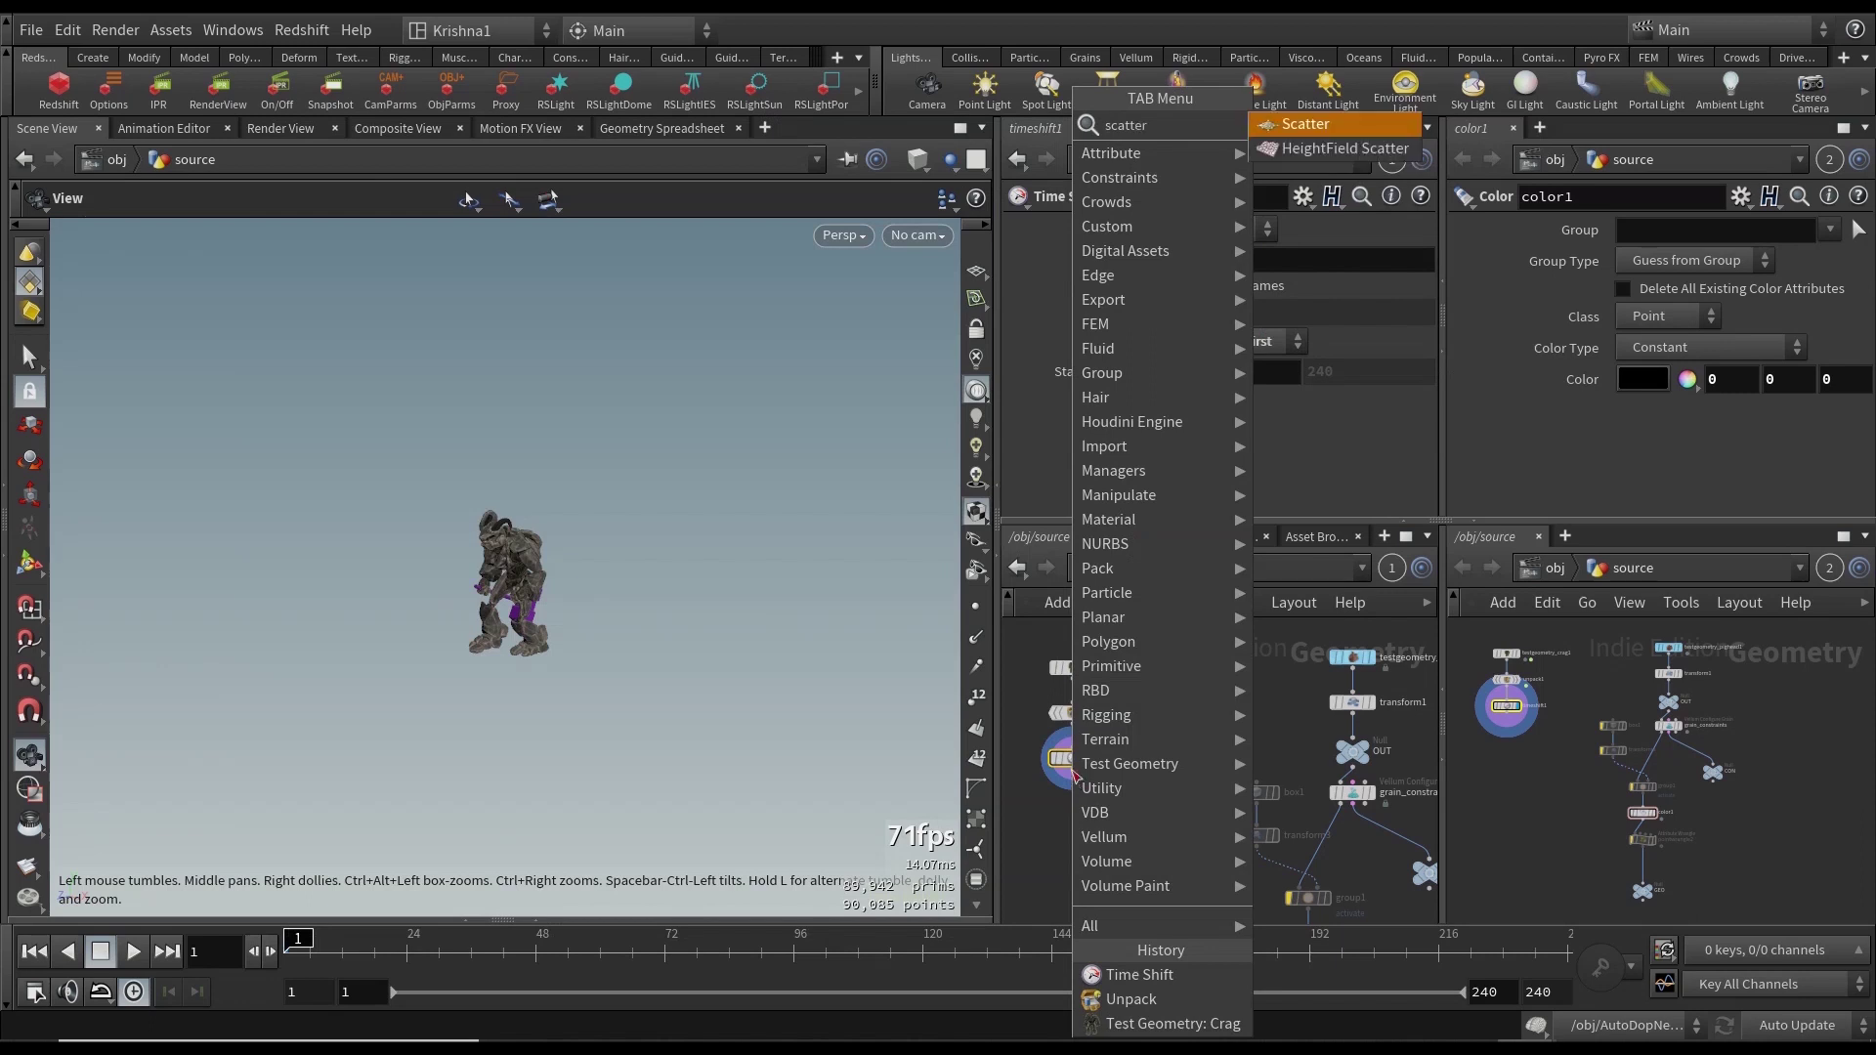
key(Return)
click(1090, 812)
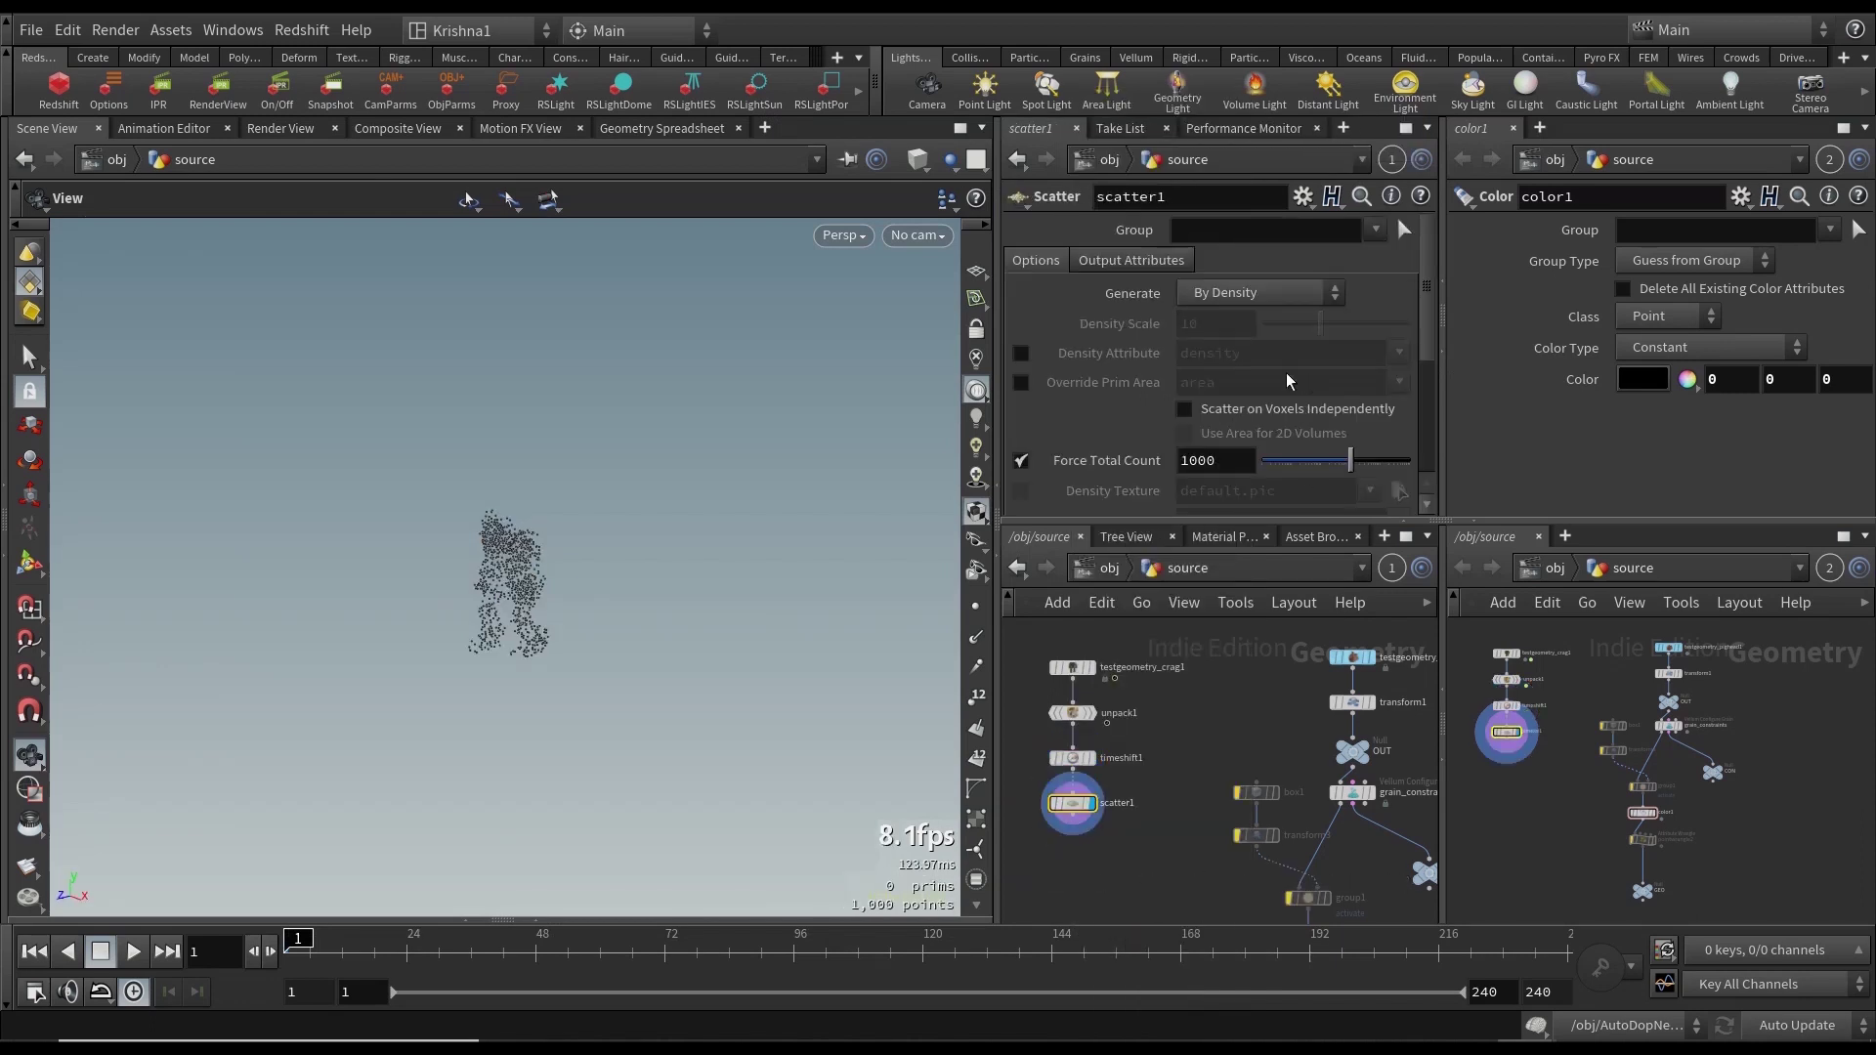
click(1198, 463)
text(0)
key(Return)
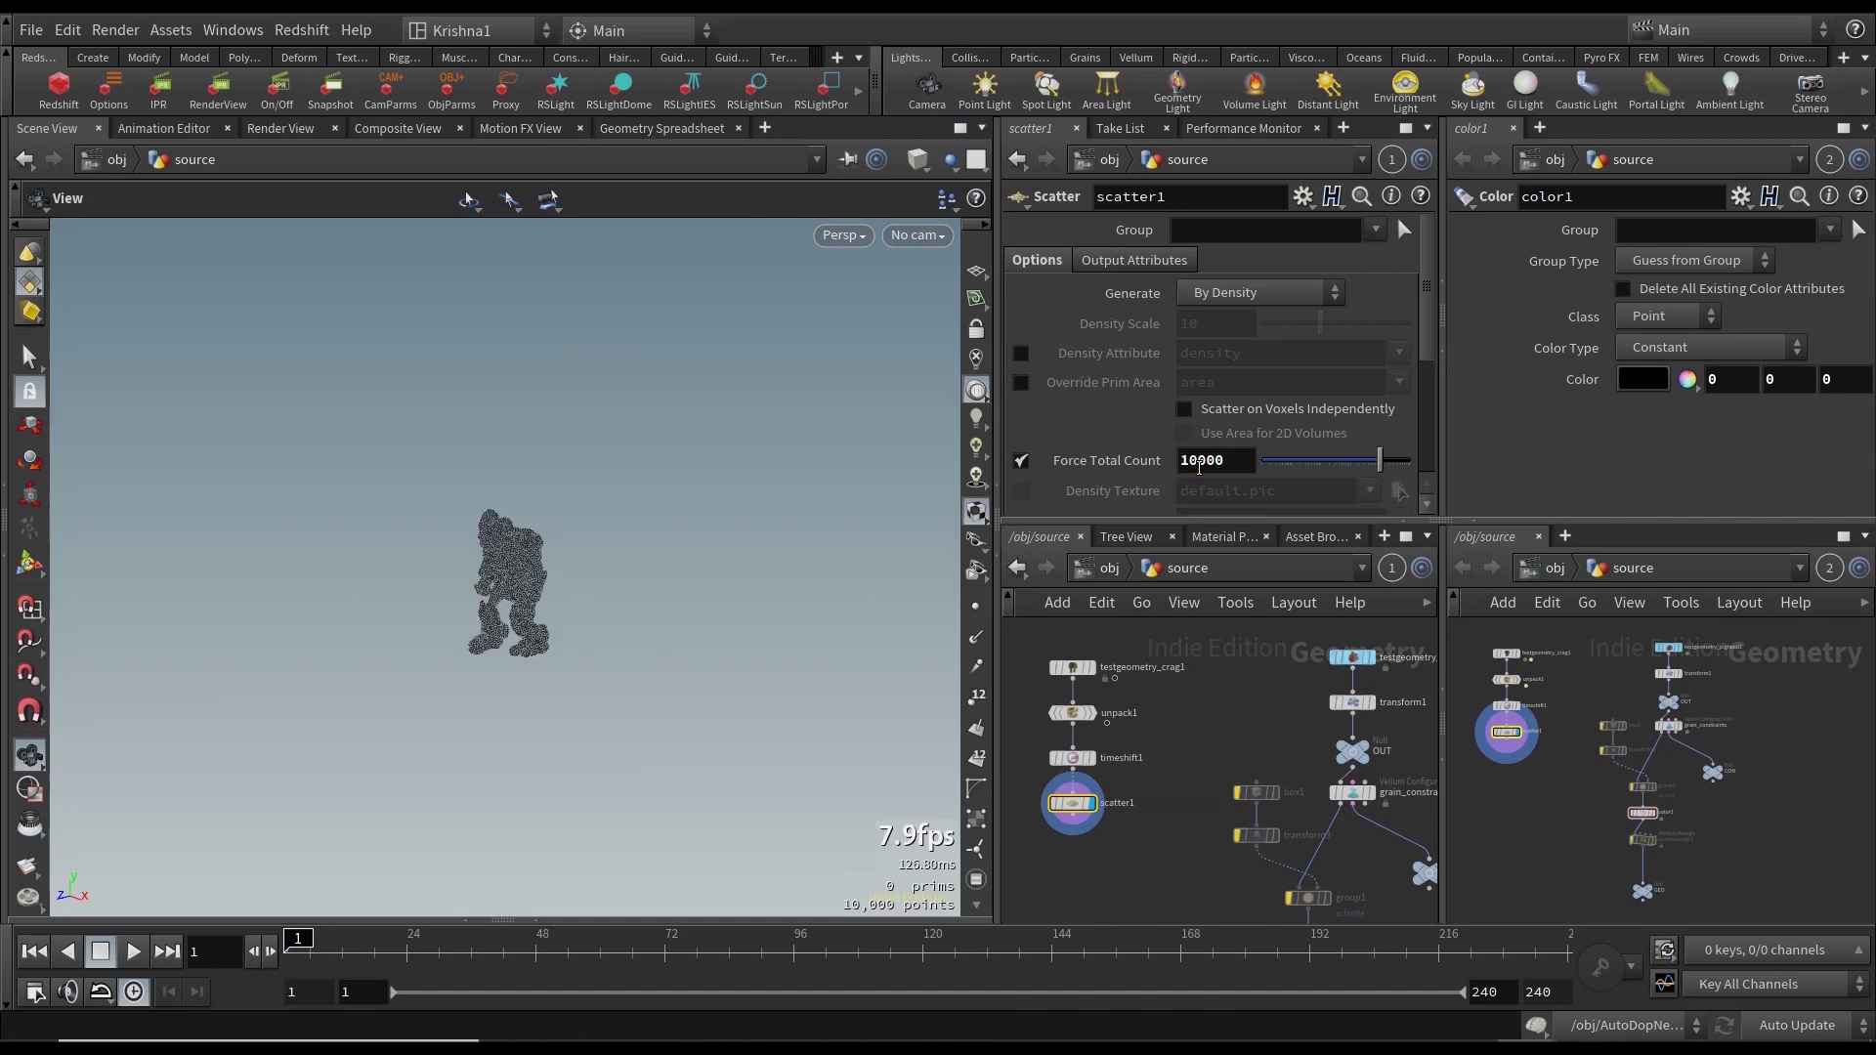
mouse_move(540, 584)
mouse_down()
mouse_move(504, 569)
mouse_move(570, 569)
mouse_up()
double_click(1185, 464)
text(50000)
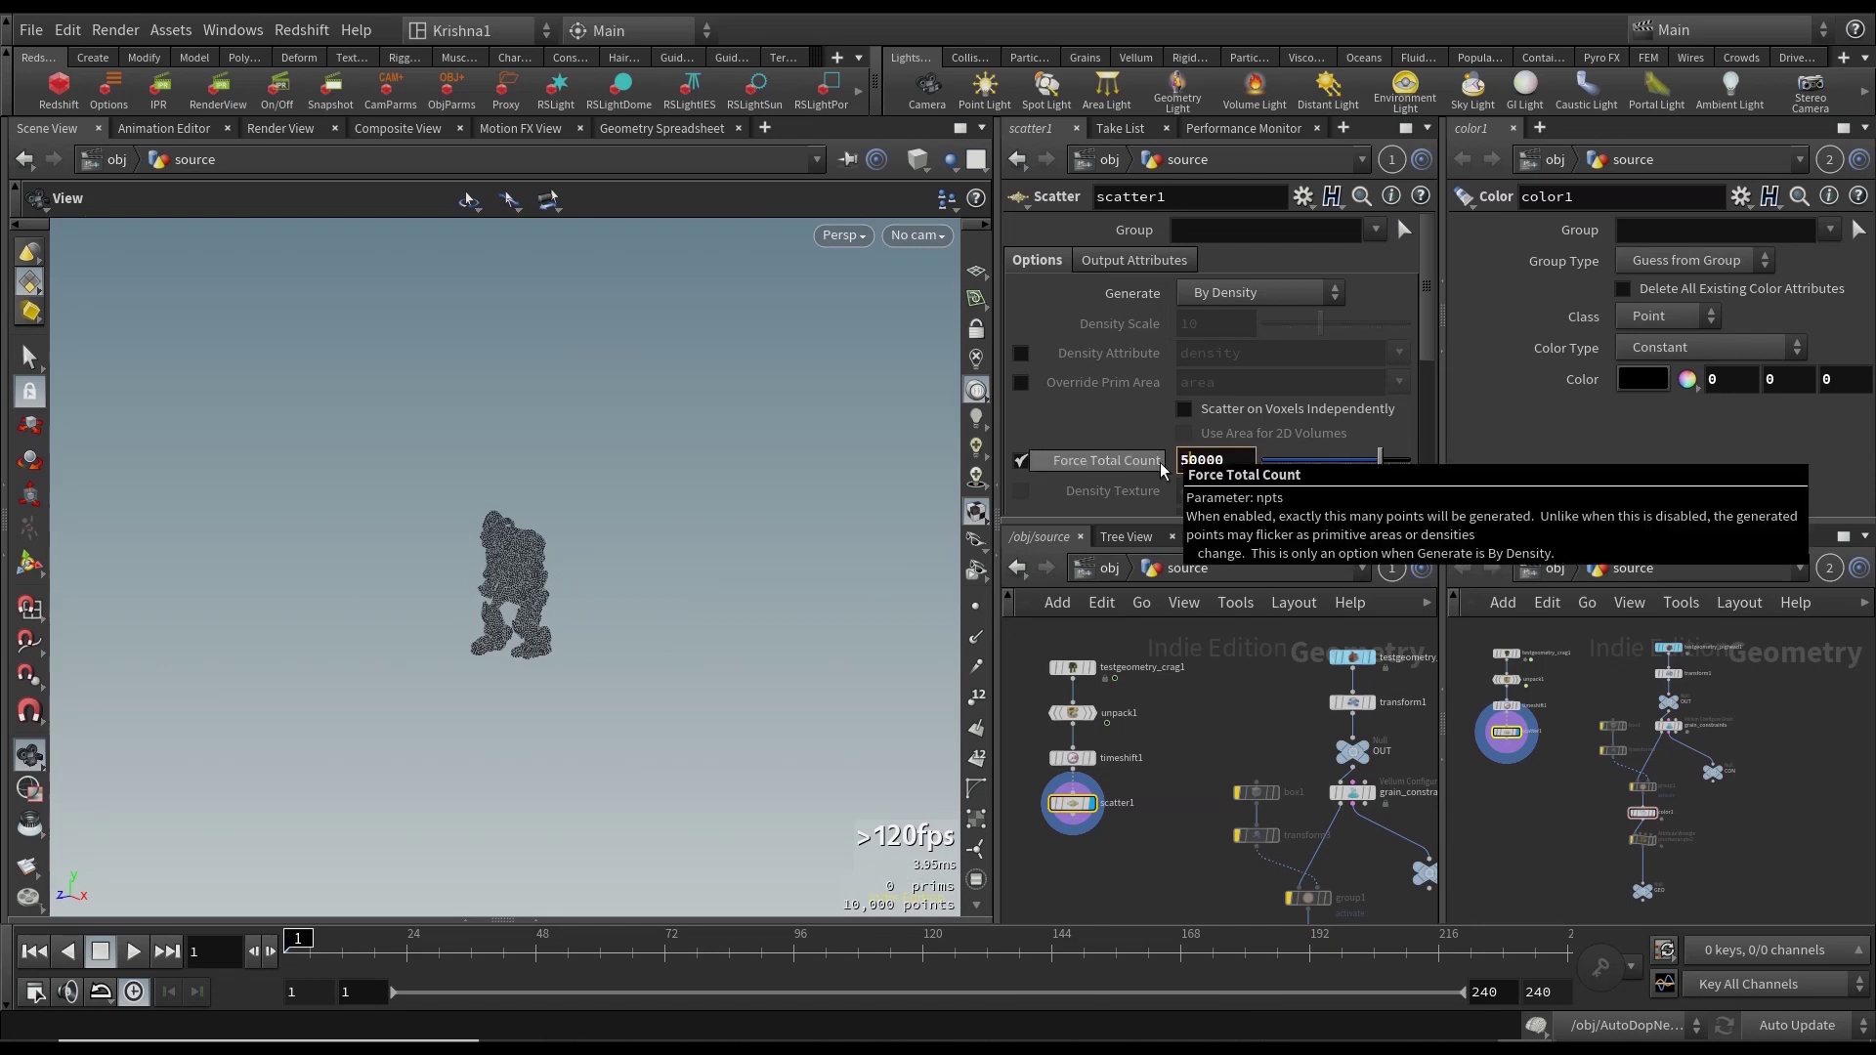
key(Return)
drag(723, 531, 557, 561)
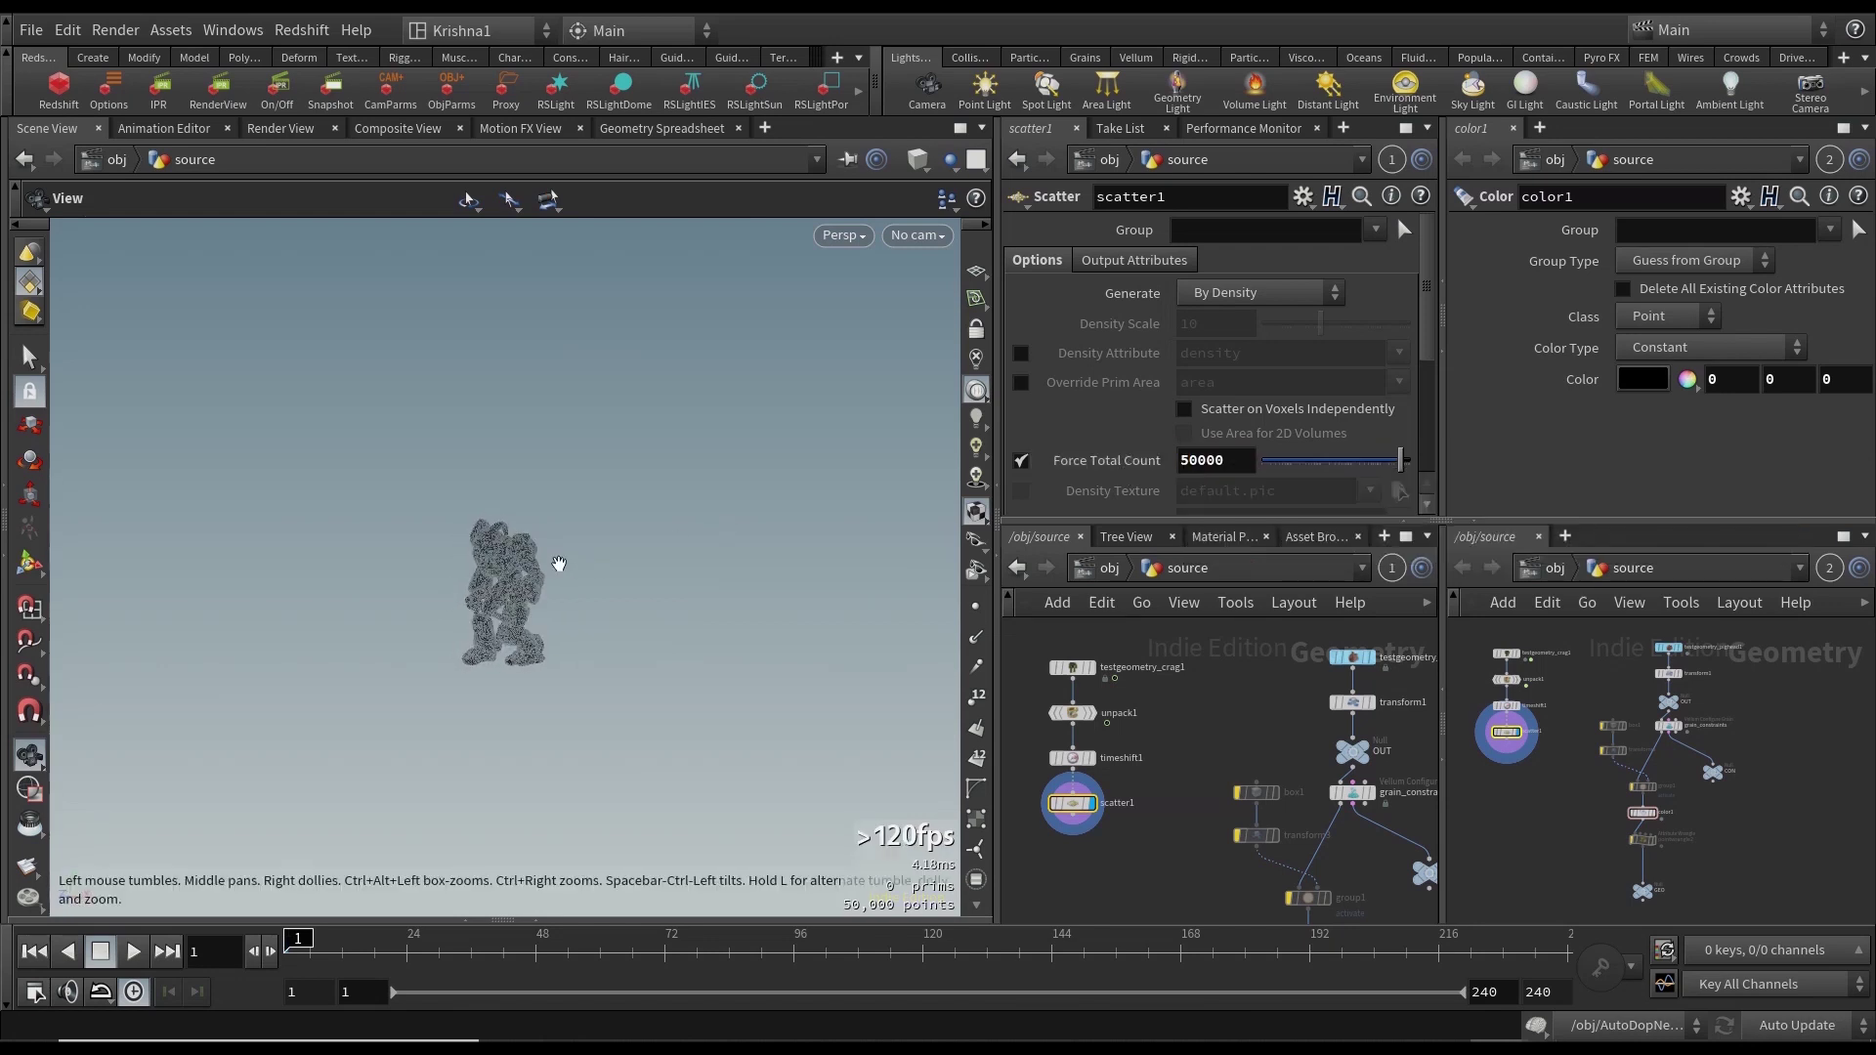
Enable the Prim Num and Prim UVW output attributes on the scatter.
click(1139, 262)
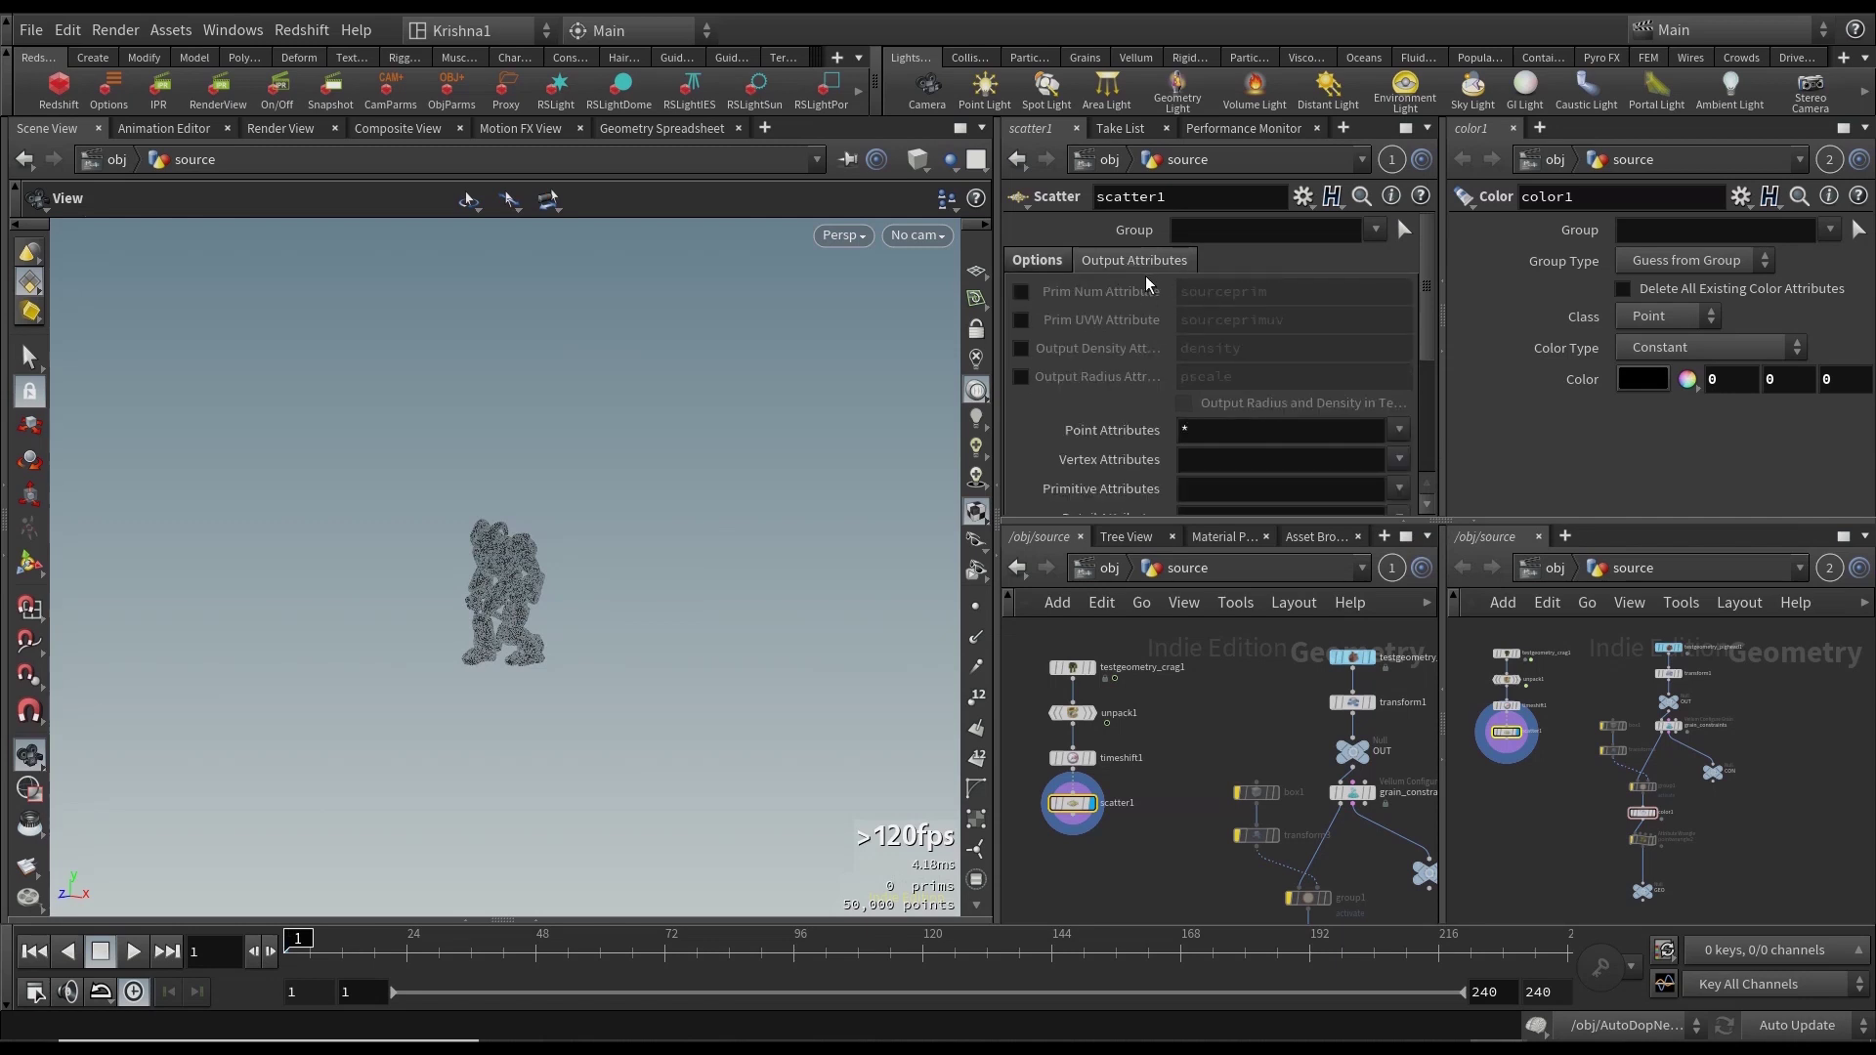
click(1020, 291)
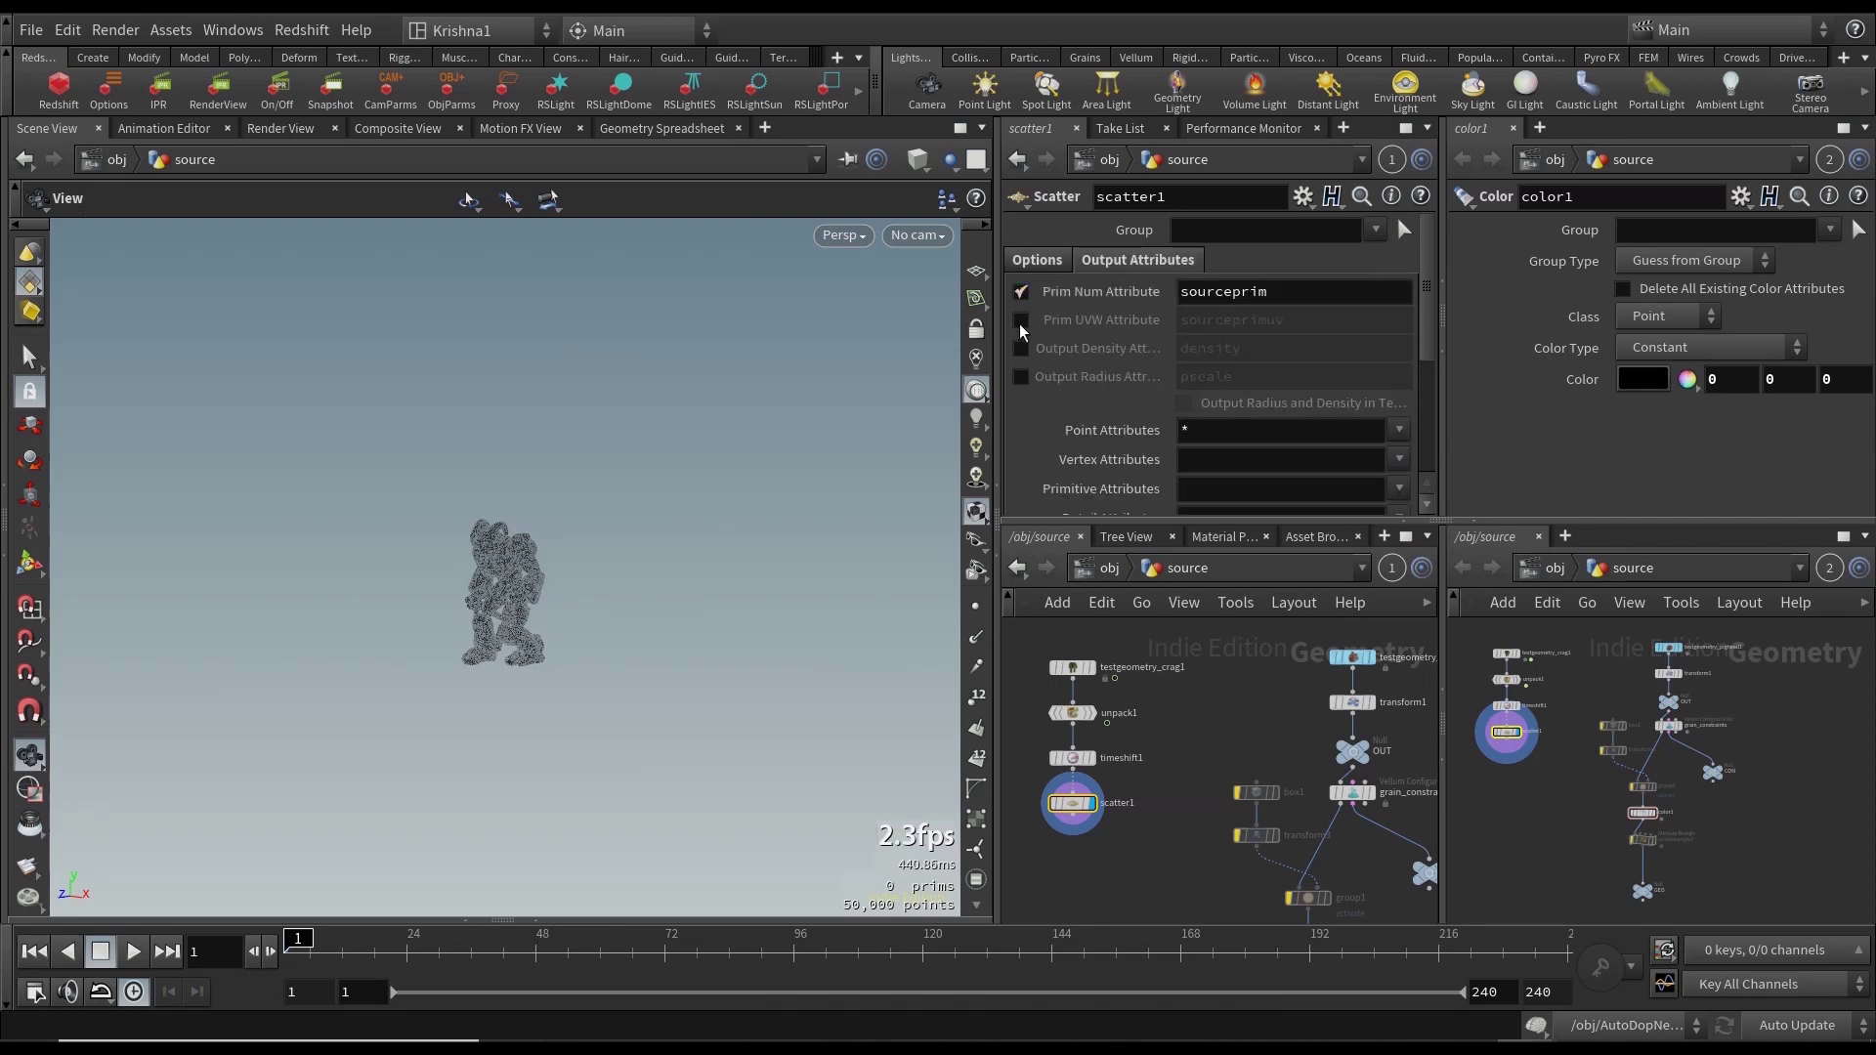
click(1020, 321)
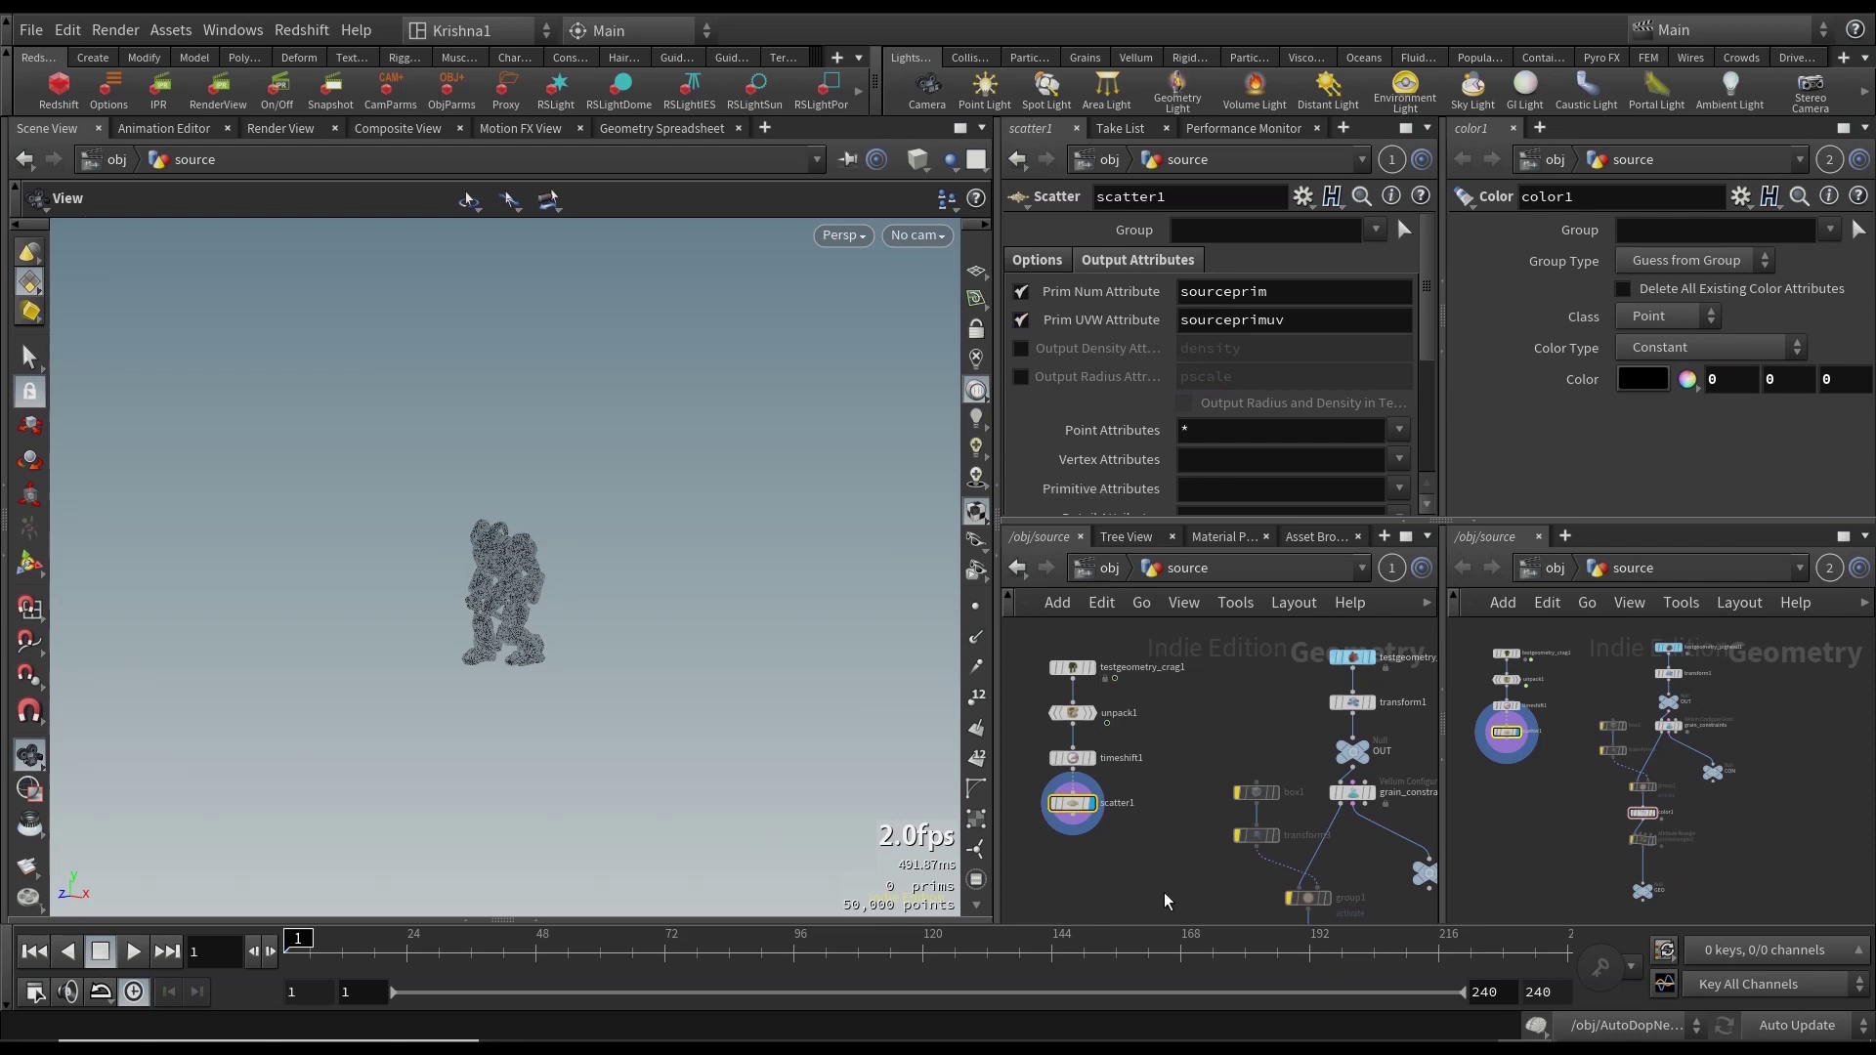
middle_drag(1145, 894, 1155, 848)
Wire scatter1's output into transform1 and inspect its settings.
click(1068, 740)
middle_drag(1233, 684, 1223, 760)
click(1336, 695)
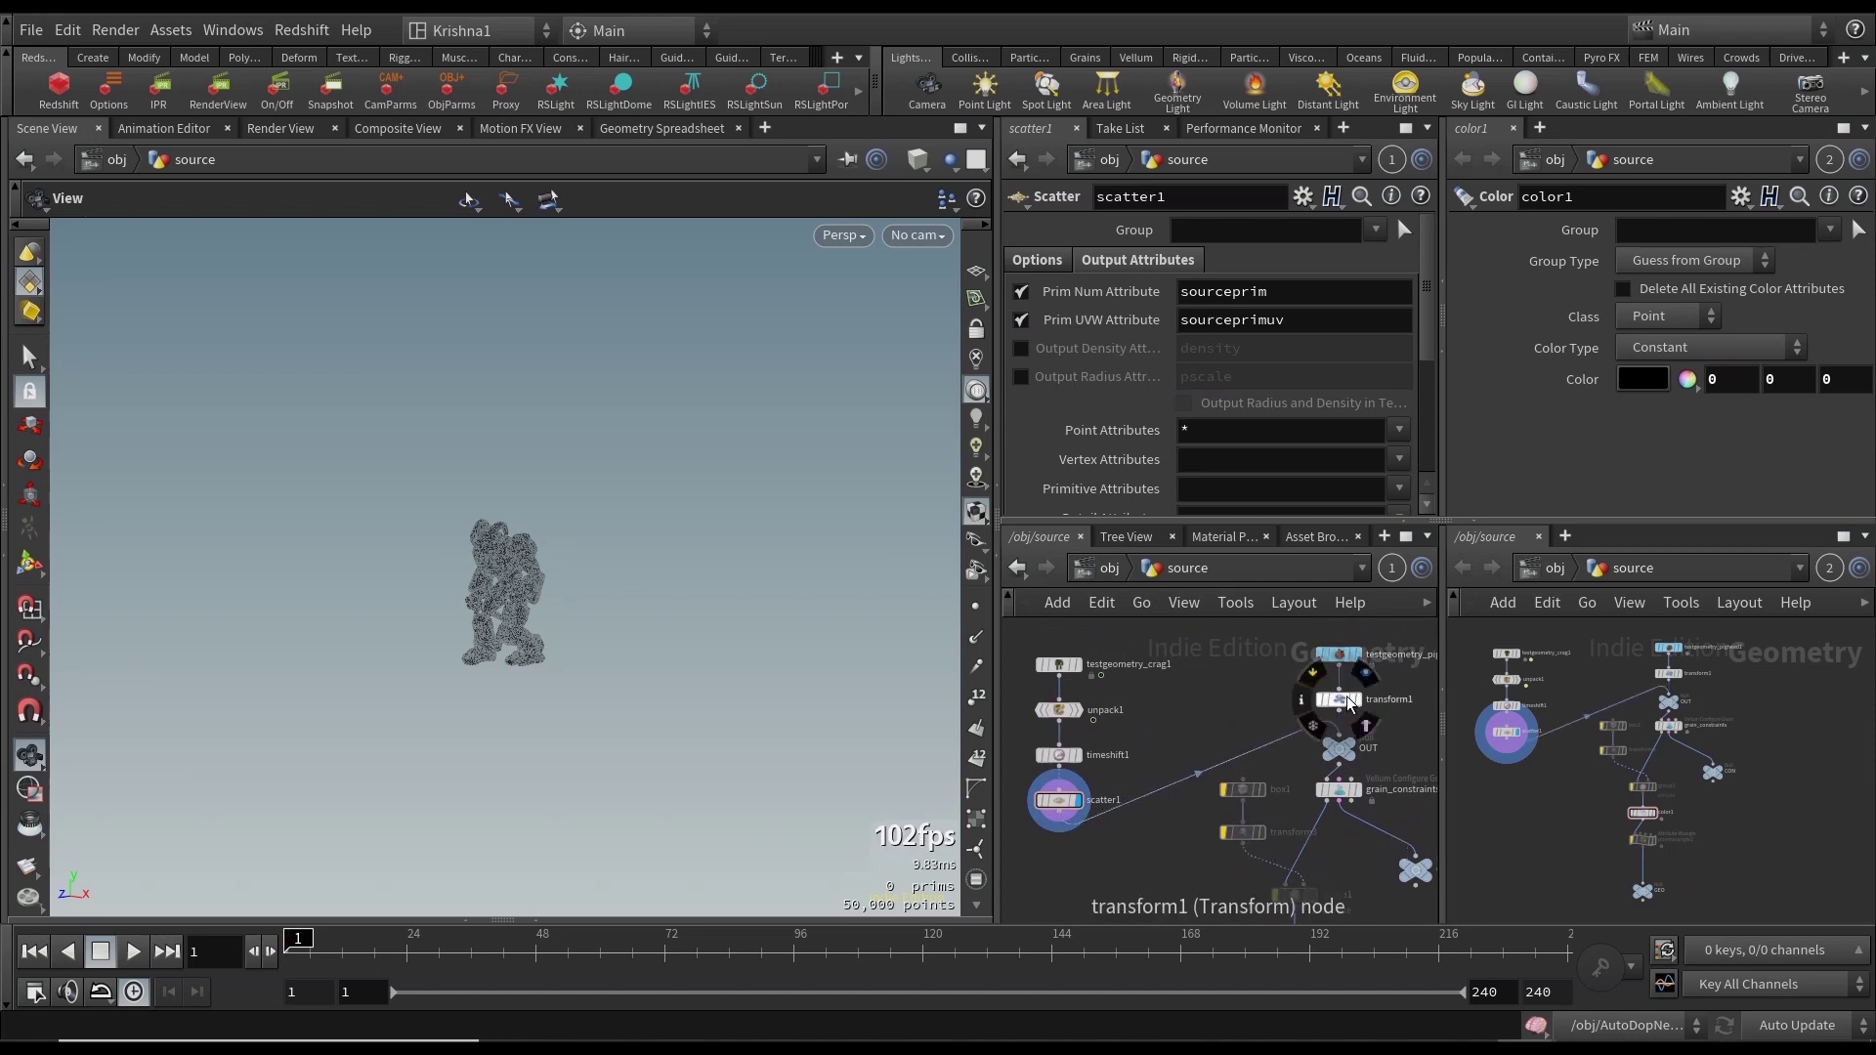
click(1353, 711)
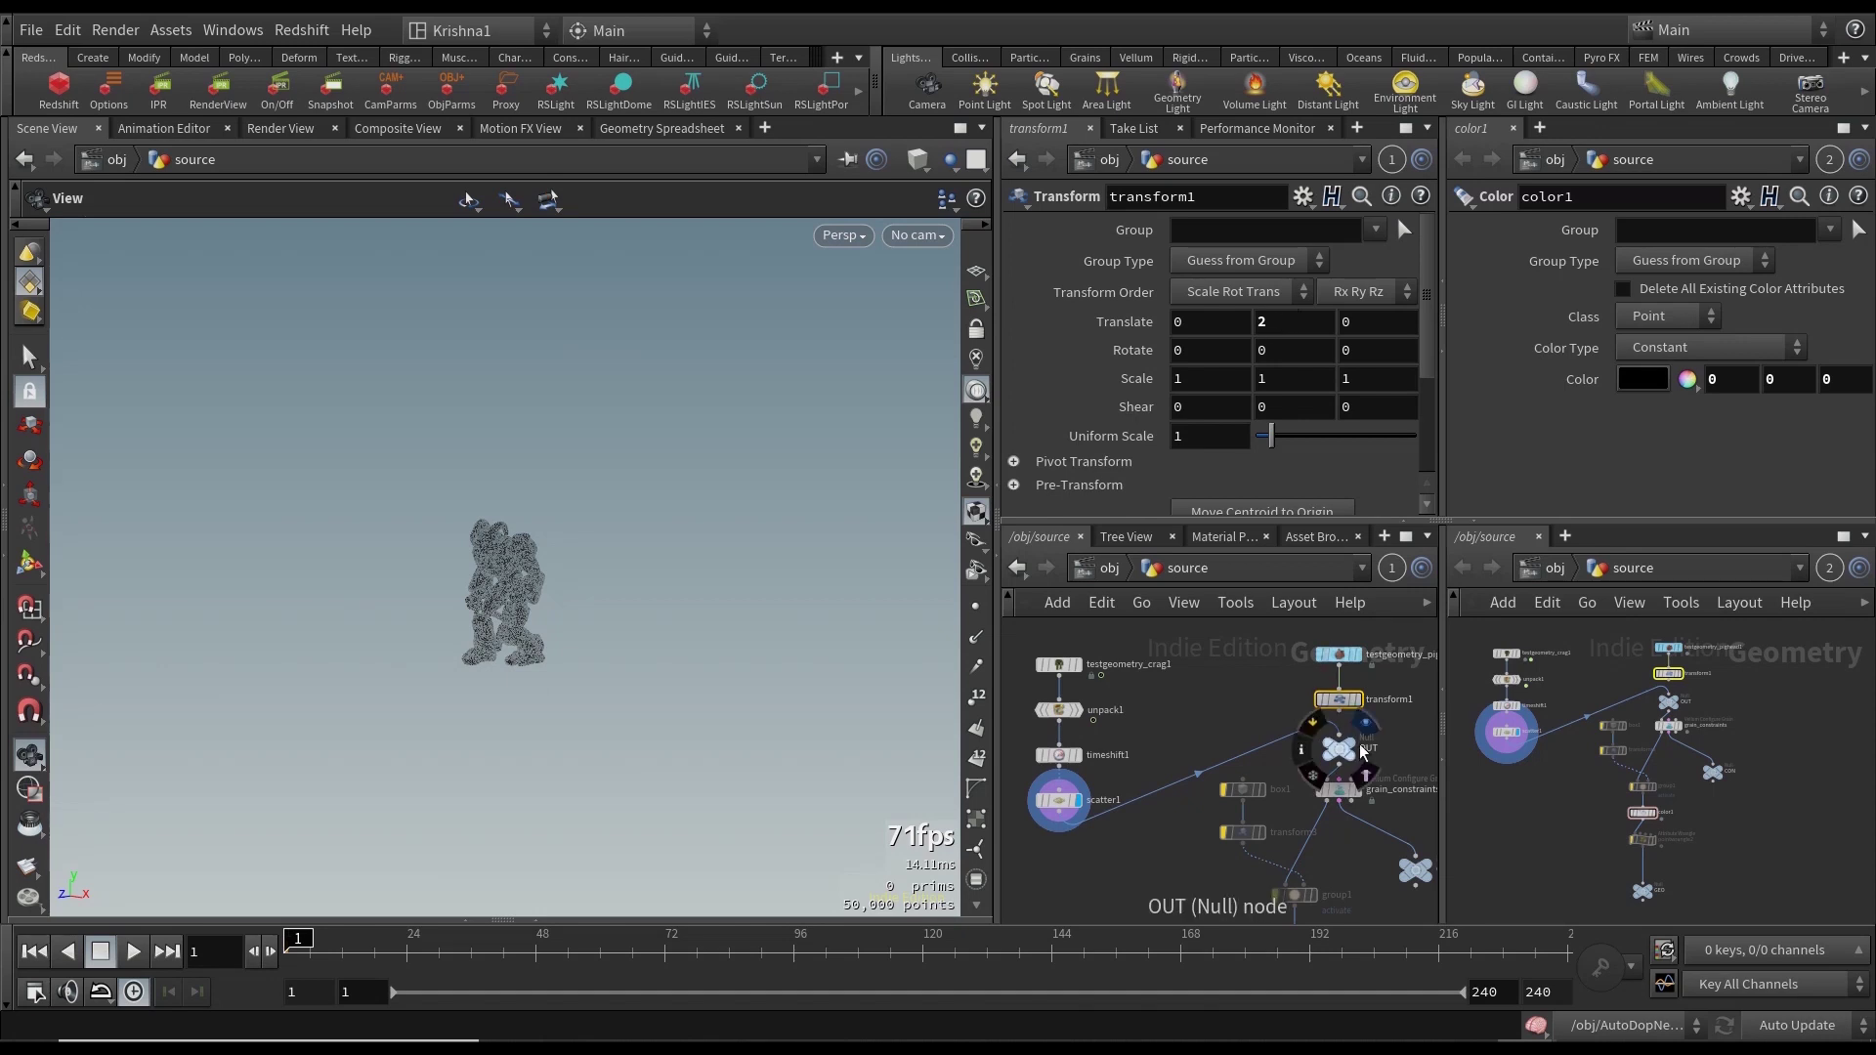
Display grain_constraints, turn off Create Points from Volume, and return to frame 1.
key(r)
click(1339, 791)
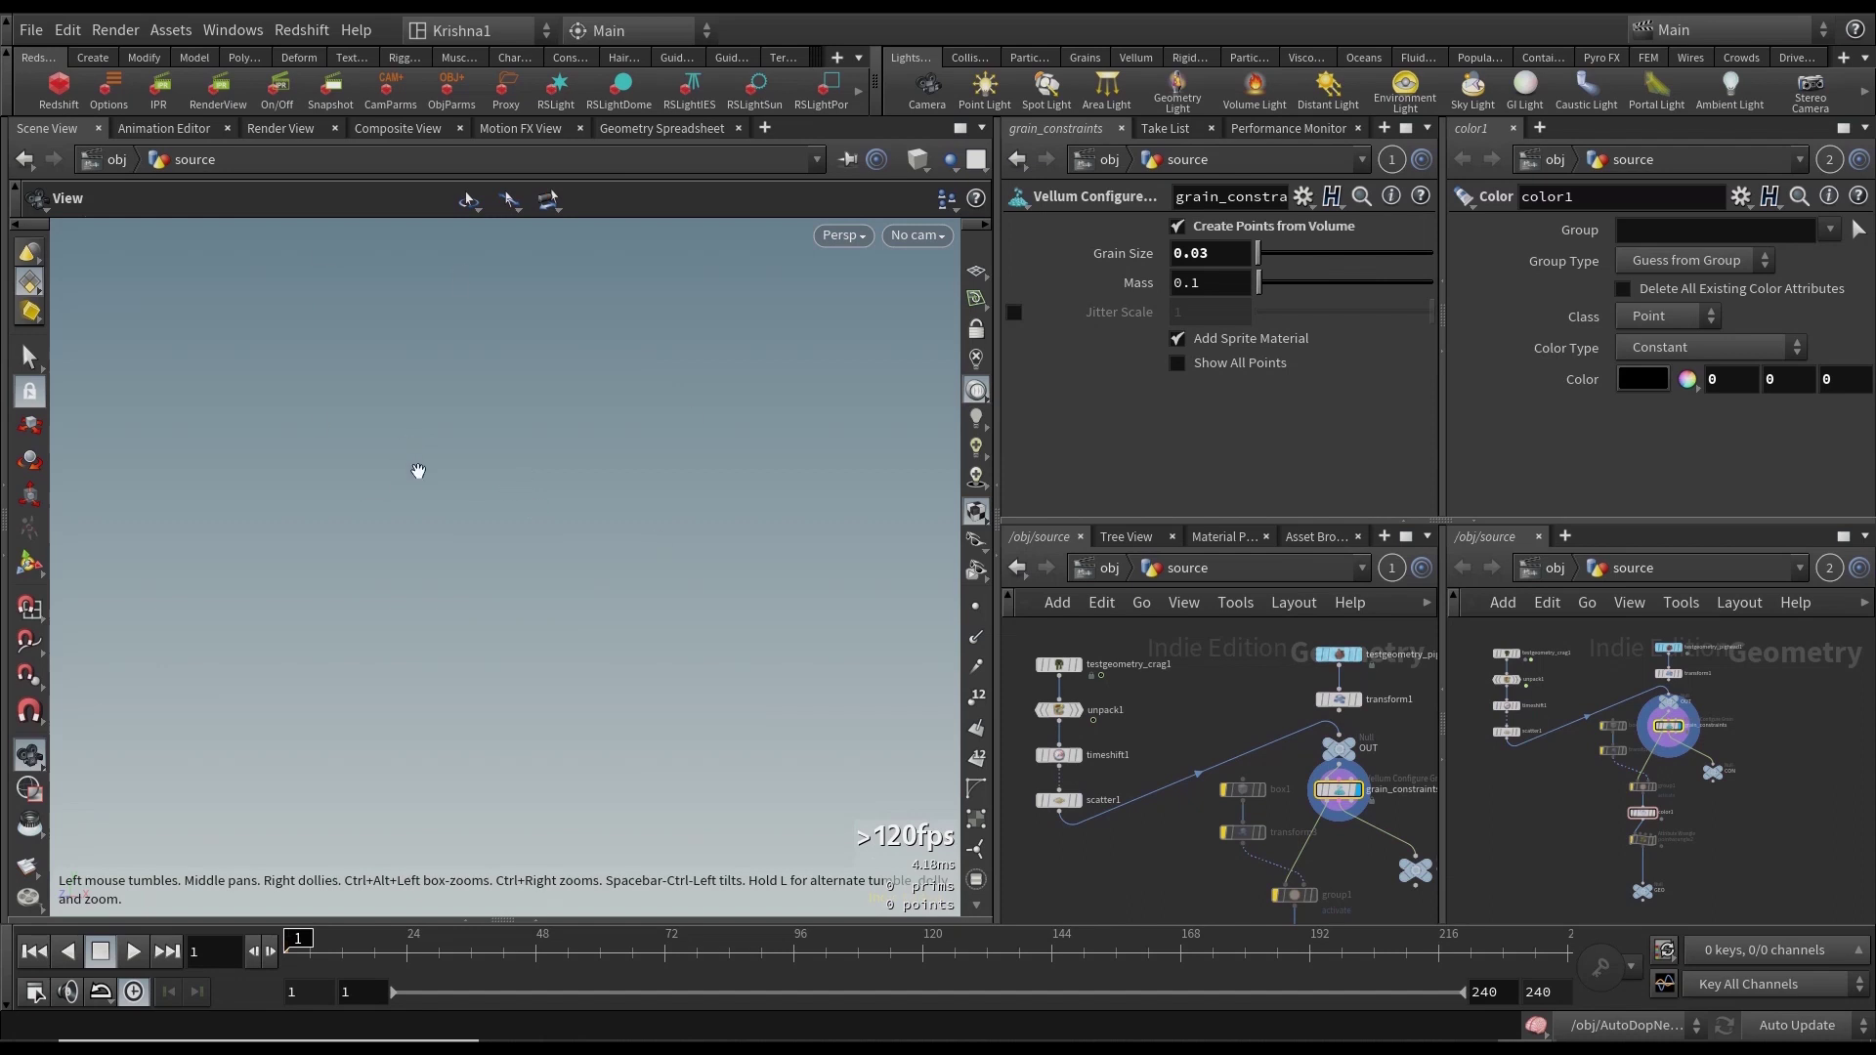
click(1177, 229)
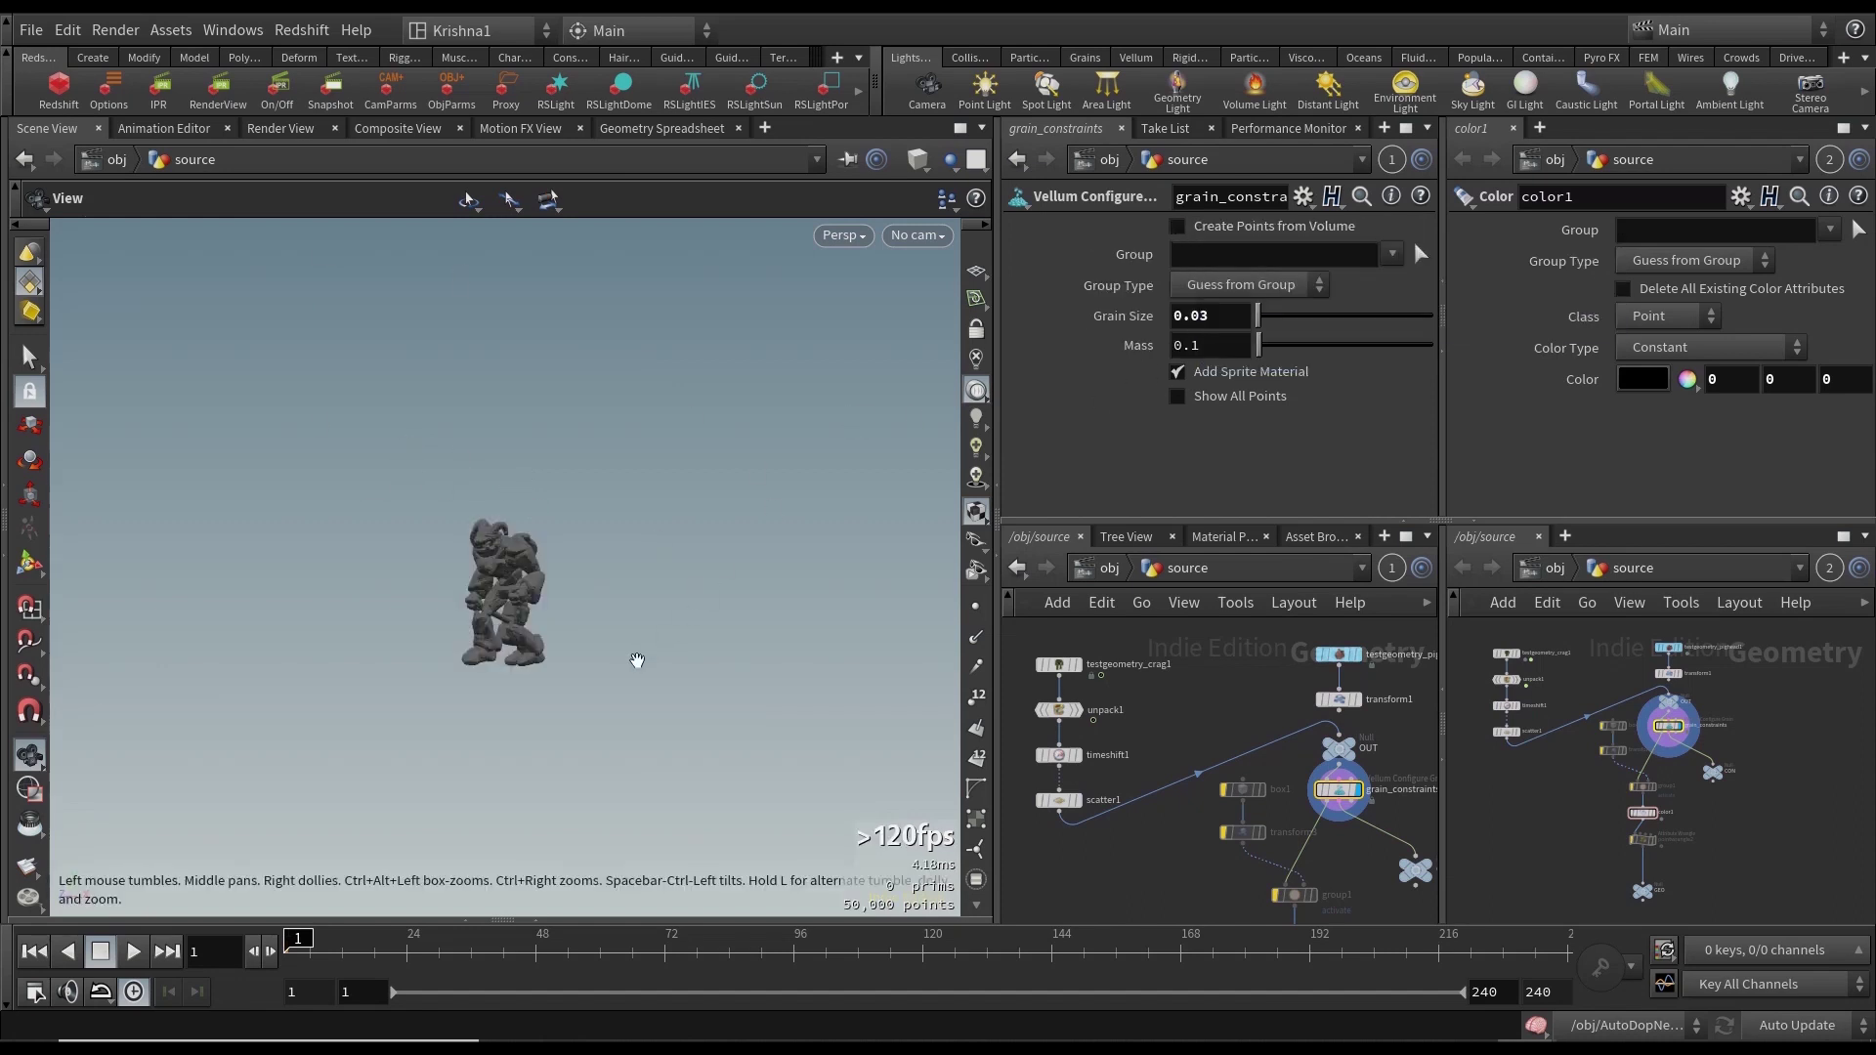
mouse_move(631, 661)
mouse_down()
mouse_move(695, 628)
mouse_move(566, 593)
mouse_move(592, 621)
mouse_up()
scroll(689, 626, up, 3)
mouse_move(304, 954)
mouse_down()
mouse_move(462, 955)
mouse_move(298, 955)
mouse_up()
middle_drag(1155, 834, 1163, 785)
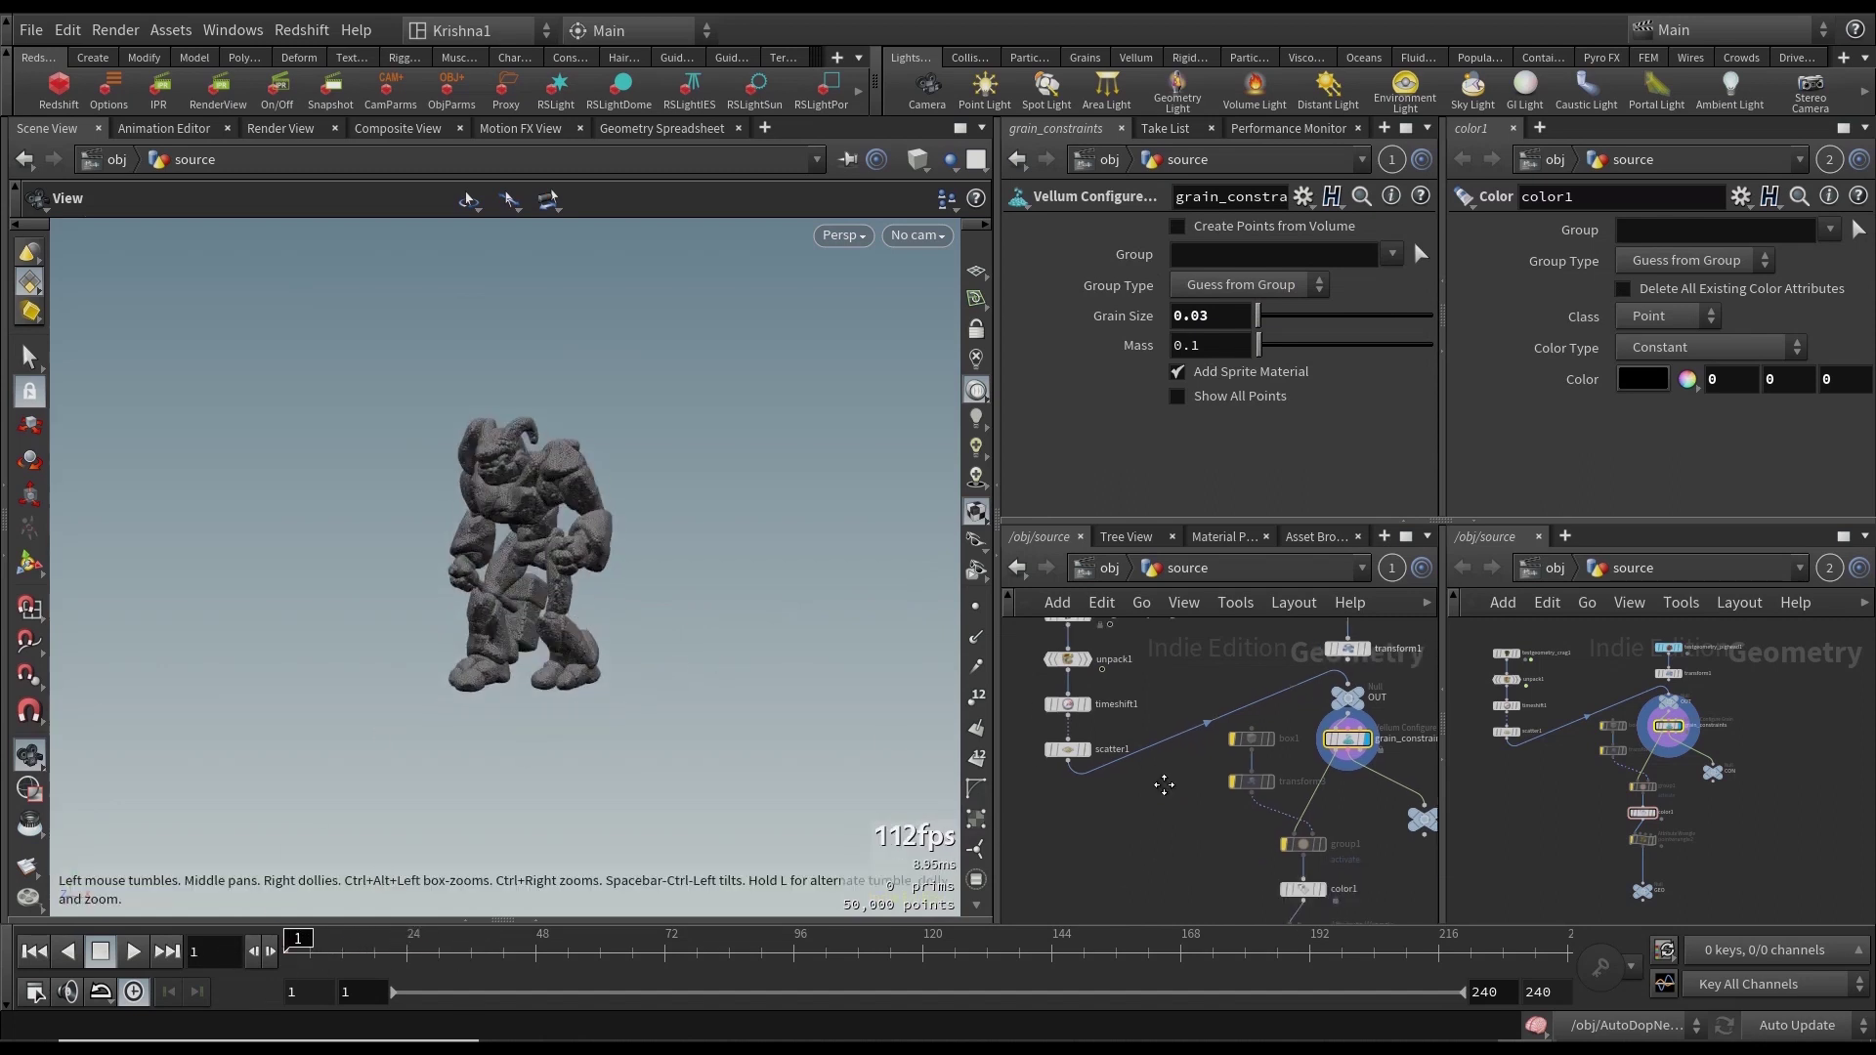
scroll(1163, 785, down, 2)
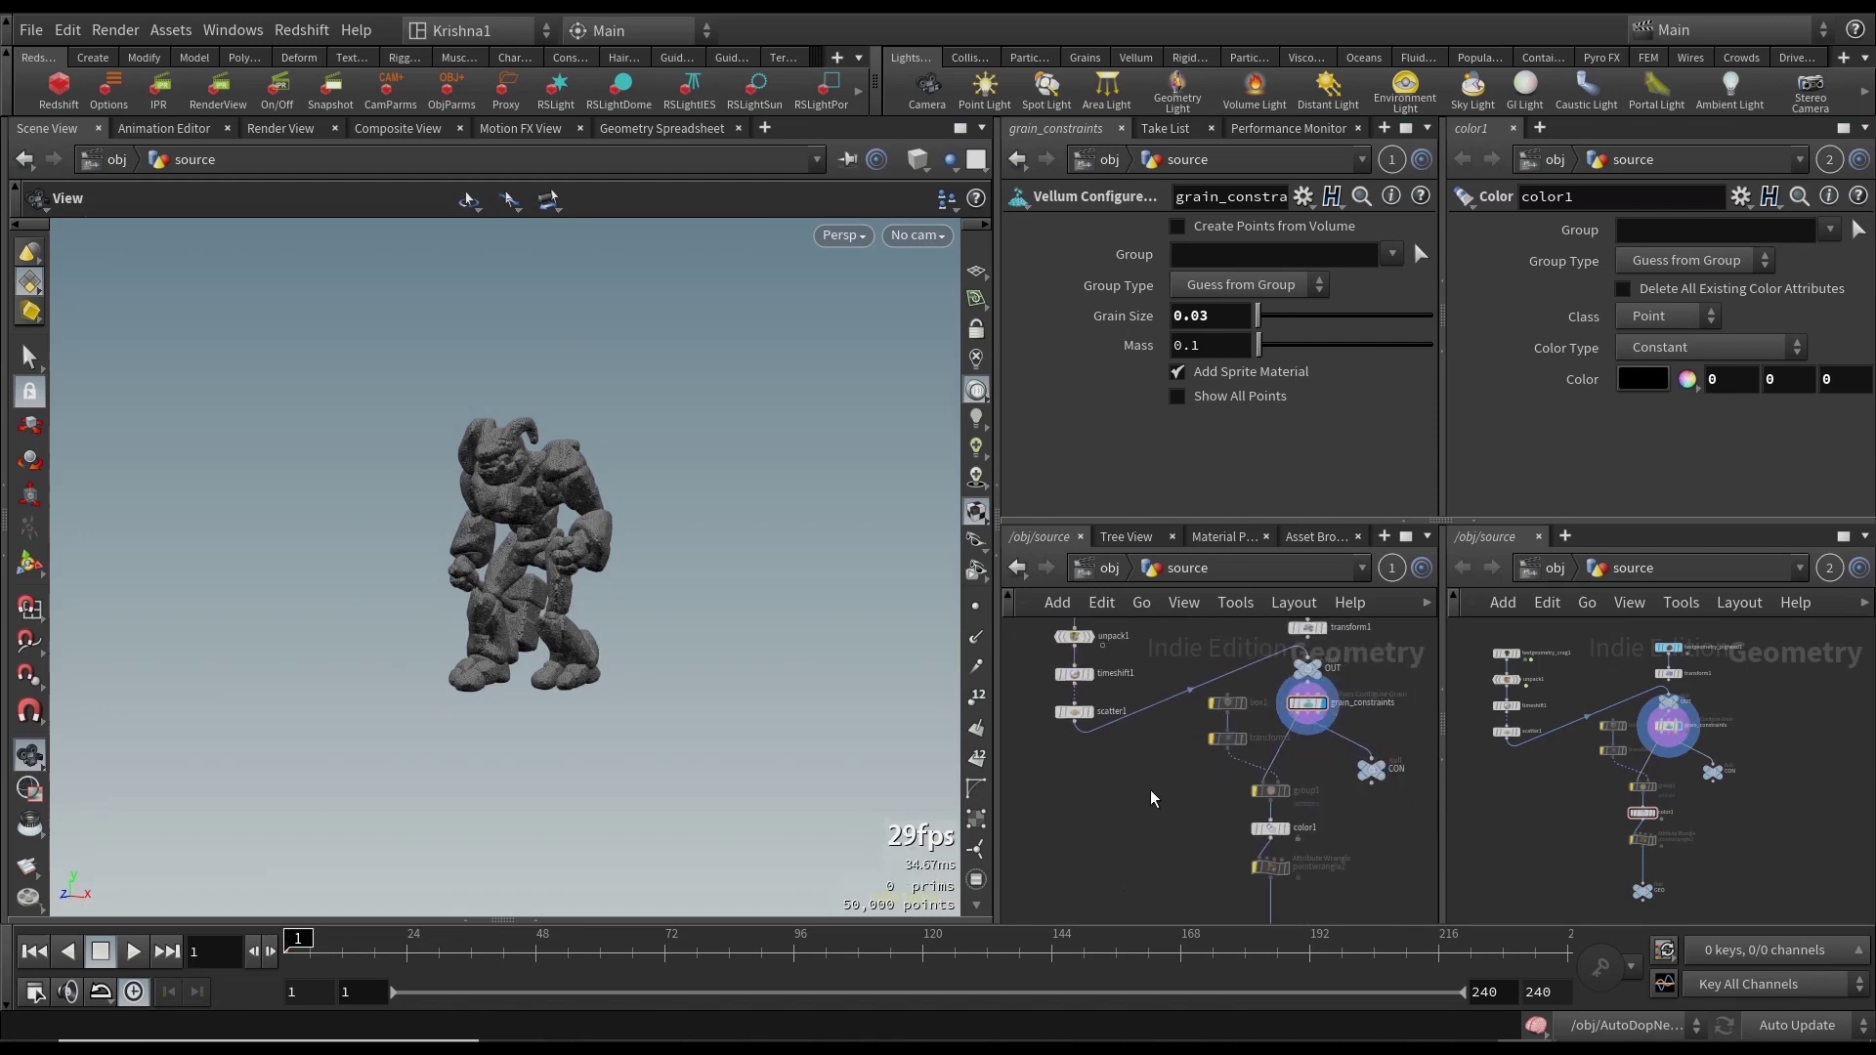
Add an Attribute Interpolate fed by grain_constraints and timeshift1, and display it.
key(Tab)
text(attribute interpolate)
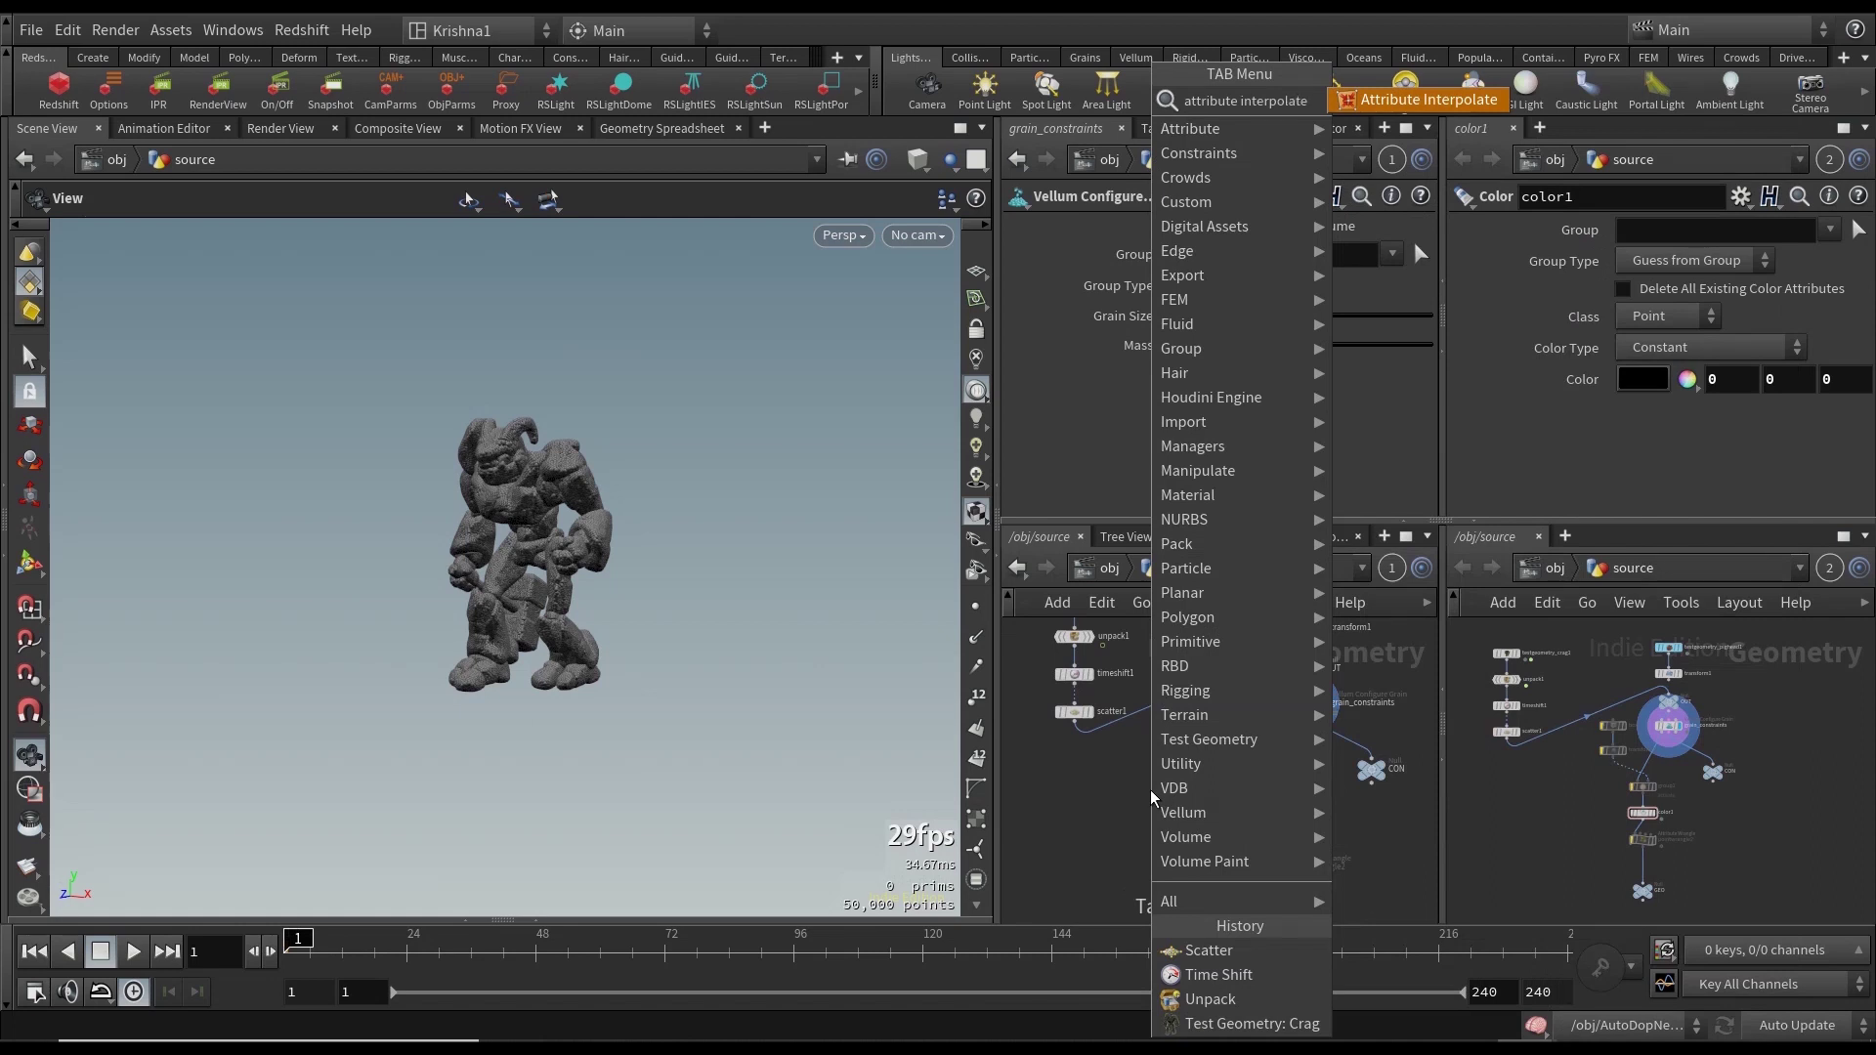
key(Return)
click(1151, 787)
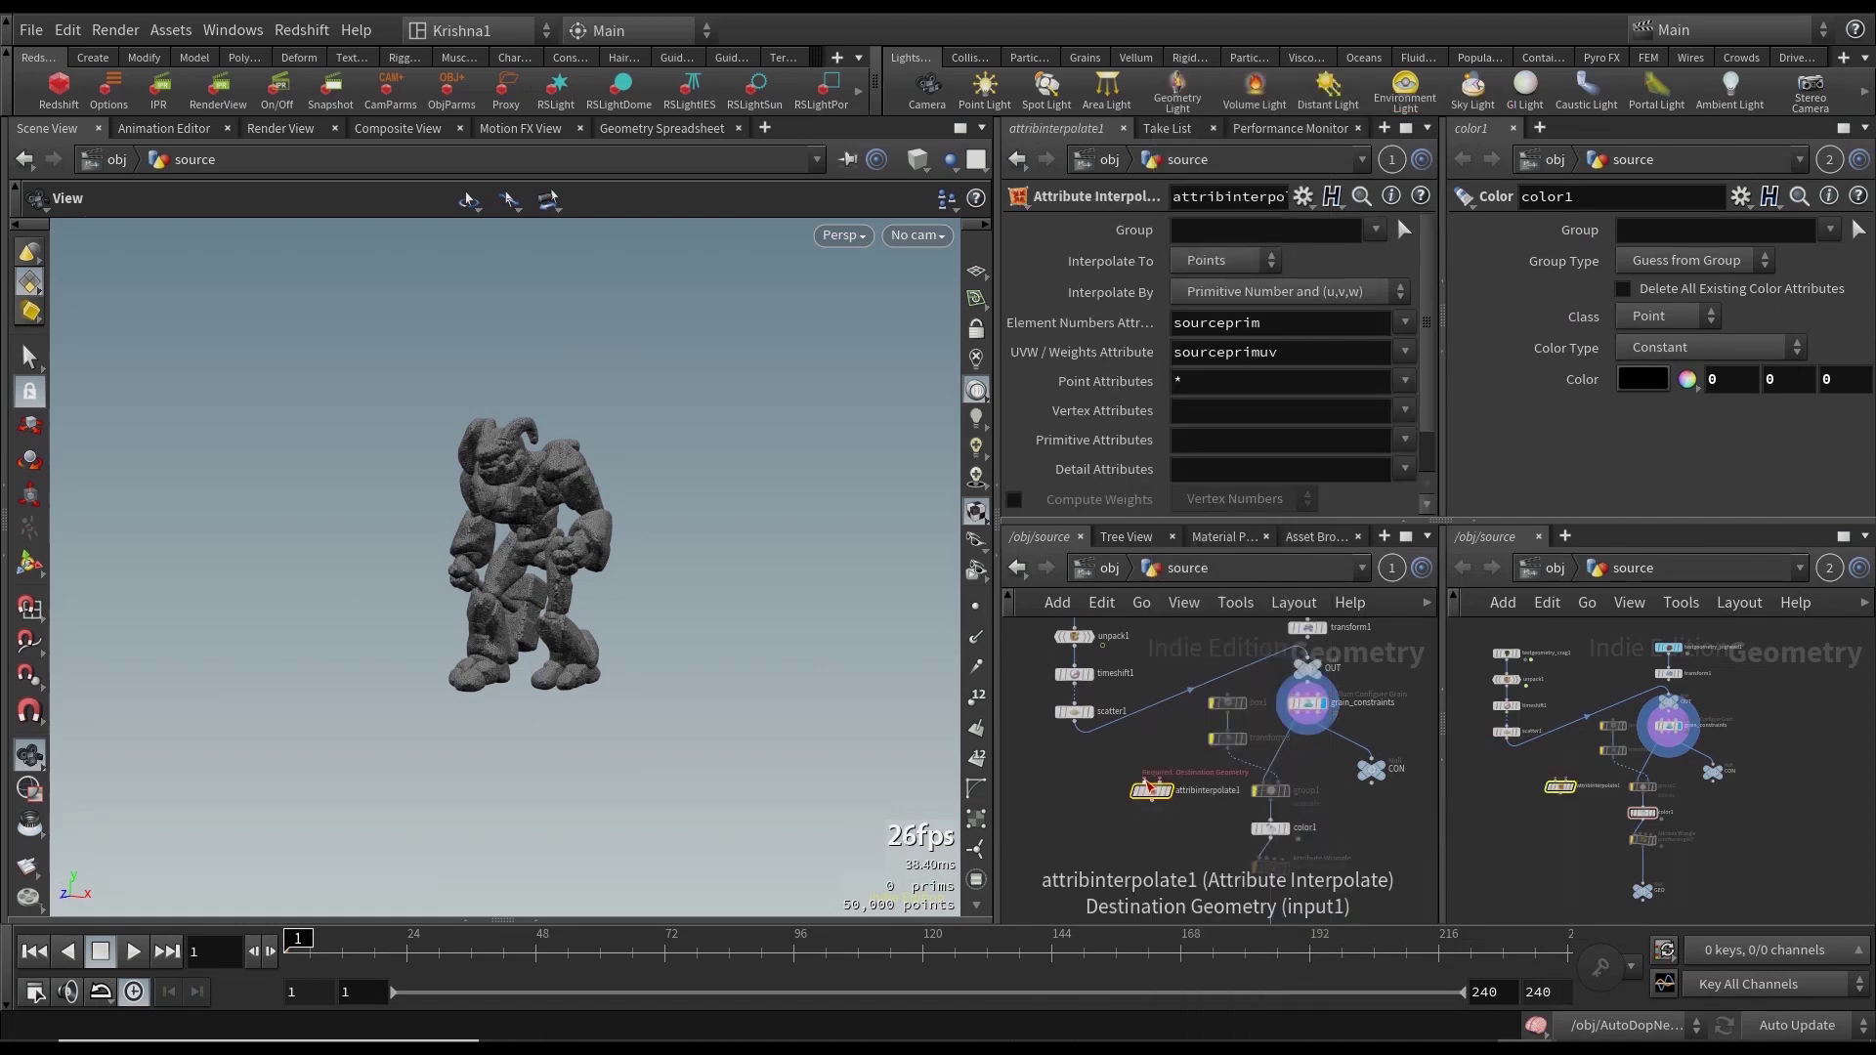
click(1151, 783)
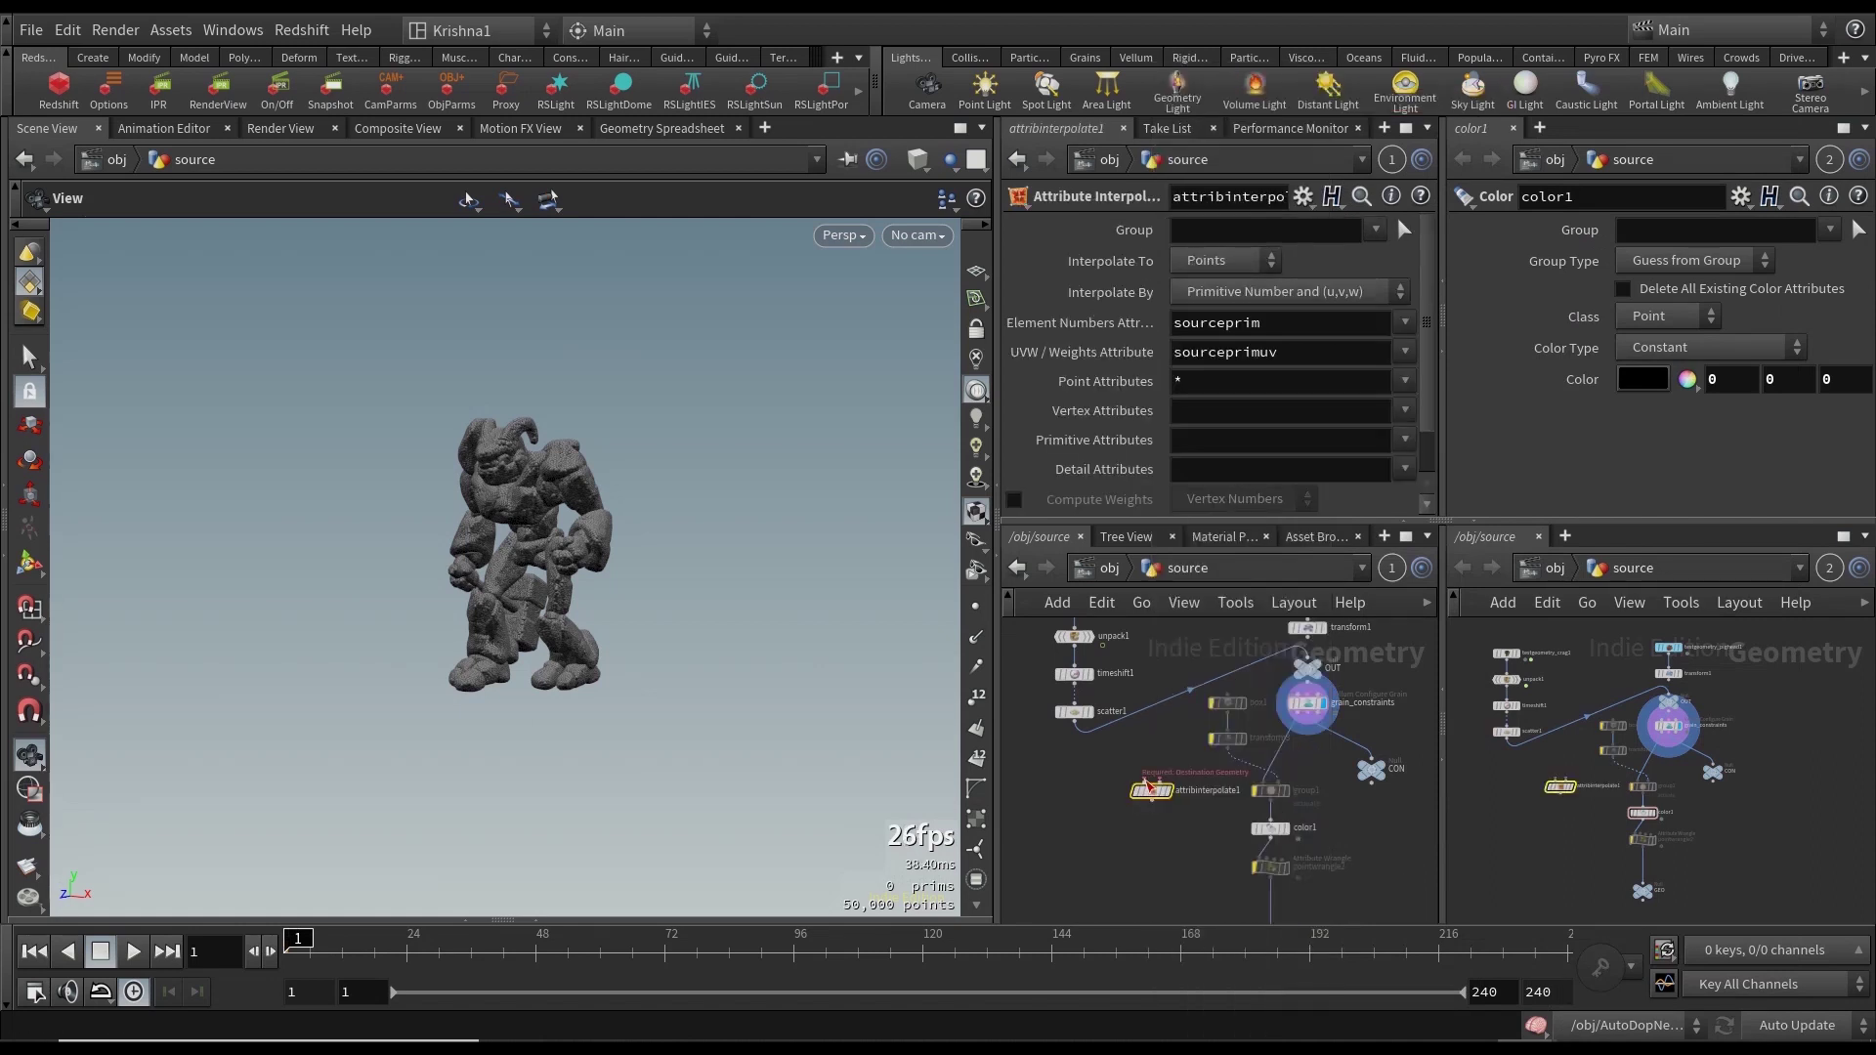
click(1291, 735)
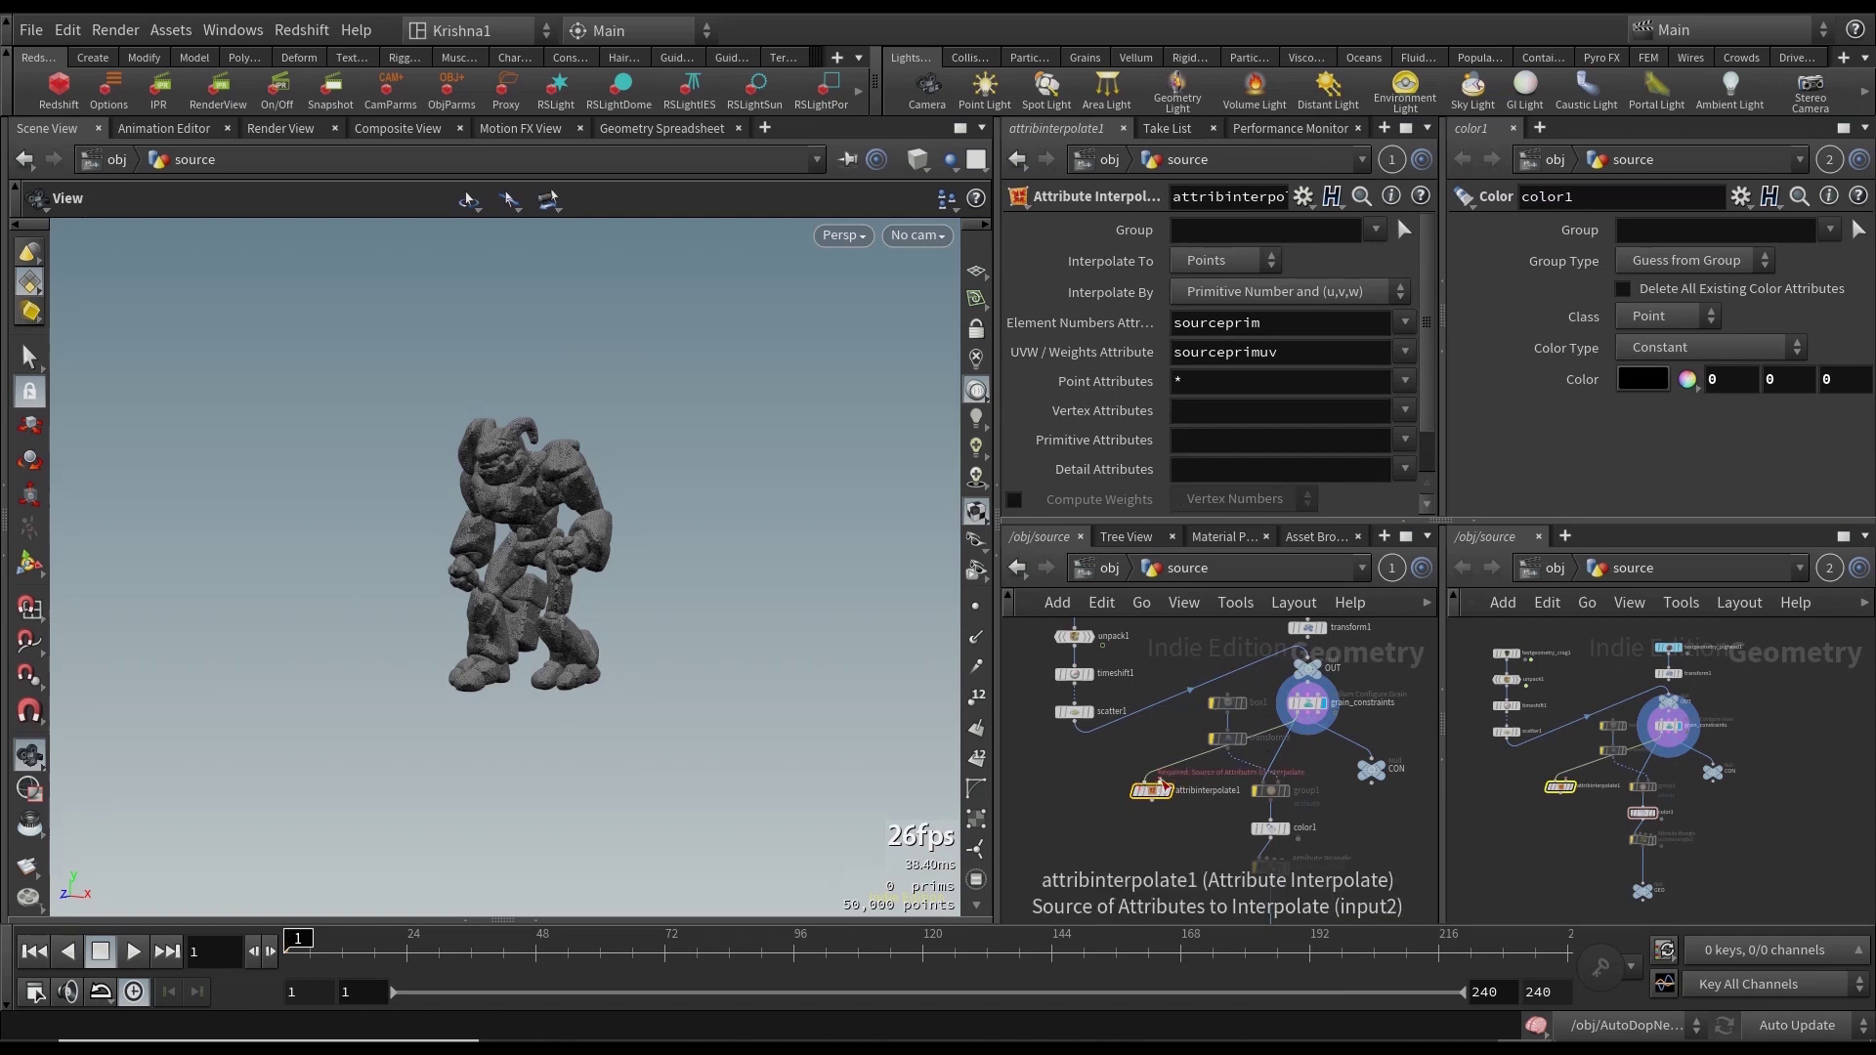
click(1162, 783)
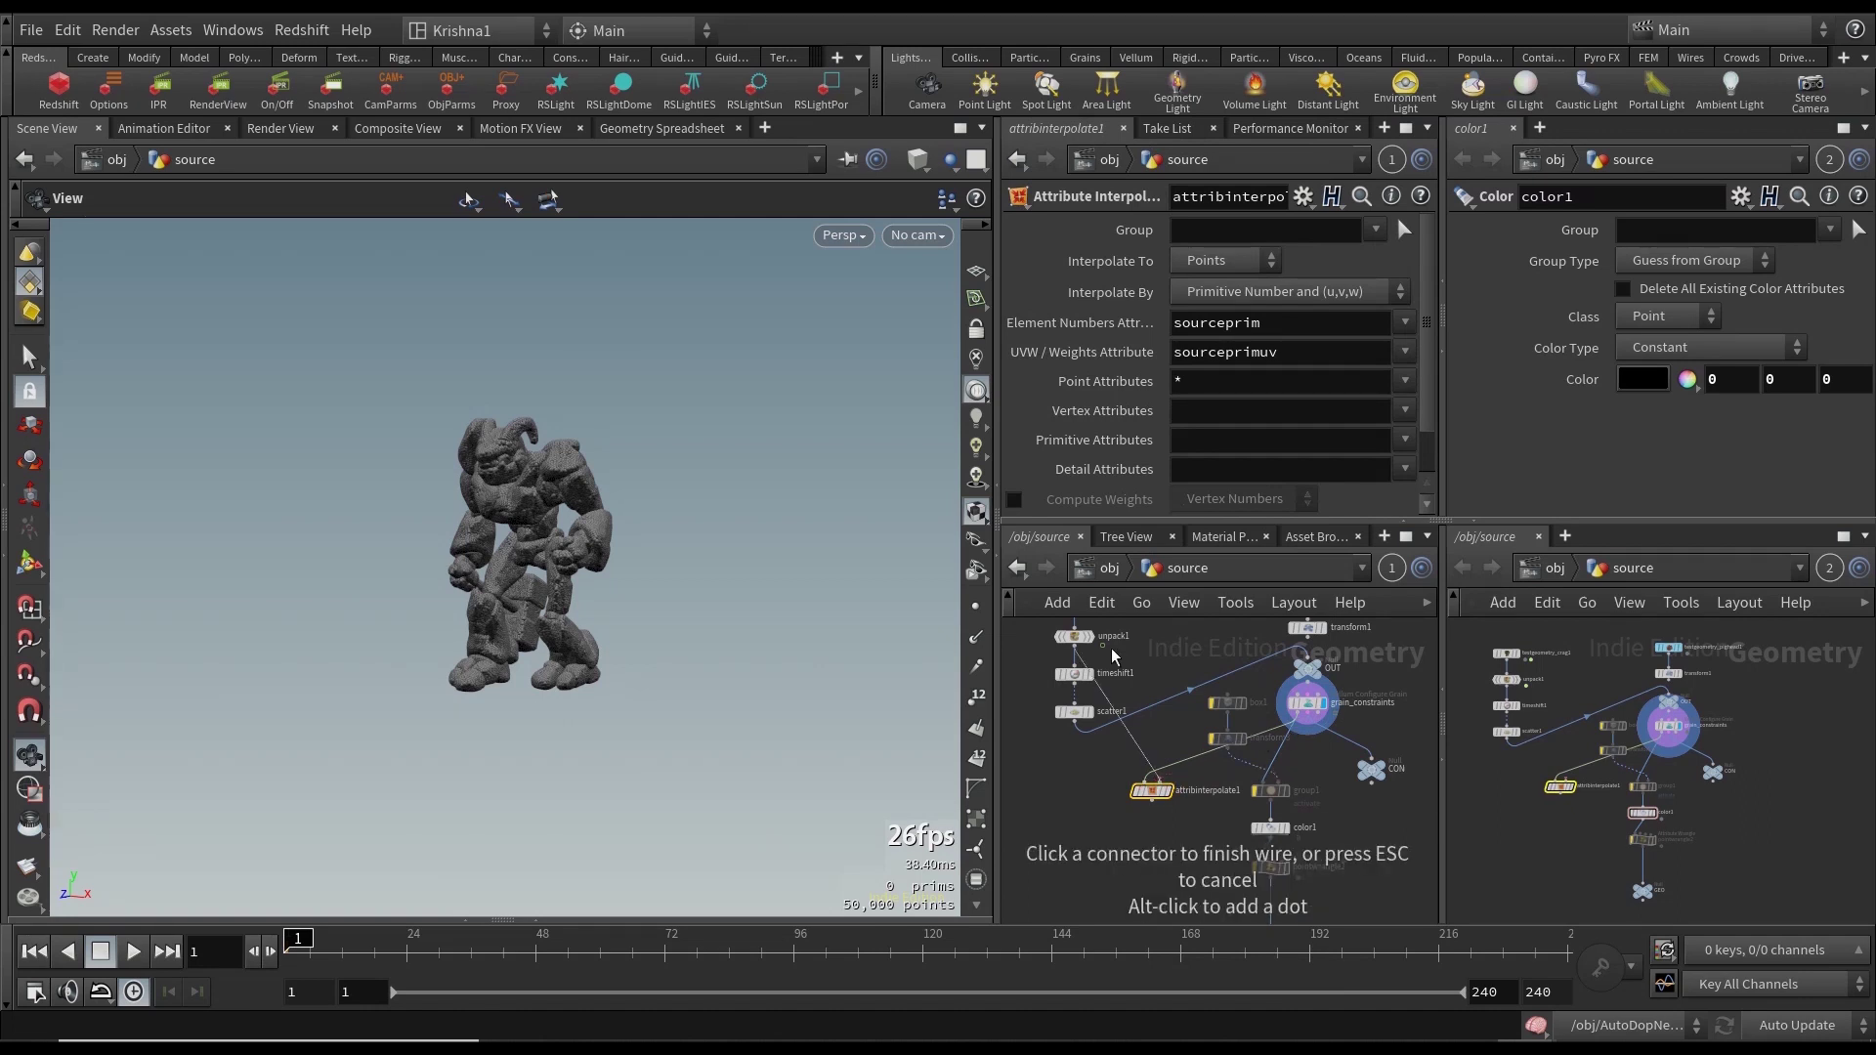
click(1113, 657)
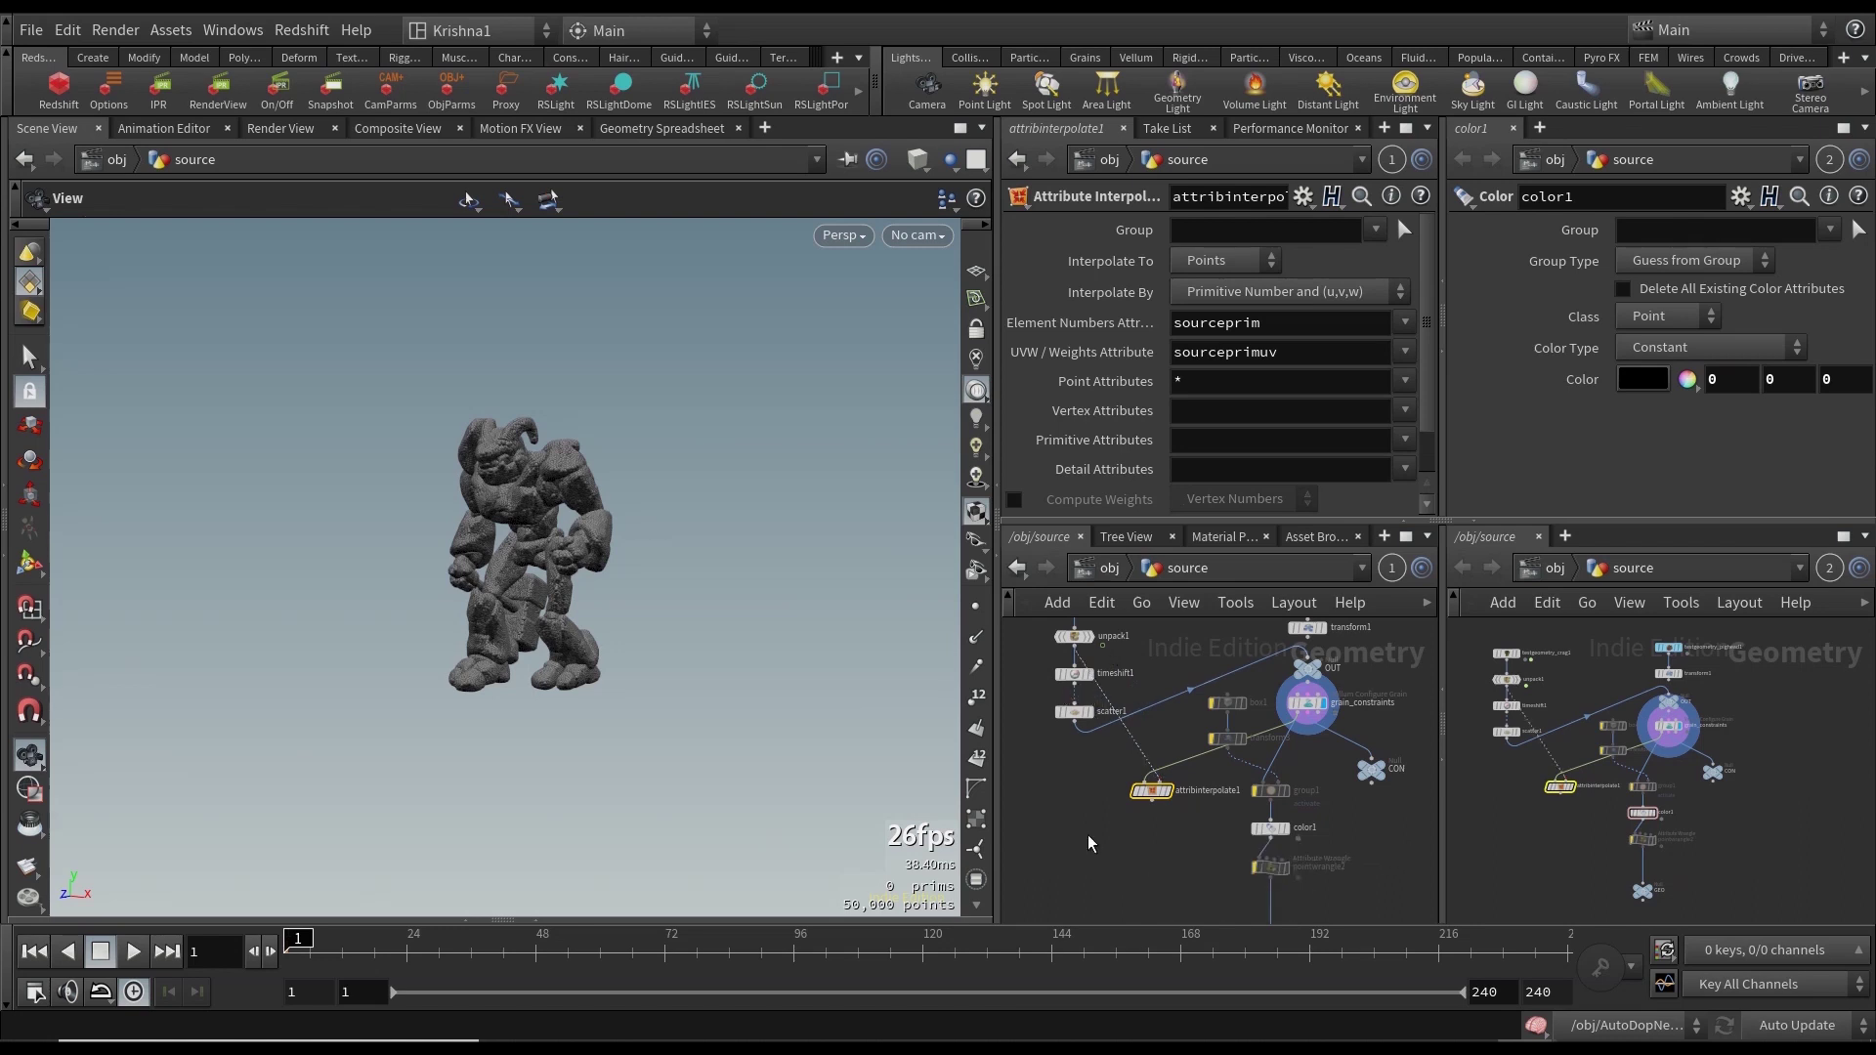
key(r)
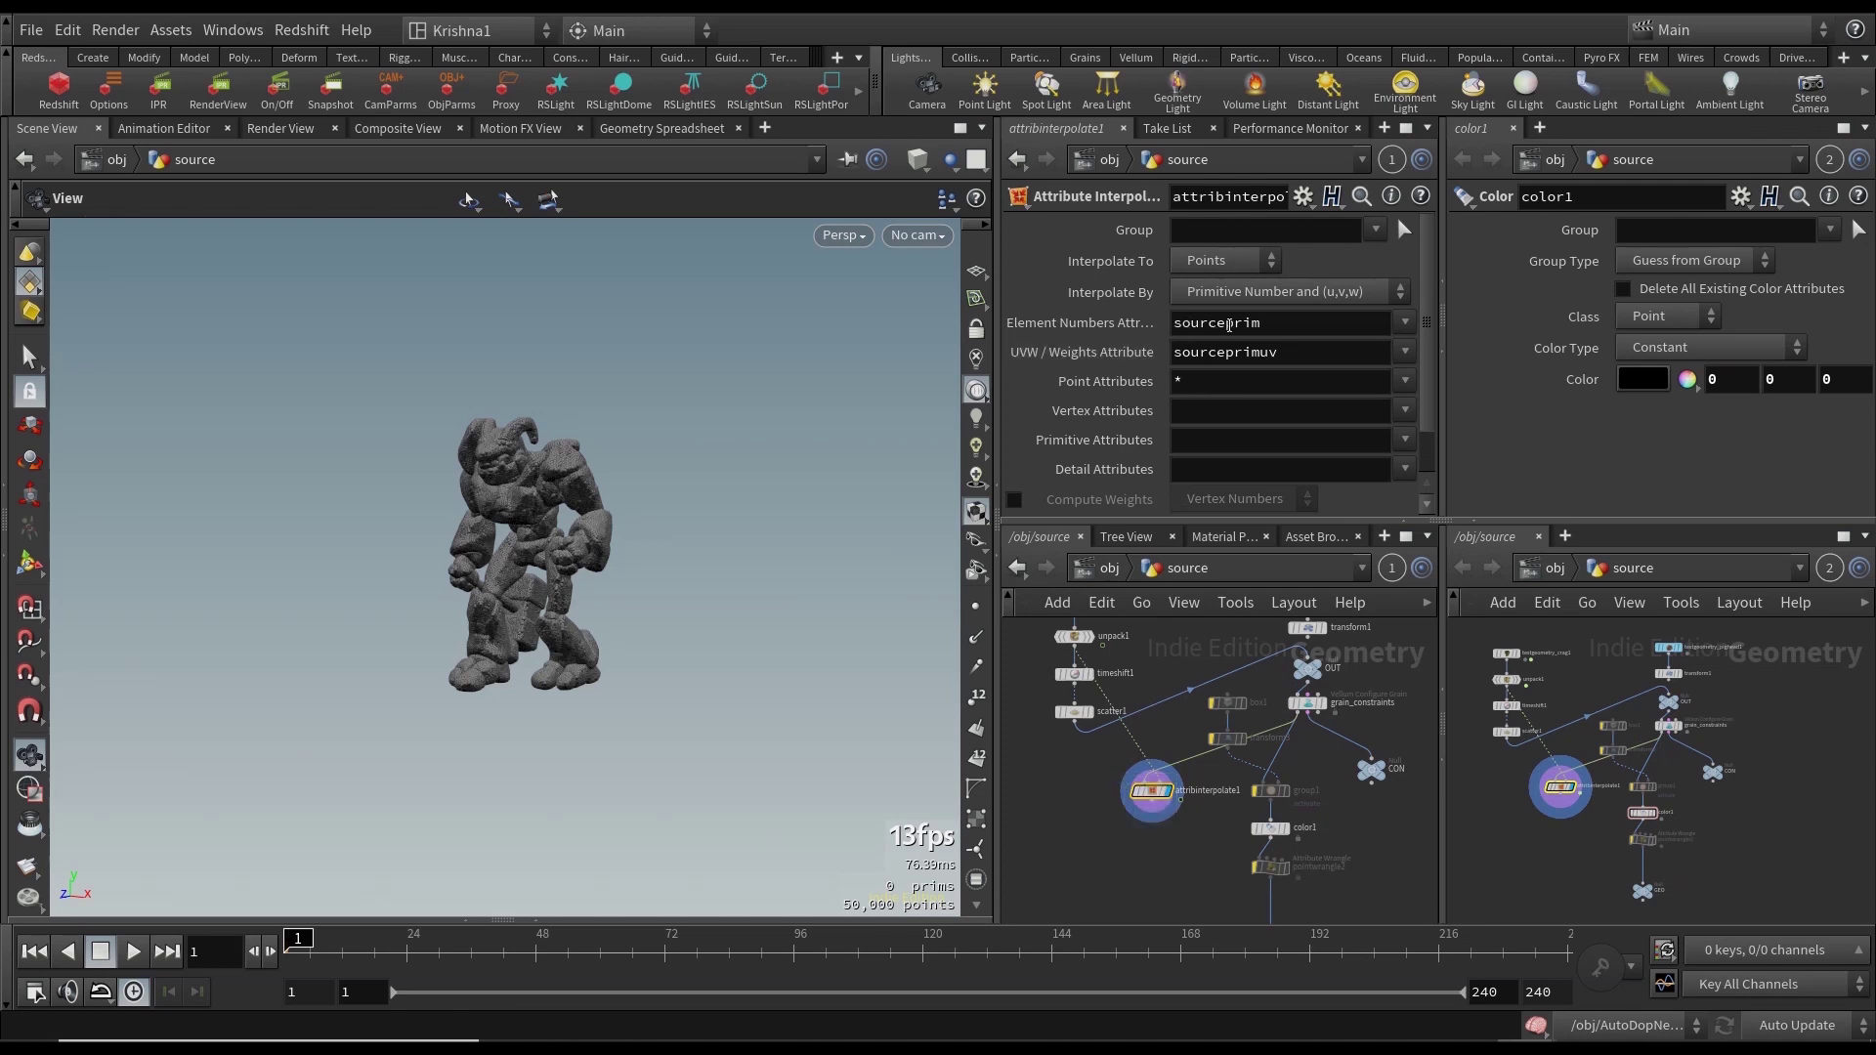
Check scatter1's output attributes and preview the grains following the animation.
click(1073, 712)
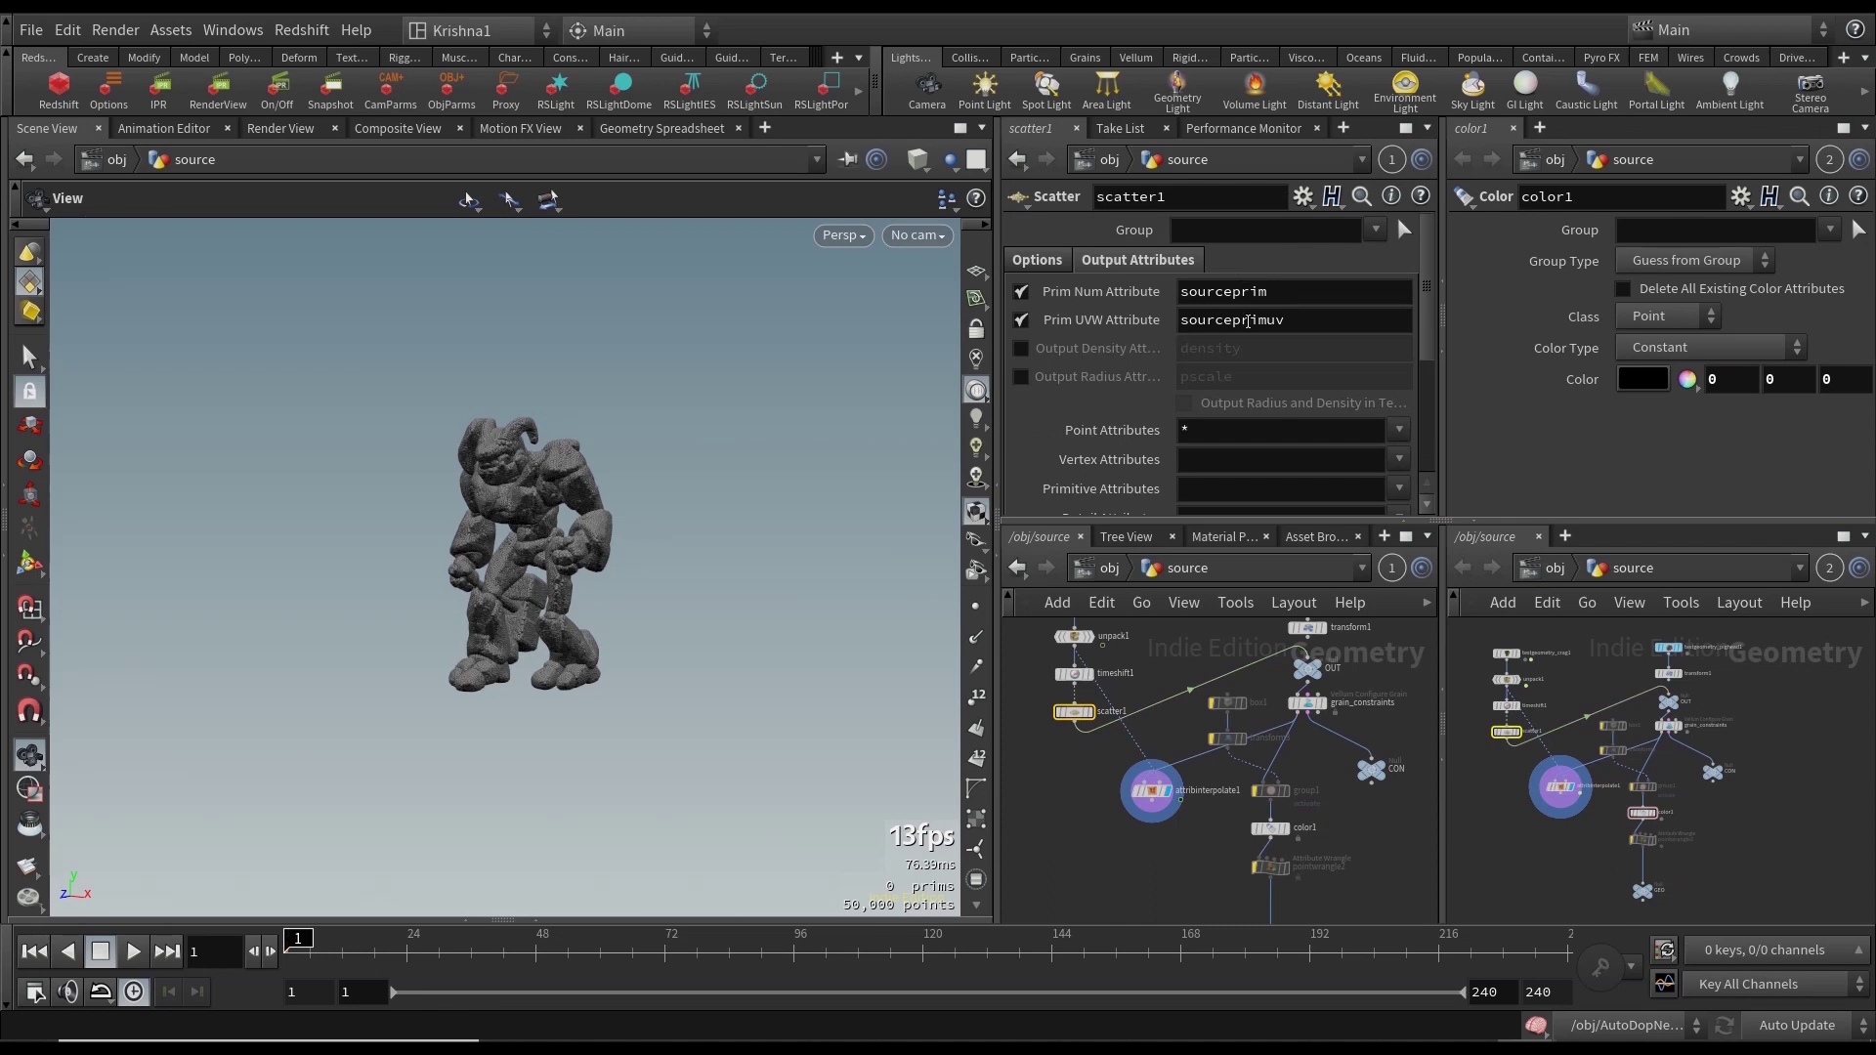
click(1152, 790)
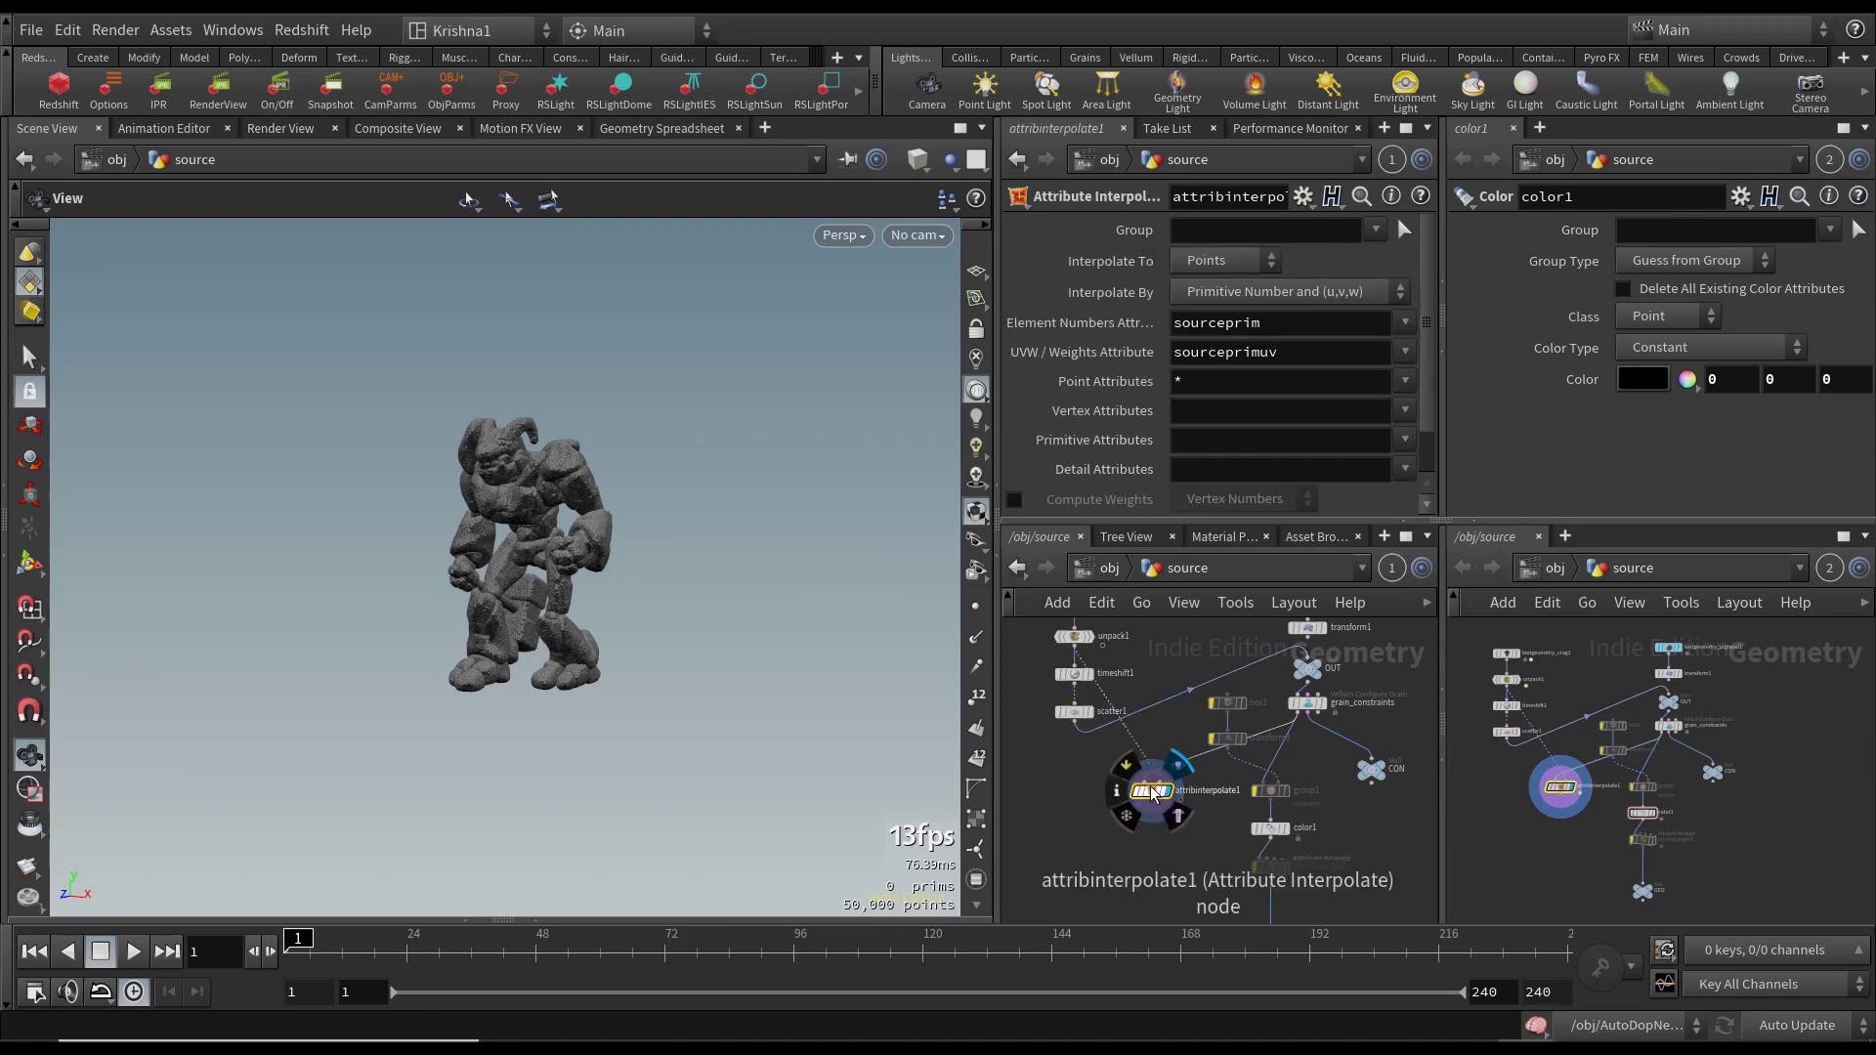
scroll(1149, 797, up, 3)
drag(322, 952, 254, 965)
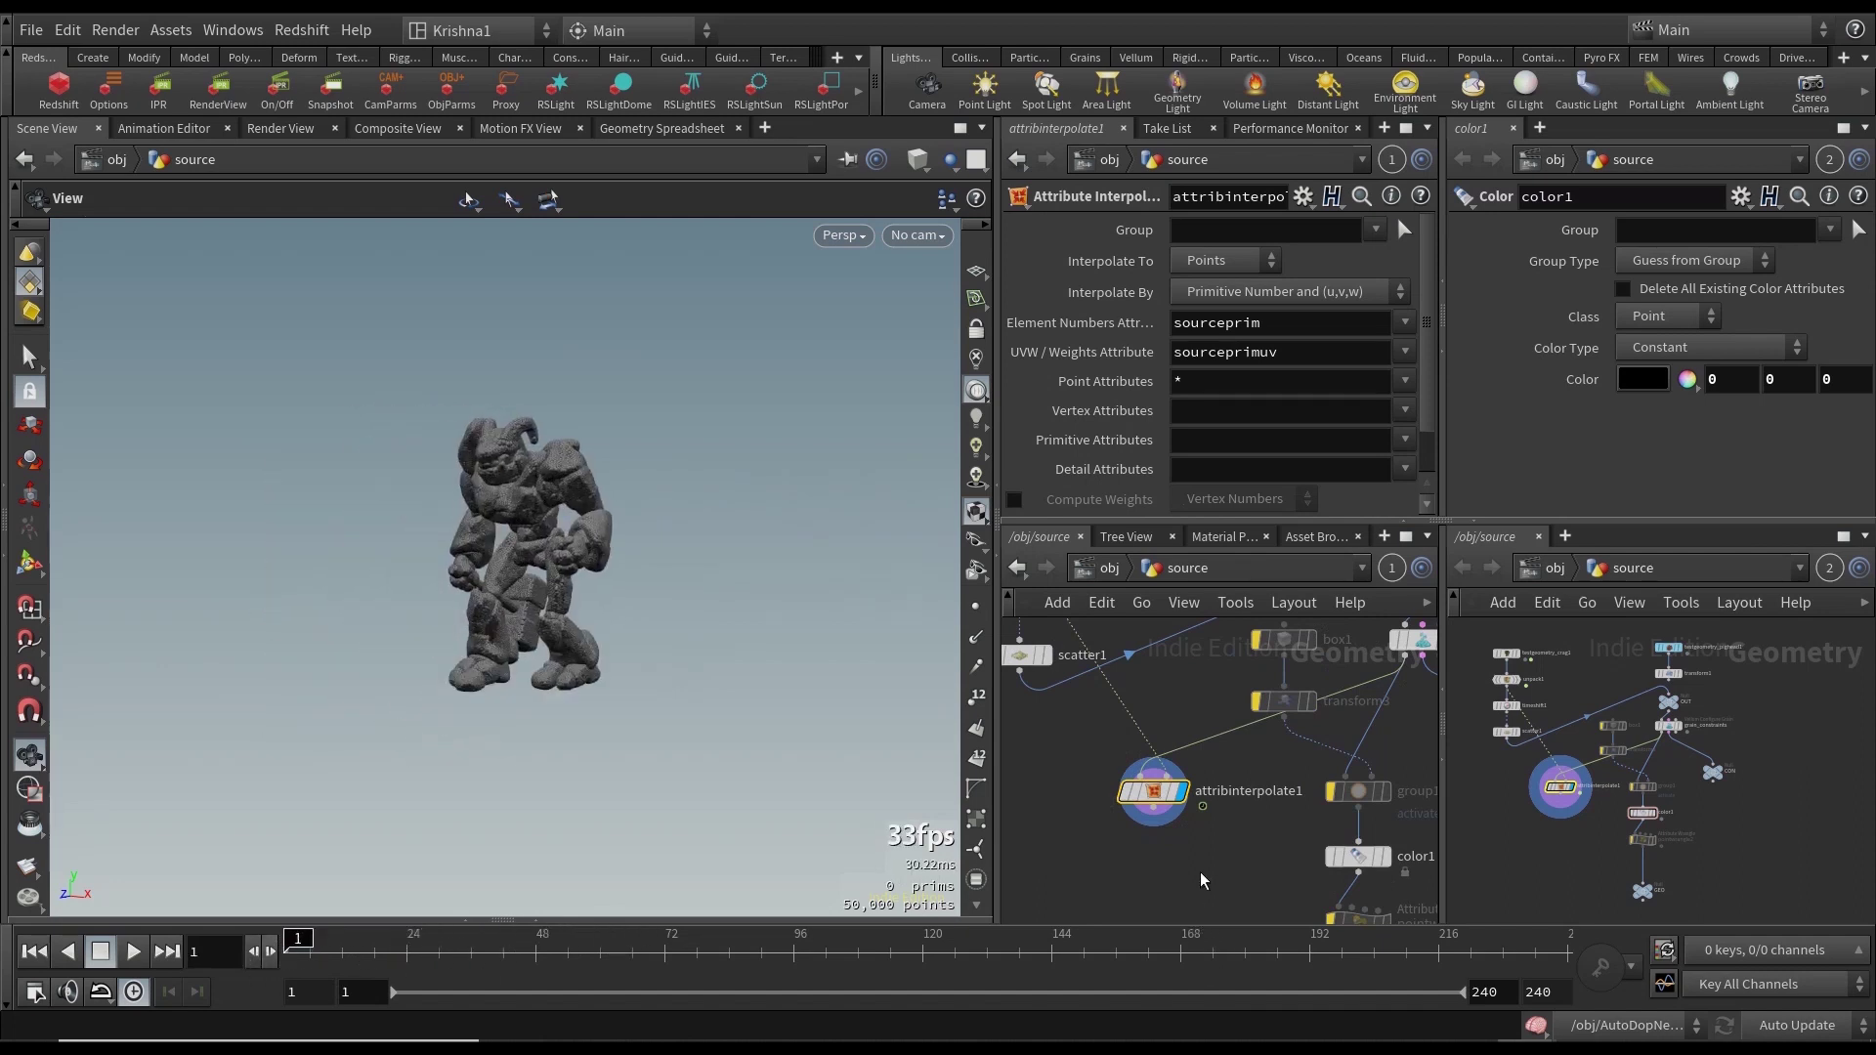
Wire attribinterpolate1 into color1, display the GEO null, and return to object level.
middle_drag(1205, 900, 1163, 781)
click(1158, 713)
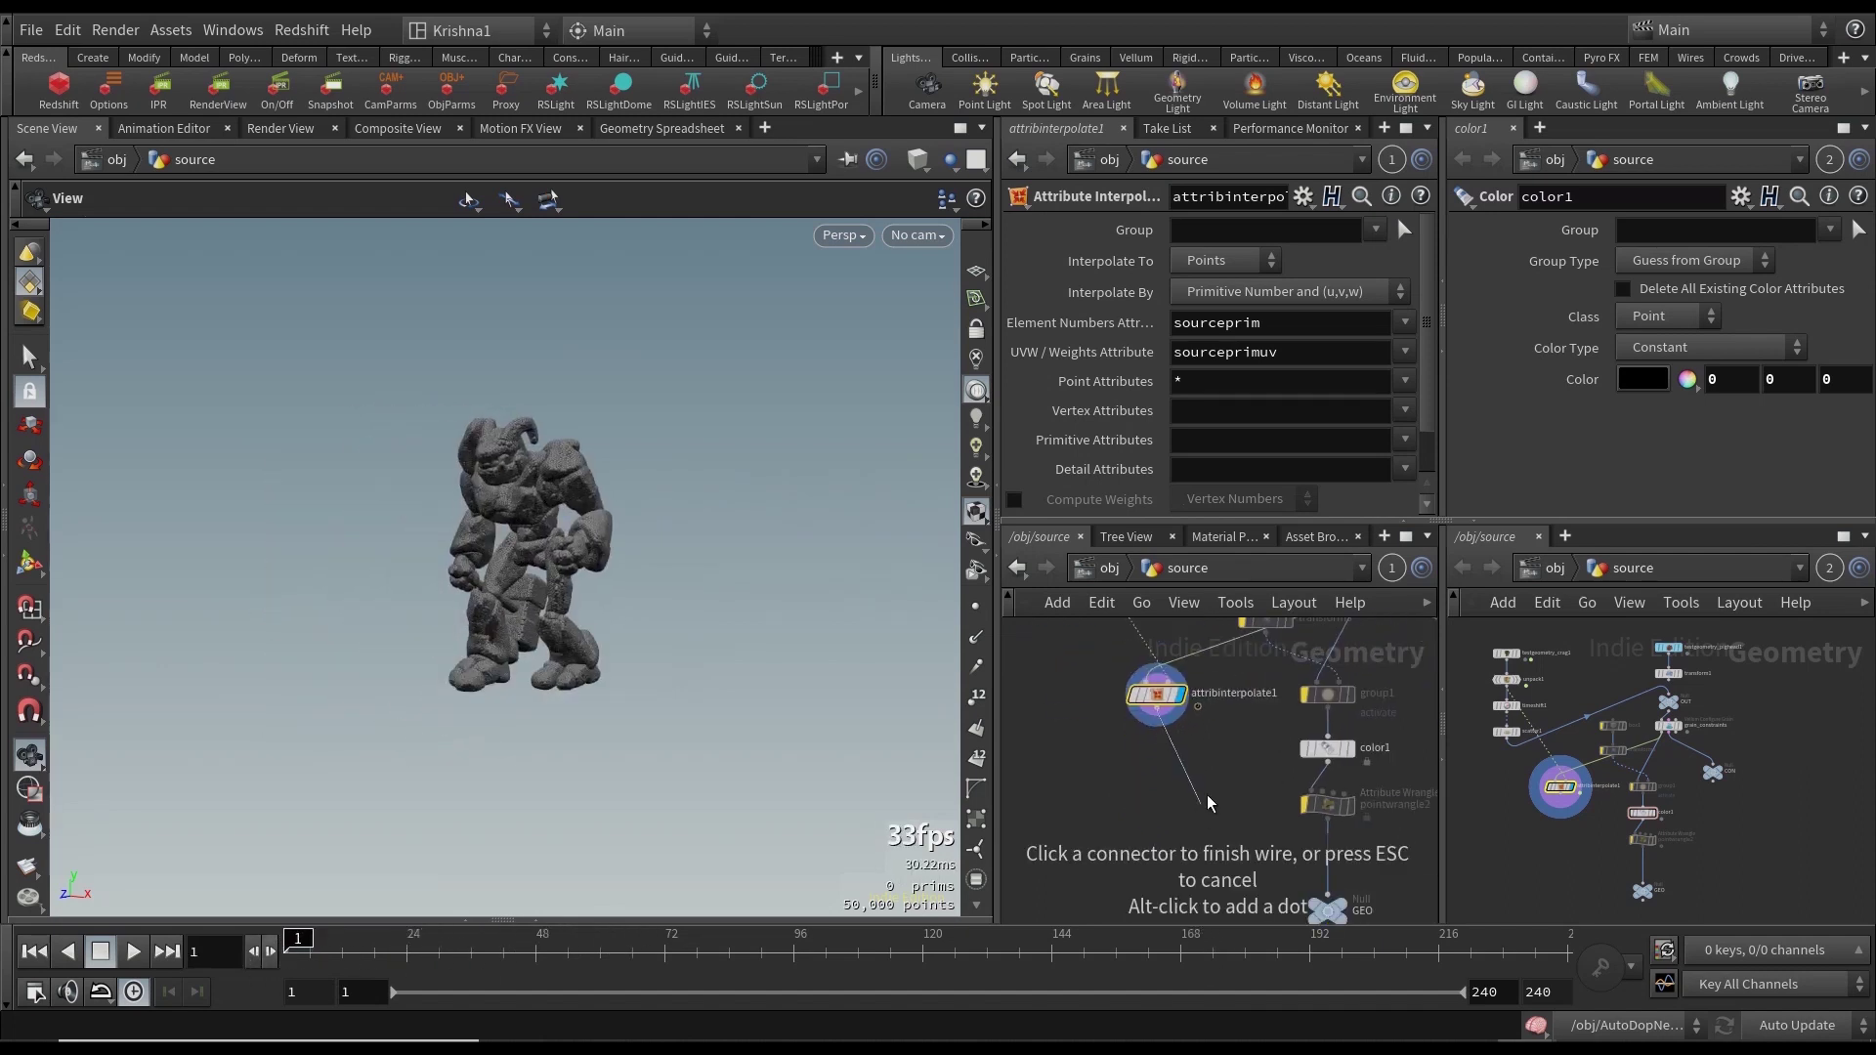
click(1327, 737)
middle_drag(1225, 851, 1172, 769)
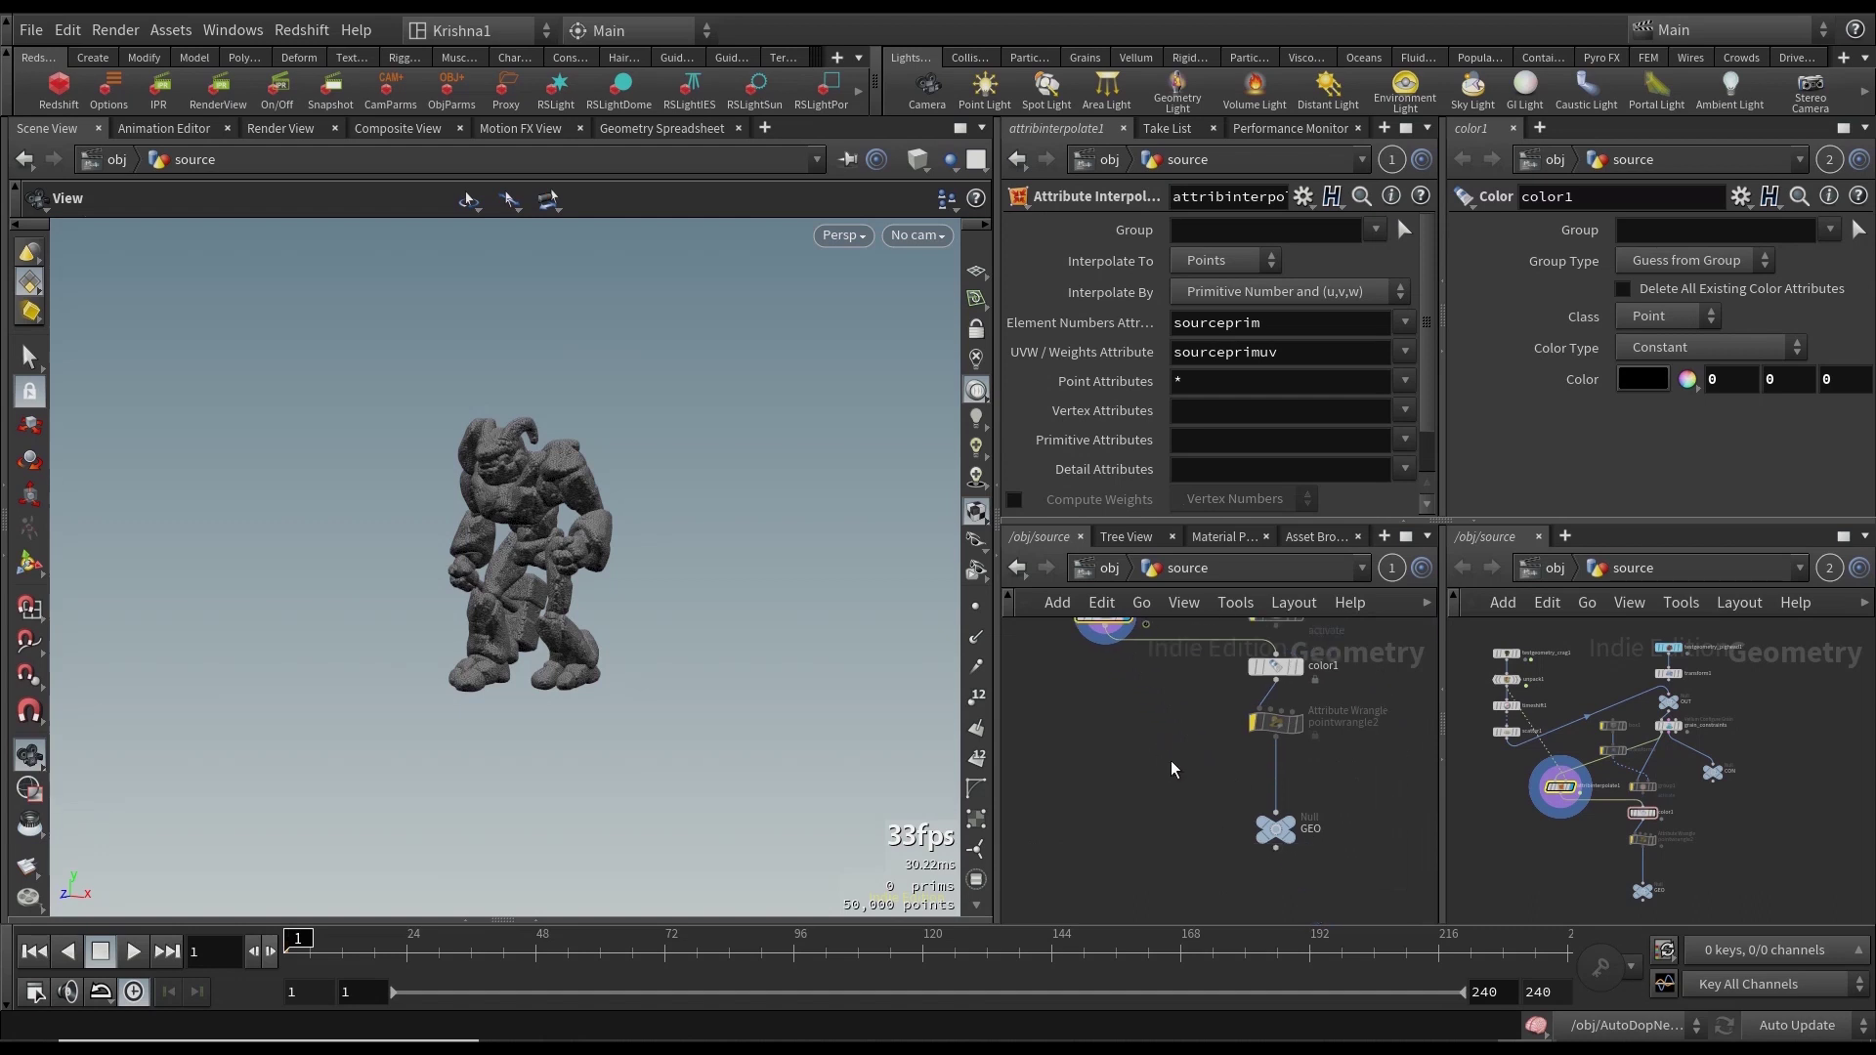
click(1292, 828)
click(1280, 831)
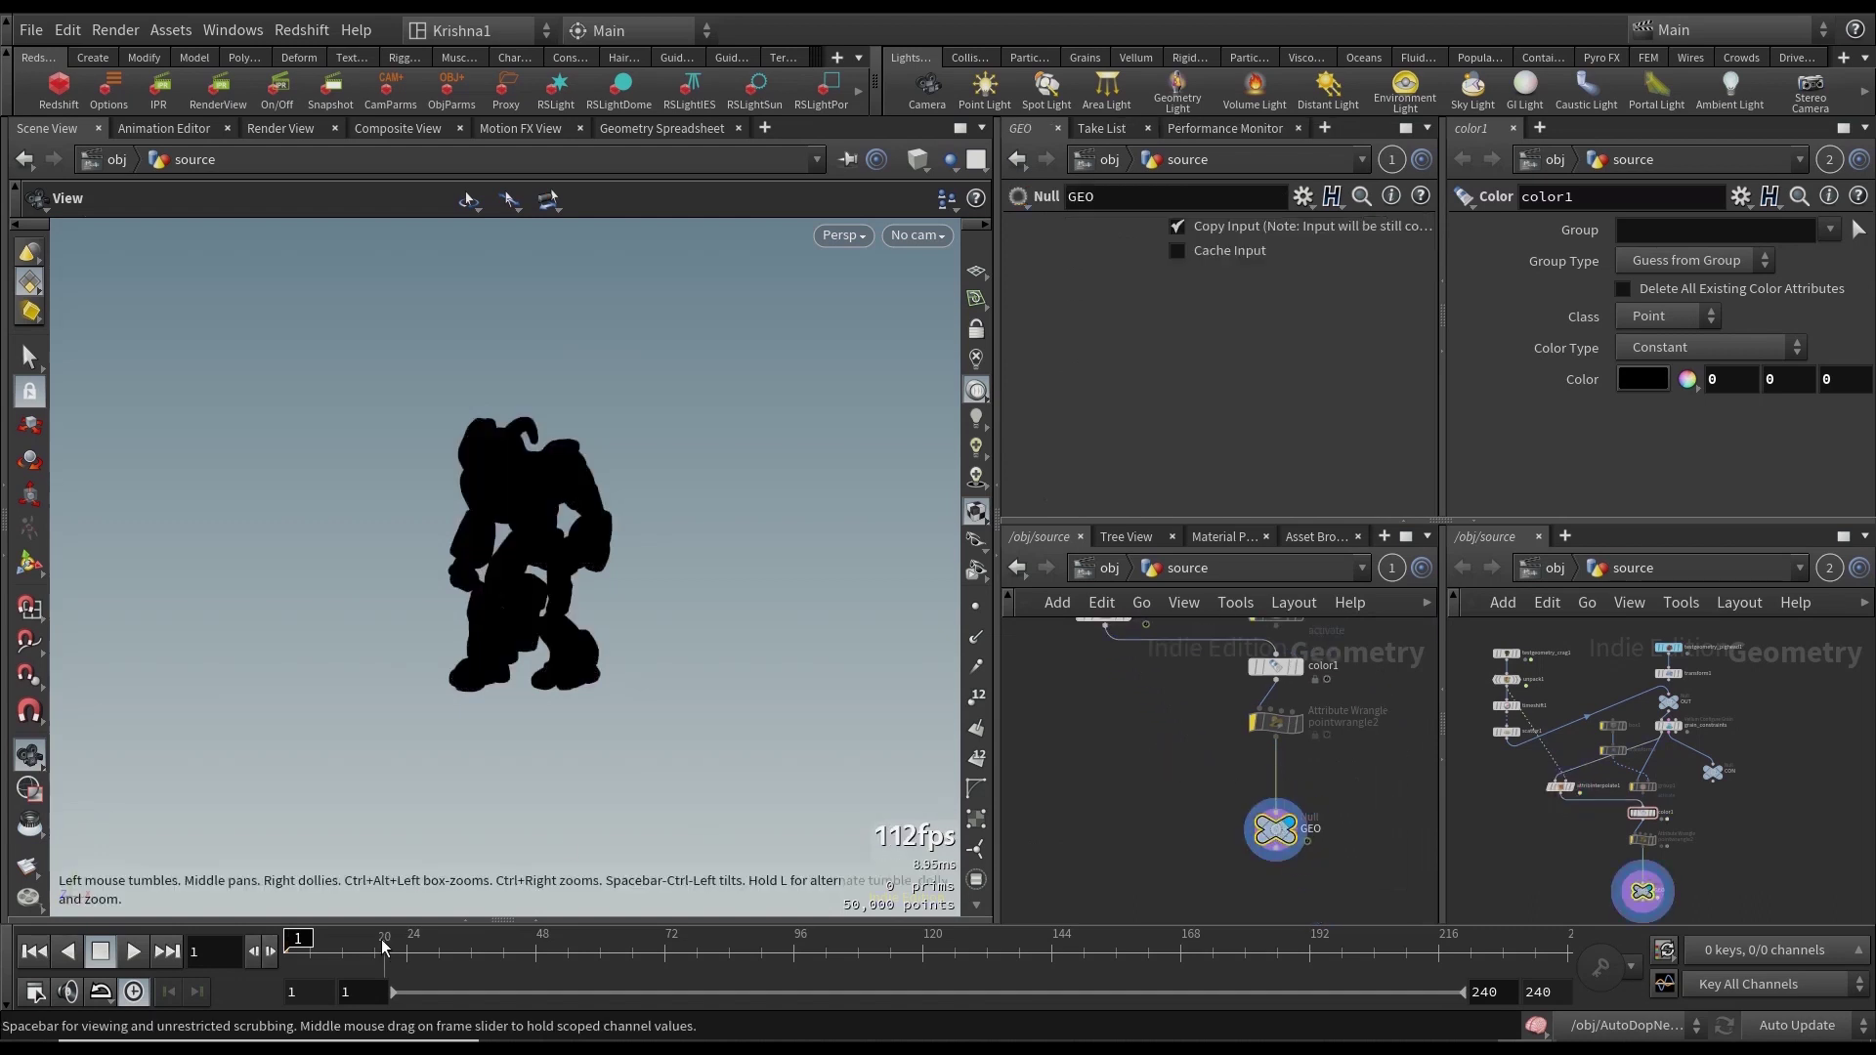
mouse_move(300, 941)
mouse_down()
mouse_move(411, 941)
mouse_move(298, 941)
mouse_up()
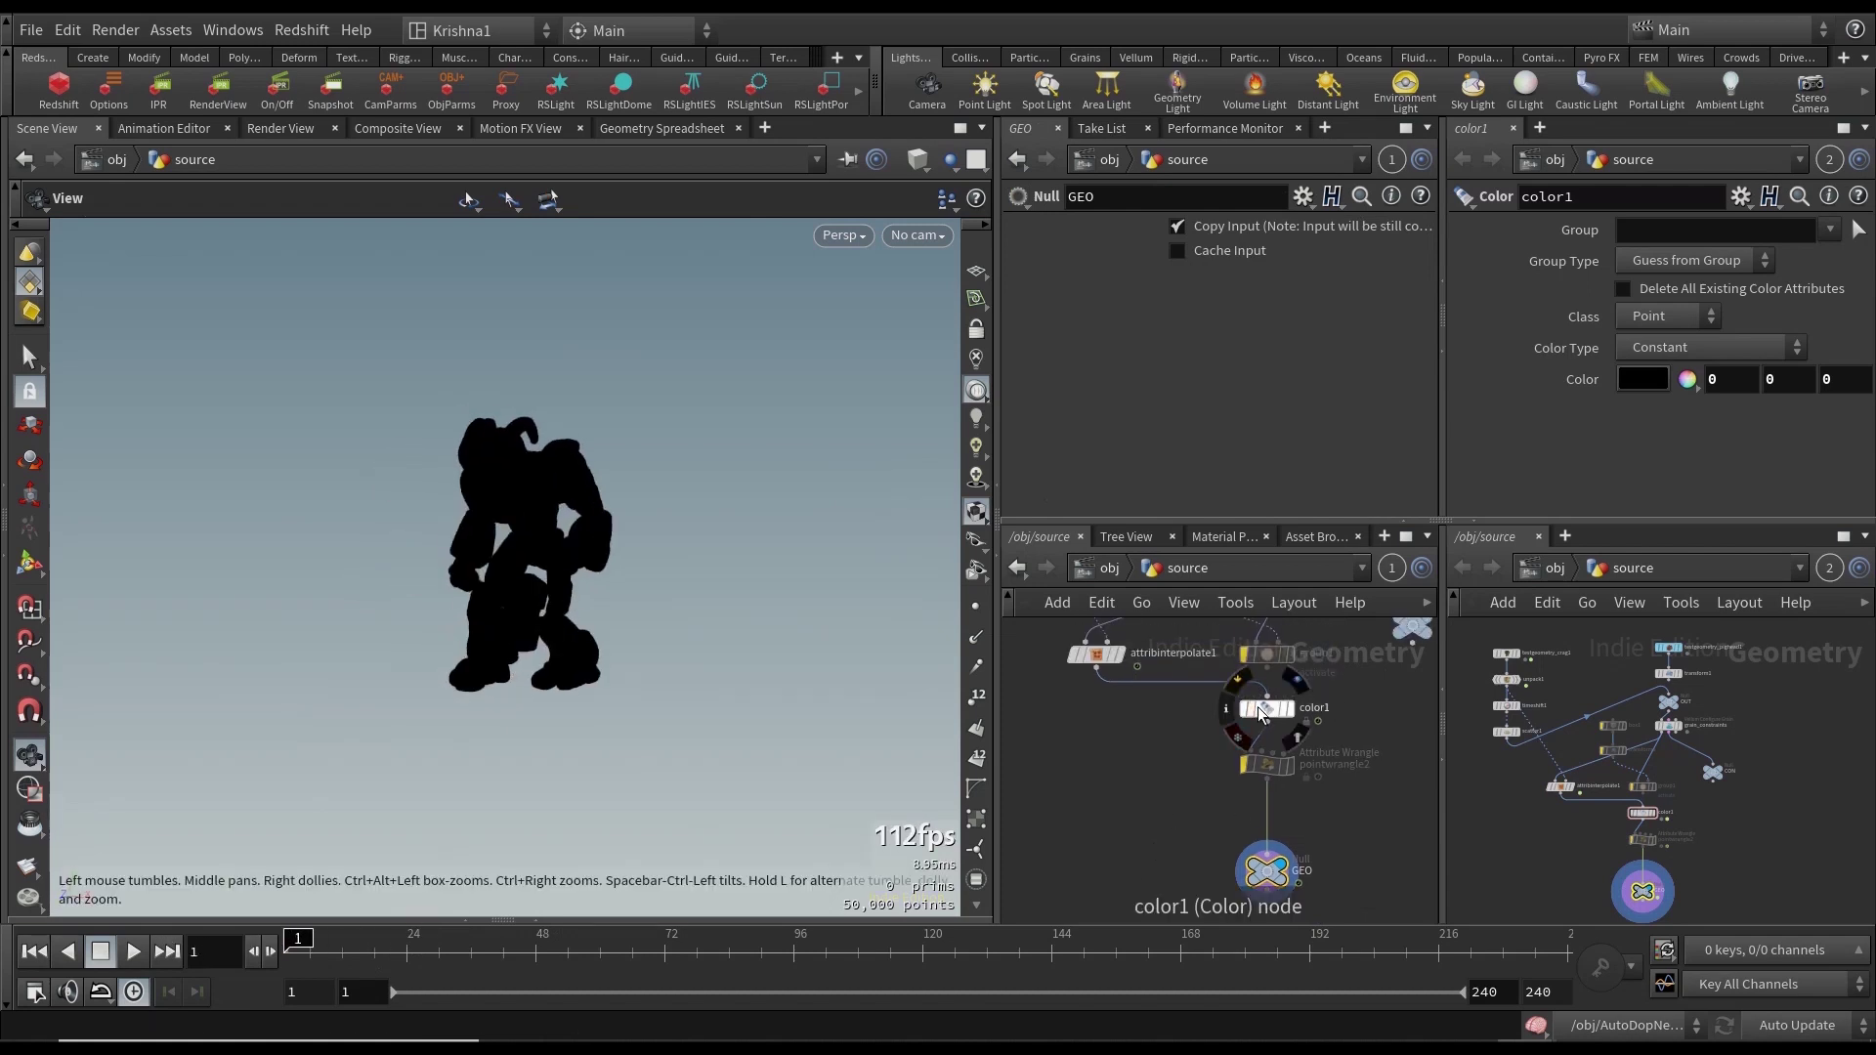
click(1262, 708)
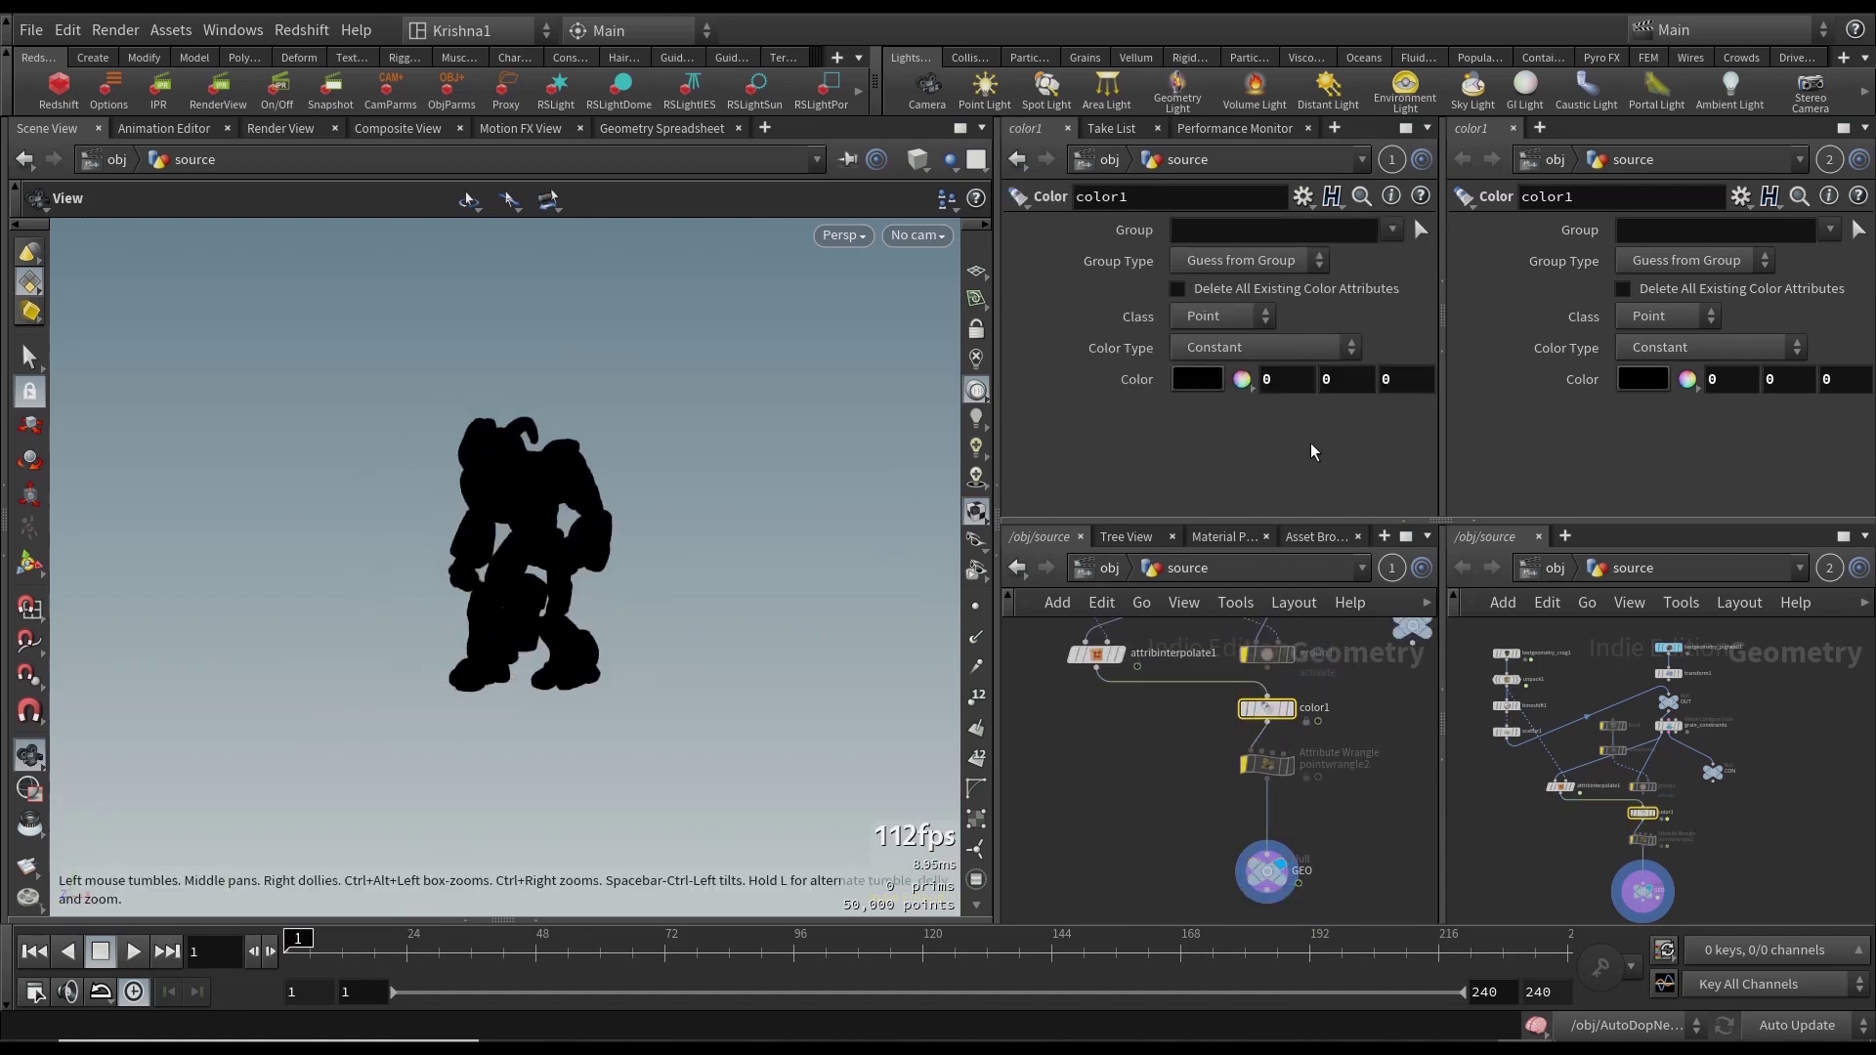
click(1121, 577)
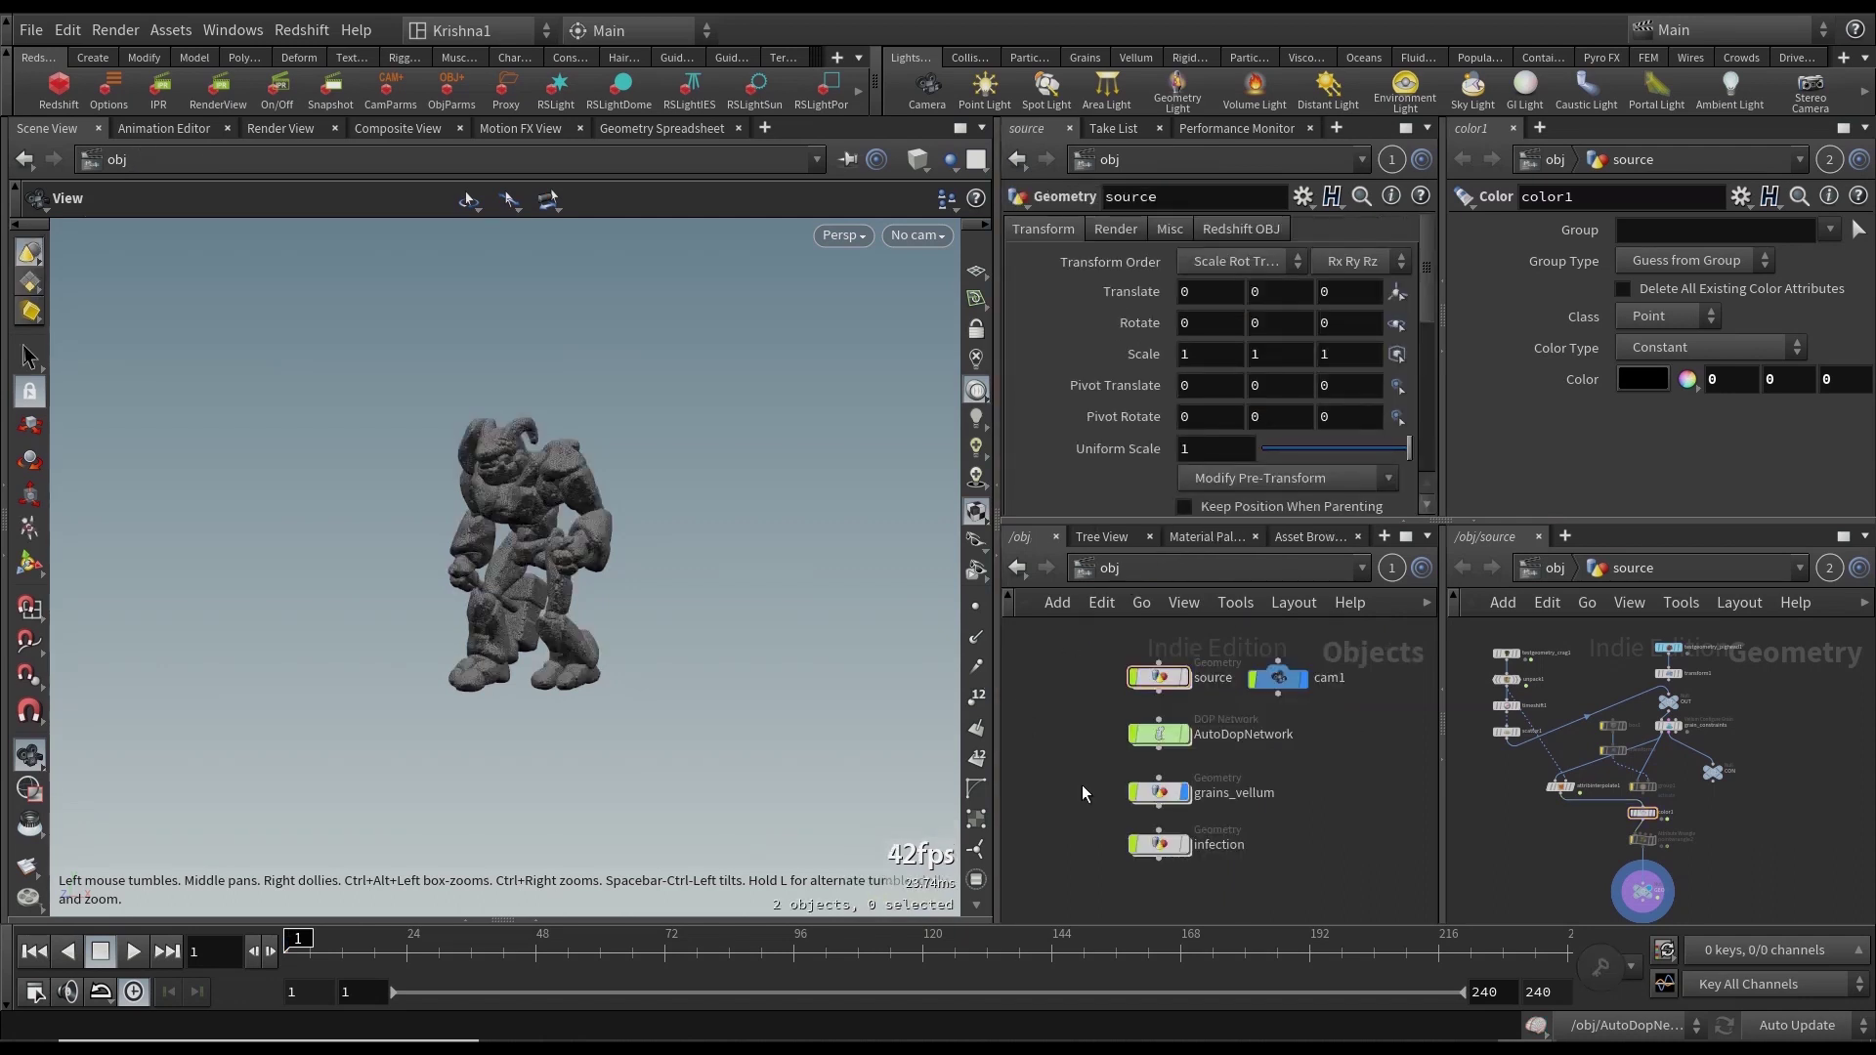
Enter the infection object, preview its animation, and go inside solver1 to group1.
click(1161, 845)
double_click(1159, 843)
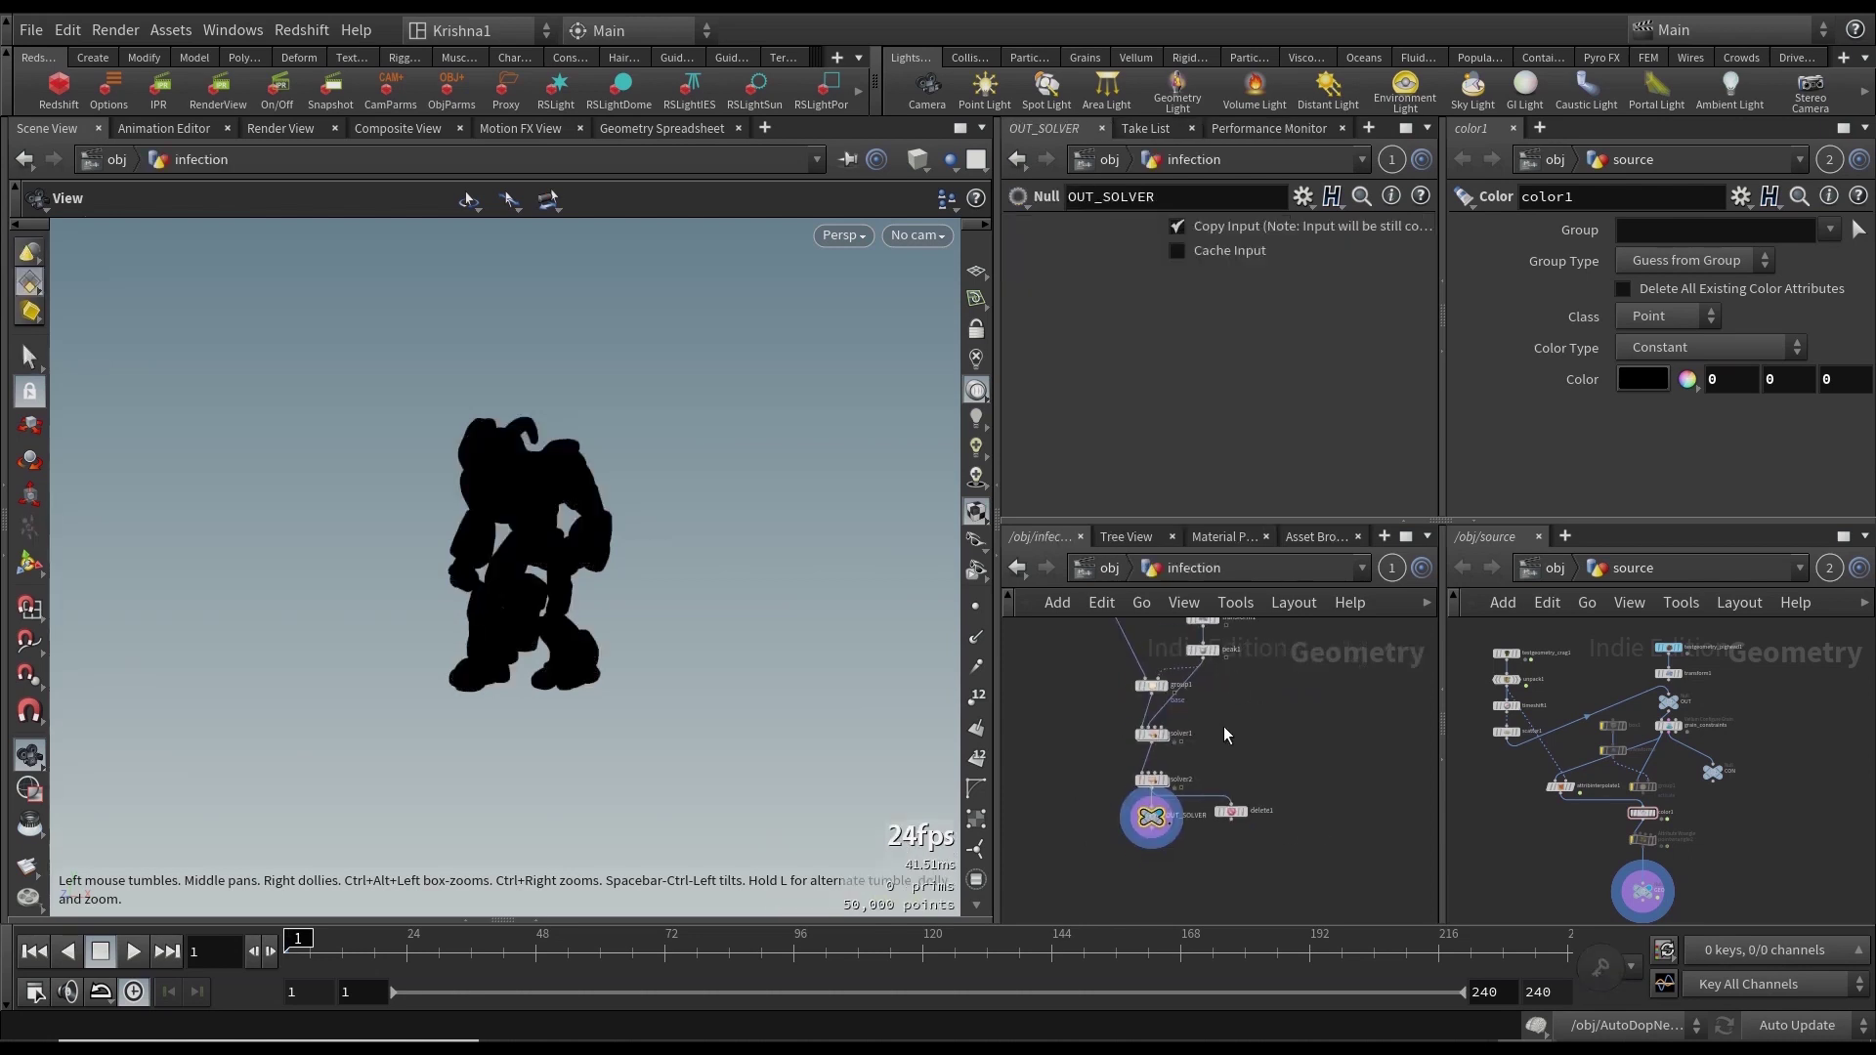
key(Up)
click(373, 946)
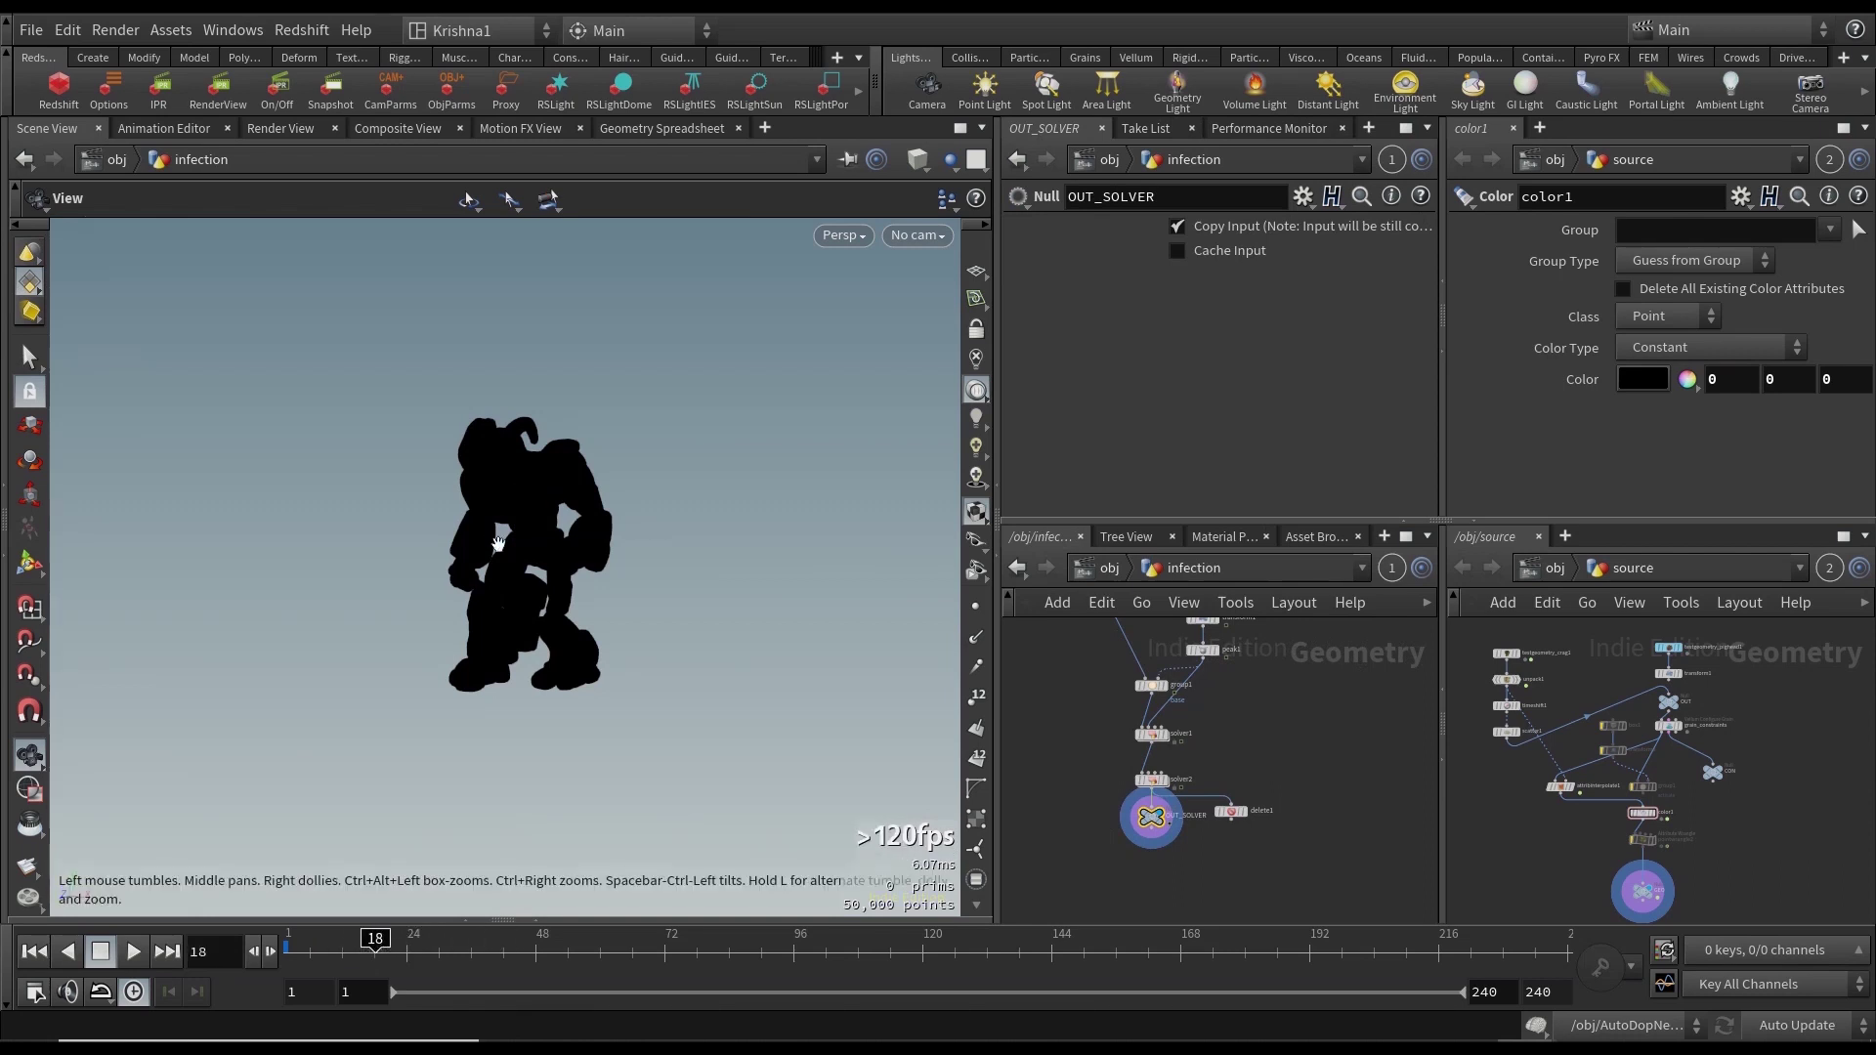
drag(376, 941, 256, 947)
middle_drag(1341, 750, 1342, 799)
double_click(1156, 782)
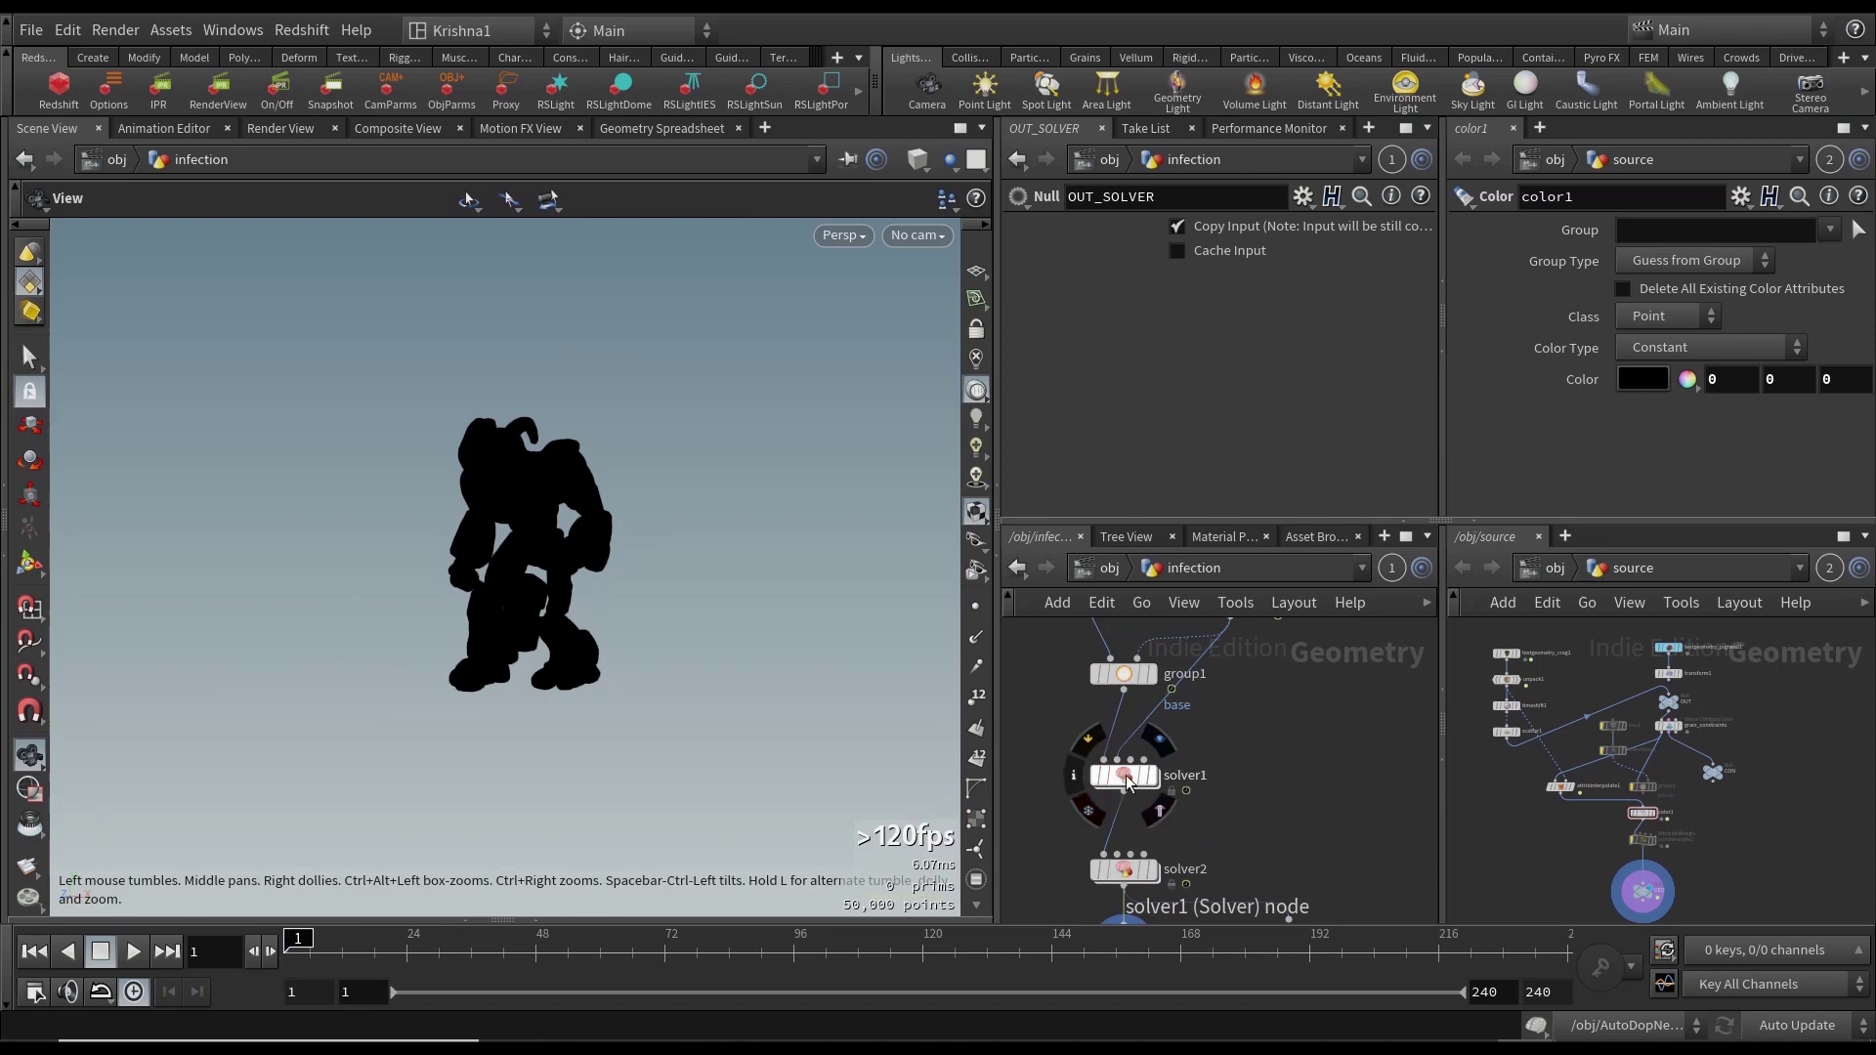
click(1125, 802)
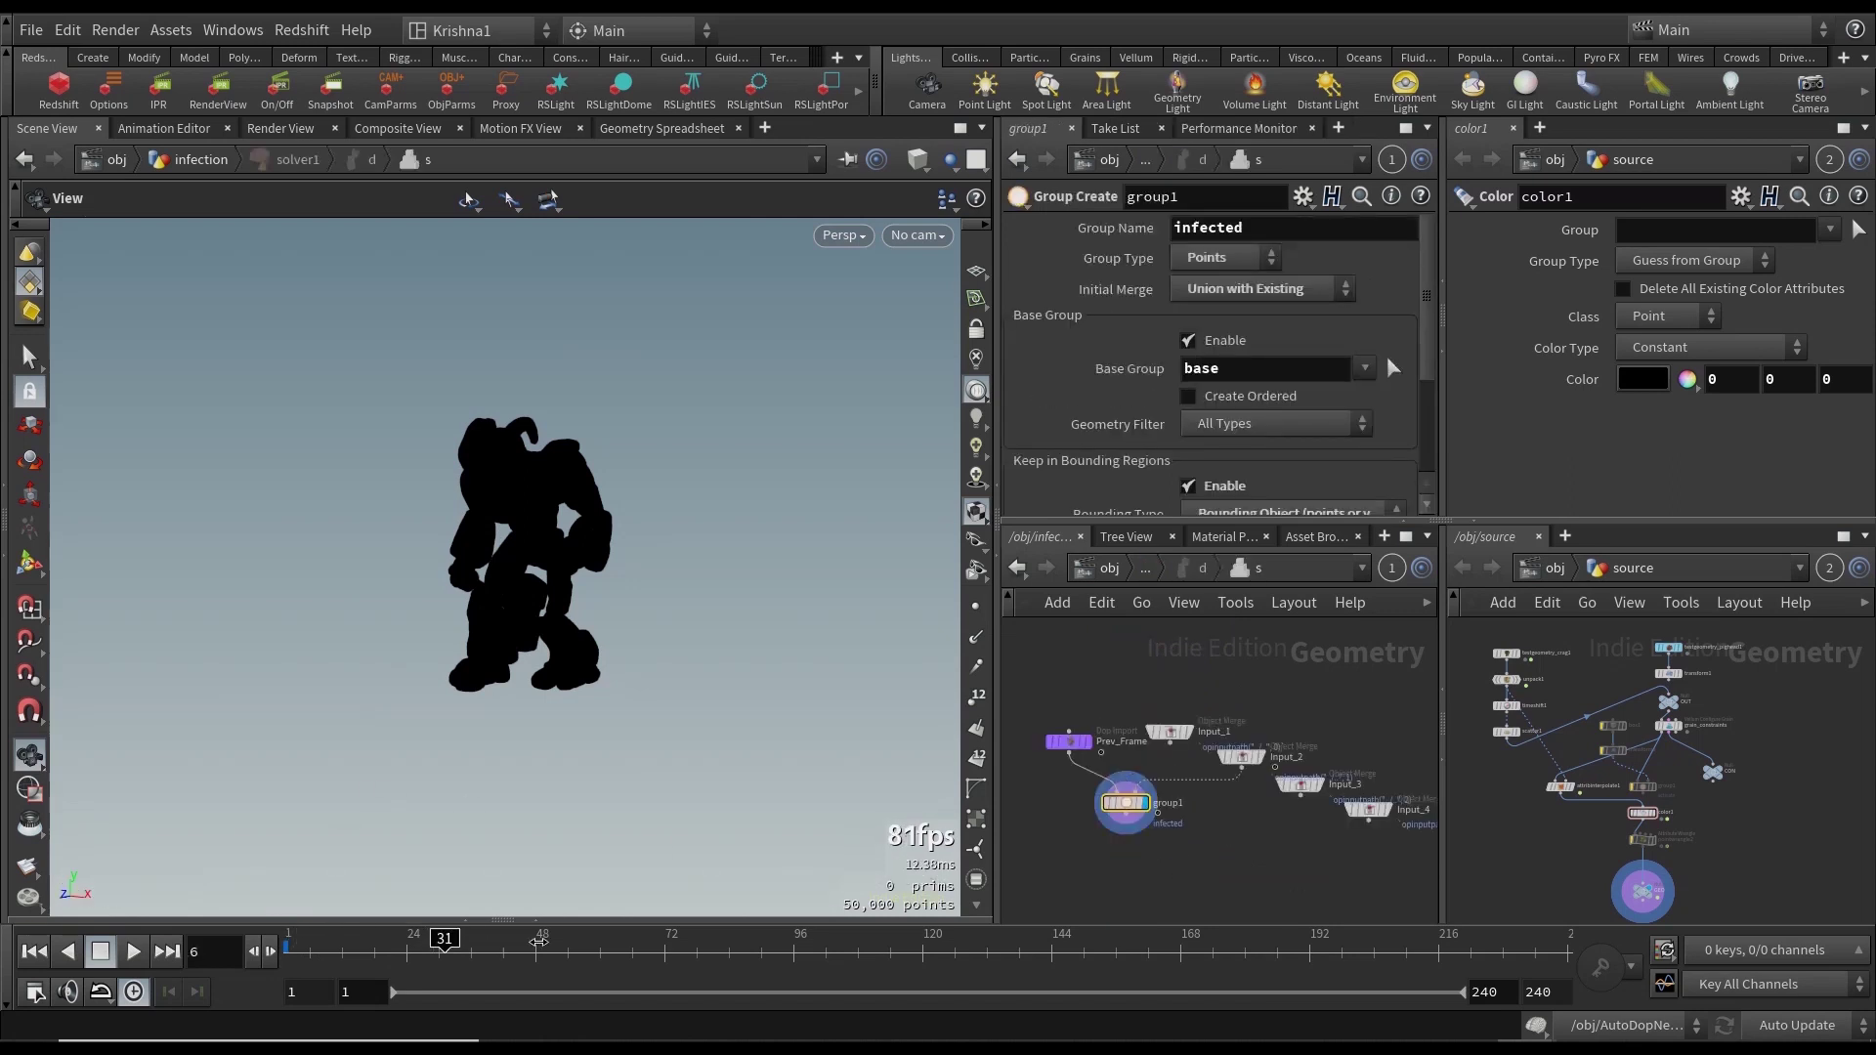
key(Tab)
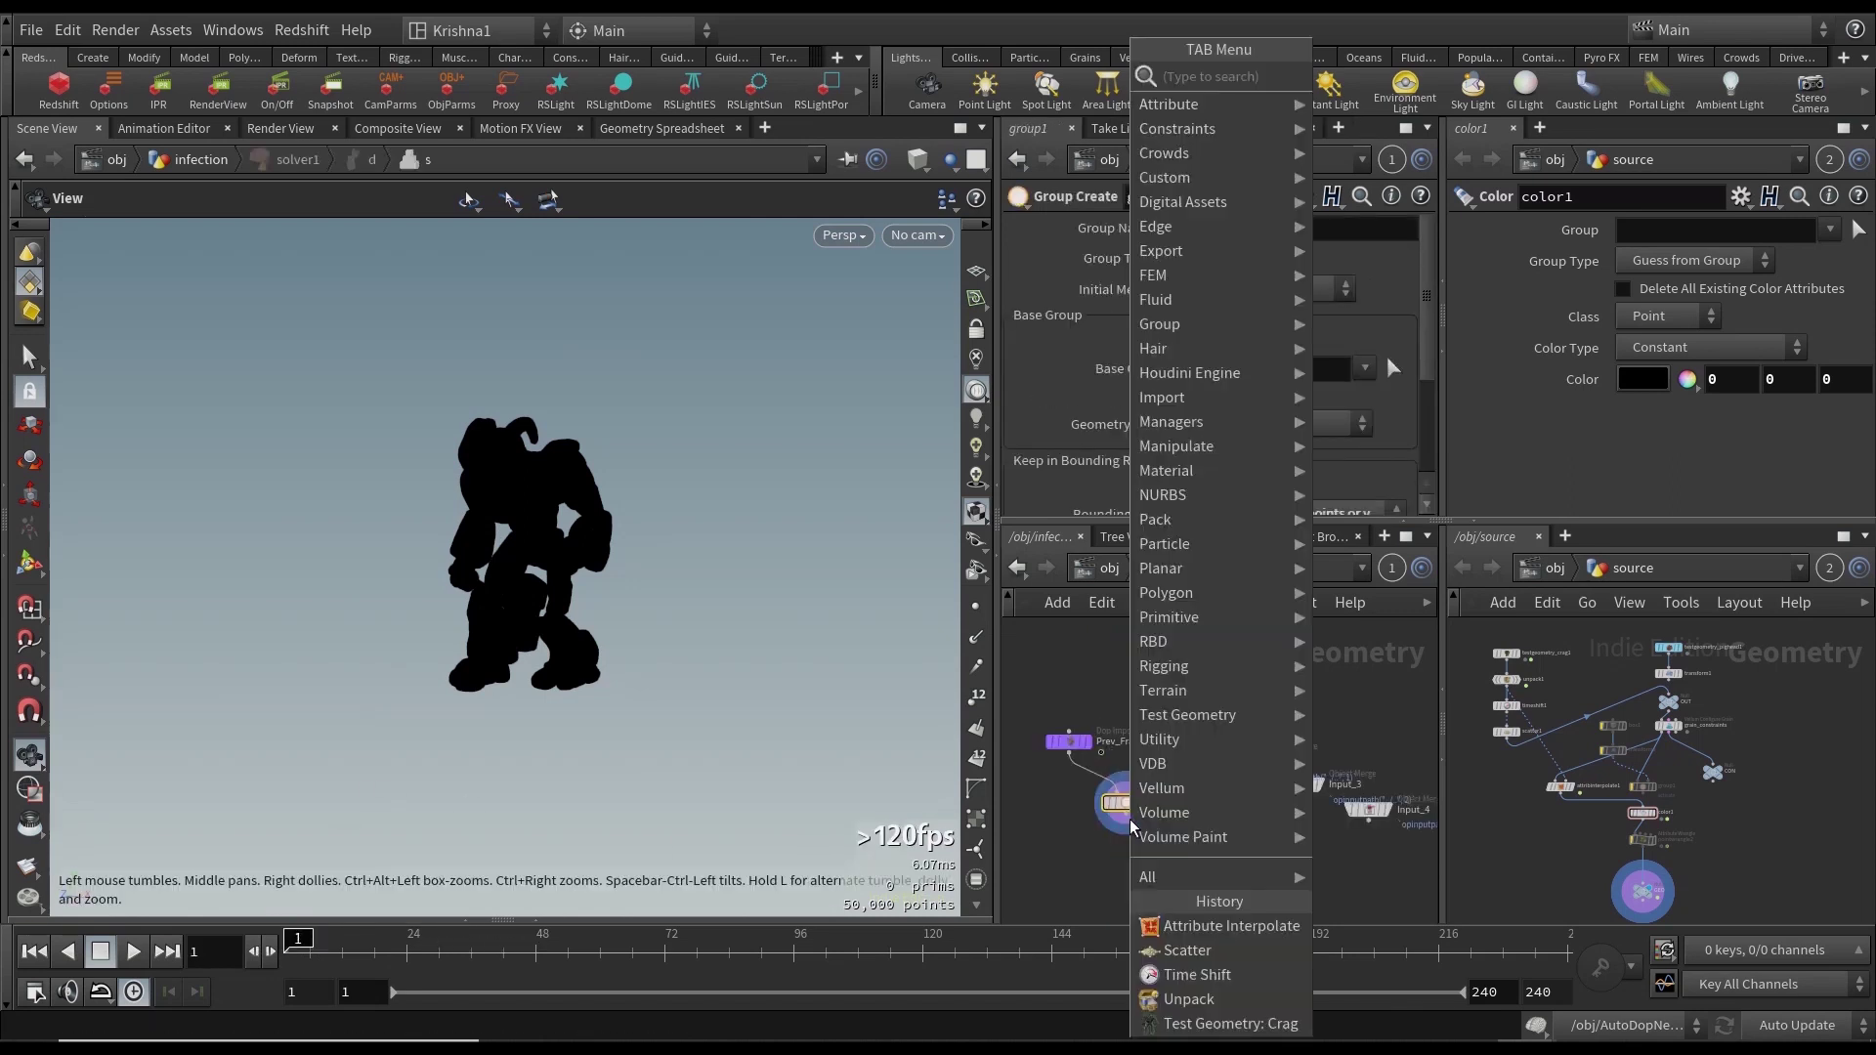
text(point wrang)
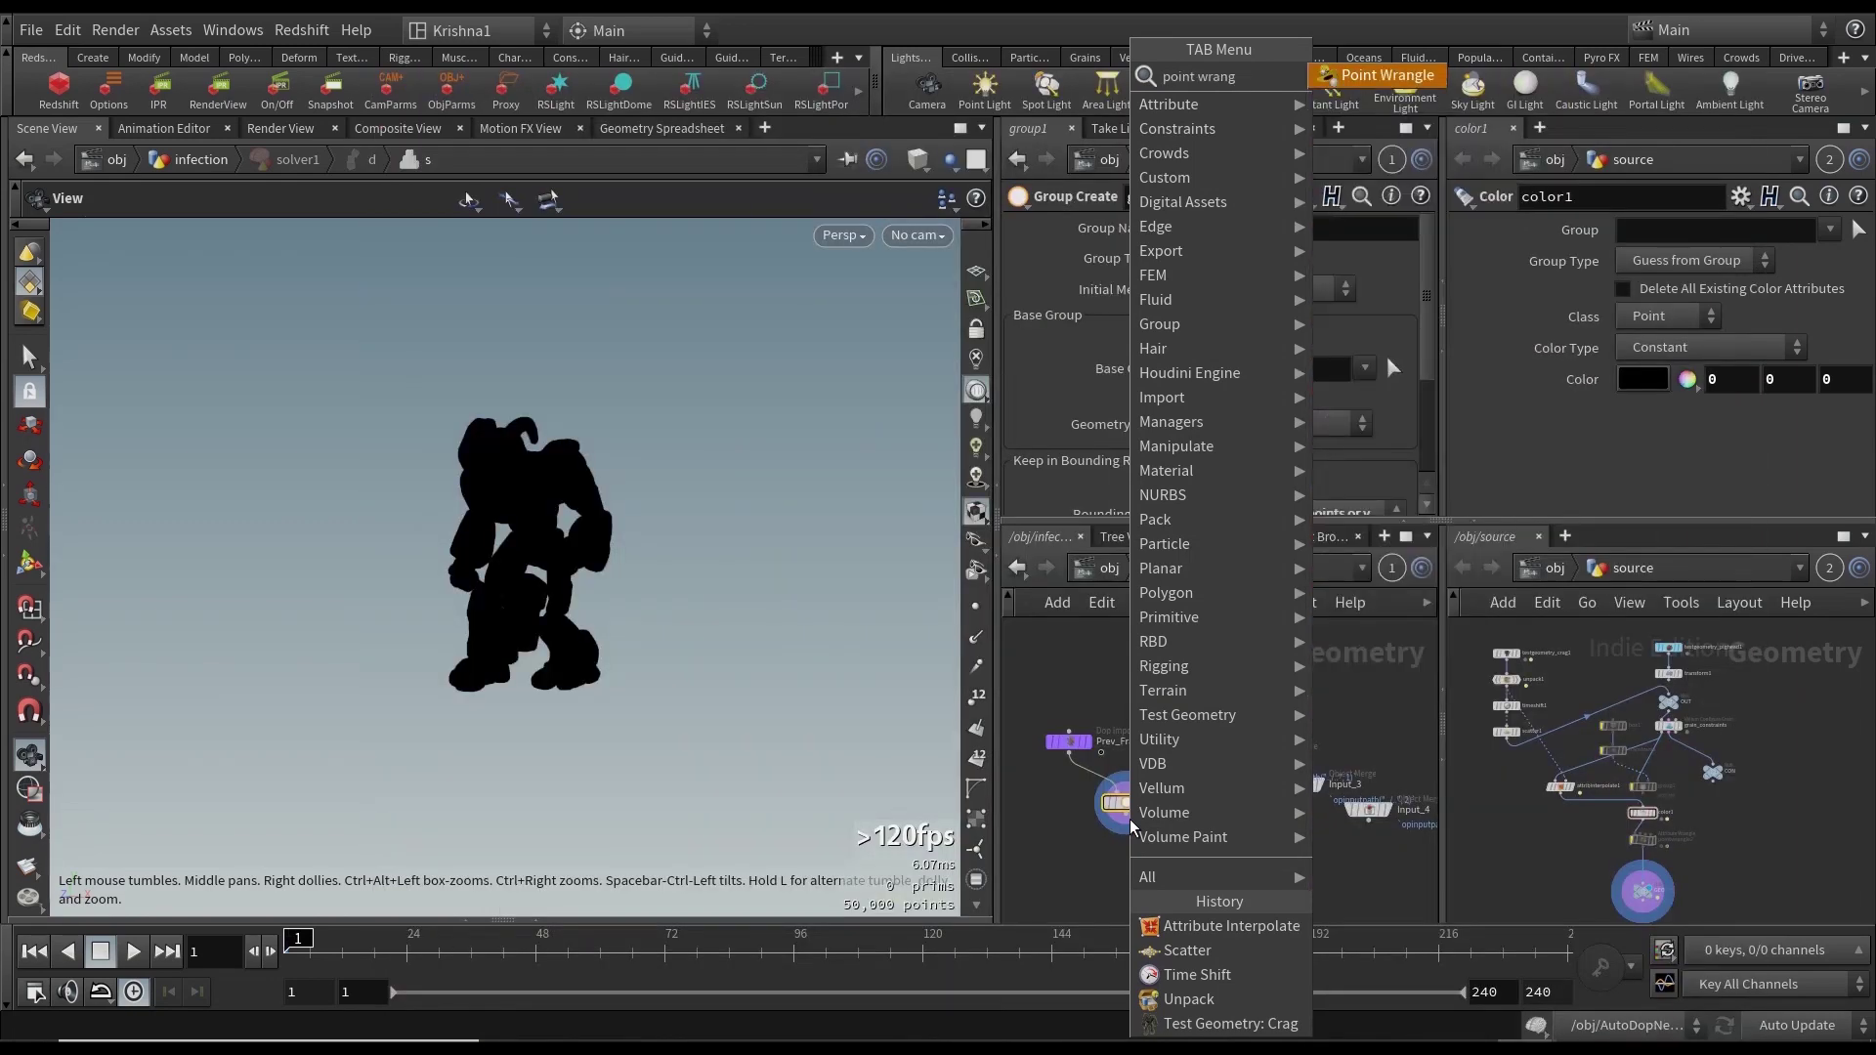
key(Return)
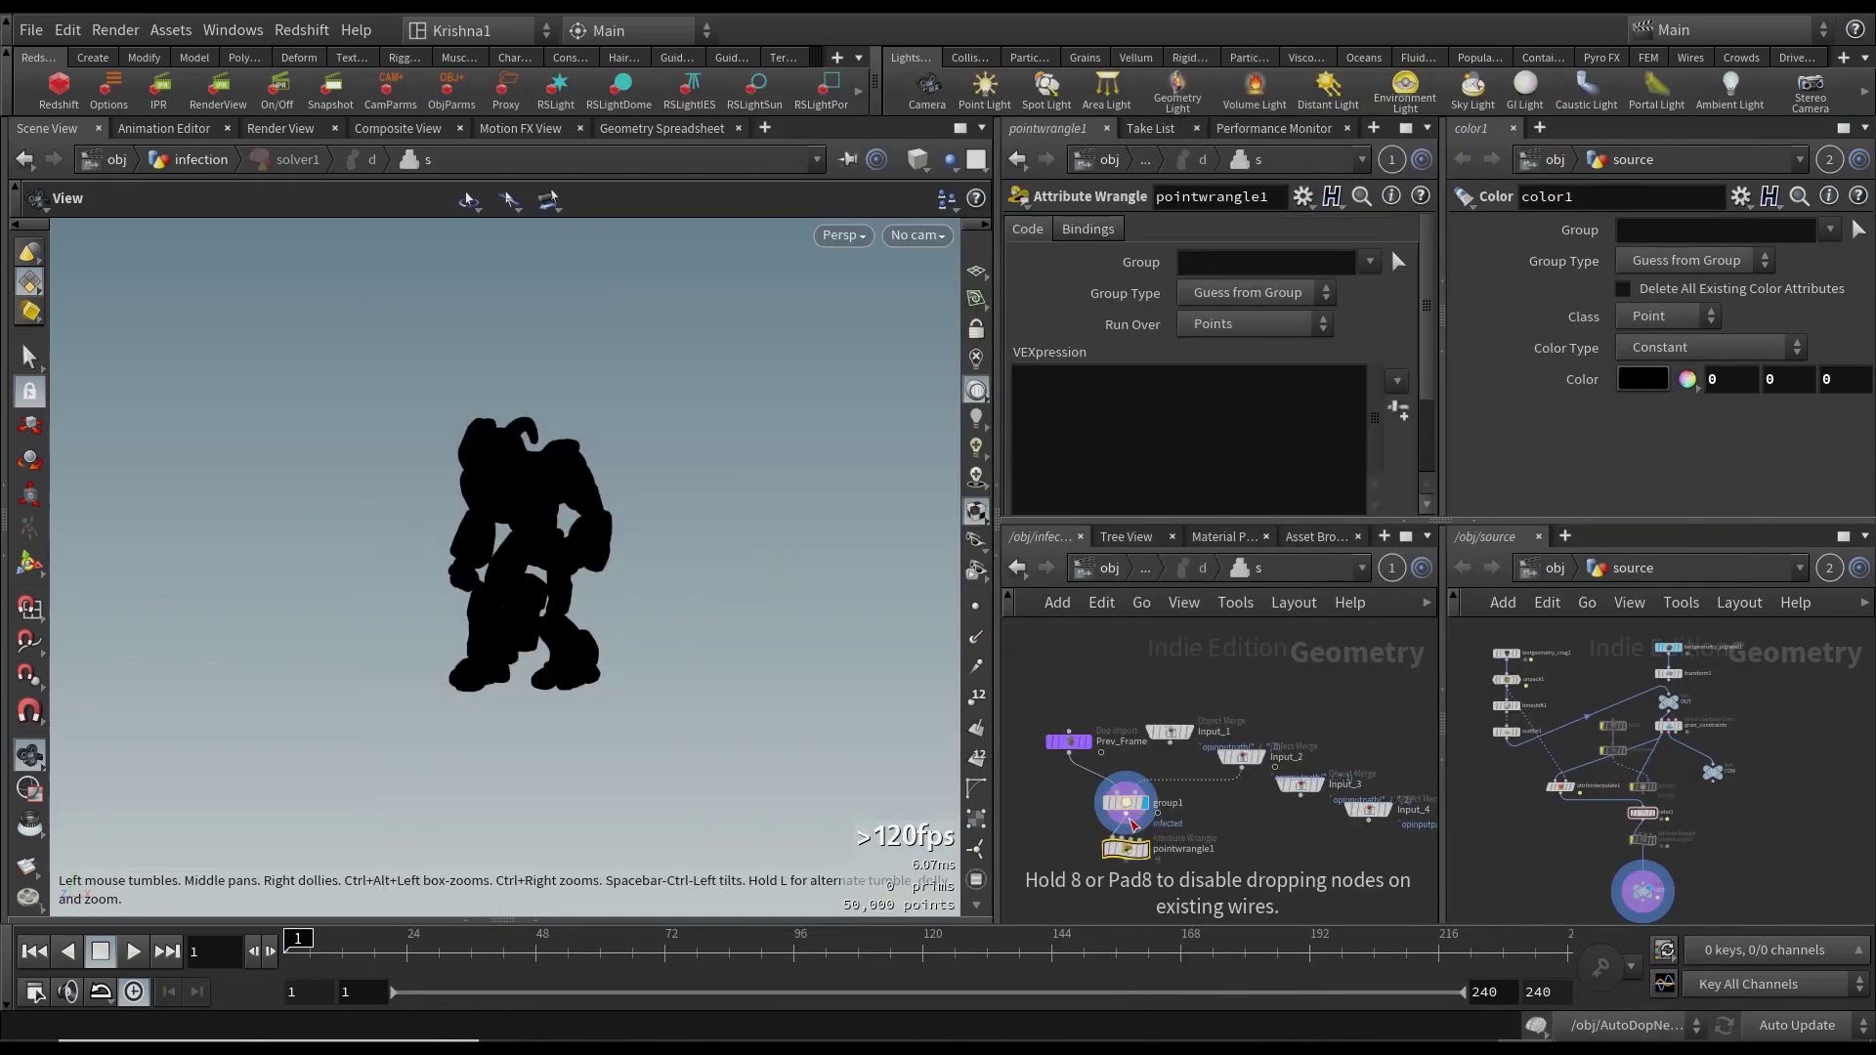
click(1133, 826)
click(1137, 829)
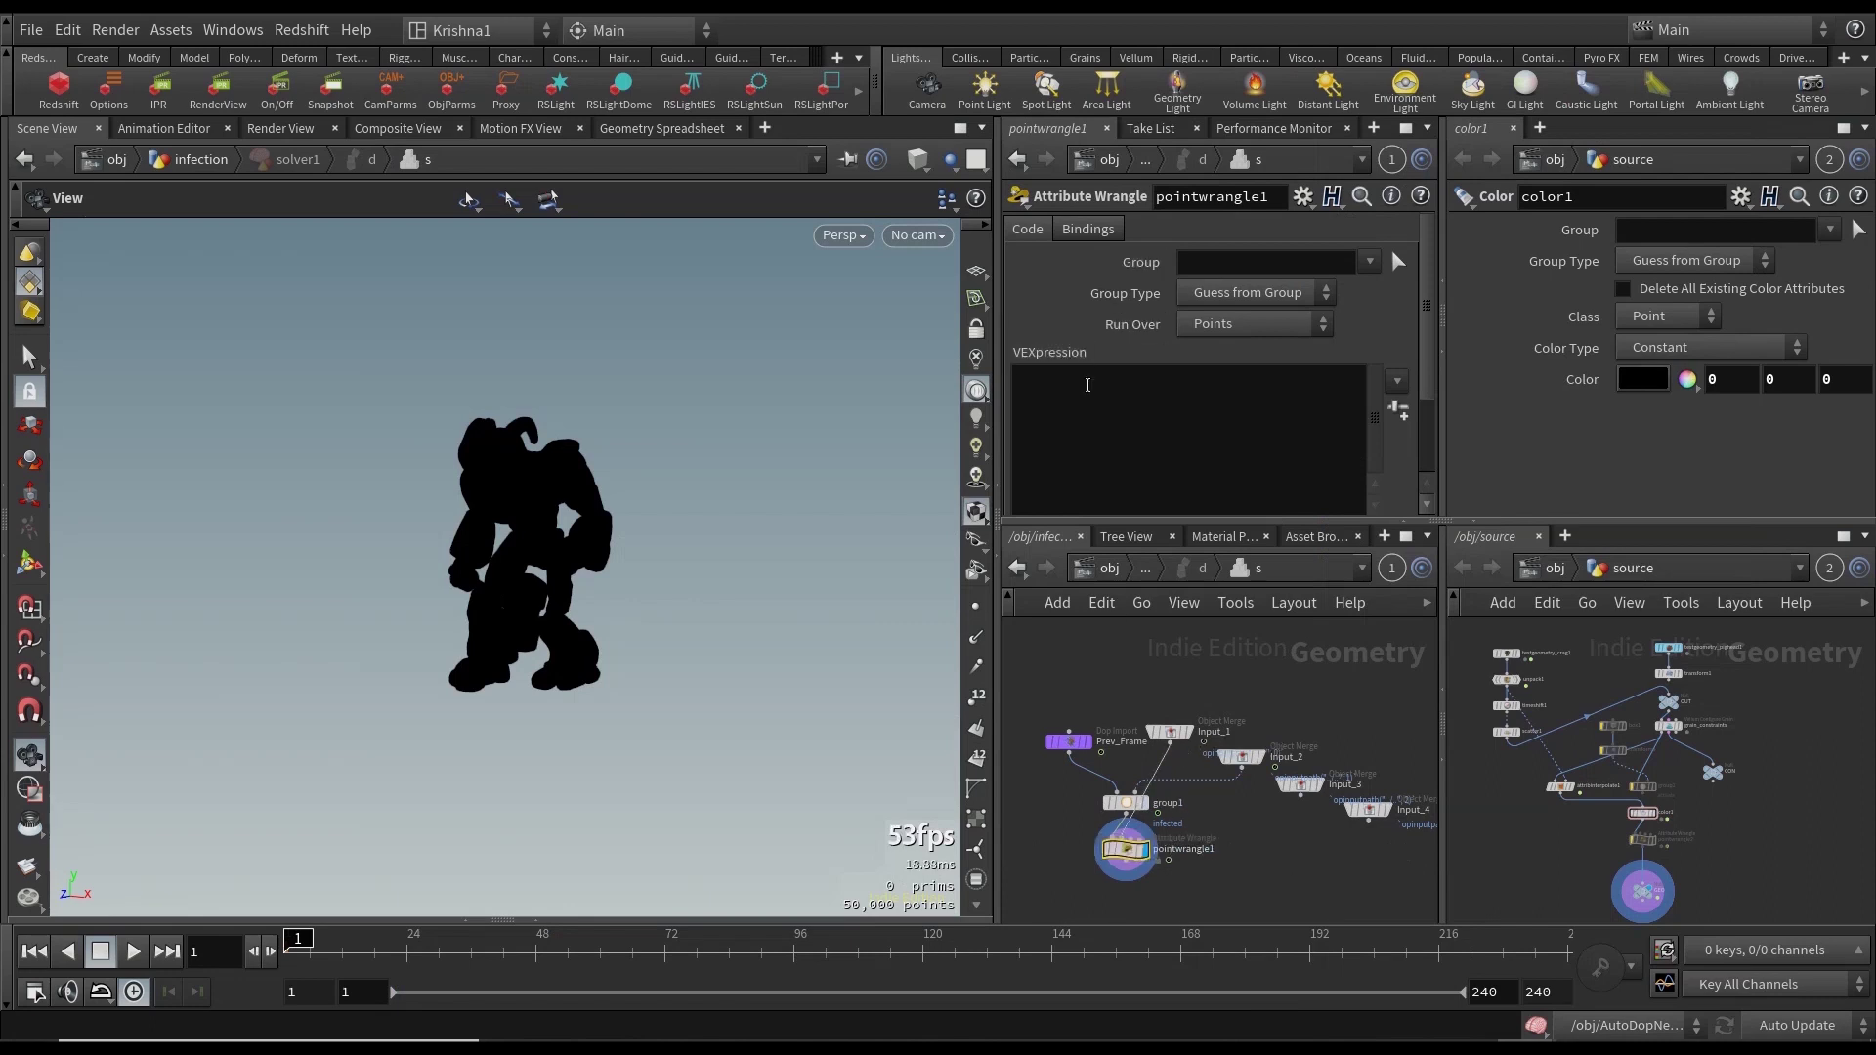
click(1086, 409)
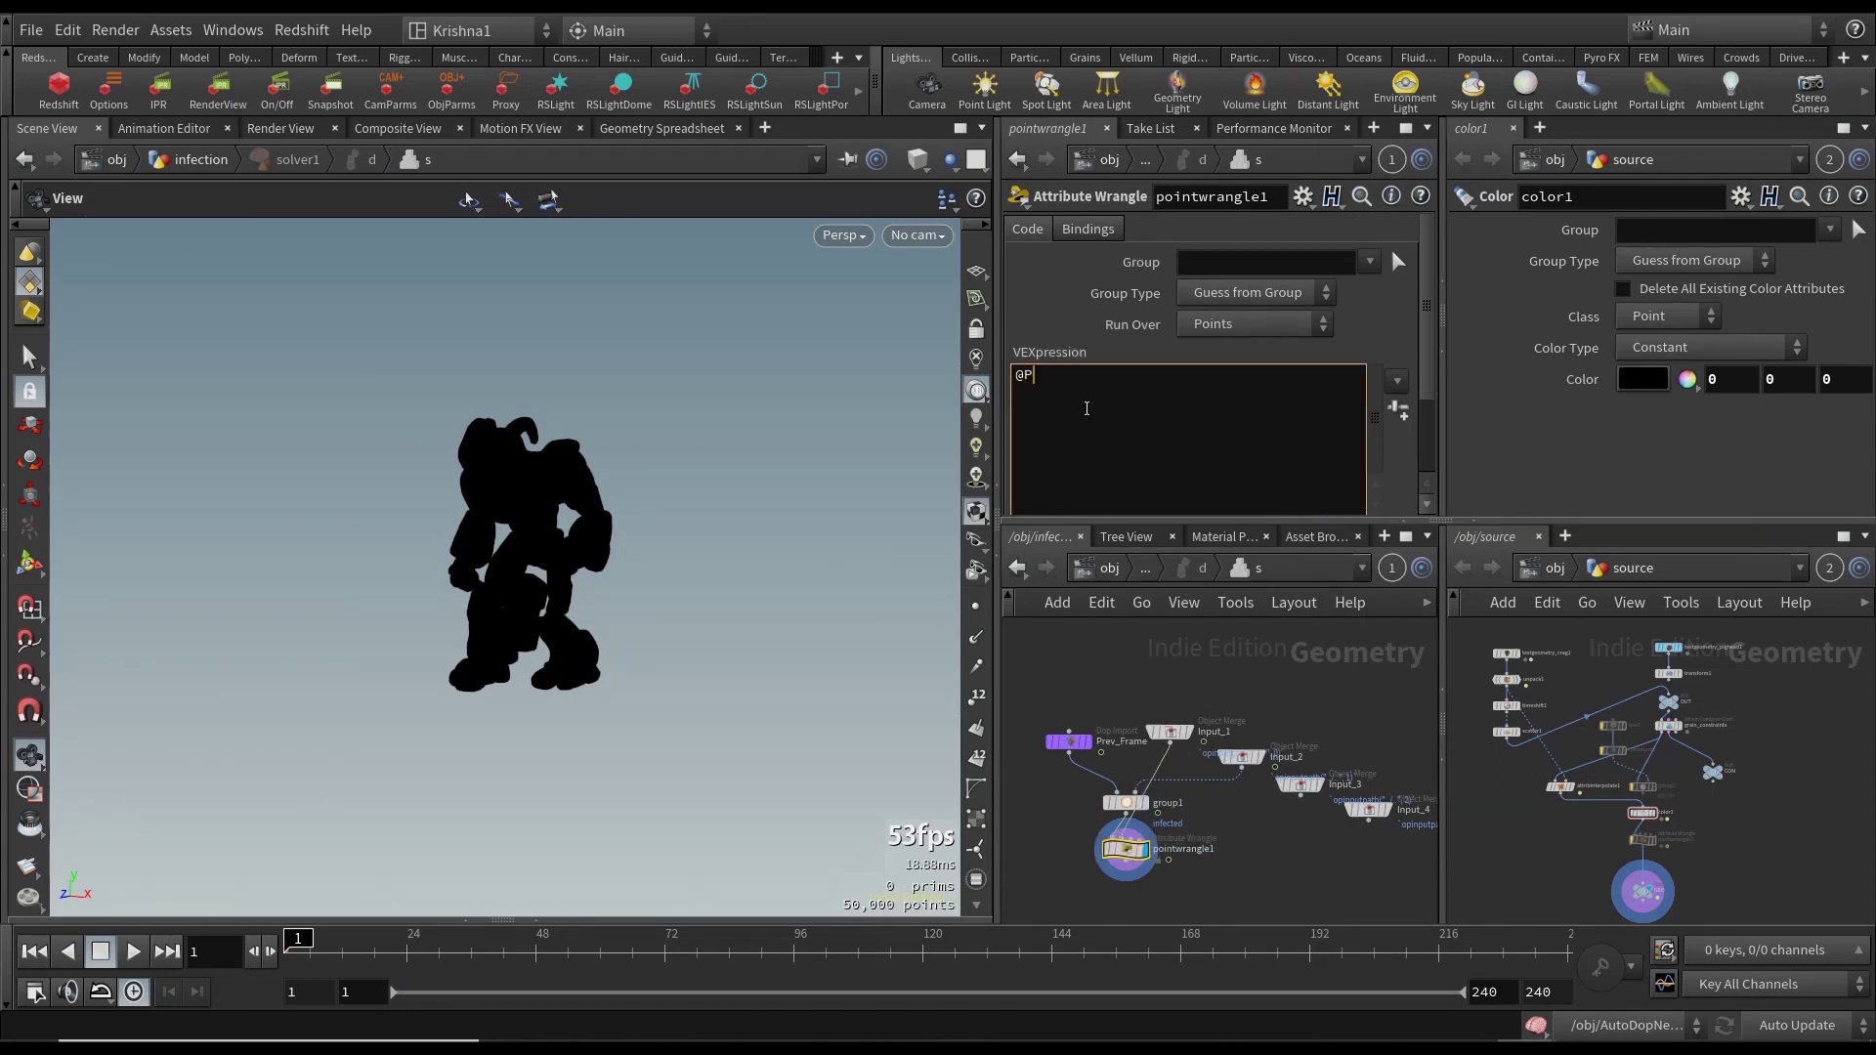
text(@P = point()1,"P",@ptnum);)
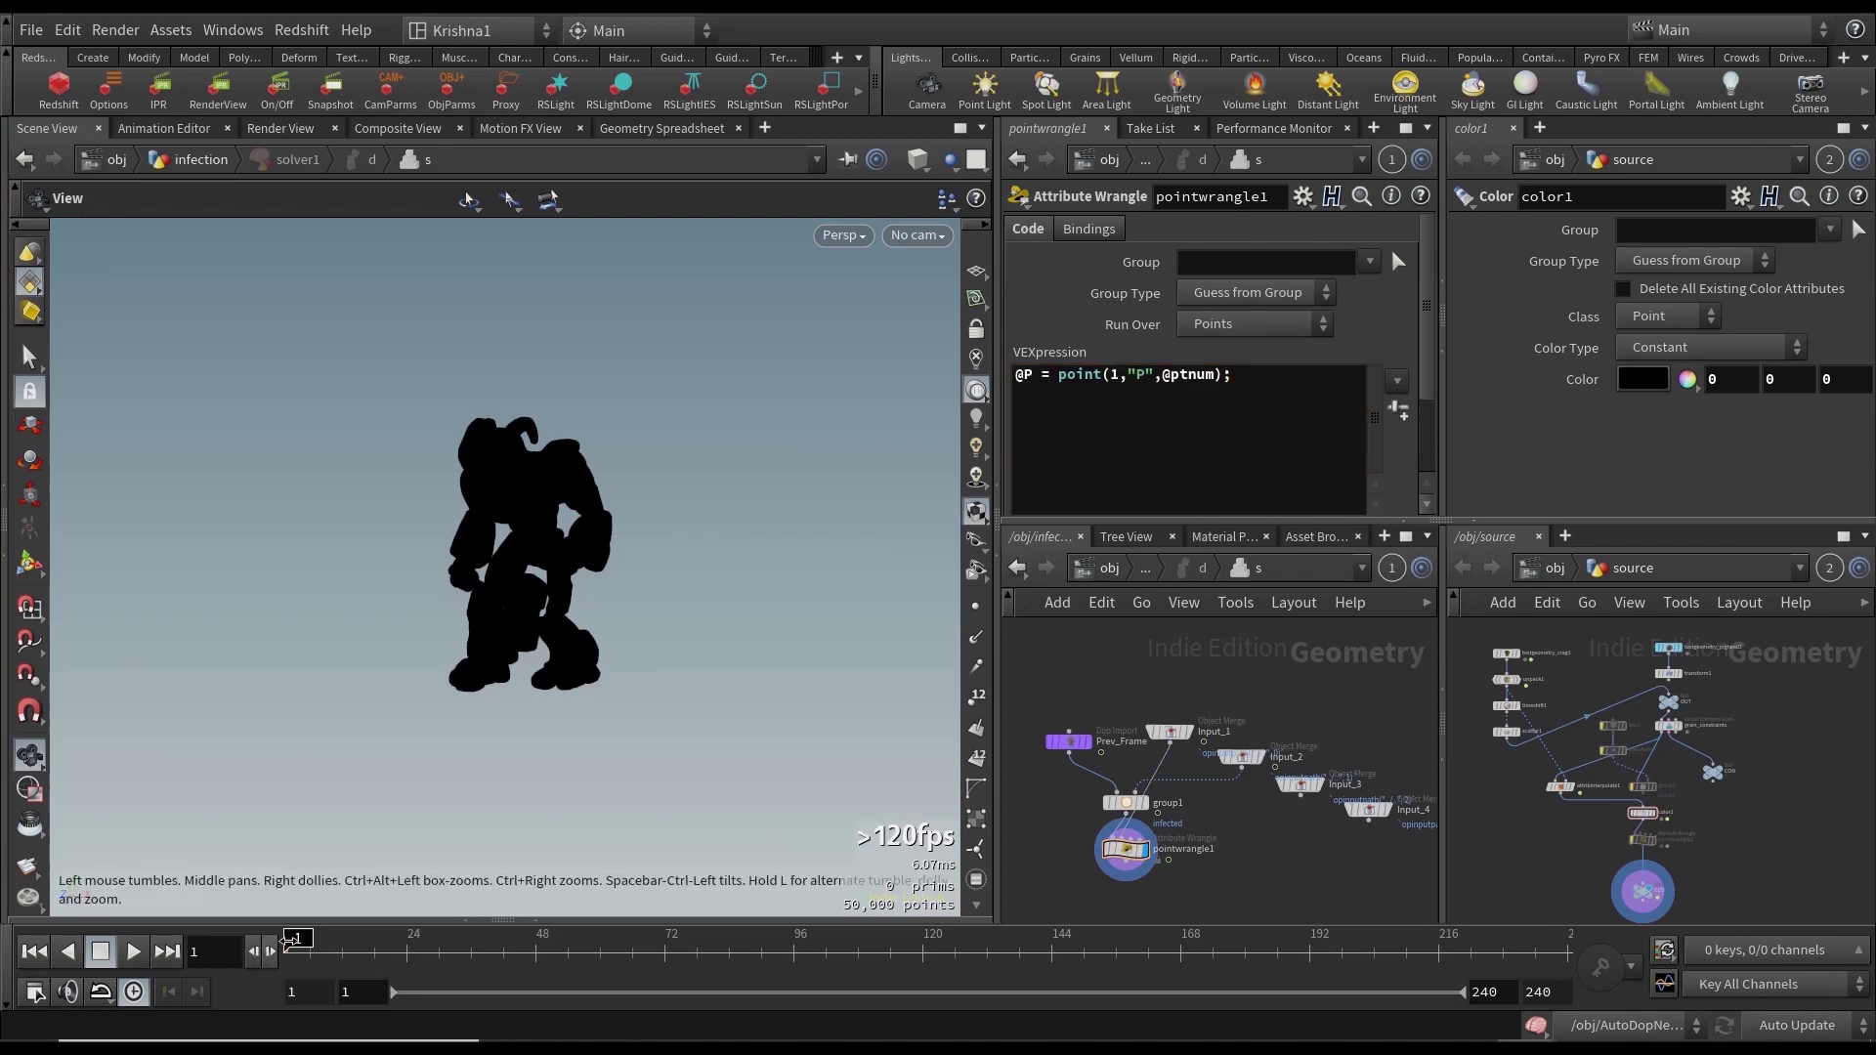
Rename the wrangle to move_geo and copy it.
drag(386, 944, 286, 946)
double_click(1183, 849)
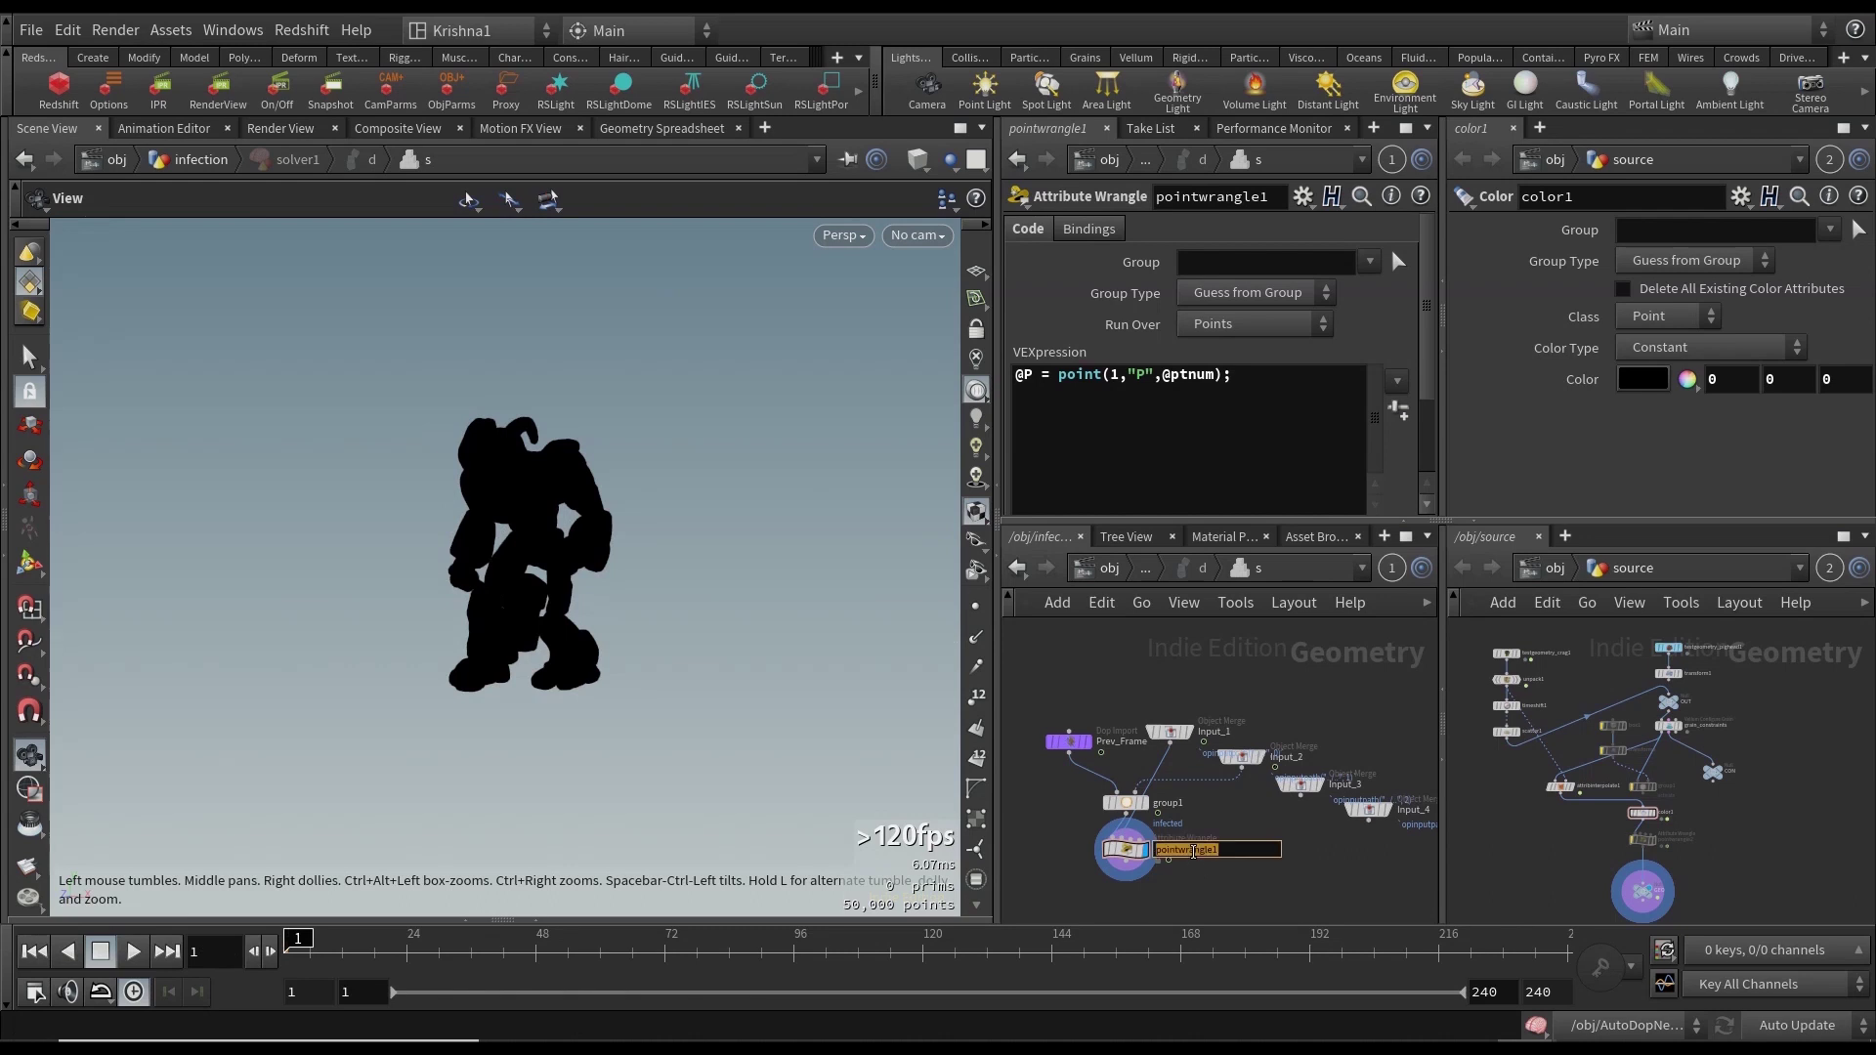
text(move_geo)
key(Return)
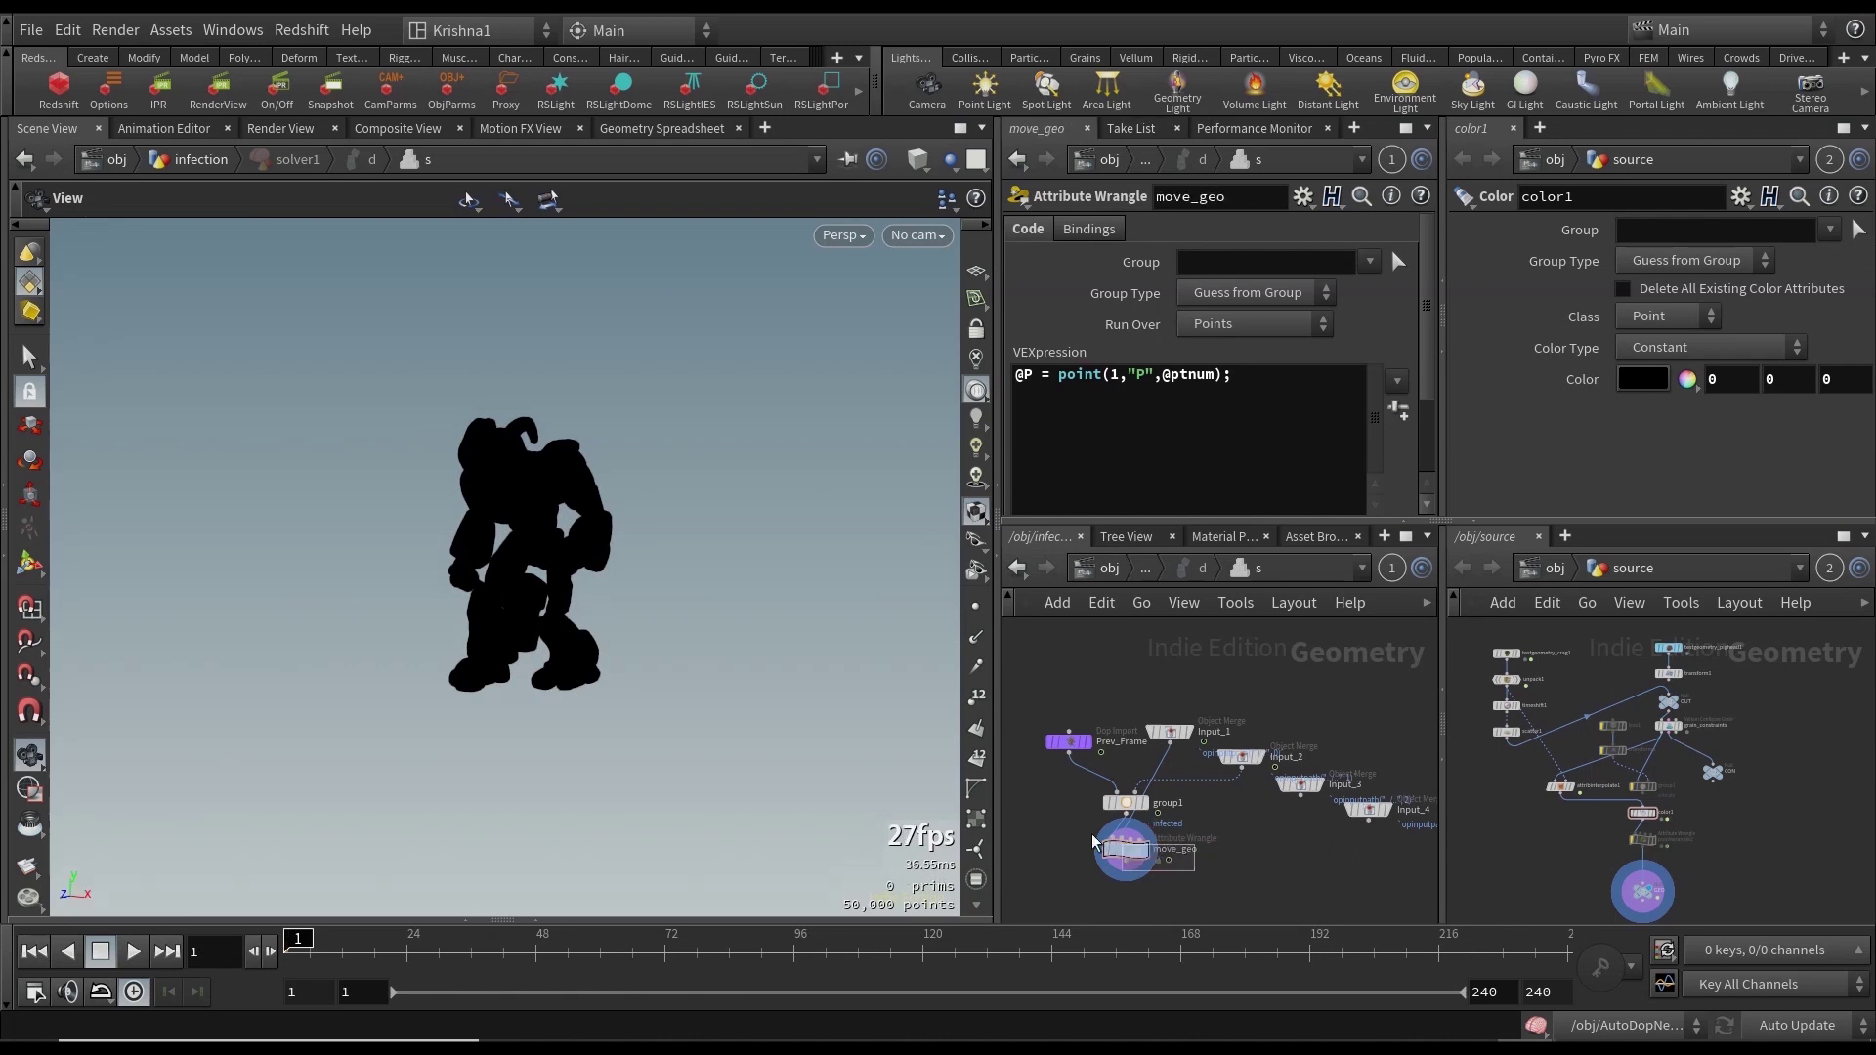
key(ctrl+c)
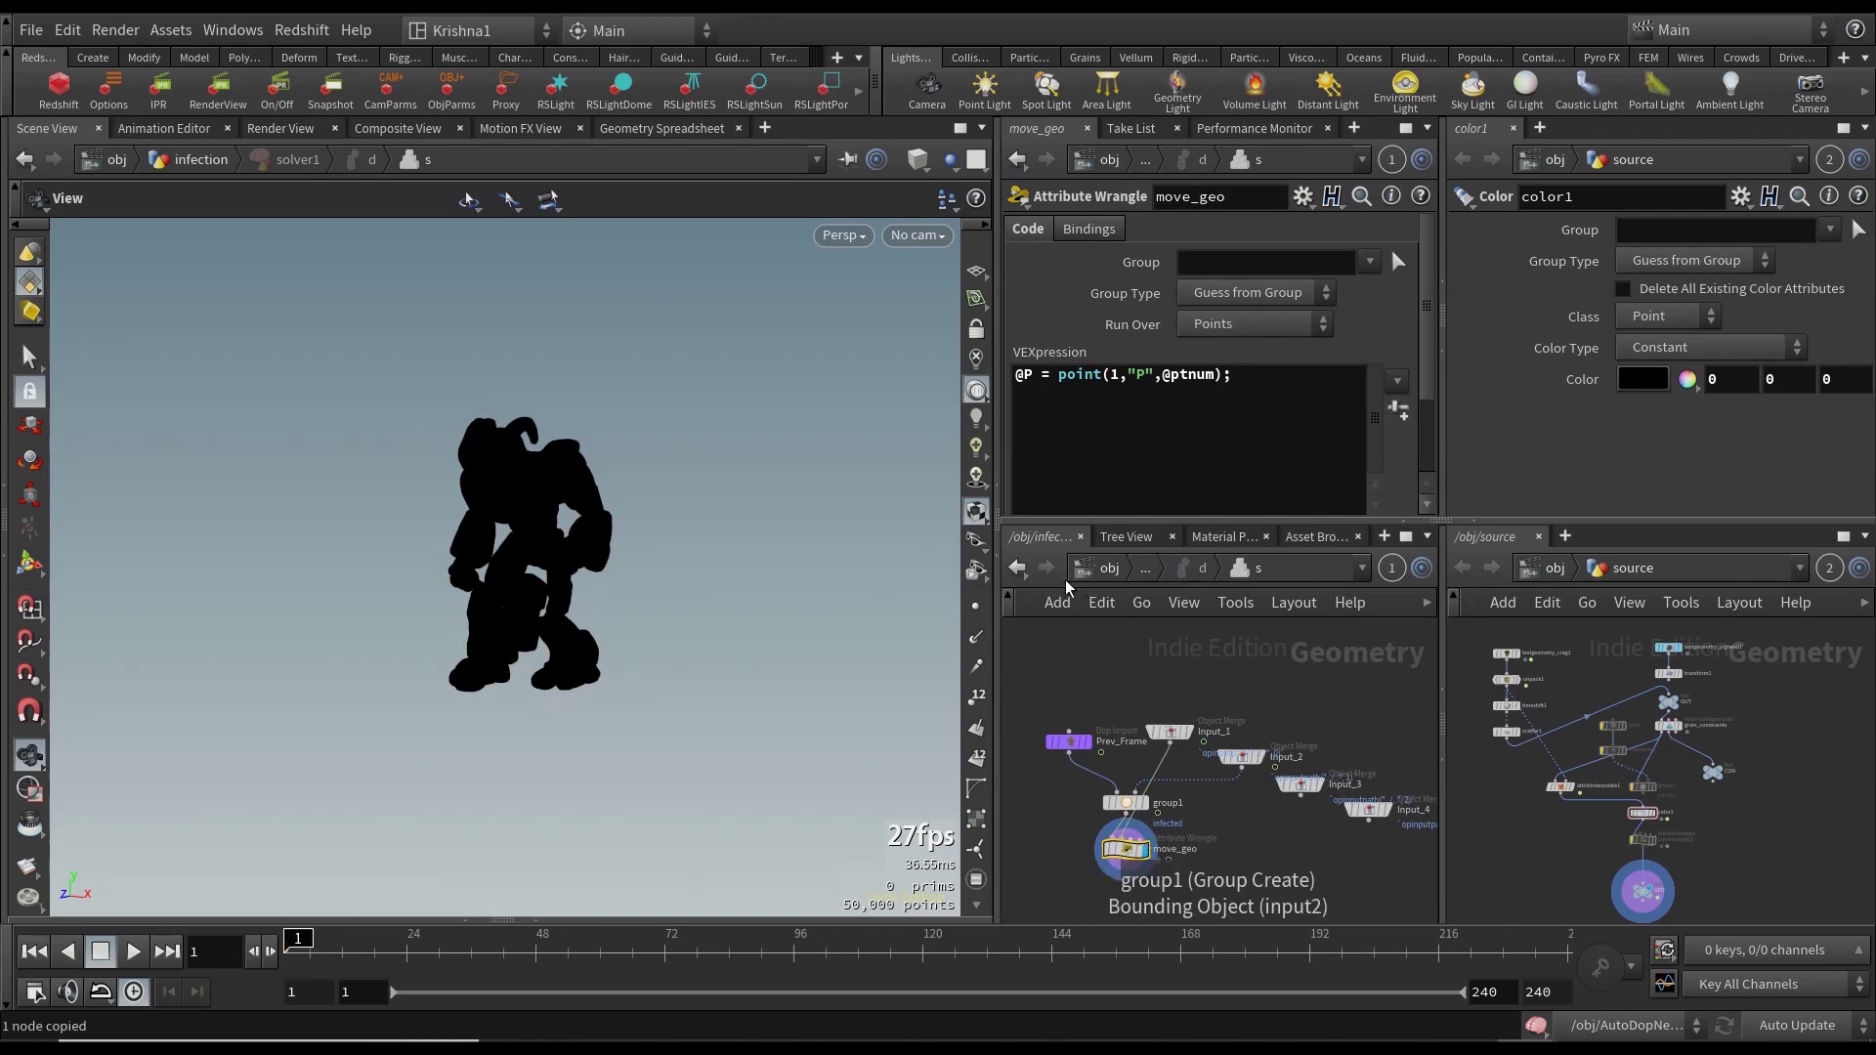
Paste move_geo into solver2, wire groupcopy1 into it, and tidy the layout.
click(1017, 568)
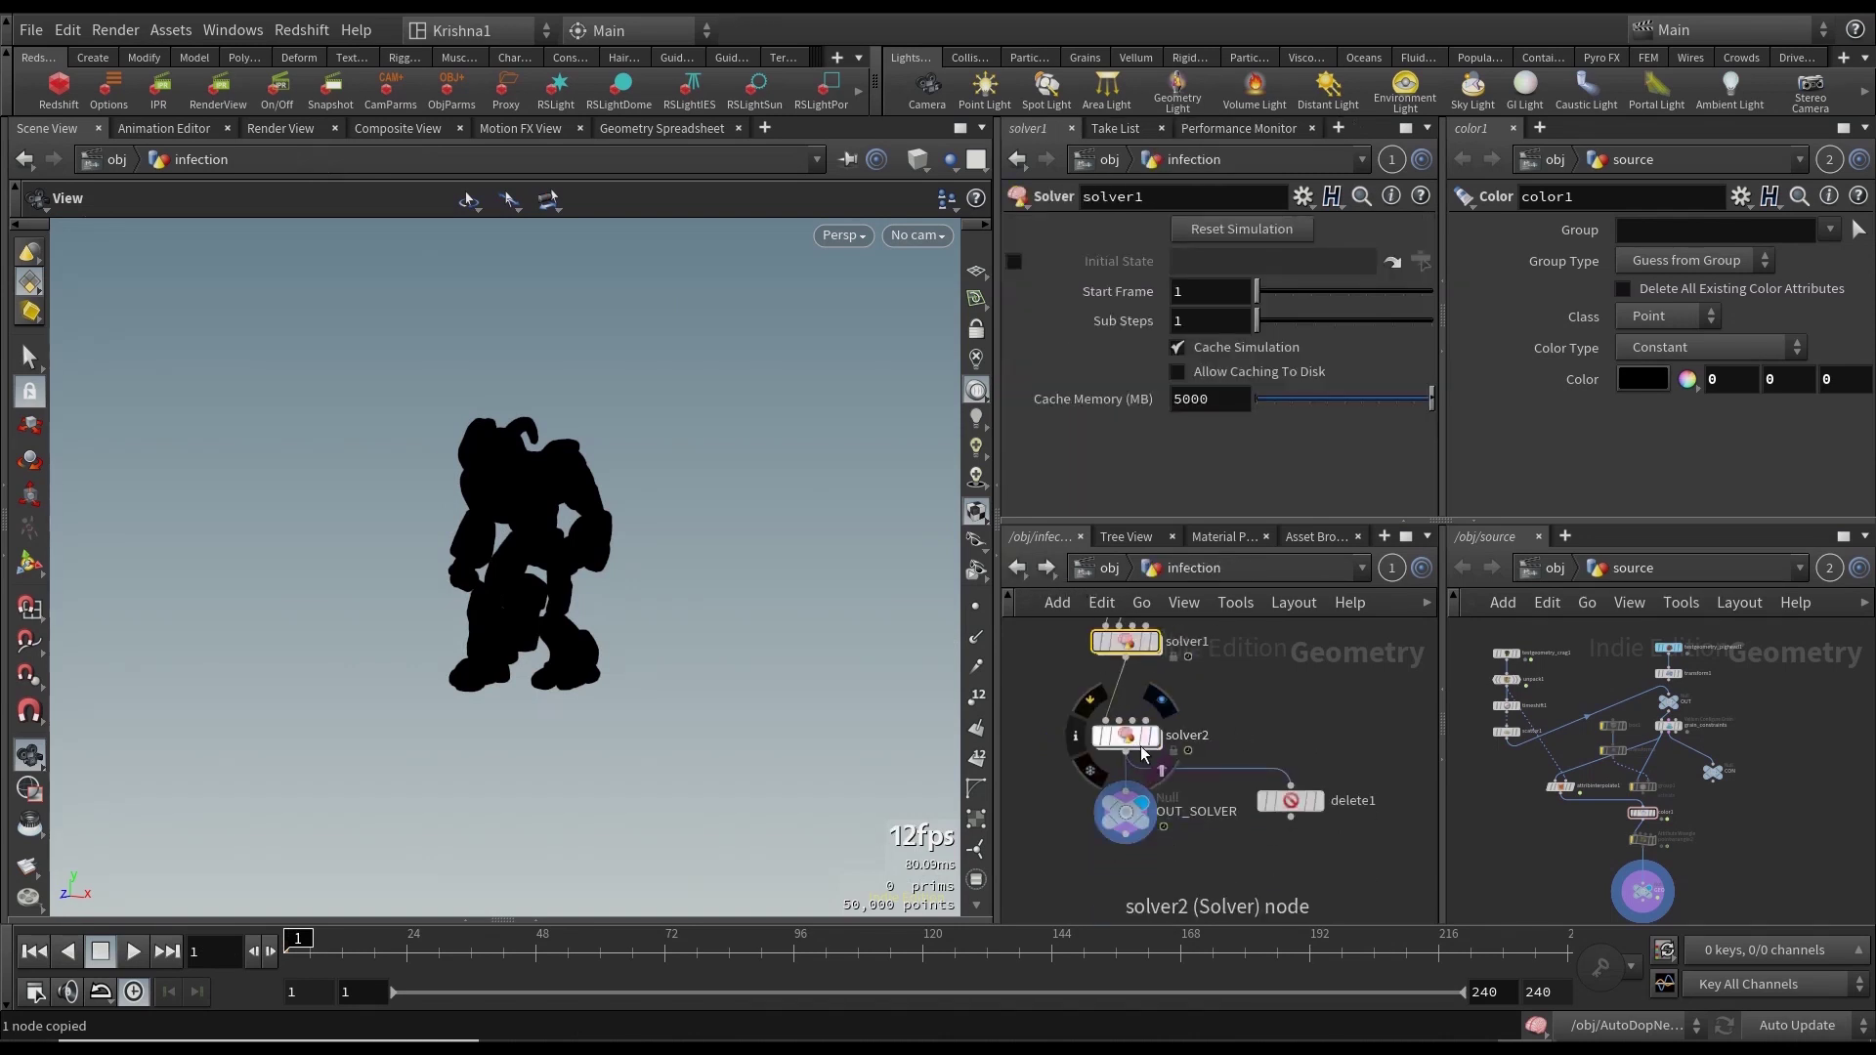
double_click(1141, 748)
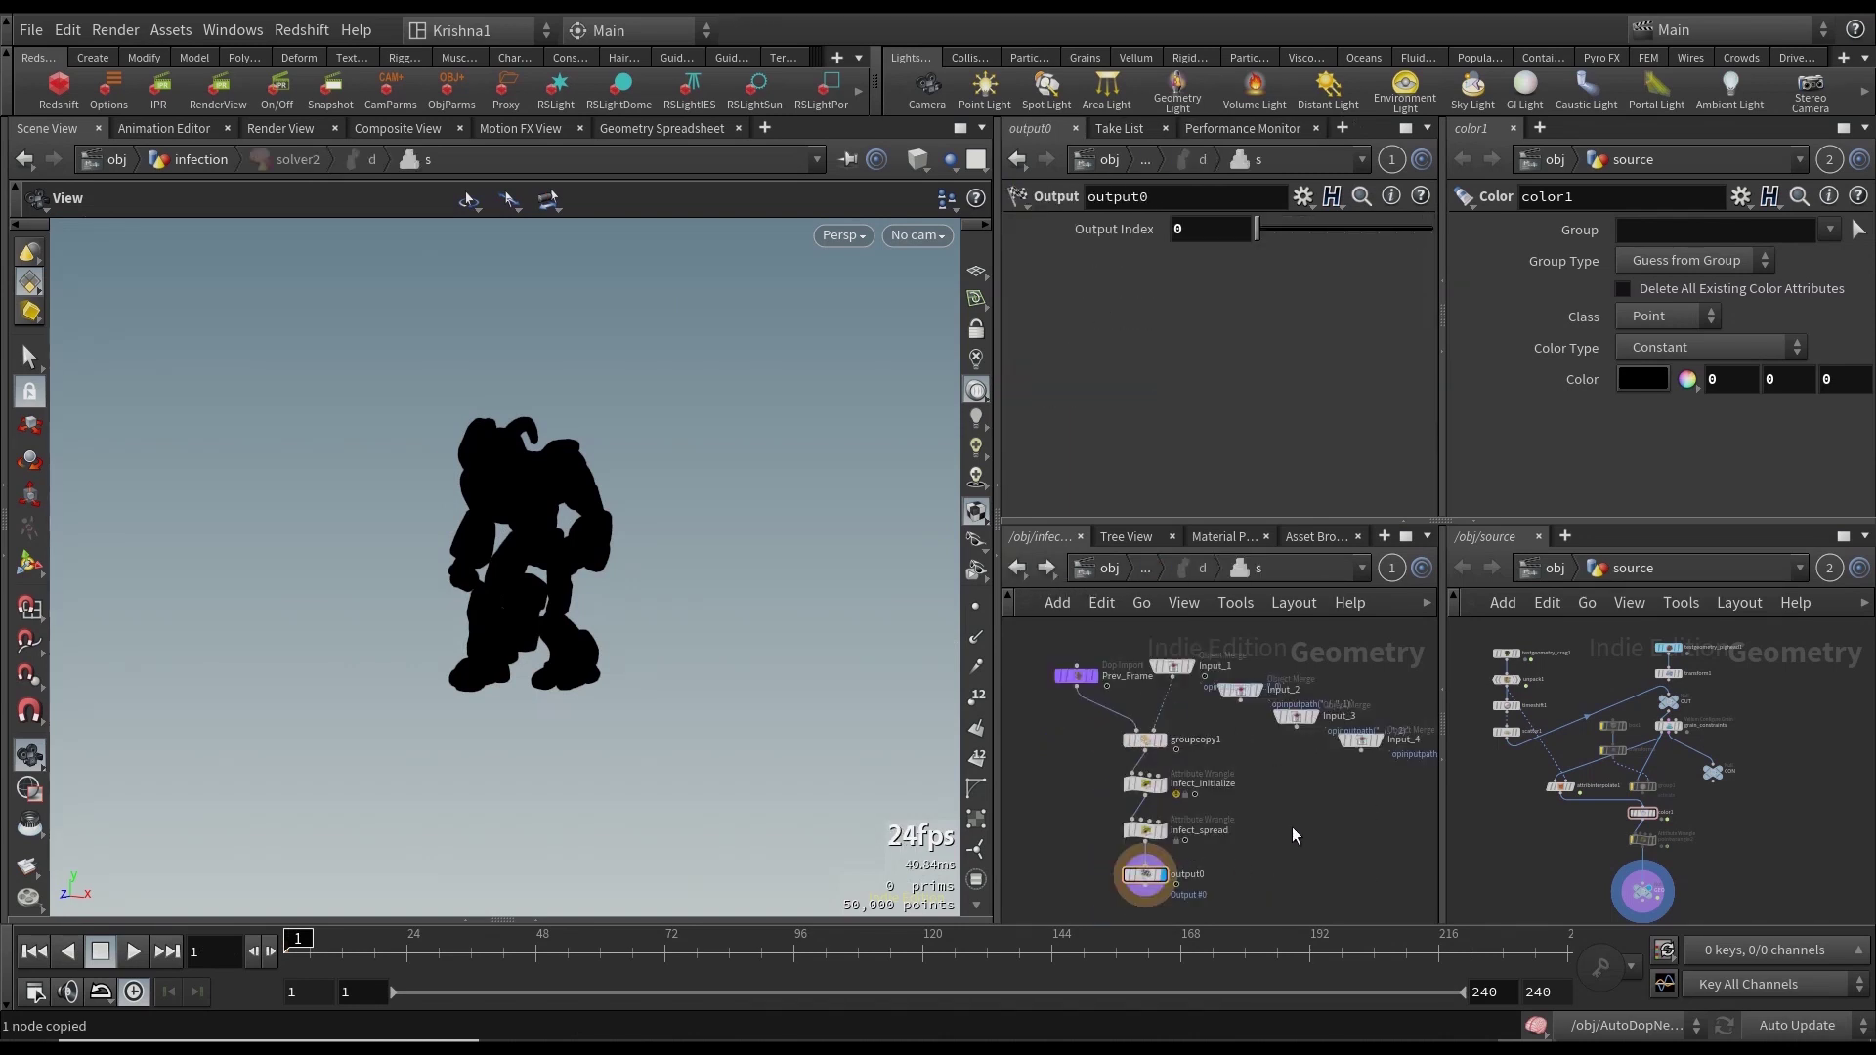
key(ctrl+v)
mouse_move(1270, 771)
mouse_down()
mouse_move(1286, 776)
mouse_move(1263, 777)
mouse_up()
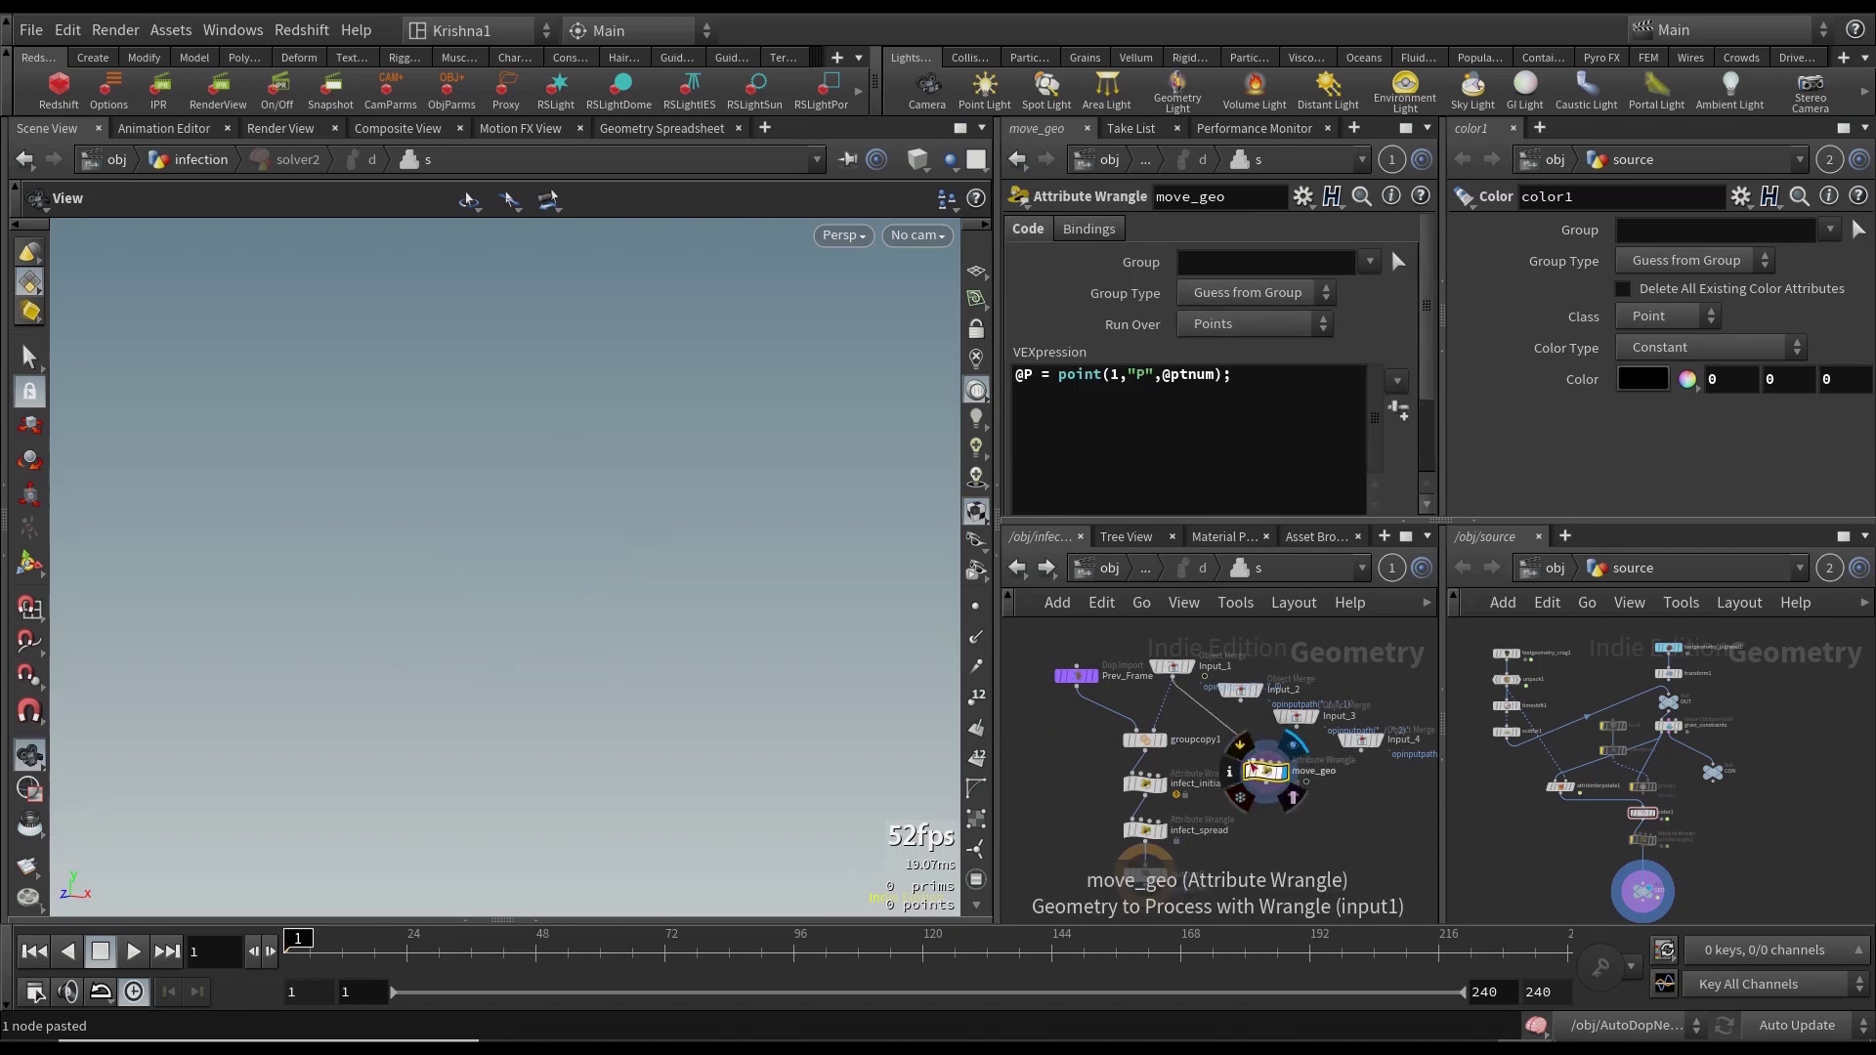
click(1265, 759)
click(1148, 760)
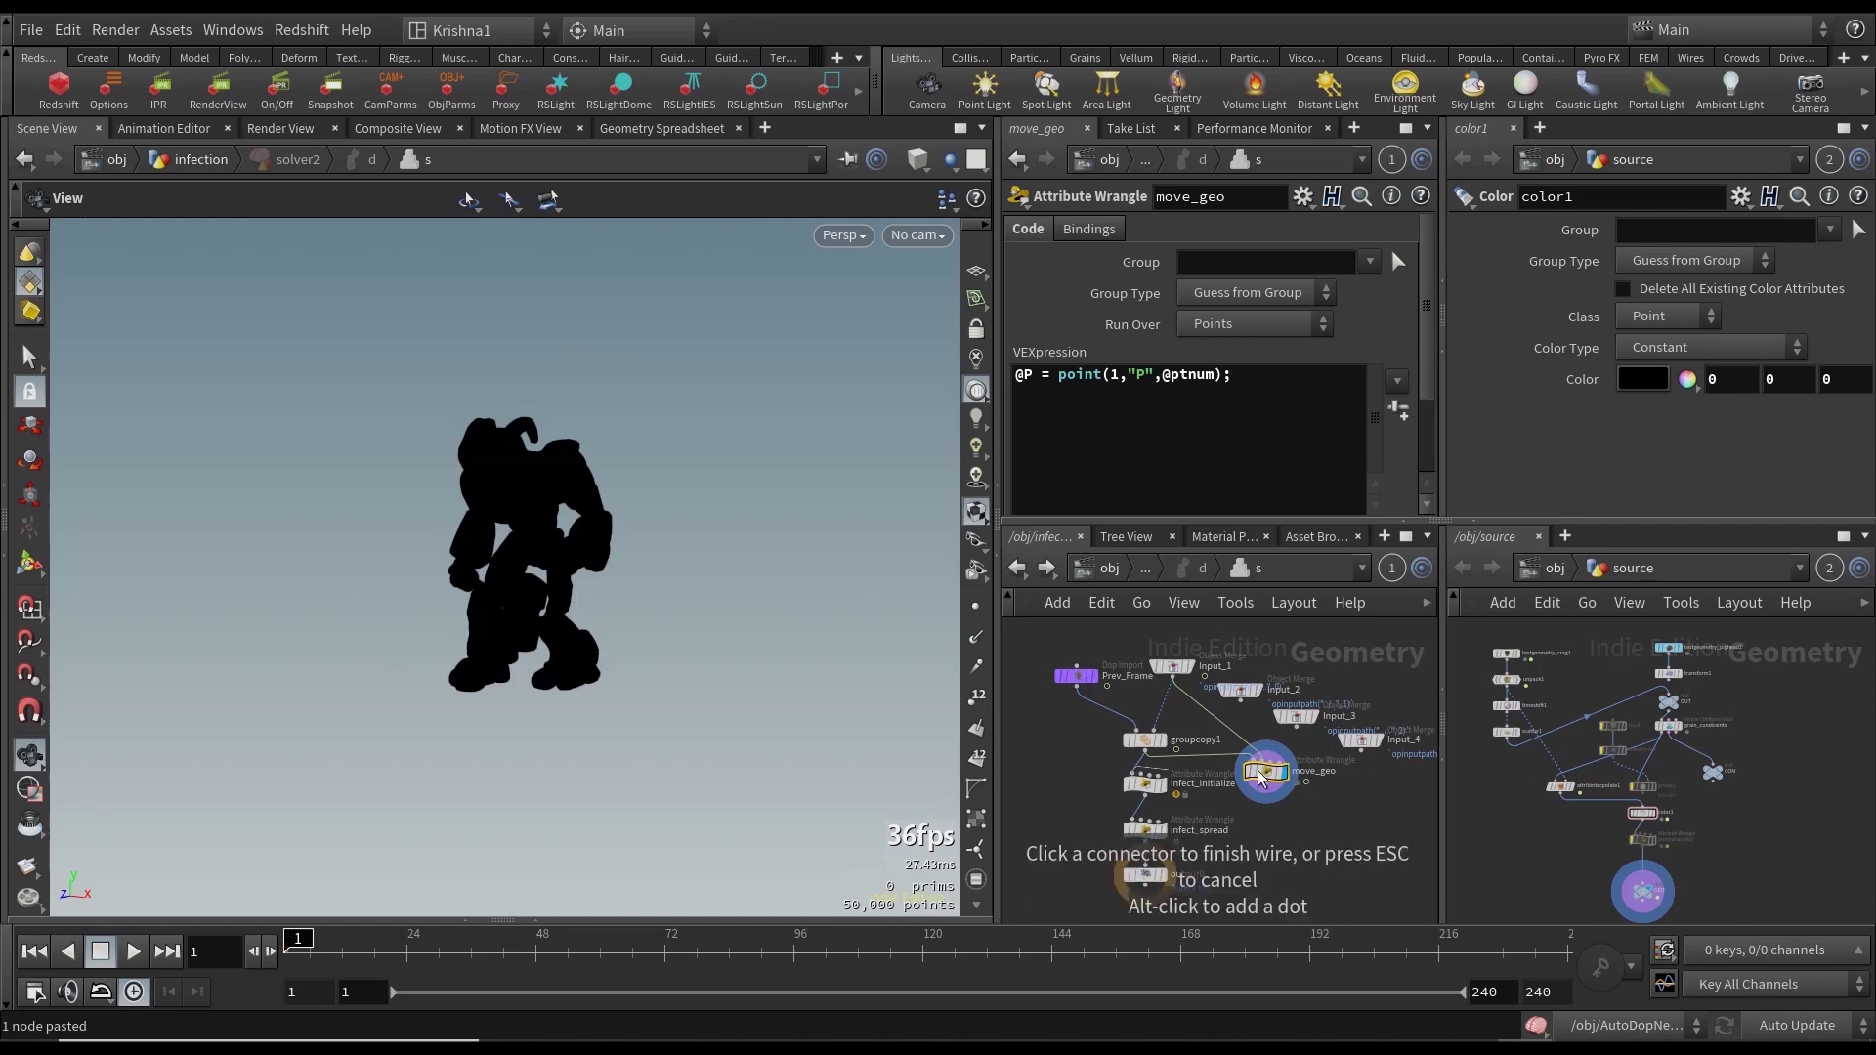
key(l)
key(h)
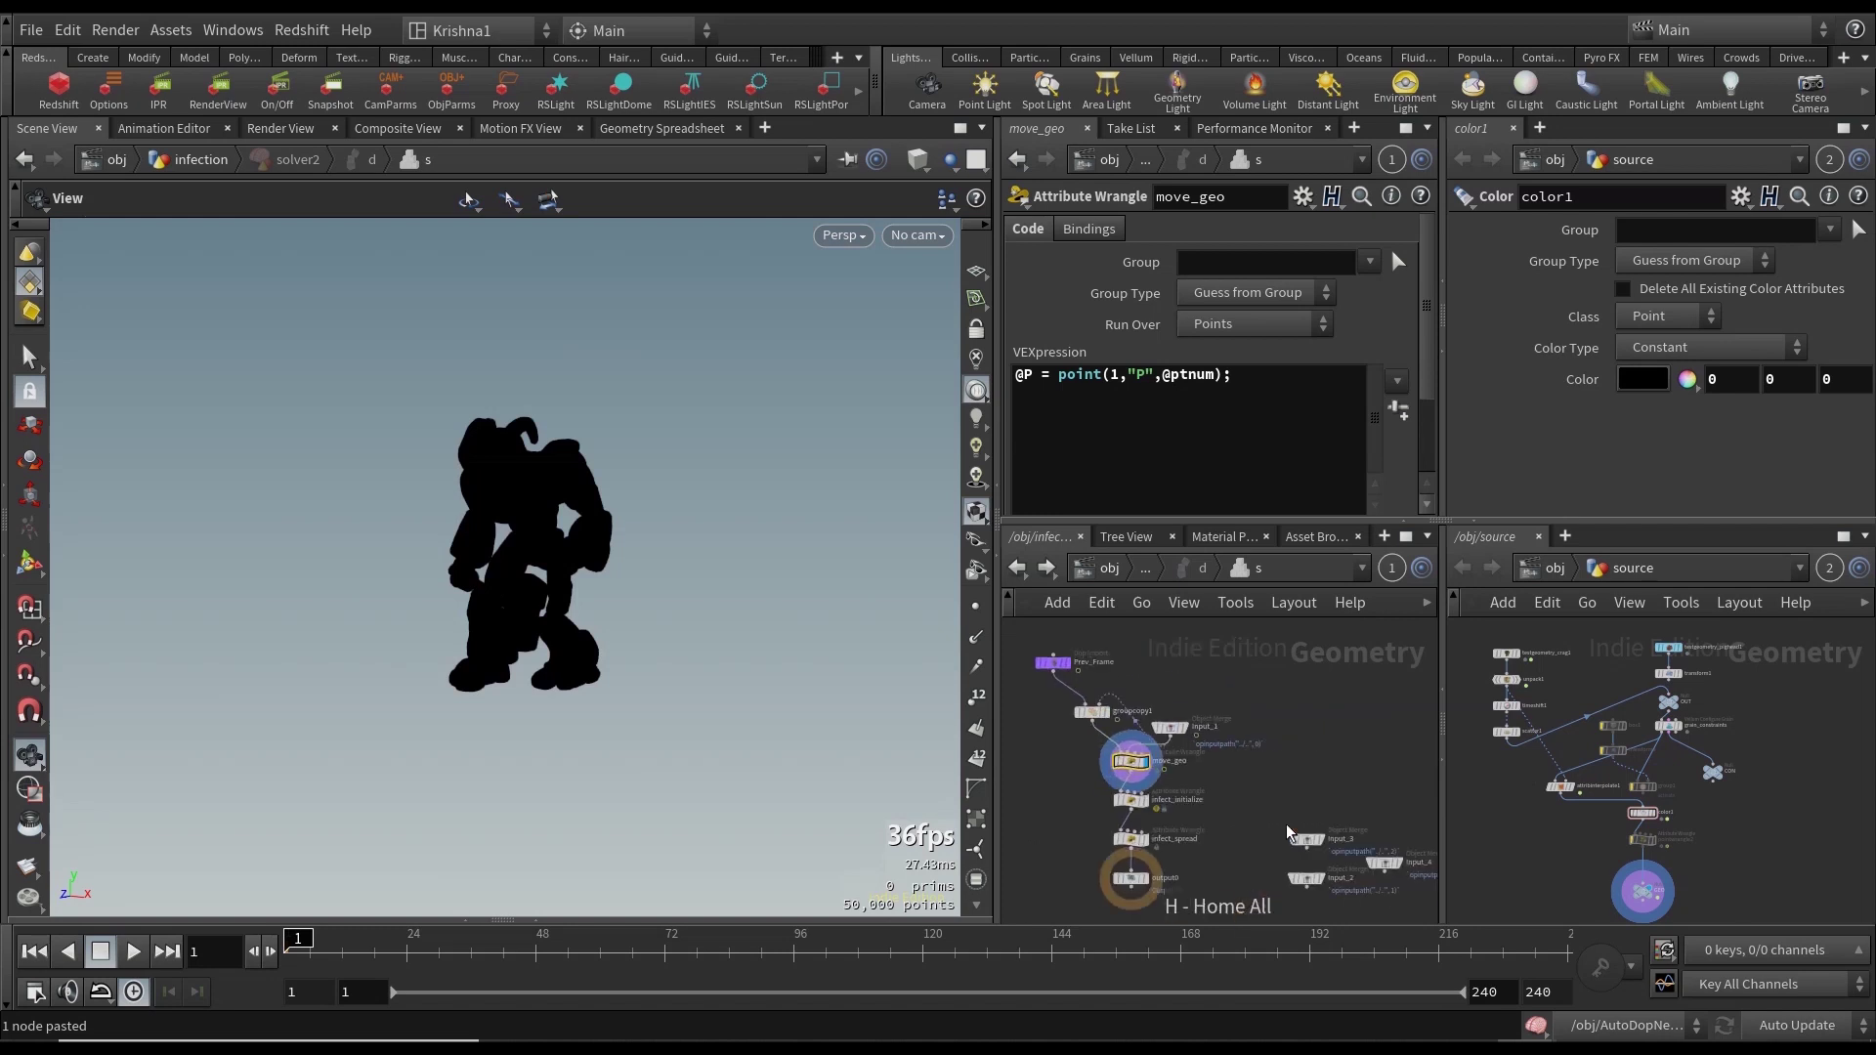
scroll(1268, 784, up, 1)
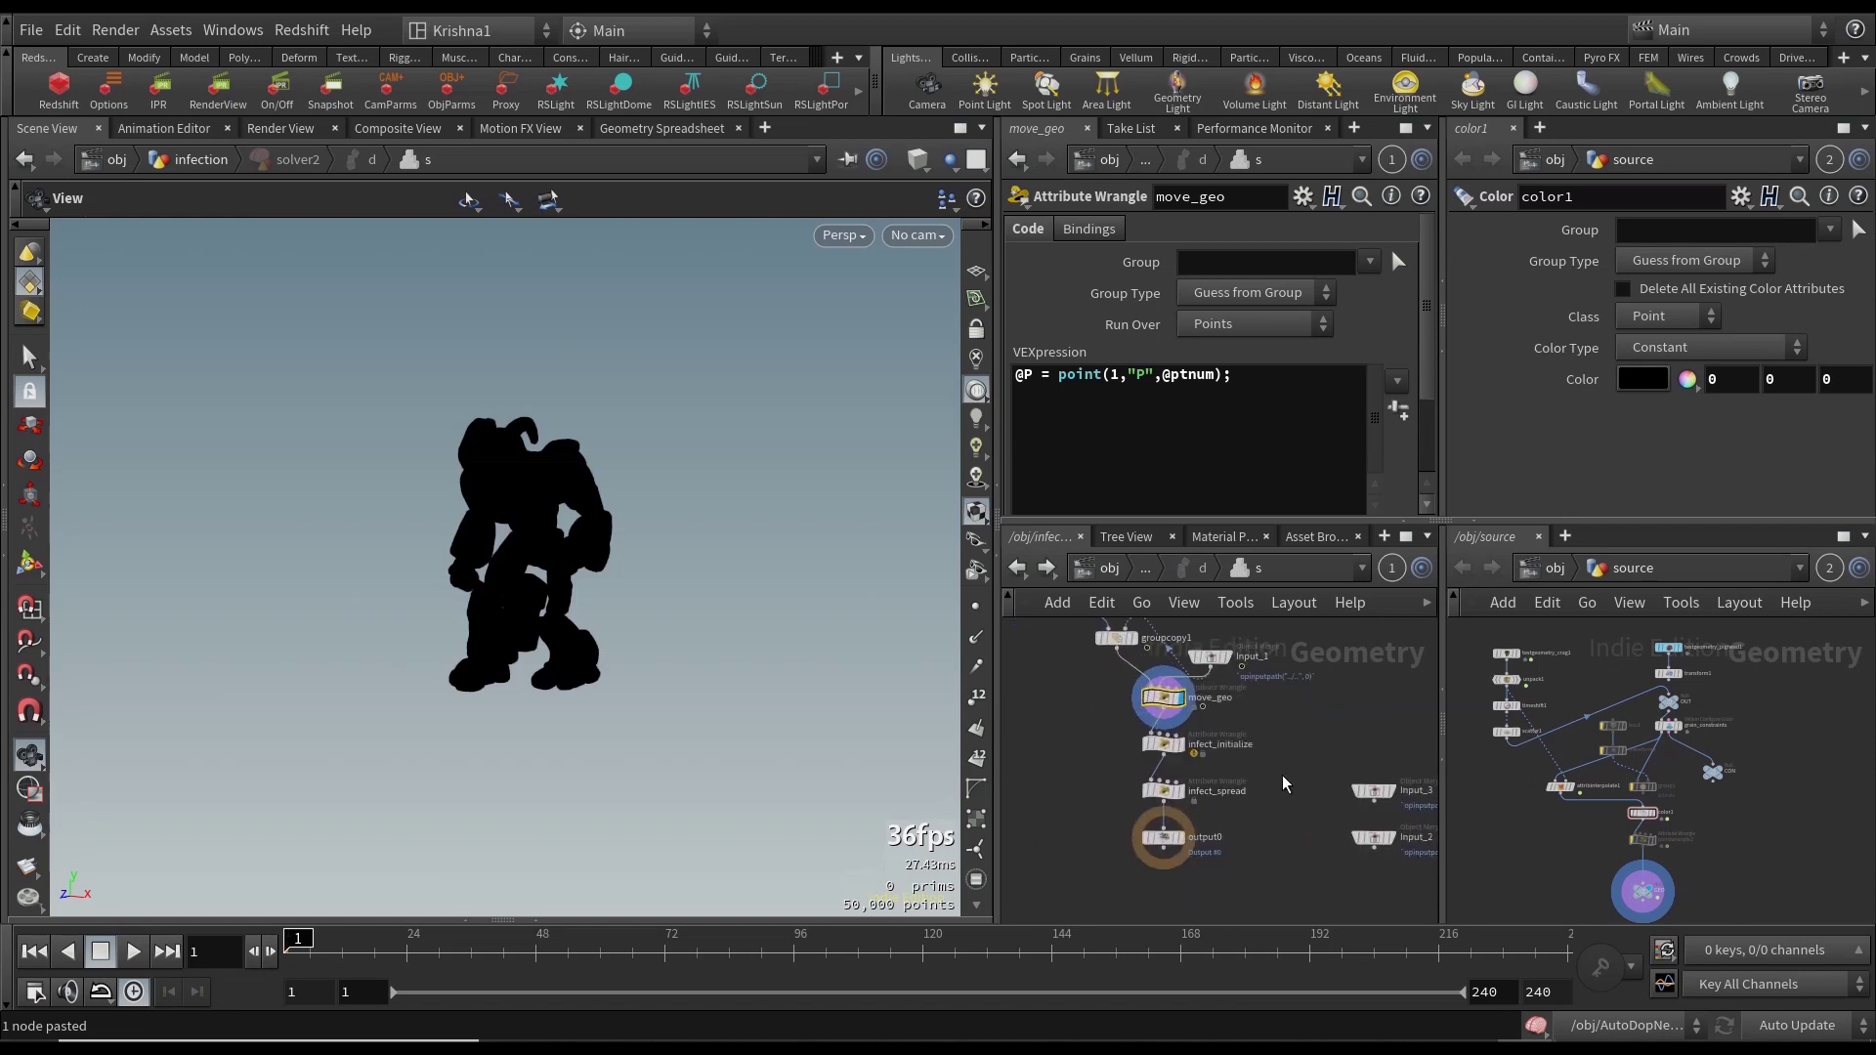
click(1181, 843)
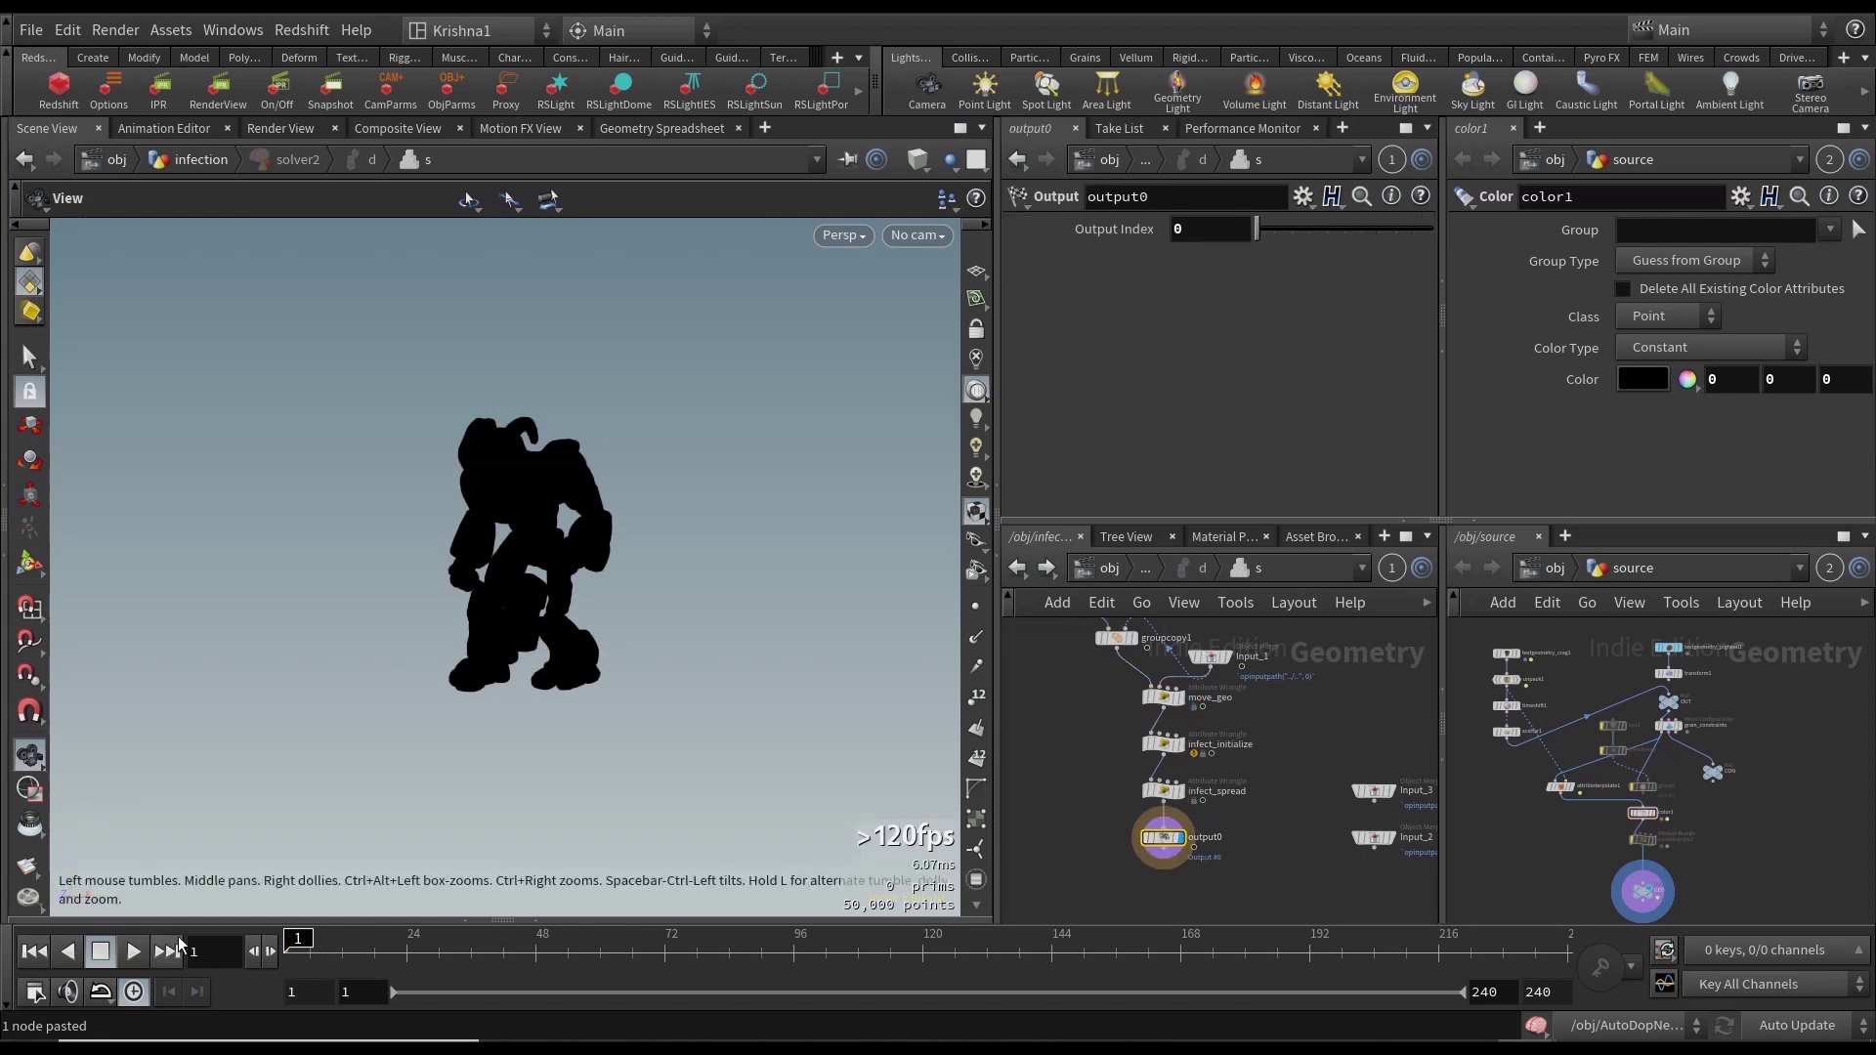
Scrub and play the solver2 result from frame 1.
mouse_move(297, 944)
mouse_down()
mouse_move(544, 943)
mouse_move(486, 944)
mouse_up()
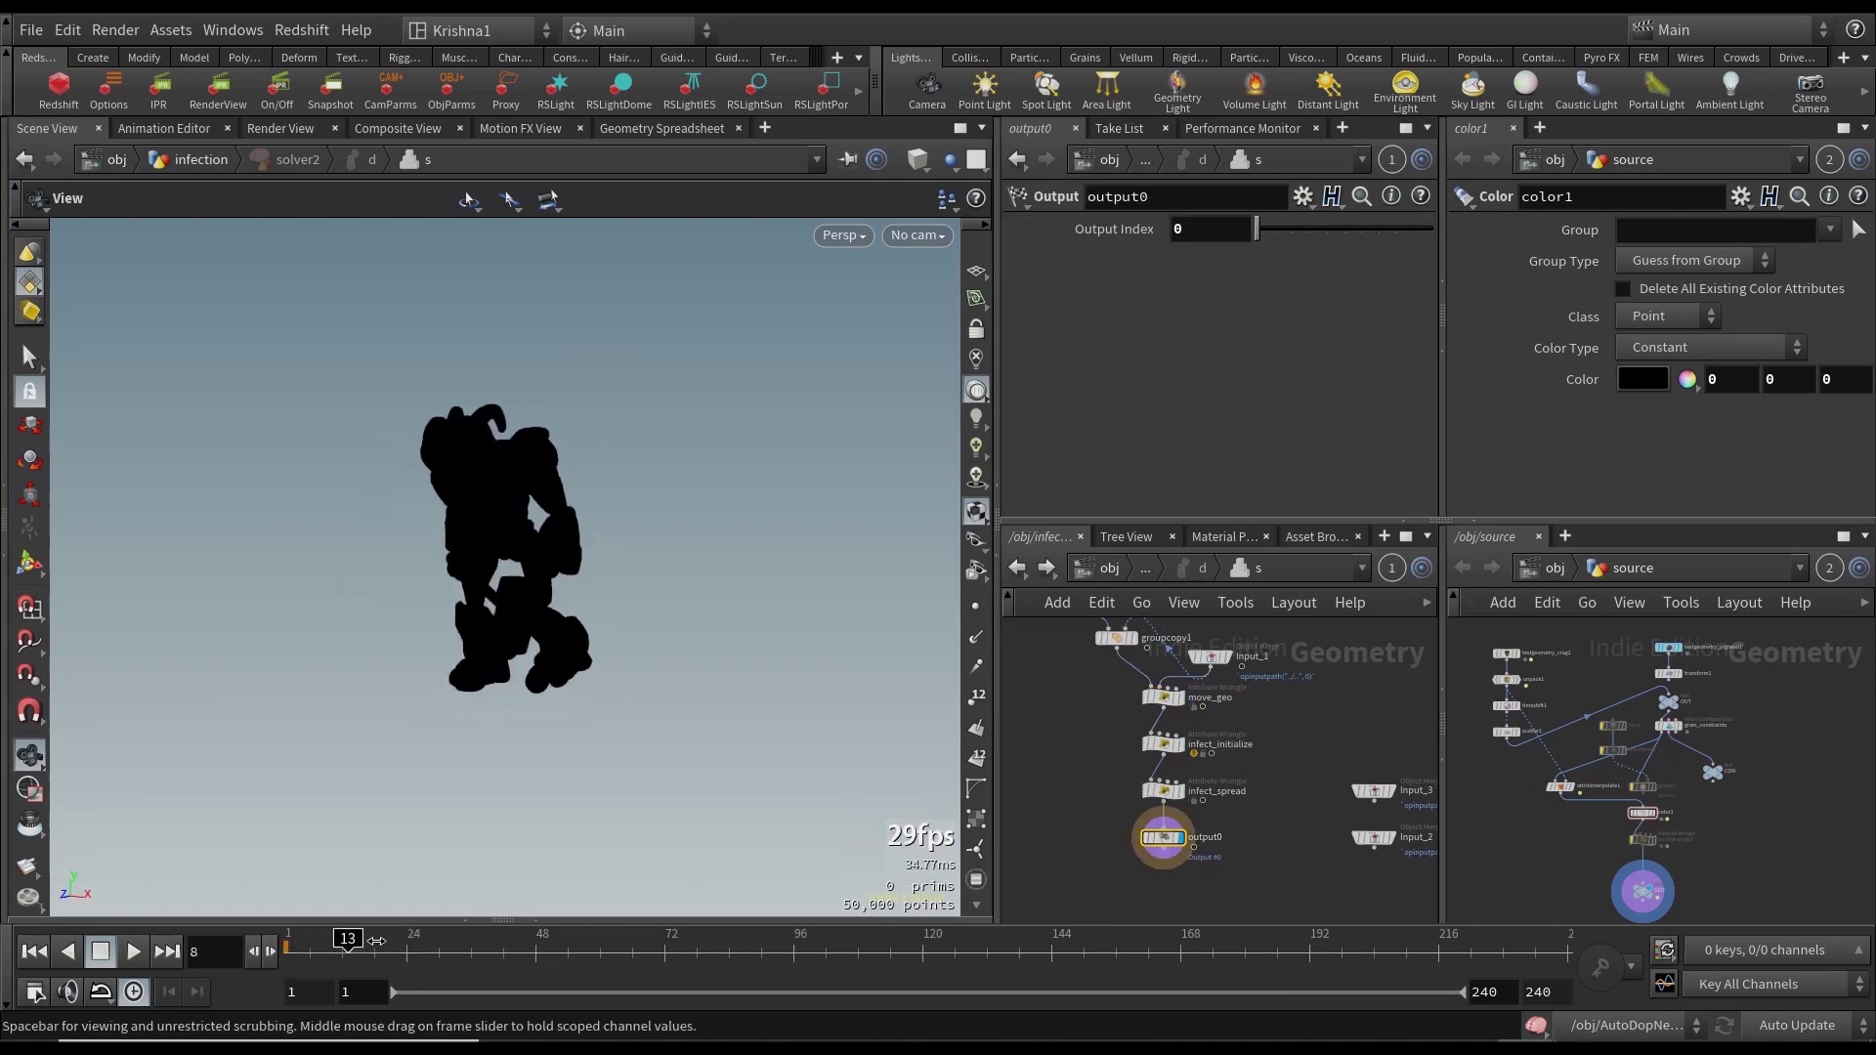
key(ctrl+Up)
mouse_move(1164, 695)
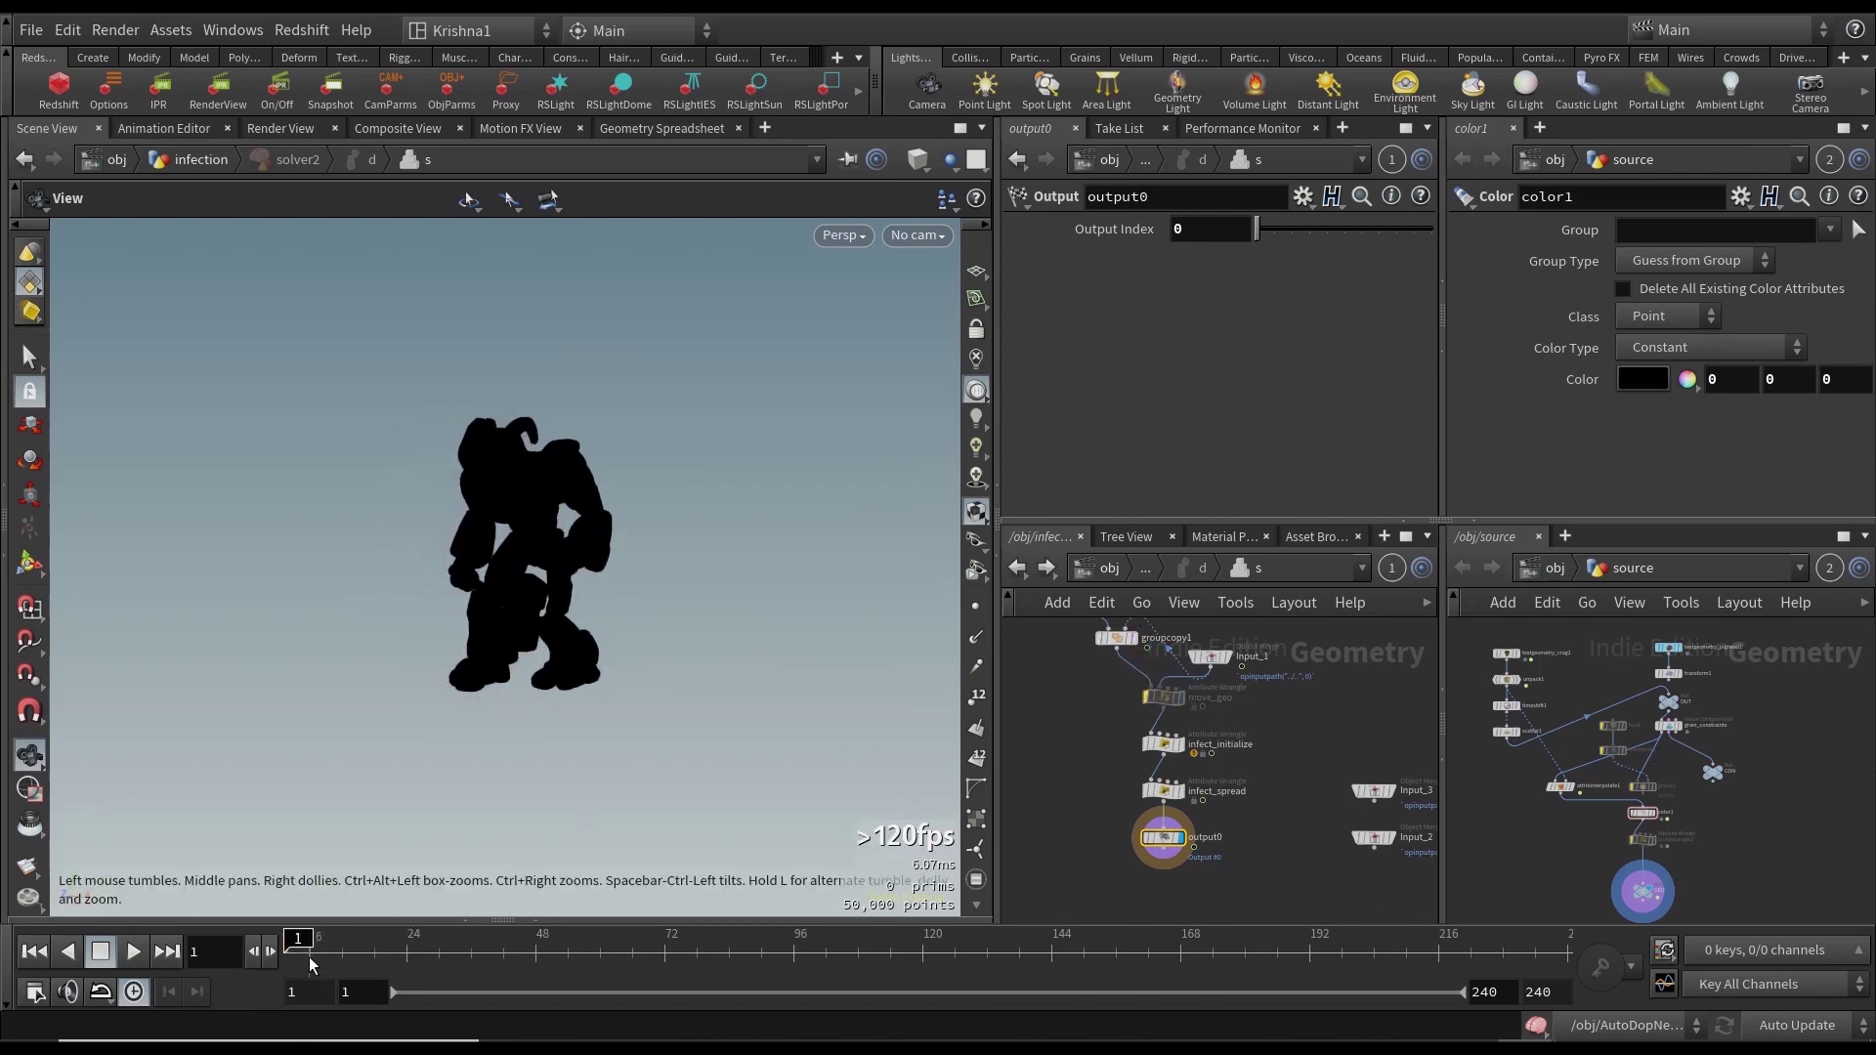
click(133, 951)
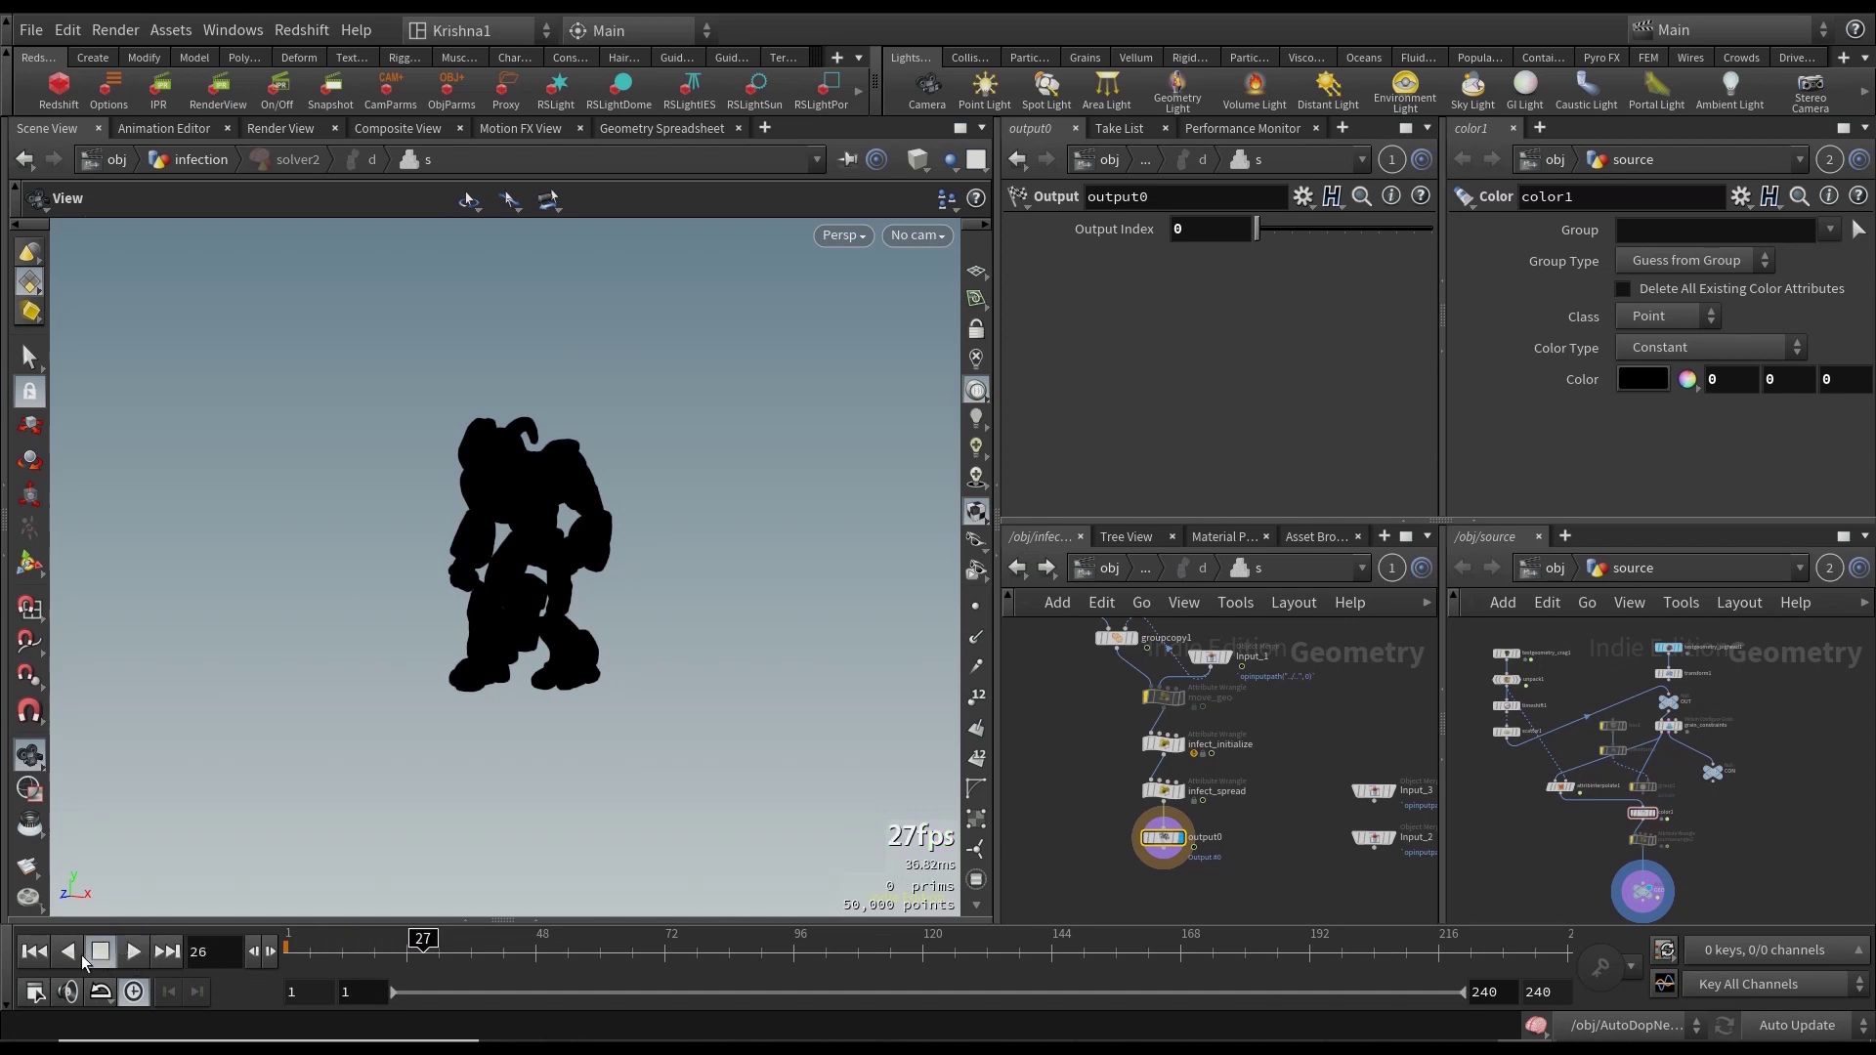
click(34, 950)
Back in the infection network, select OUT_SOLVER and play the simulation.
mouse_move(1153, 674)
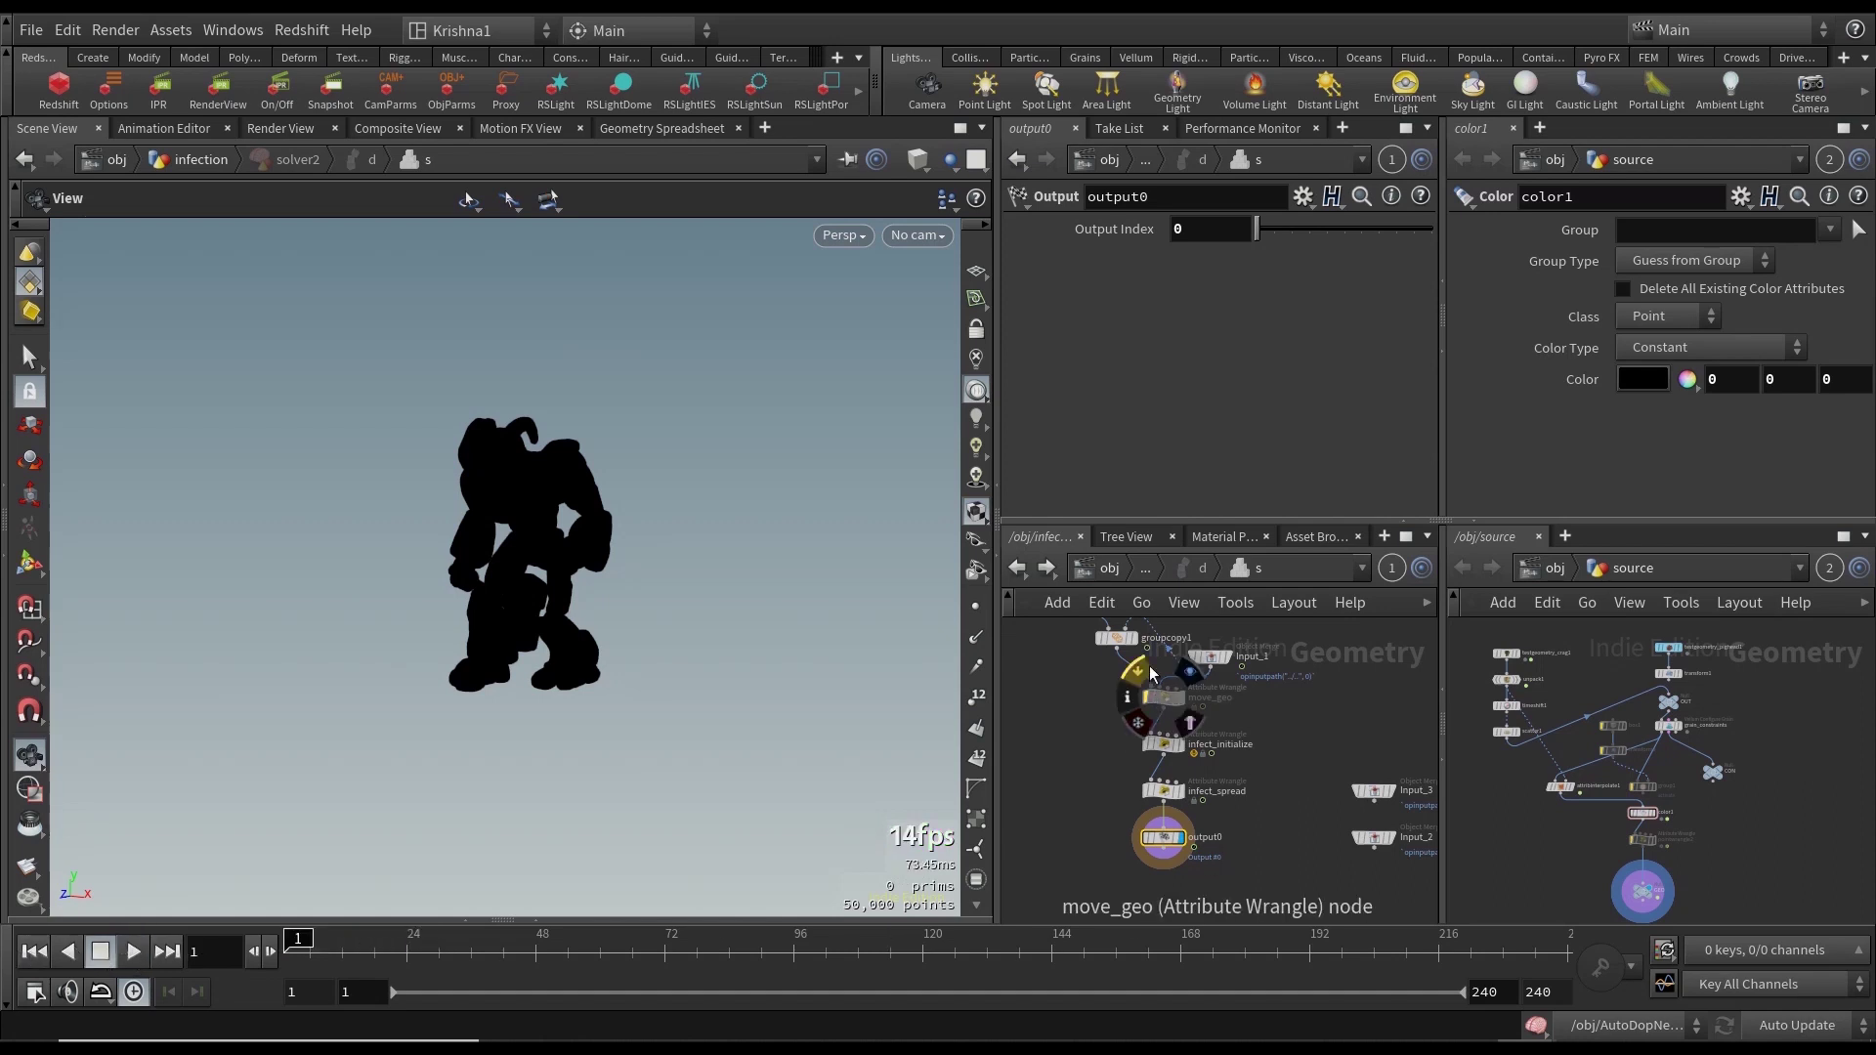
click(1105, 573)
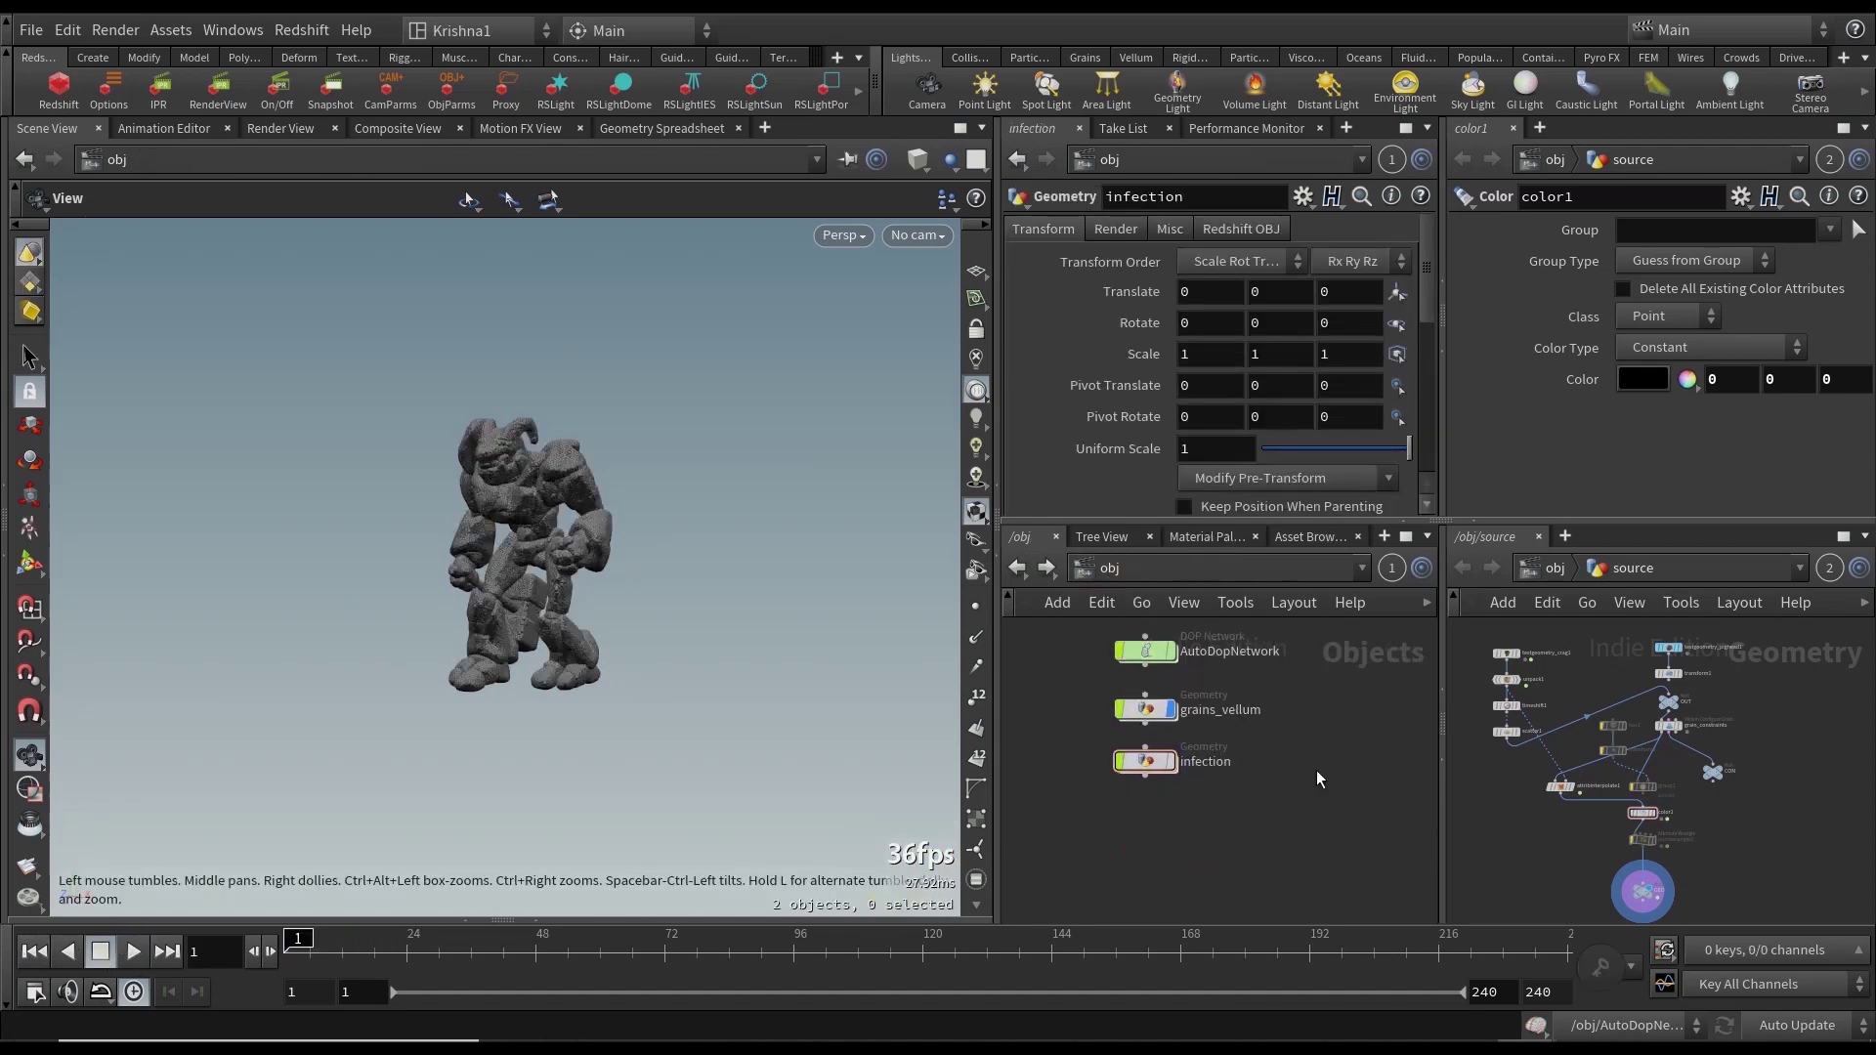
double_click(1151, 760)
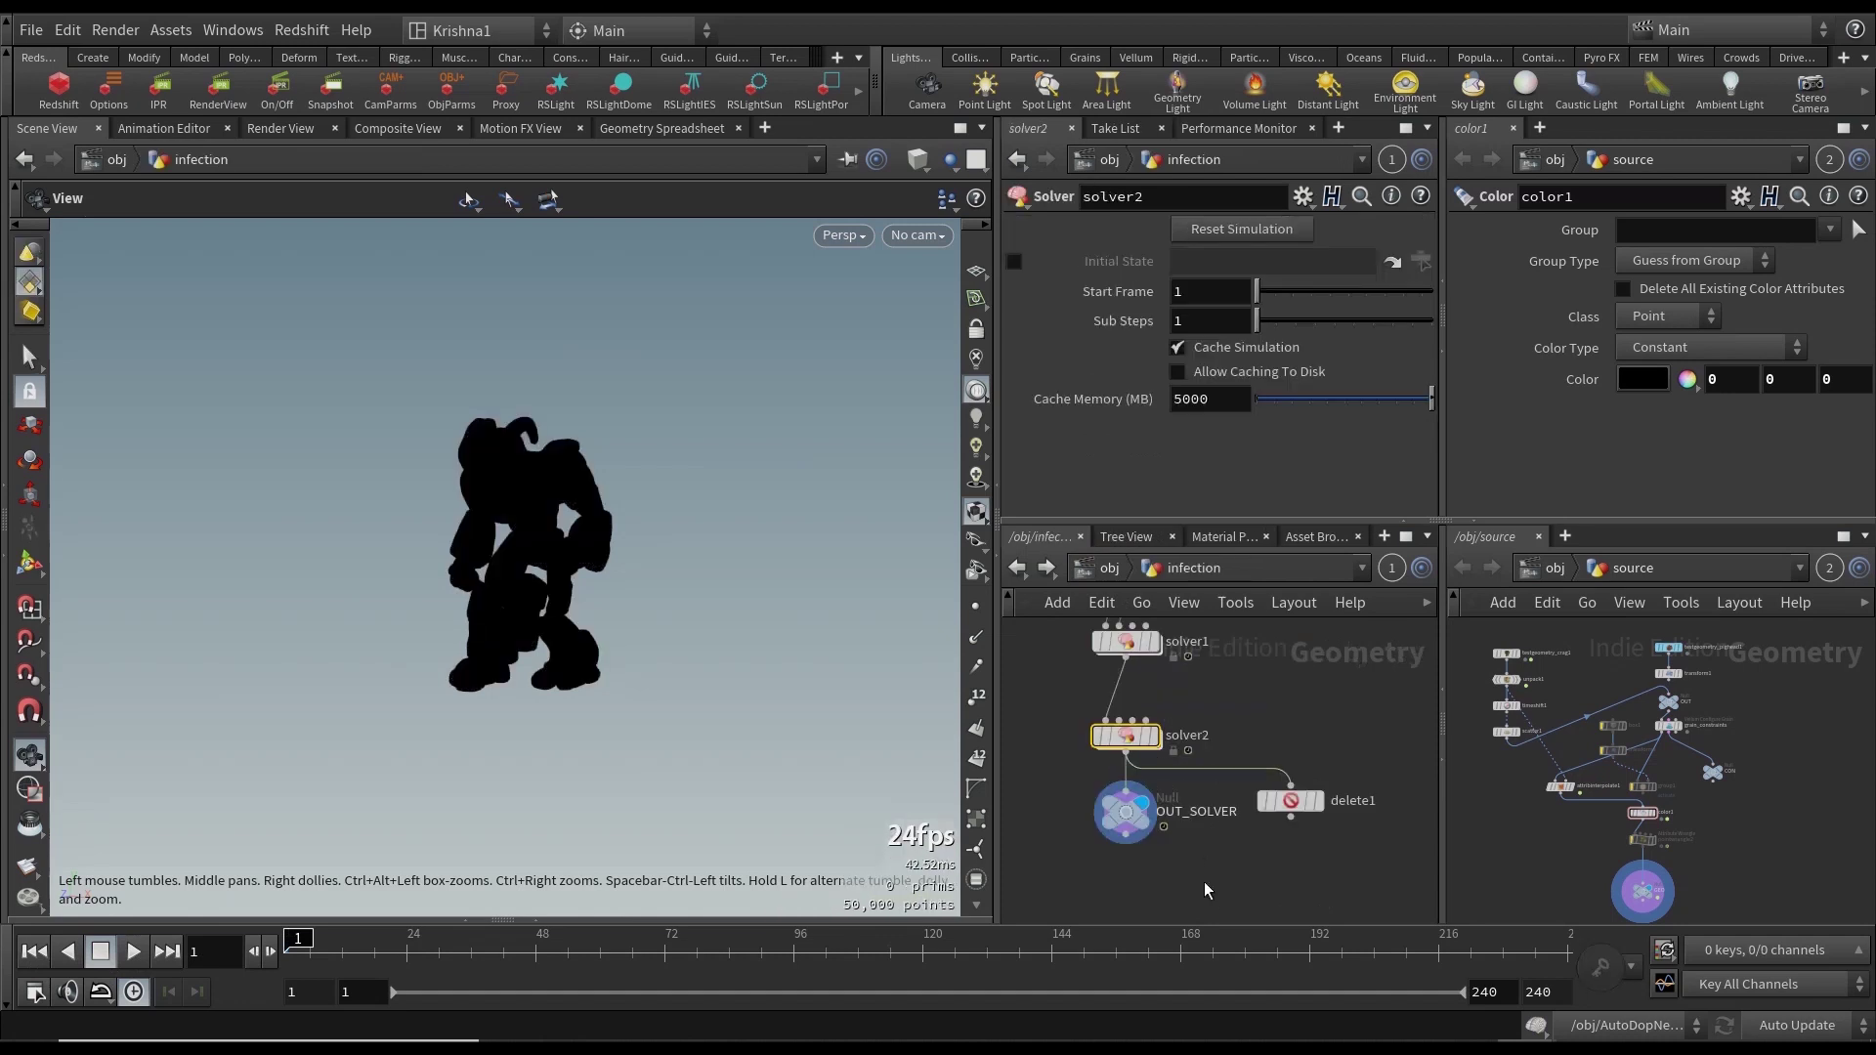
click(1128, 817)
scroll(483, 586, down, 3)
middle_drag(479, 587, 555, 564)
click(133, 951)
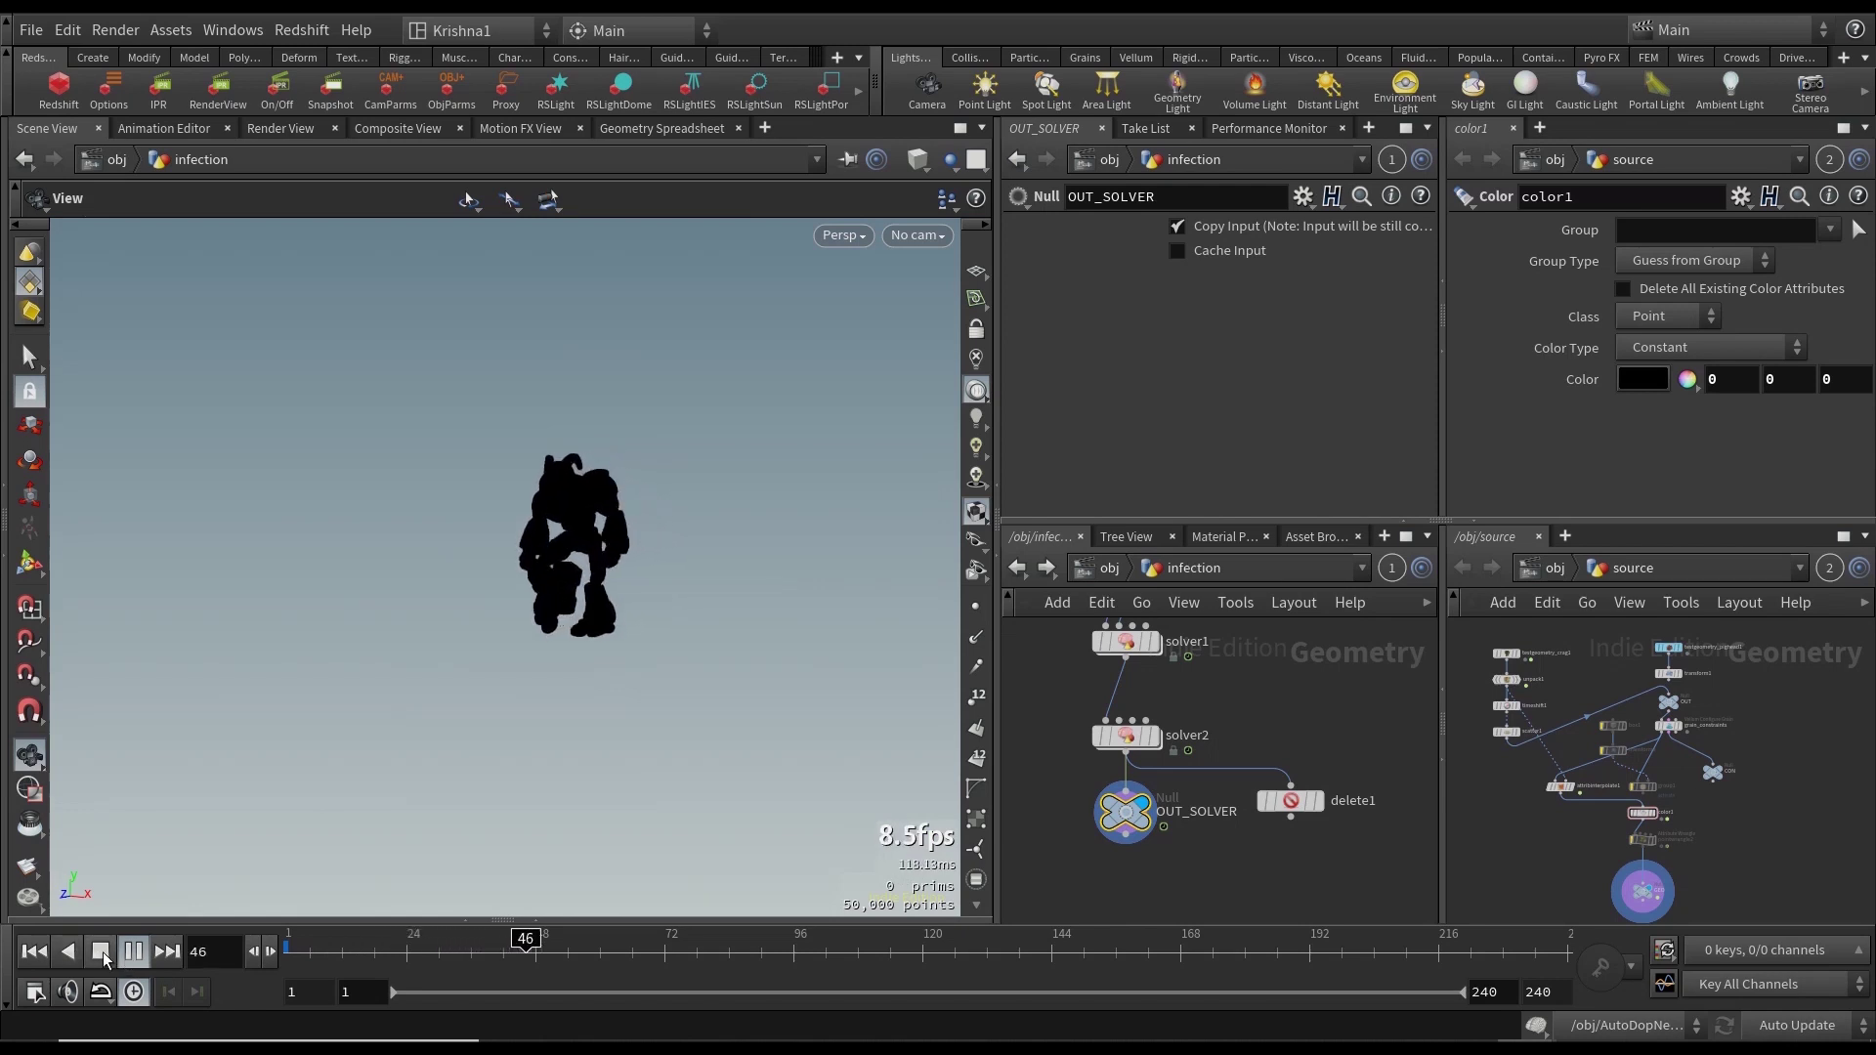
click(101, 951)
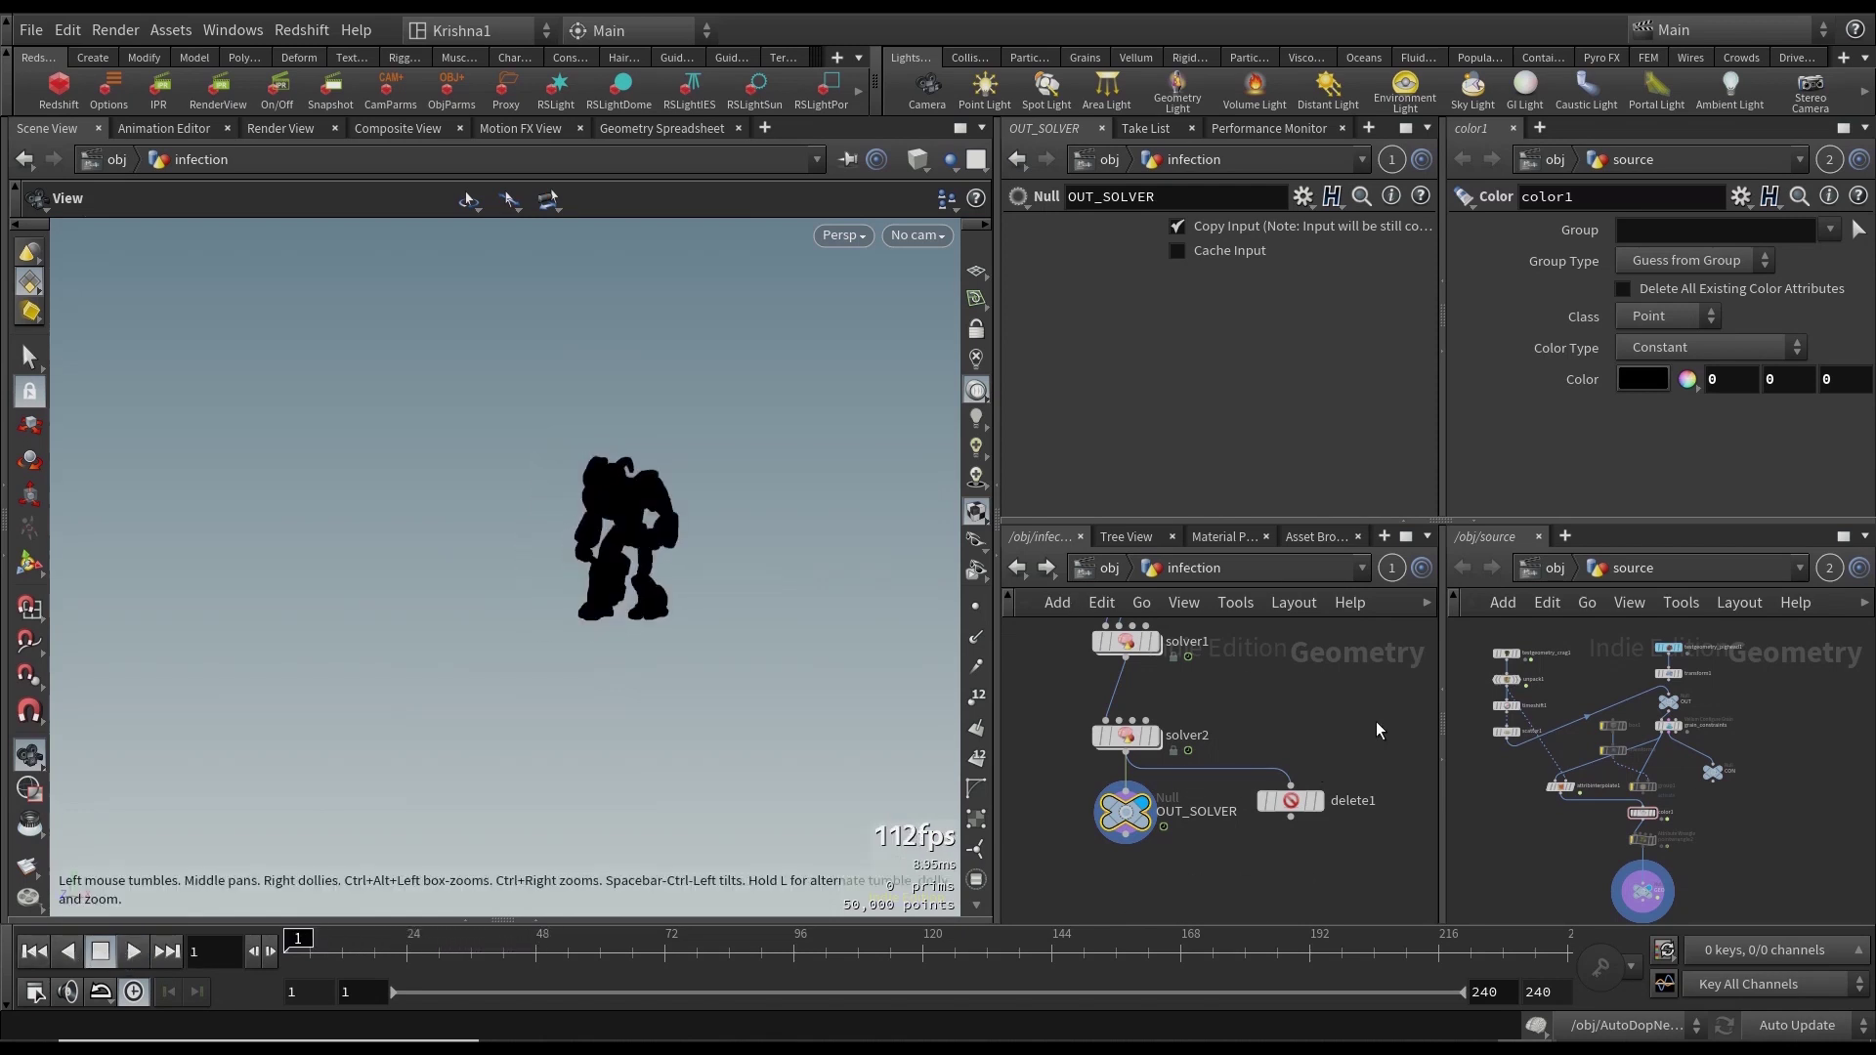
Display transform1's sphere, template object_merge1, and scrub through to frame 240.
scroll(1344, 756, down, 5)
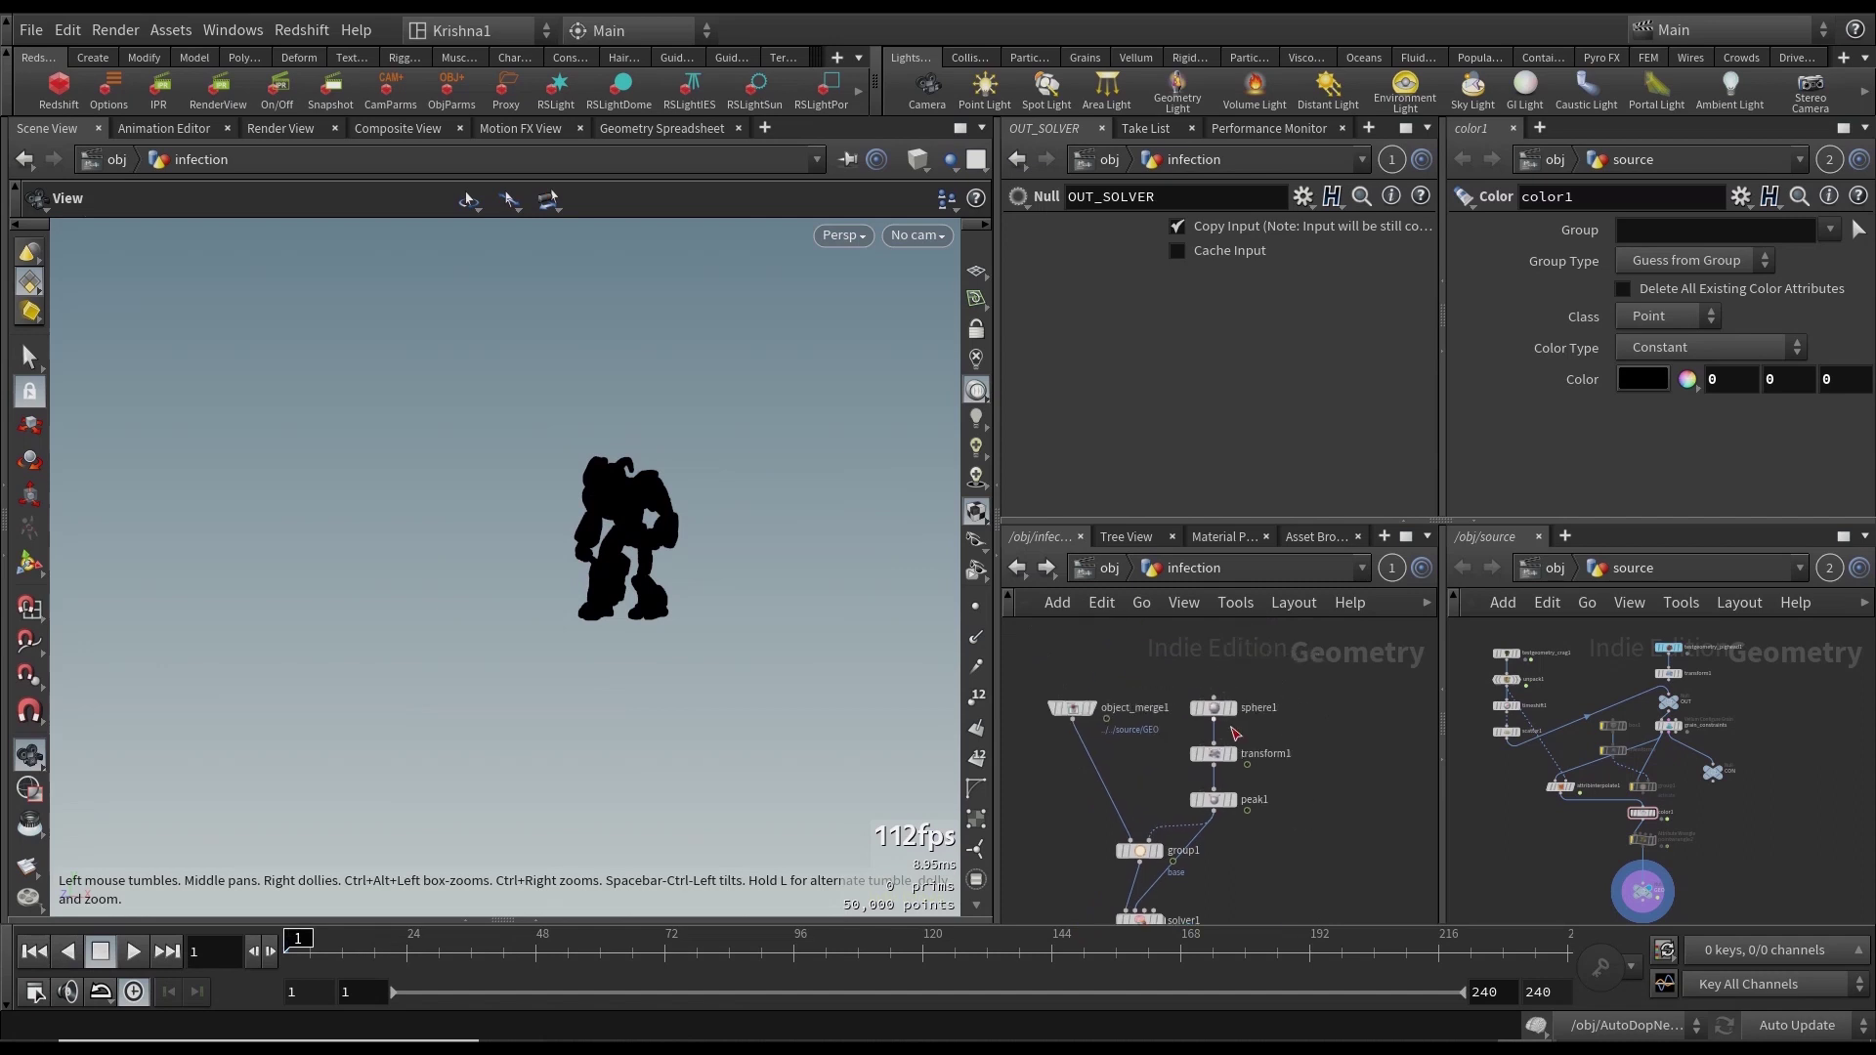
mouse_move(1231, 716)
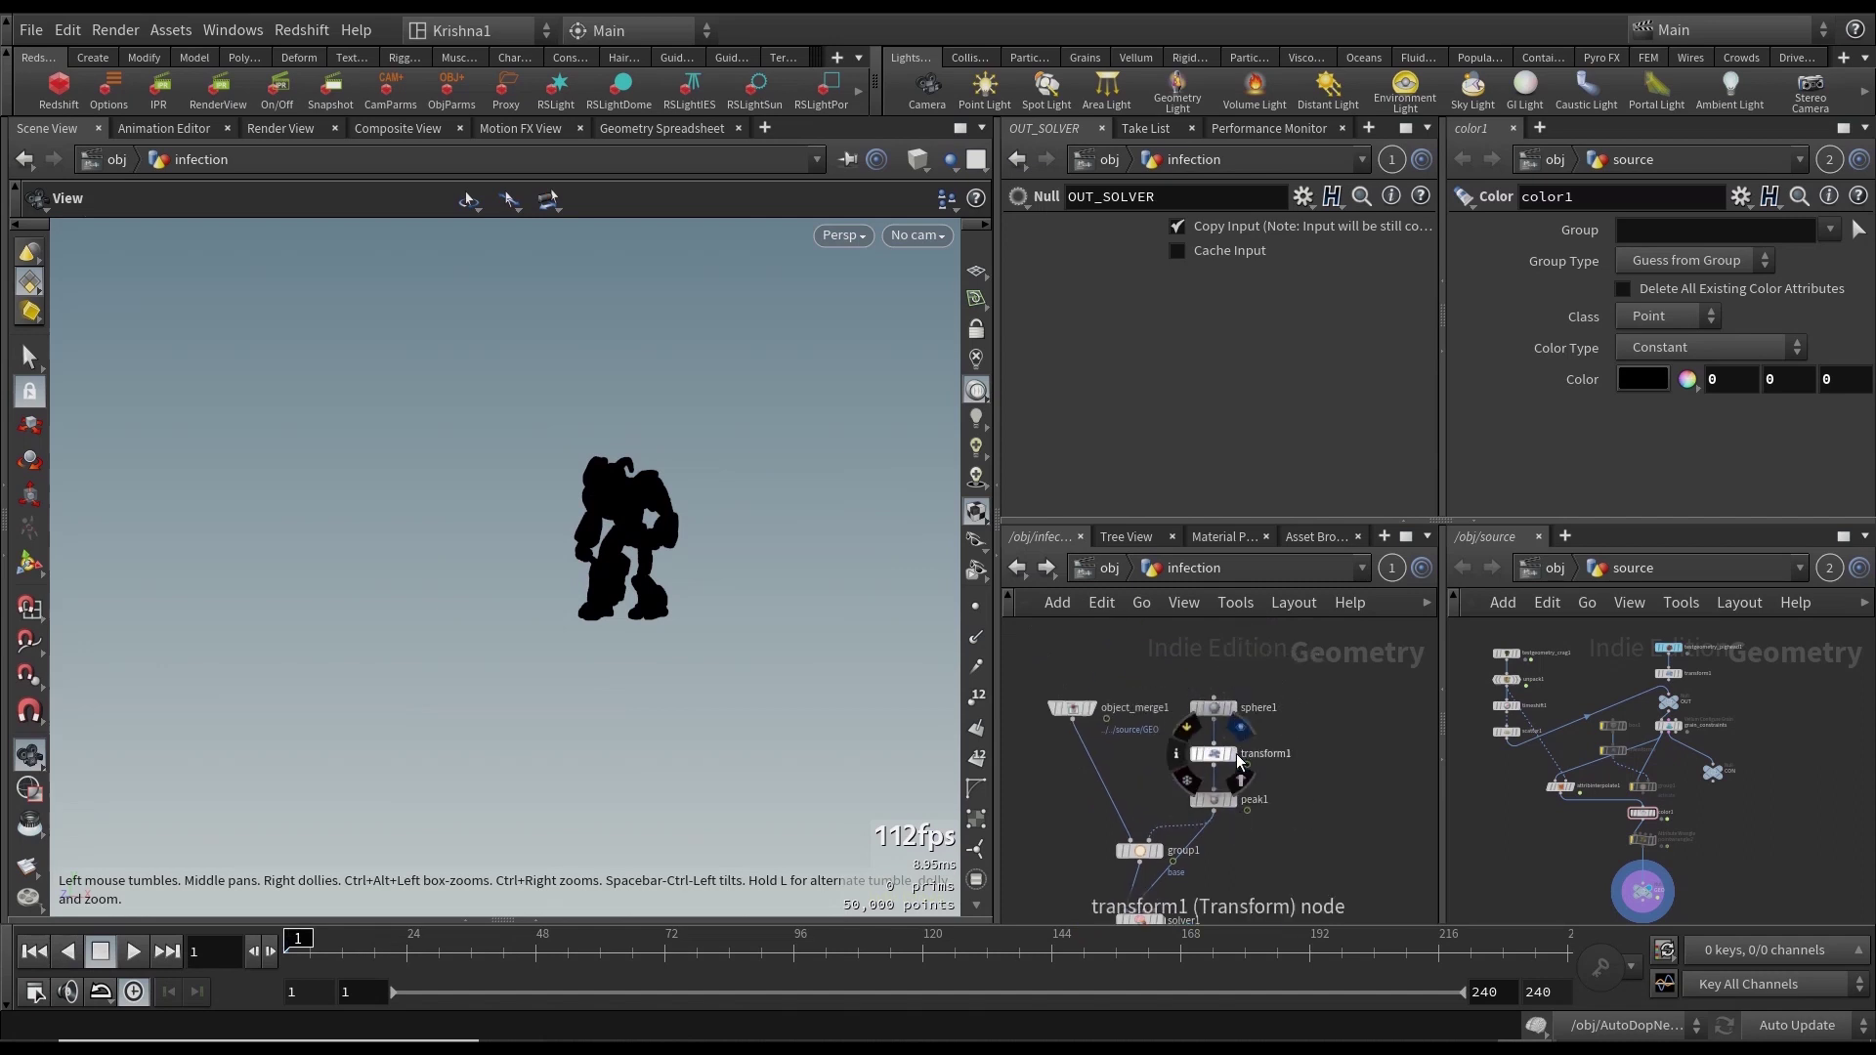
click(1235, 753)
scroll(1310, 758, down, 3)
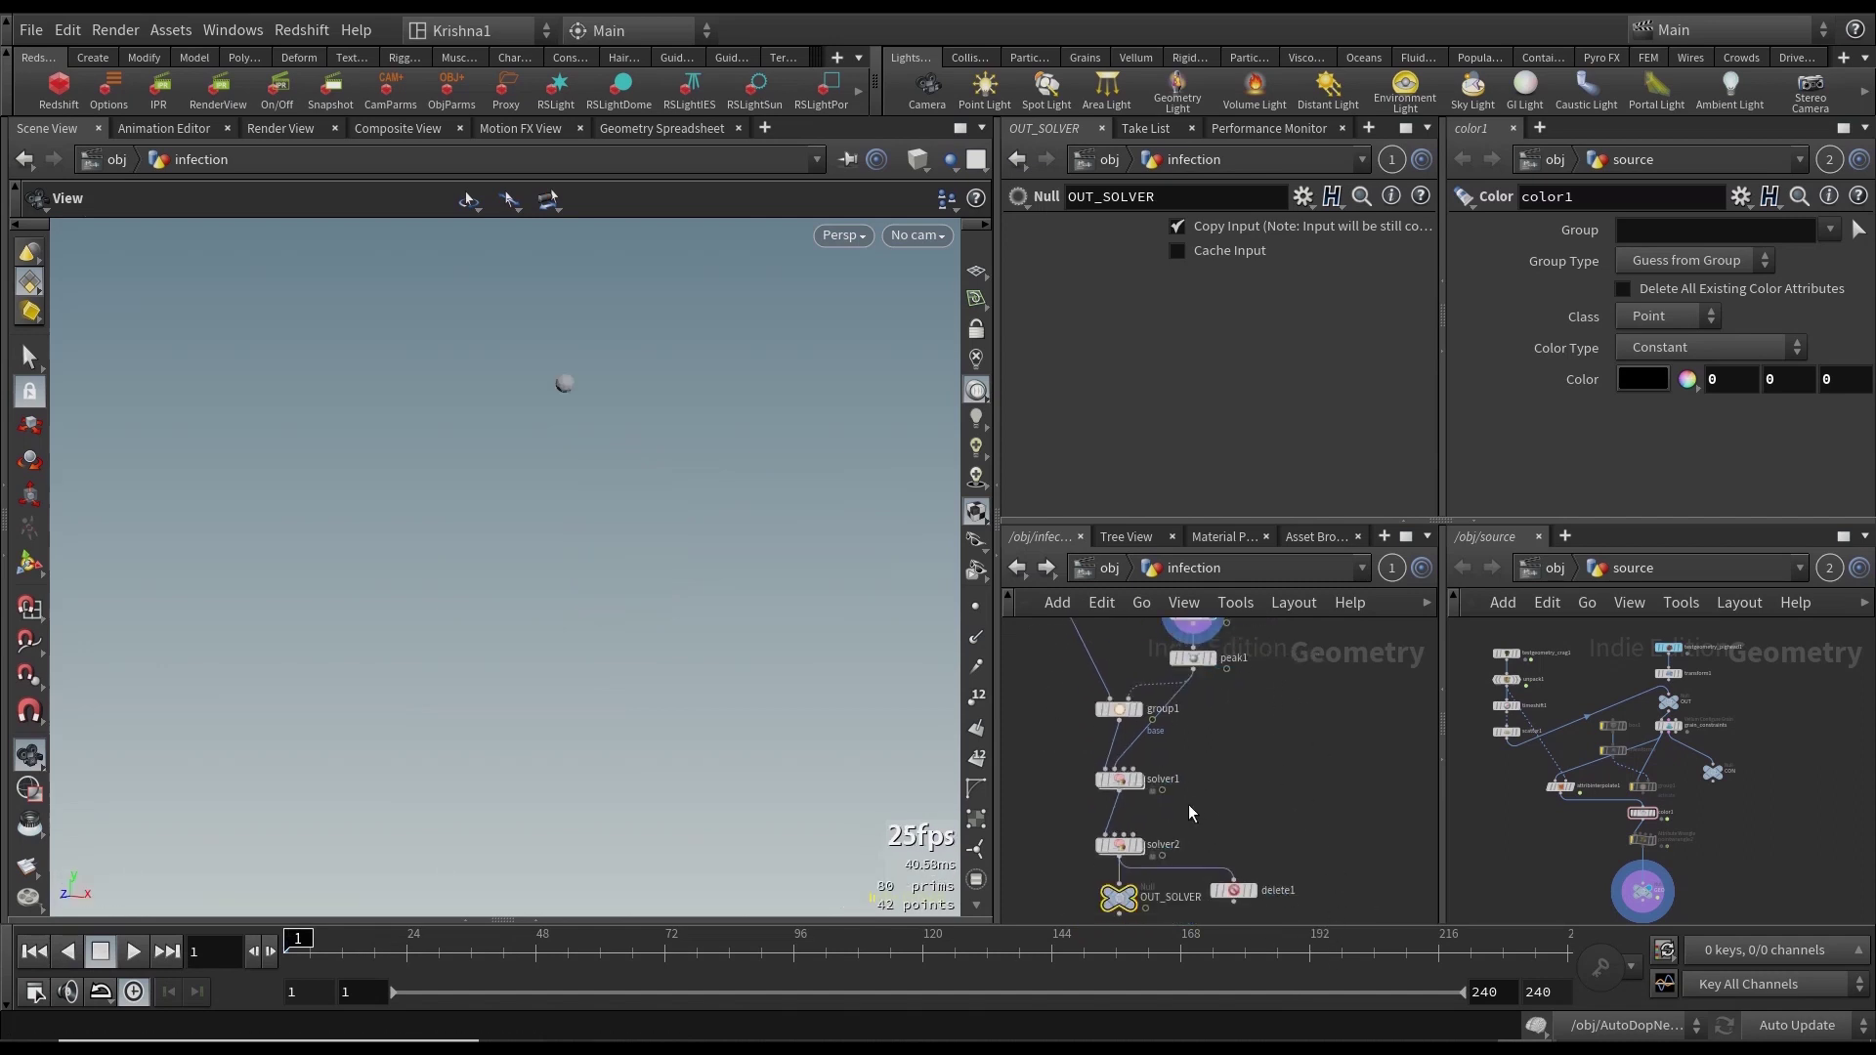
middle_drag(1151, 746, 1175, 852)
mouse_move(1086, 666)
click(1103, 701)
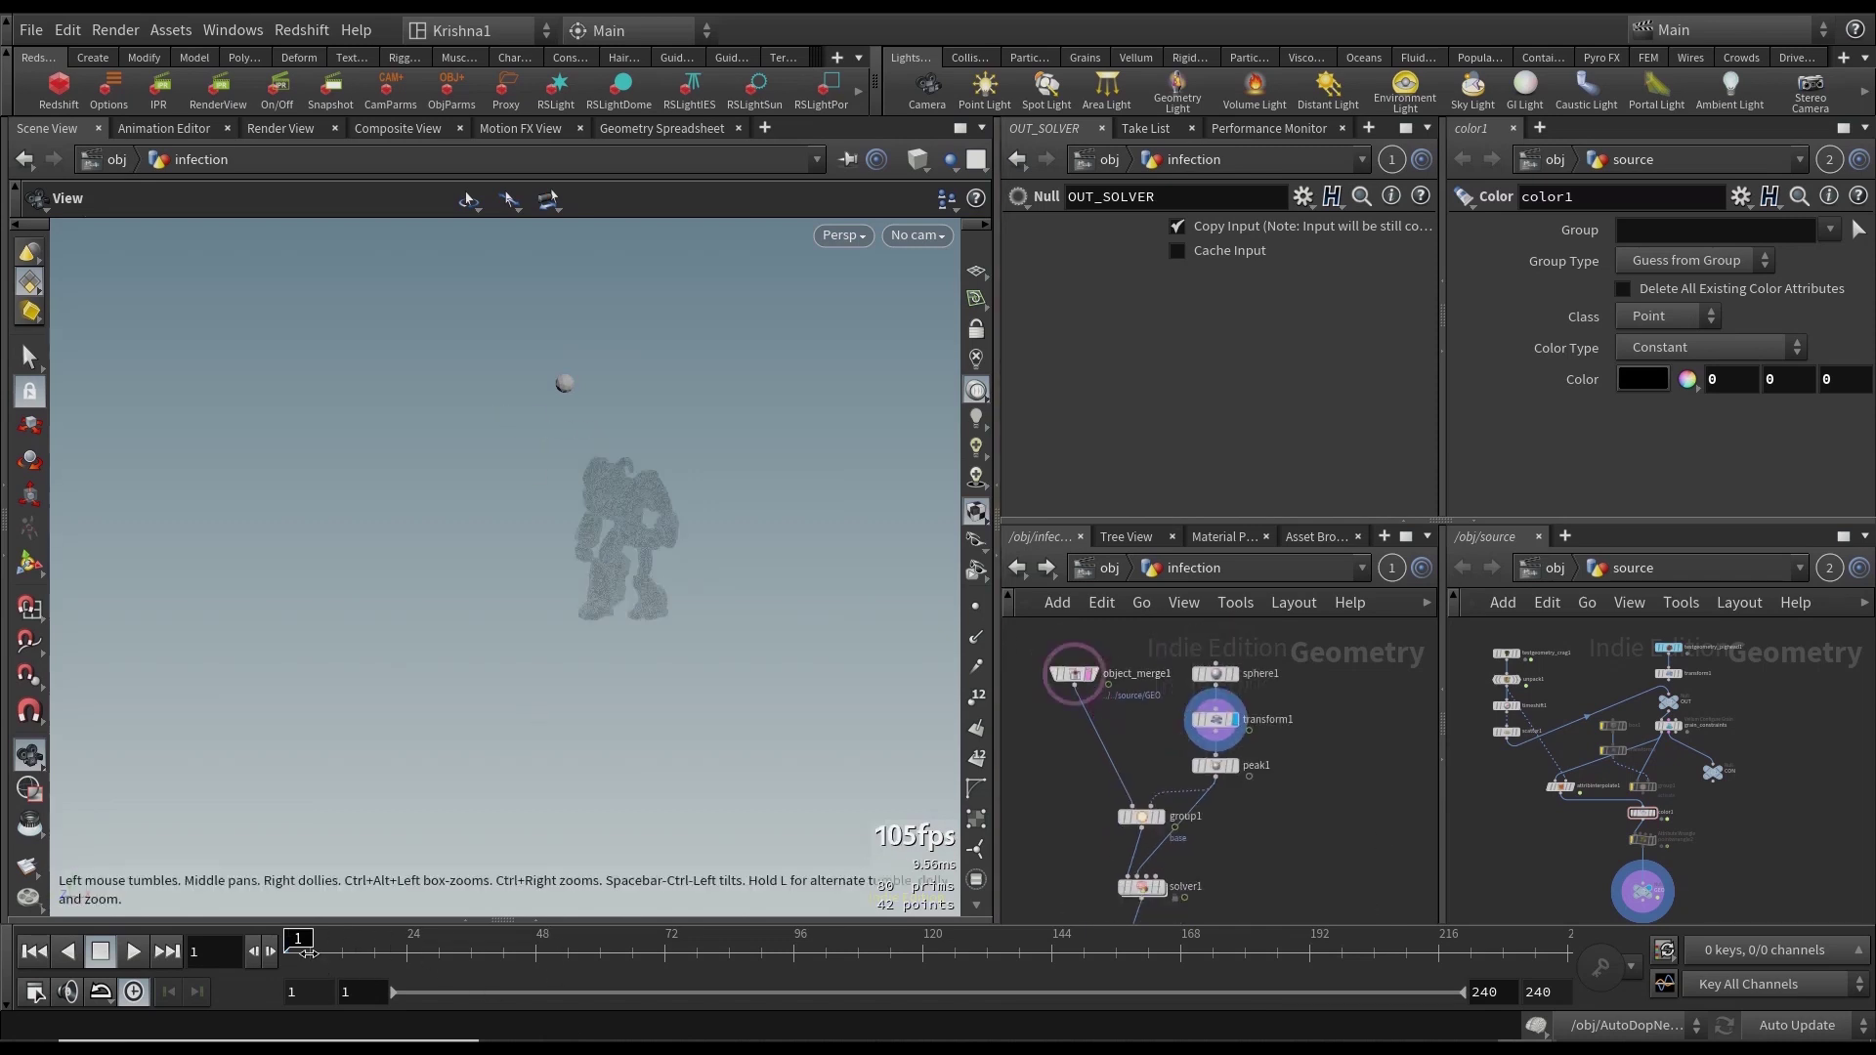
drag(306, 952, 1608, 945)
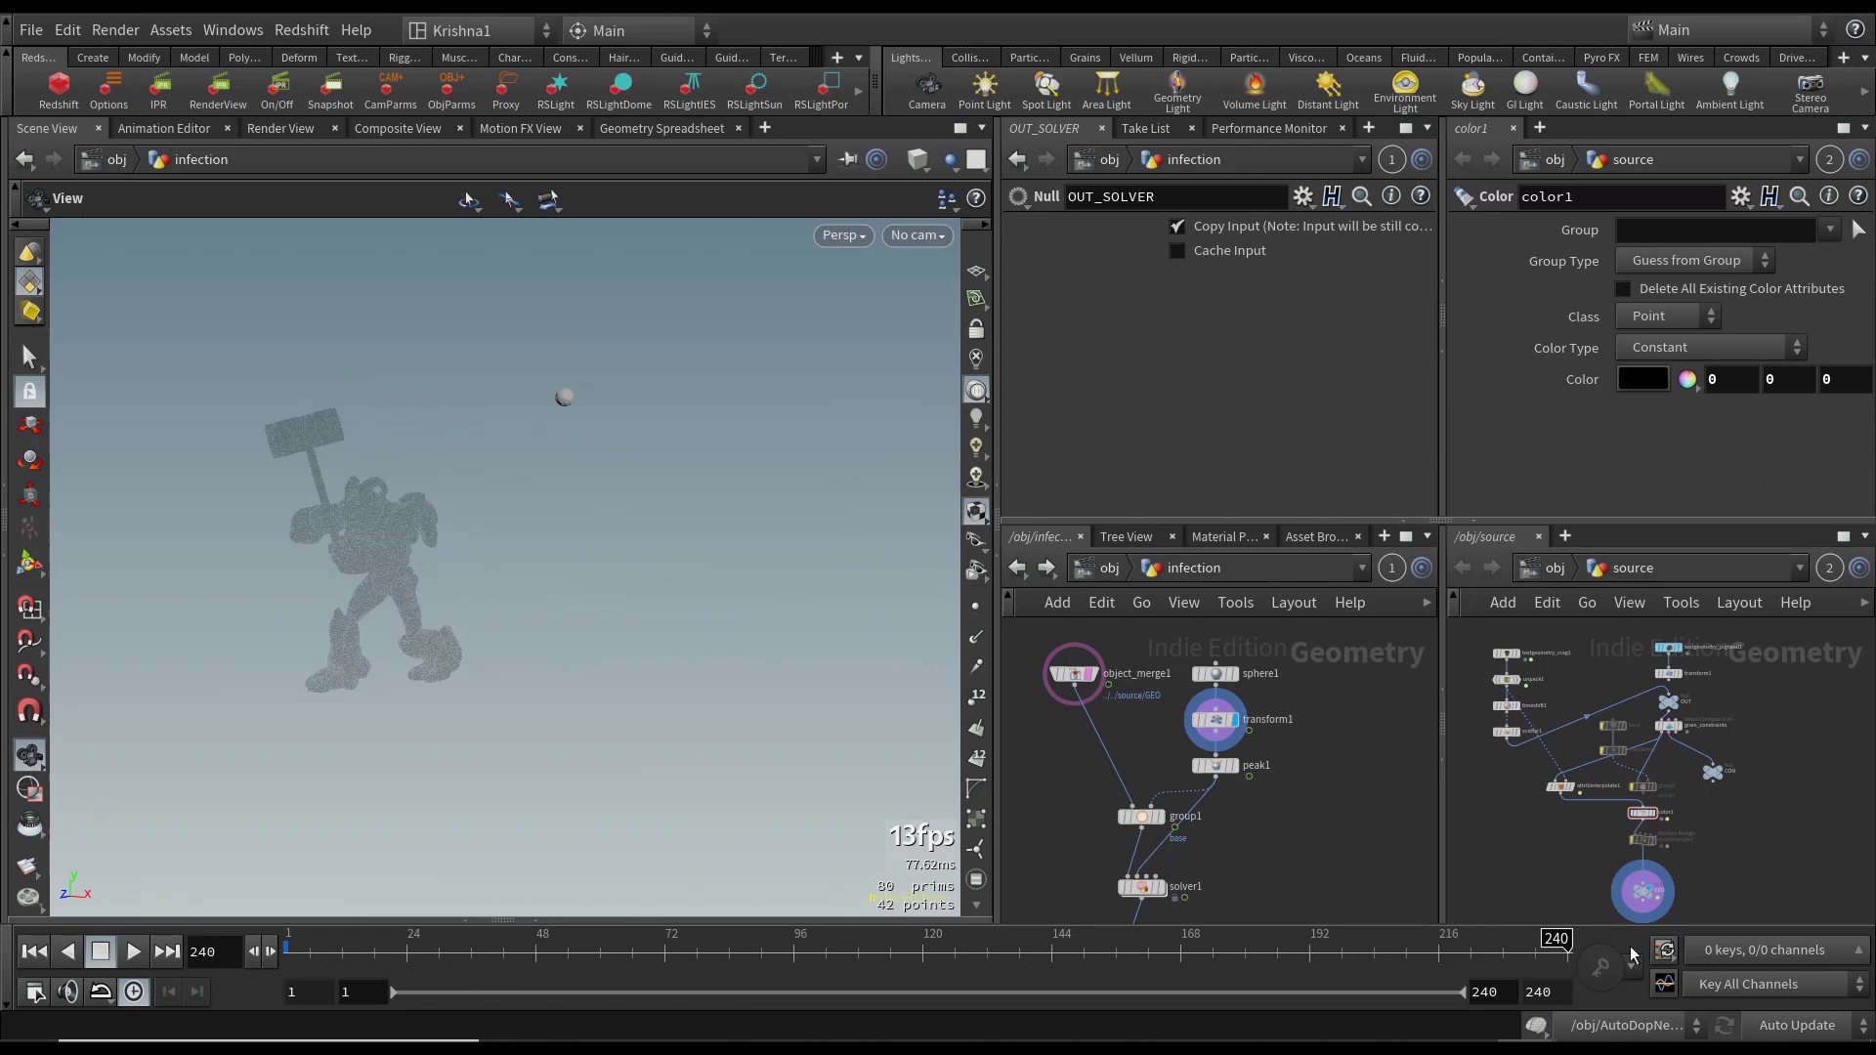
Change the global animation End frame from 240 to 400, then scrub back near frame 233 and orbit the view.
click(34, 994)
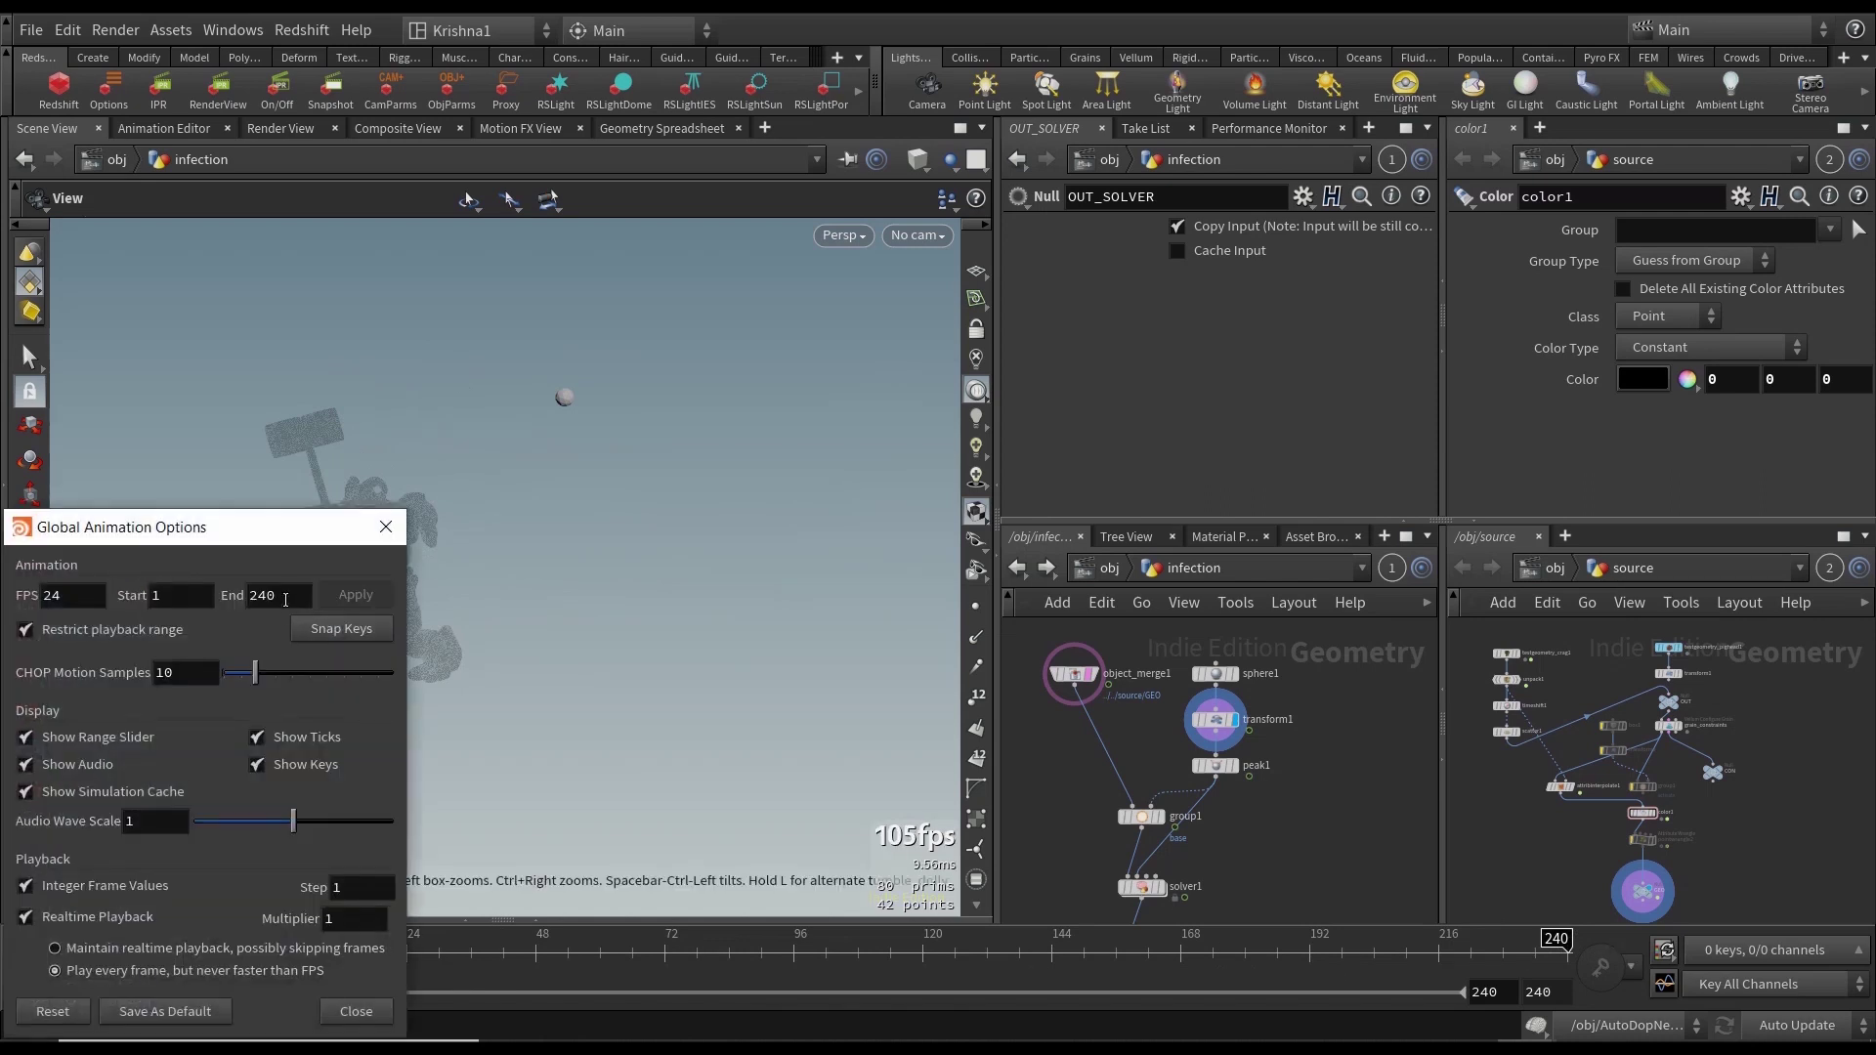
click(285, 595)
text(400)
key(Return)
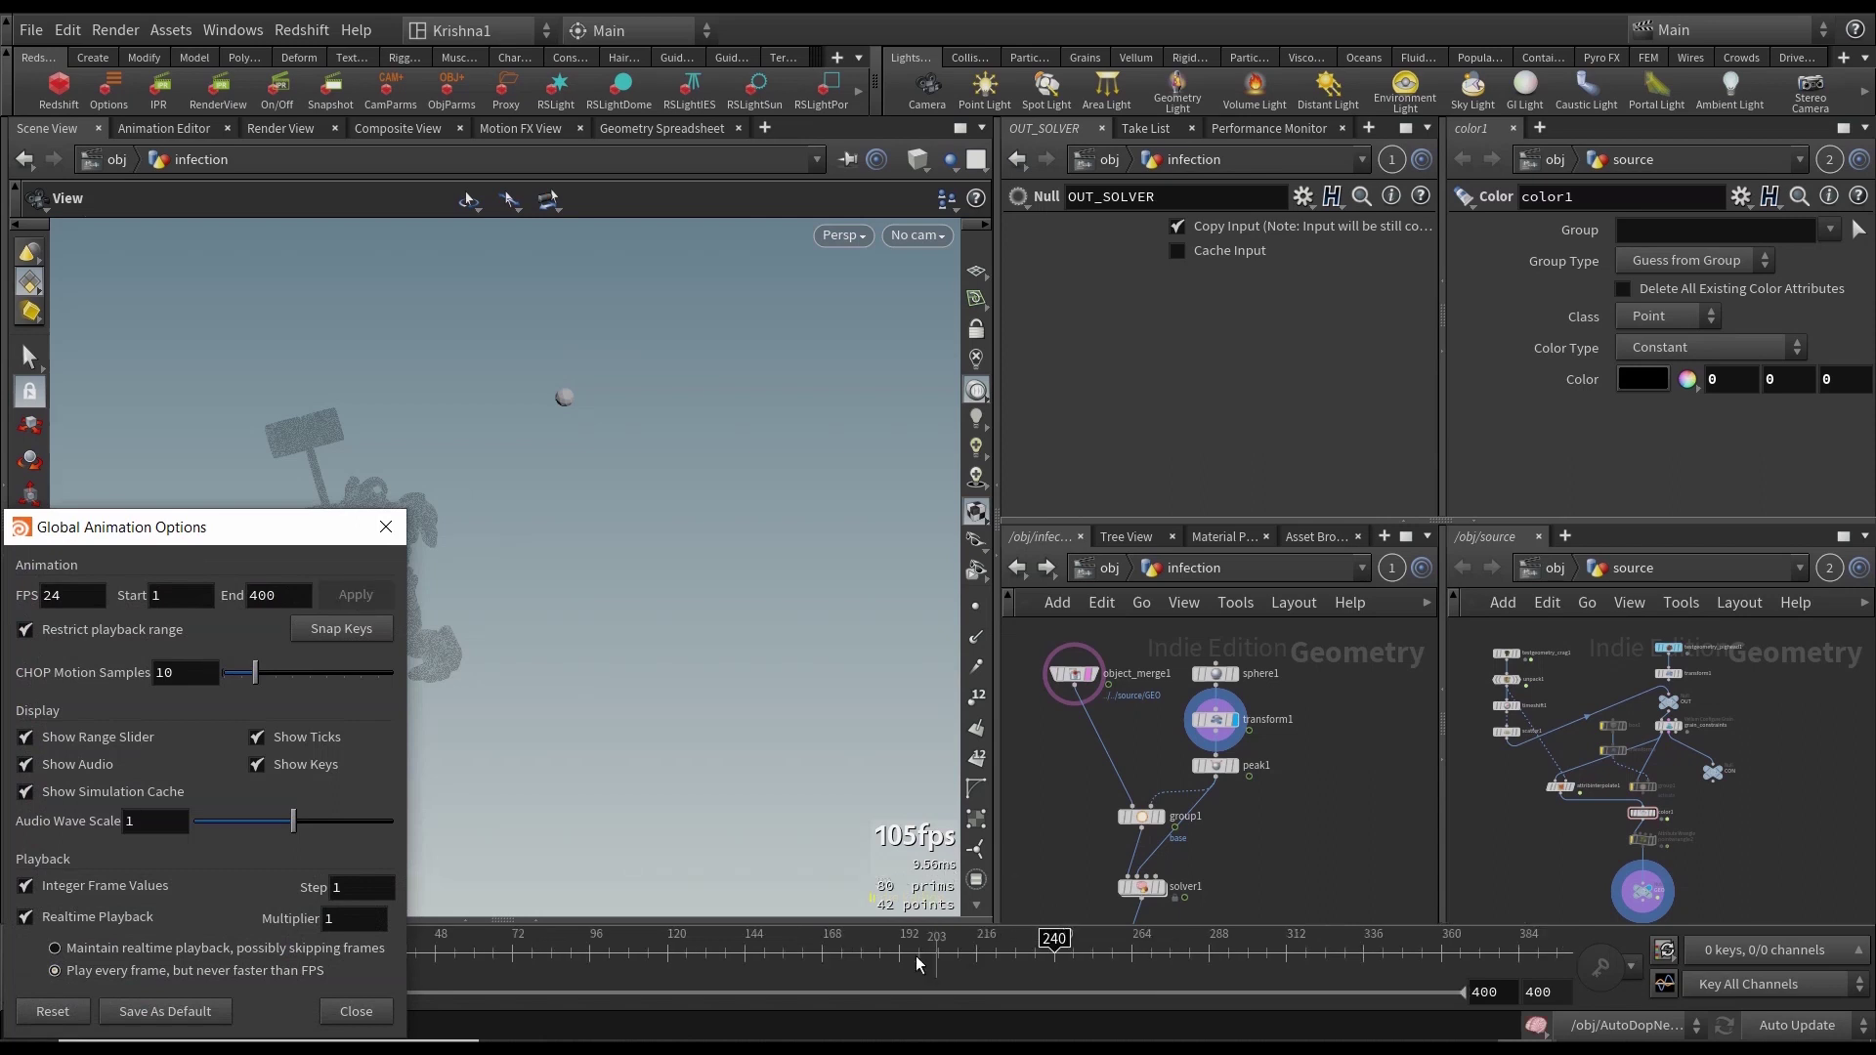
drag(901, 962, 1065, 964)
click(356, 1011)
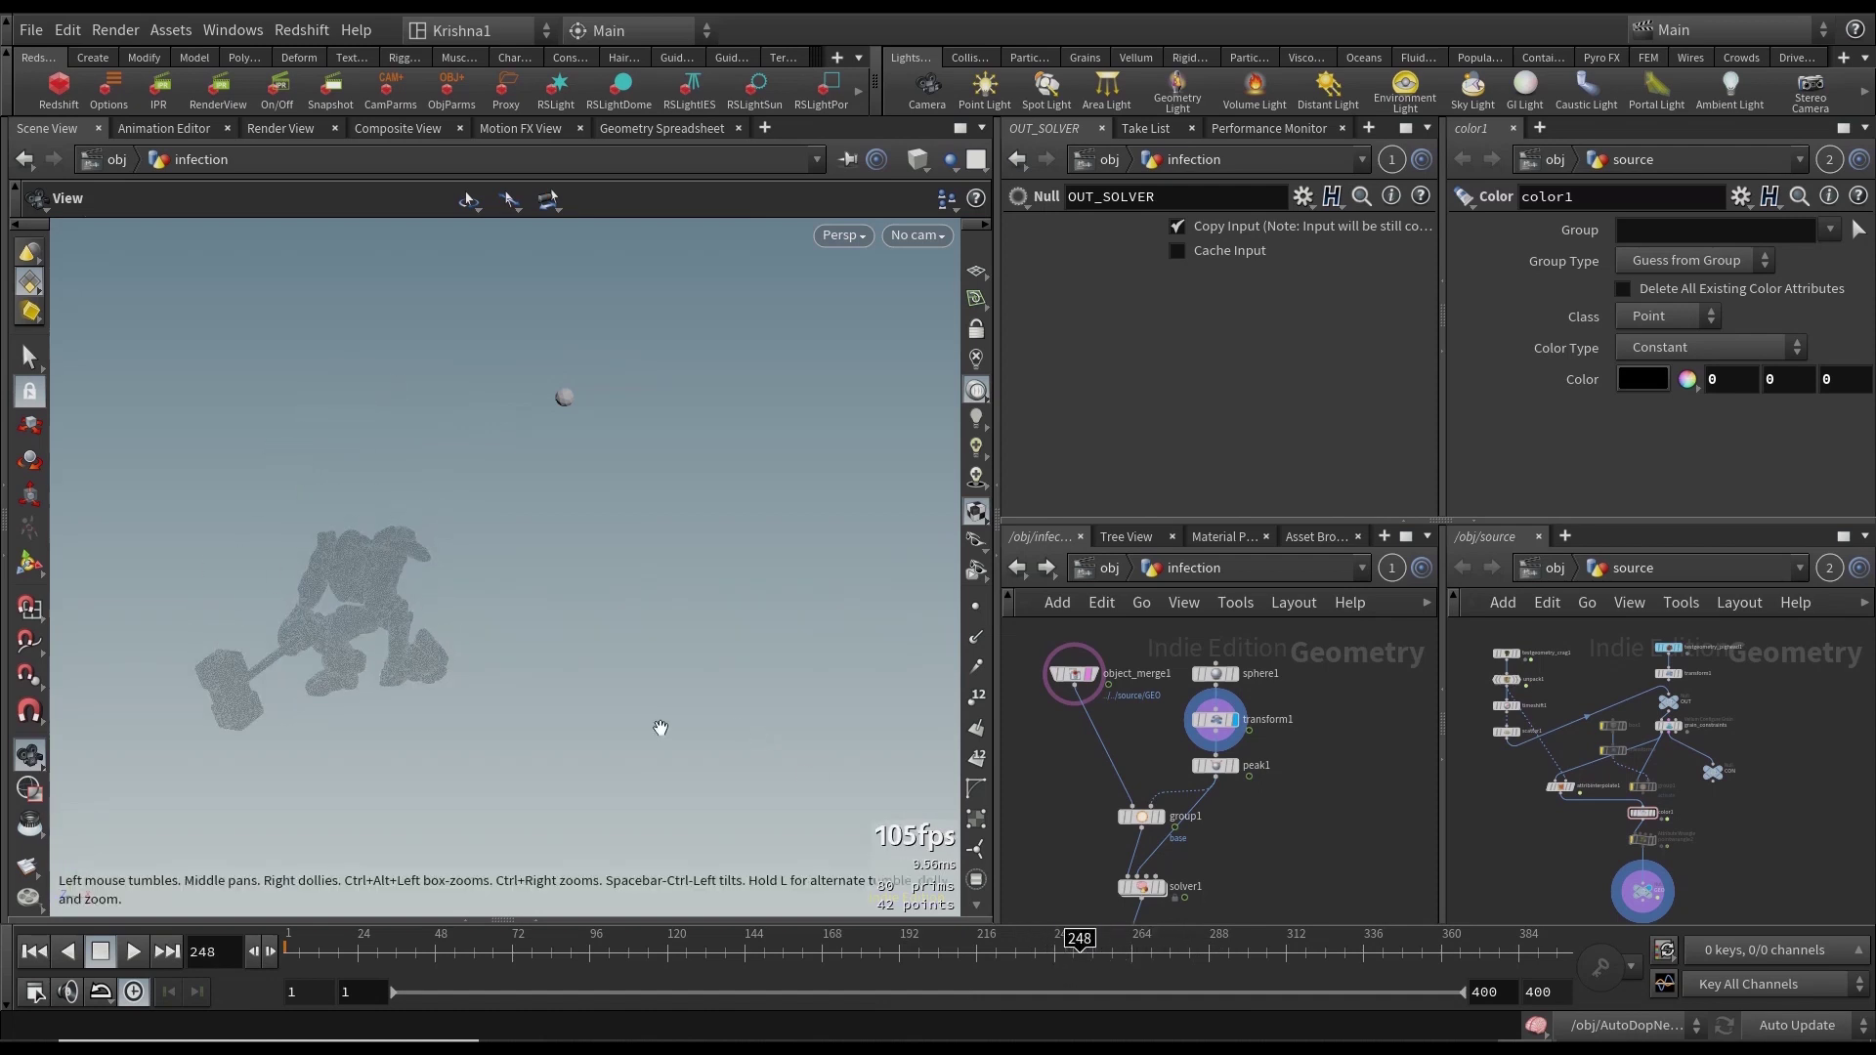
drag(566, 699, 655, 457)
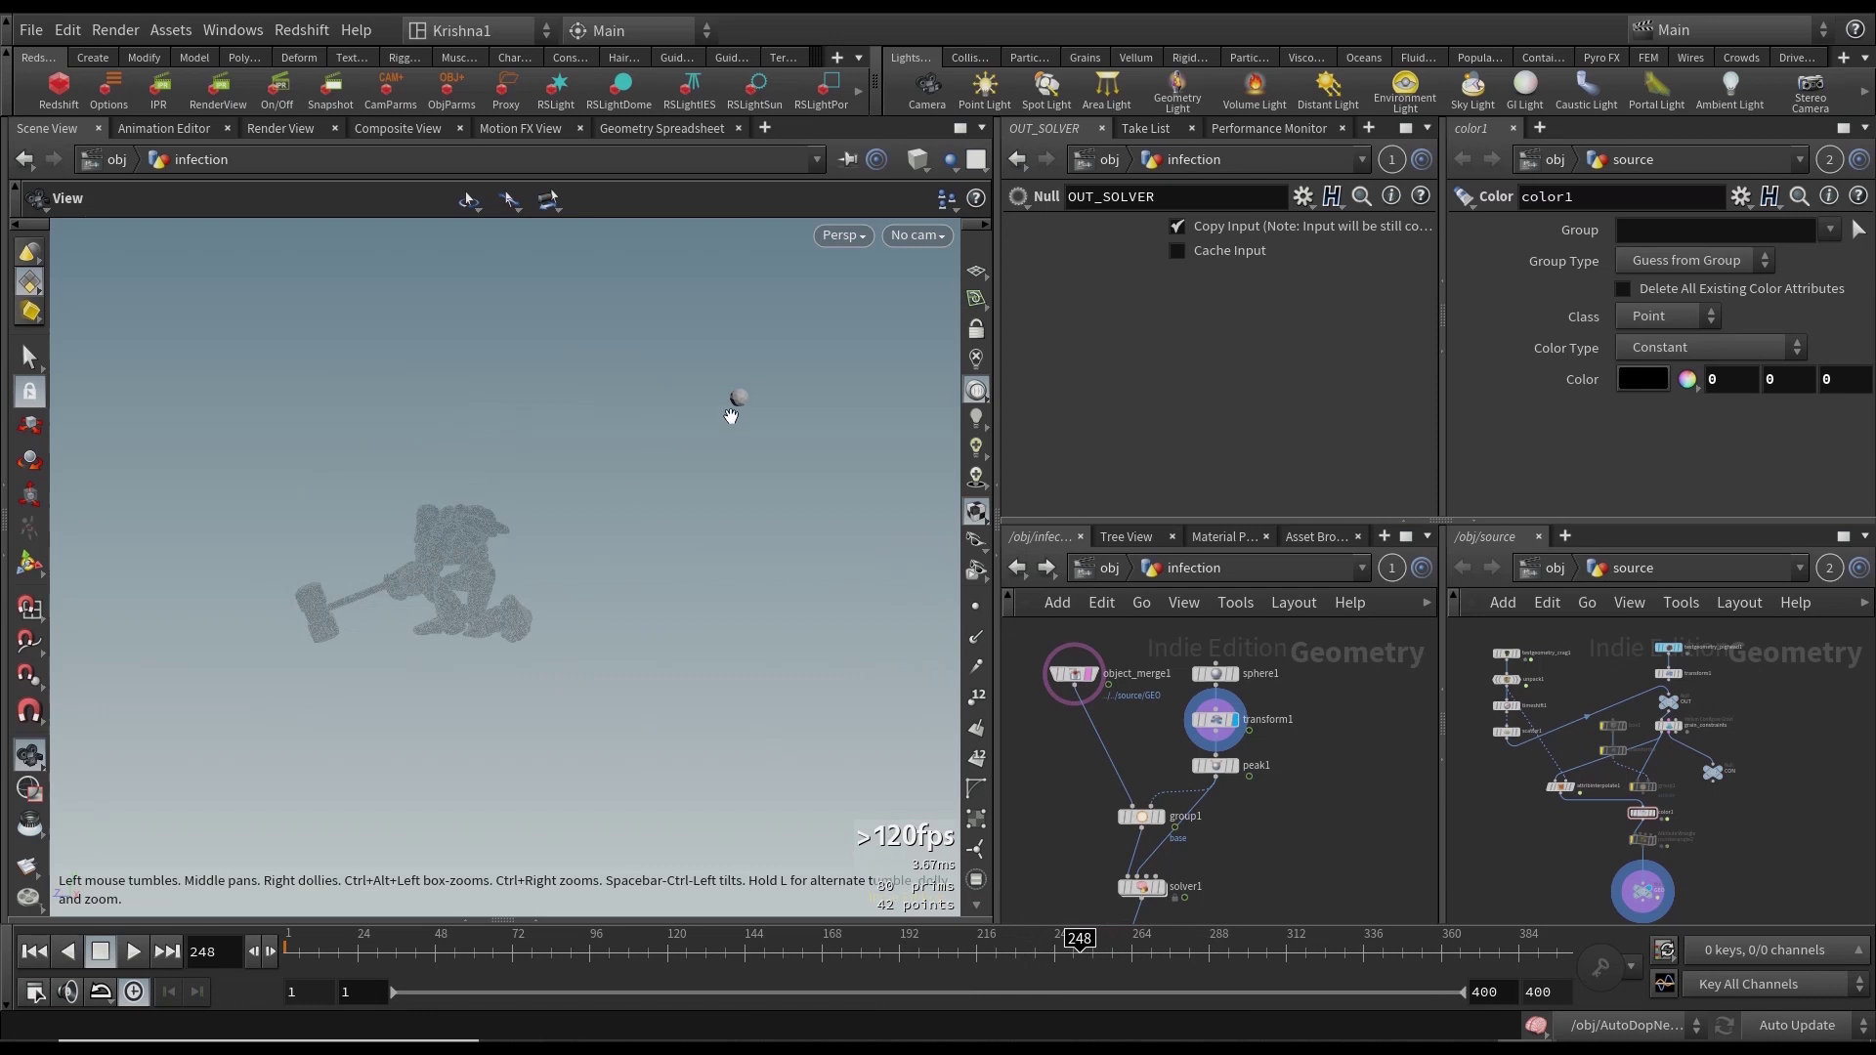
Drag the transform1 sphere down along Y to about 0.047, 0.032, 5.71, then bring up its Translate channel menu.
click(1216, 720)
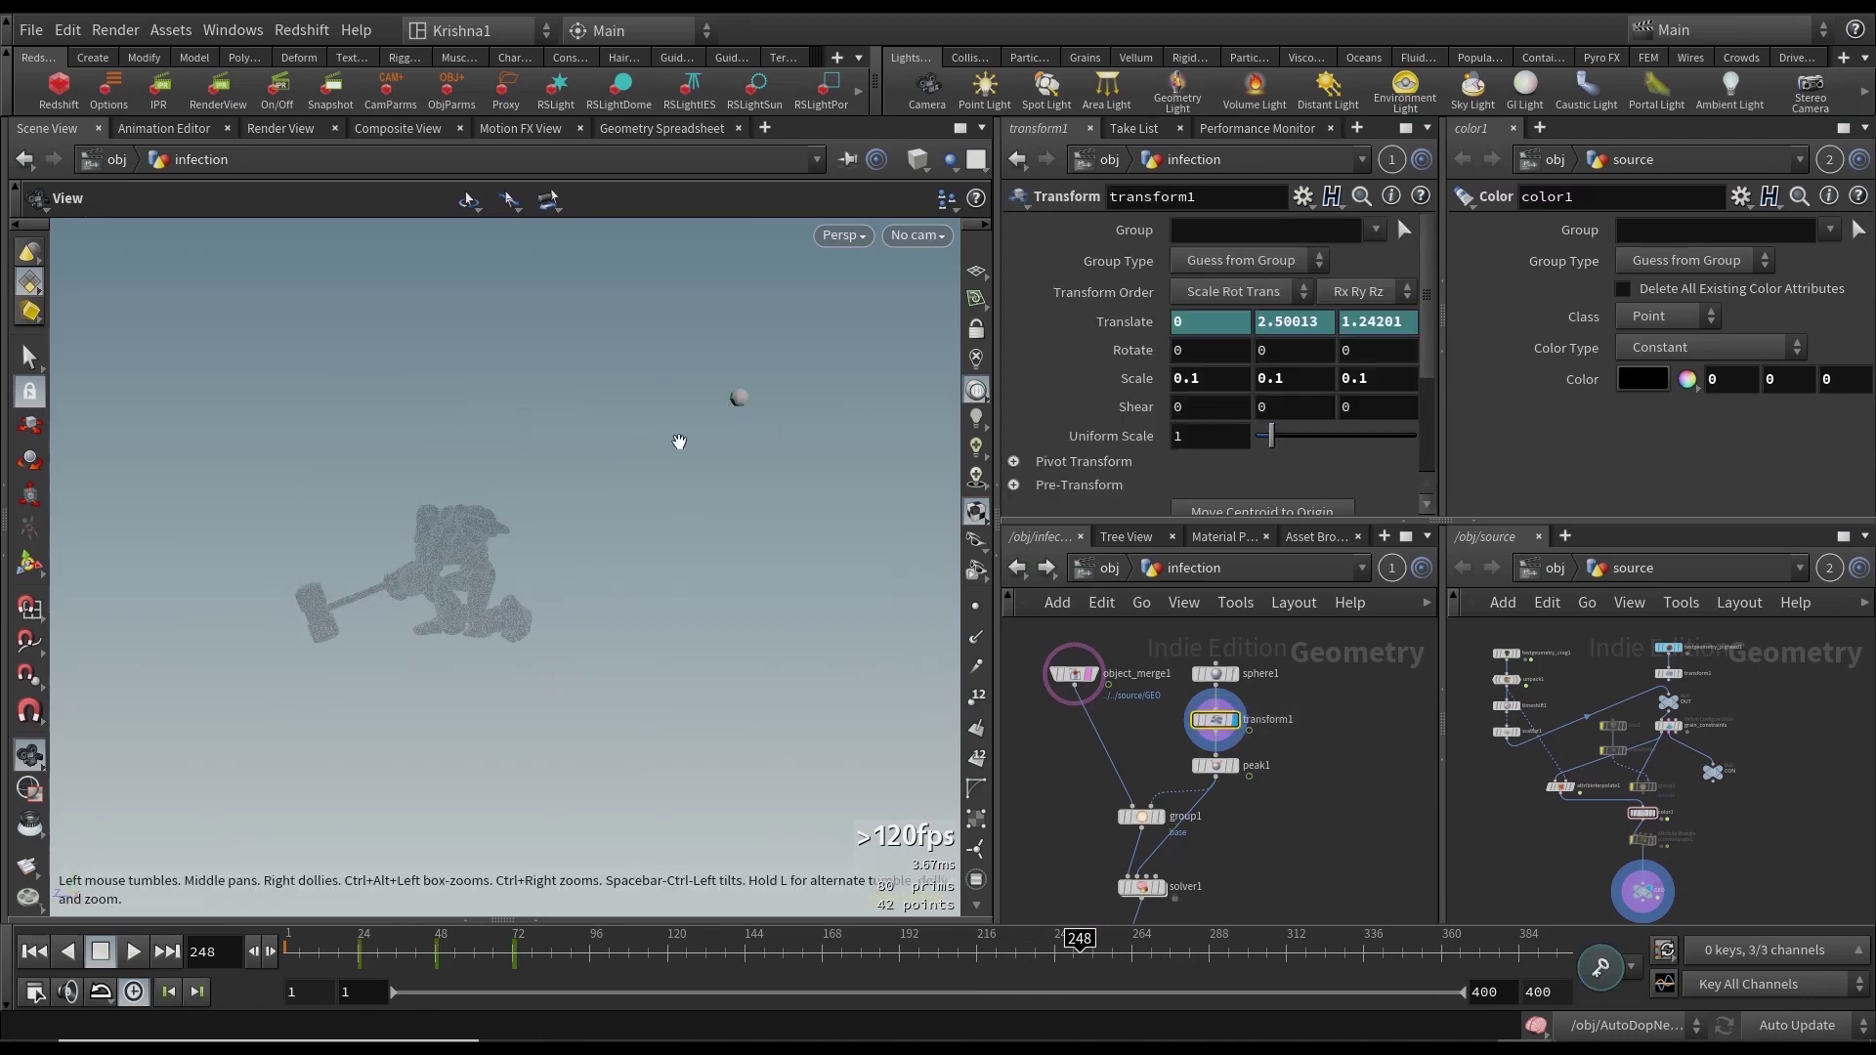
key(Return)
drag(696, 453, 242, 475)
drag(308, 344, 314, 574)
key(space)
drag(386, 661, 453, 493)
key(f)
key(Escape)
drag(647, 629, 574, 577)
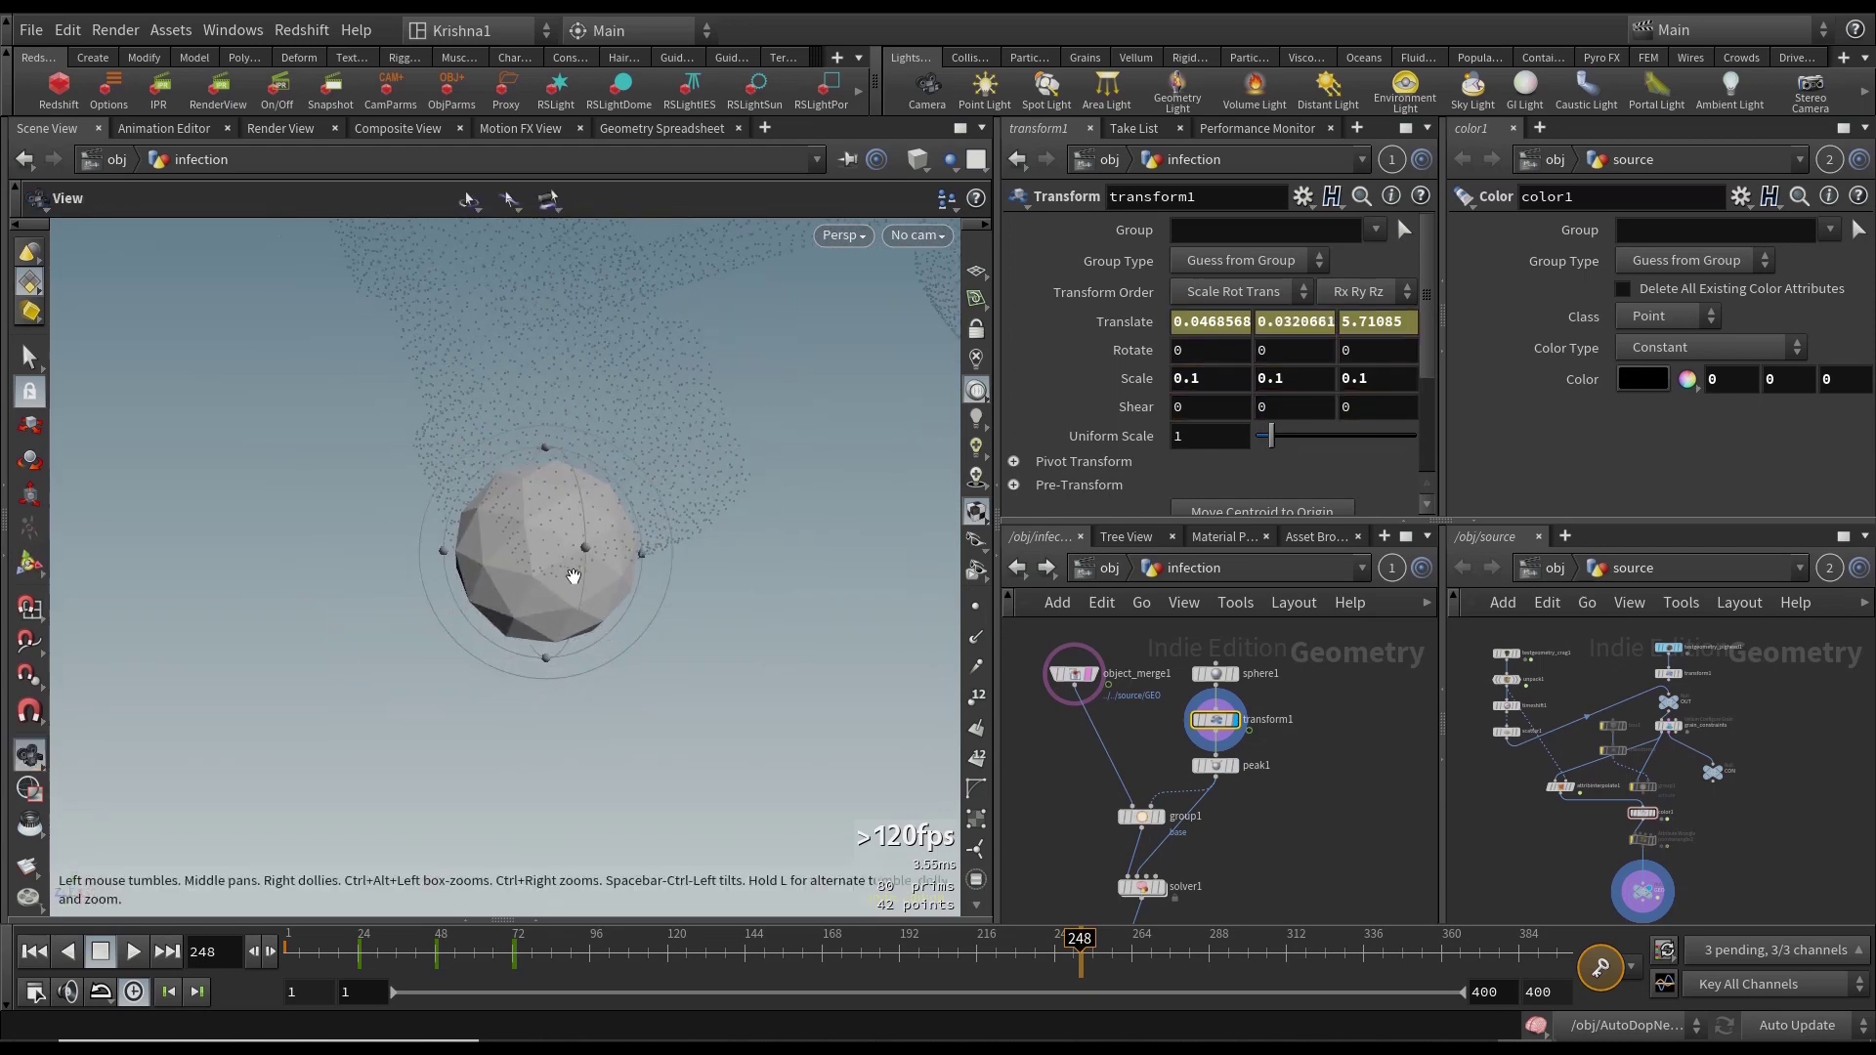
right_click(1133, 322)
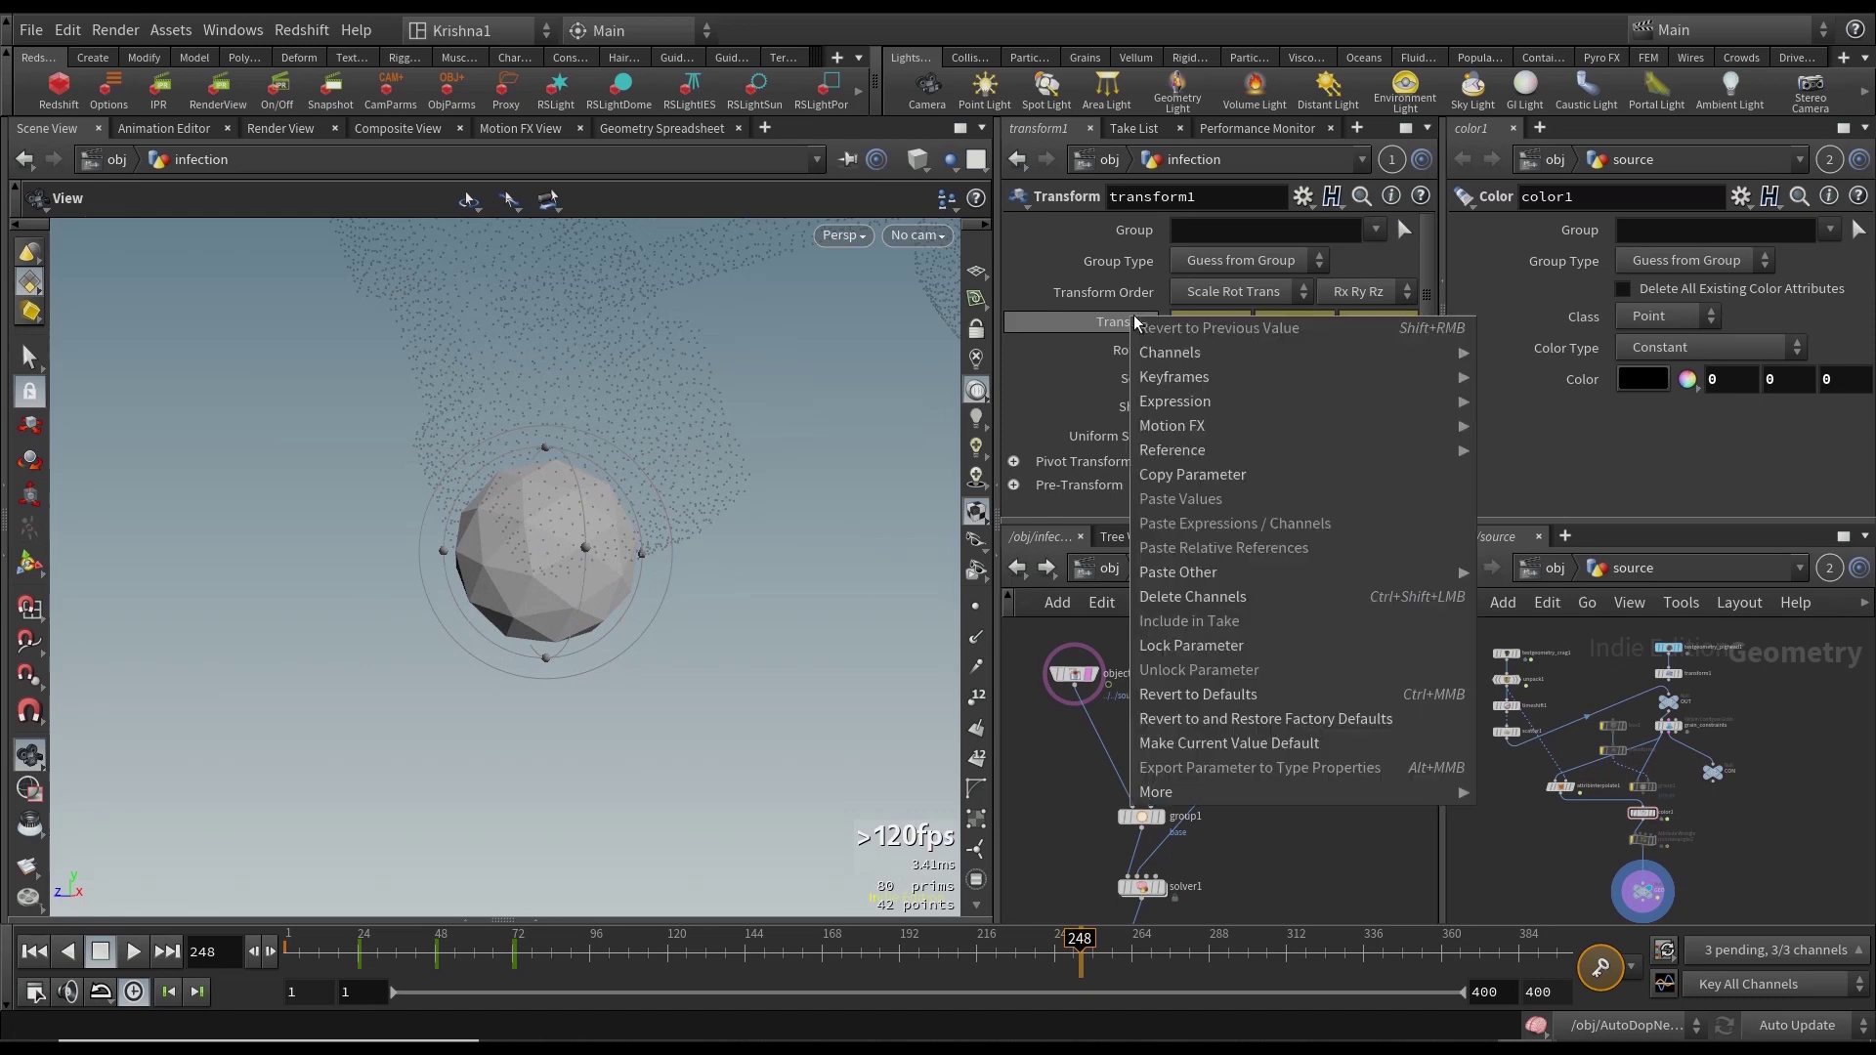
Delete the sphere's Translate keyframes and return to frame 1.
click(1214, 599)
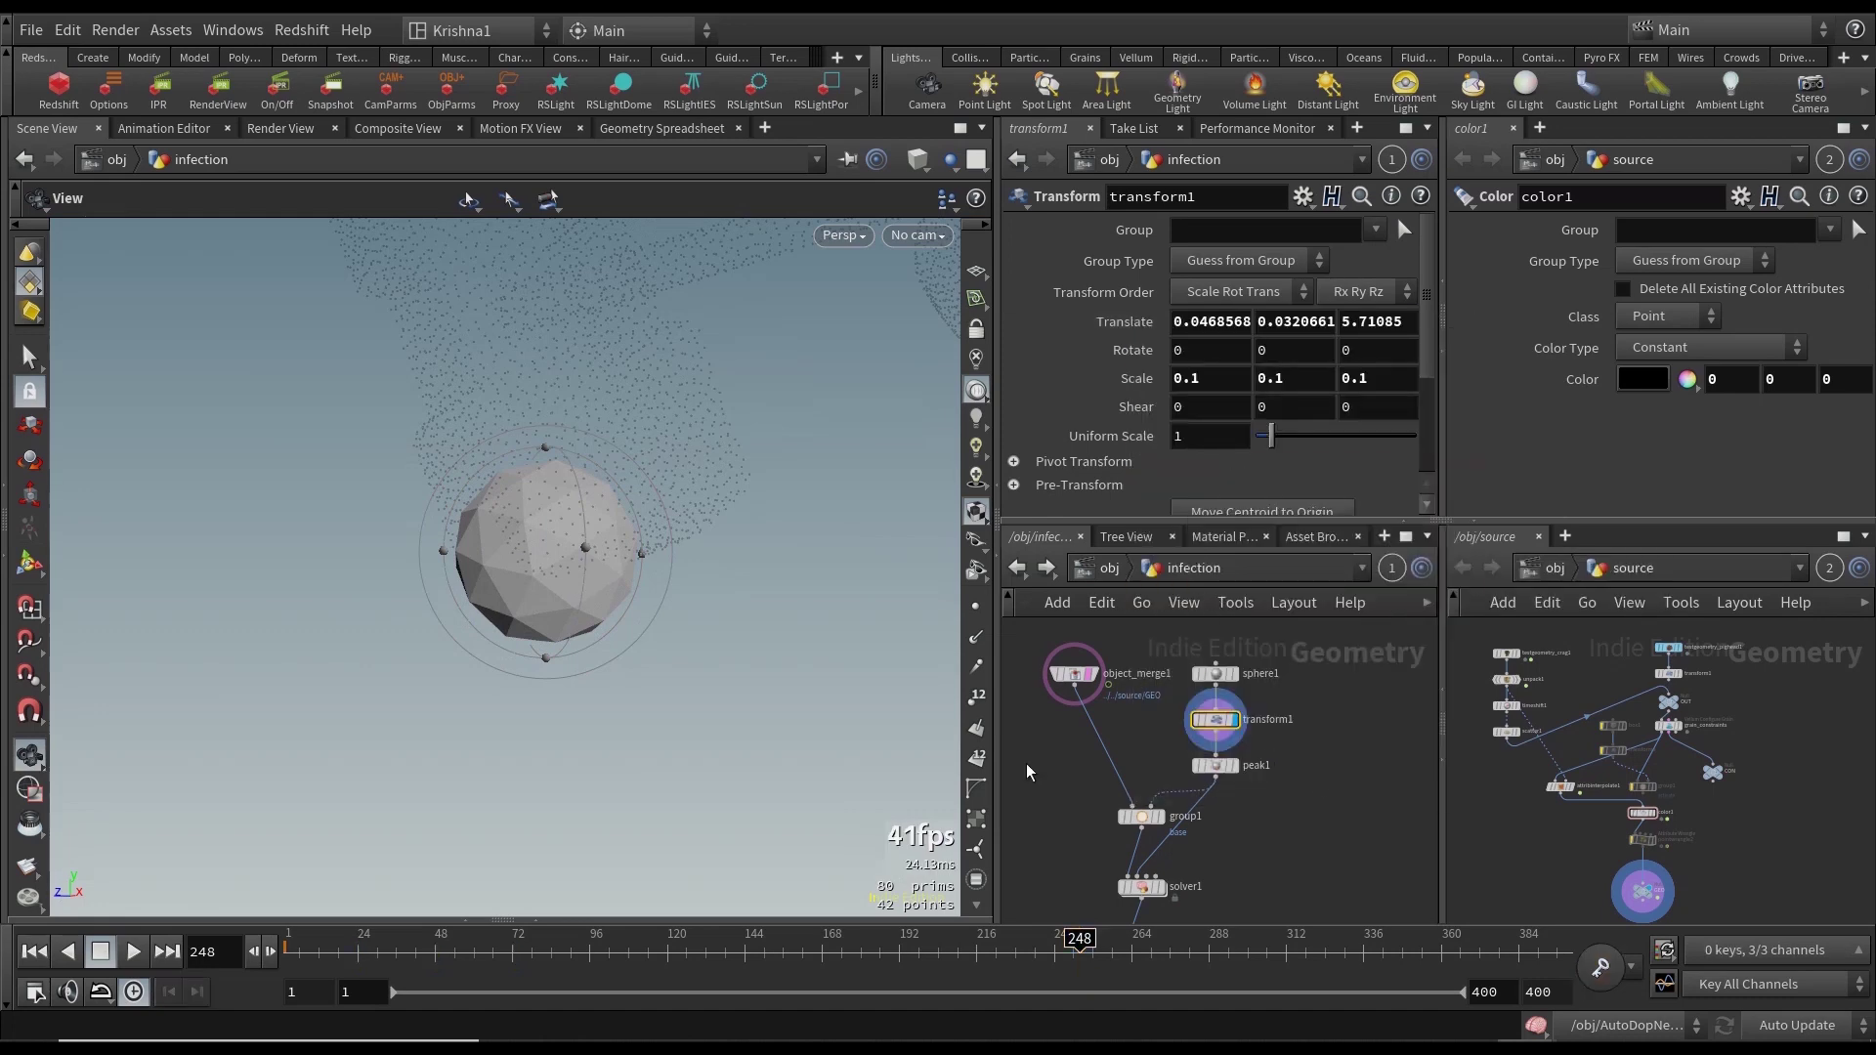
click(289, 956)
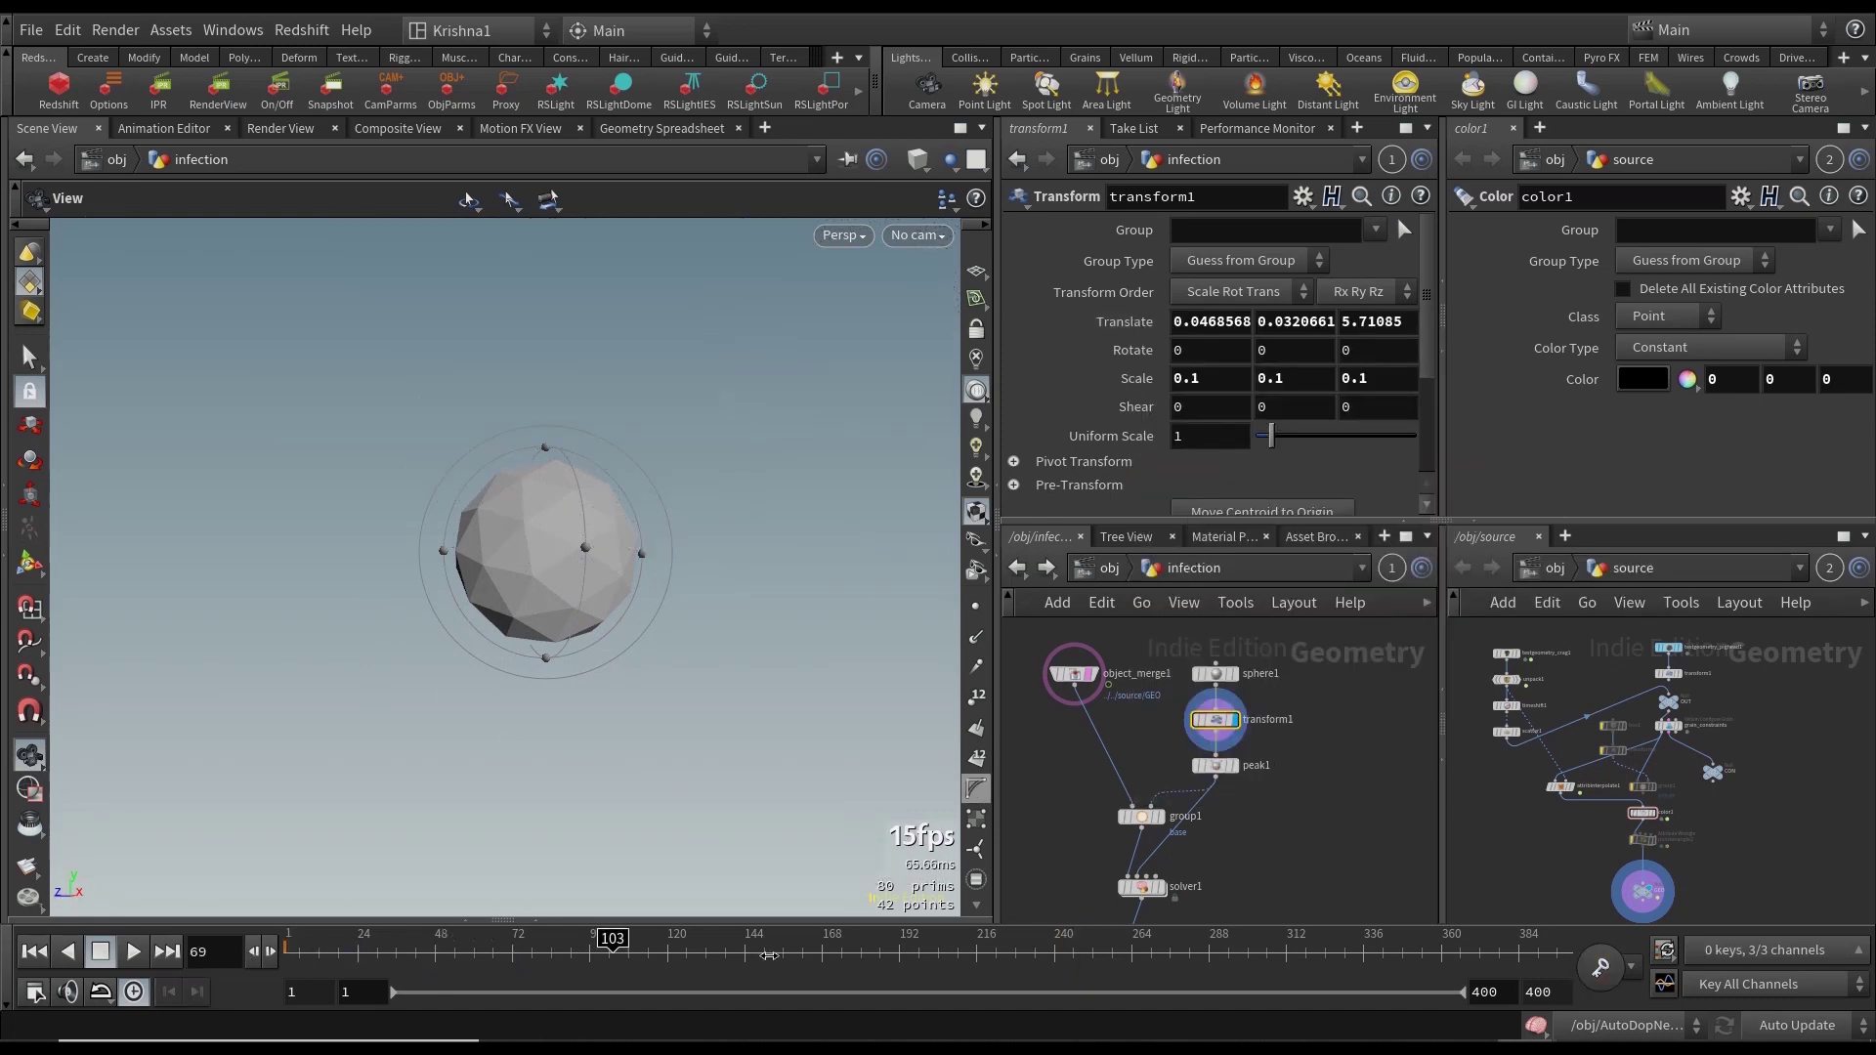
drag(462, 647, 548, 615)
Look through cam1, lock it and reframe so the whole character fits, then review the motion.
click(917, 236)
click(934, 350)
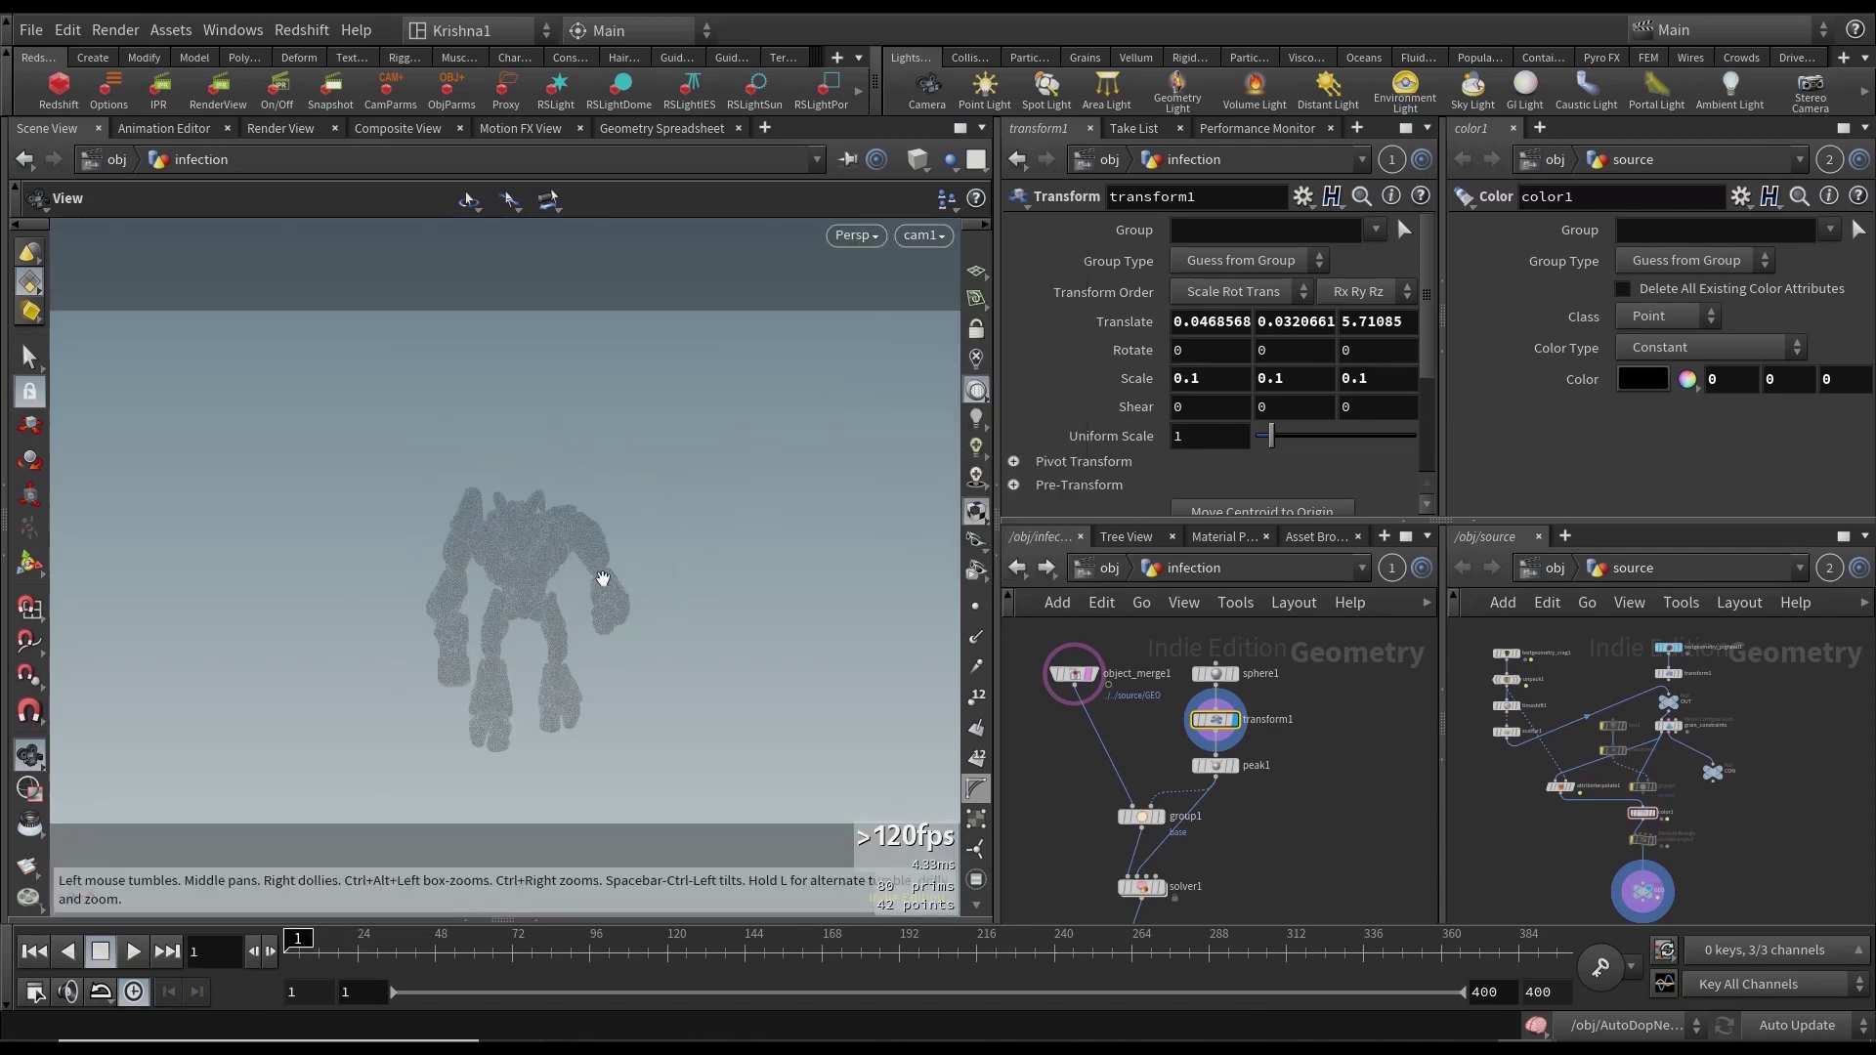
key(Up)
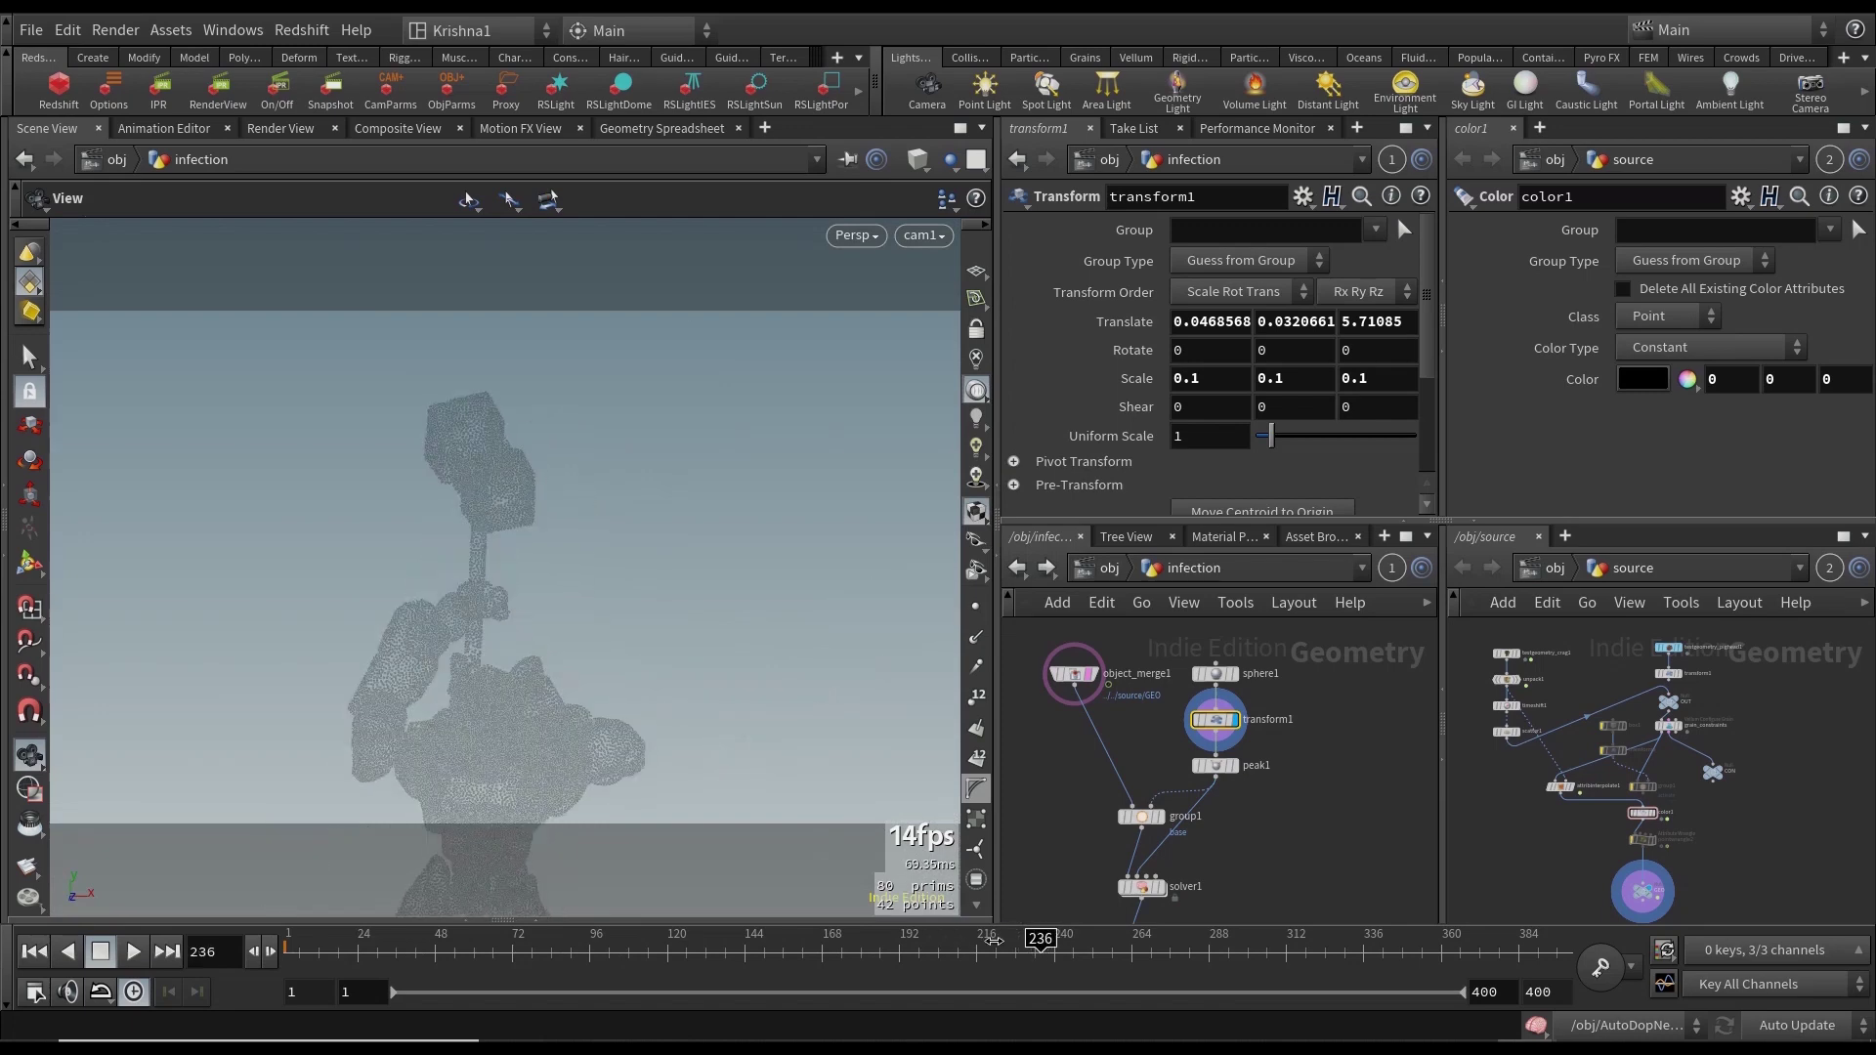
click(975, 329)
drag(578, 453, 726, 603)
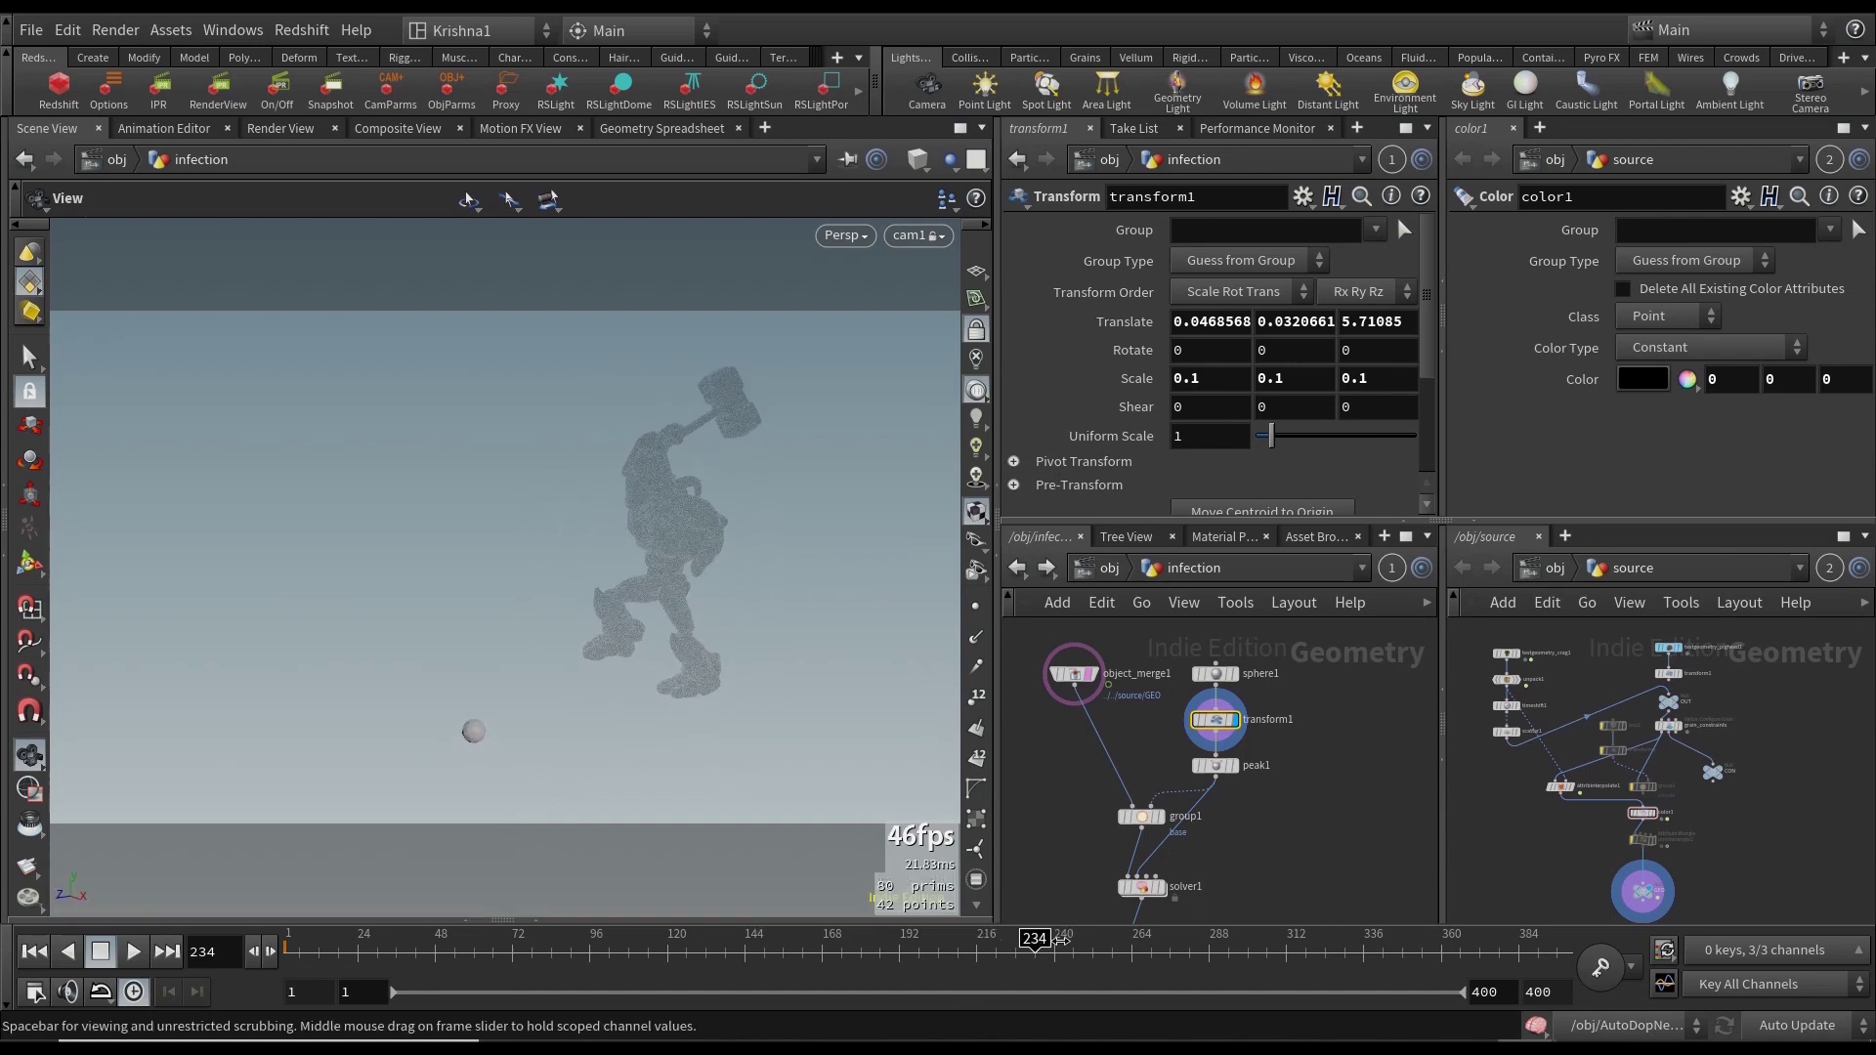
drag(1035, 940, 1100, 940)
click(975, 332)
click(39, 958)
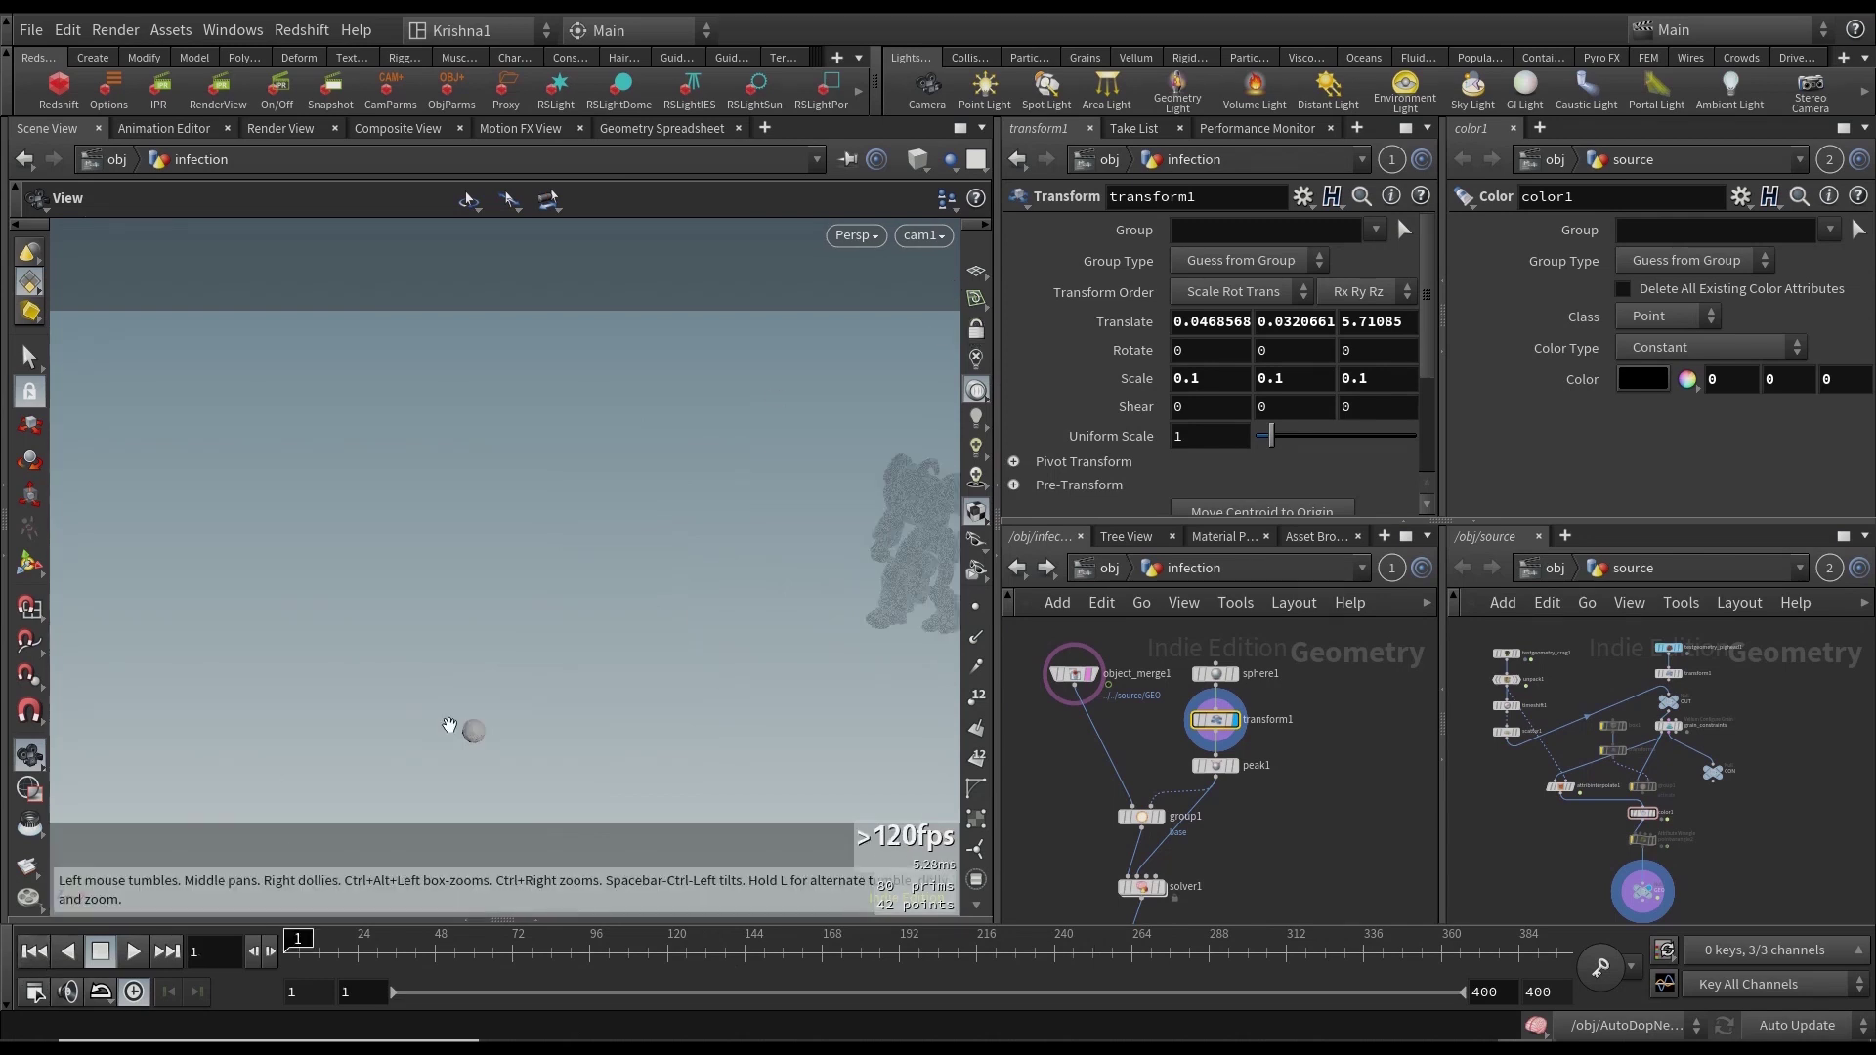
Save the scene as Vellum_Points_Activation_Part3.hiplc and select the OUT_SOLVER node.
key(ctrl+s)
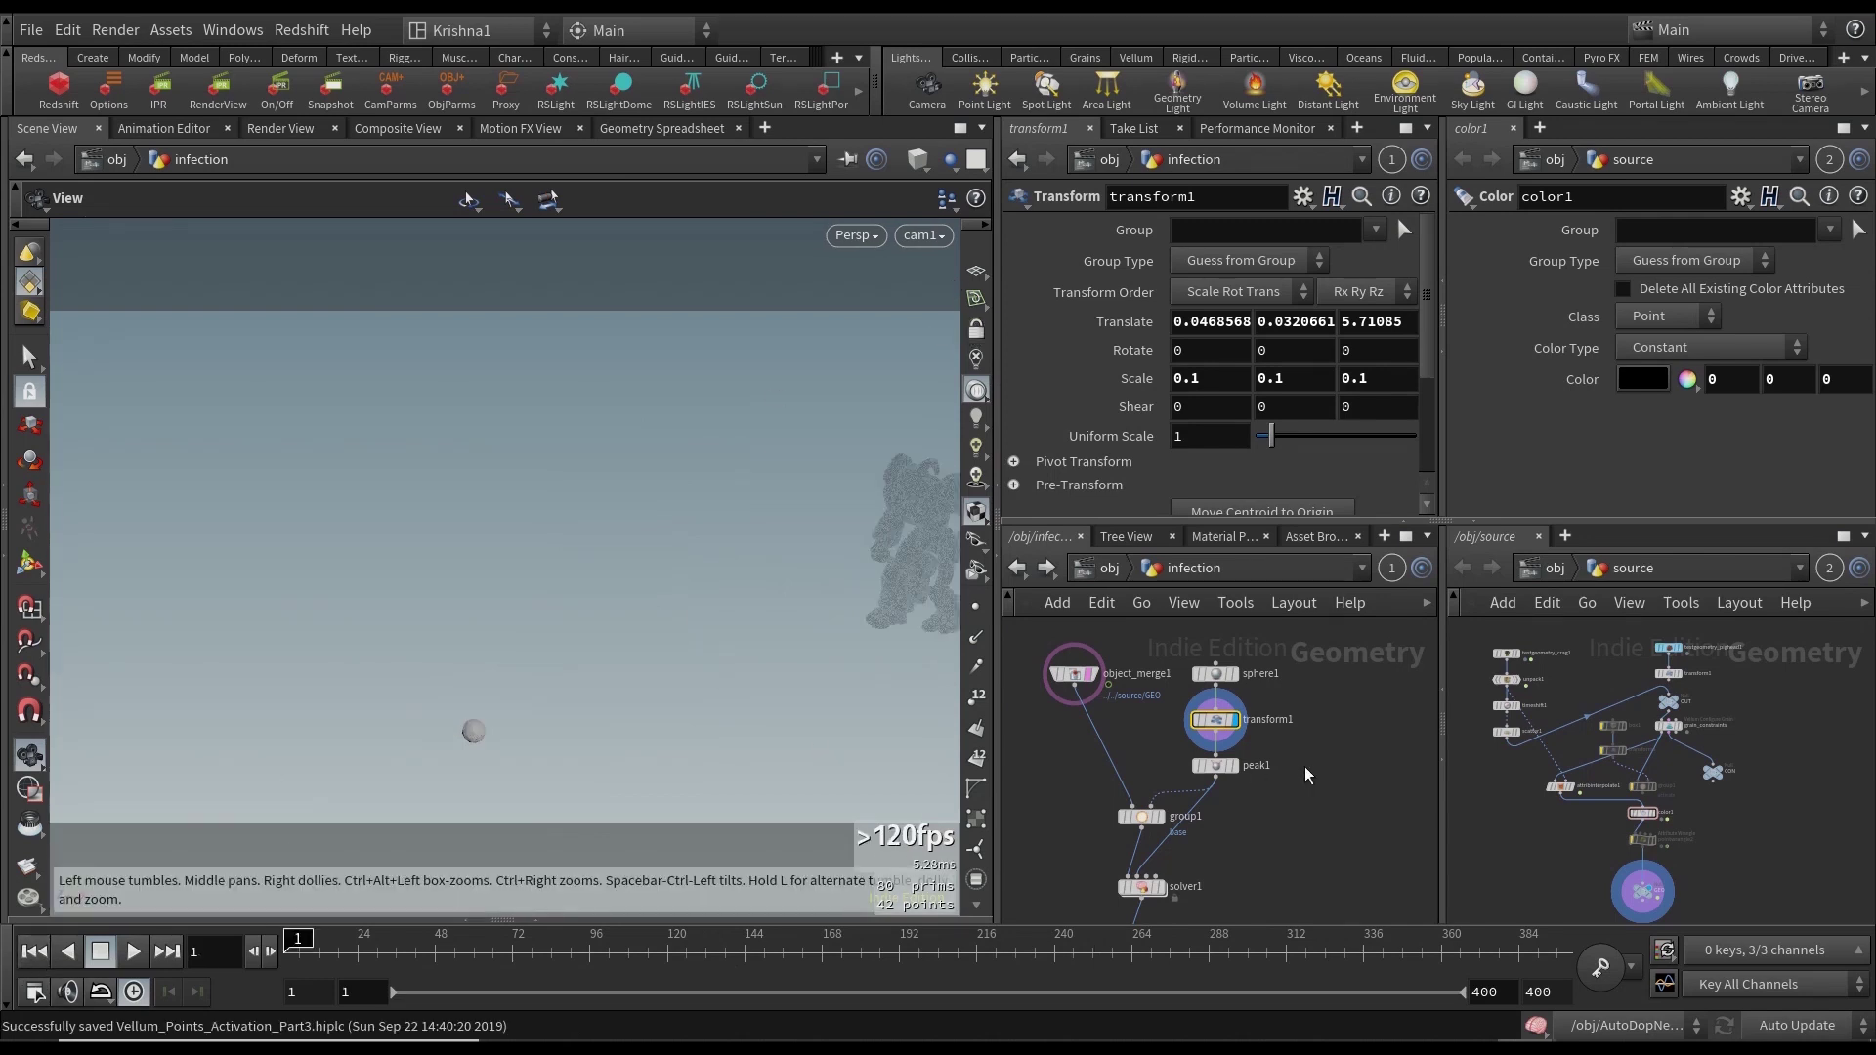
middle_drag(1329, 822, 1333, 770)
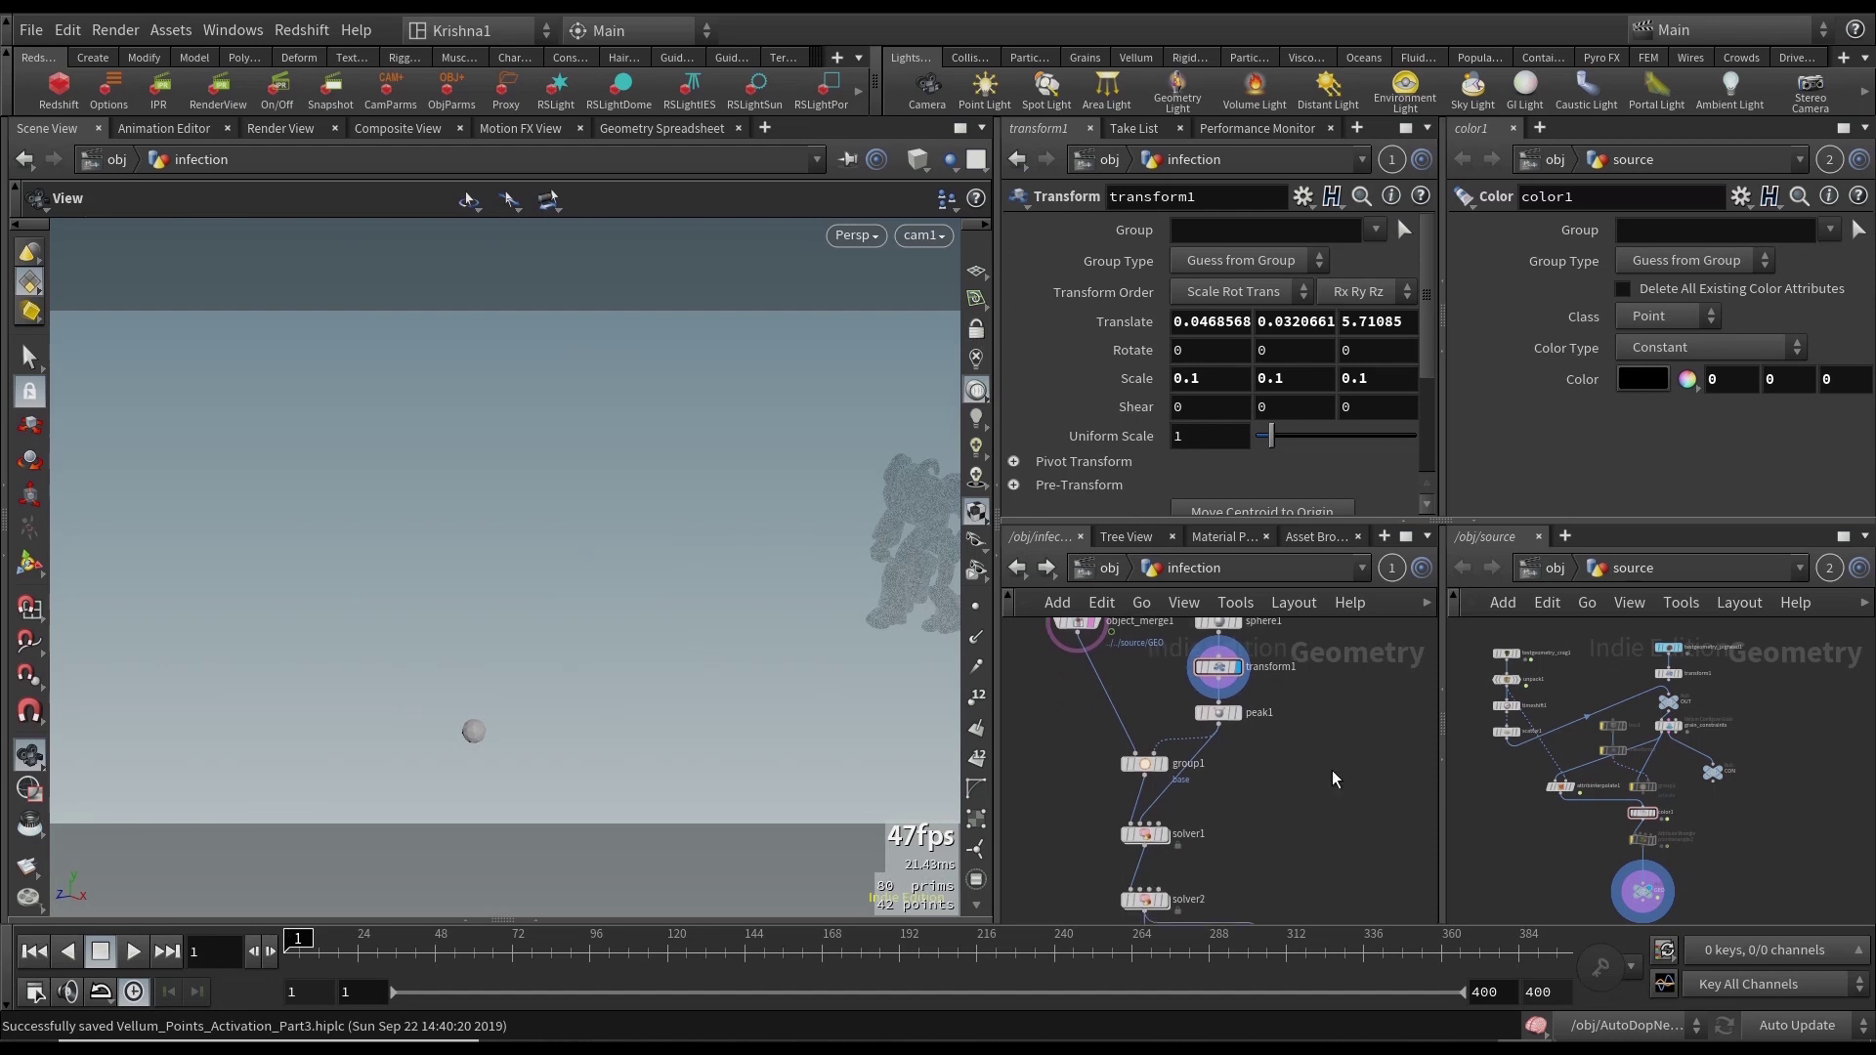
middle_drag(1283, 857, 1293, 712)
click(1156, 826)
Display OUT_SOLVER and cook the sim through frames 86, 115 and 302, then inspect the pose.
click(1153, 808)
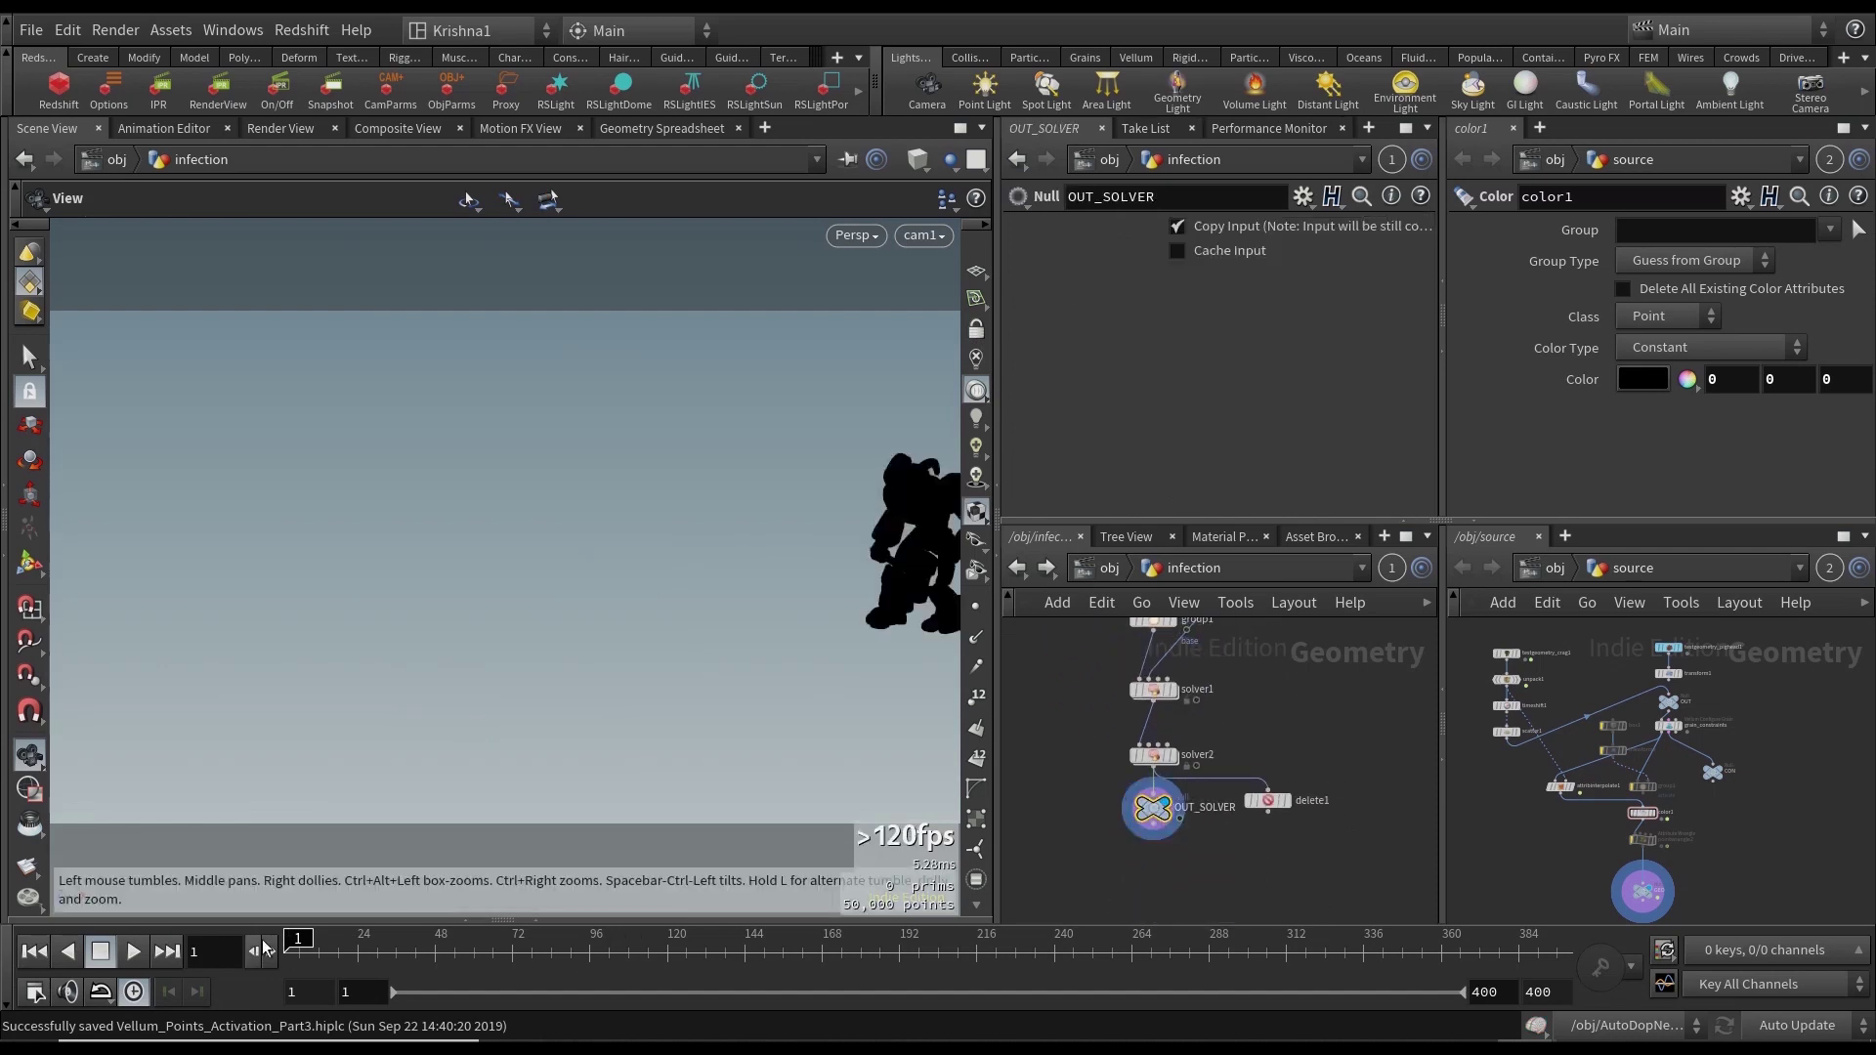
drag(290, 938, 593, 947)
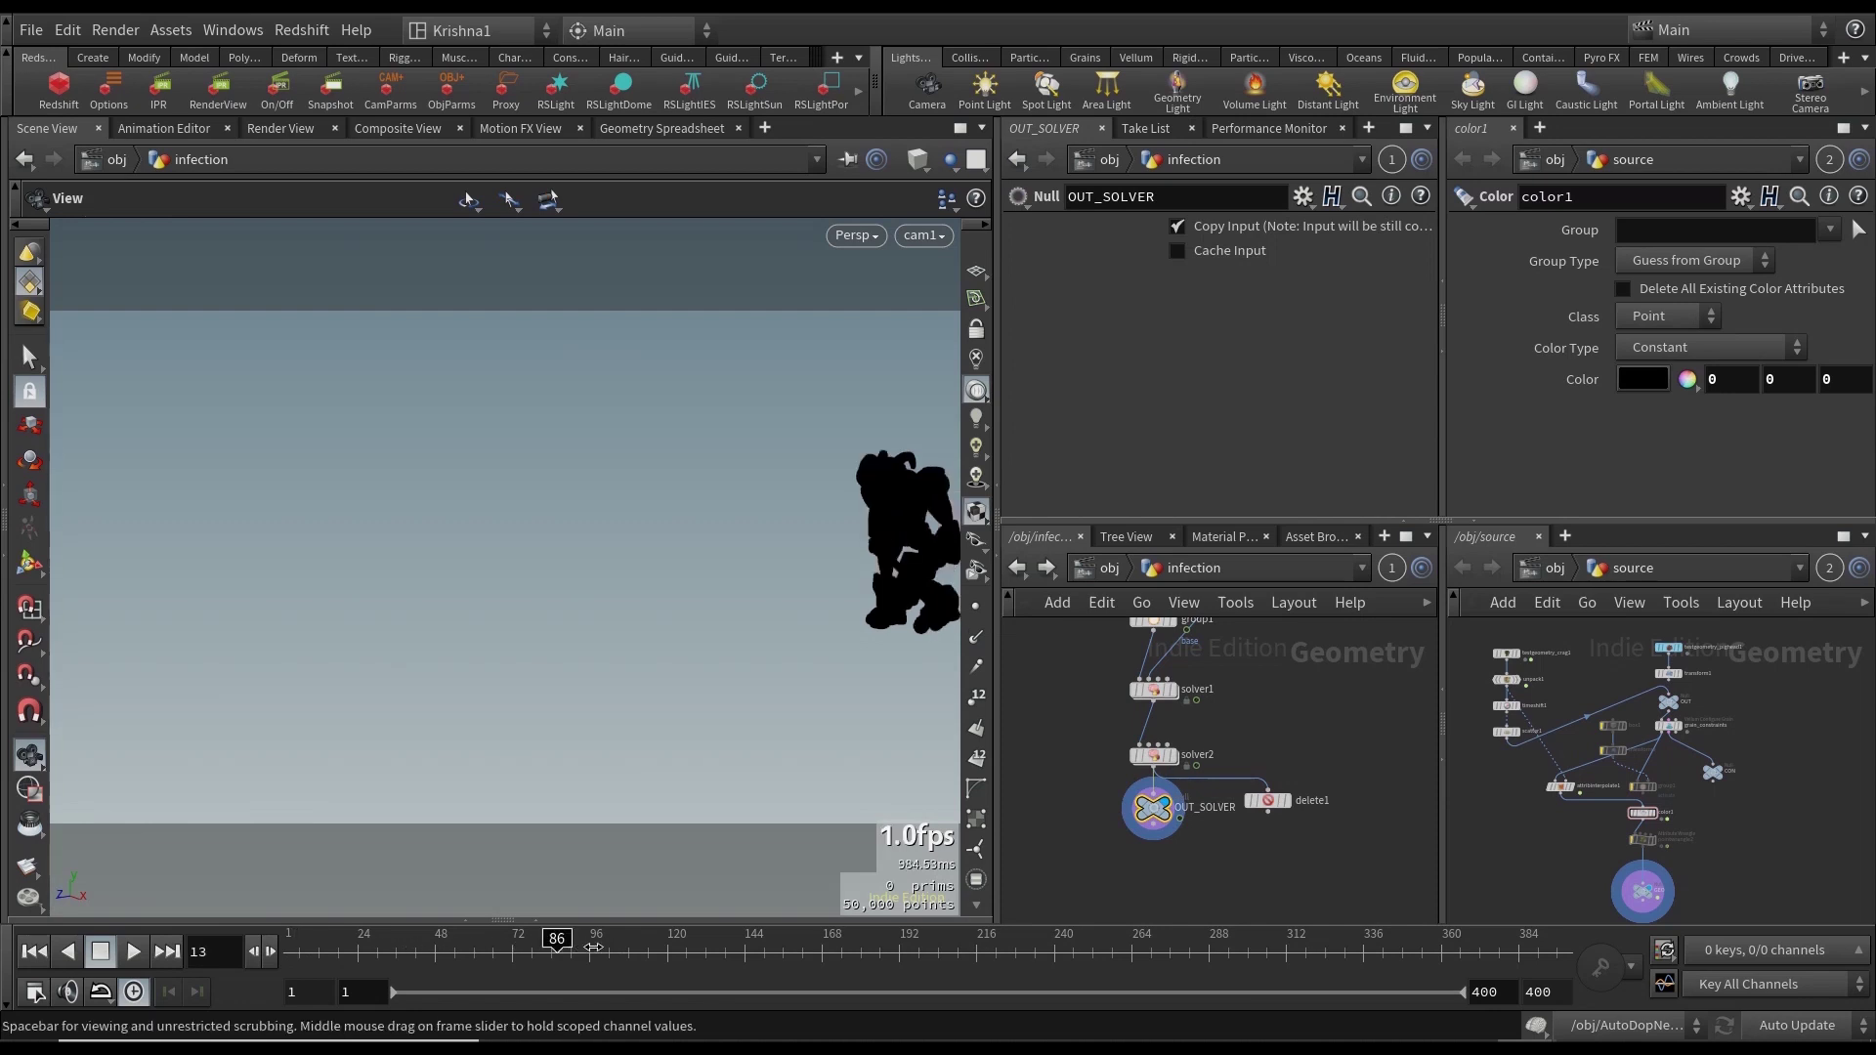
click(651, 956)
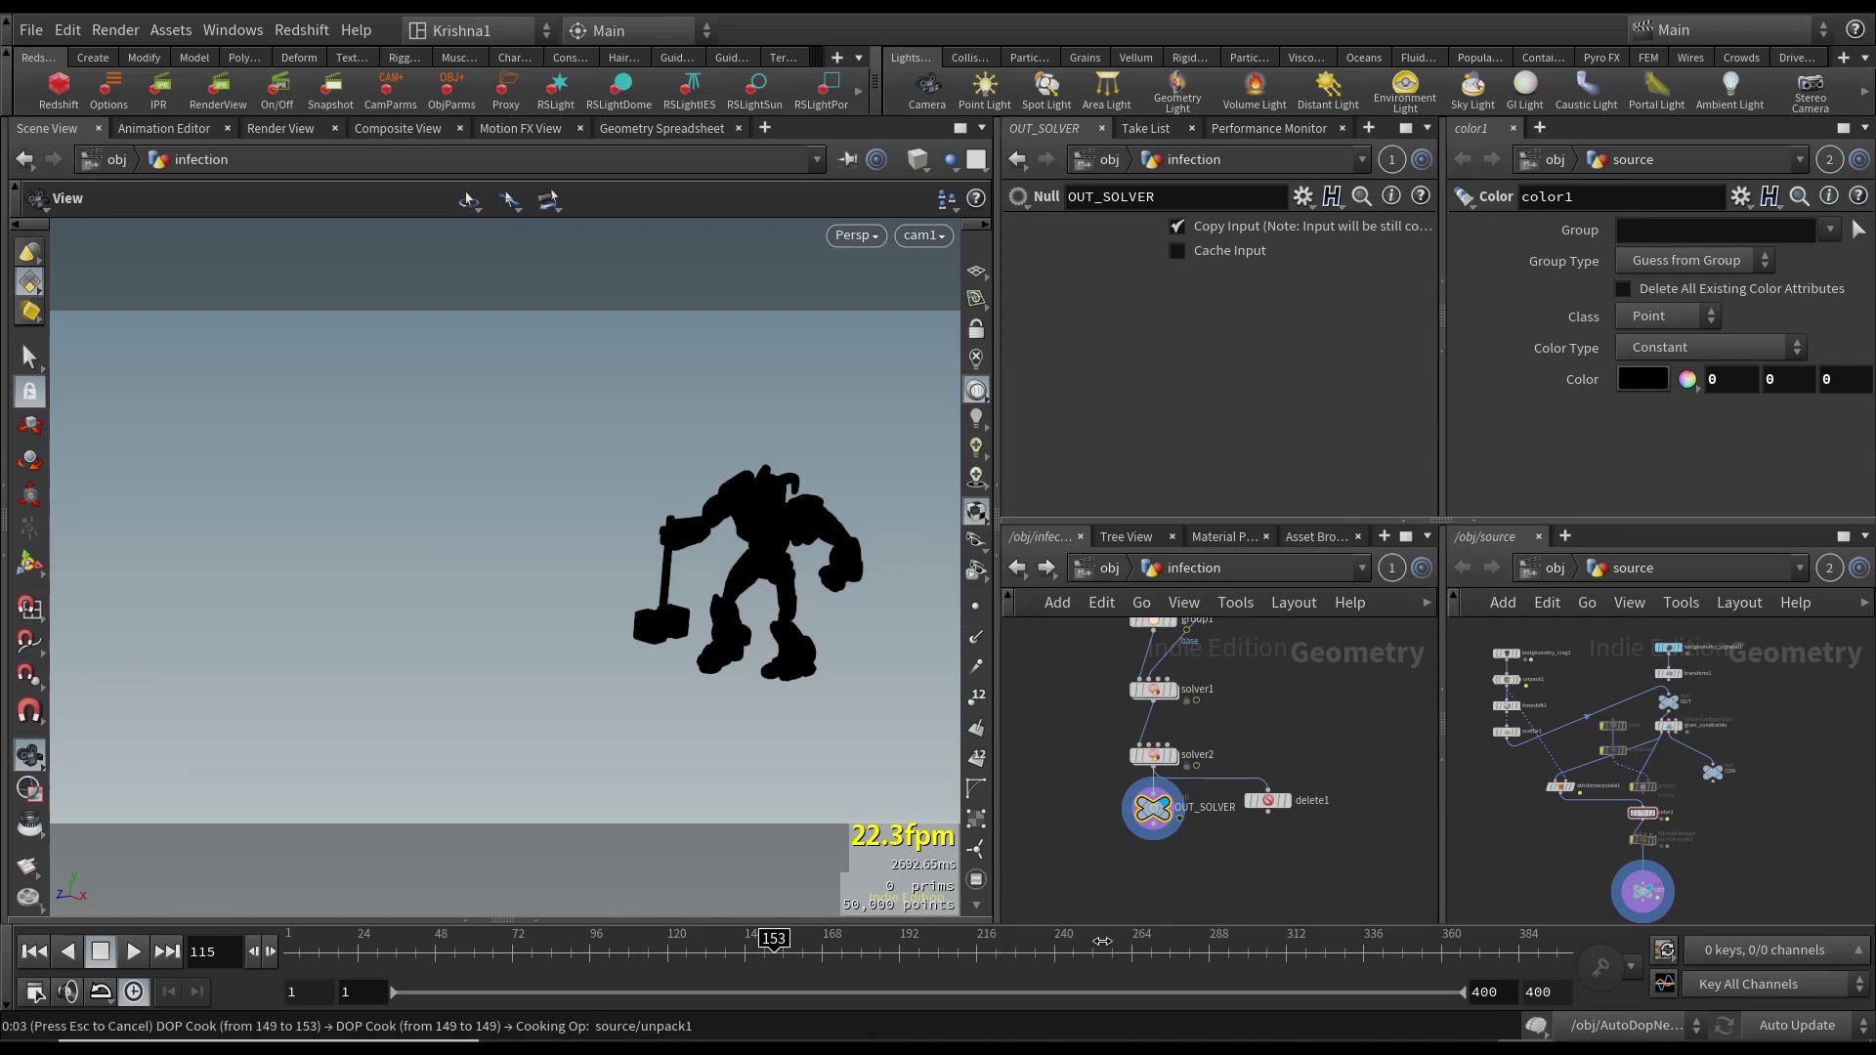
click(1252, 953)
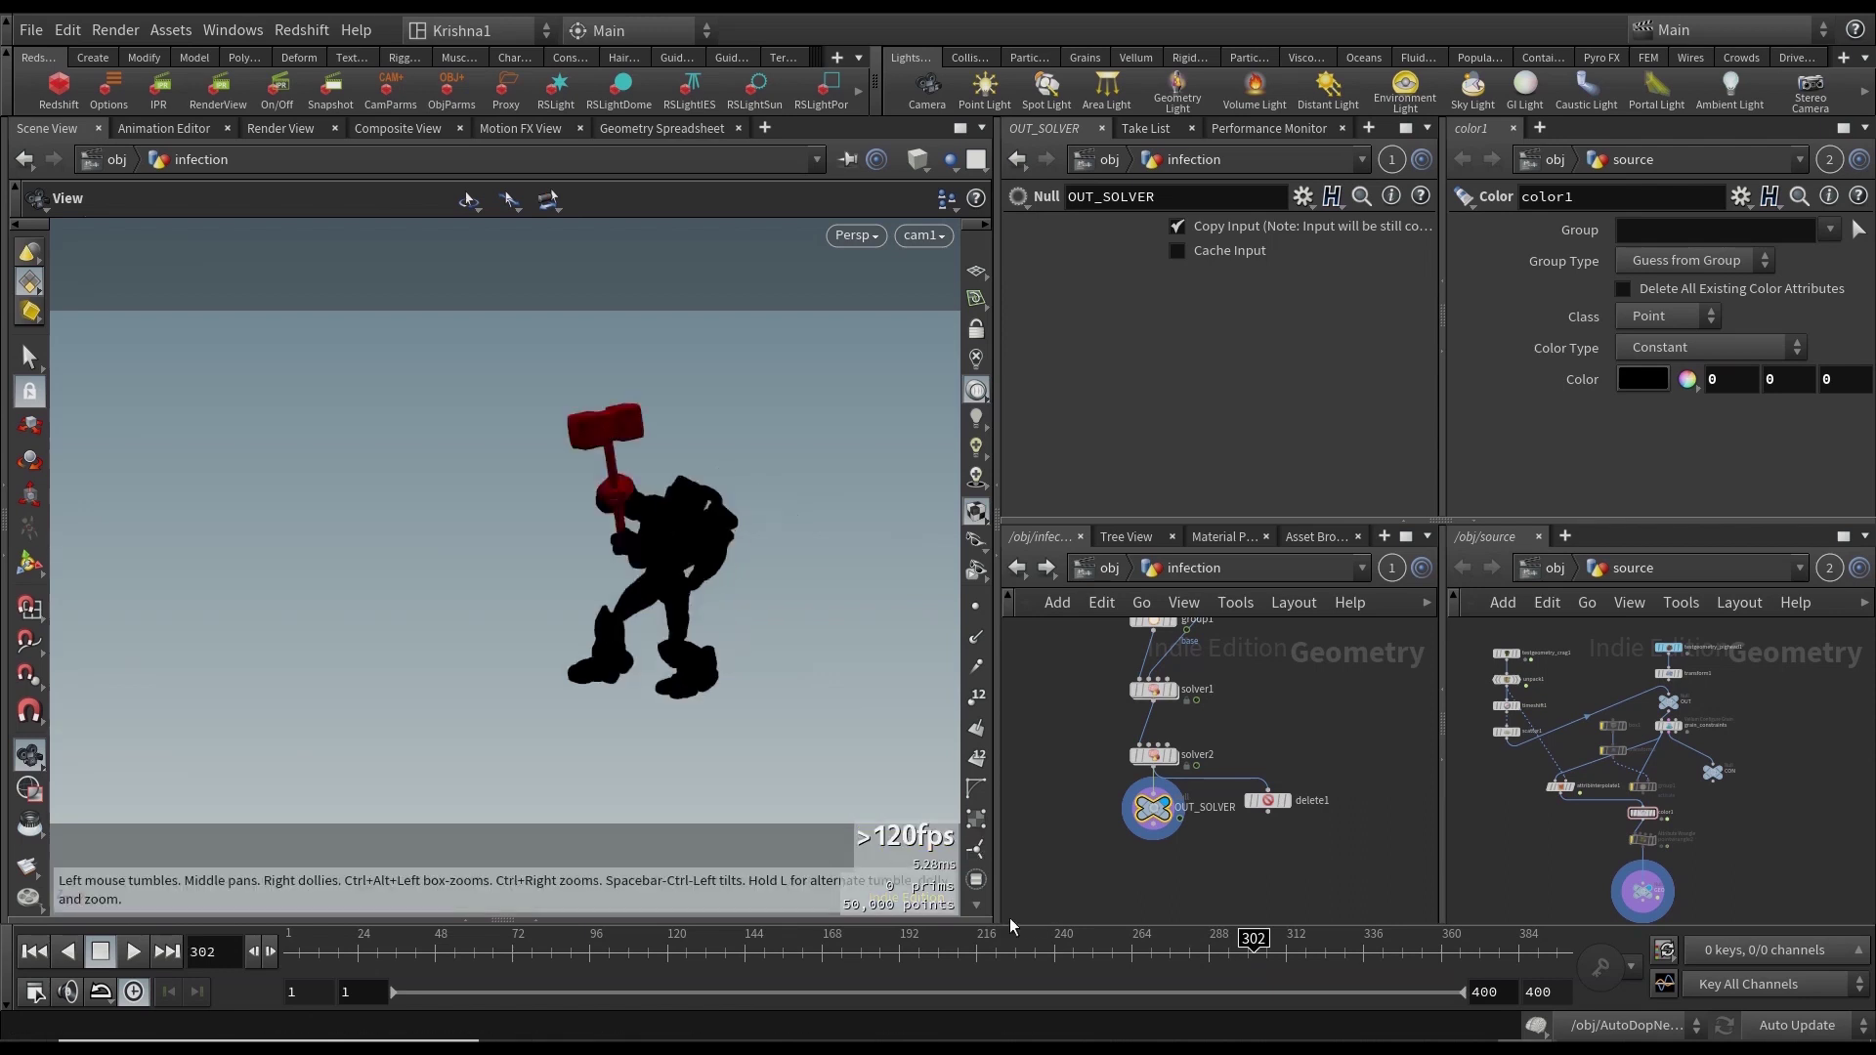
drag(1253, 940, 286, 946)
click(1098, 569)
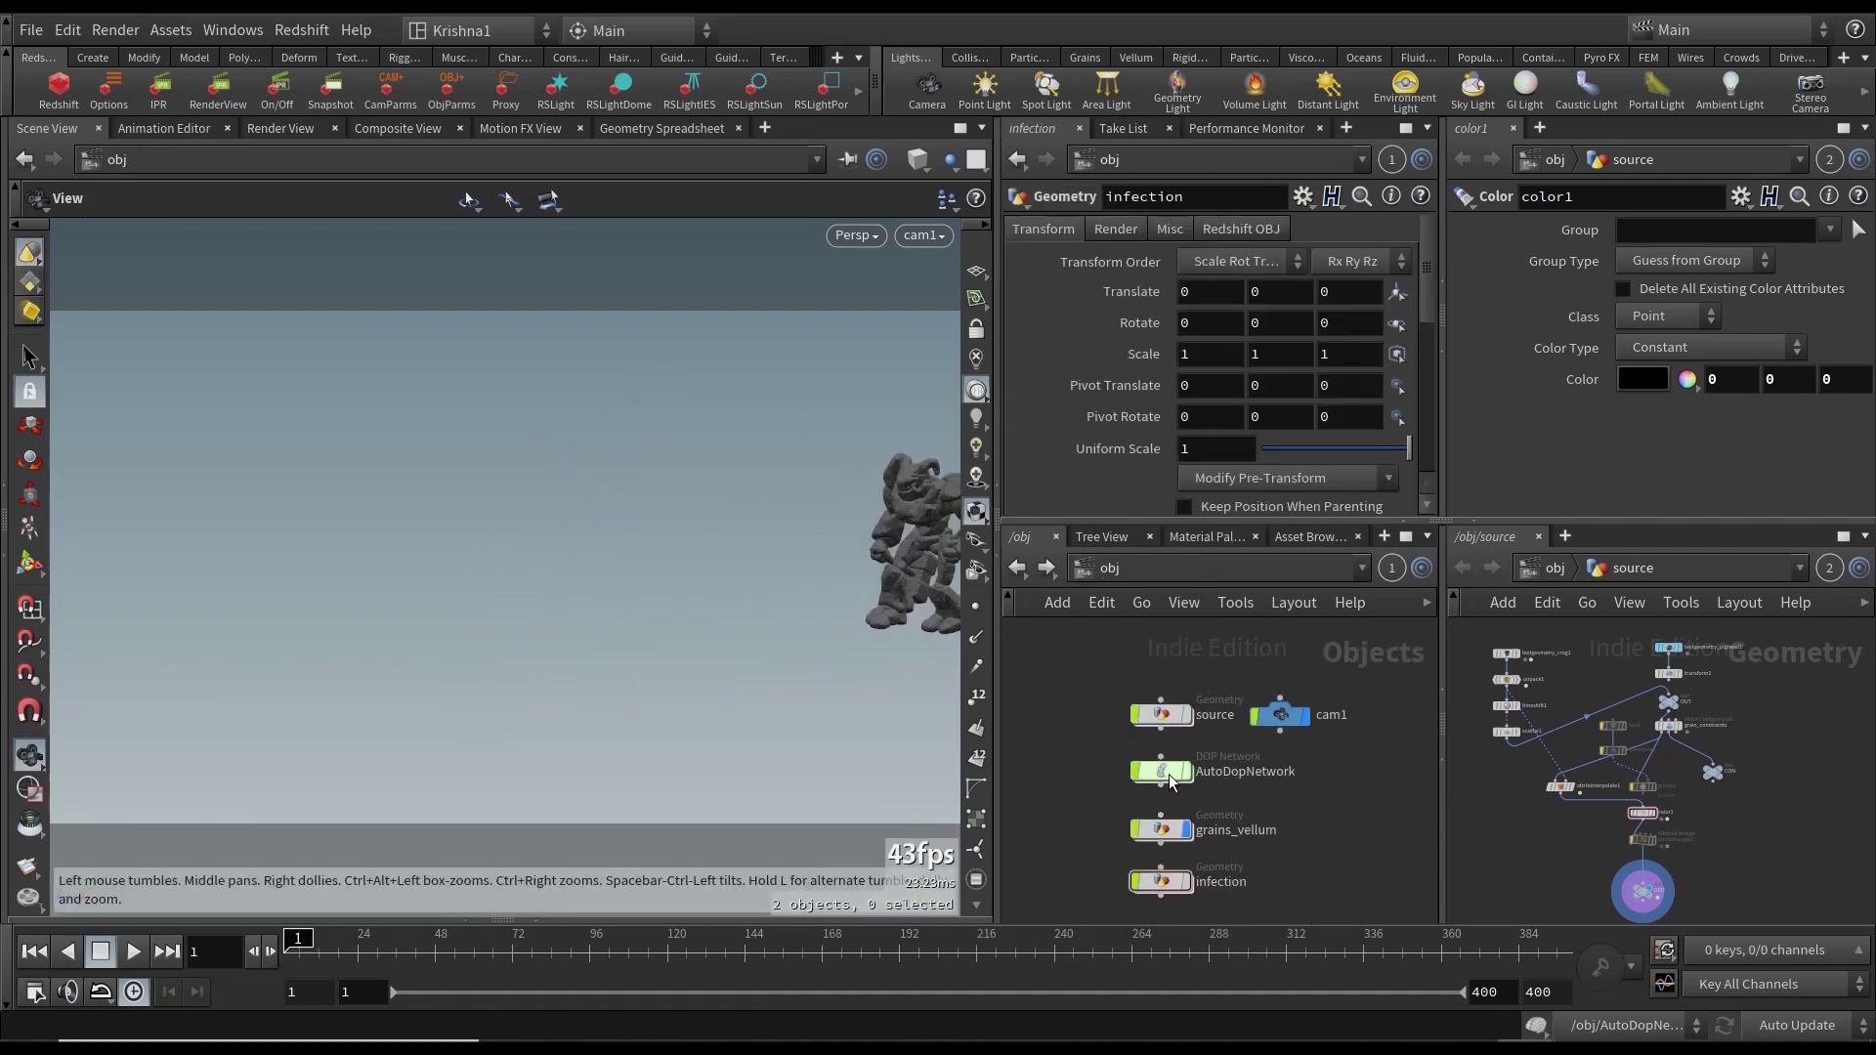
Enter AutoDopNetwork, cook the simulation from frame 1 to 301, then scrub back to about frame 40.
double_click(1162, 731)
mouse_move(666, 617)
mouse_down()
mouse_move(686, 603)
mouse_move(682, 636)
mouse_move(720, 665)
mouse_move(694, 636)
mouse_up()
key(Up)
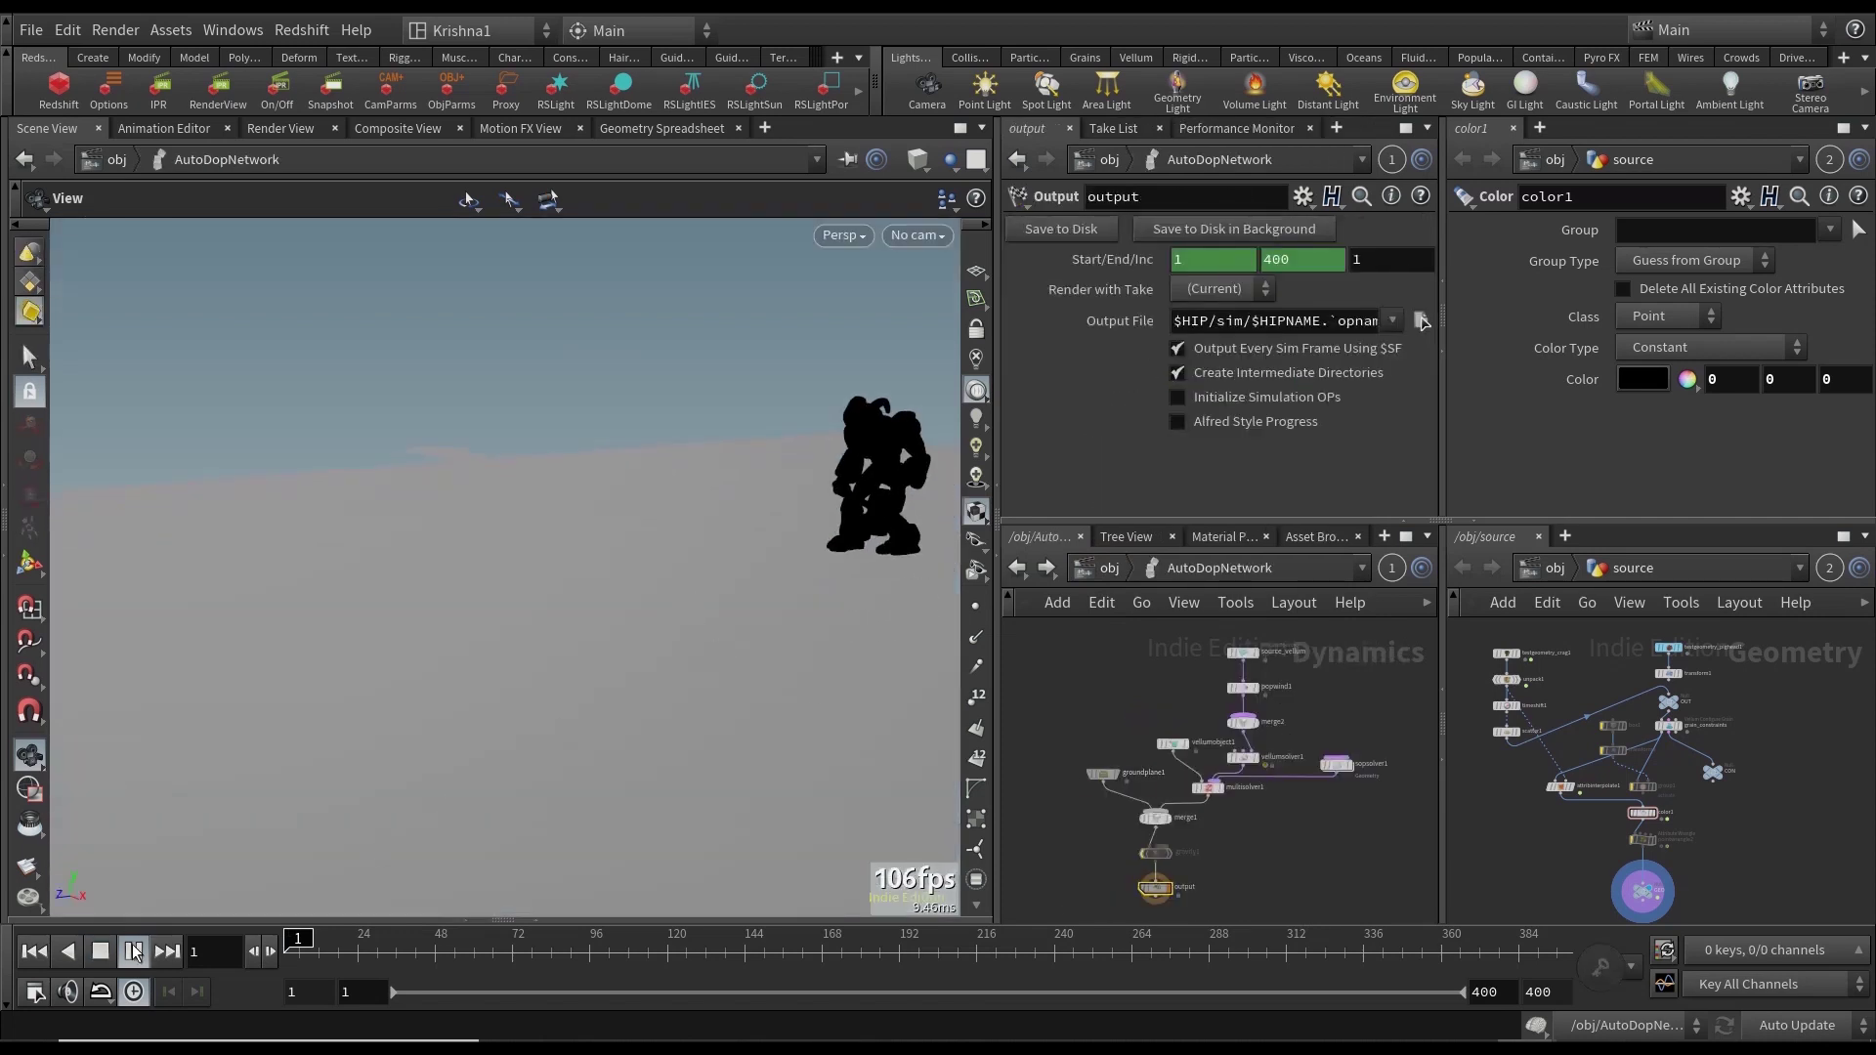
click(133, 951)
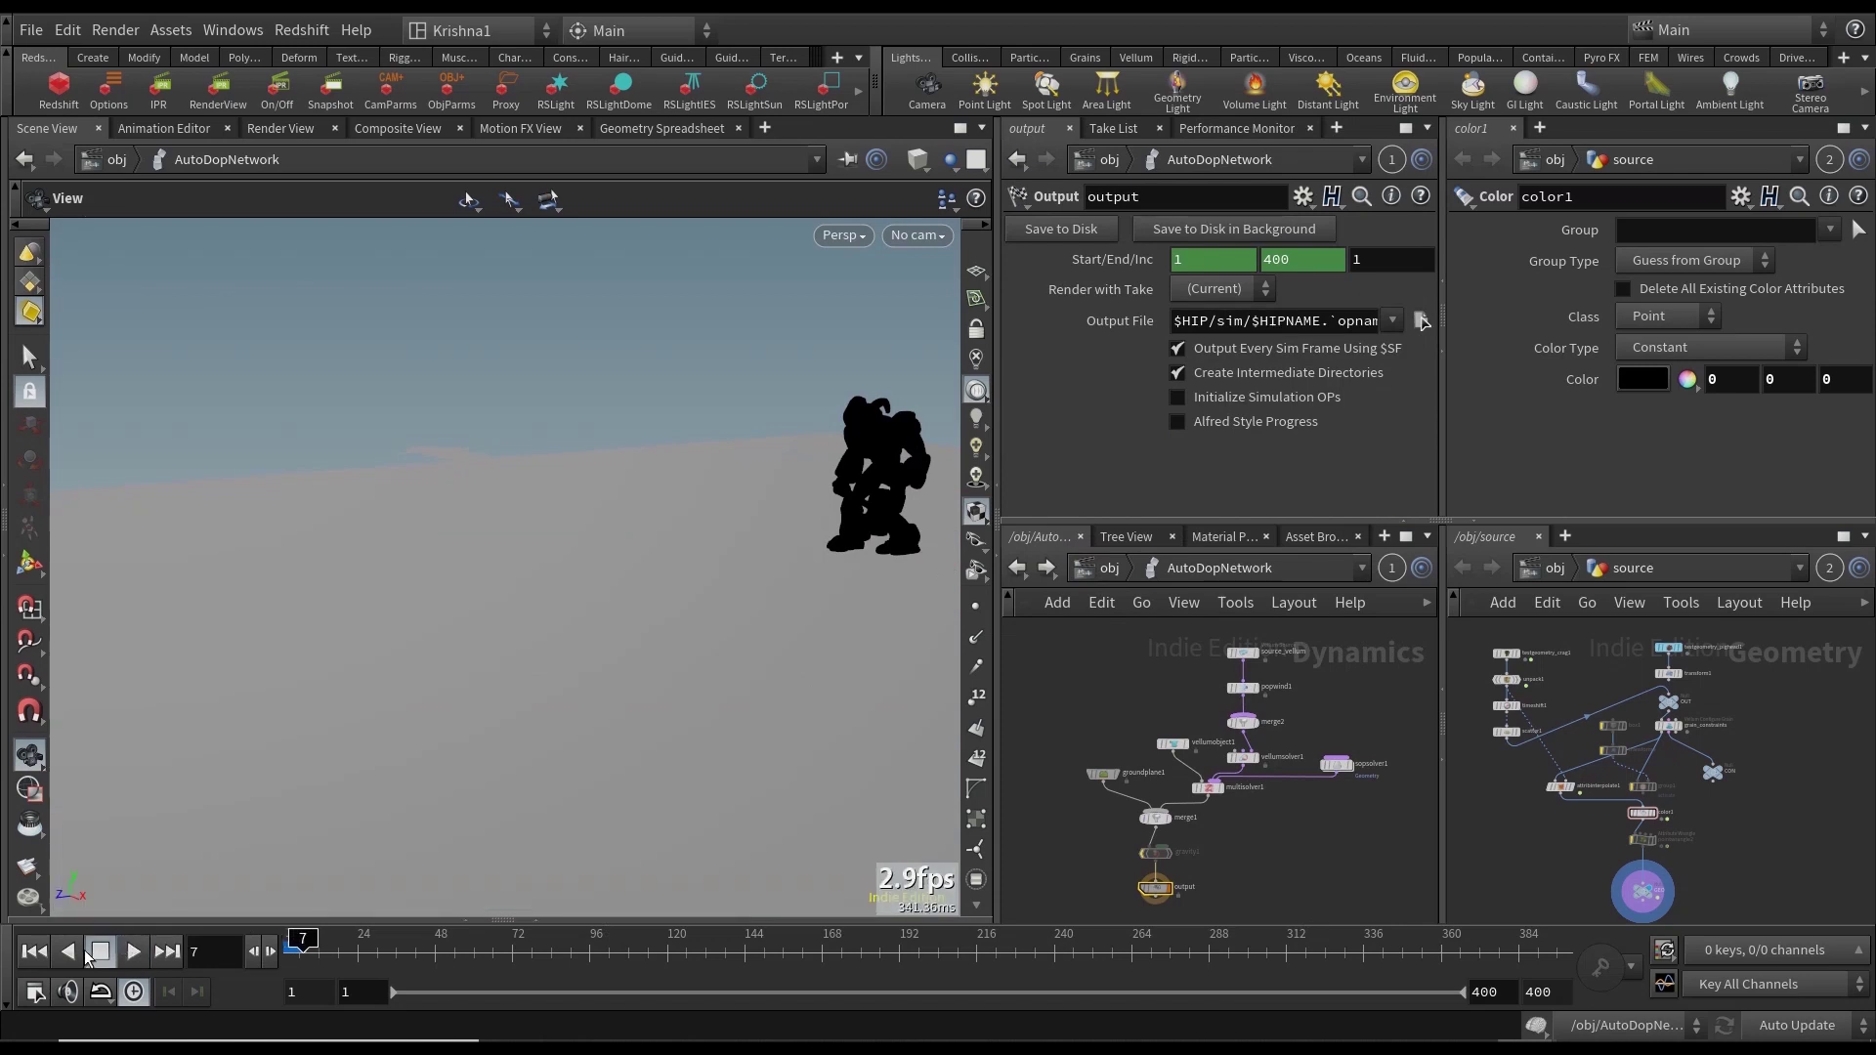
click(33, 952)
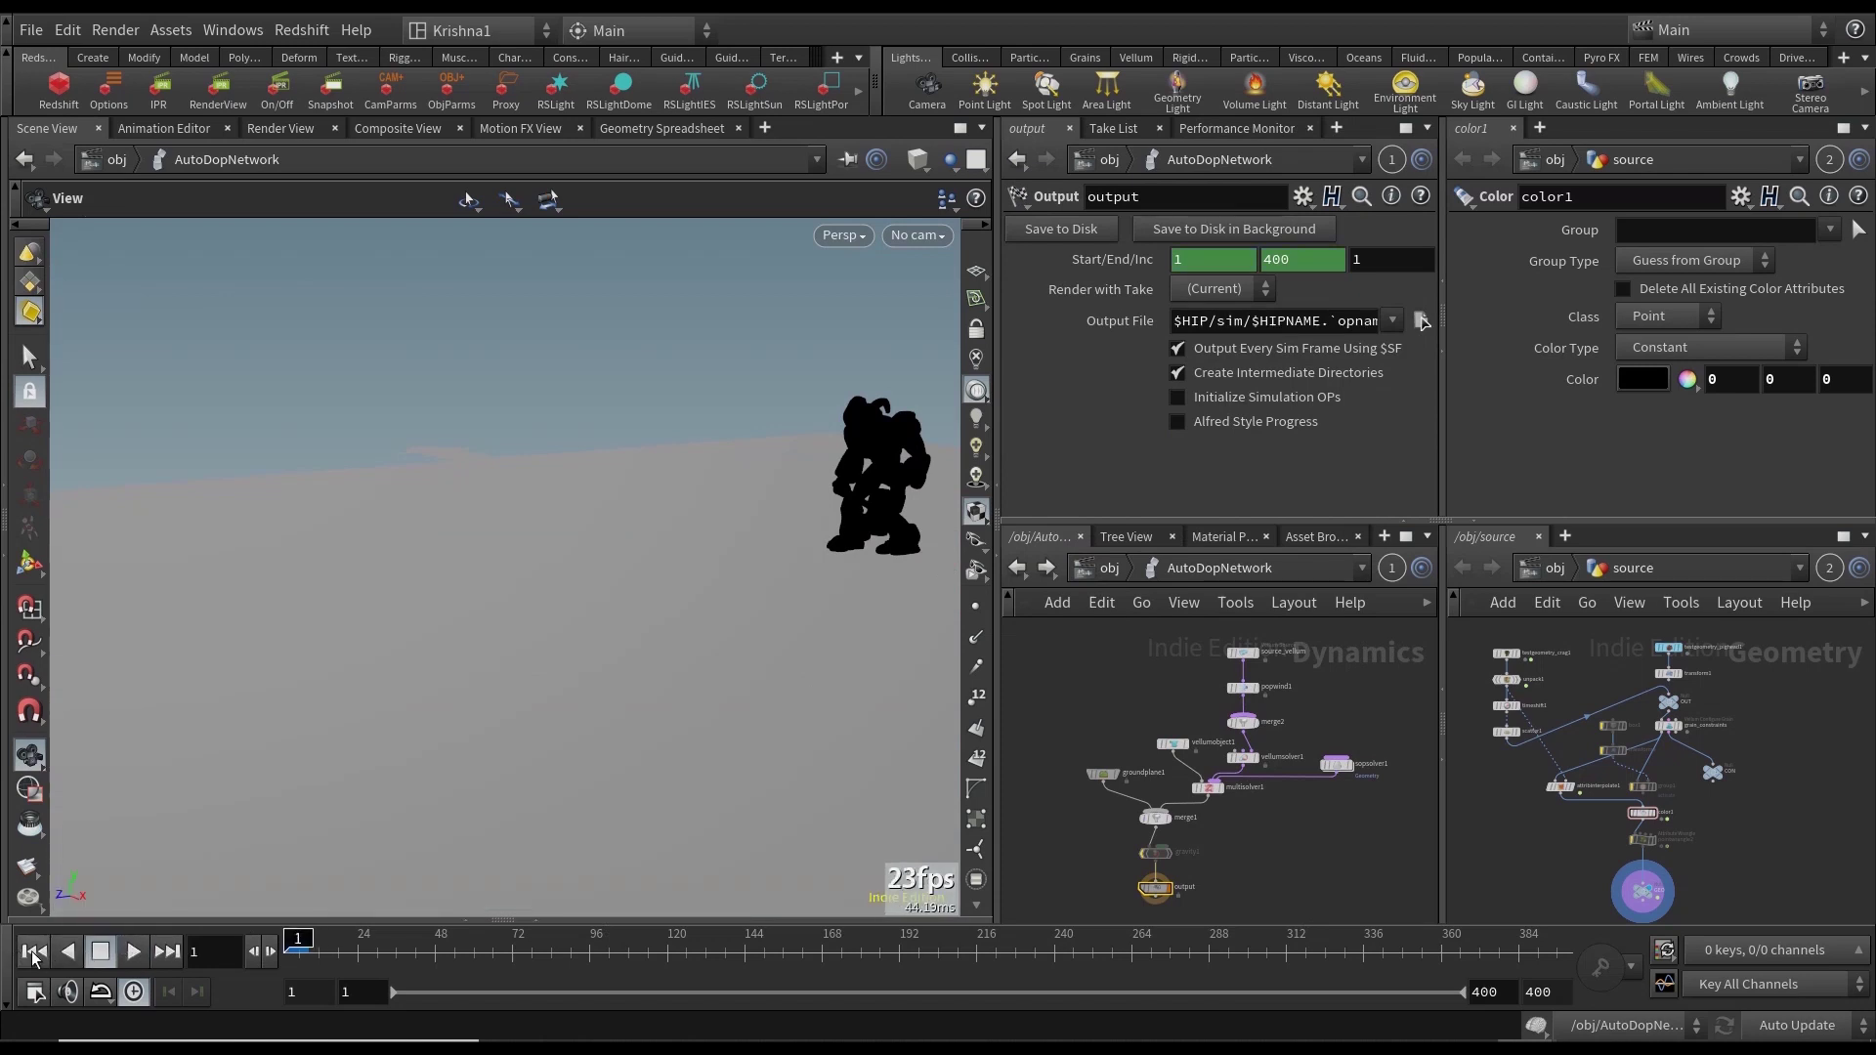
click(1251, 961)
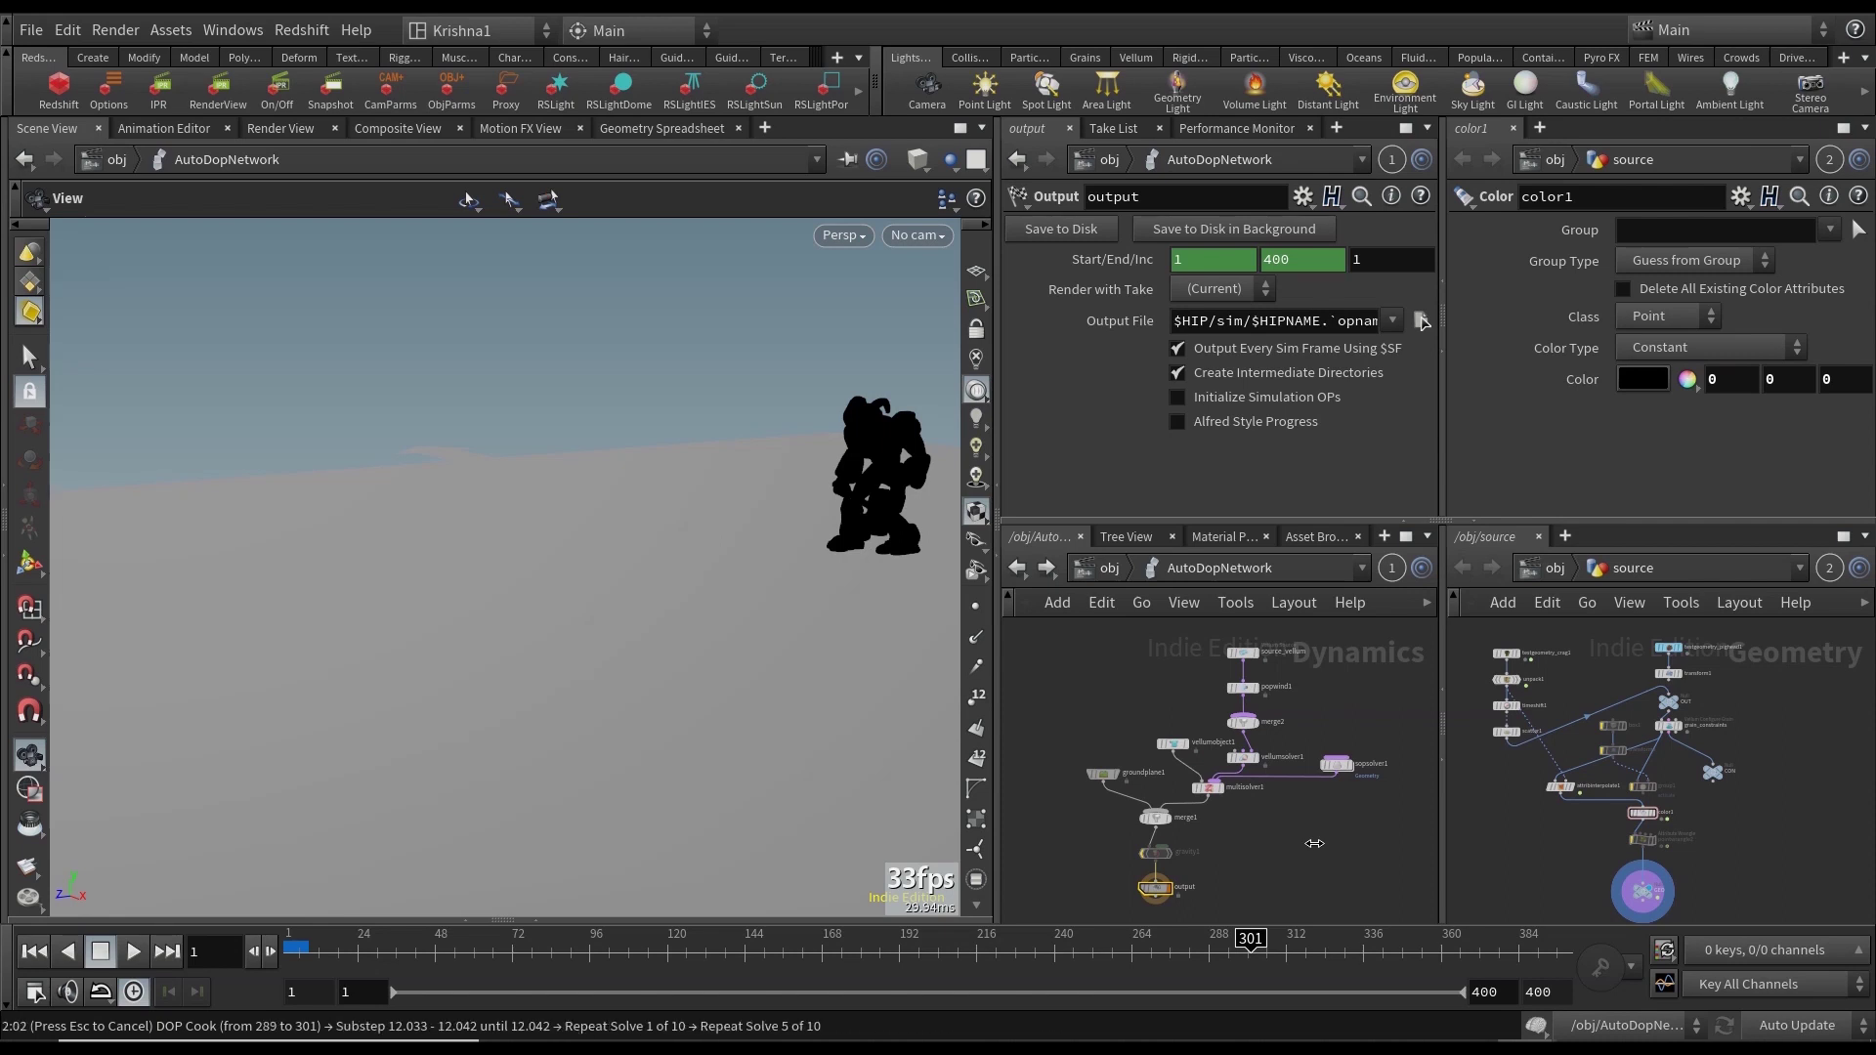
mouse_move(1211, 967)
mouse_down()
mouse_move(1202, 950)
mouse_move(288, 947)
mouse_up()
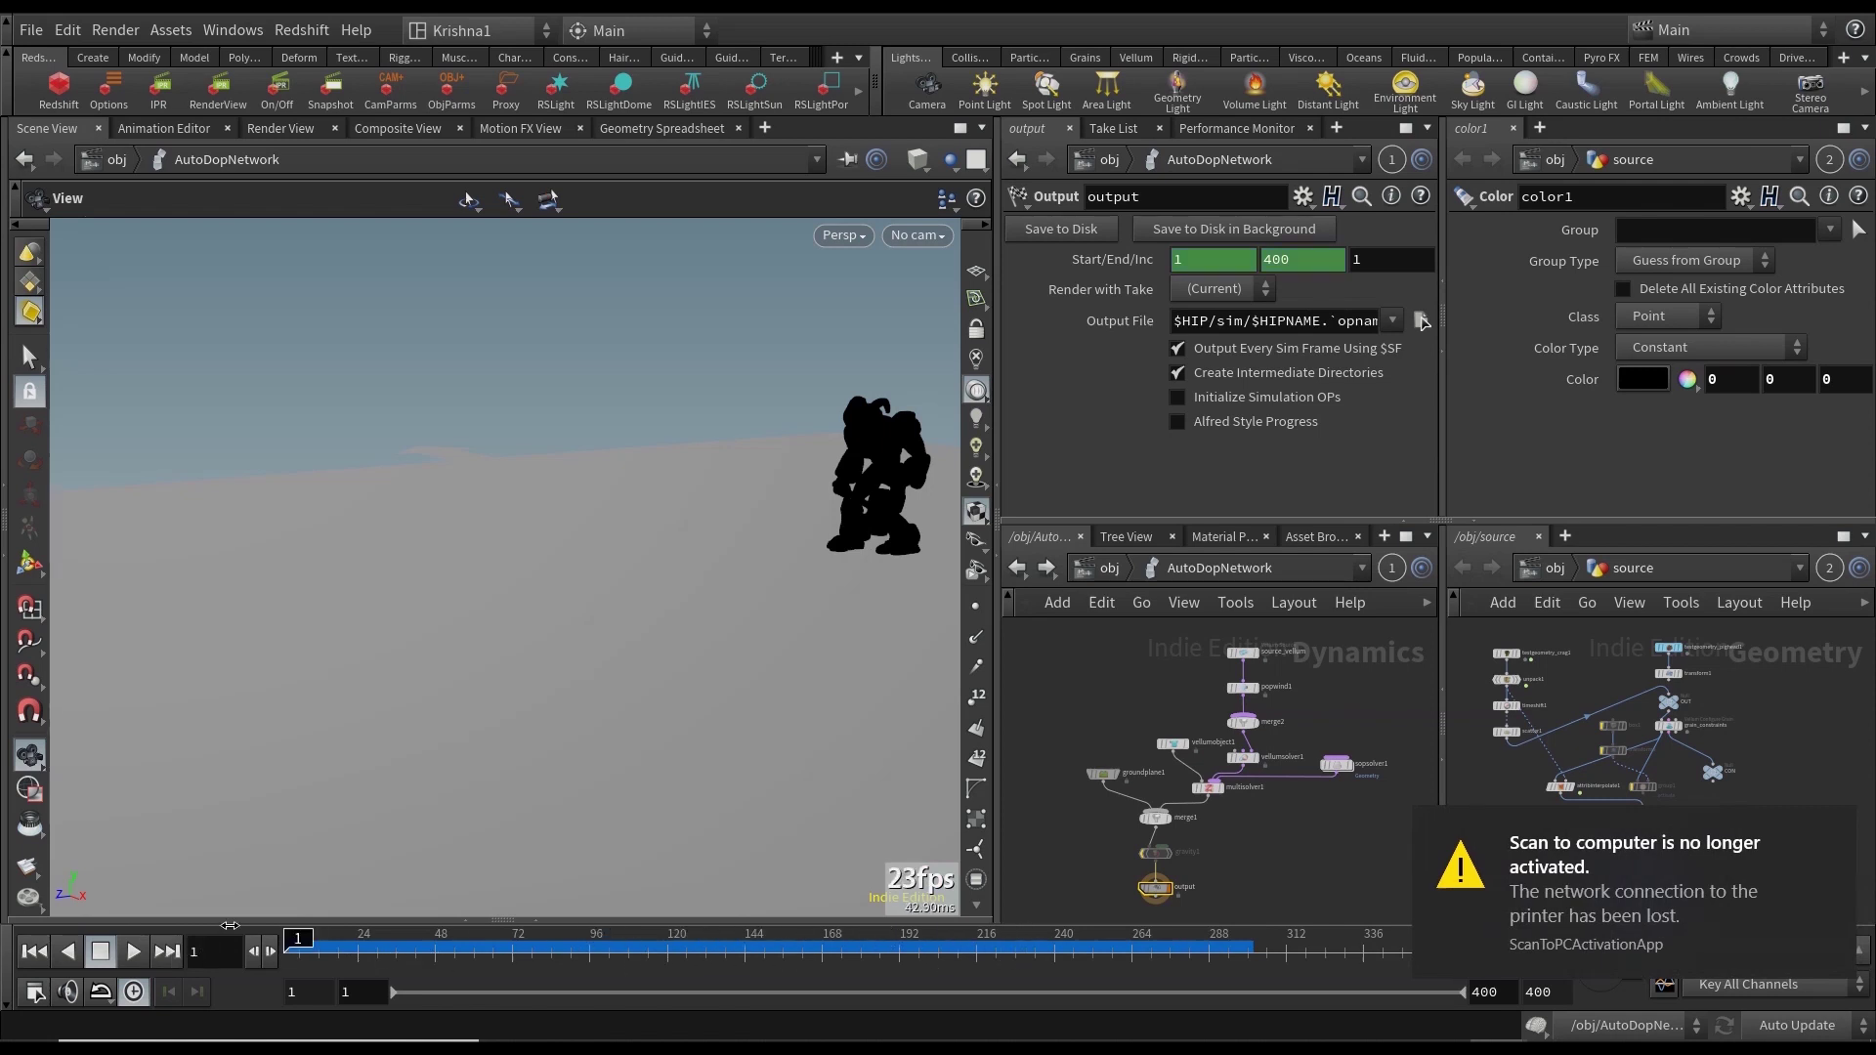
Inside sopsolver1, paste the move_geo wrangle onto the wire above pointwrangle1.
double_click(1336, 764)
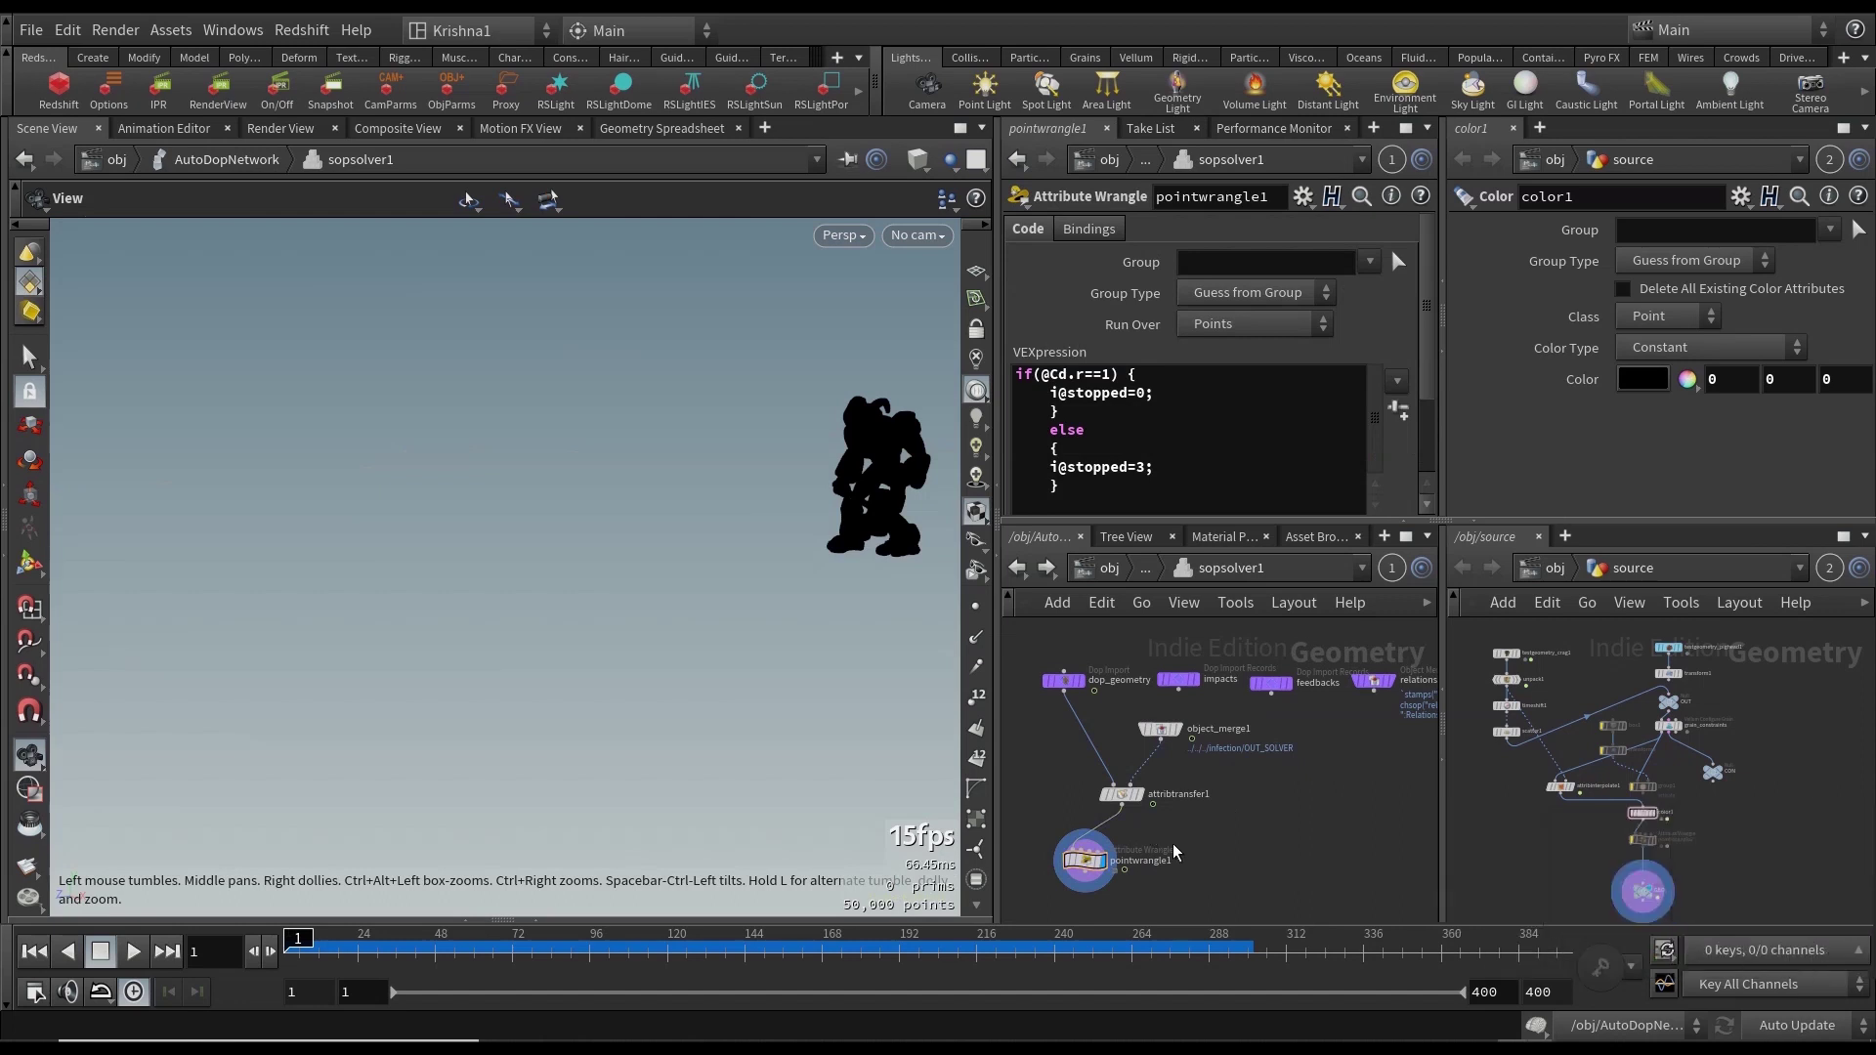
middle_drag(1209, 846, 1245, 808)
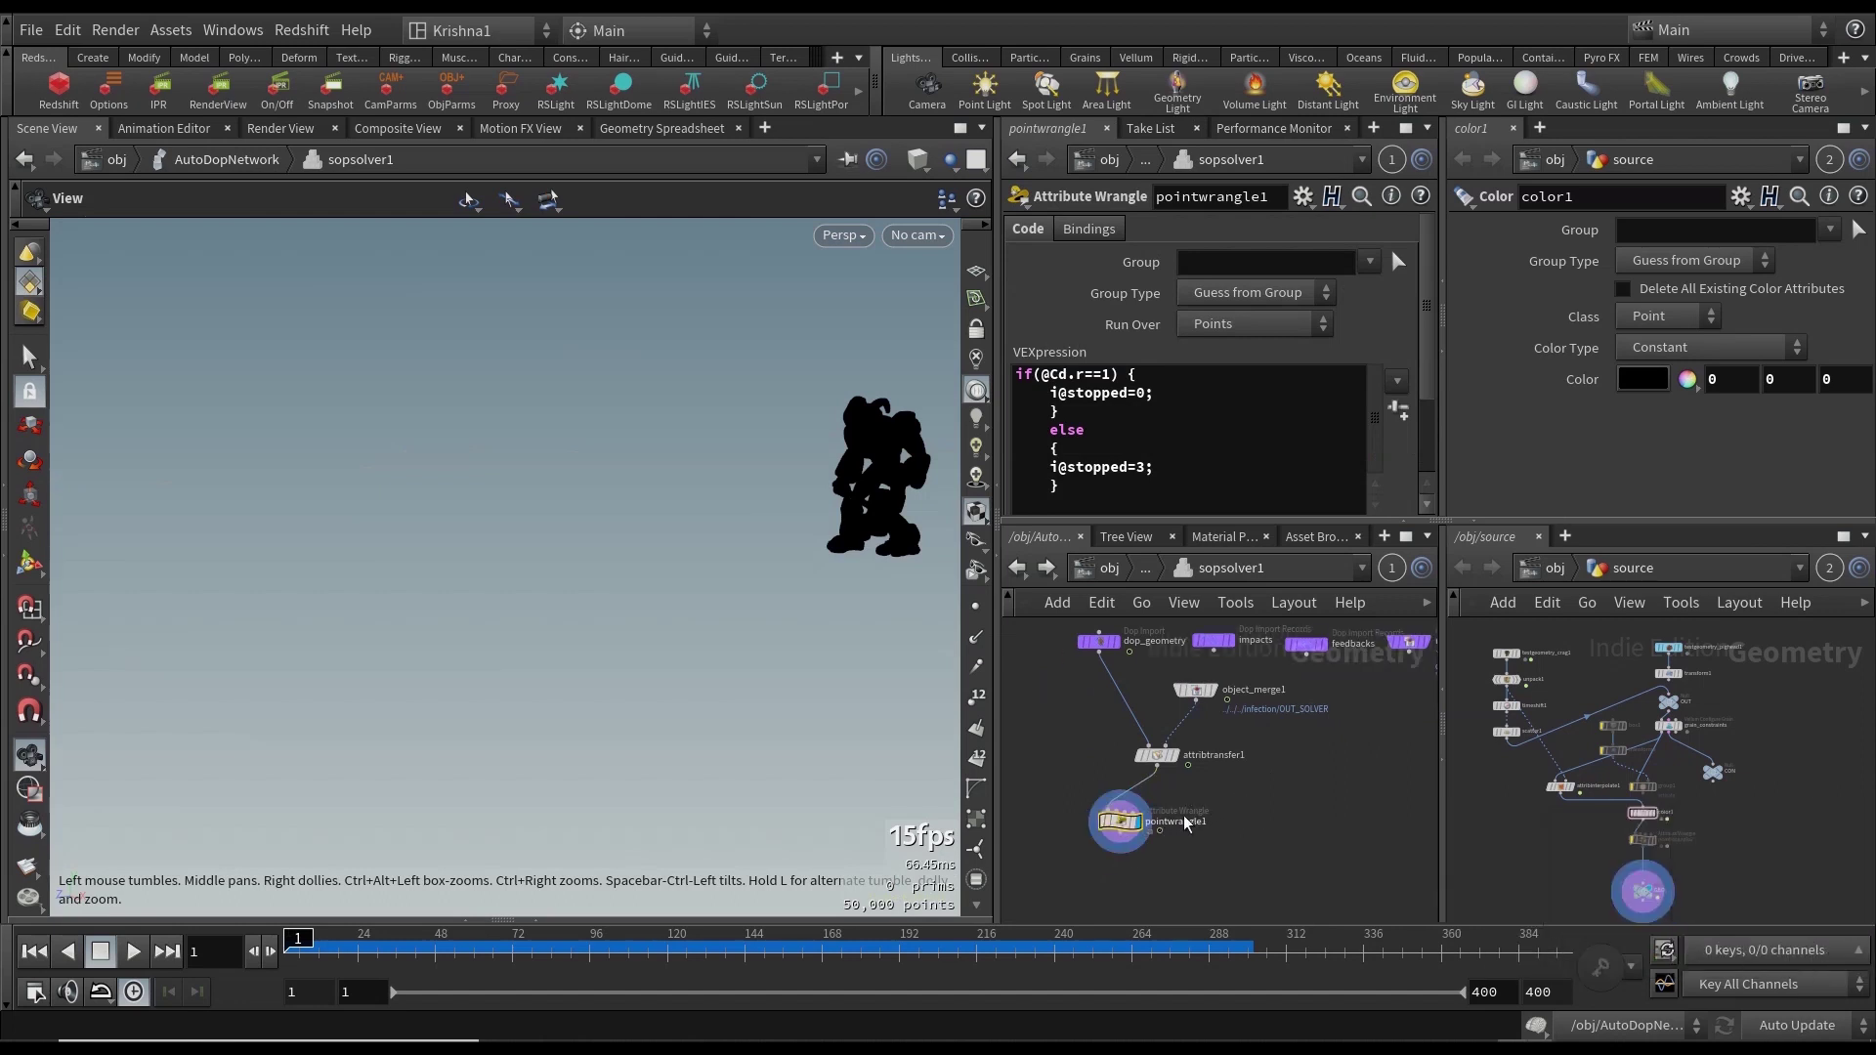
drag(1194, 802, 1231, 811)
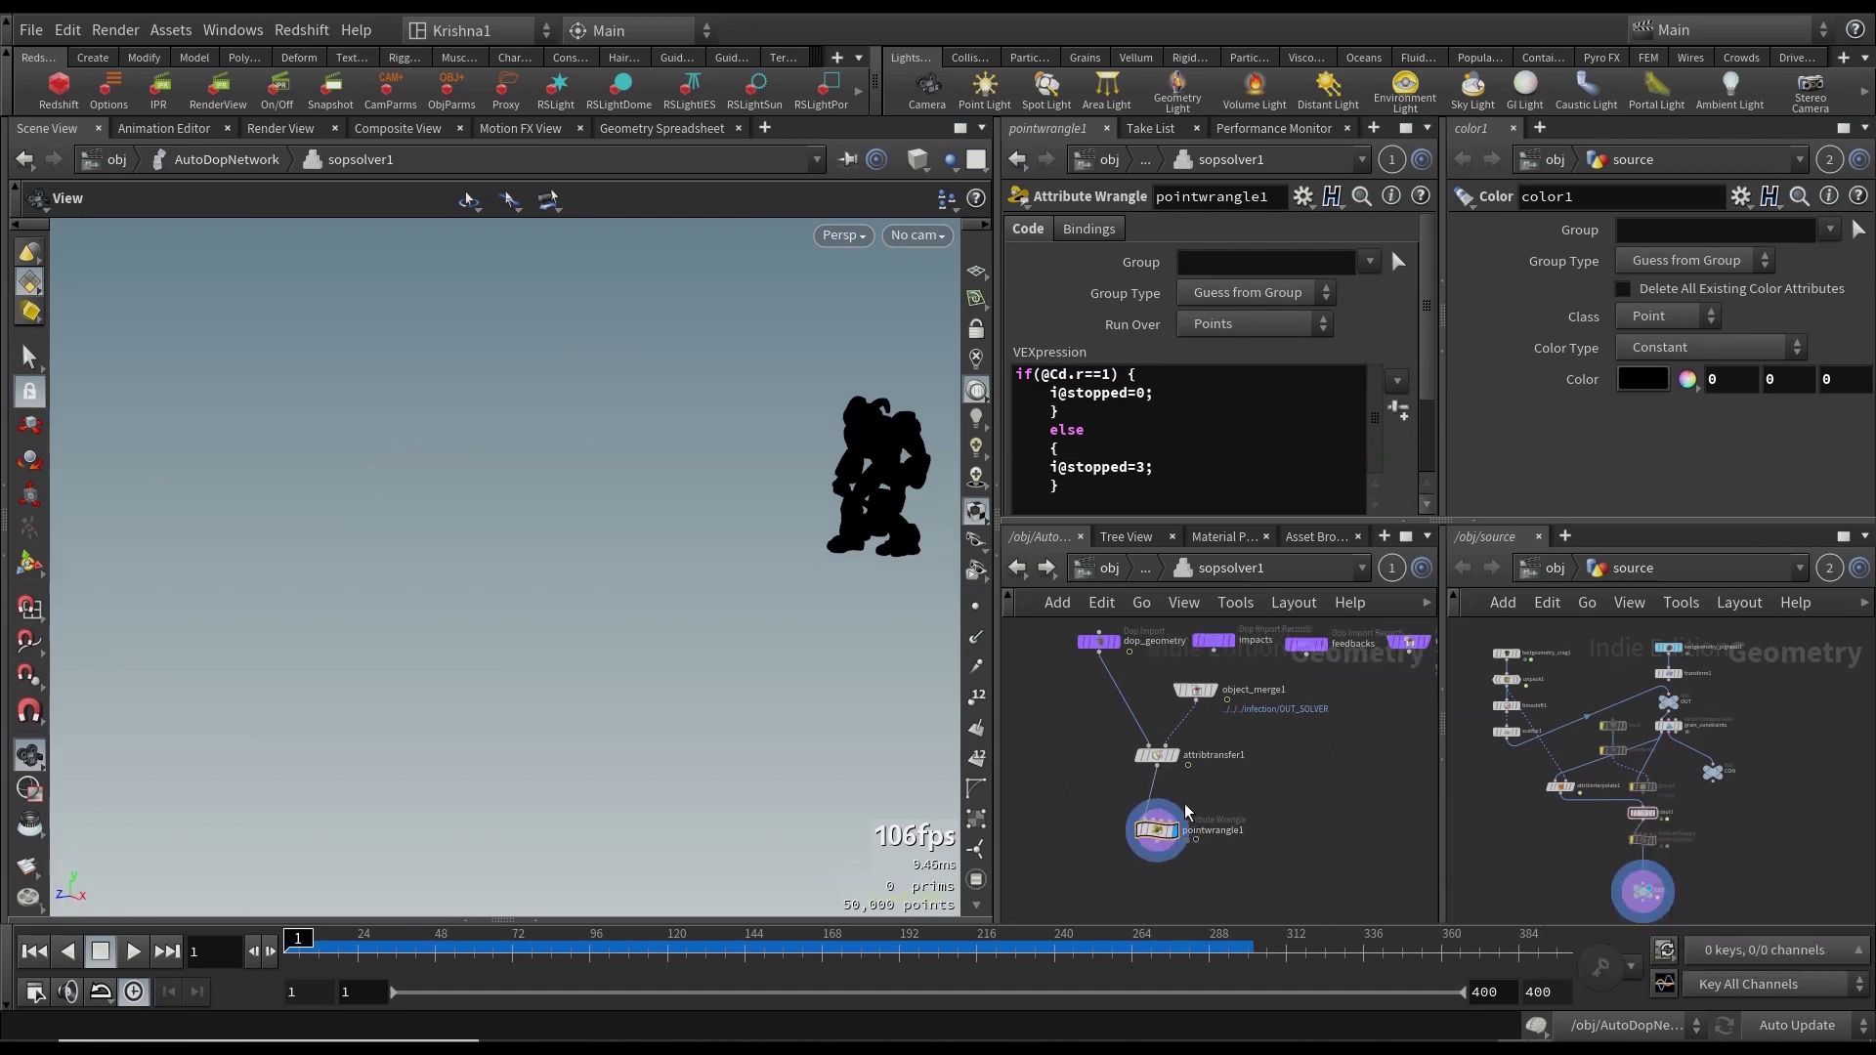
key(ctrl+v)
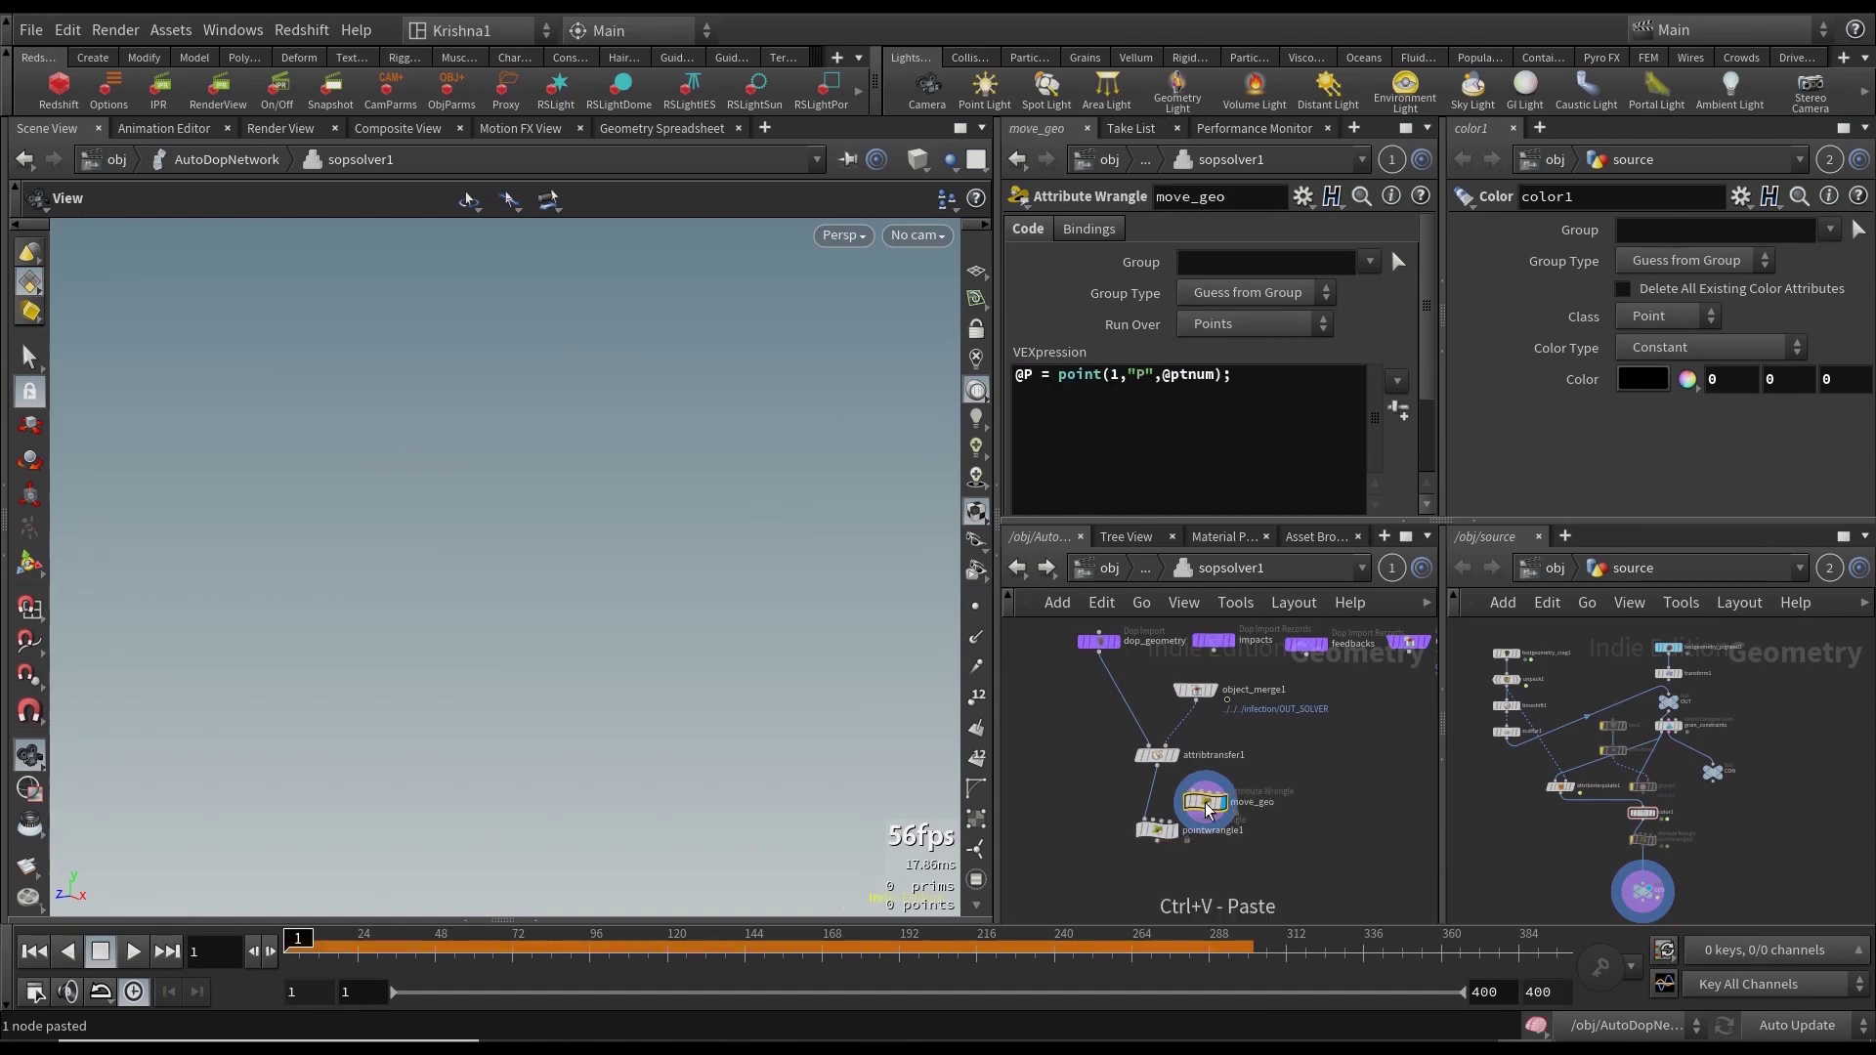
drag(1208, 810, 1145, 801)
Wire object_merge1 into move_geo's second input and bring up pointwrangle1's code.
click(1157, 842)
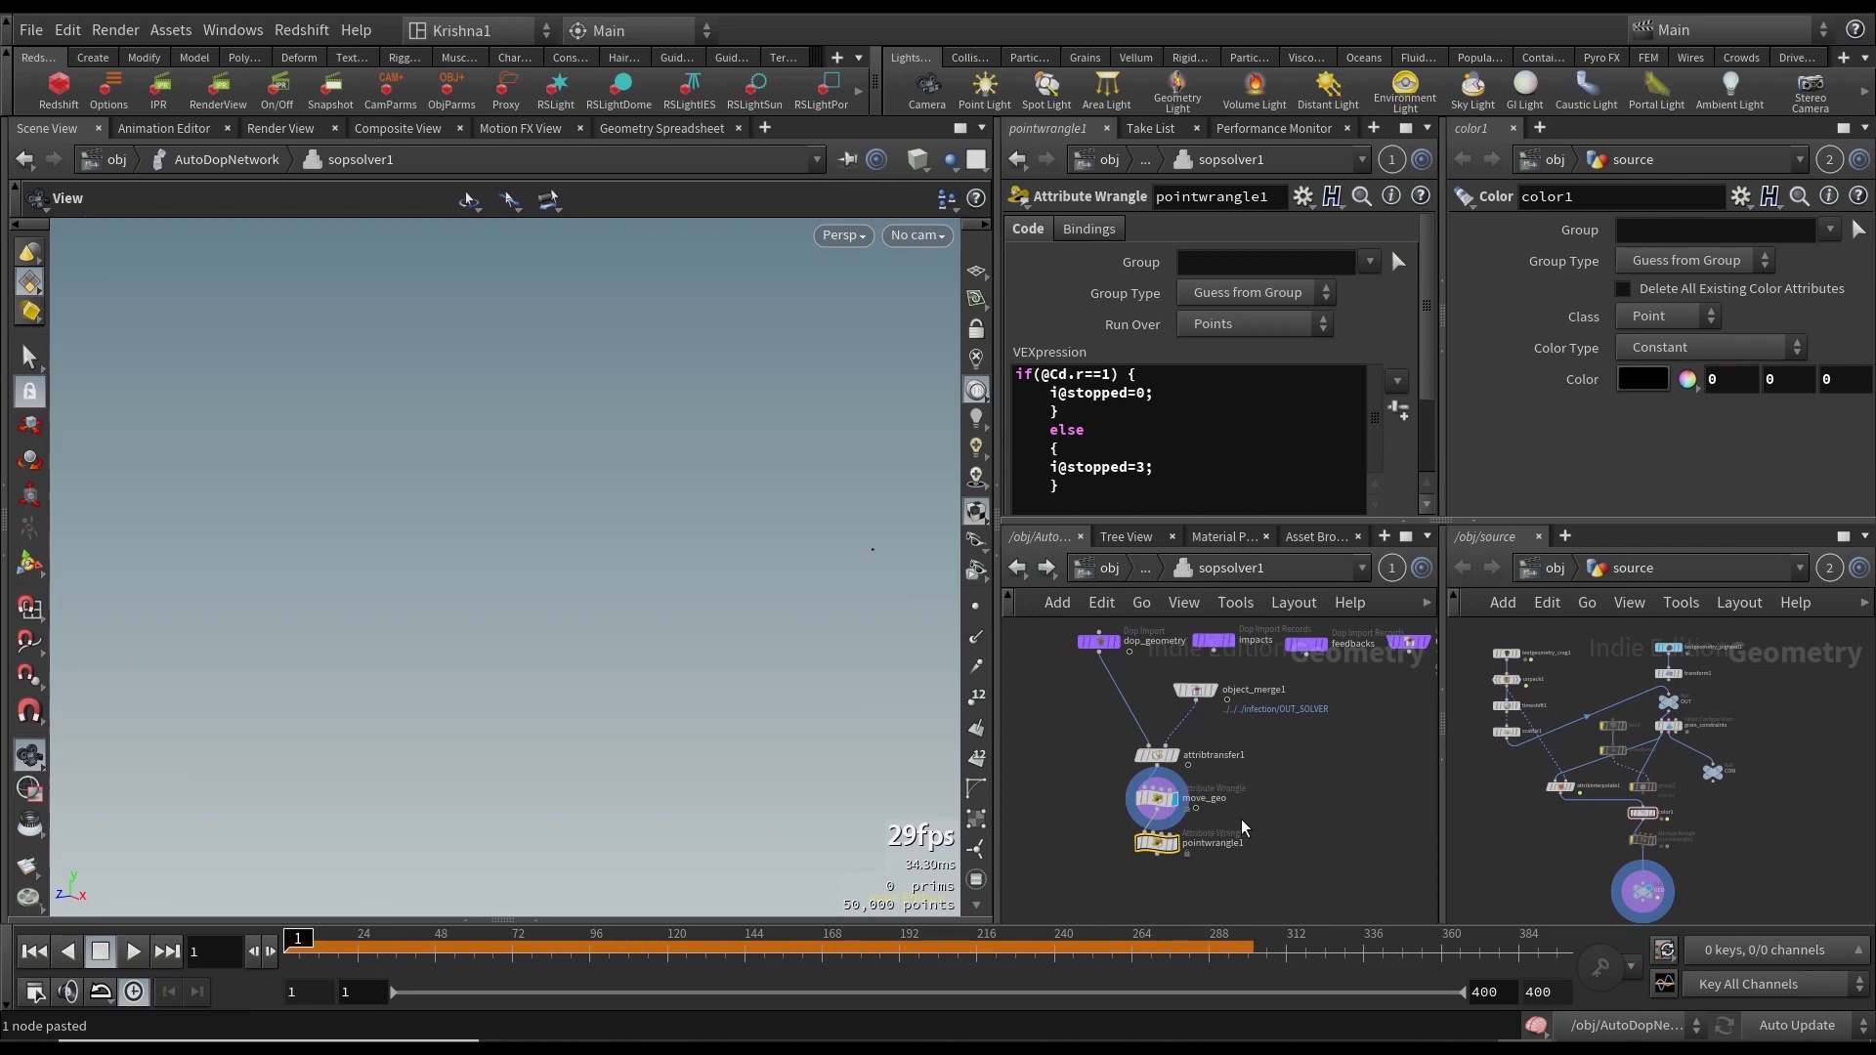
click(1157, 800)
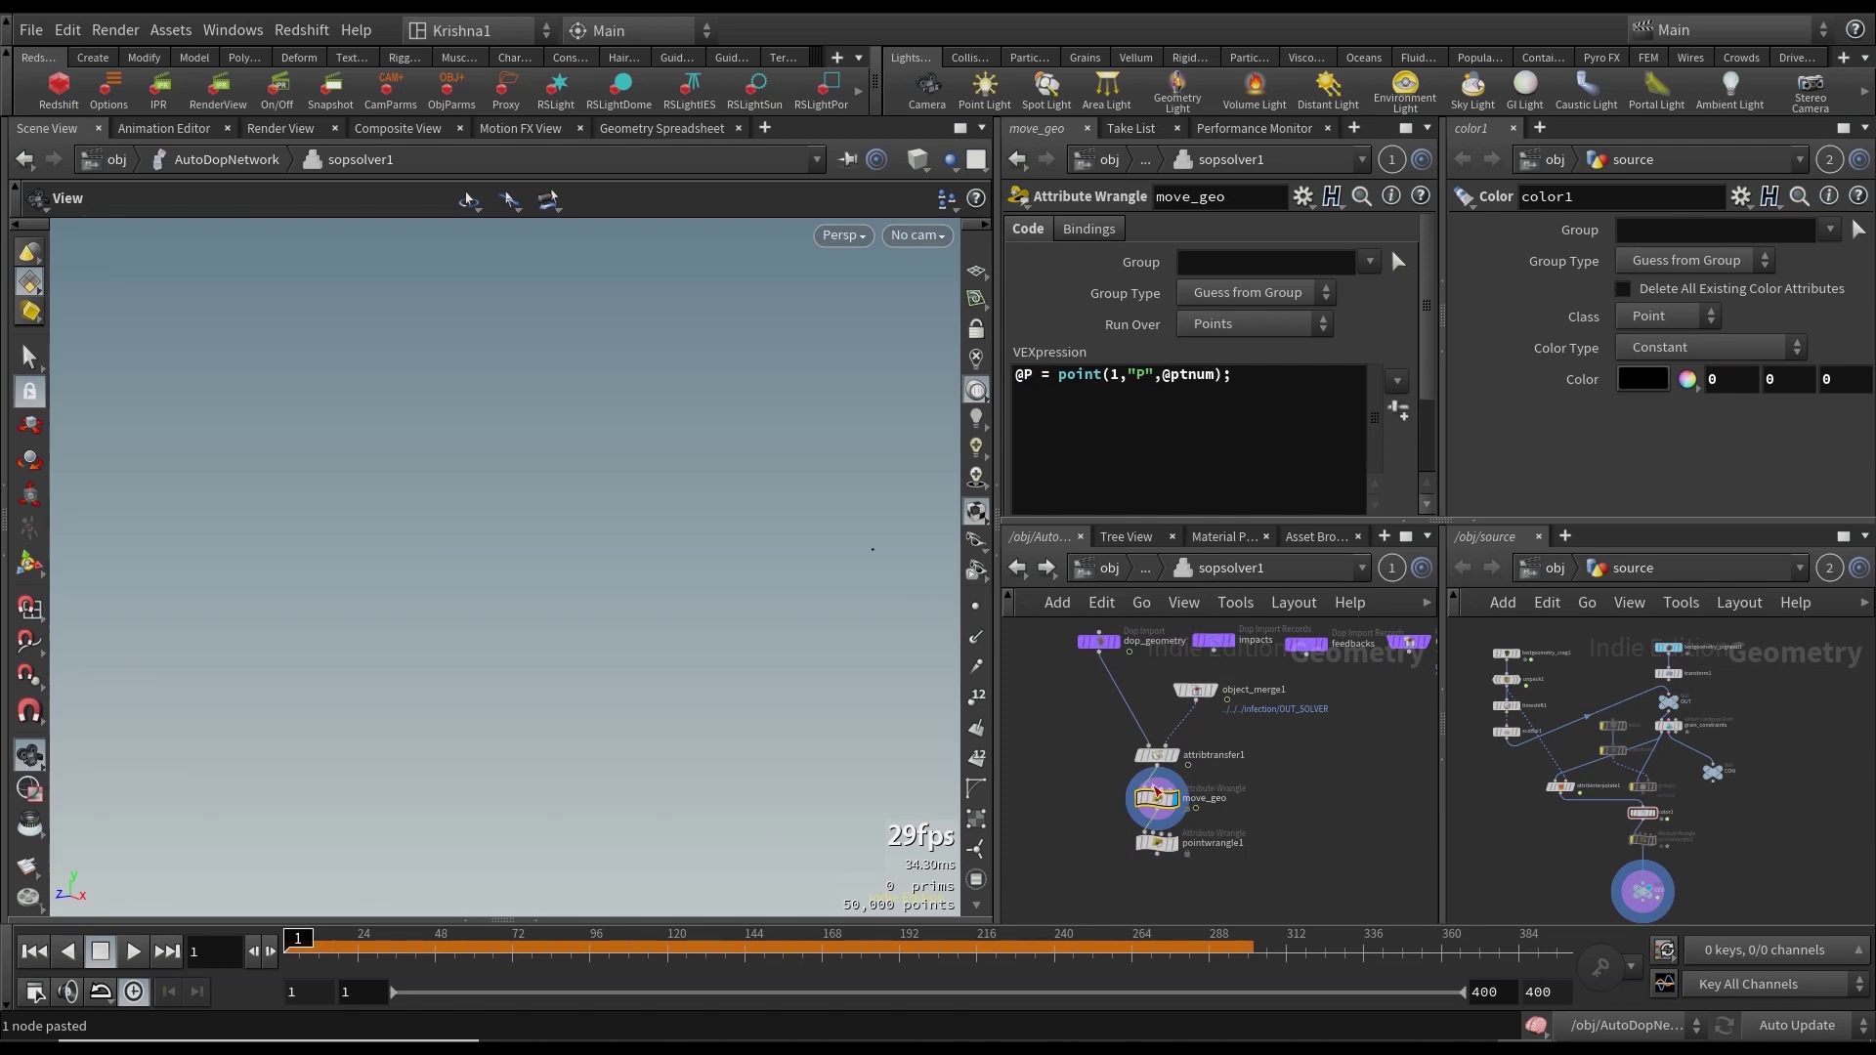
click(1161, 784)
click(1198, 710)
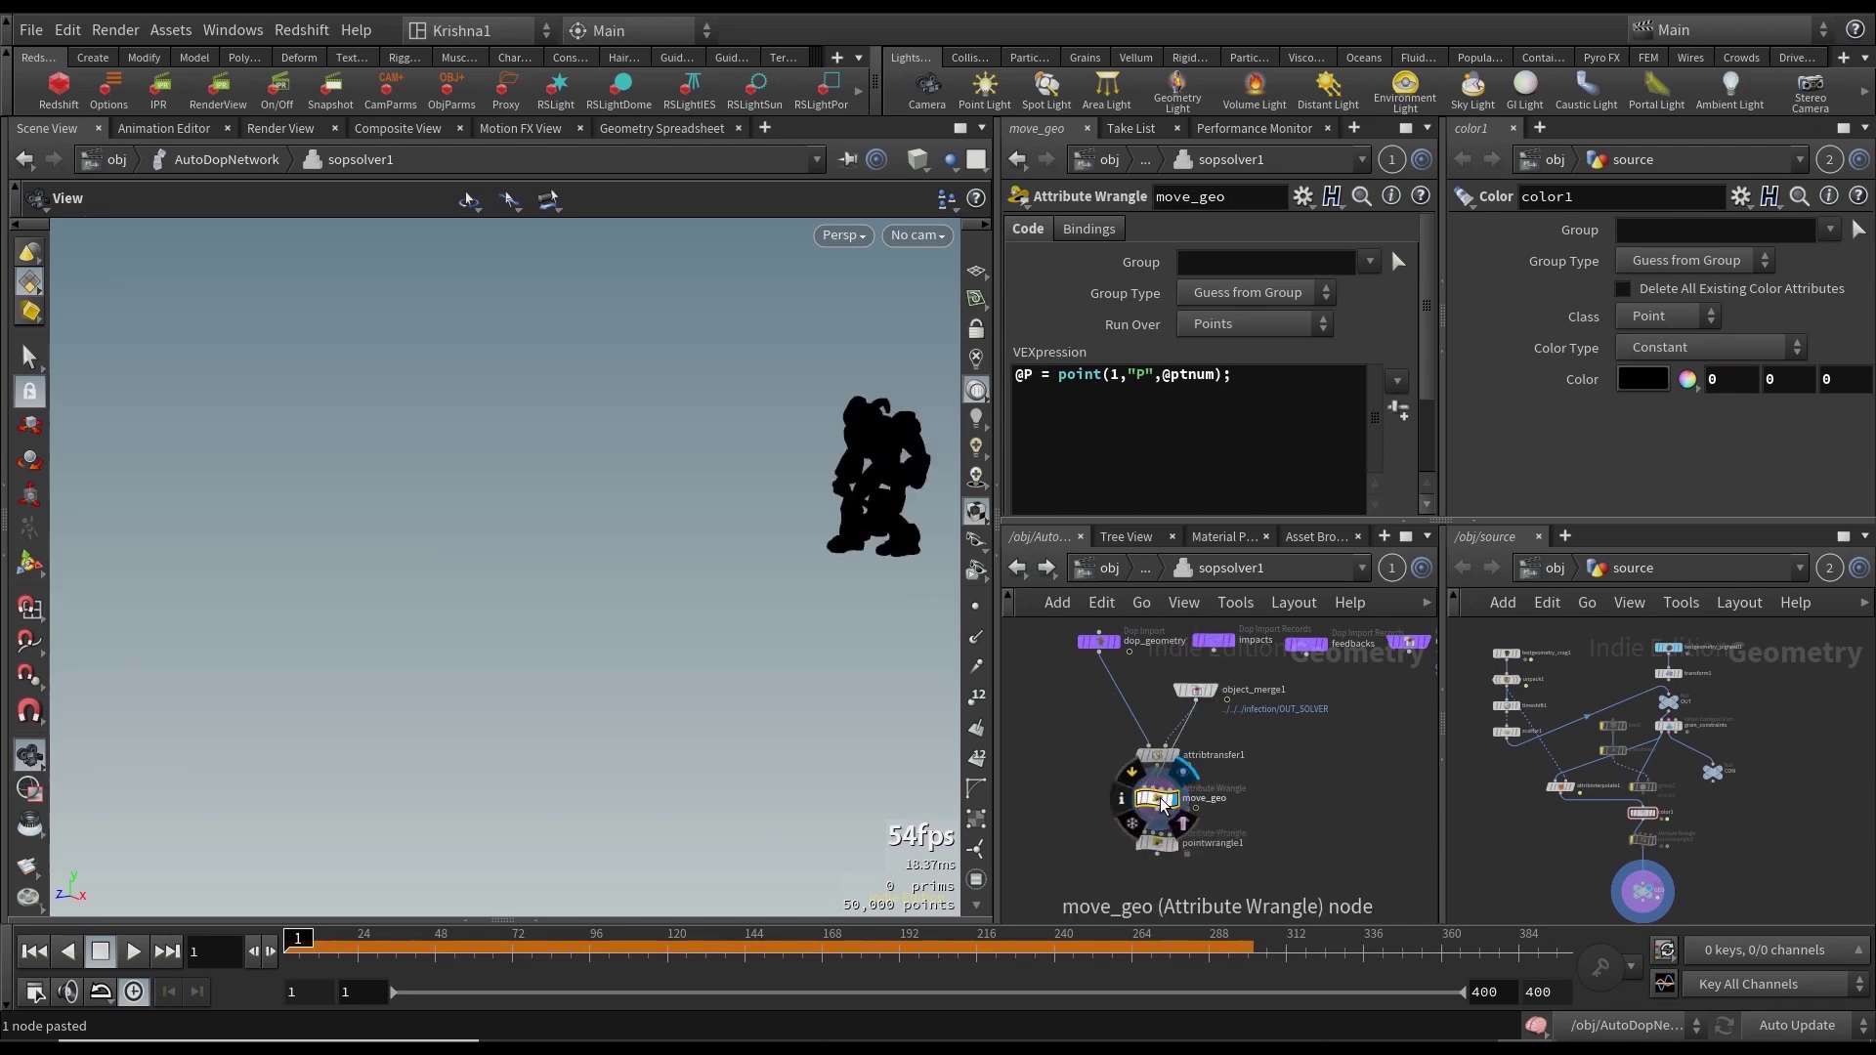
drag(1156, 797, 1280, 799)
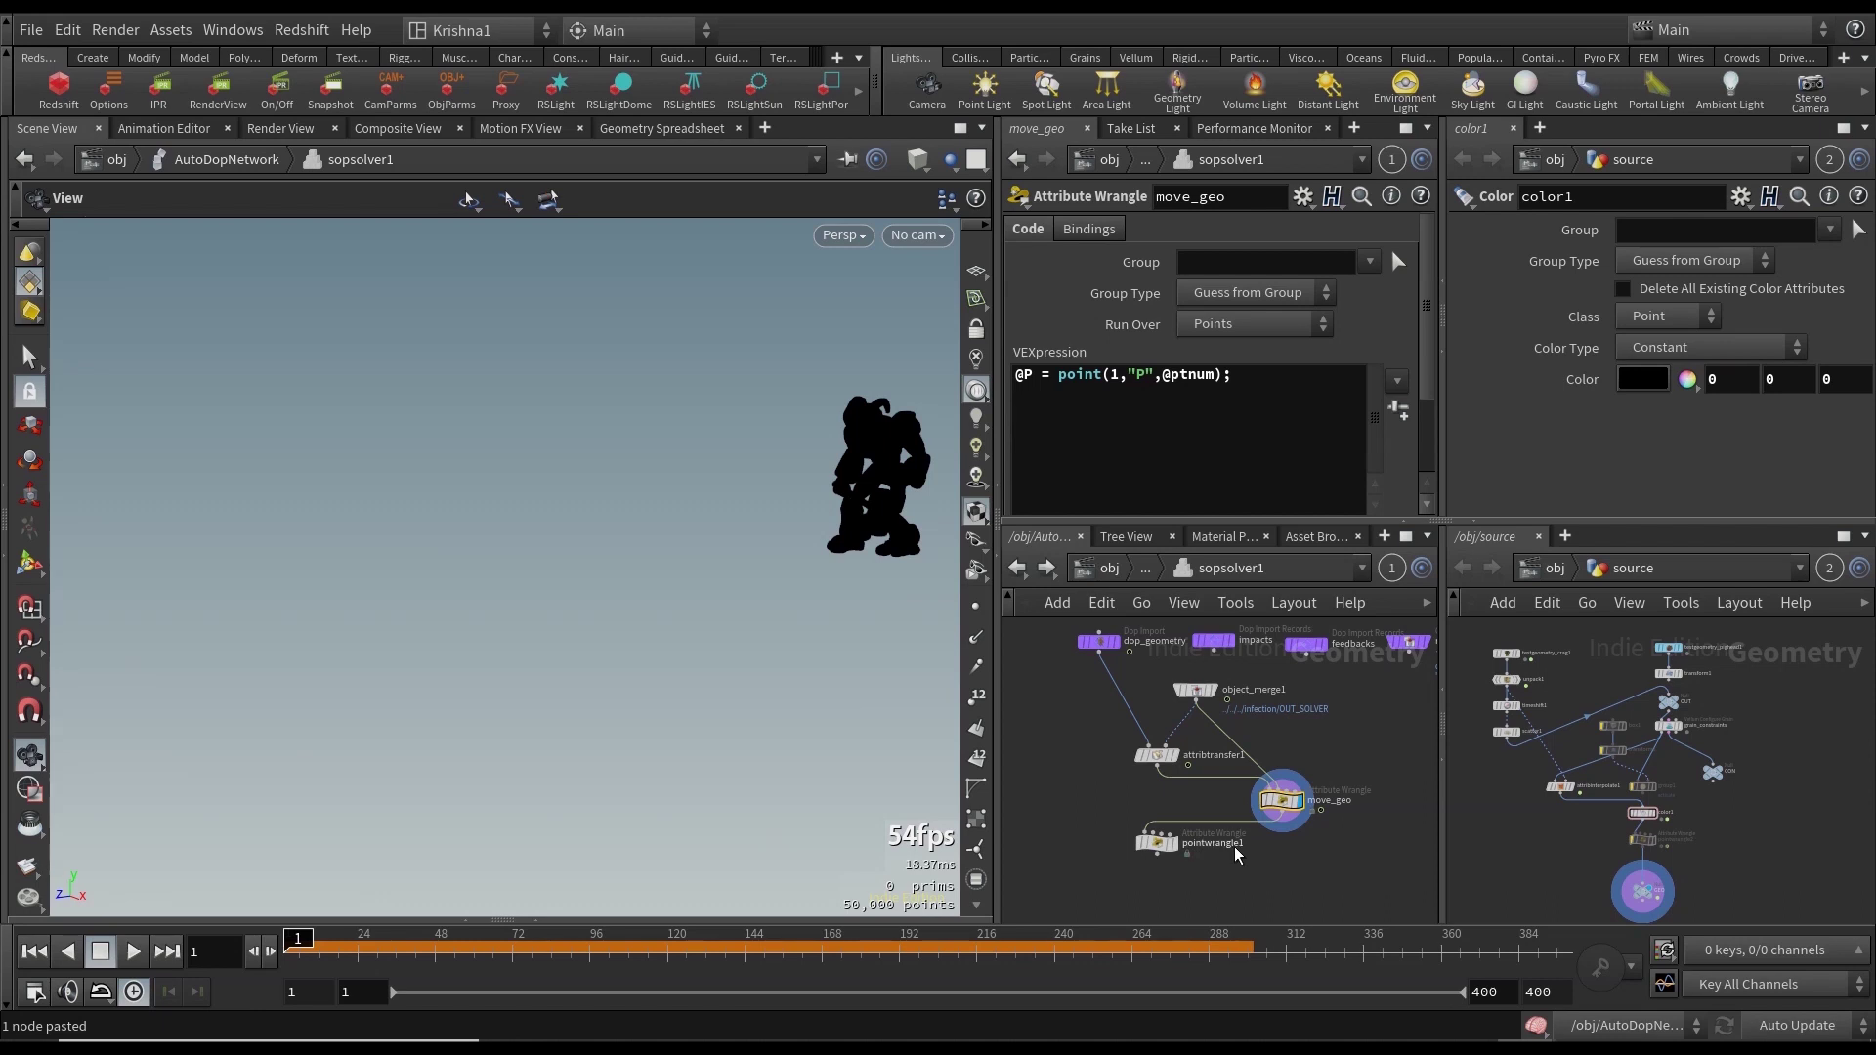
click(1157, 842)
Copy pointwrangle1's if/else VEX block into move_geo's code.
key(ctrl+a)
key(ctrl+c)
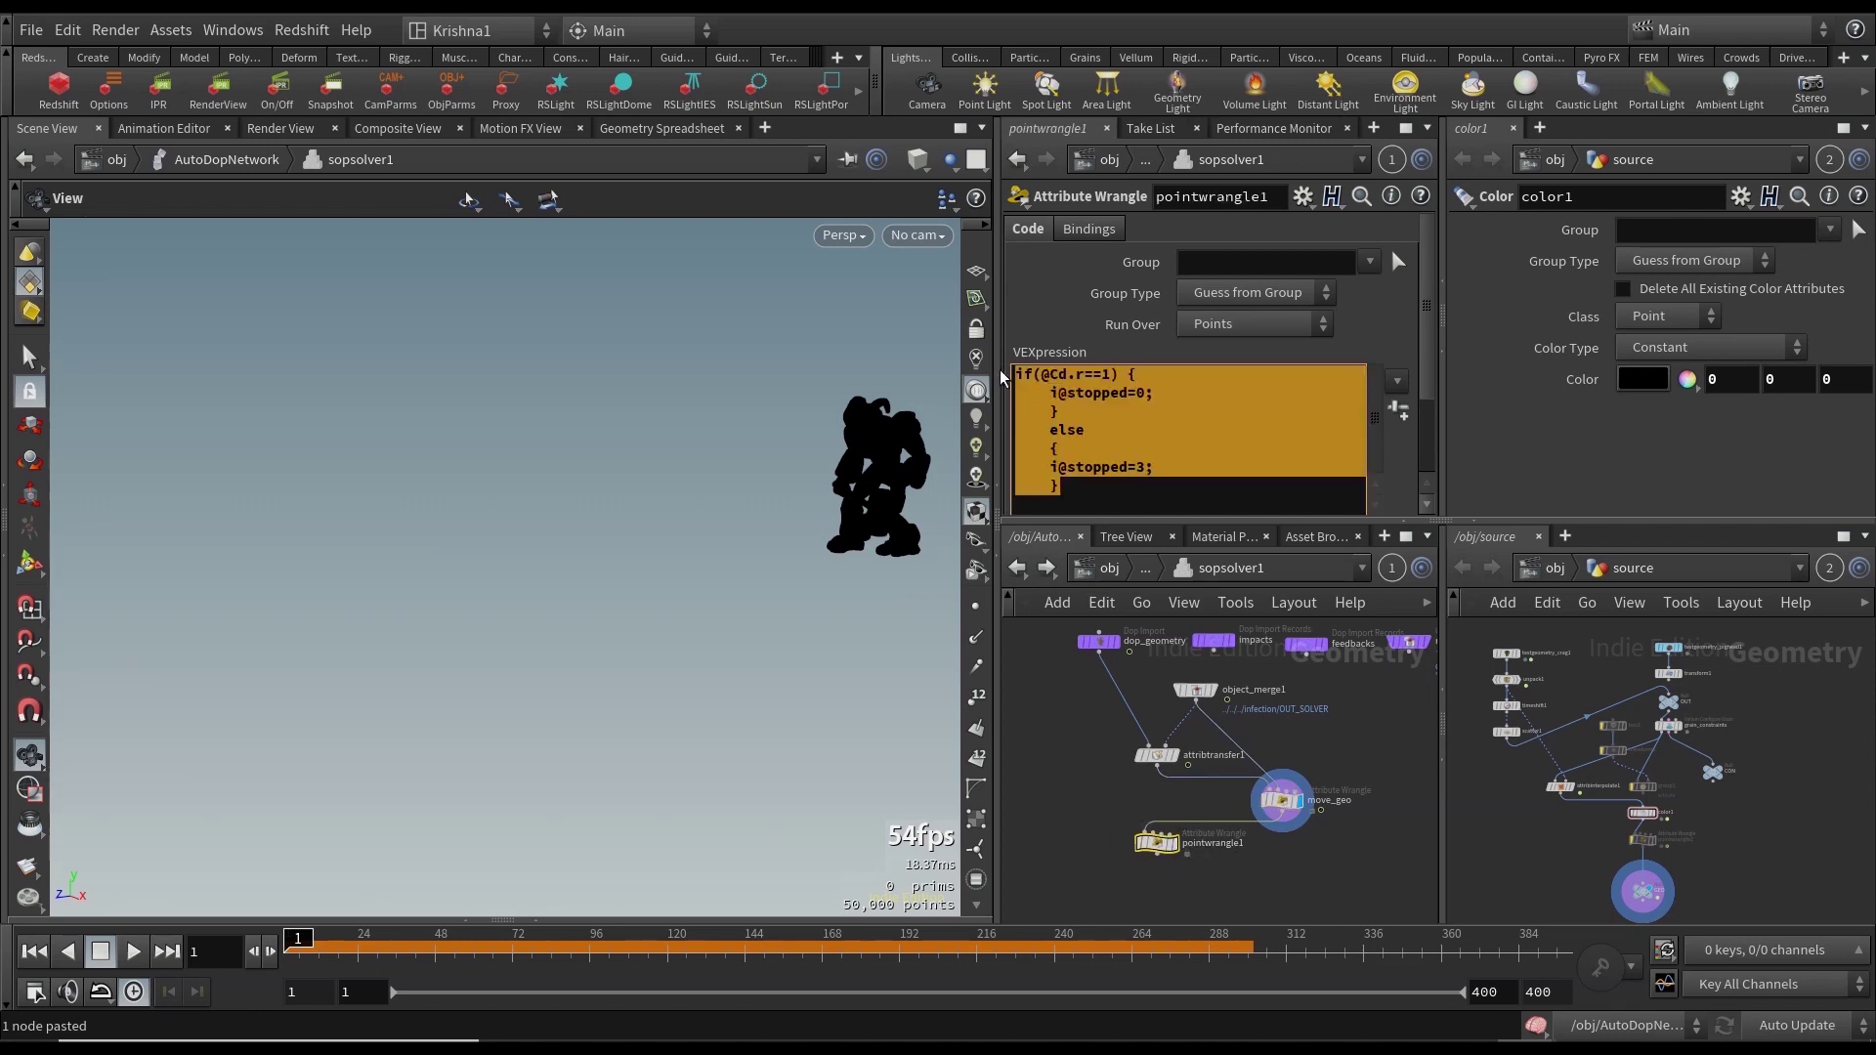
click(1280, 803)
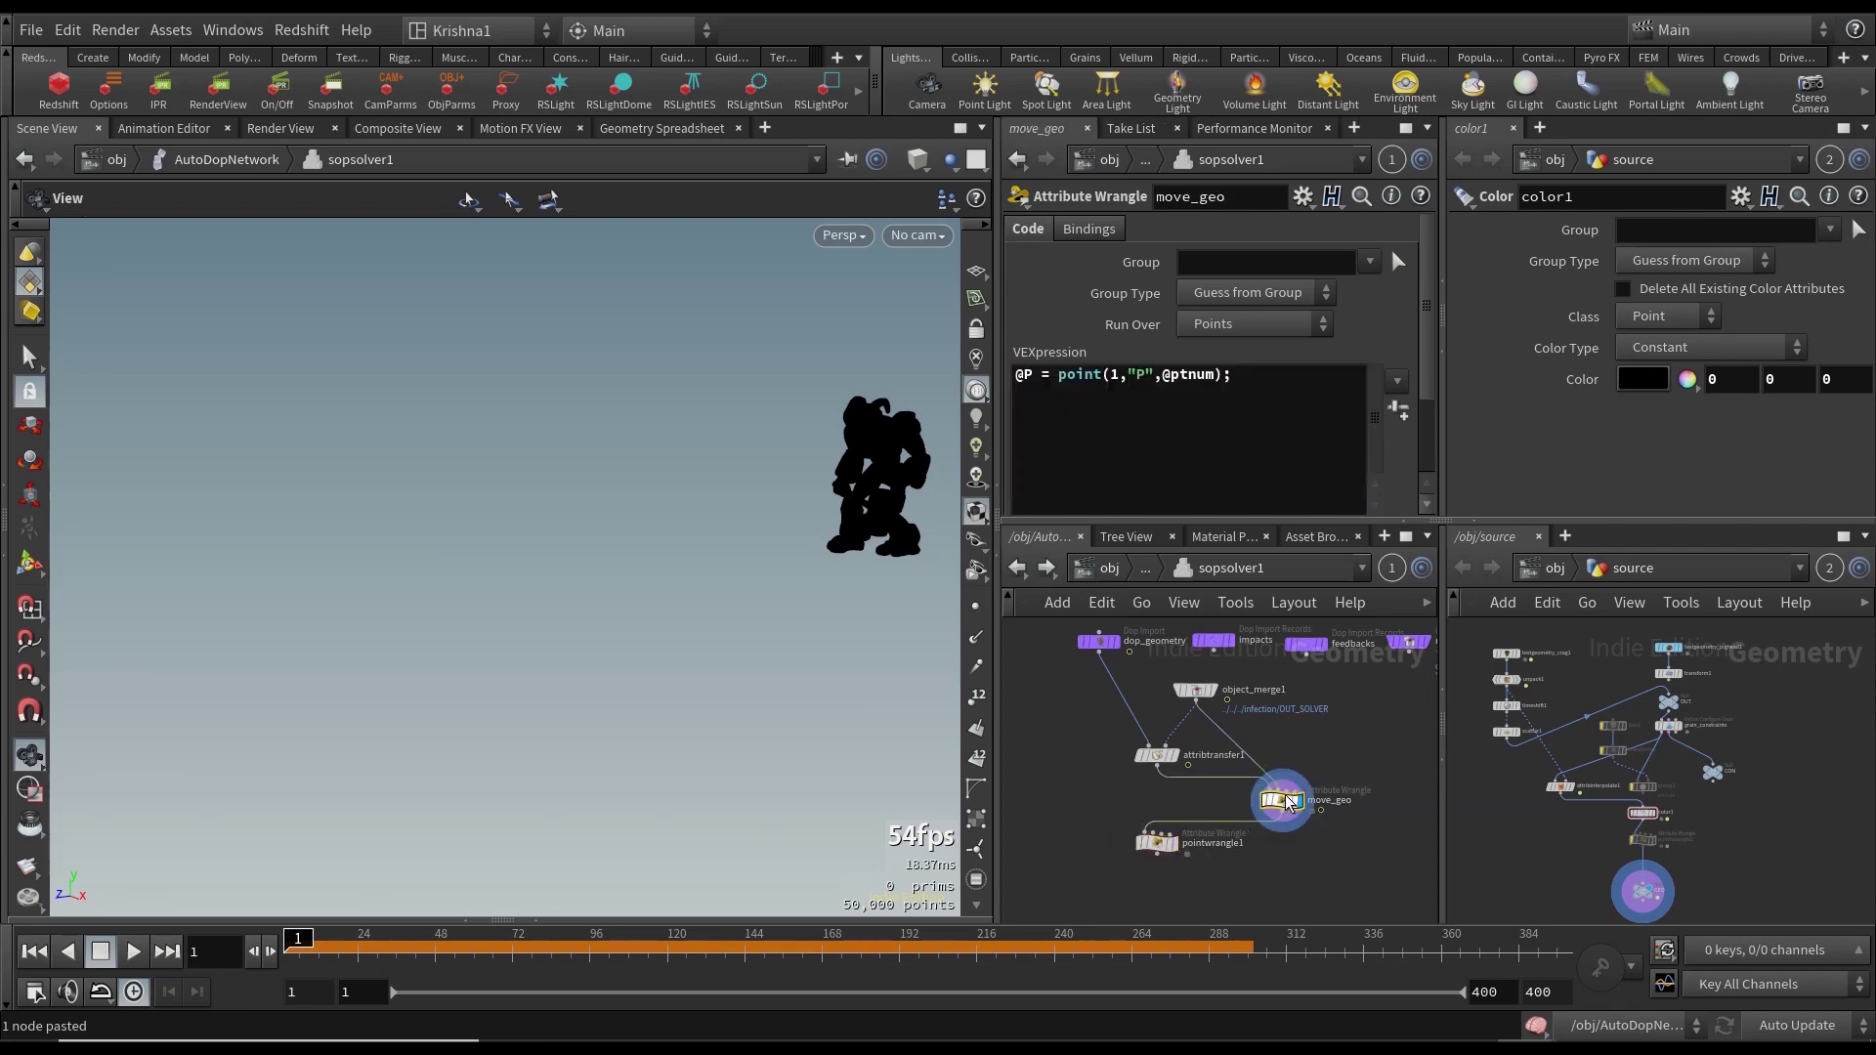
key(Return)
key(Up)
key(ctrl+v)
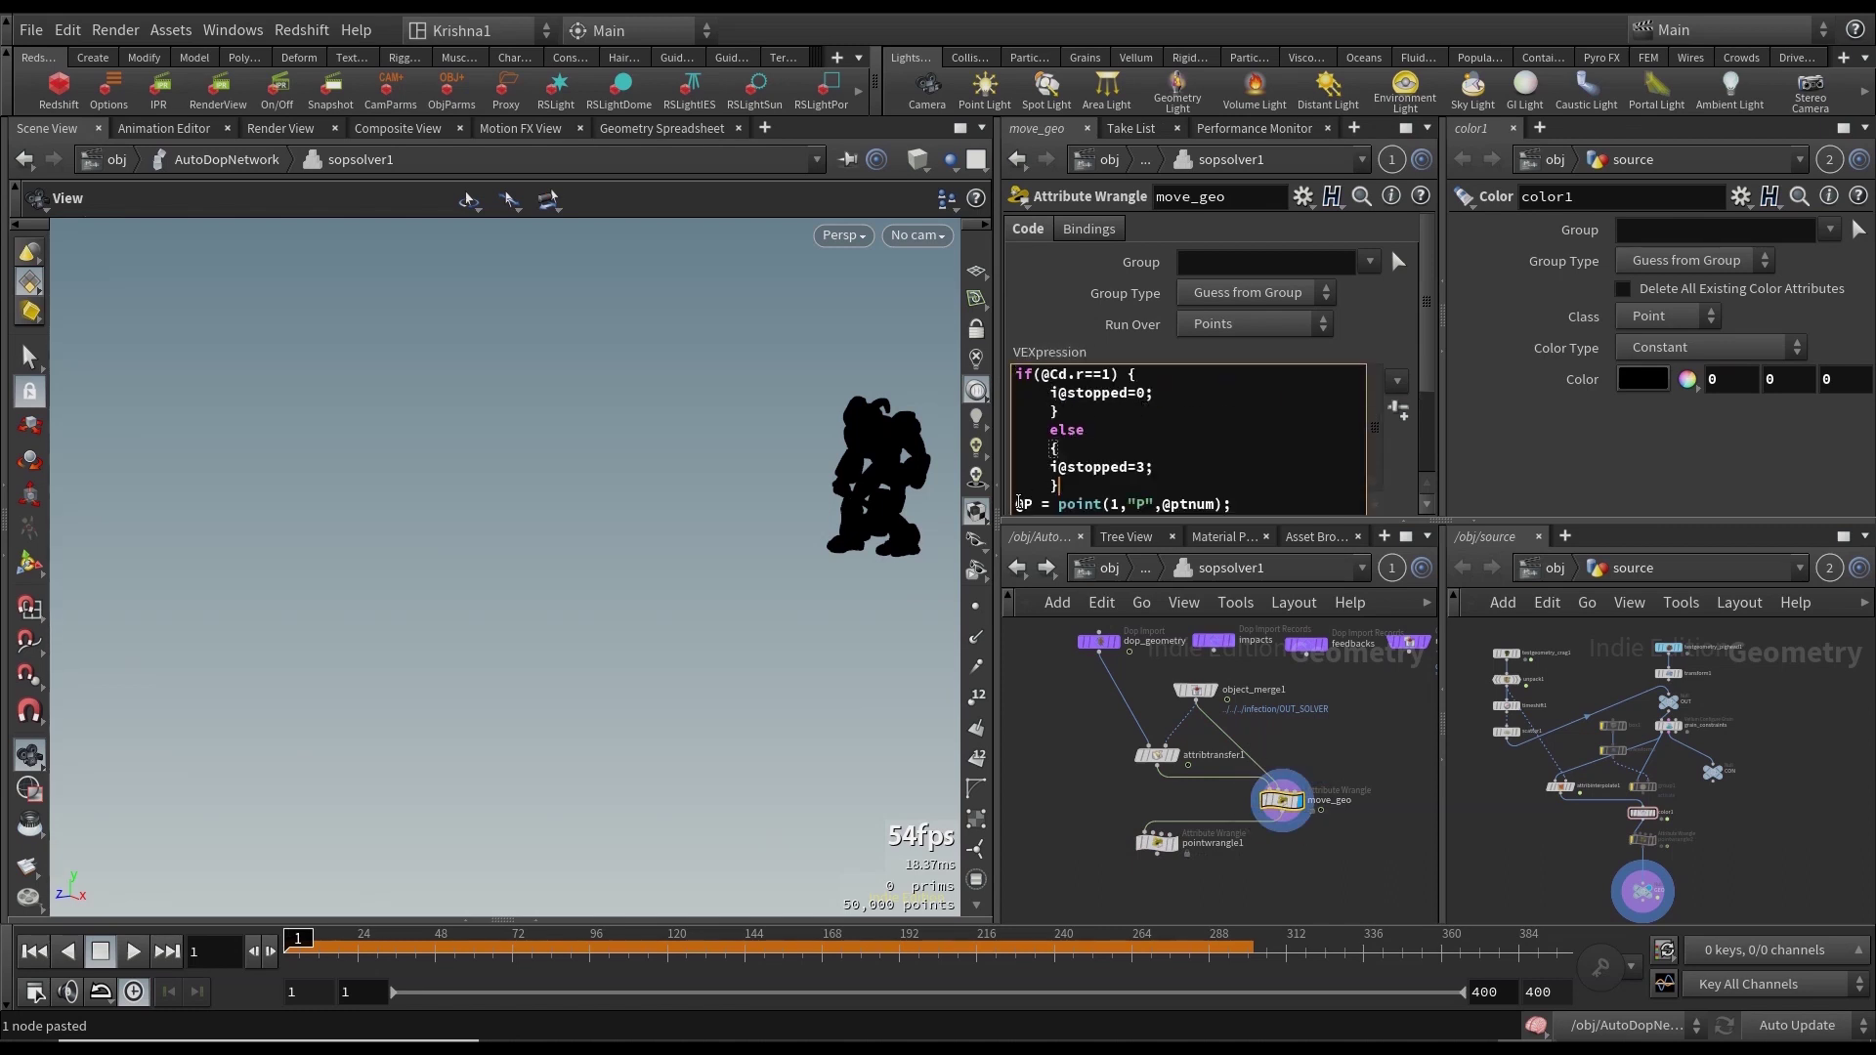
key(shift+Right)
key(shift+Right)
key(shift+Right)
key(shift+Right)
key(shift+Right)
key(shift+Right)
key(shift+Right)
key(shift+Right)
key(shift+Right)
key(shift+Right)
key(shift+Right)
key(shift+Right)
key(shift+Right)
key(shift+Right)
key(shift+Right)
key(shift+Right)
key(shift+Right)
drag(1049, 392, 1143, 391)
text(@)
drag(1013, 504, 1240, 504)
key(ctrl+c)
key(BackSpace)
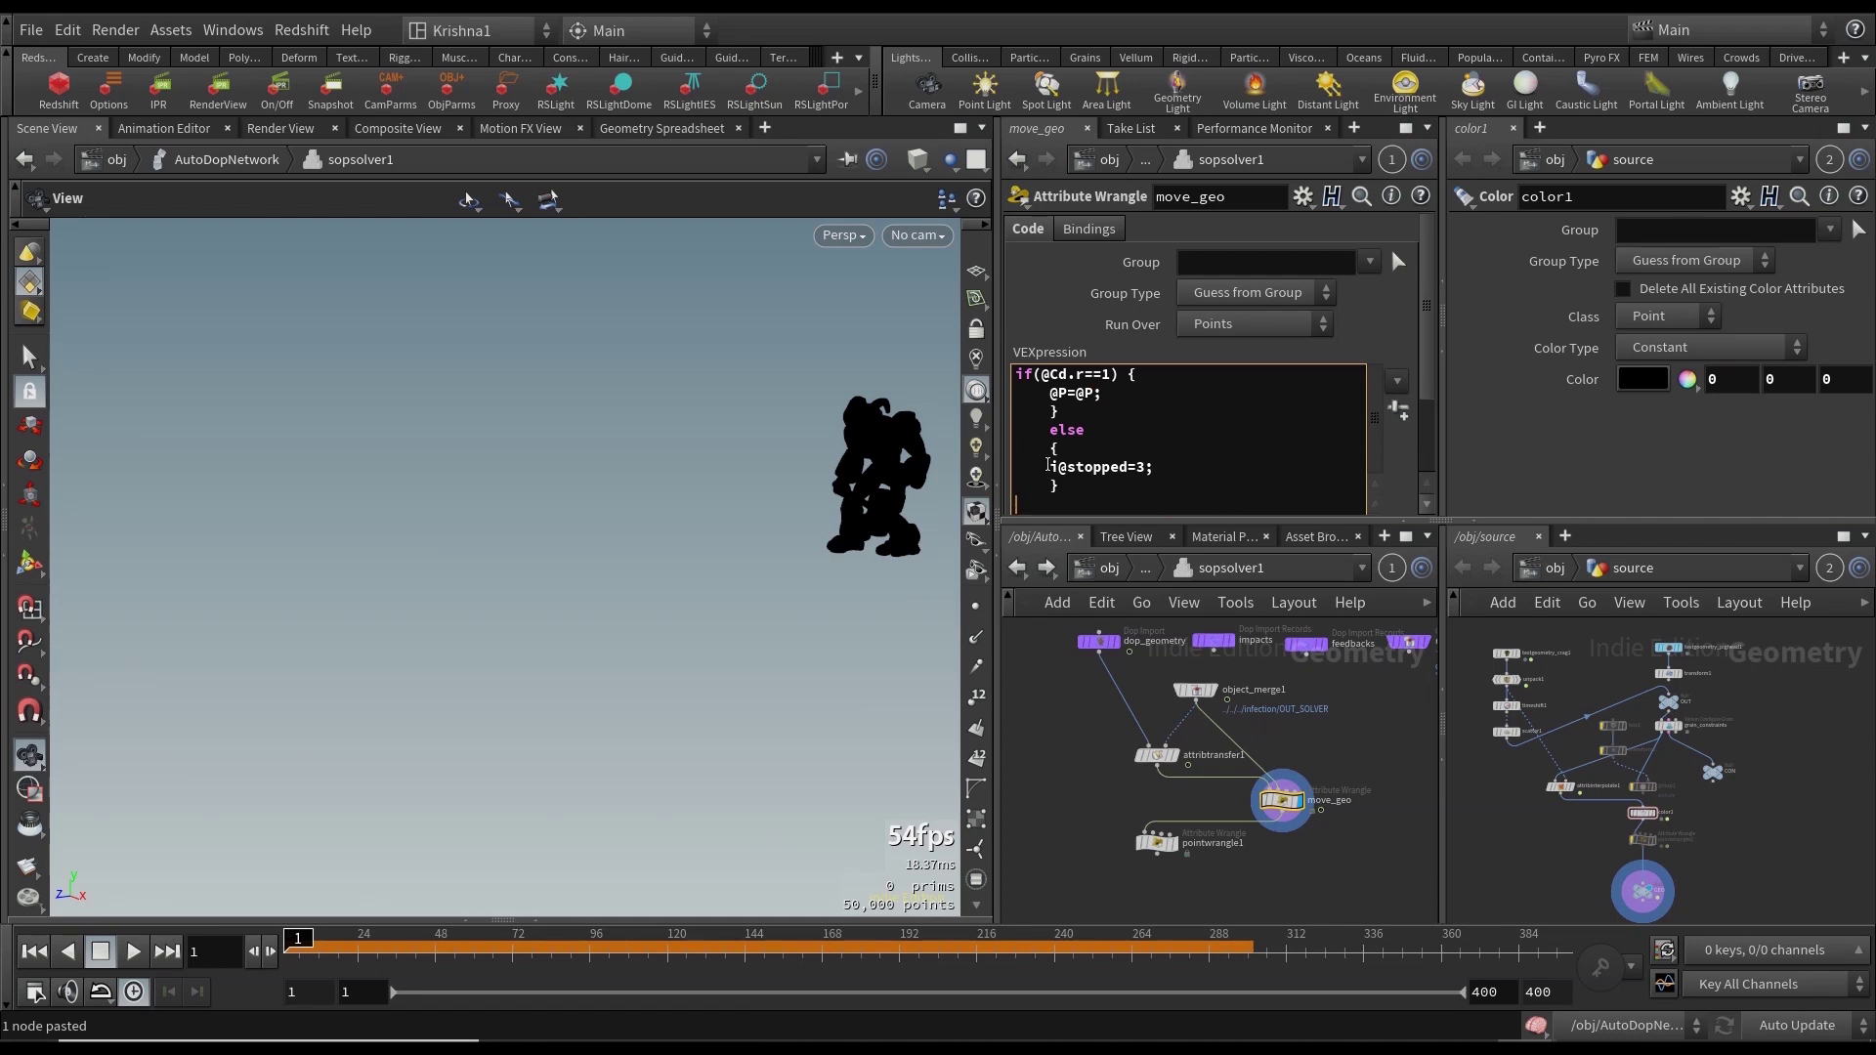
drag(1049, 465, 1158, 467)
key(ctrl+v)
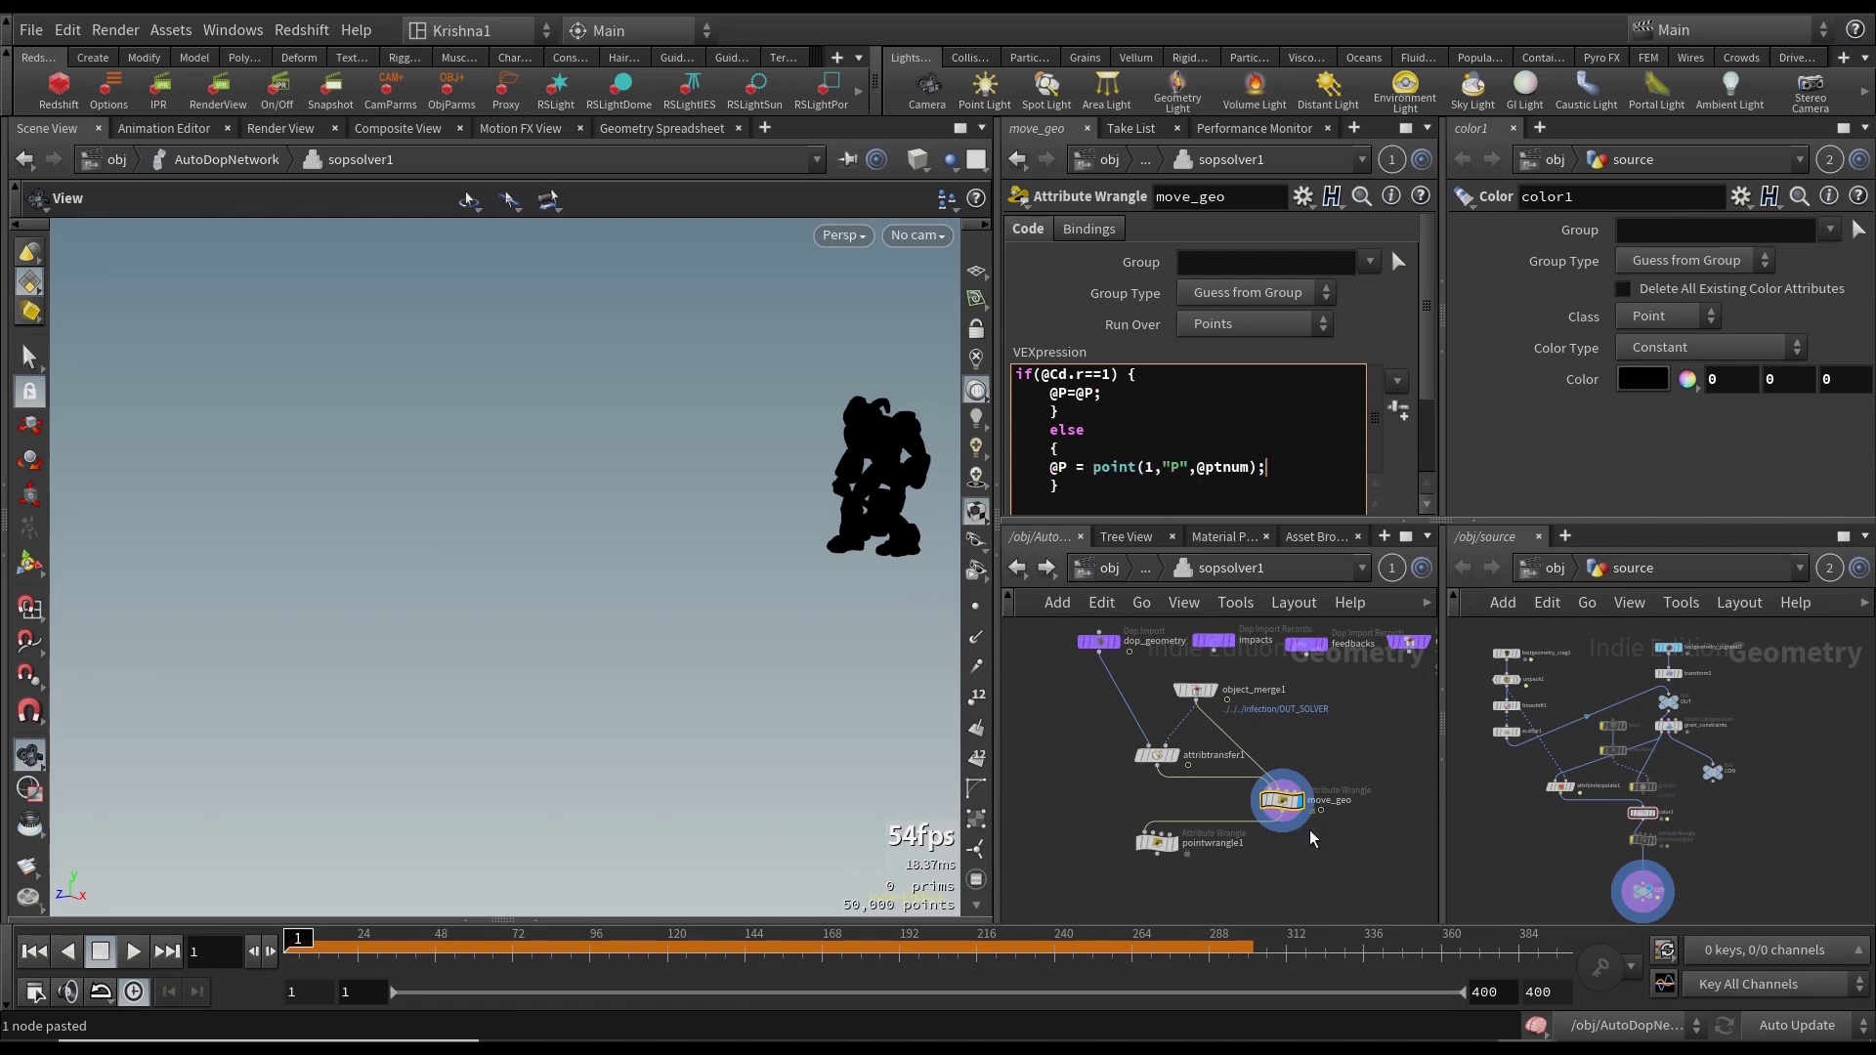
click(1176, 848)
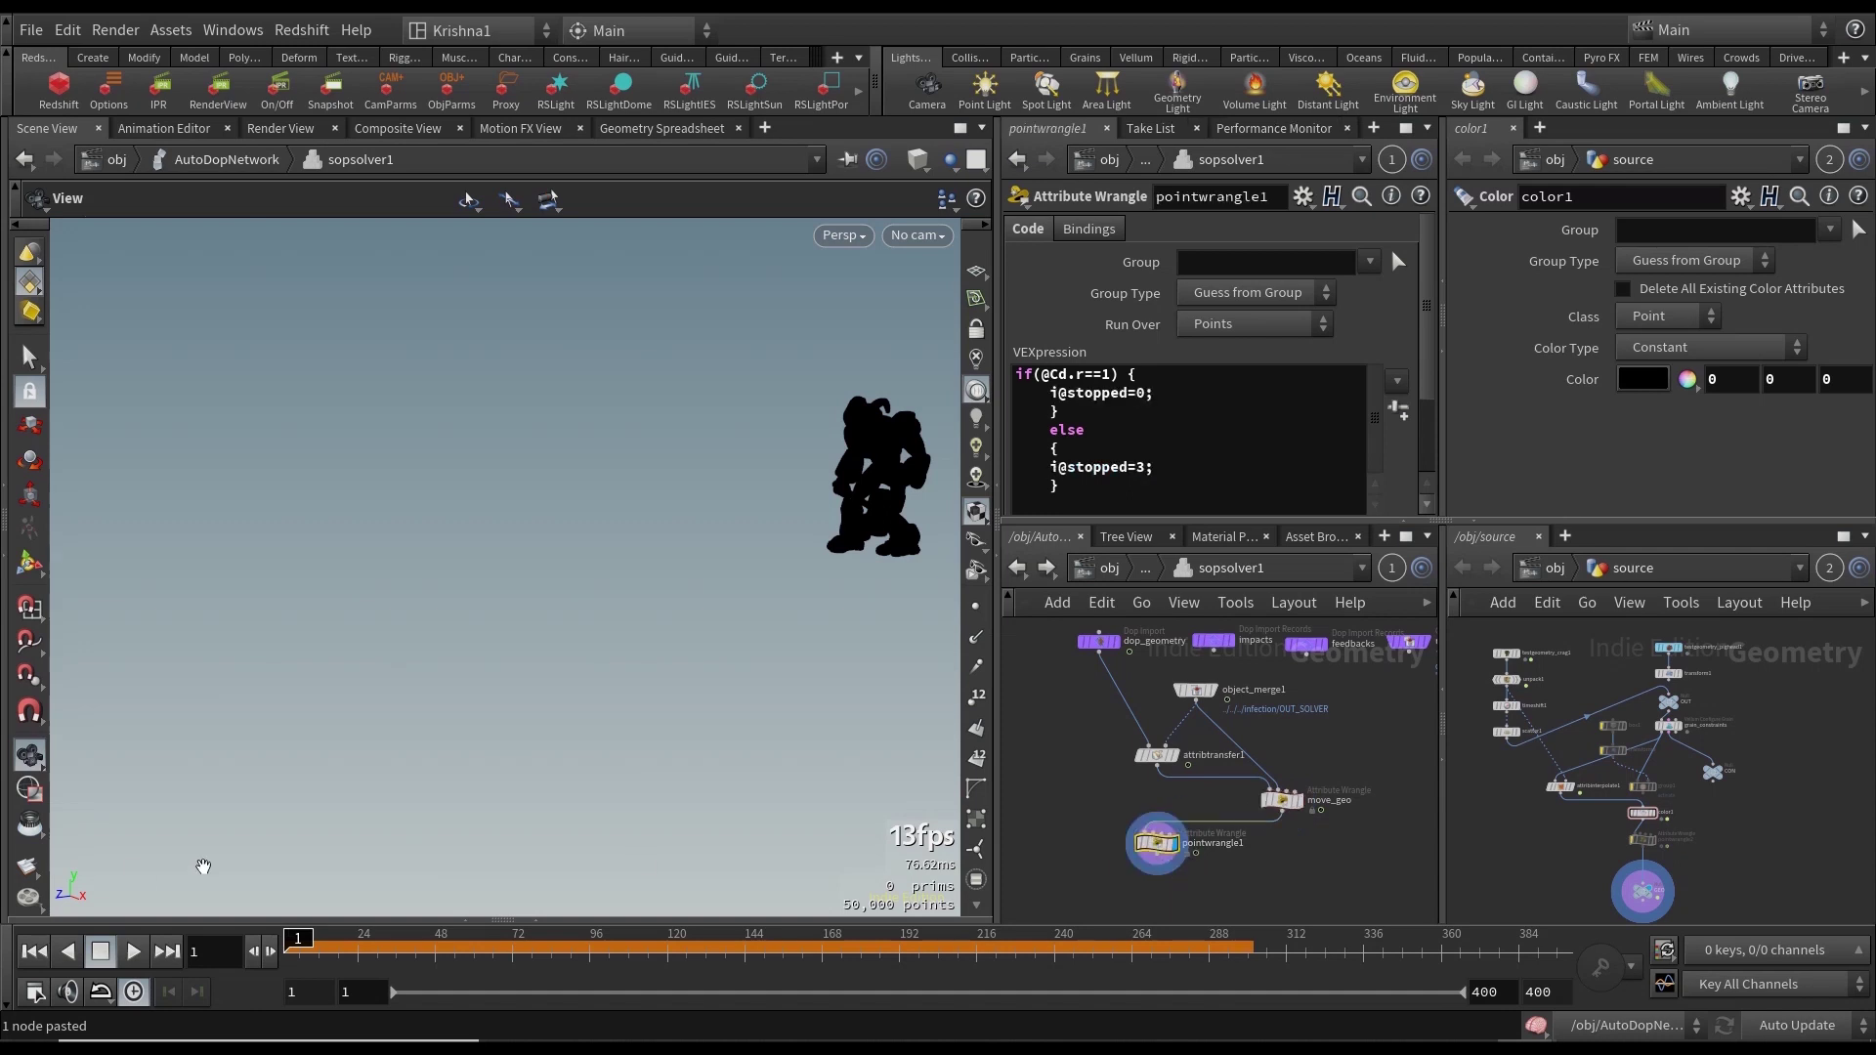
click(1147, 571)
click(1155, 578)
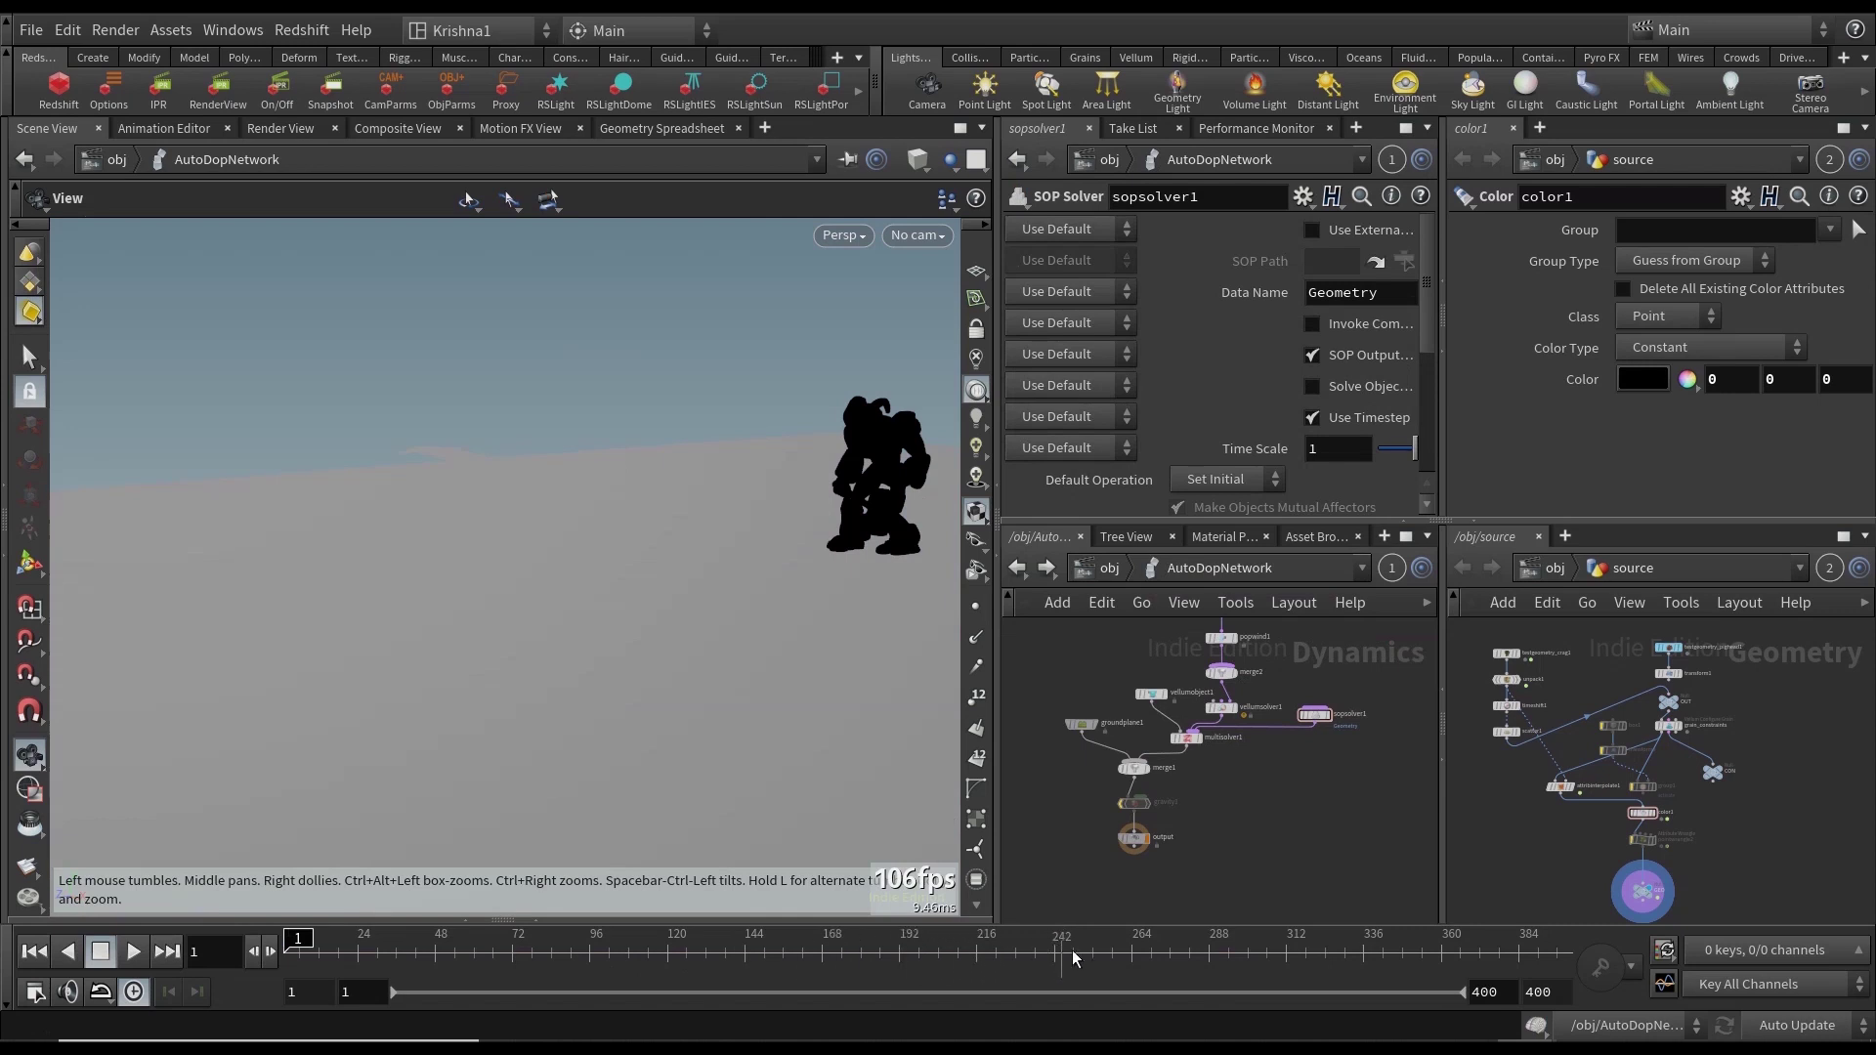
Recook the sim to frame 299 and step through frames 293–298 to review the grains shedding.
click(1244, 947)
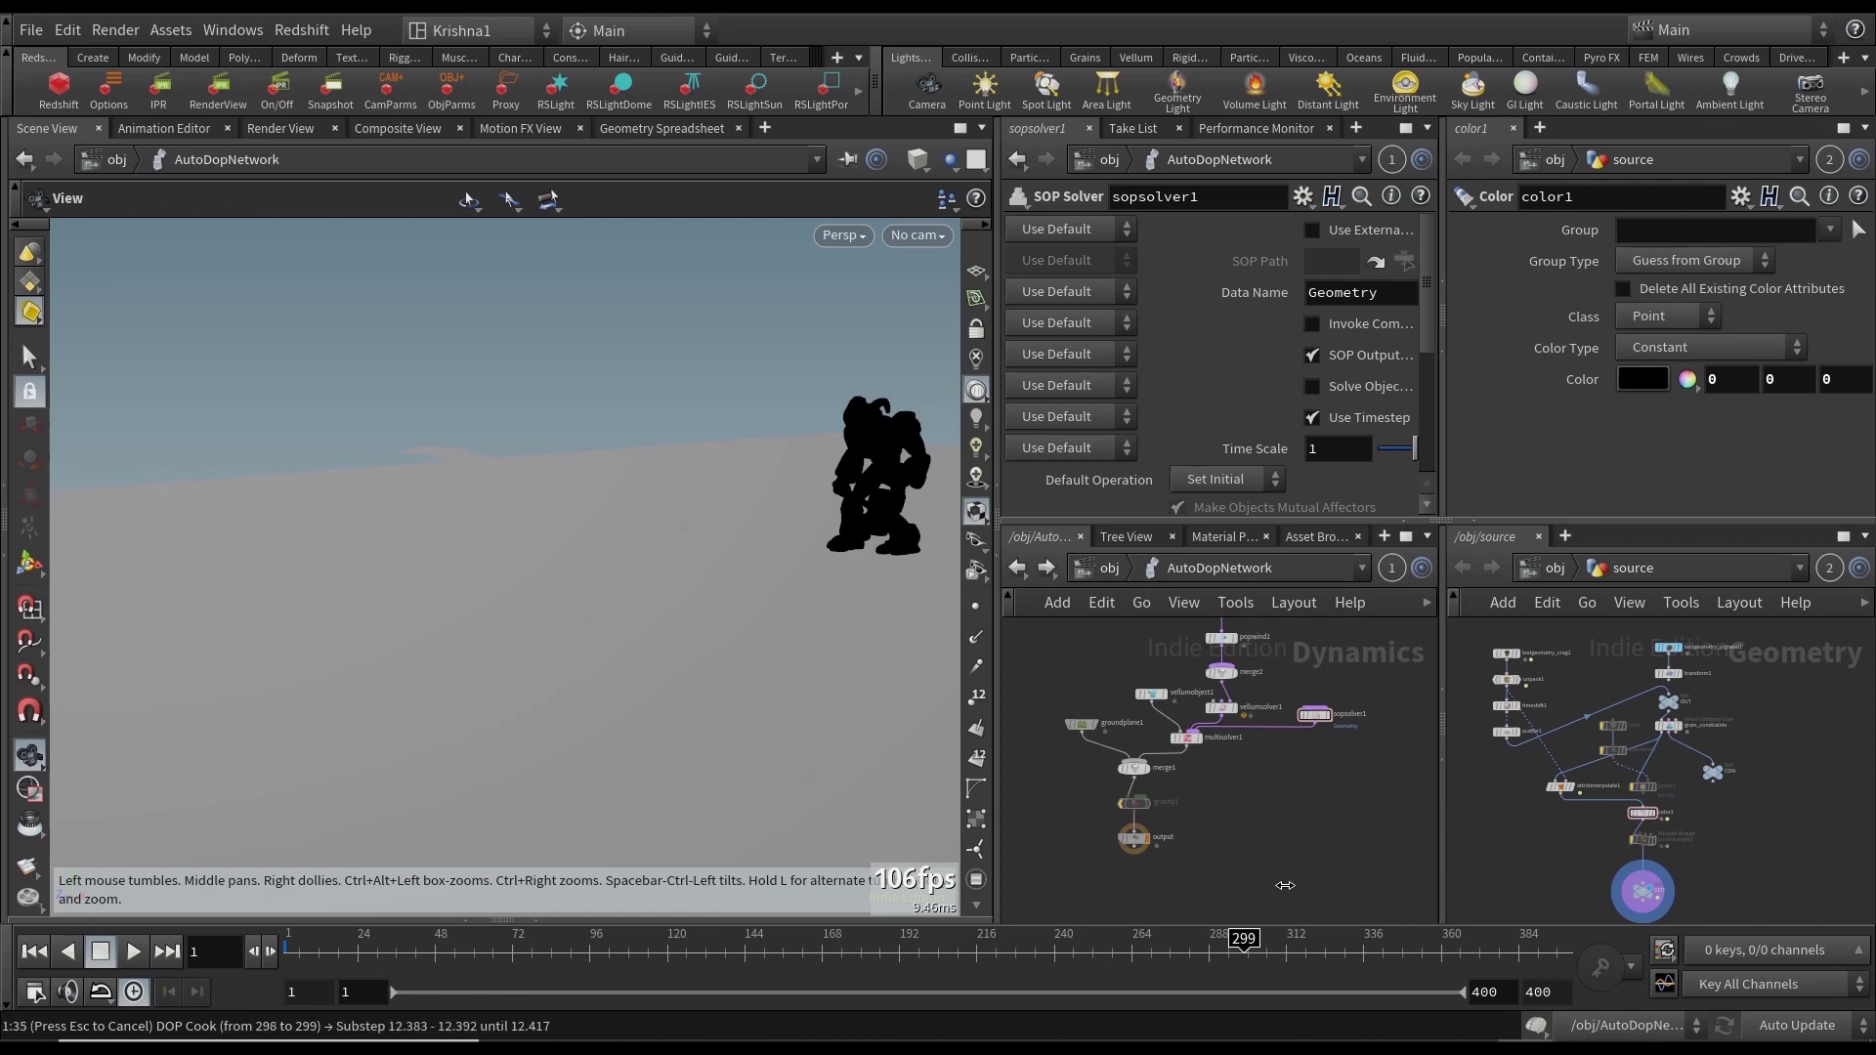
mouse_move(1233, 941)
mouse_down()
mouse_move(315, 934)
mouse_move(1225, 953)
mouse_up()
scroll(603, 642, up, 3)
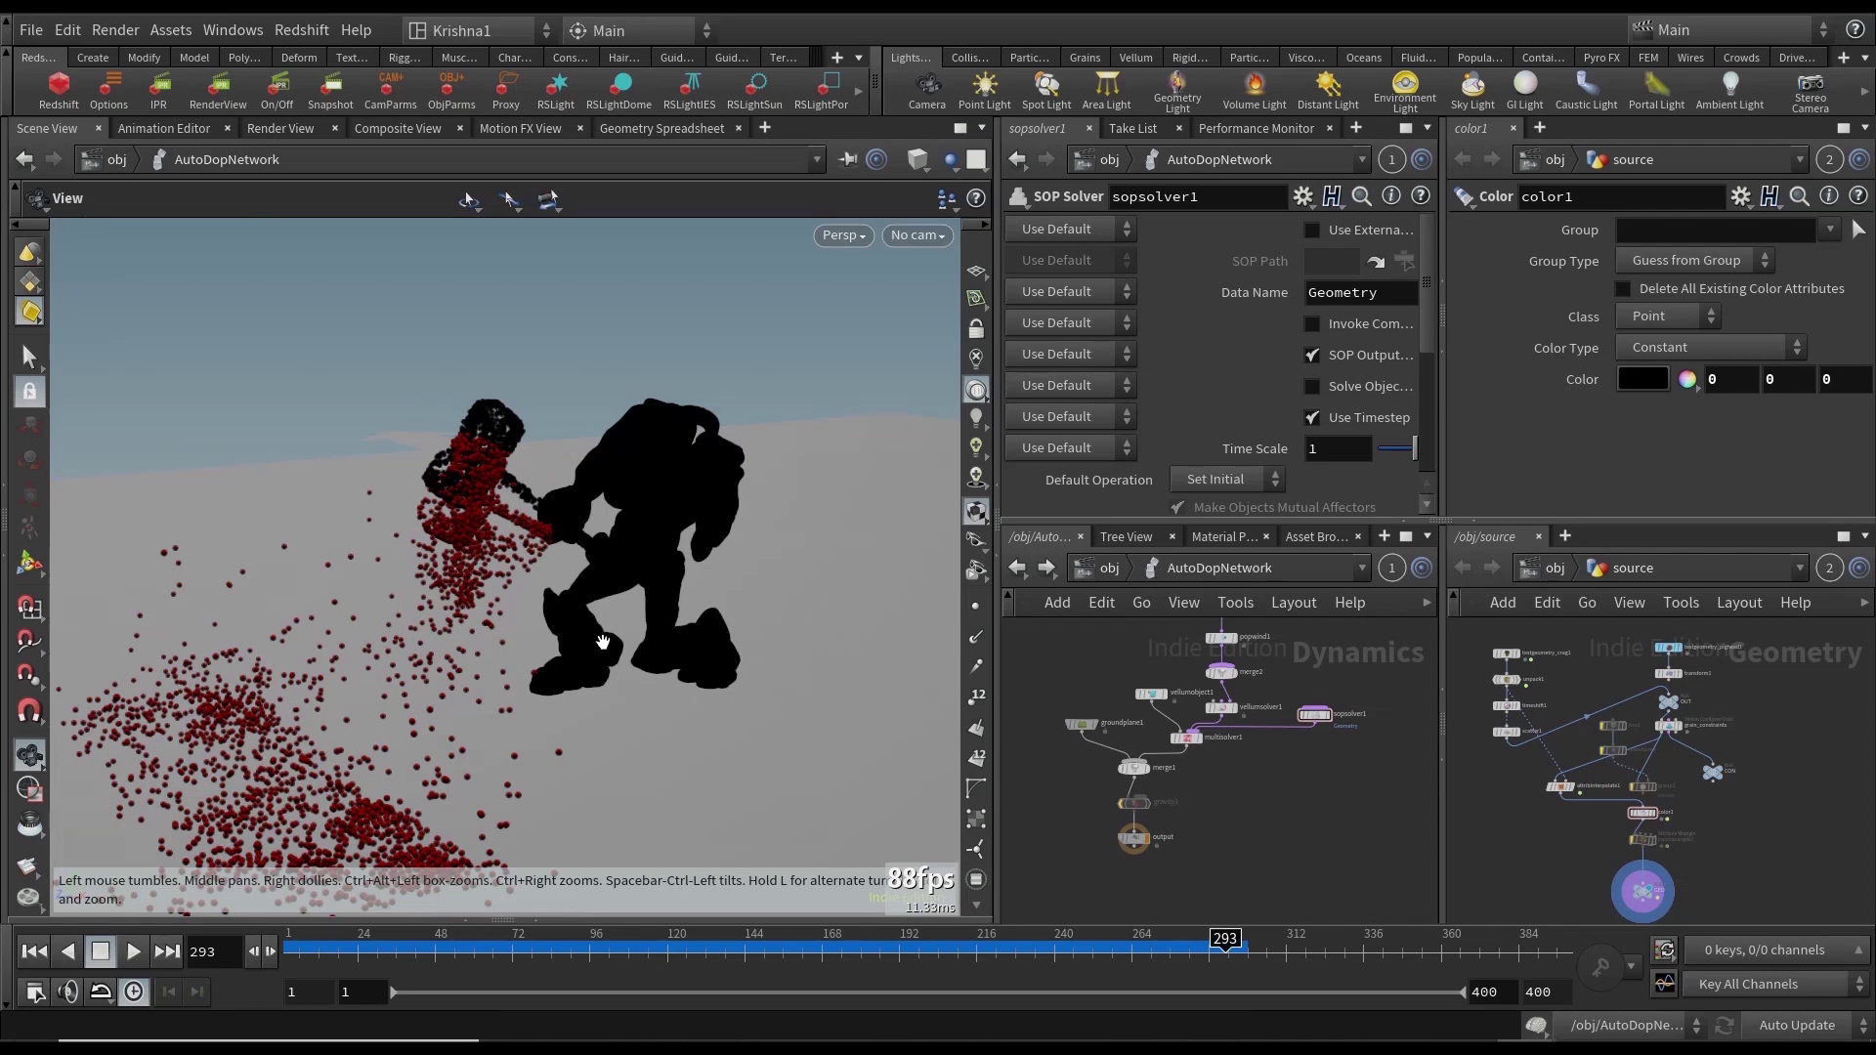
drag(1221, 945, 293, 948)
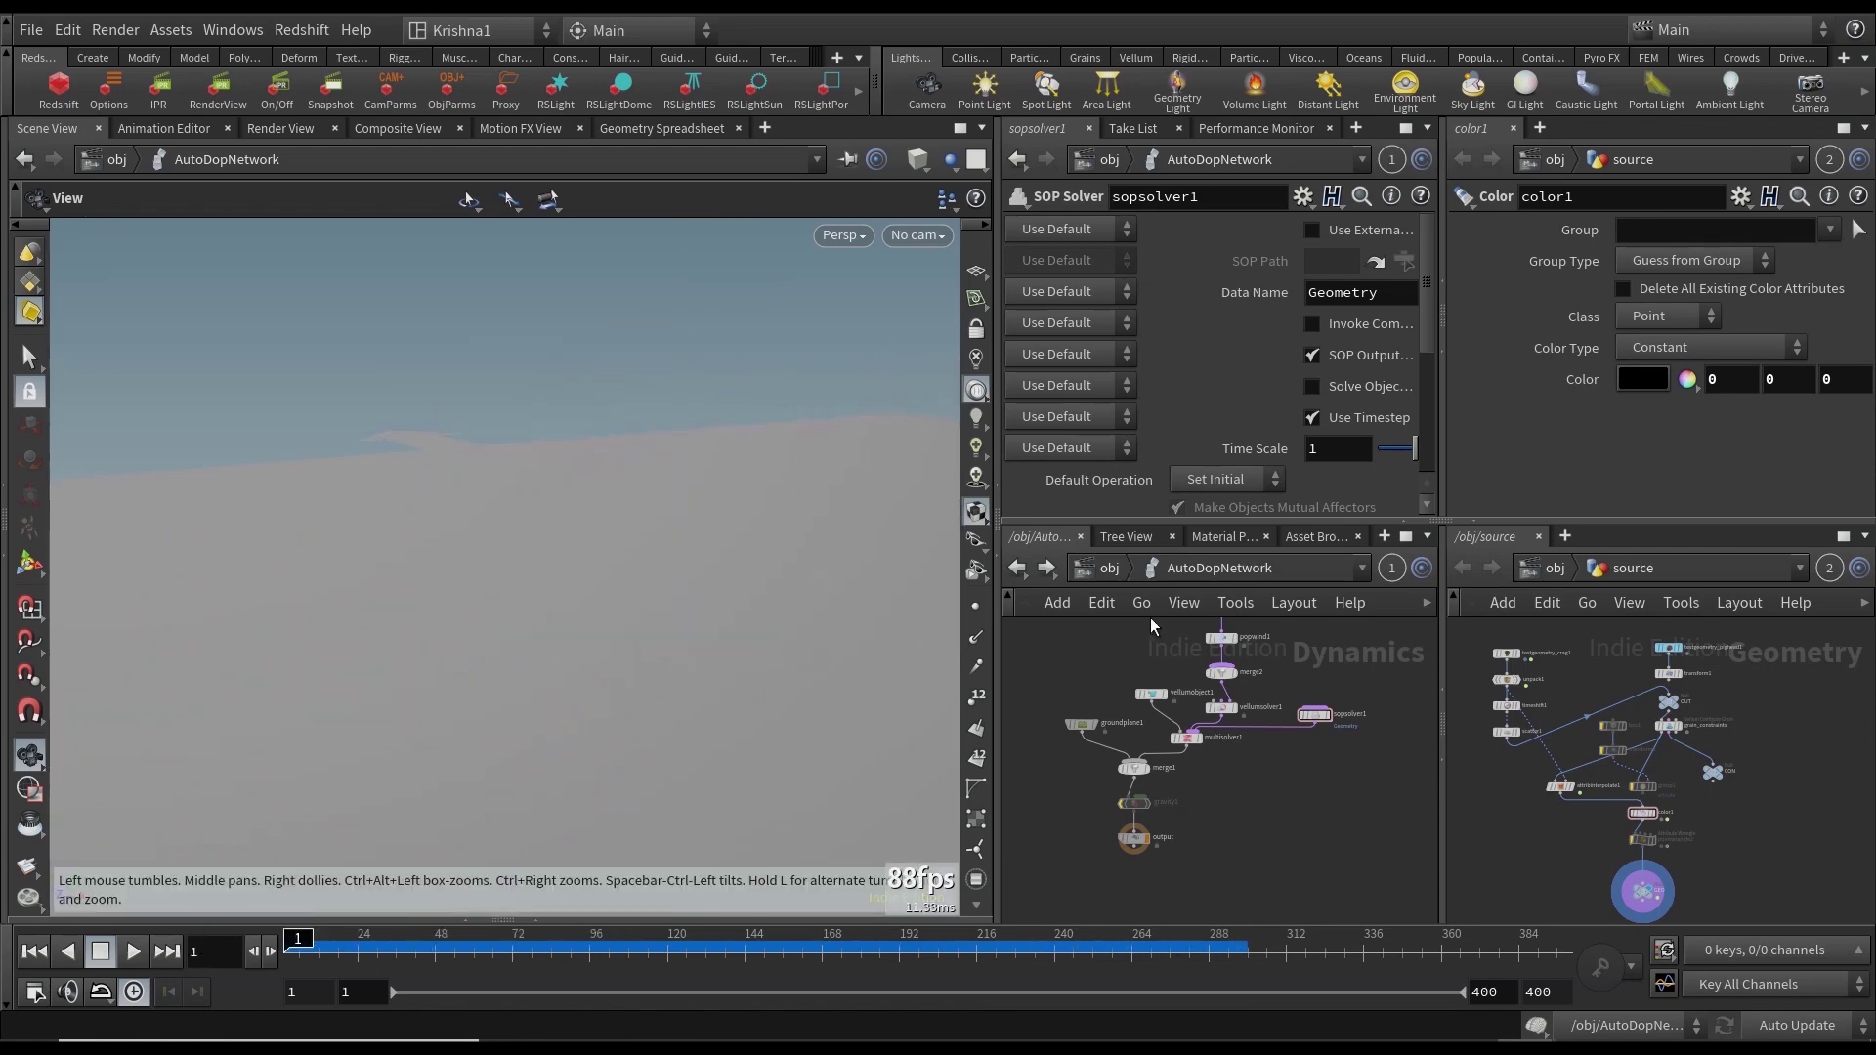
click(1107, 568)
Set scatter1's Force Total Count from 50000 to 10000, then reopen AutoDopNetwork.
double_click(1160, 714)
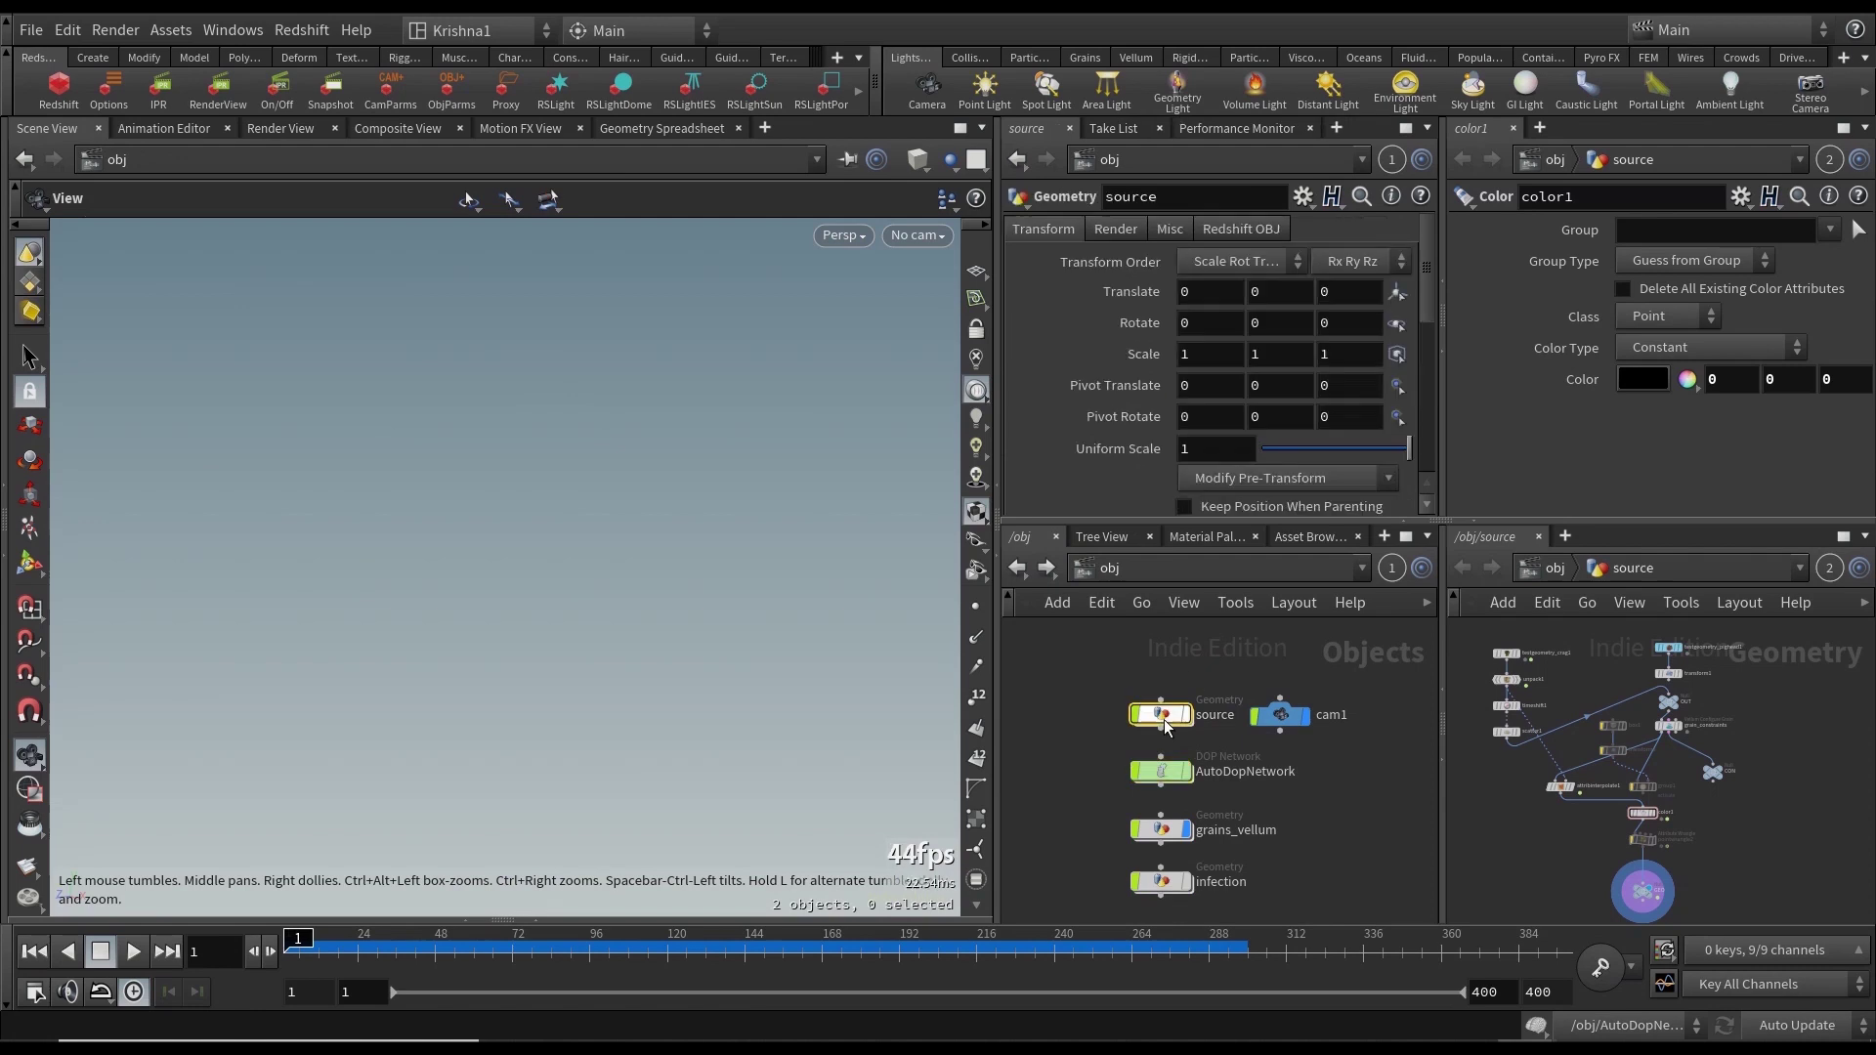
middle_drag(1046, 616, 1135, 792)
click(1082, 721)
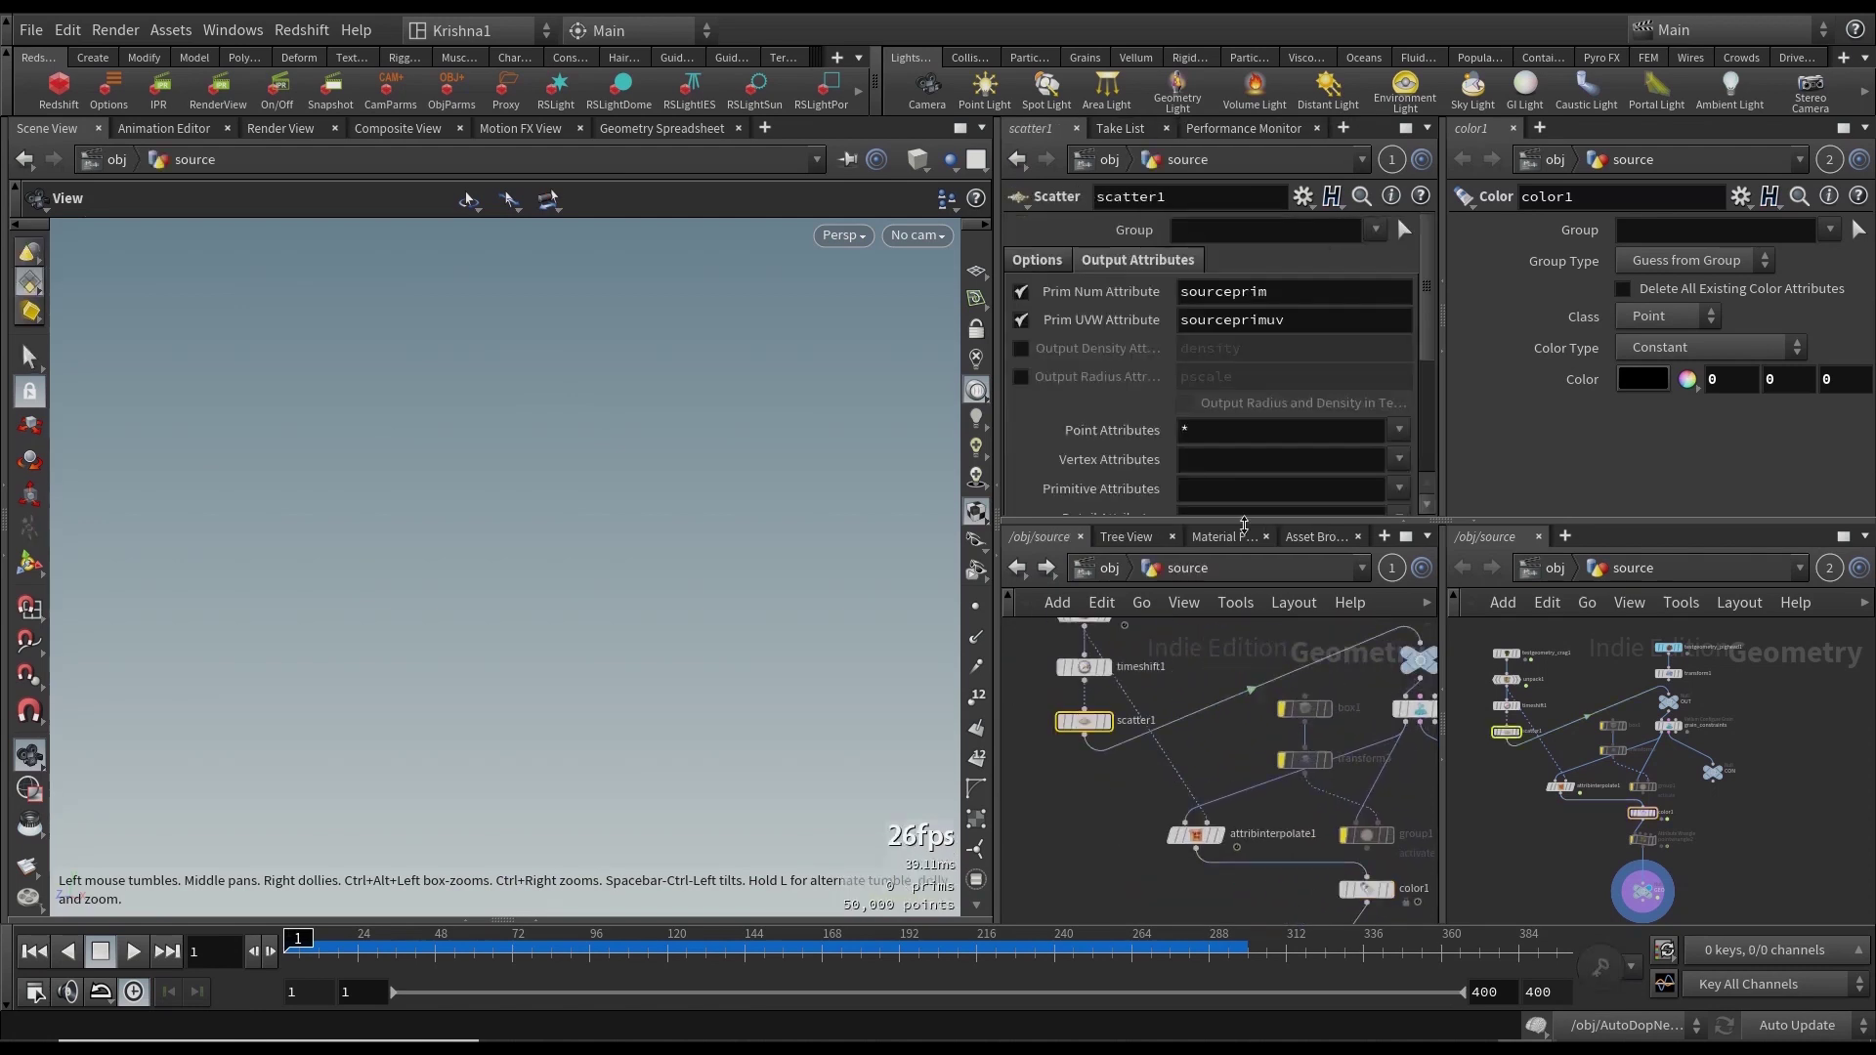
click(1041, 260)
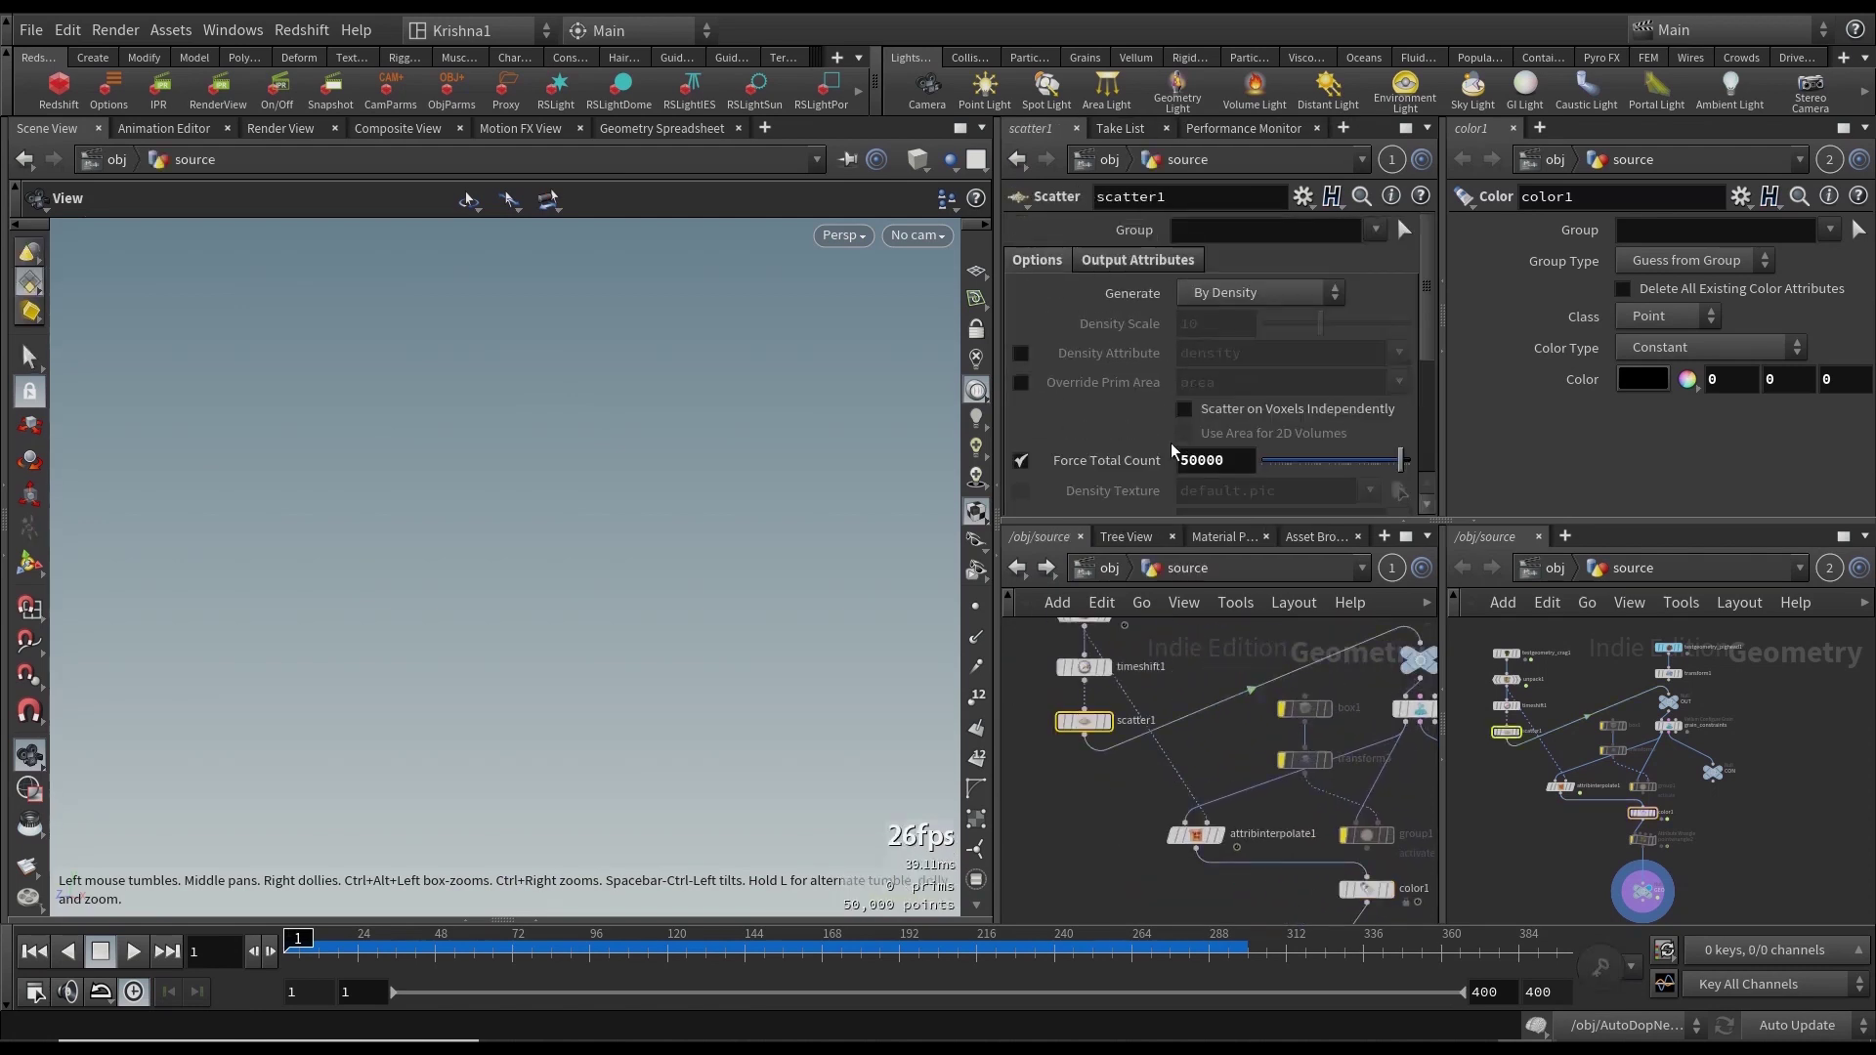
double_click(1185, 460)
text(10000)
key(Return)
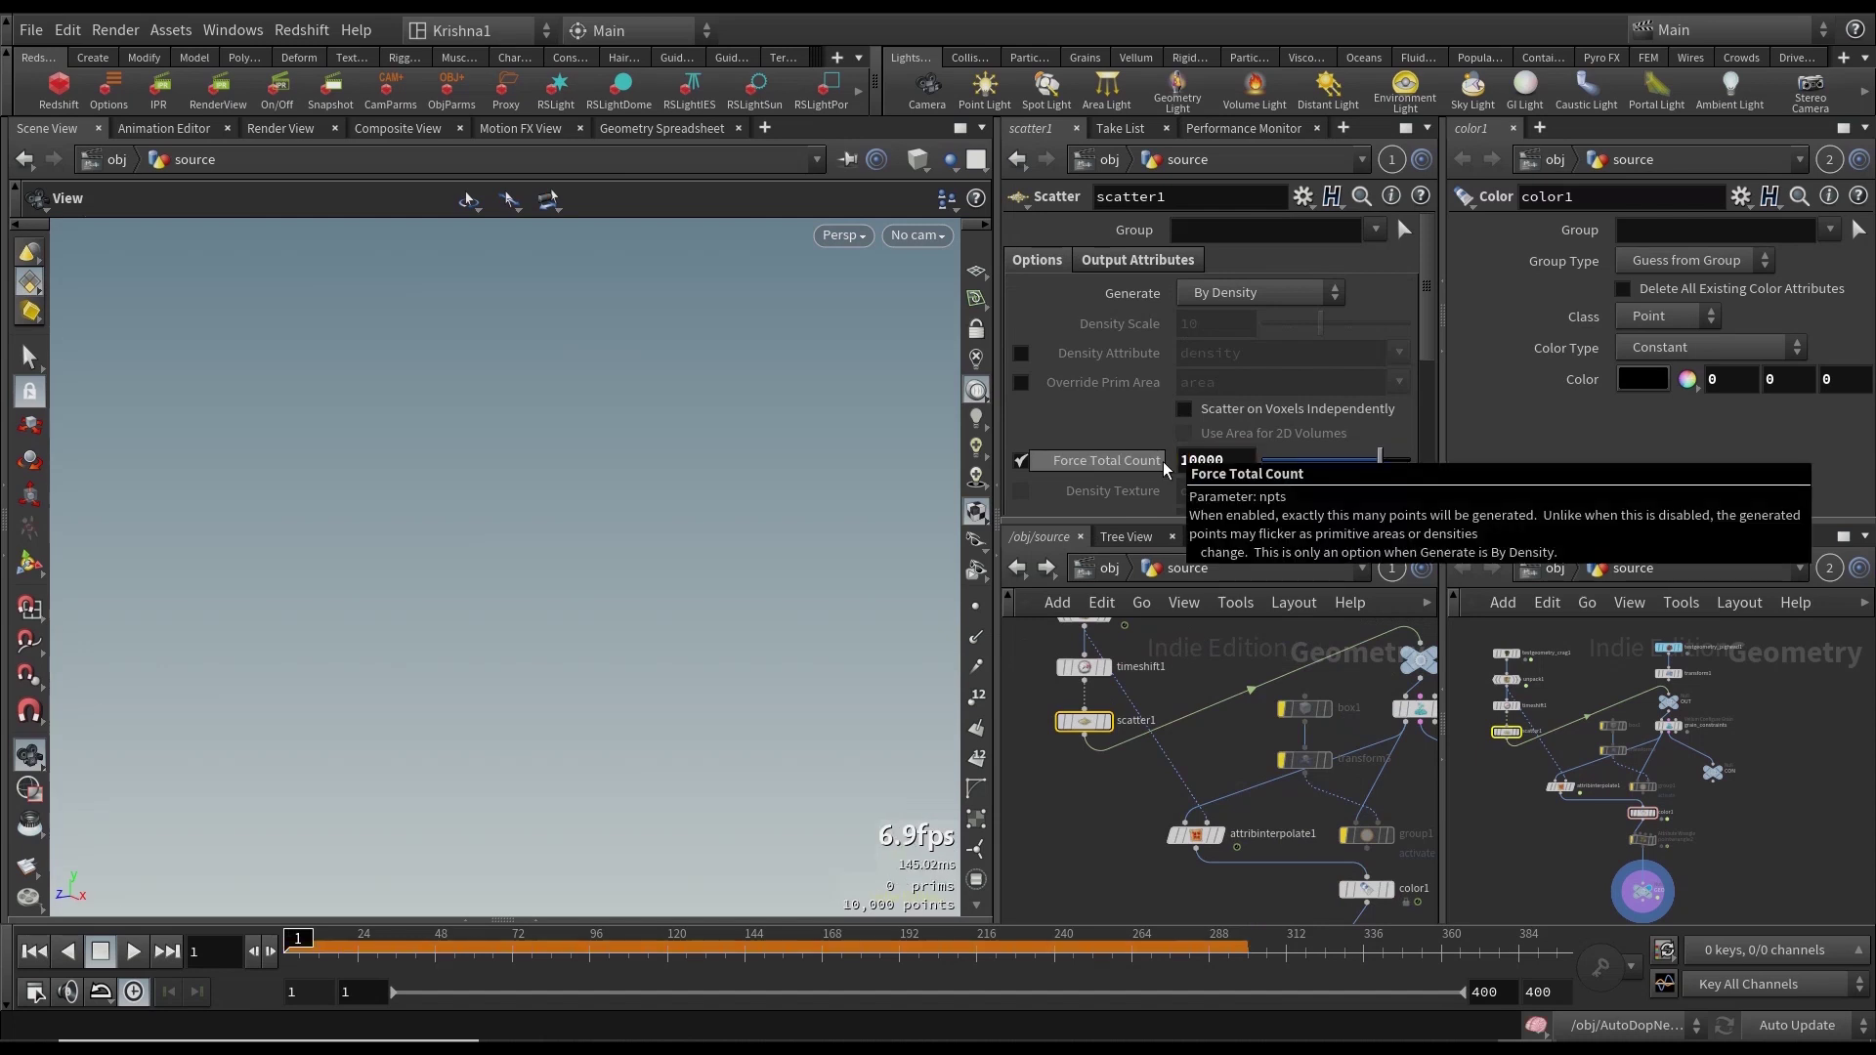
click(1107, 568)
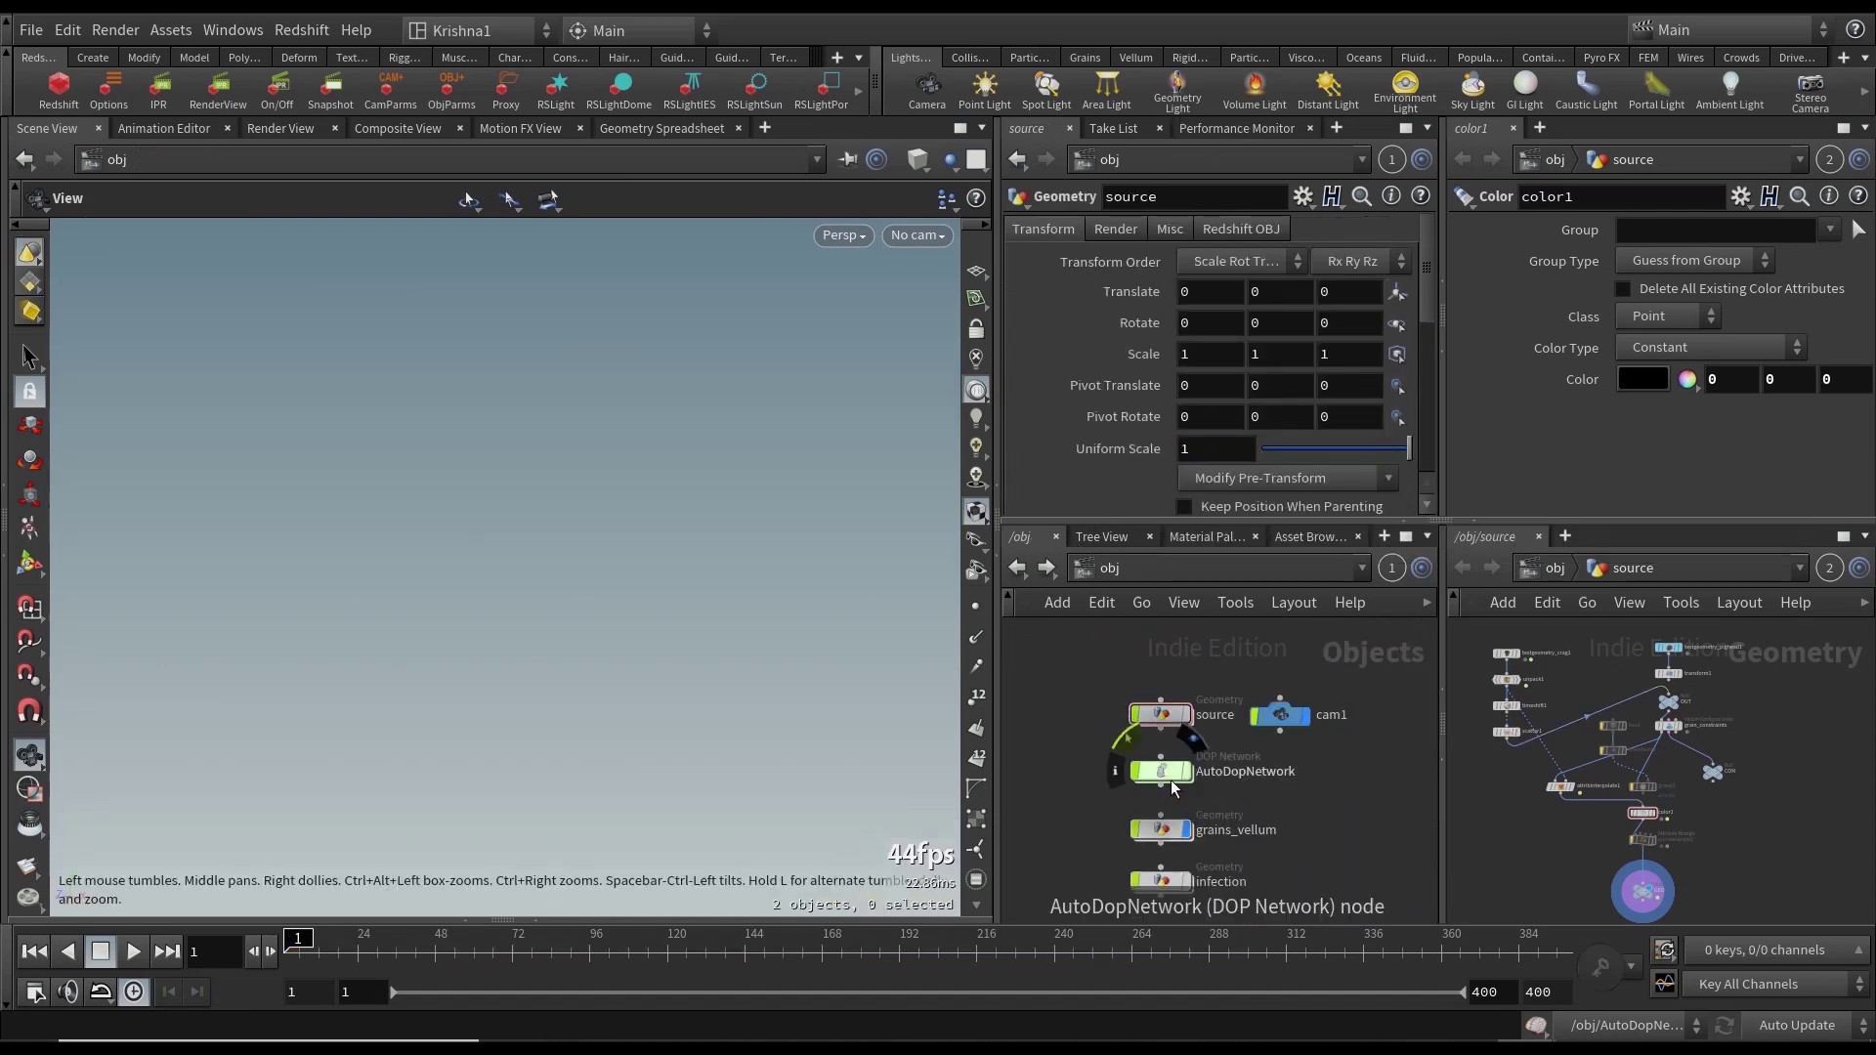
double_click(1124, 761)
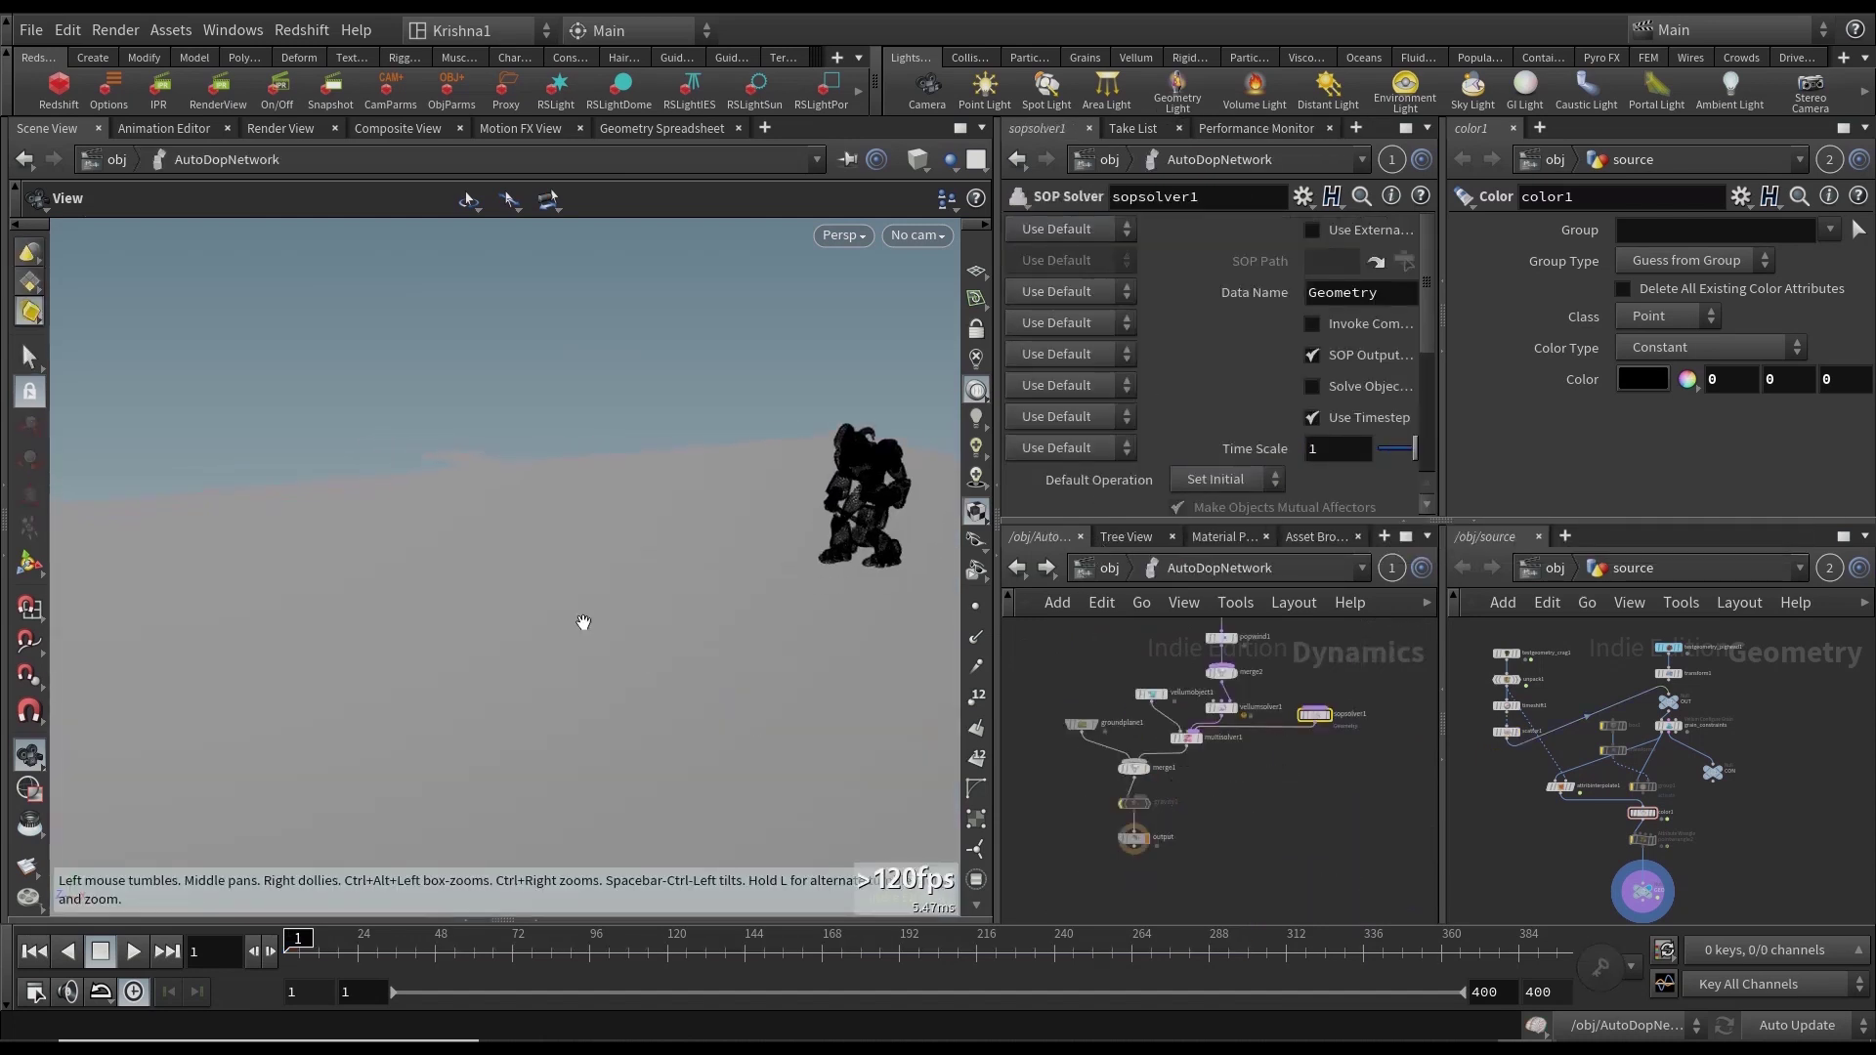
Cook the 10000-point sim to frame 290, play on, and scrub back through frames 257–285.
click(1217, 965)
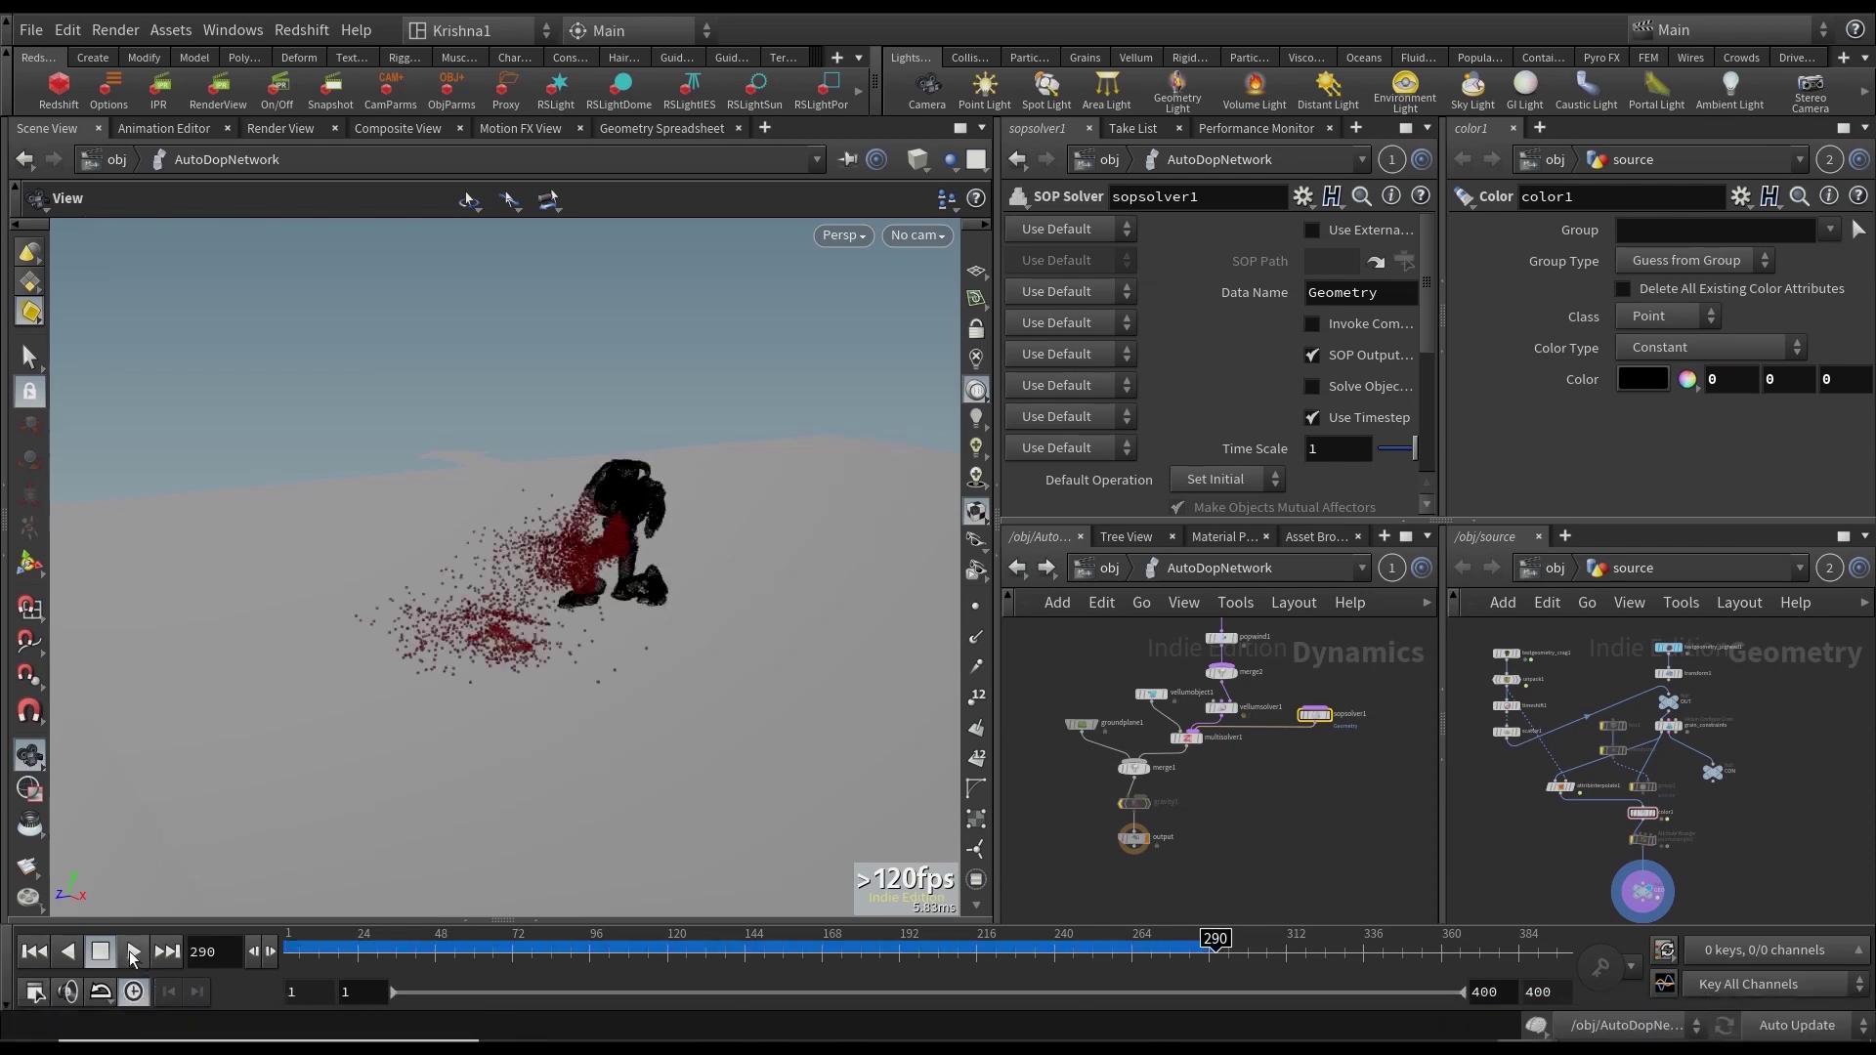
click(133, 952)
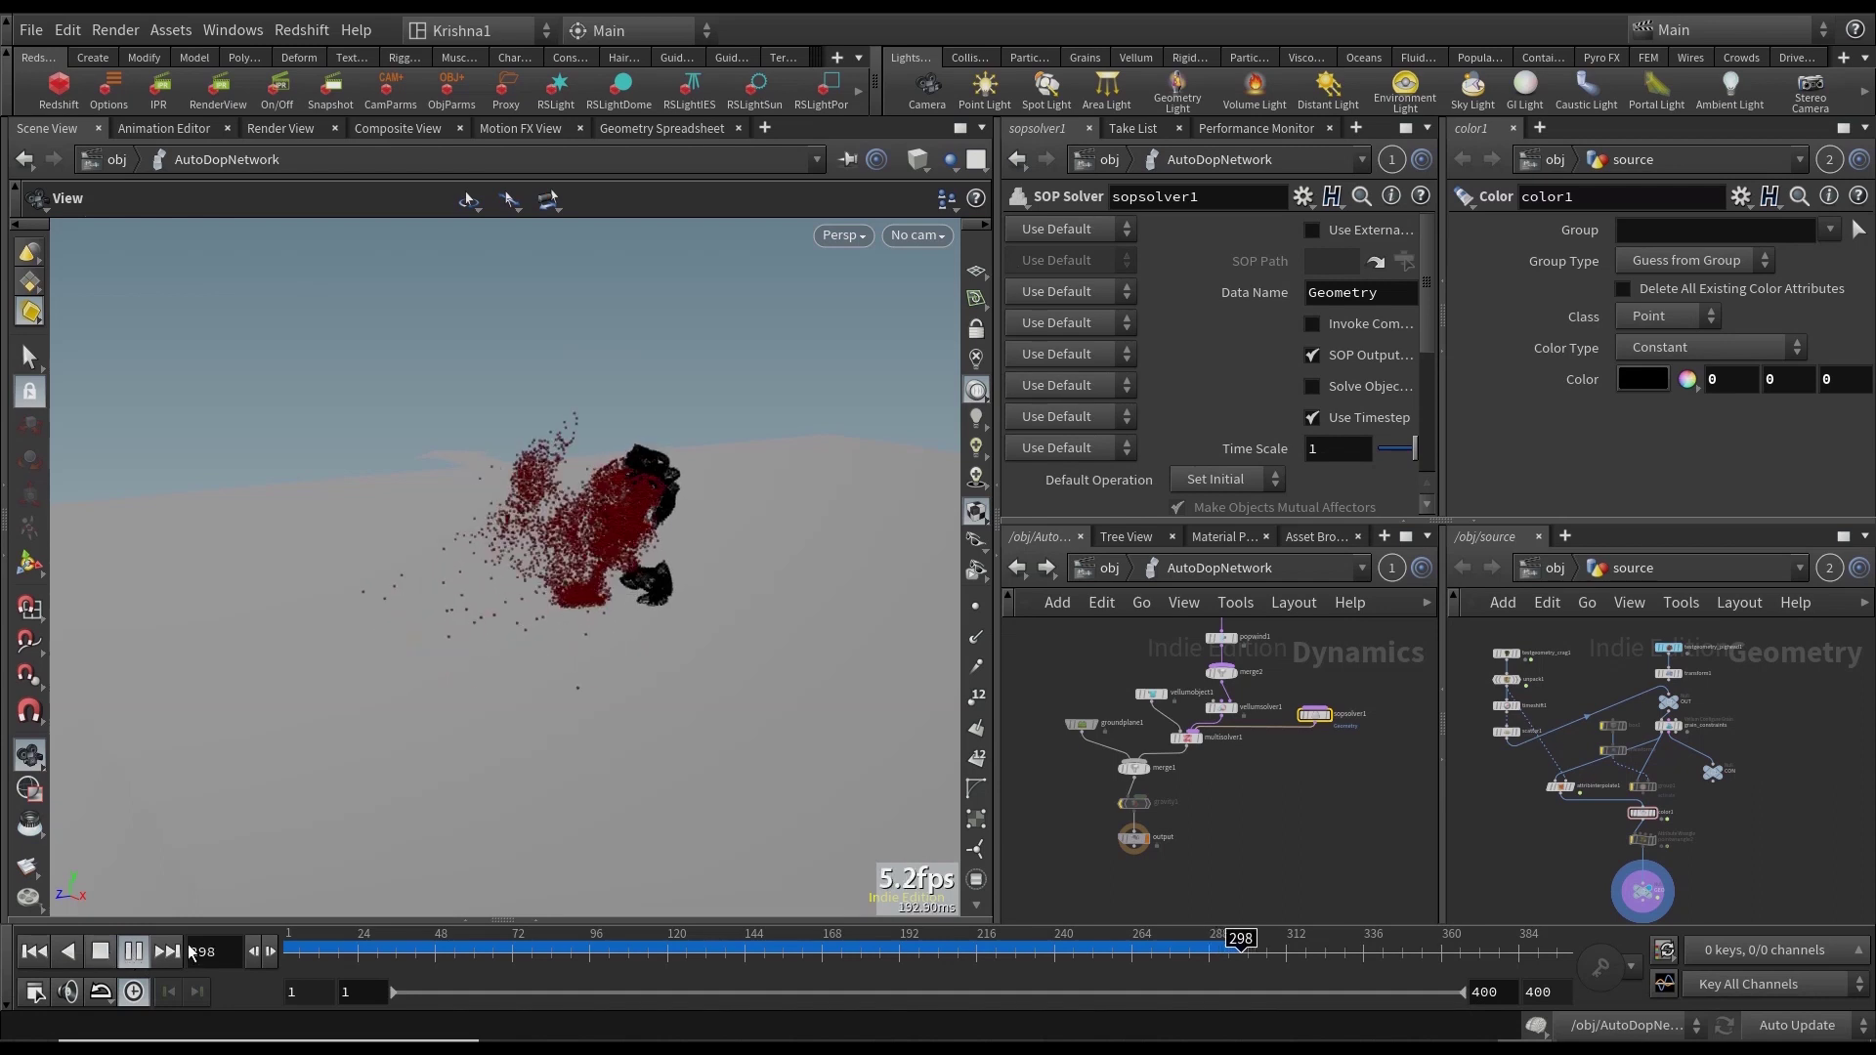
mouse_move(1111, 954)
mouse_down()
mouse_move(1236, 945)
mouse_move(290, 945)
mouse_up()
Give the infection network's solver2 2 substeps, then reopen AutoDopNetwork.
click(1100, 575)
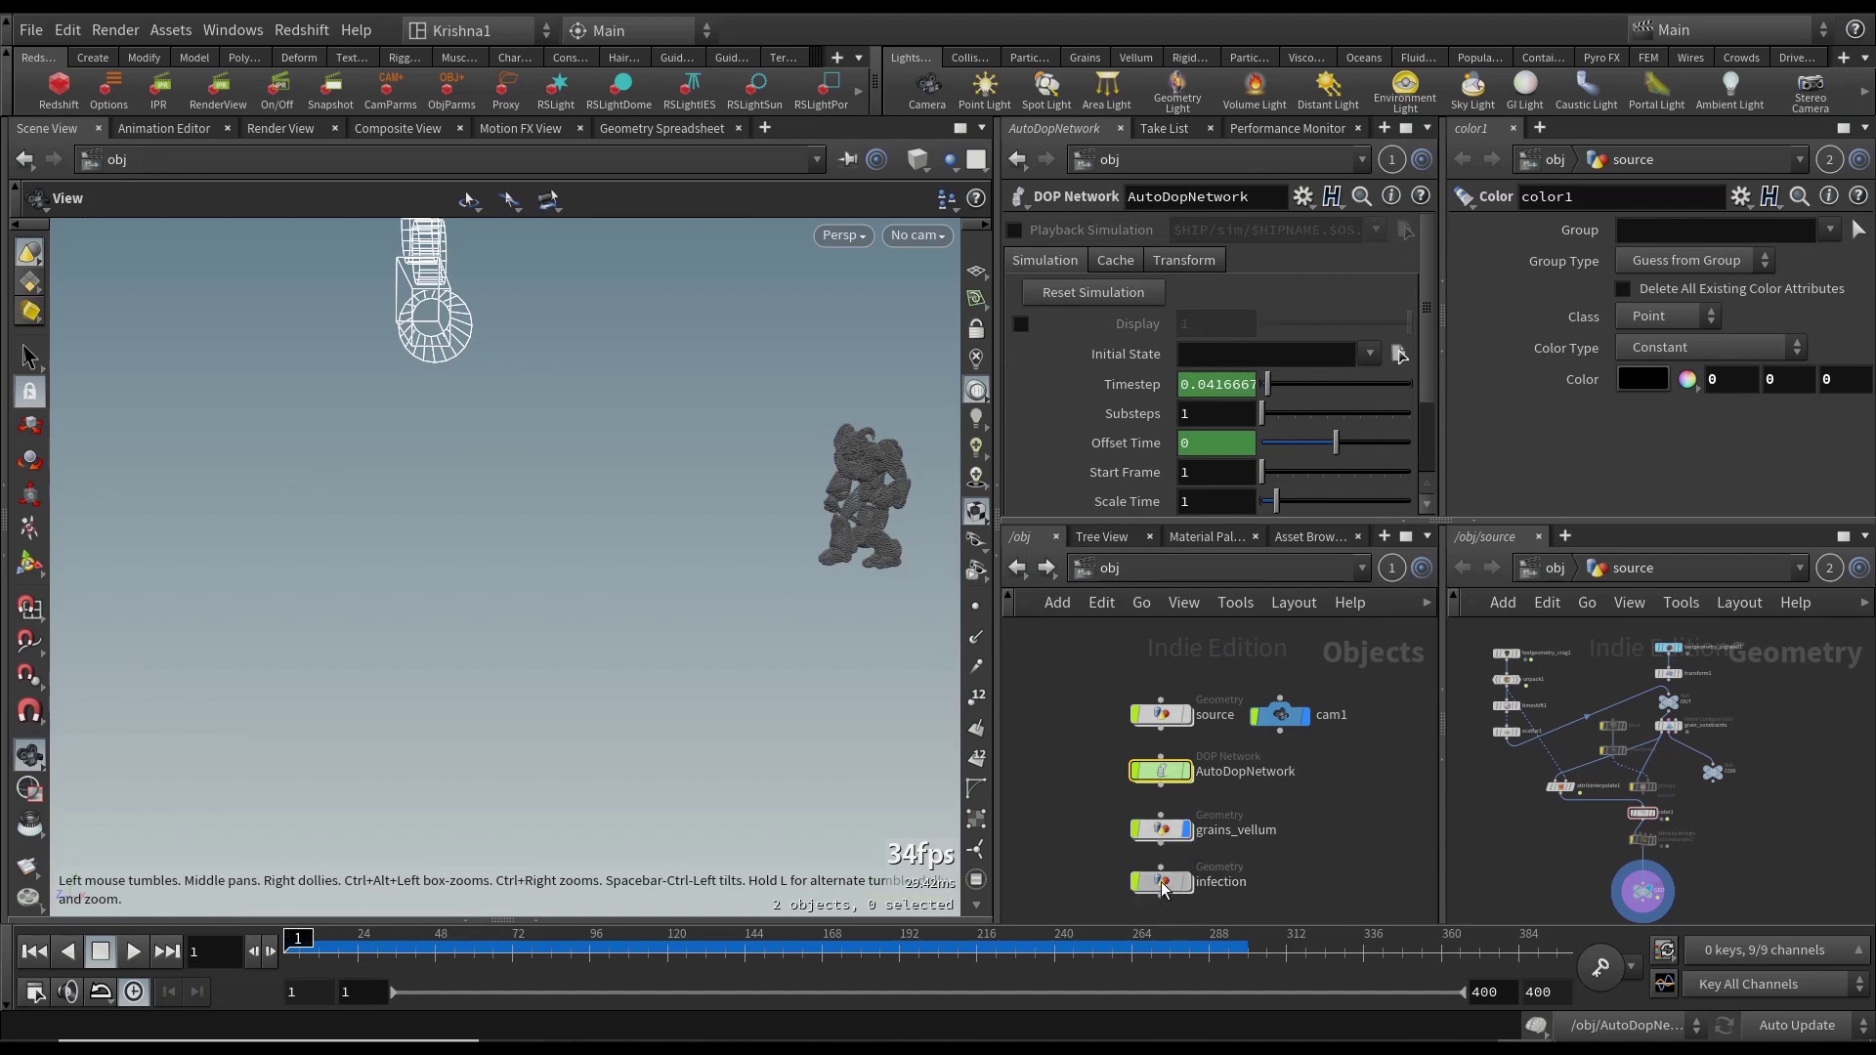
double_click(1191, 872)
click(1155, 689)
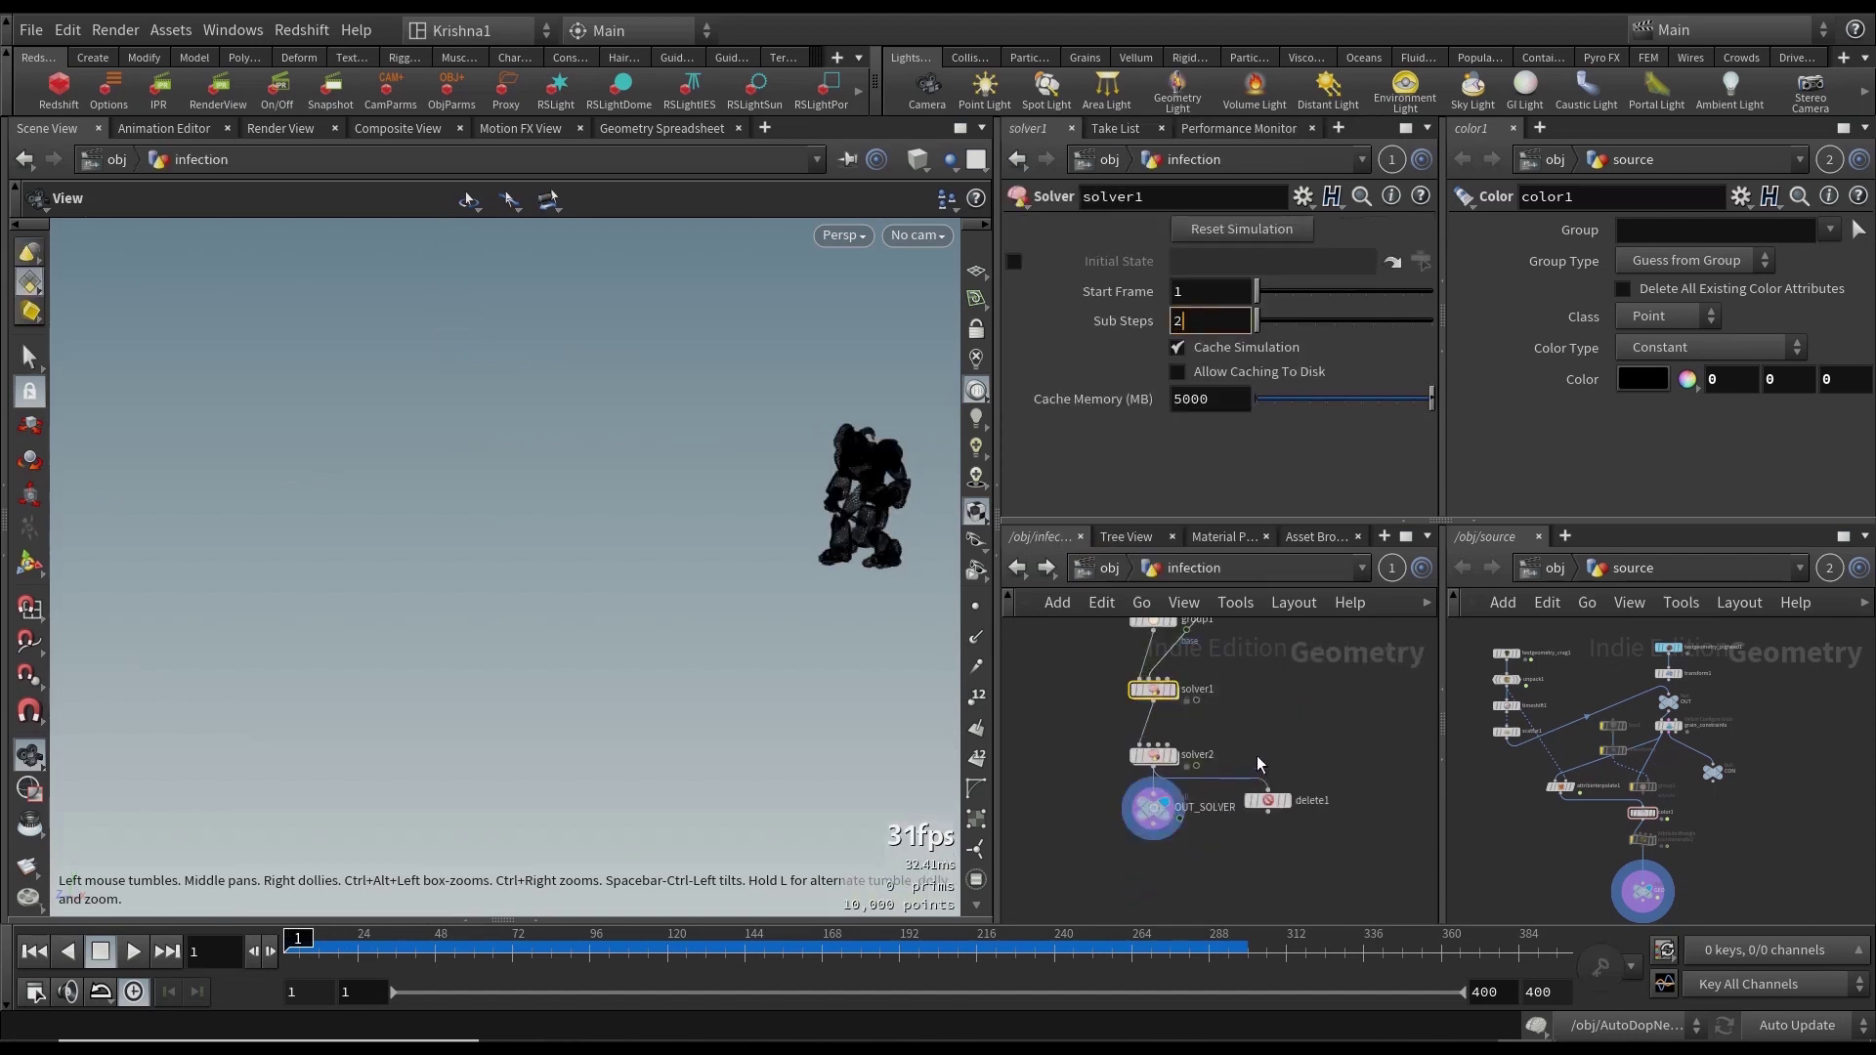
click(1153, 755)
text(2)
key(Return)
click(1109, 568)
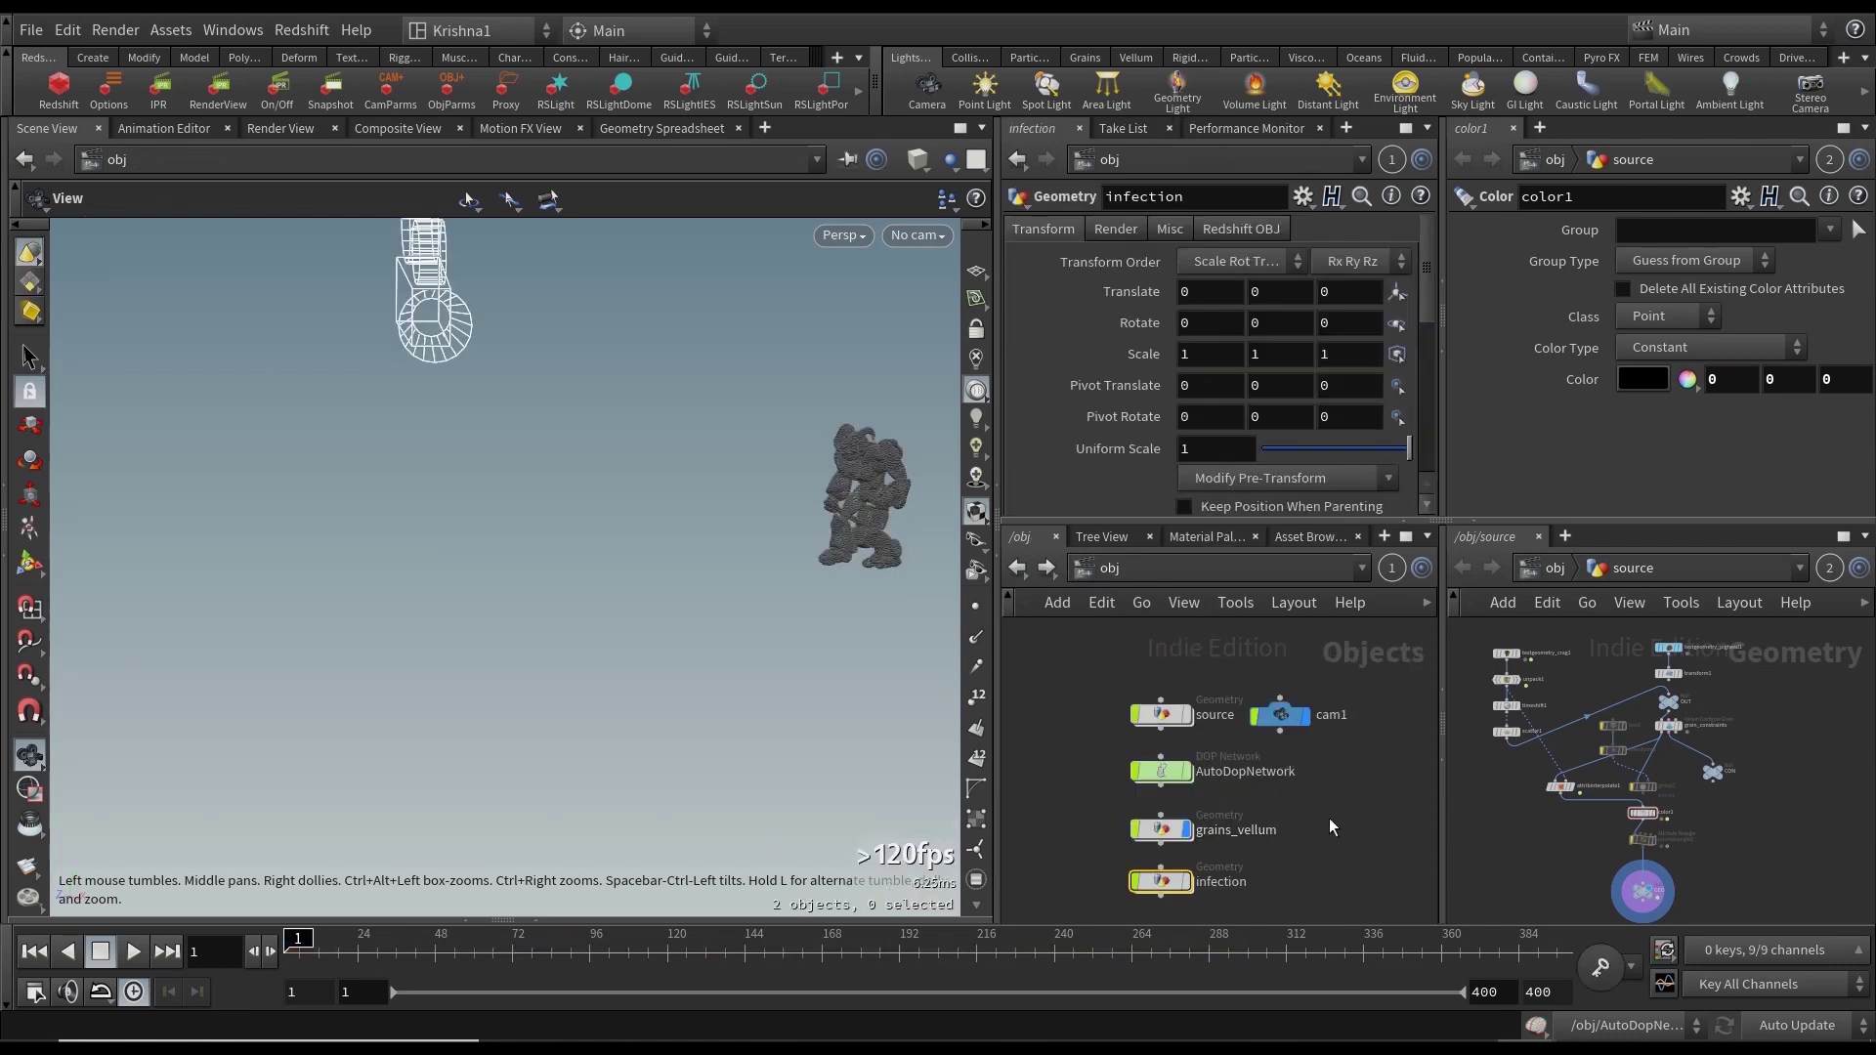
double_click(1177, 776)
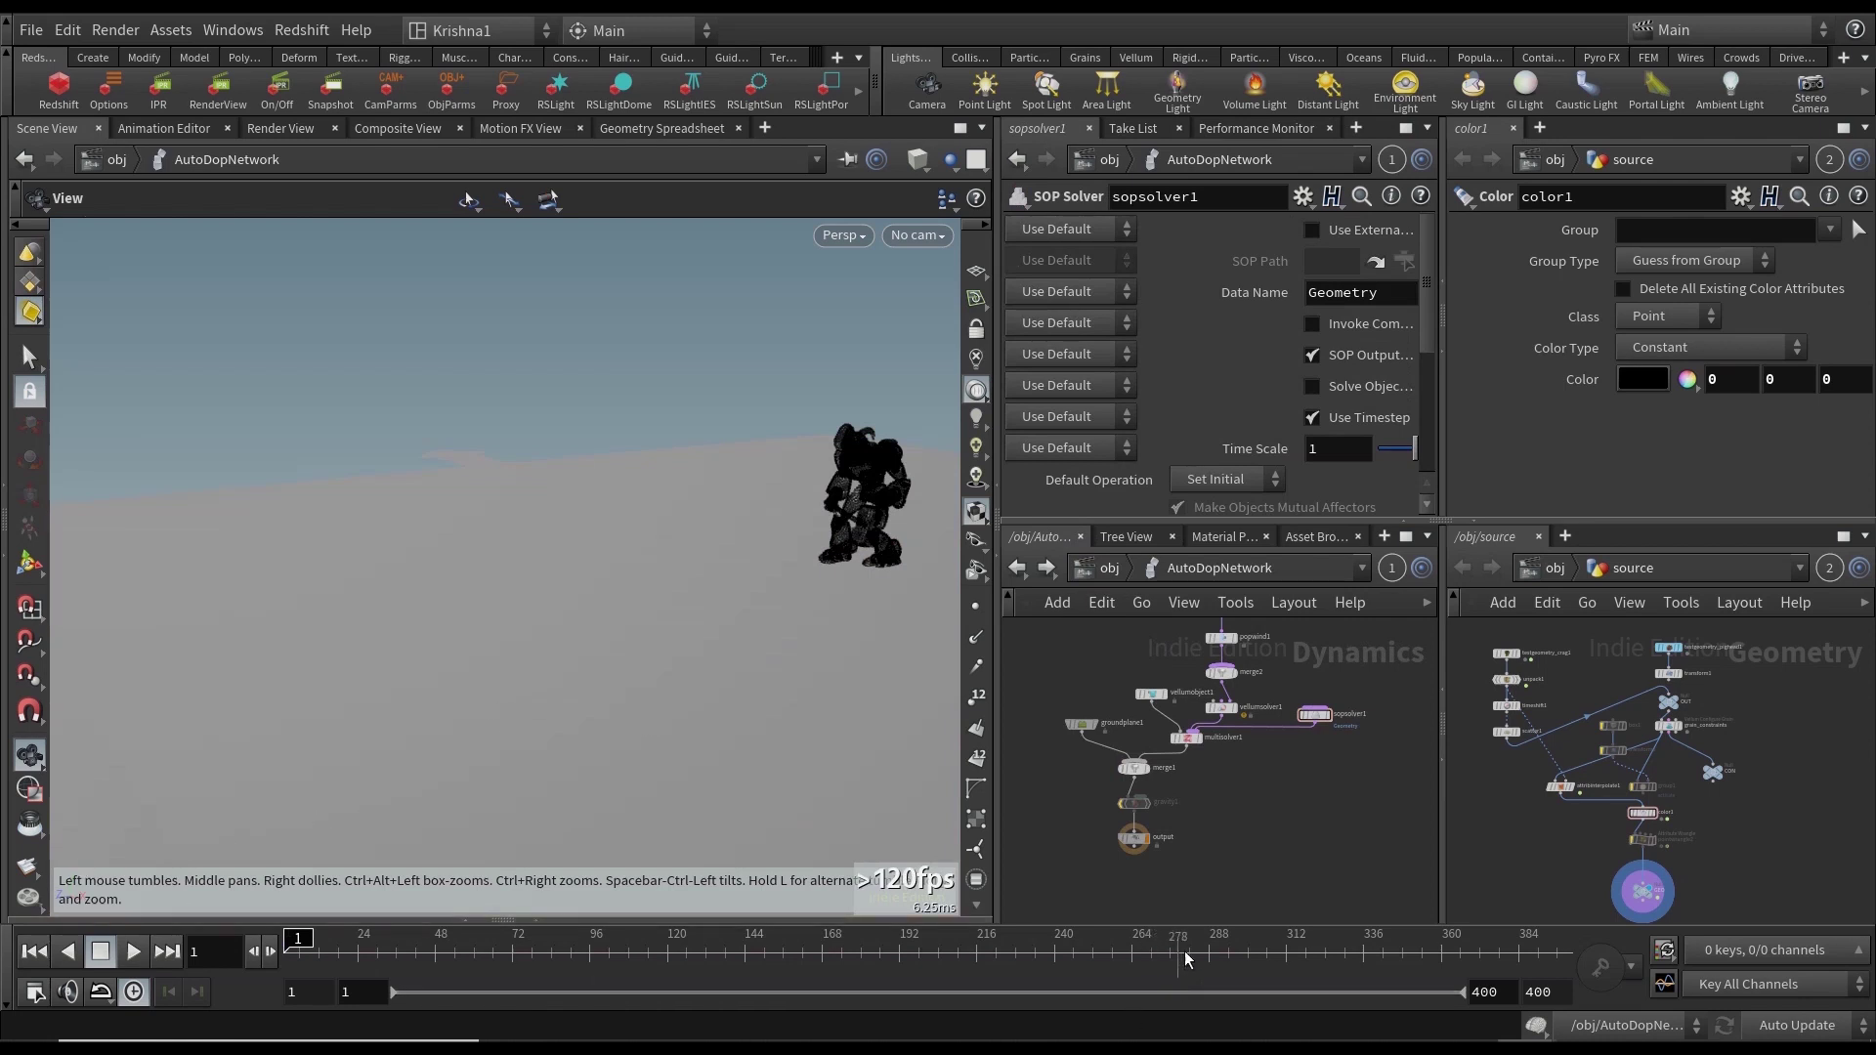
click(1260, 958)
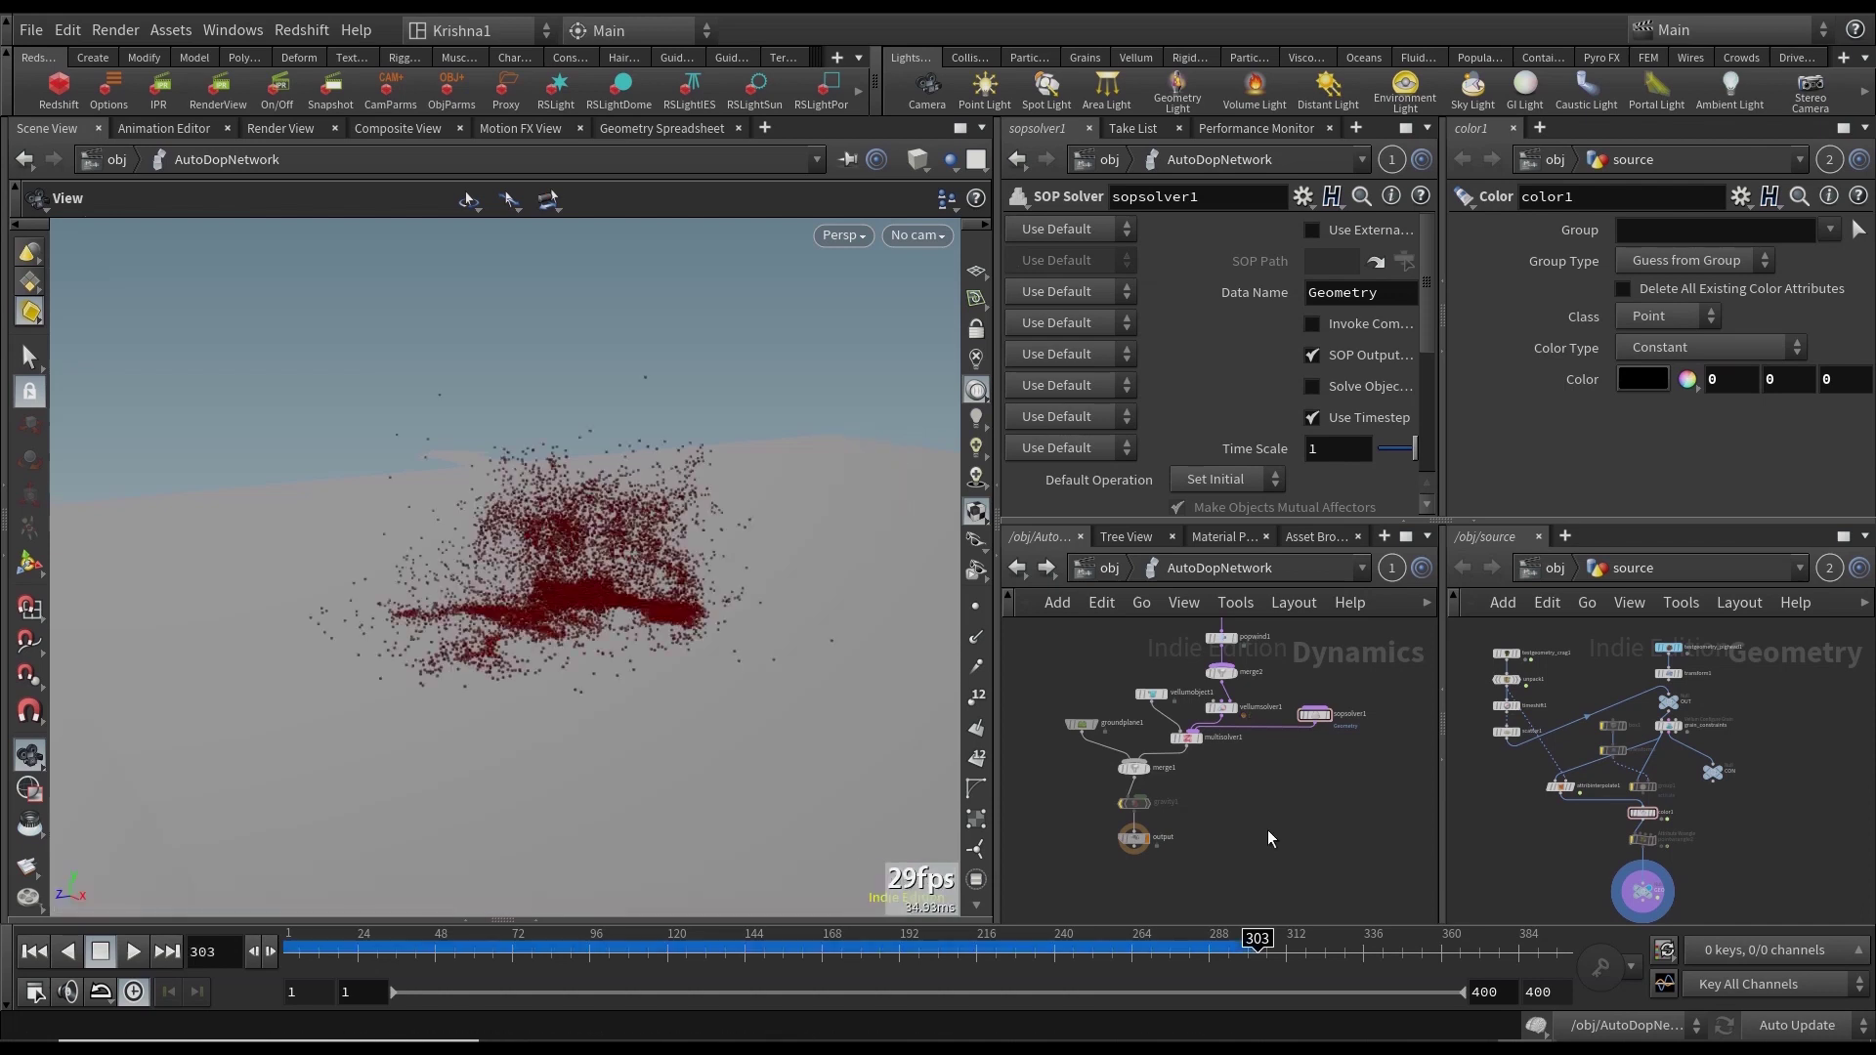
mouse_move(1044, 952)
mouse_down()
mouse_move(1269, 953)
mouse_move(344, 940)
mouse_move(280, 922)
mouse_up()
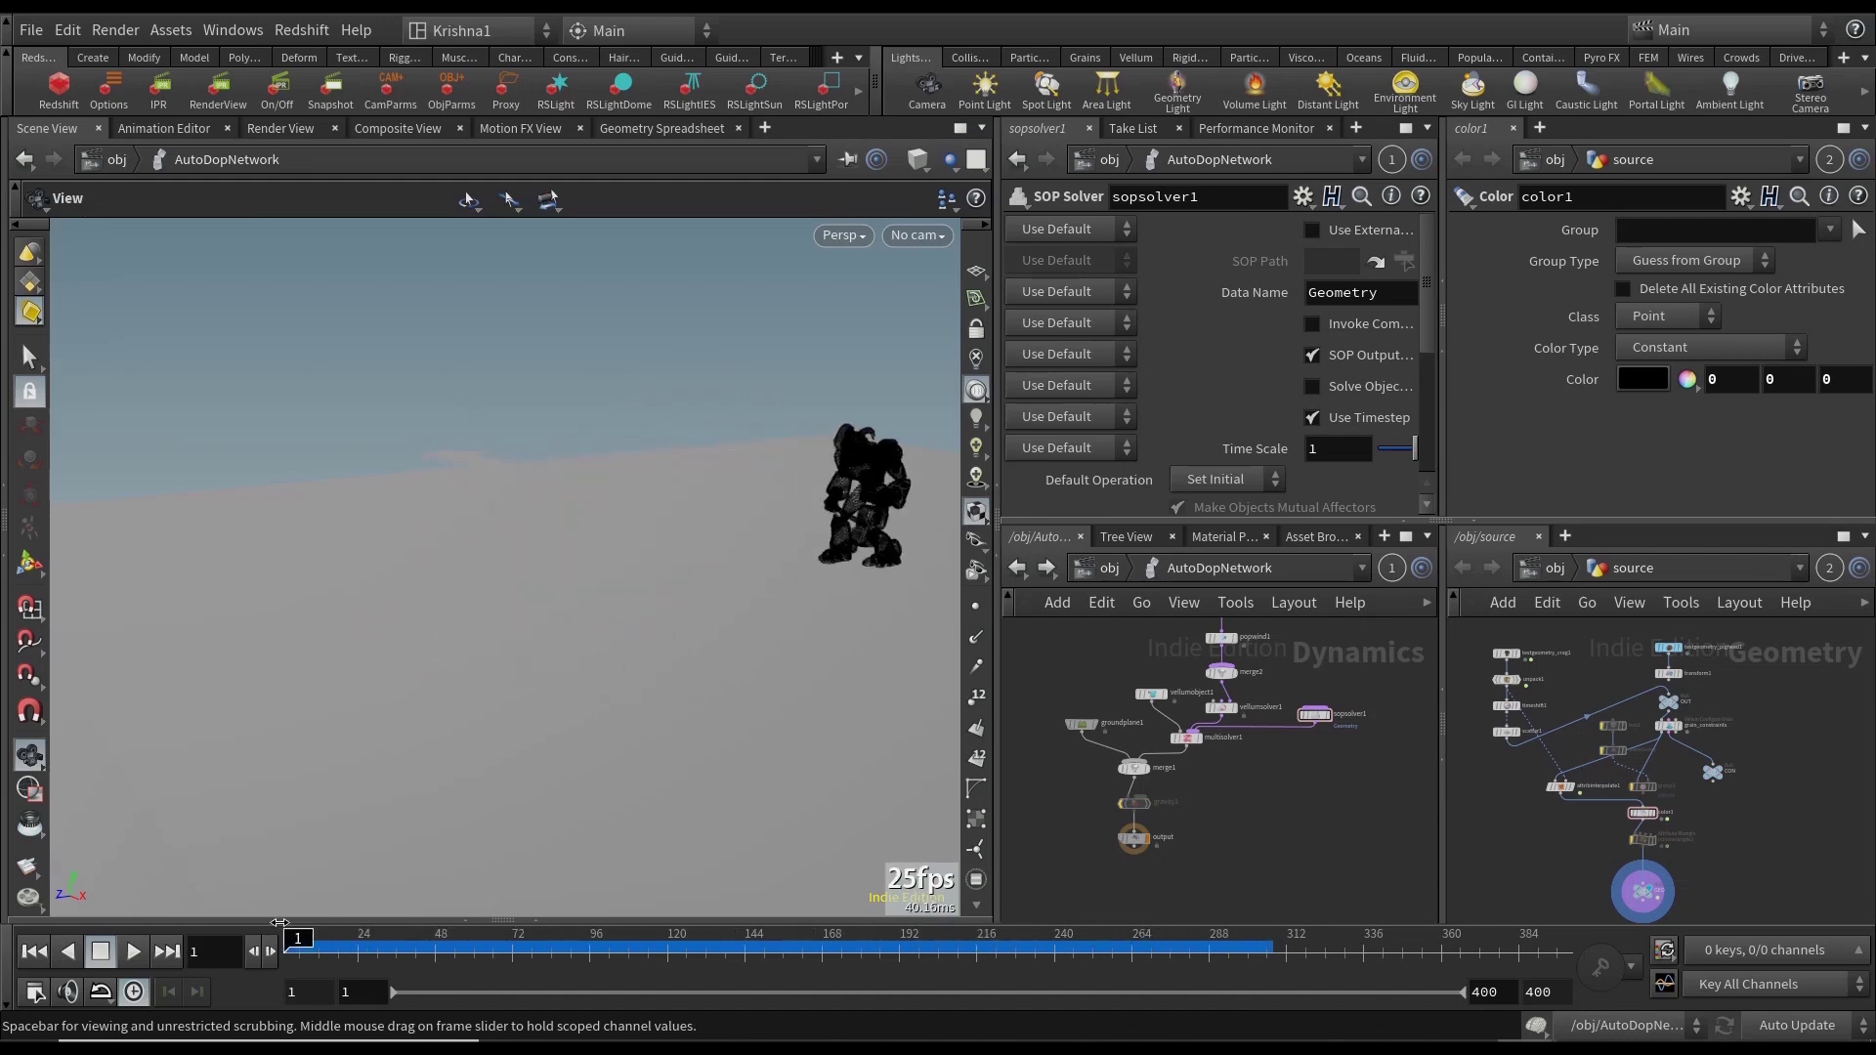
At frame 1, set scatter1's Force Total Count in the source network to 50000.
click(25, 953)
click(1107, 567)
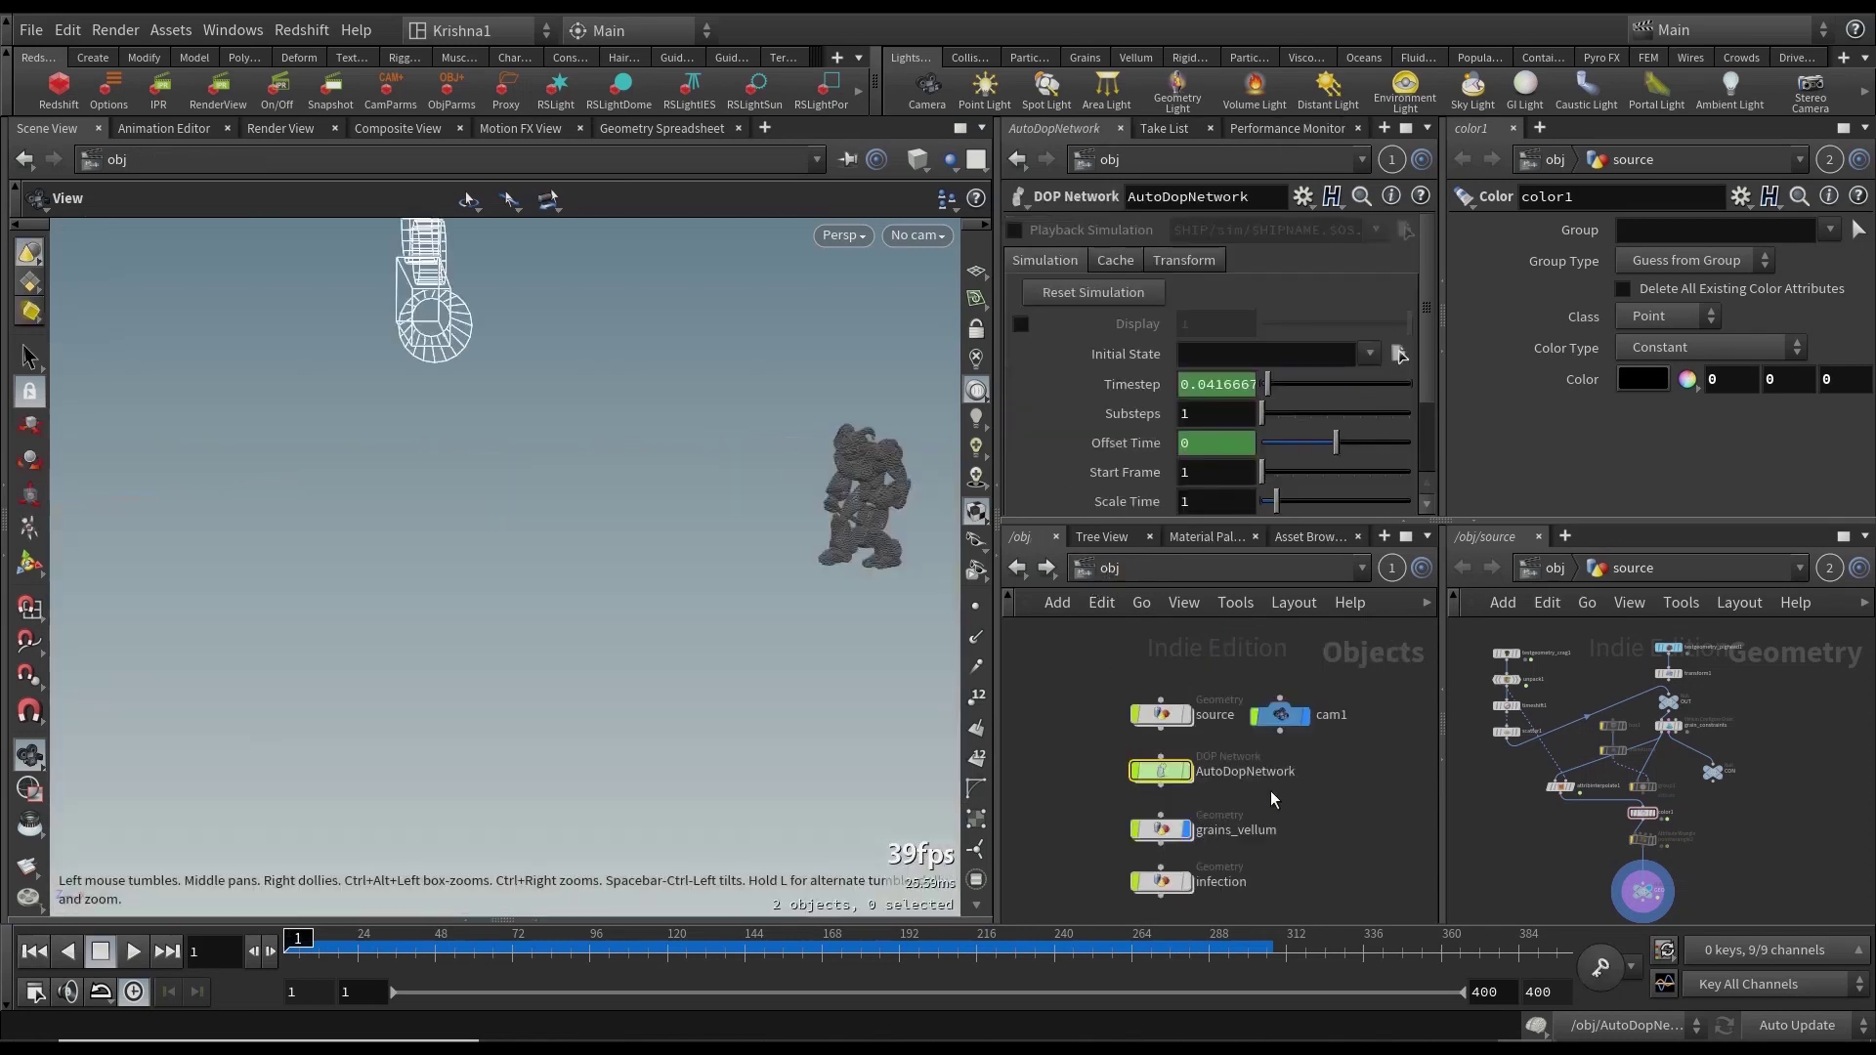
double_click(1165, 695)
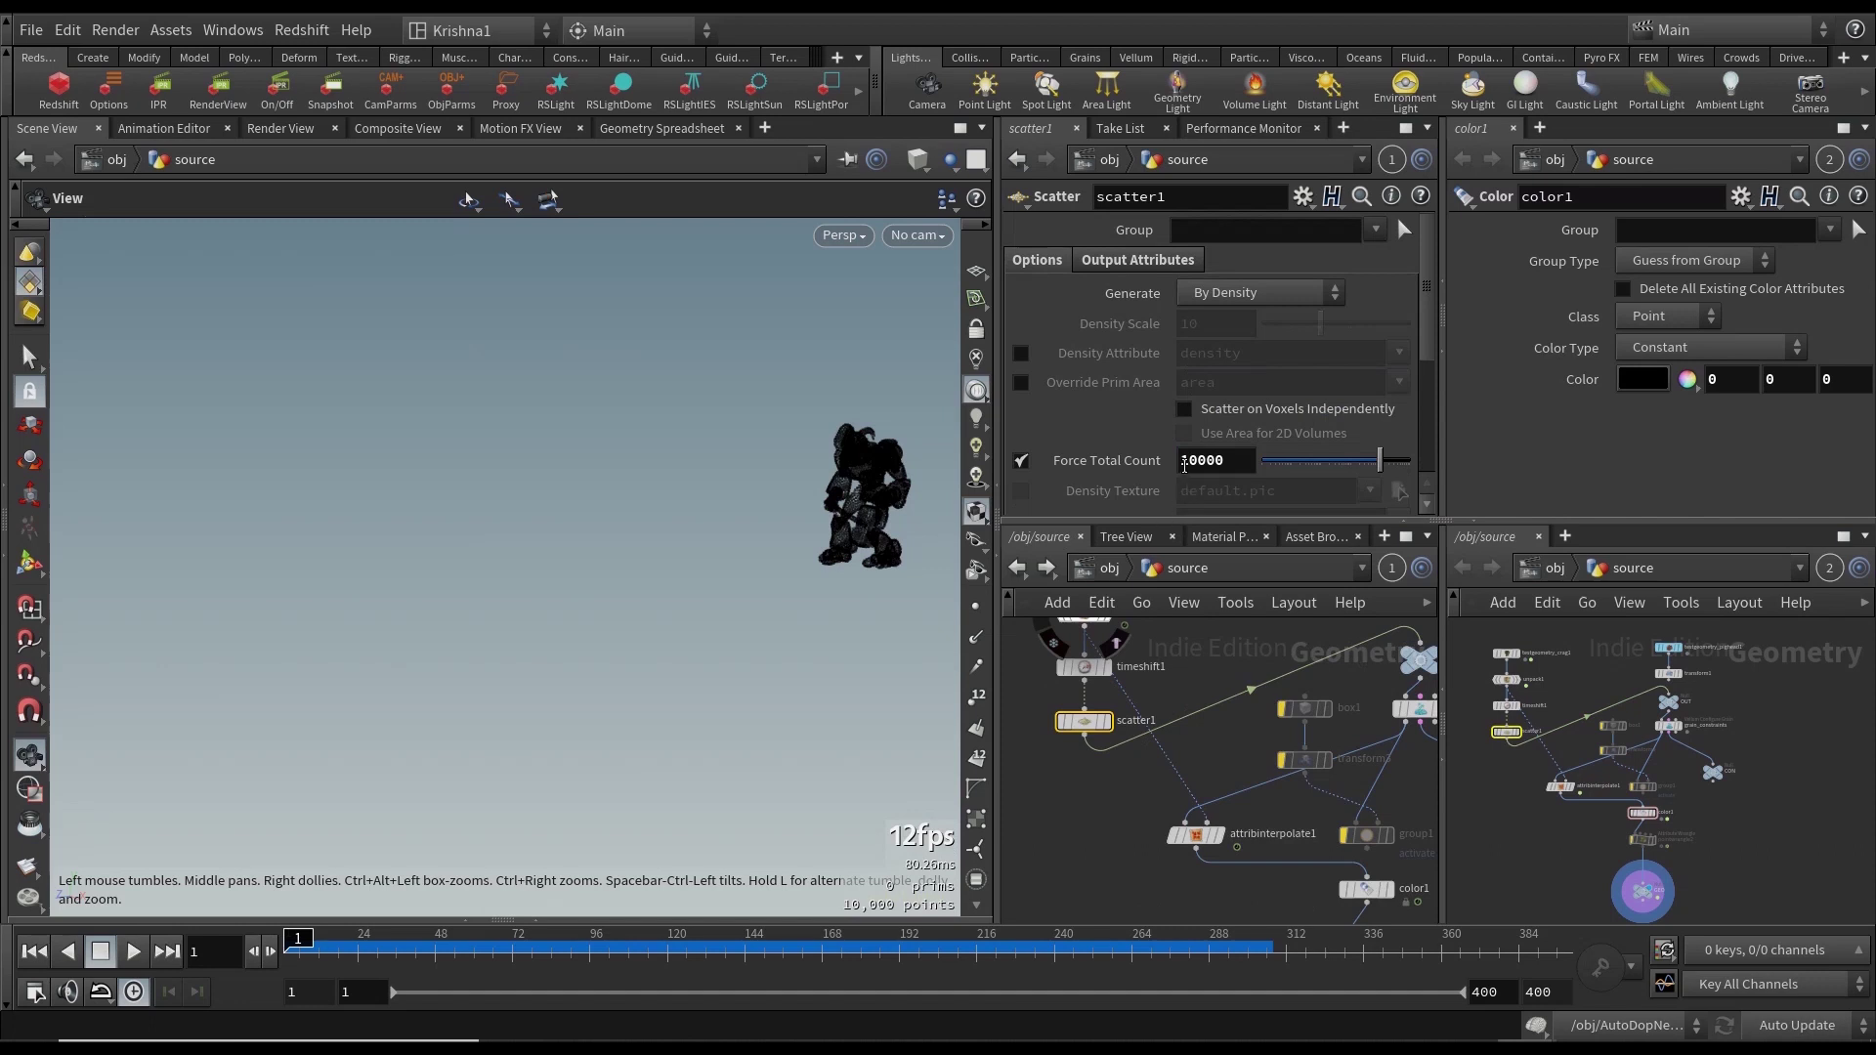
double_click(1186, 465)
text(50000)
key(Return)
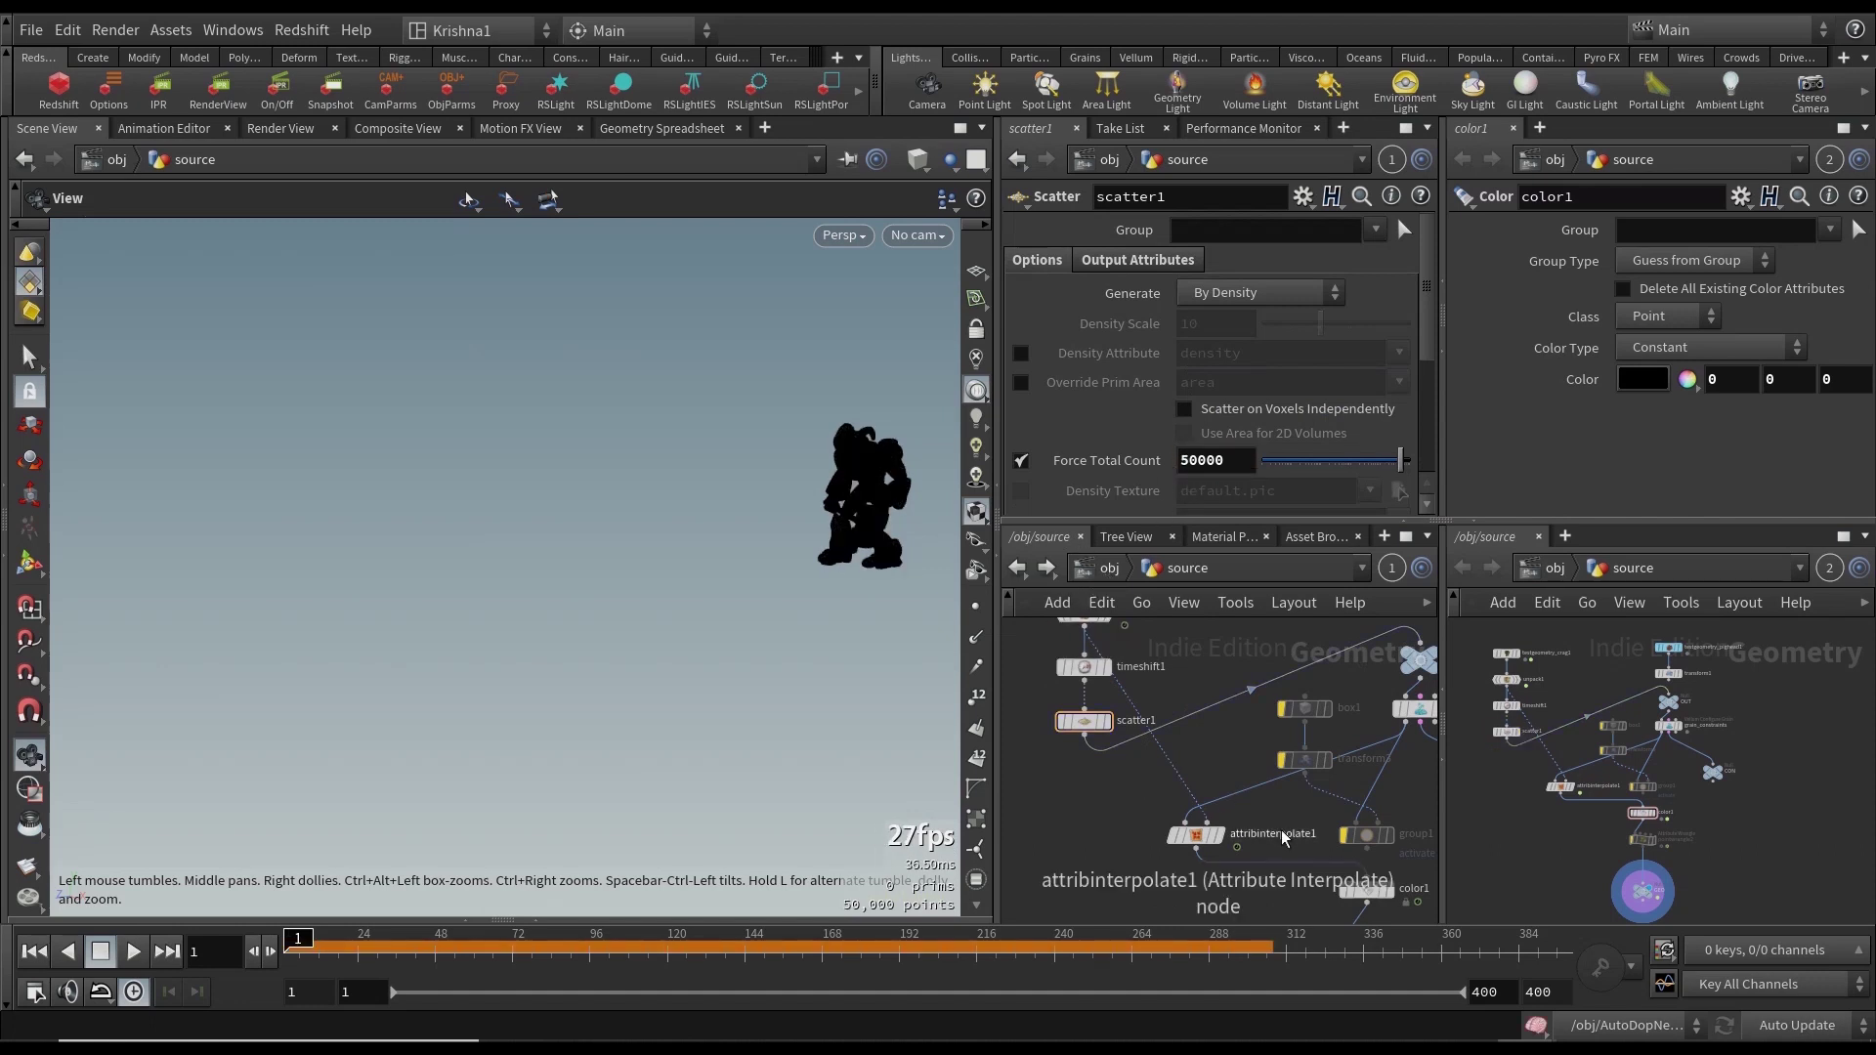
middle_drag(1345, 882, 1283, 801)
scroll(1285, 805, down, 5)
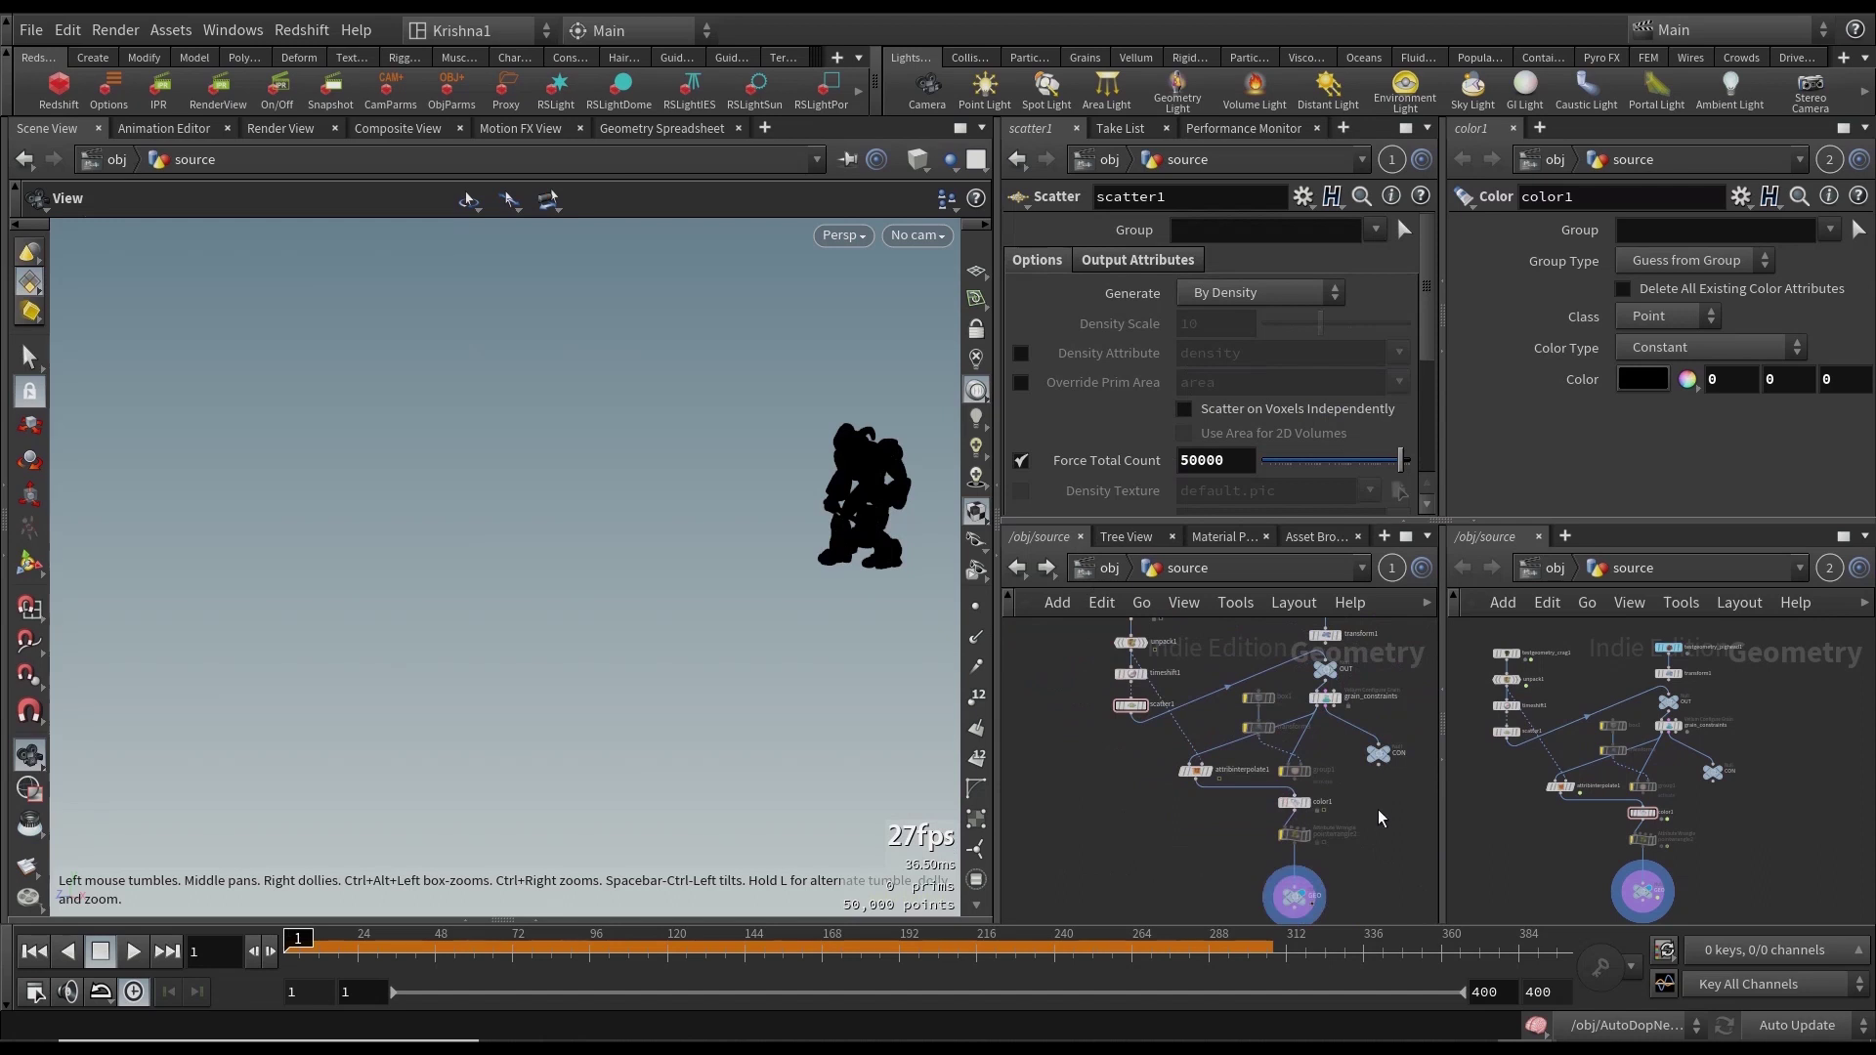
click(1102, 573)
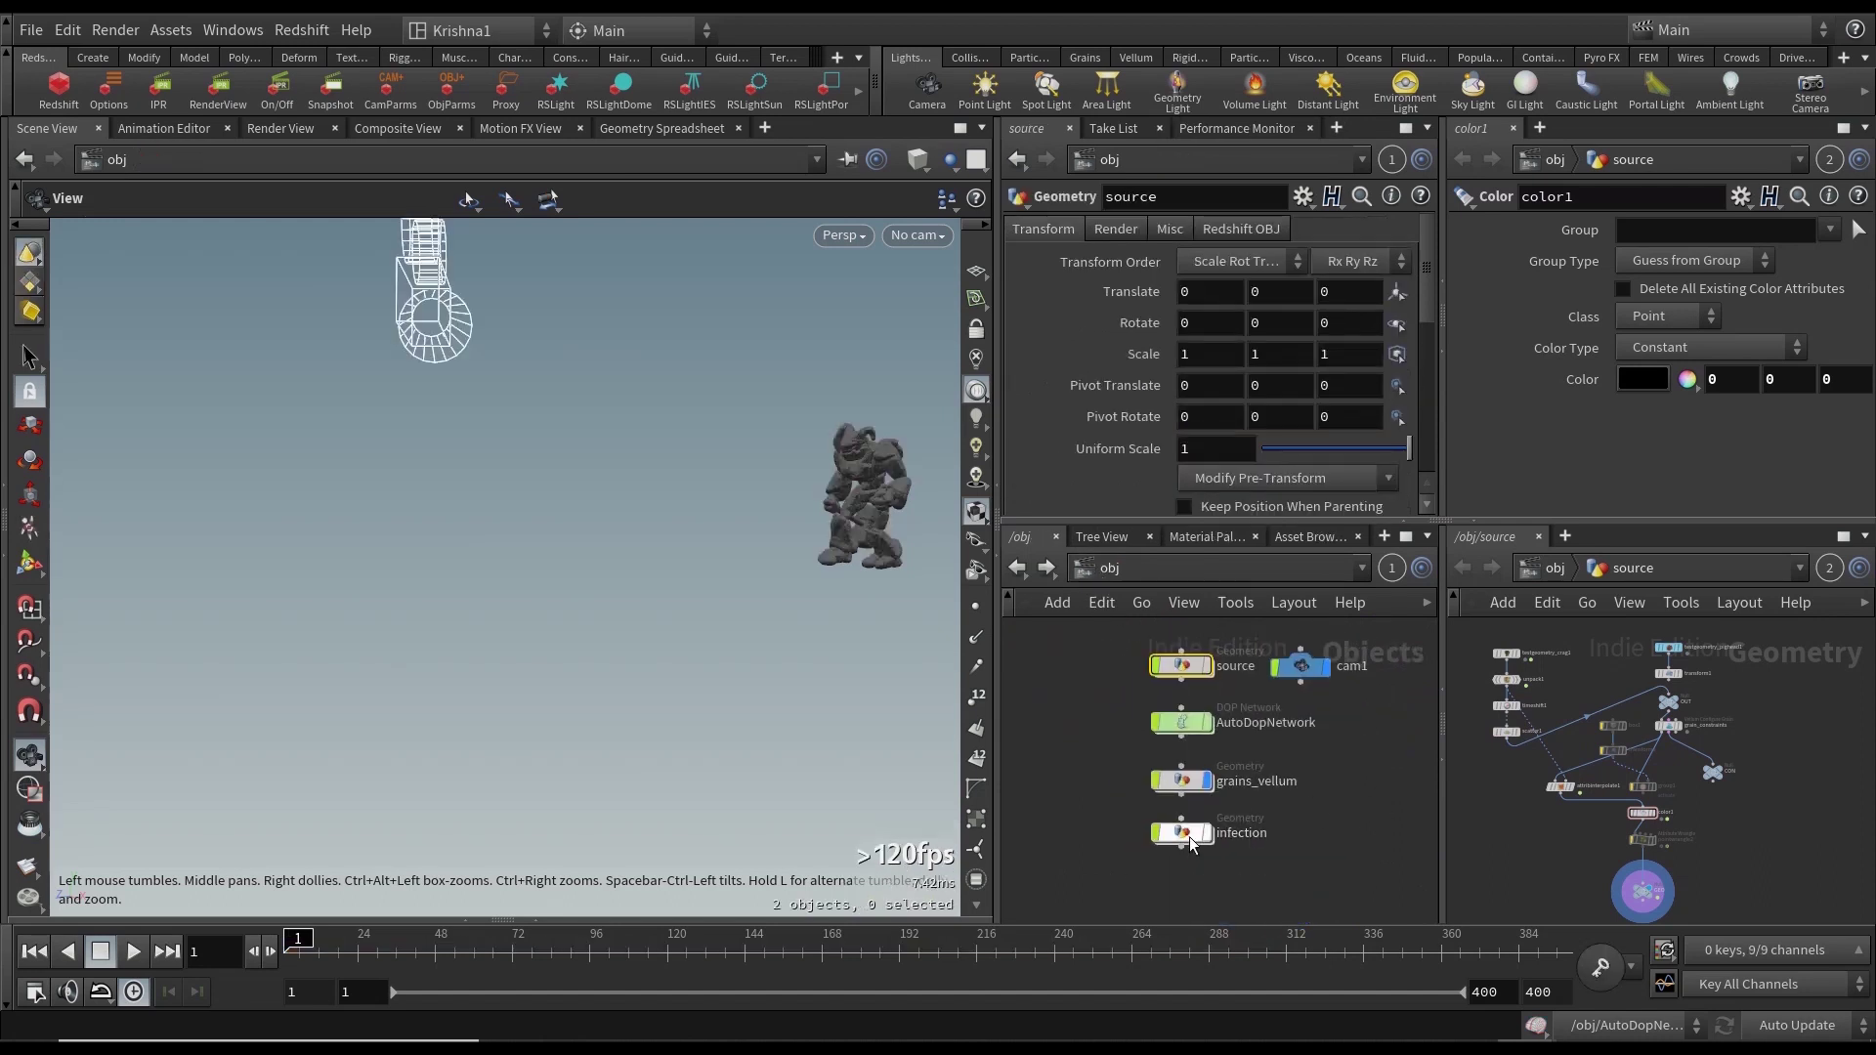
Inside infection's solver2, set the infect_spread wrangle's search values to 50.
double_click(1191, 838)
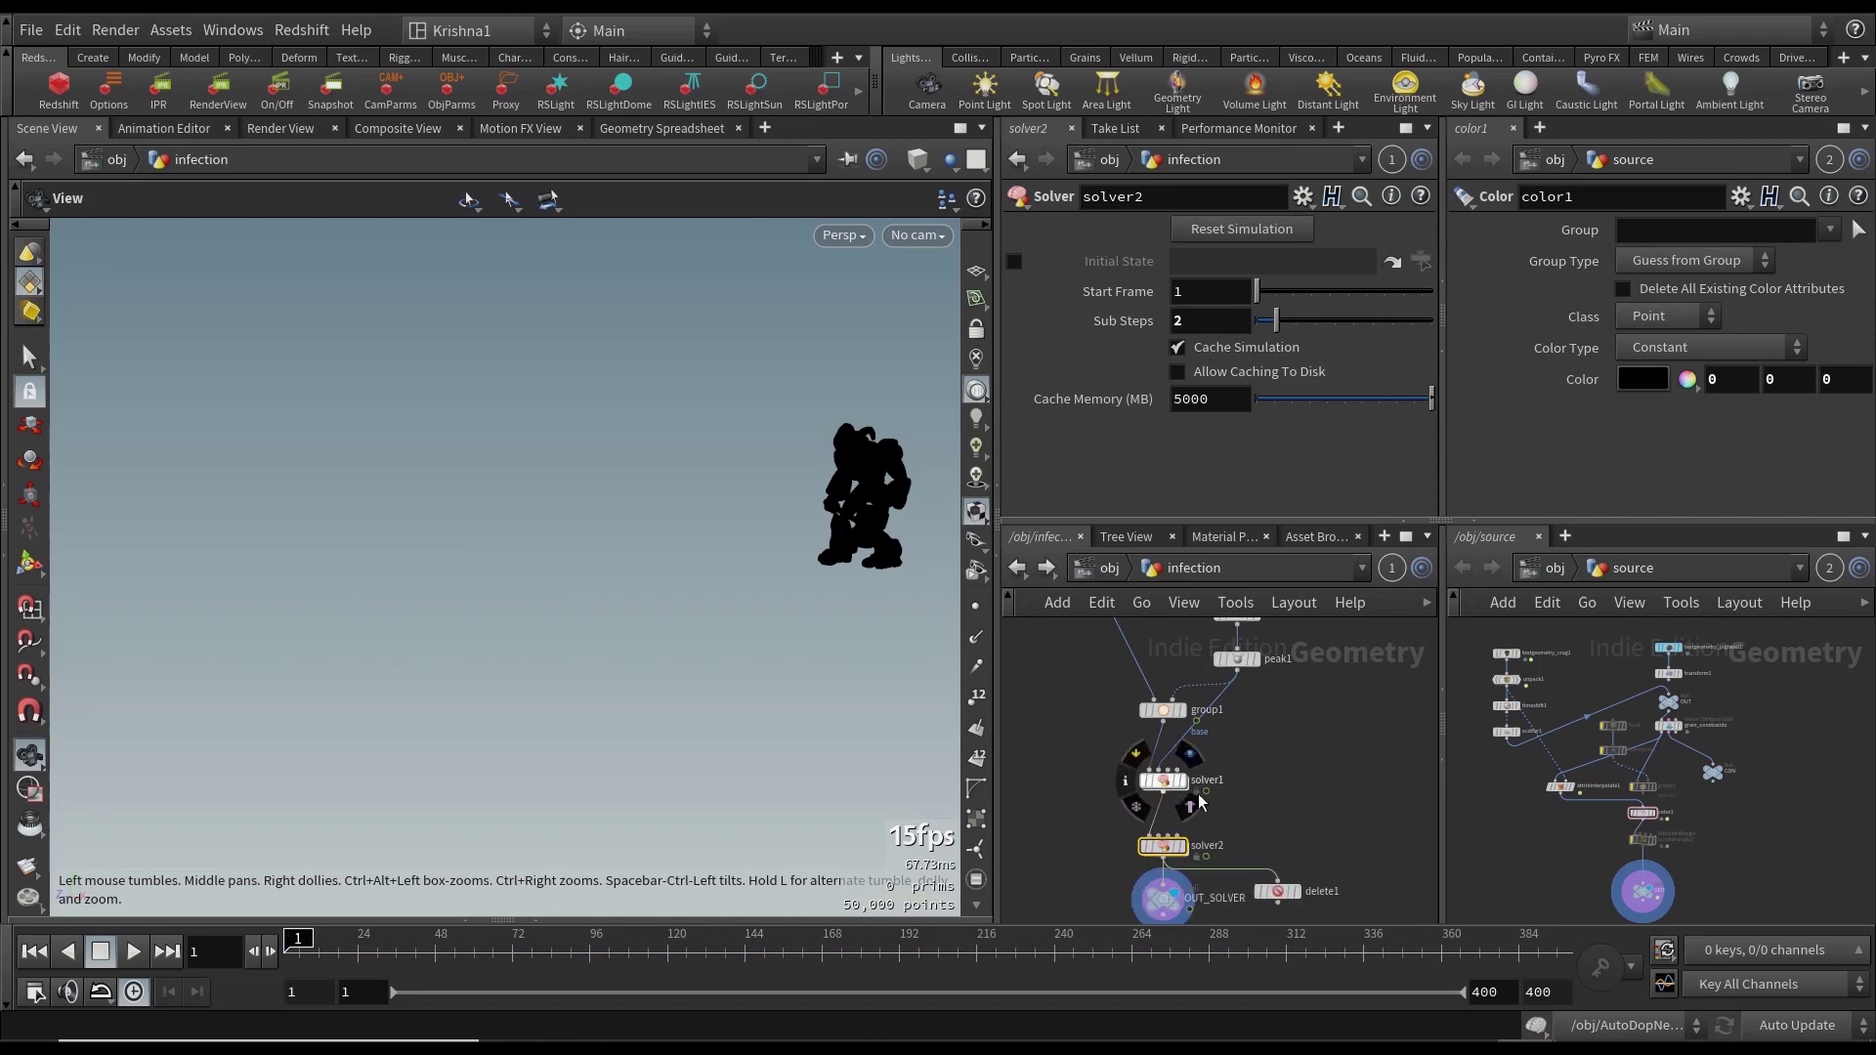
double_click(1168, 847)
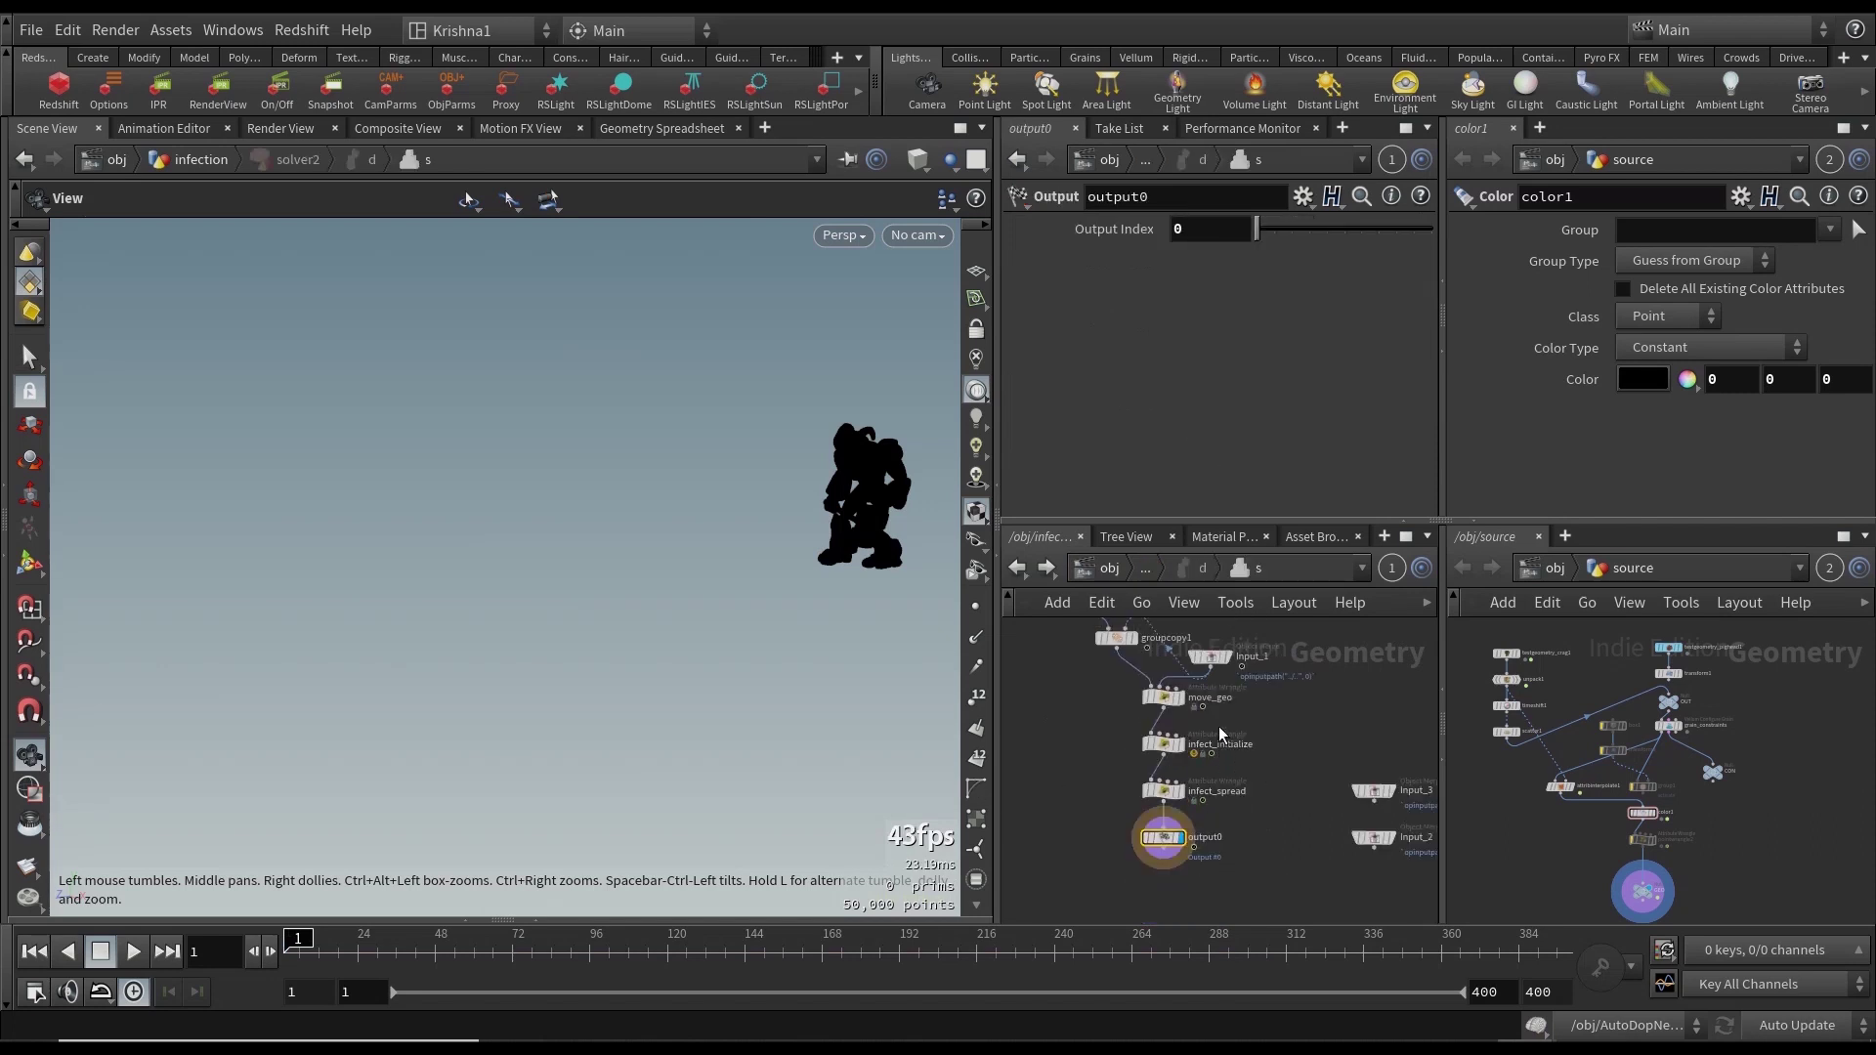
click(1182, 857)
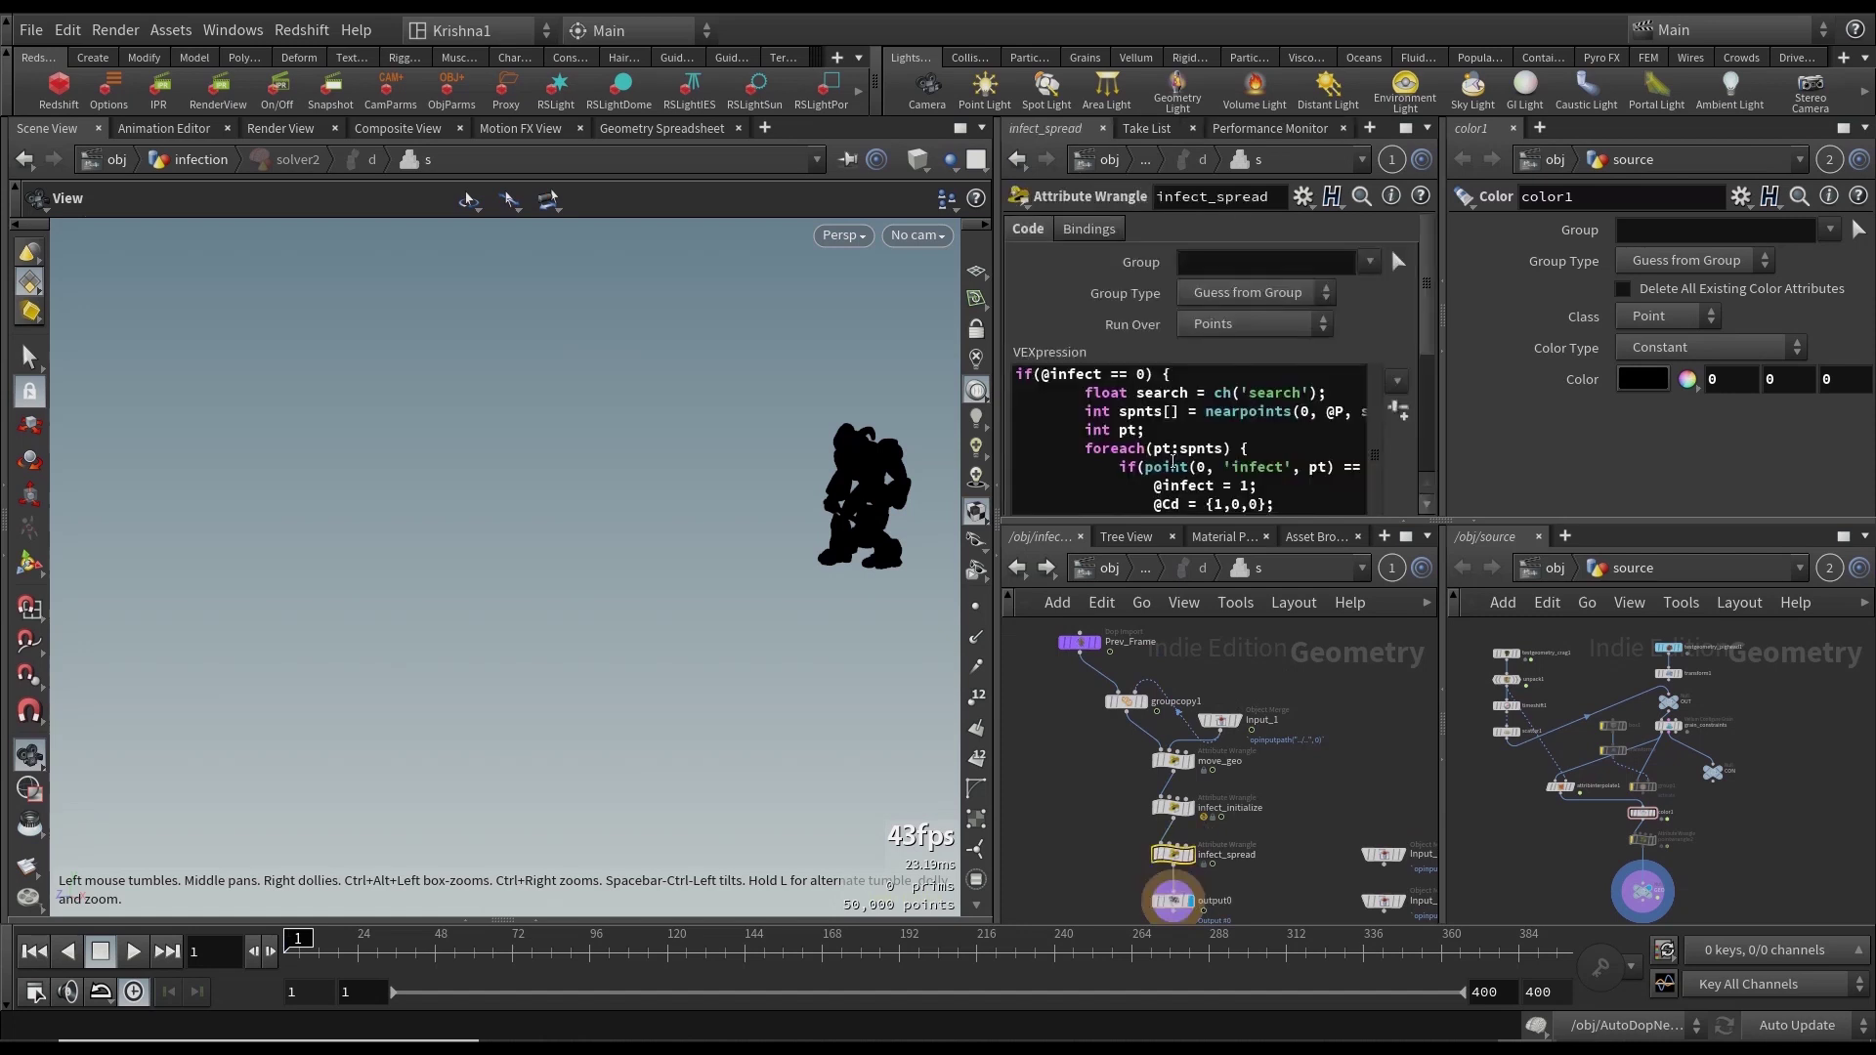
scroll(1396, 447, down, 5)
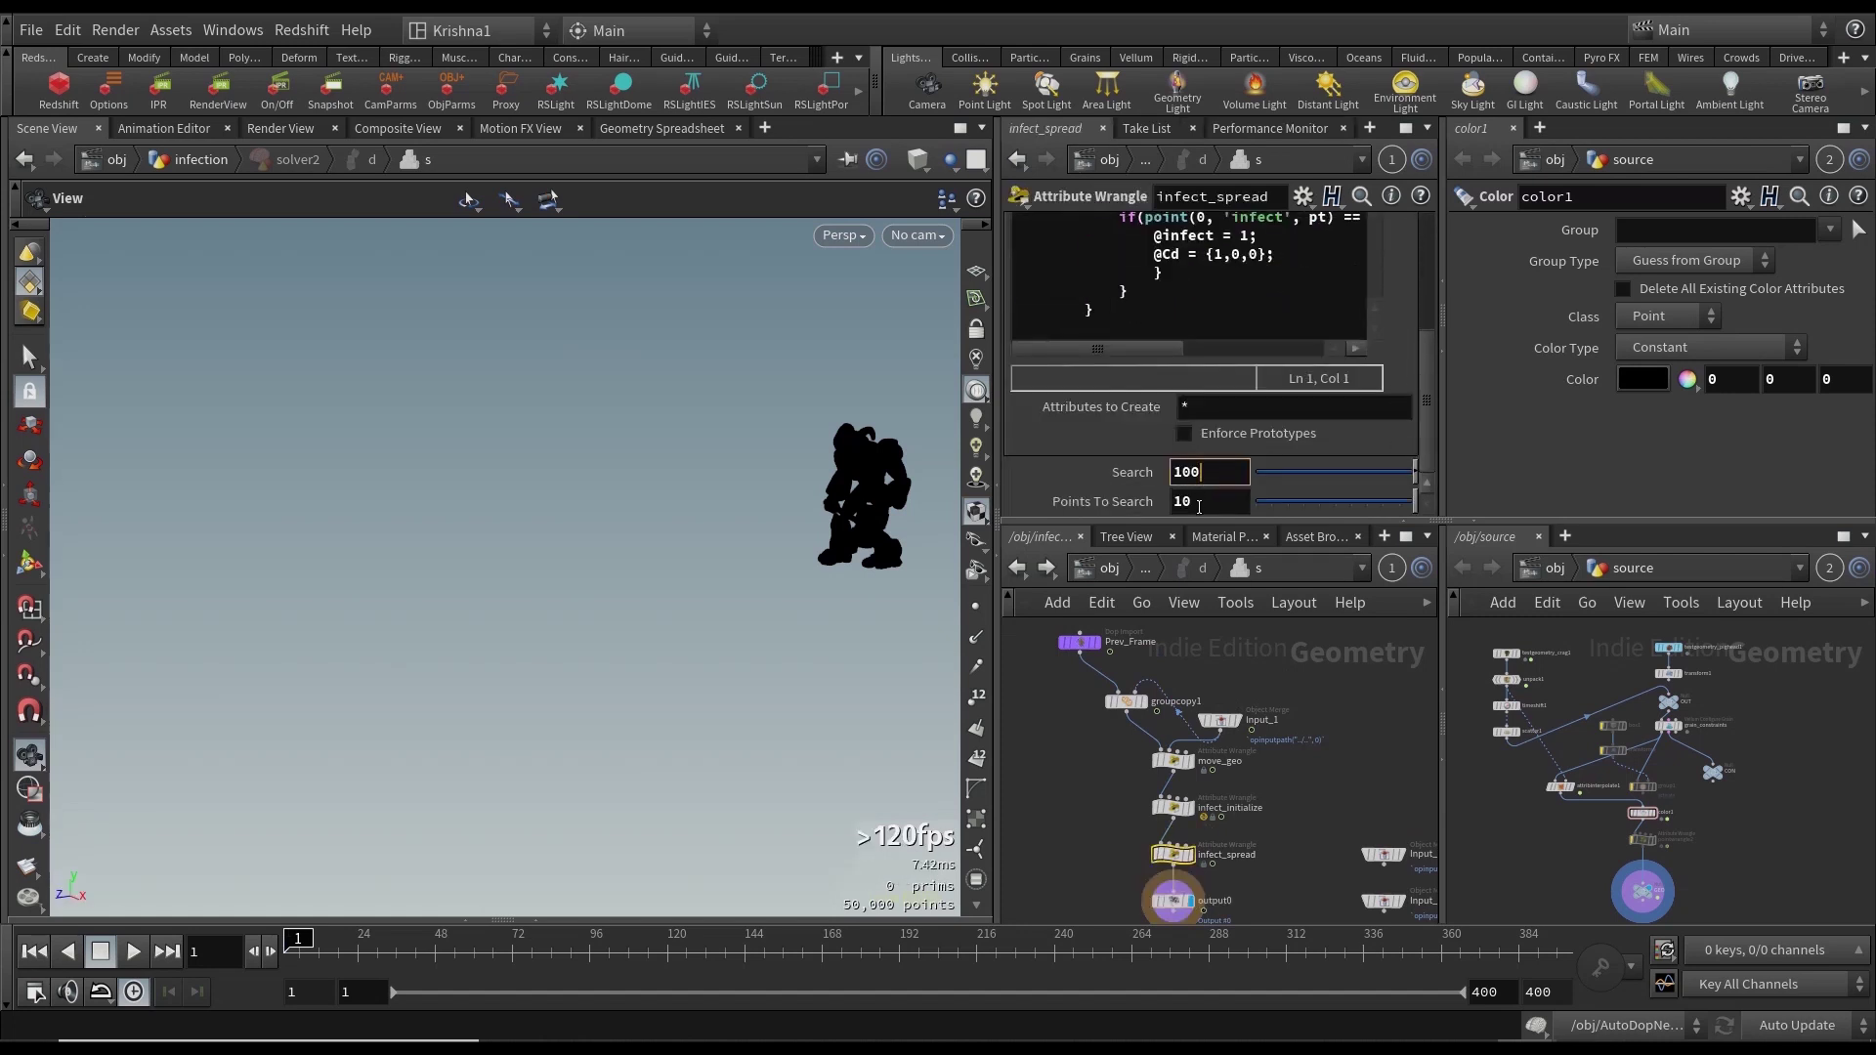
click(1198, 504)
click(1224, 506)
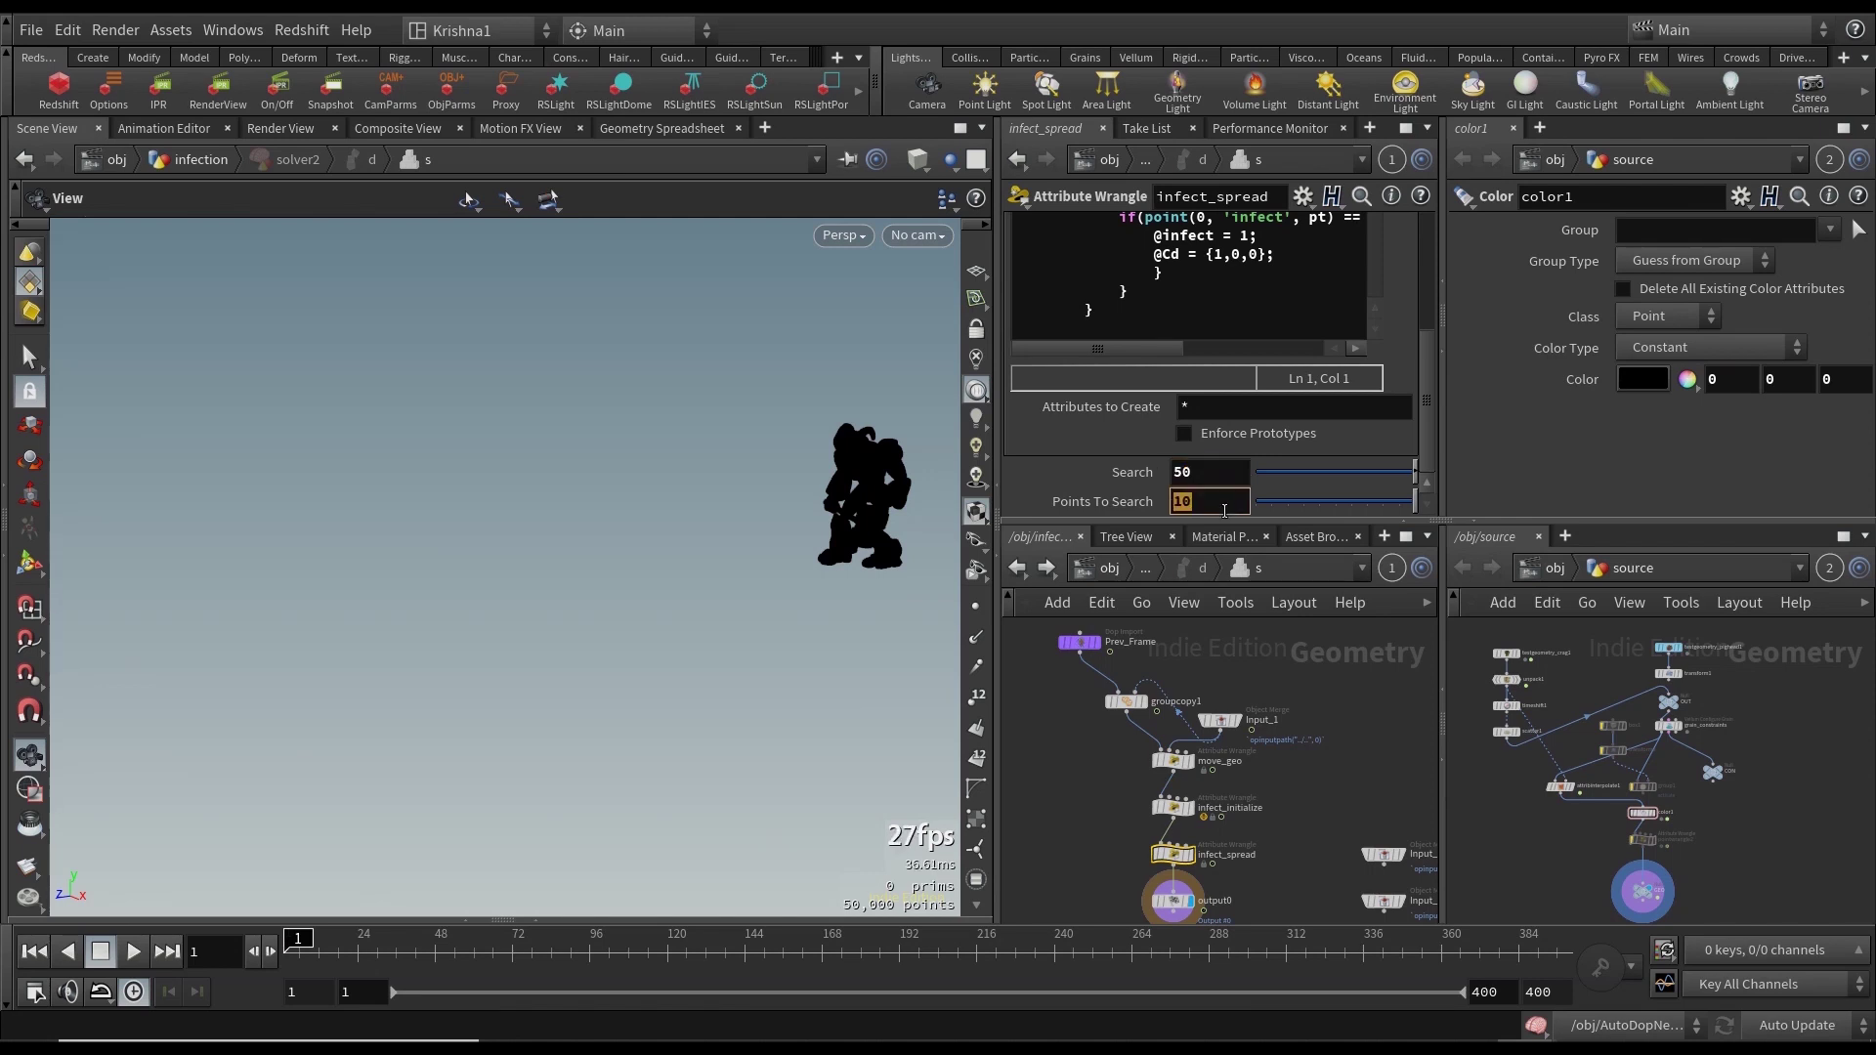
text(50)
key(Return)
Cook the 50000-point grain collapse in AutoDopNetwork to frame 309 and scrub back to review.
click(1112, 569)
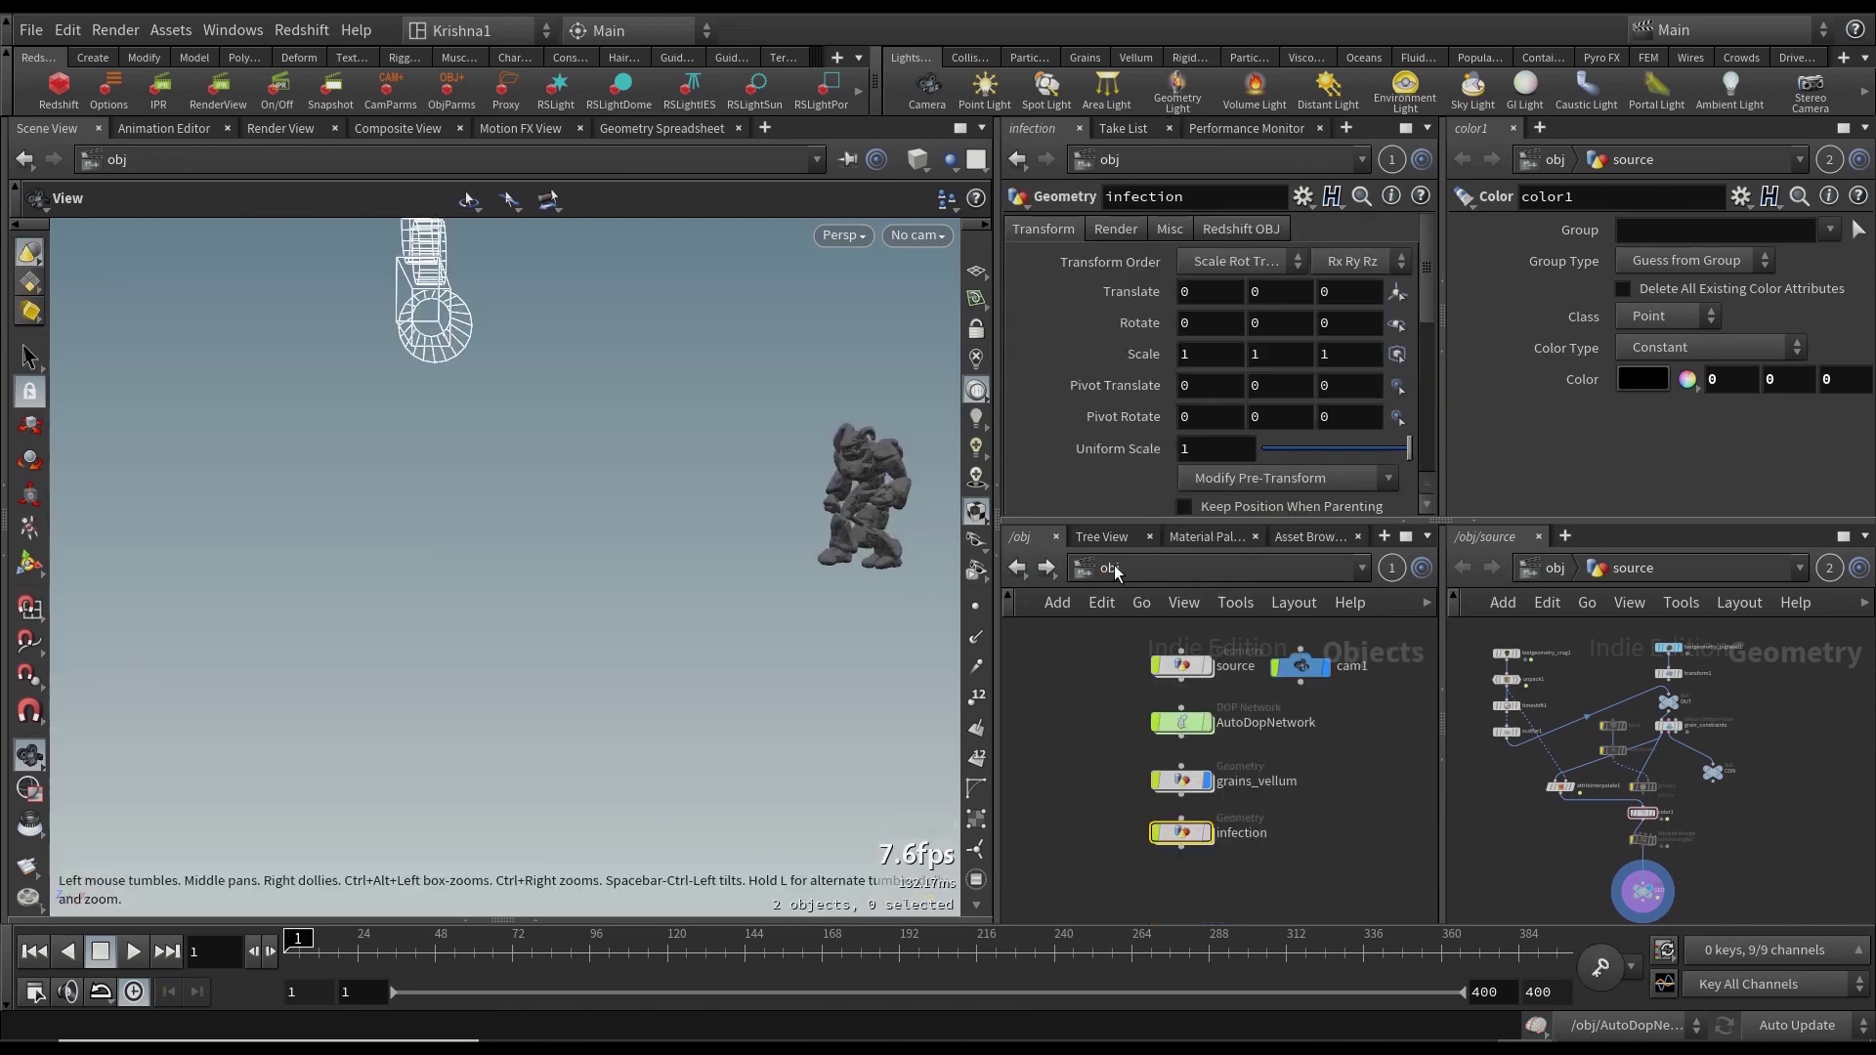
double_click(1181, 724)
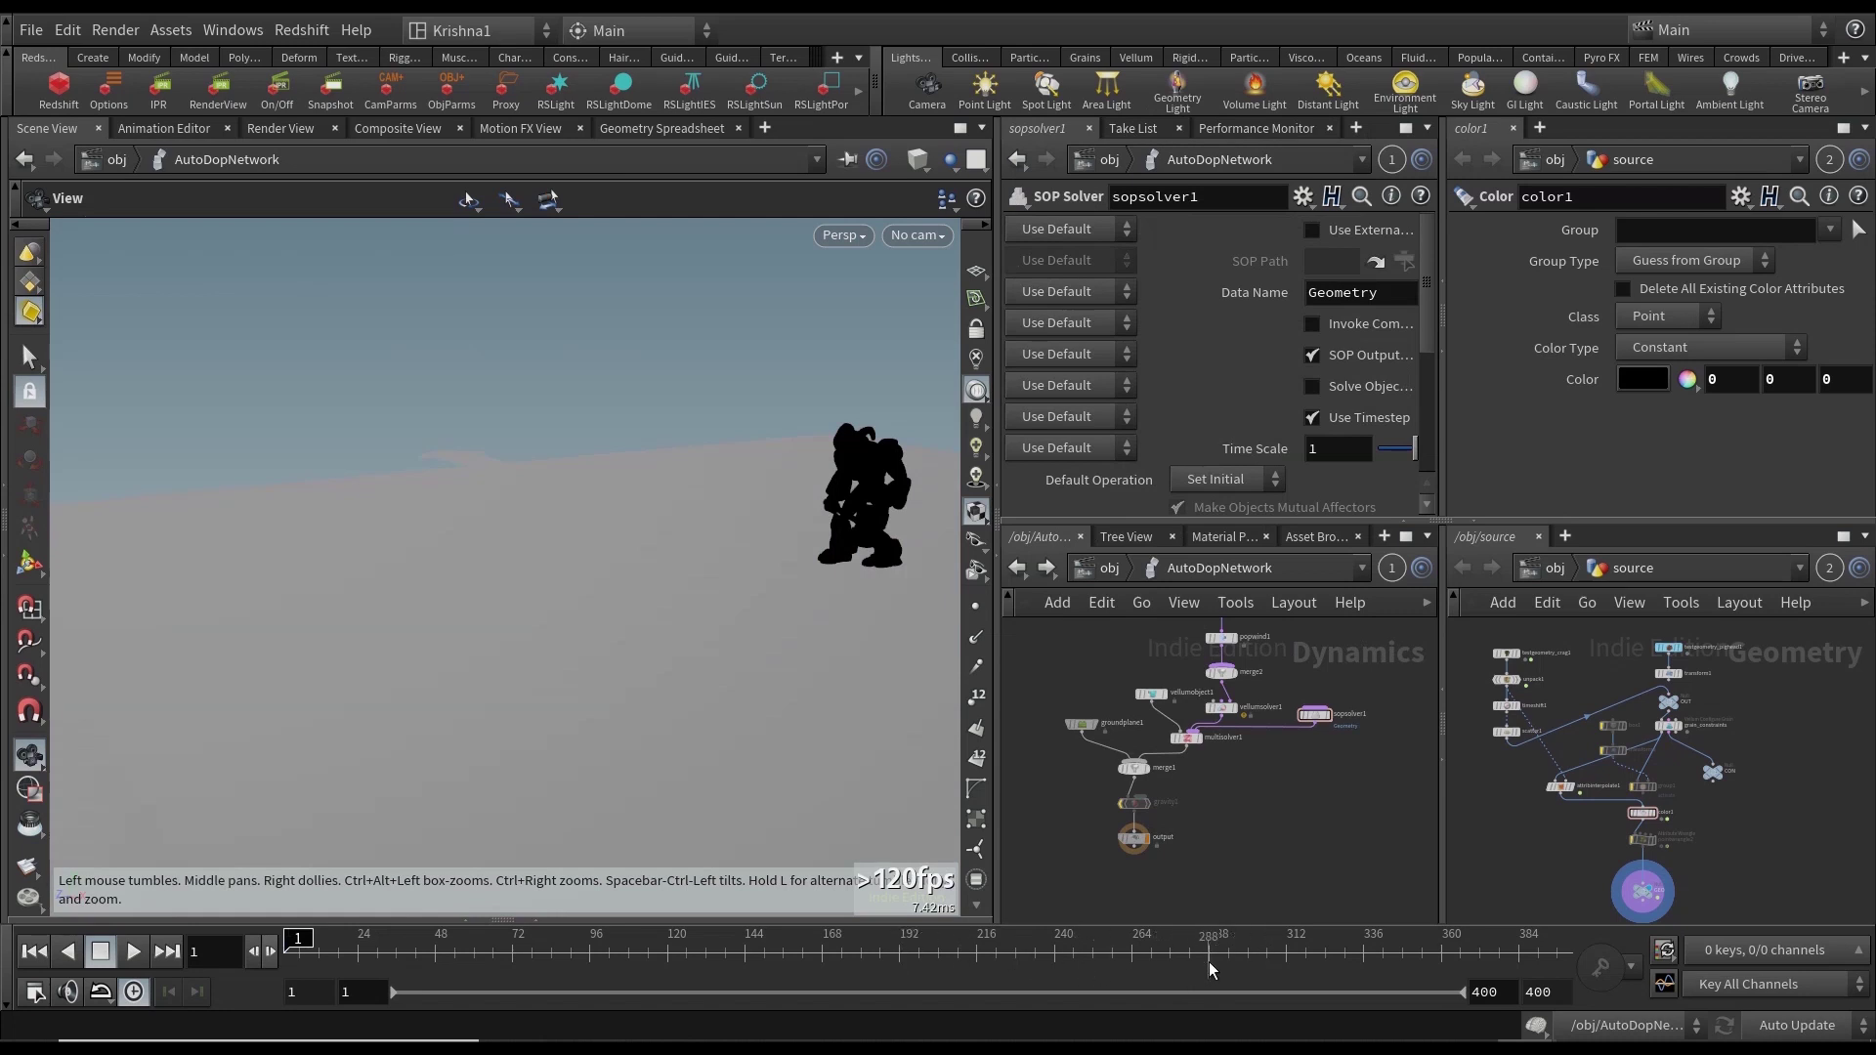
click(1281, 963)
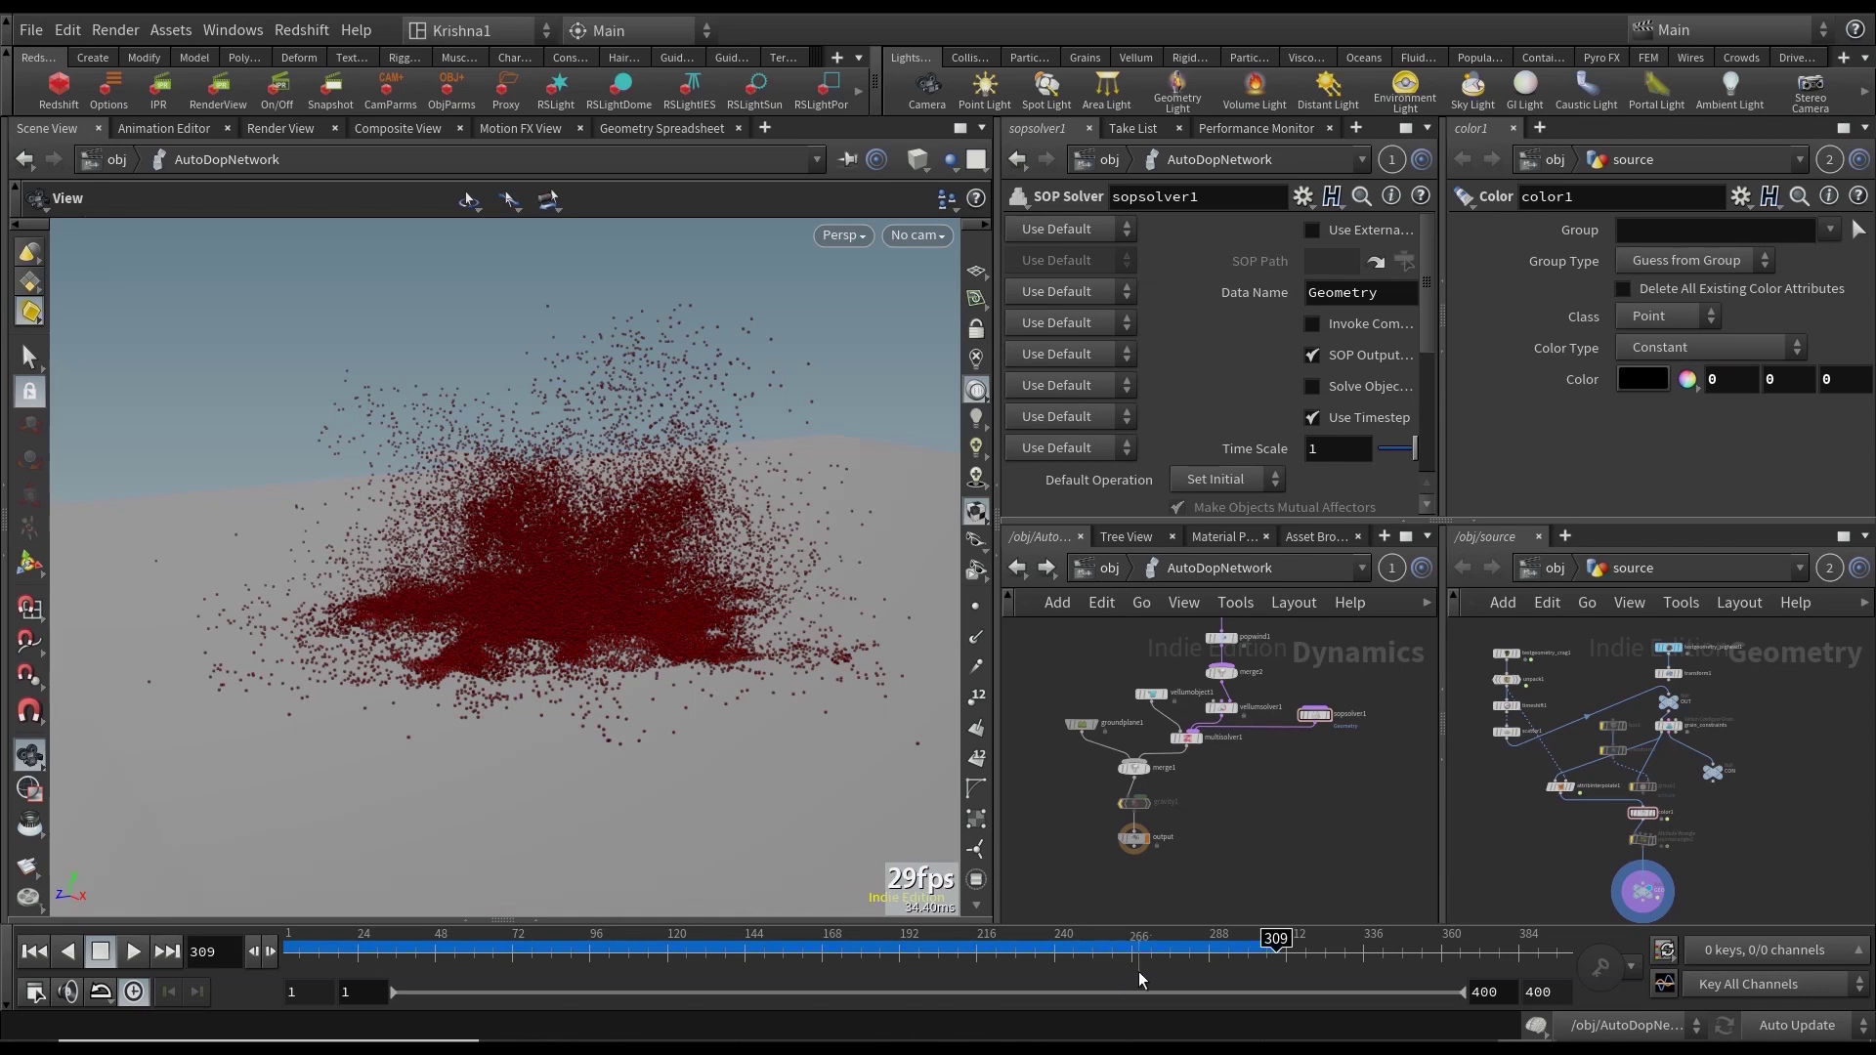
mouse_move(1140, 971)
mouse_down()
mouse_move(1184, 945)
mouse_move(1039, 946)
mouse_move(1290, 959)
mouse_up()
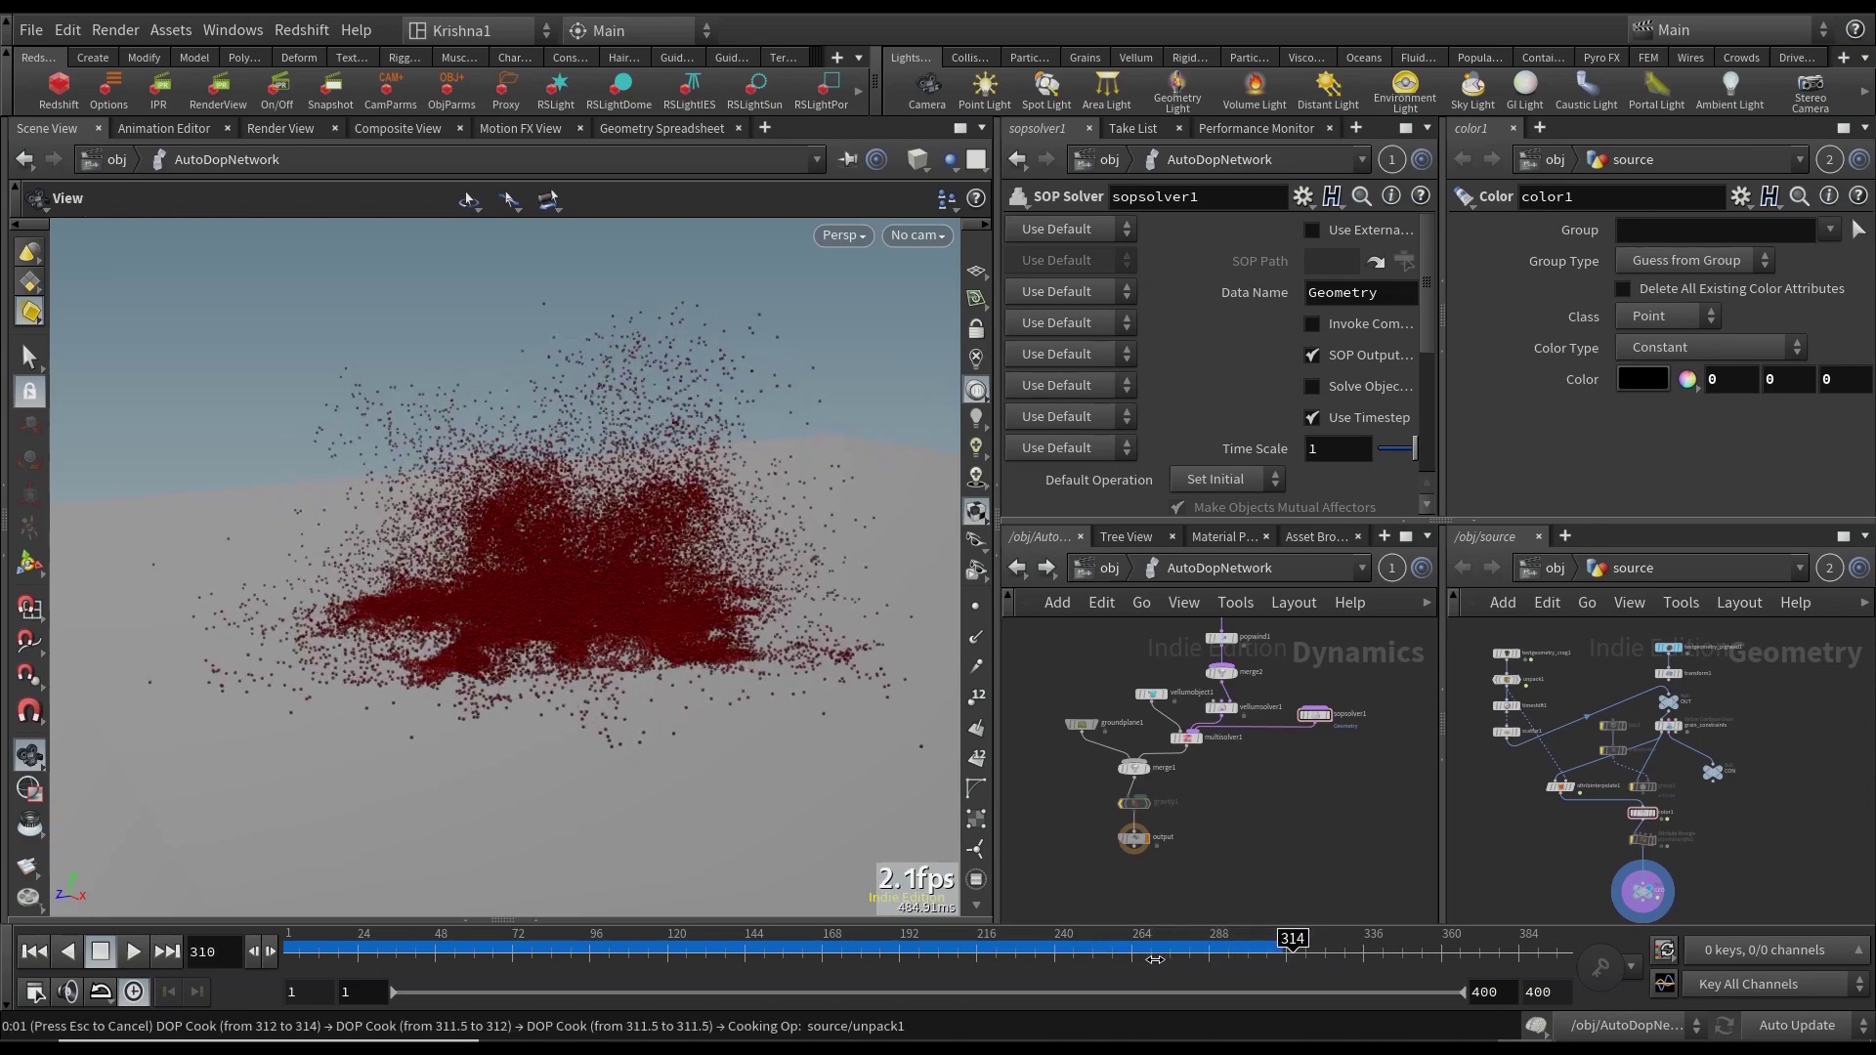
mouse_move(1155, 959)
mouse_down()
mouse_move(1084, 960)
mouse_move(1263, 959)
mouse_move(1044, 960)
mouse_move(1265, 959)
mouse_move(200, 962)
mouse_up()
Look through cam1 at object level and scrub the simulation to about frame 225.
click(1115, 570)
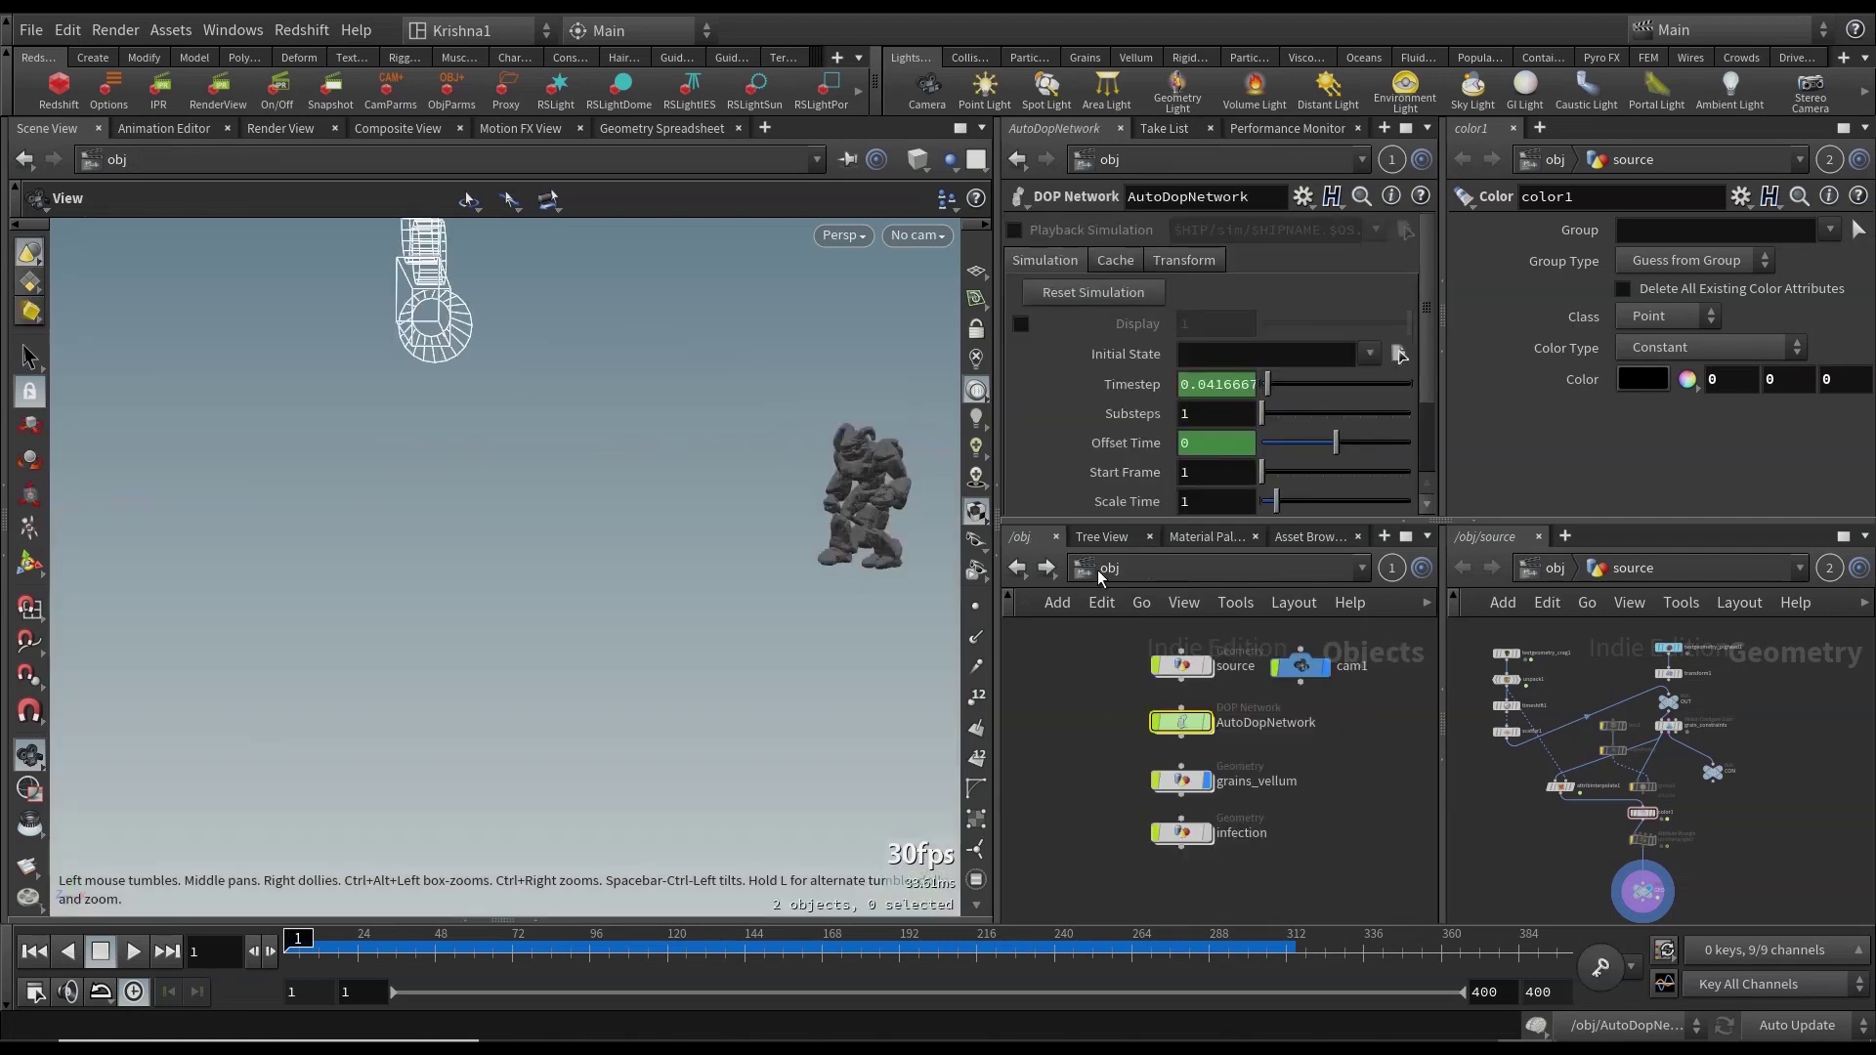
scroll(1116, 725, down, 2)
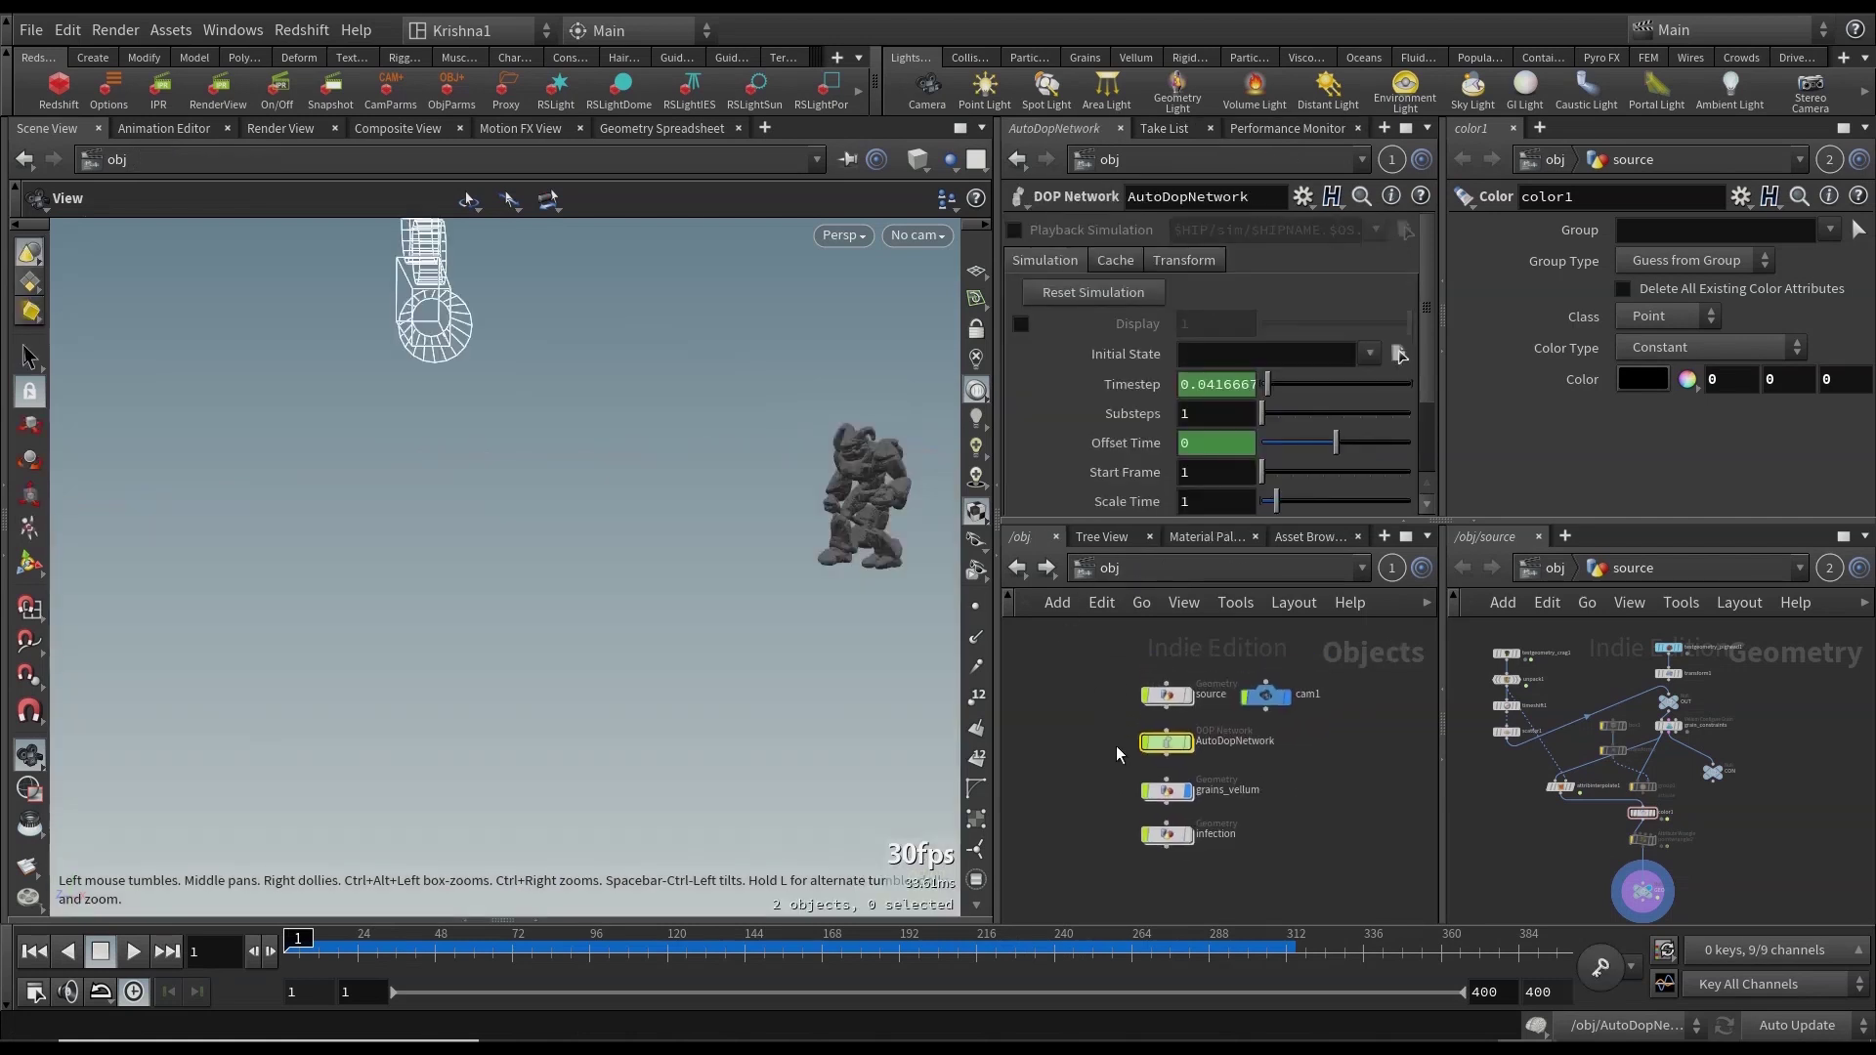
click(922, 236)
click(962, 359)
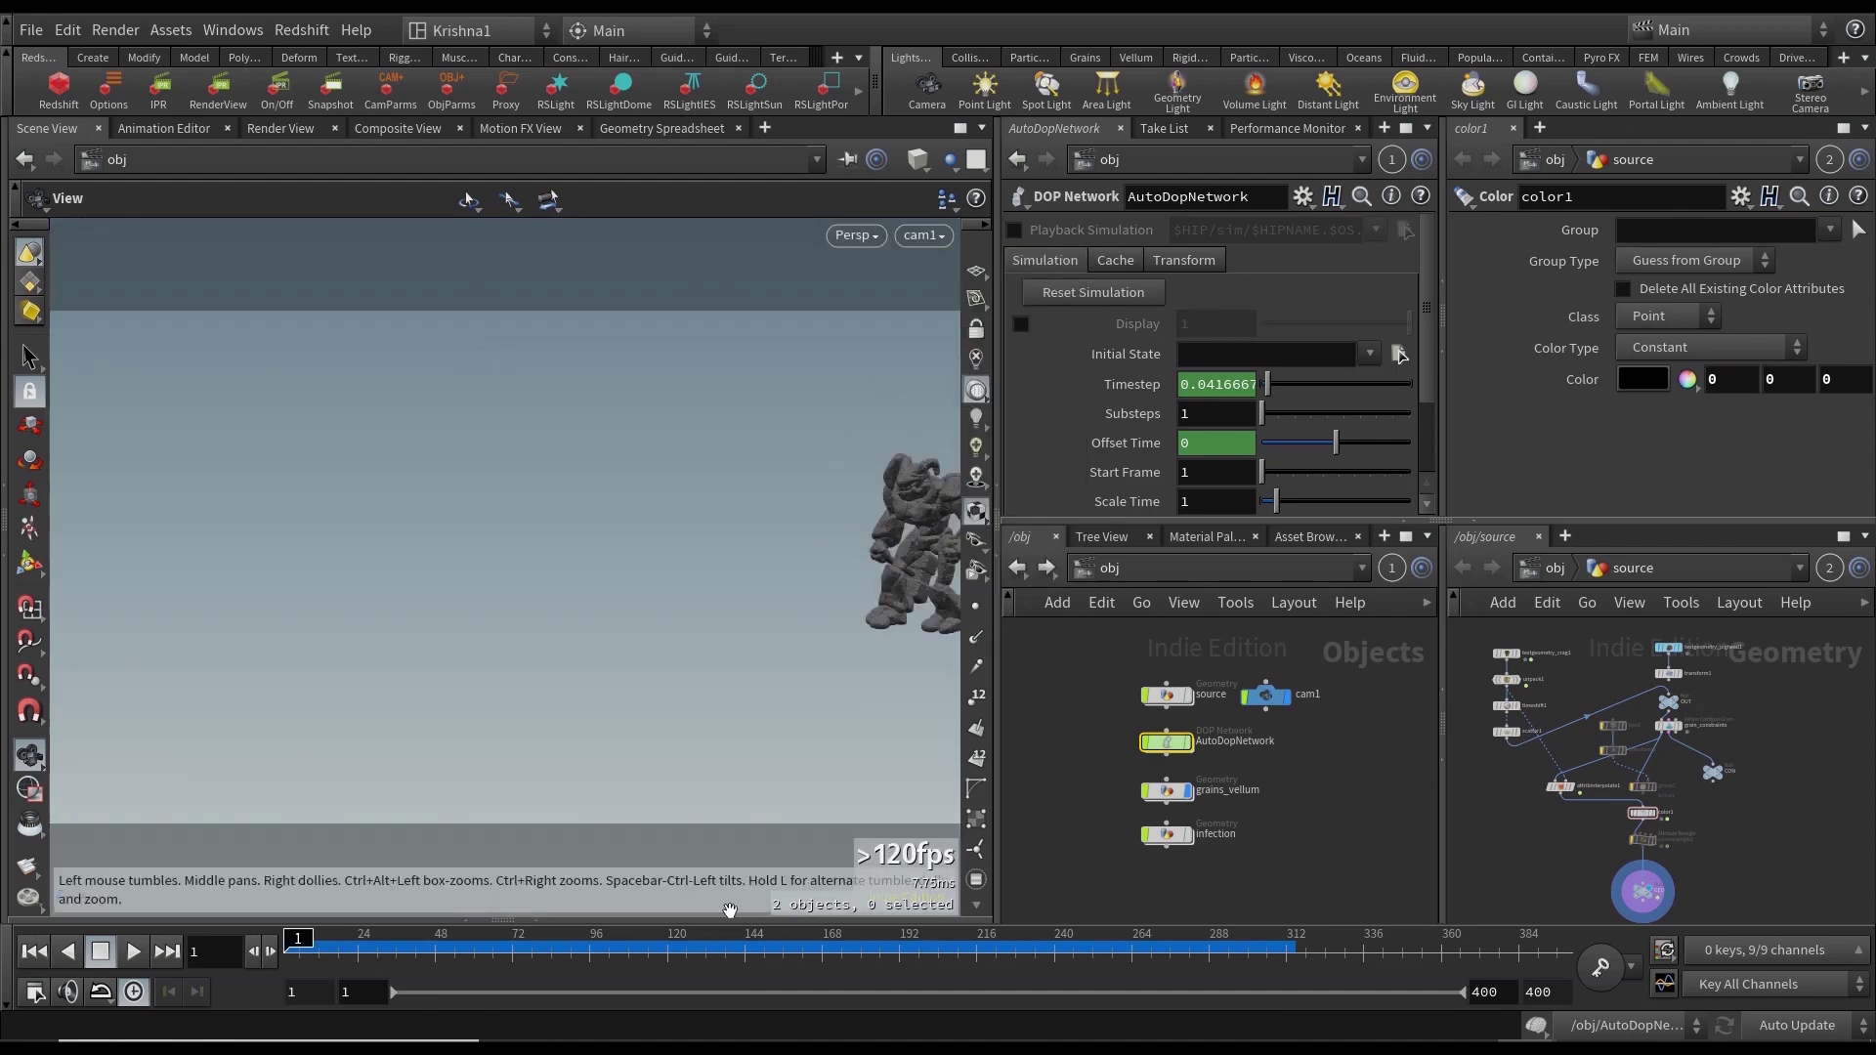
mouse_move(734, 928)
mouse_down()
mouse_move(1145, 943)
mouse_move(989, 953)
mouse_up()
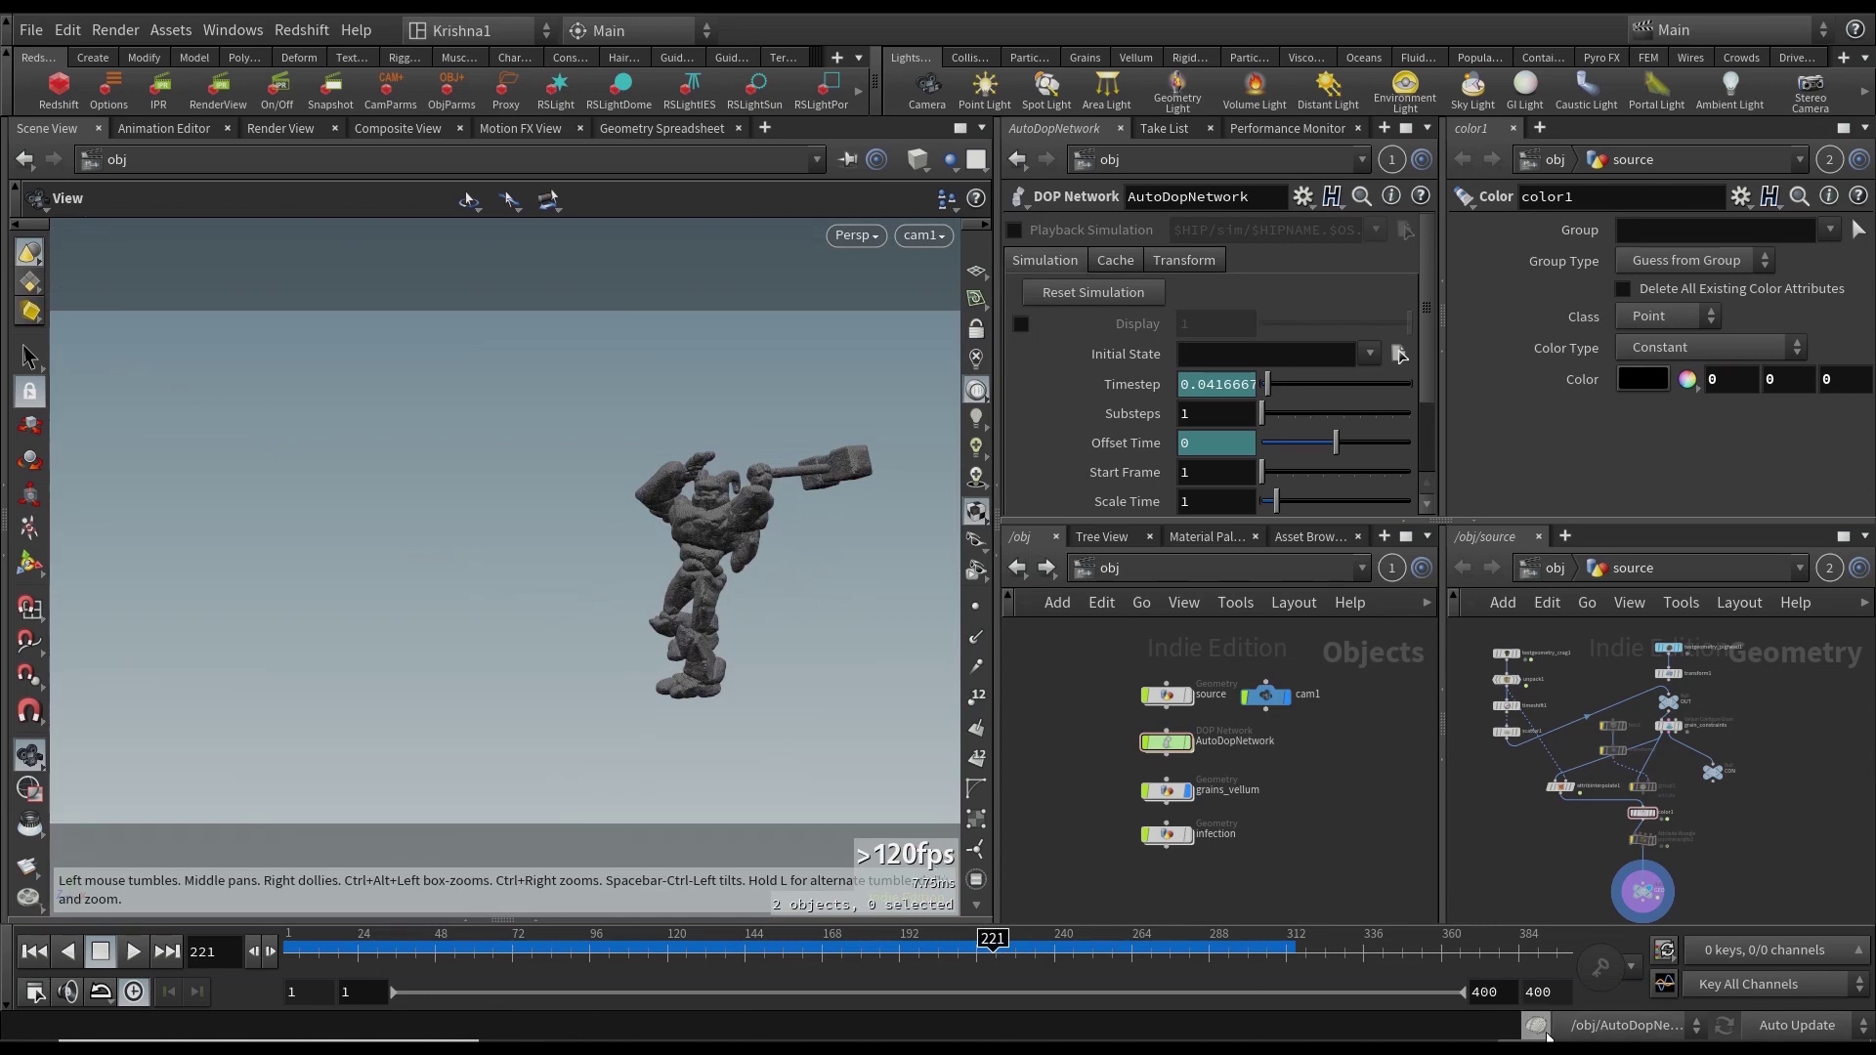
Return to frame 1 and save the scene as Vellum_Points_Activation_Part3.hiplc.
click(34, 952)
key(ctrl+s)
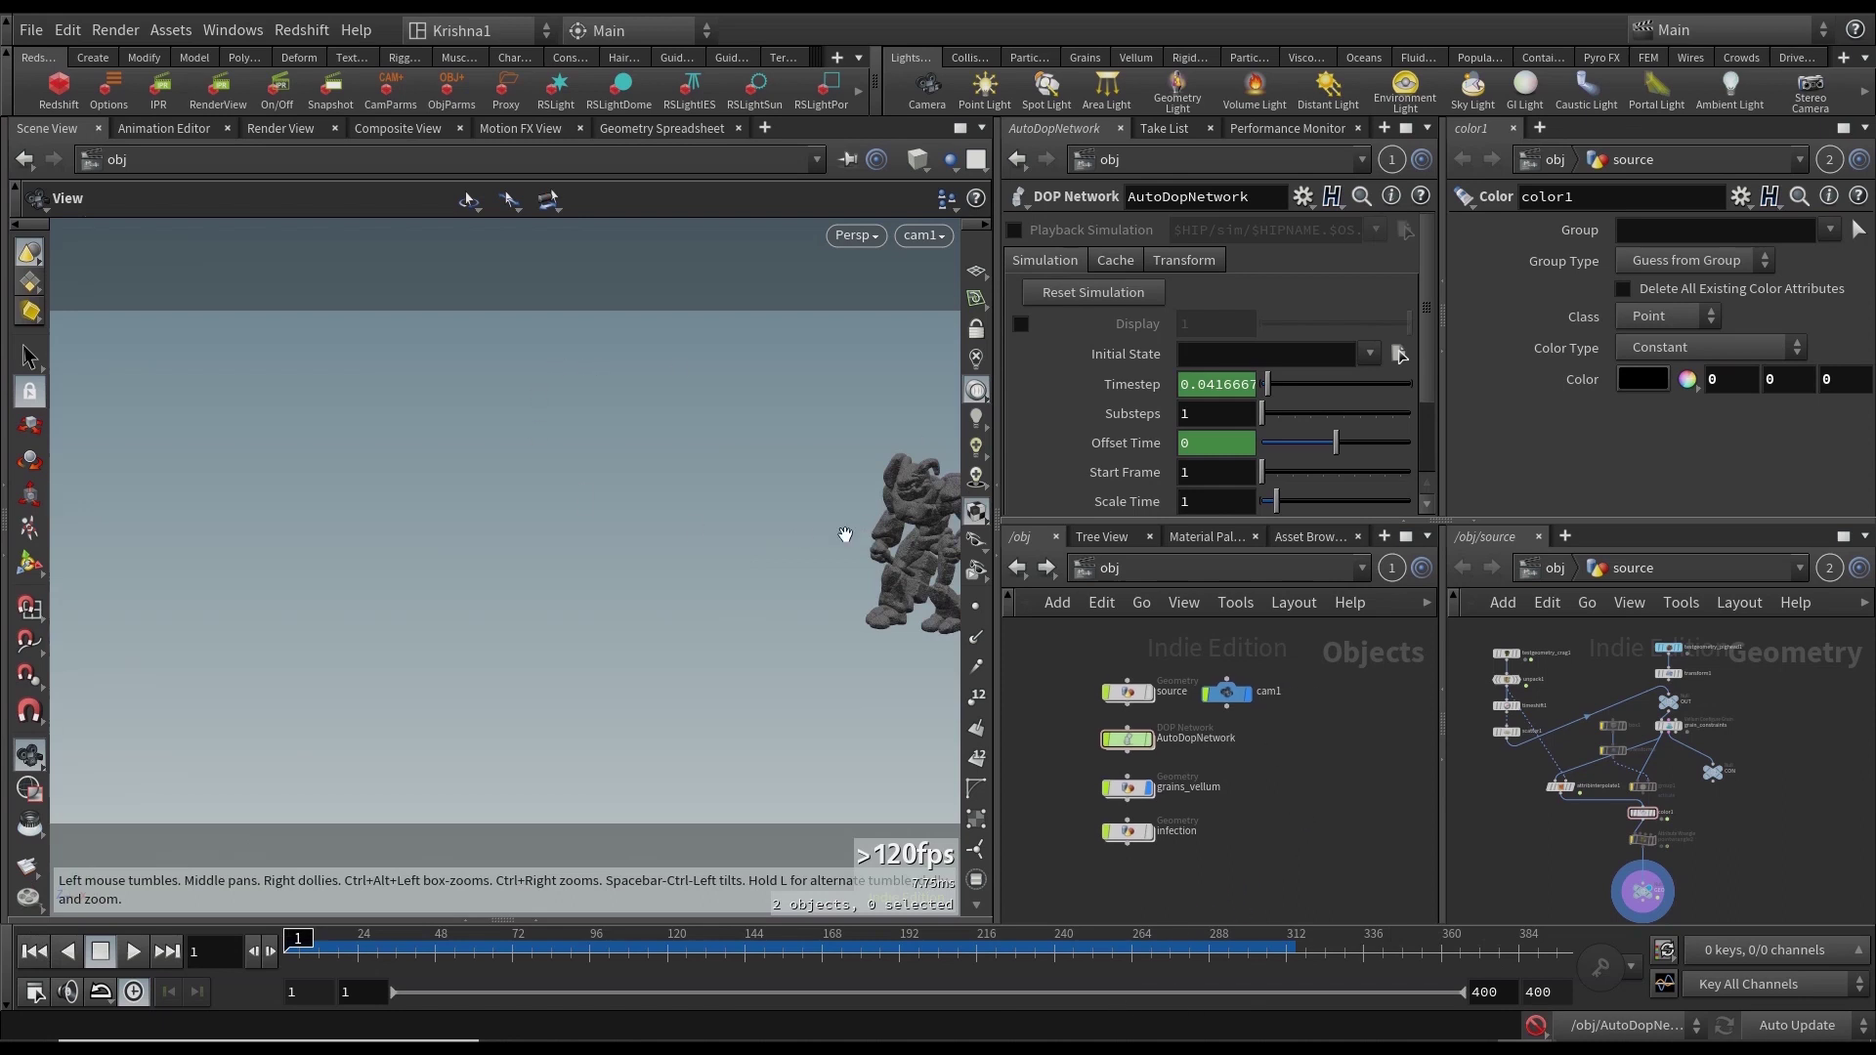
drag(594, 398, 473, 390)
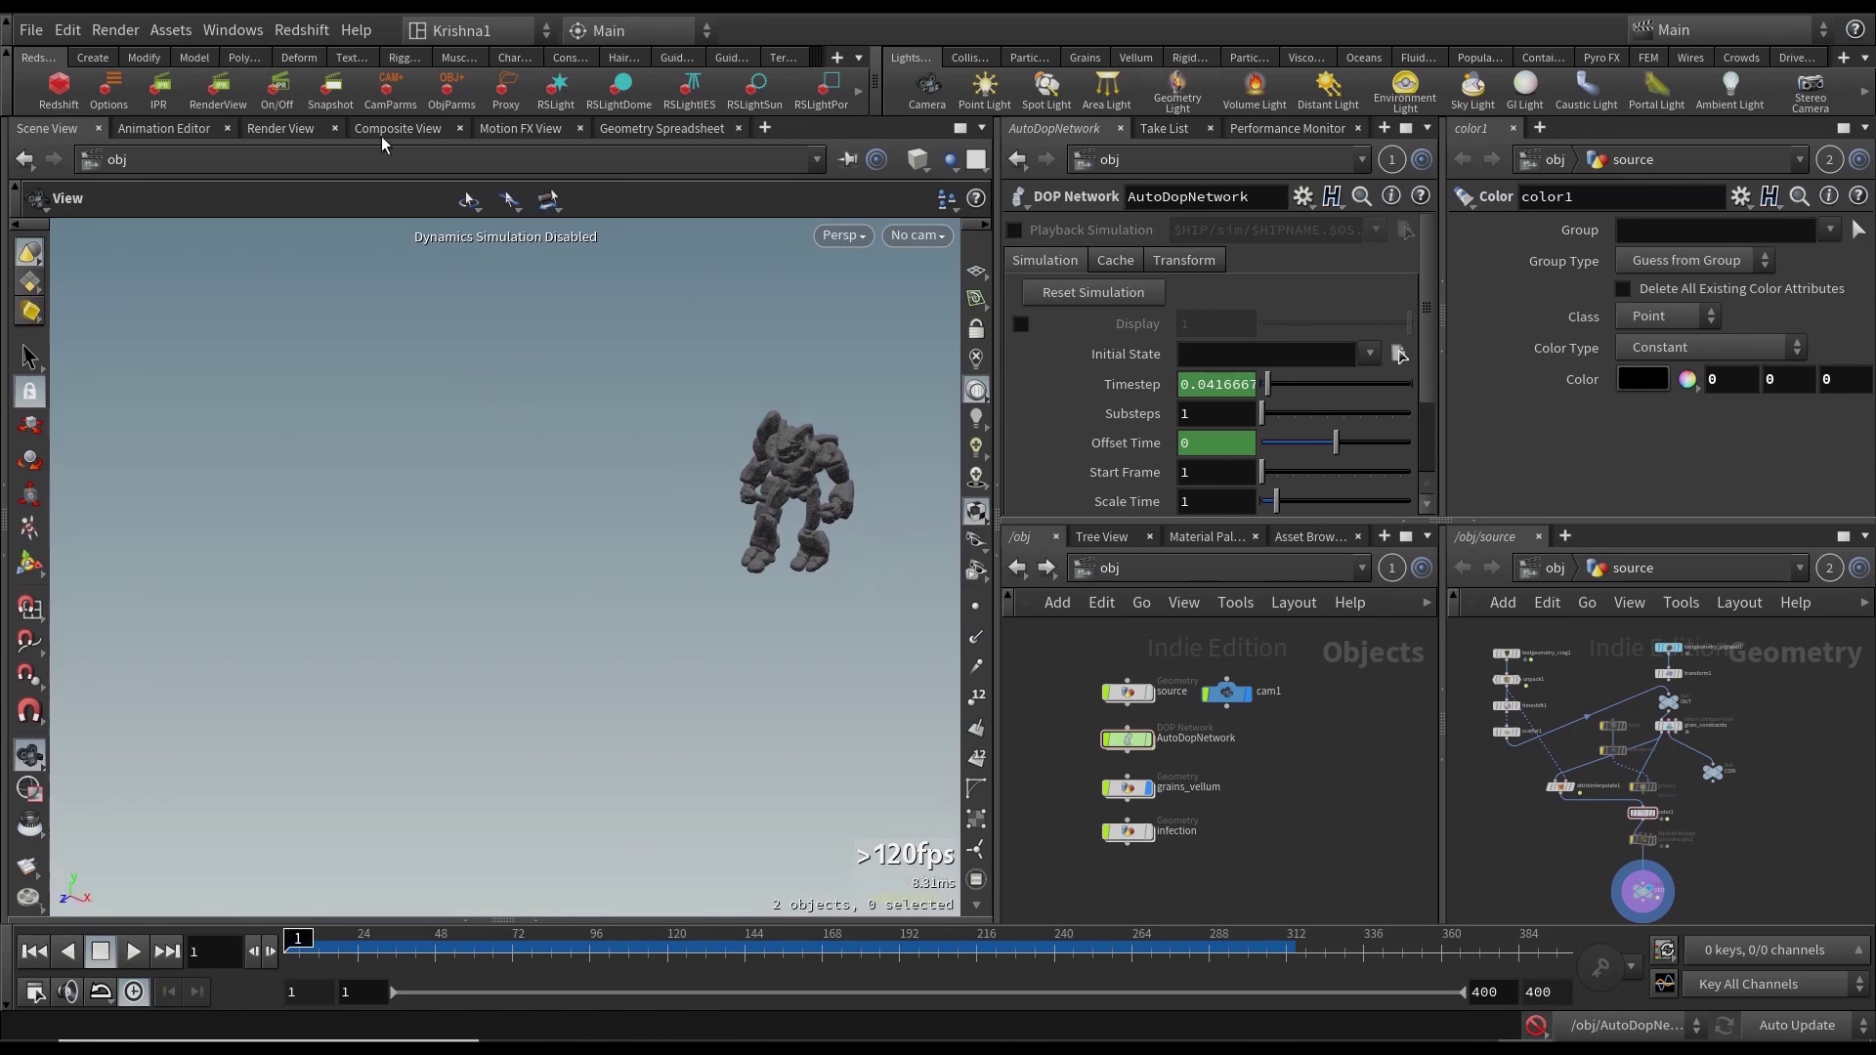
Add rslight1 beside AutoDopNetwork and set its Area Size to 4.
ctrl+click(556, 86)
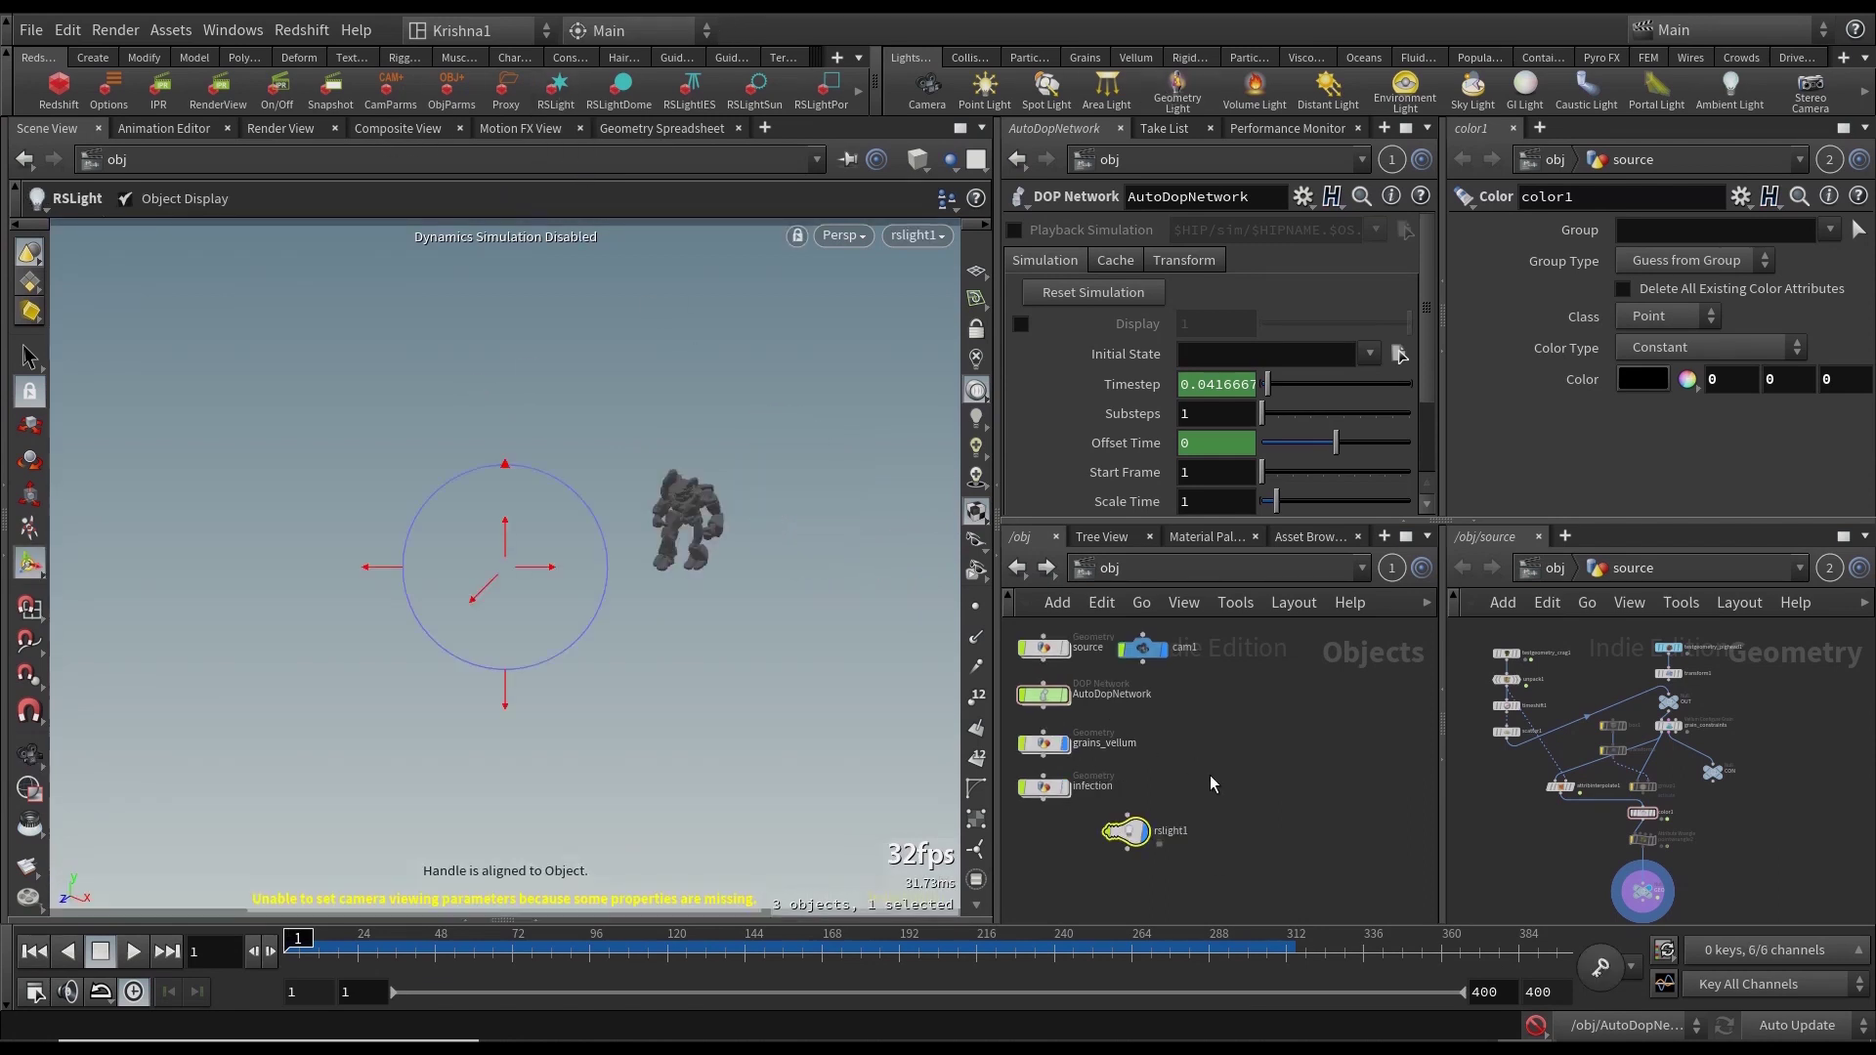
drag(1143, 835, 1151, 705)
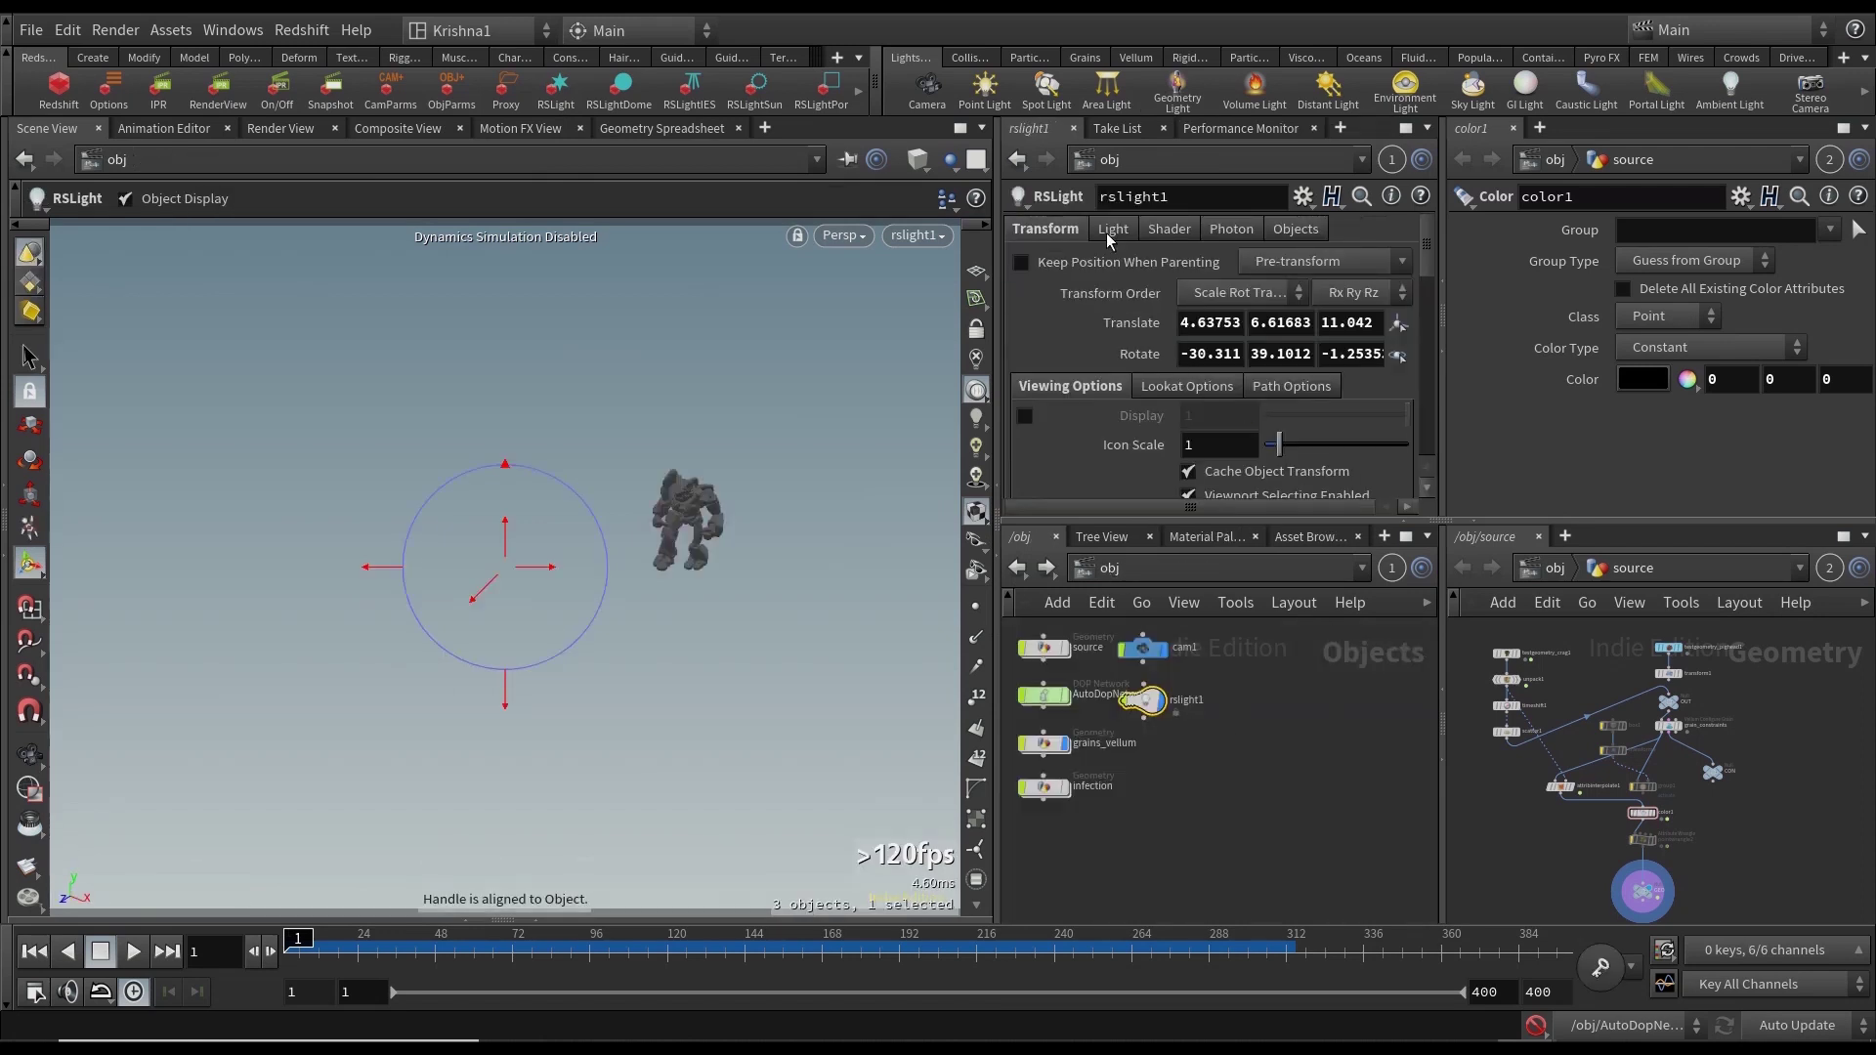
click(1113, 231)
scroll(1139, 360, down, 6)
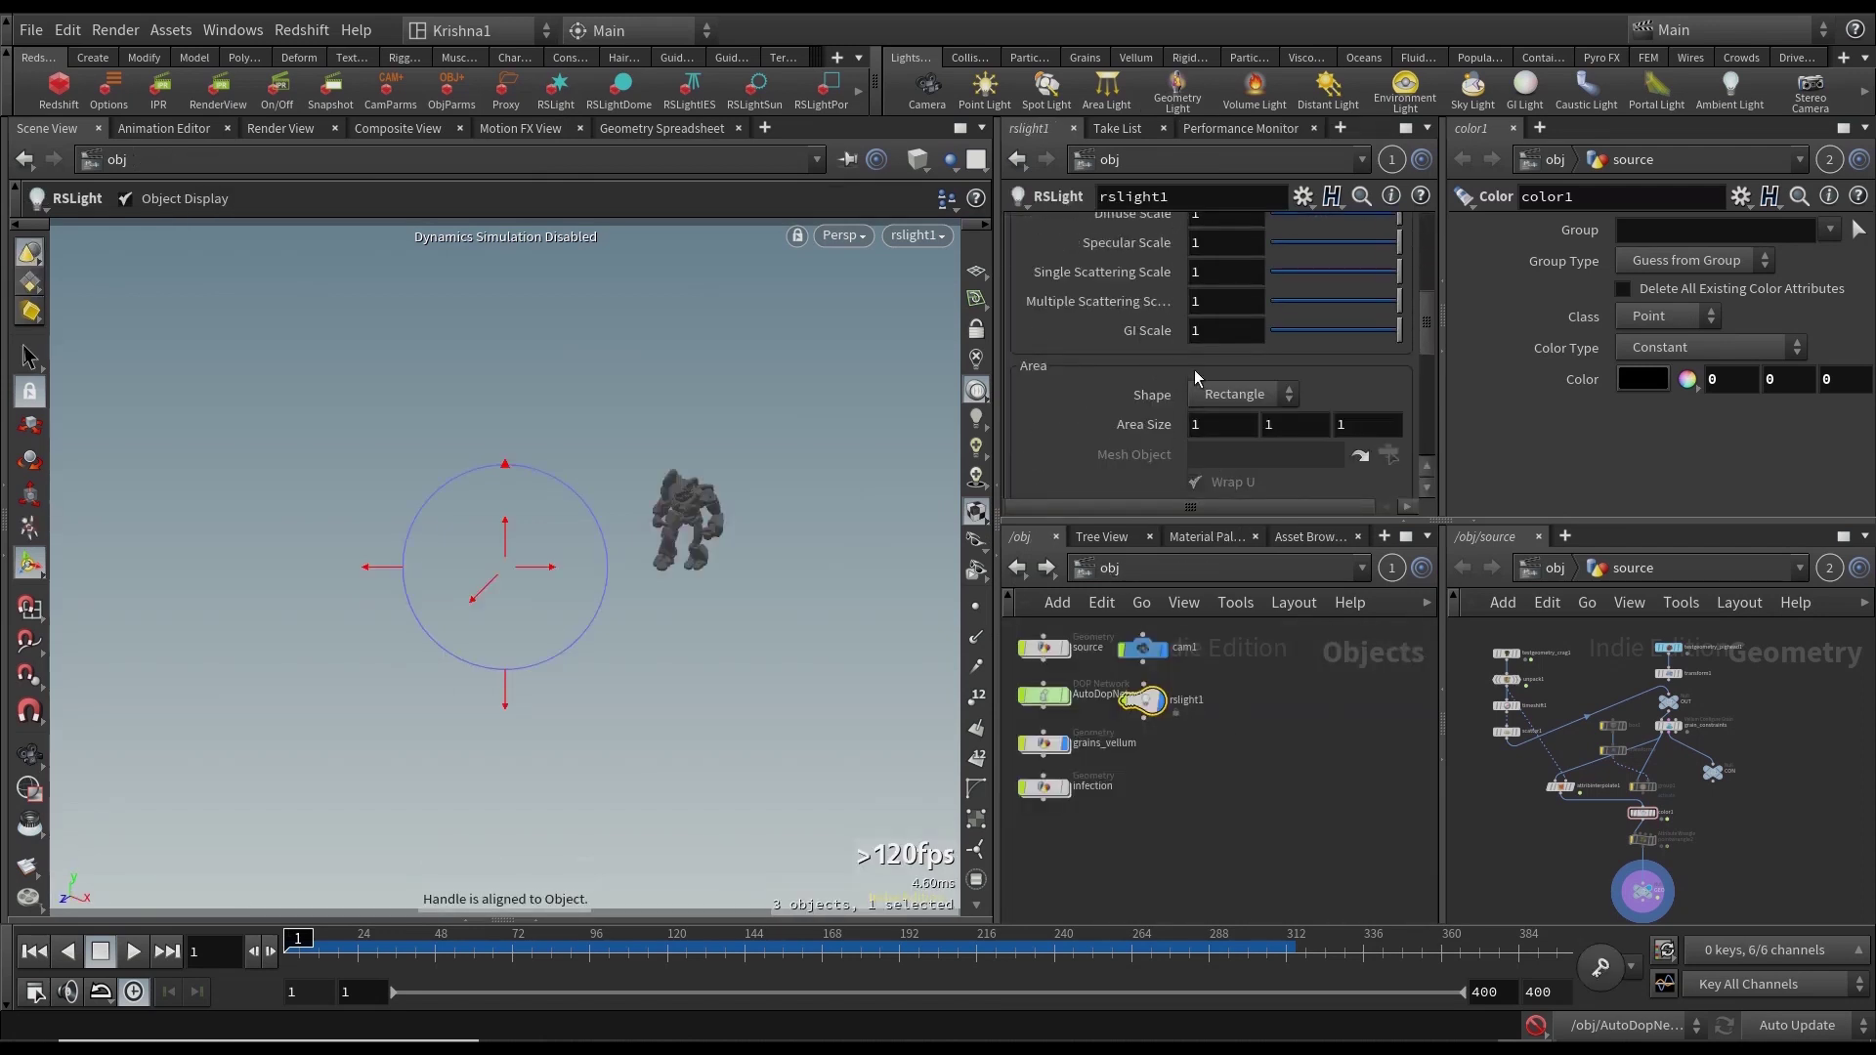
middle_drag(1174, 434, 1233, 379)
scroll(1106, 387, up, 6)
click(1045, 230)
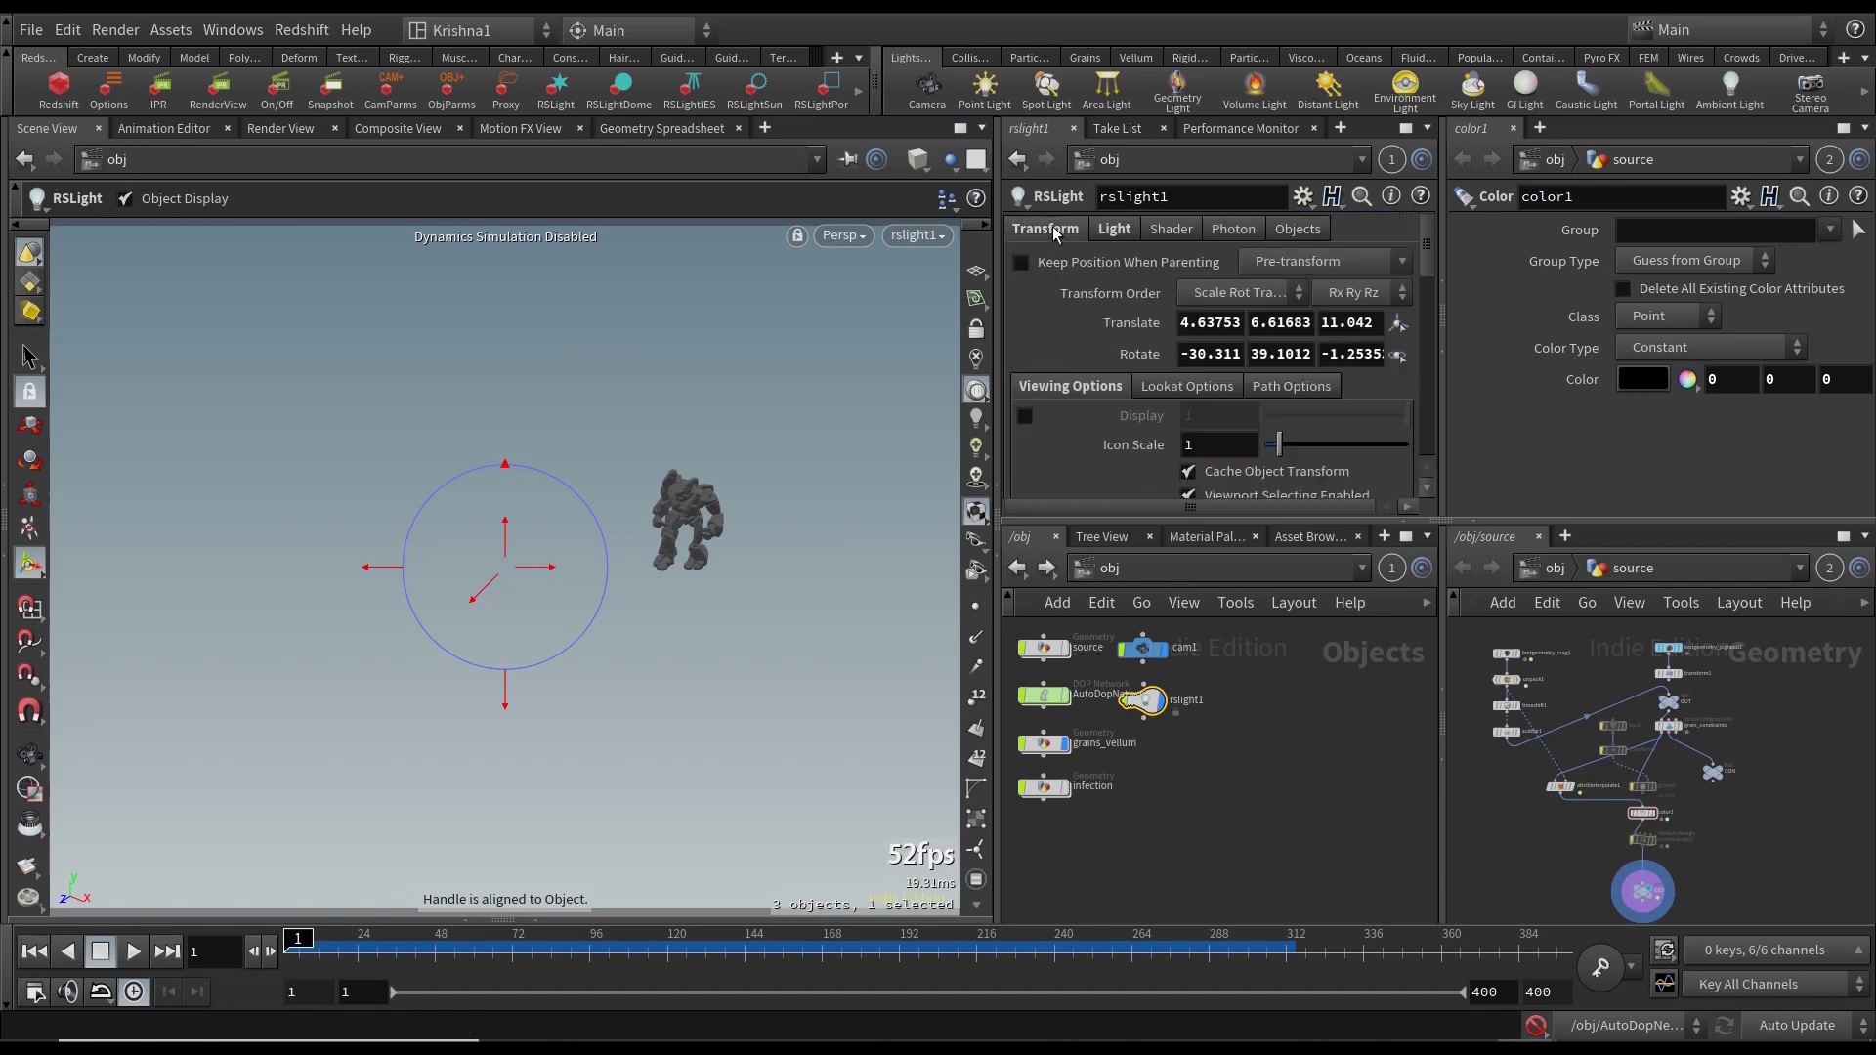
Switch the side panes to the empty /out network.
middle_drag(1246, 775, 1325, 838)
click(1558, 575)
click(1558, 574)
click(1602, 689)
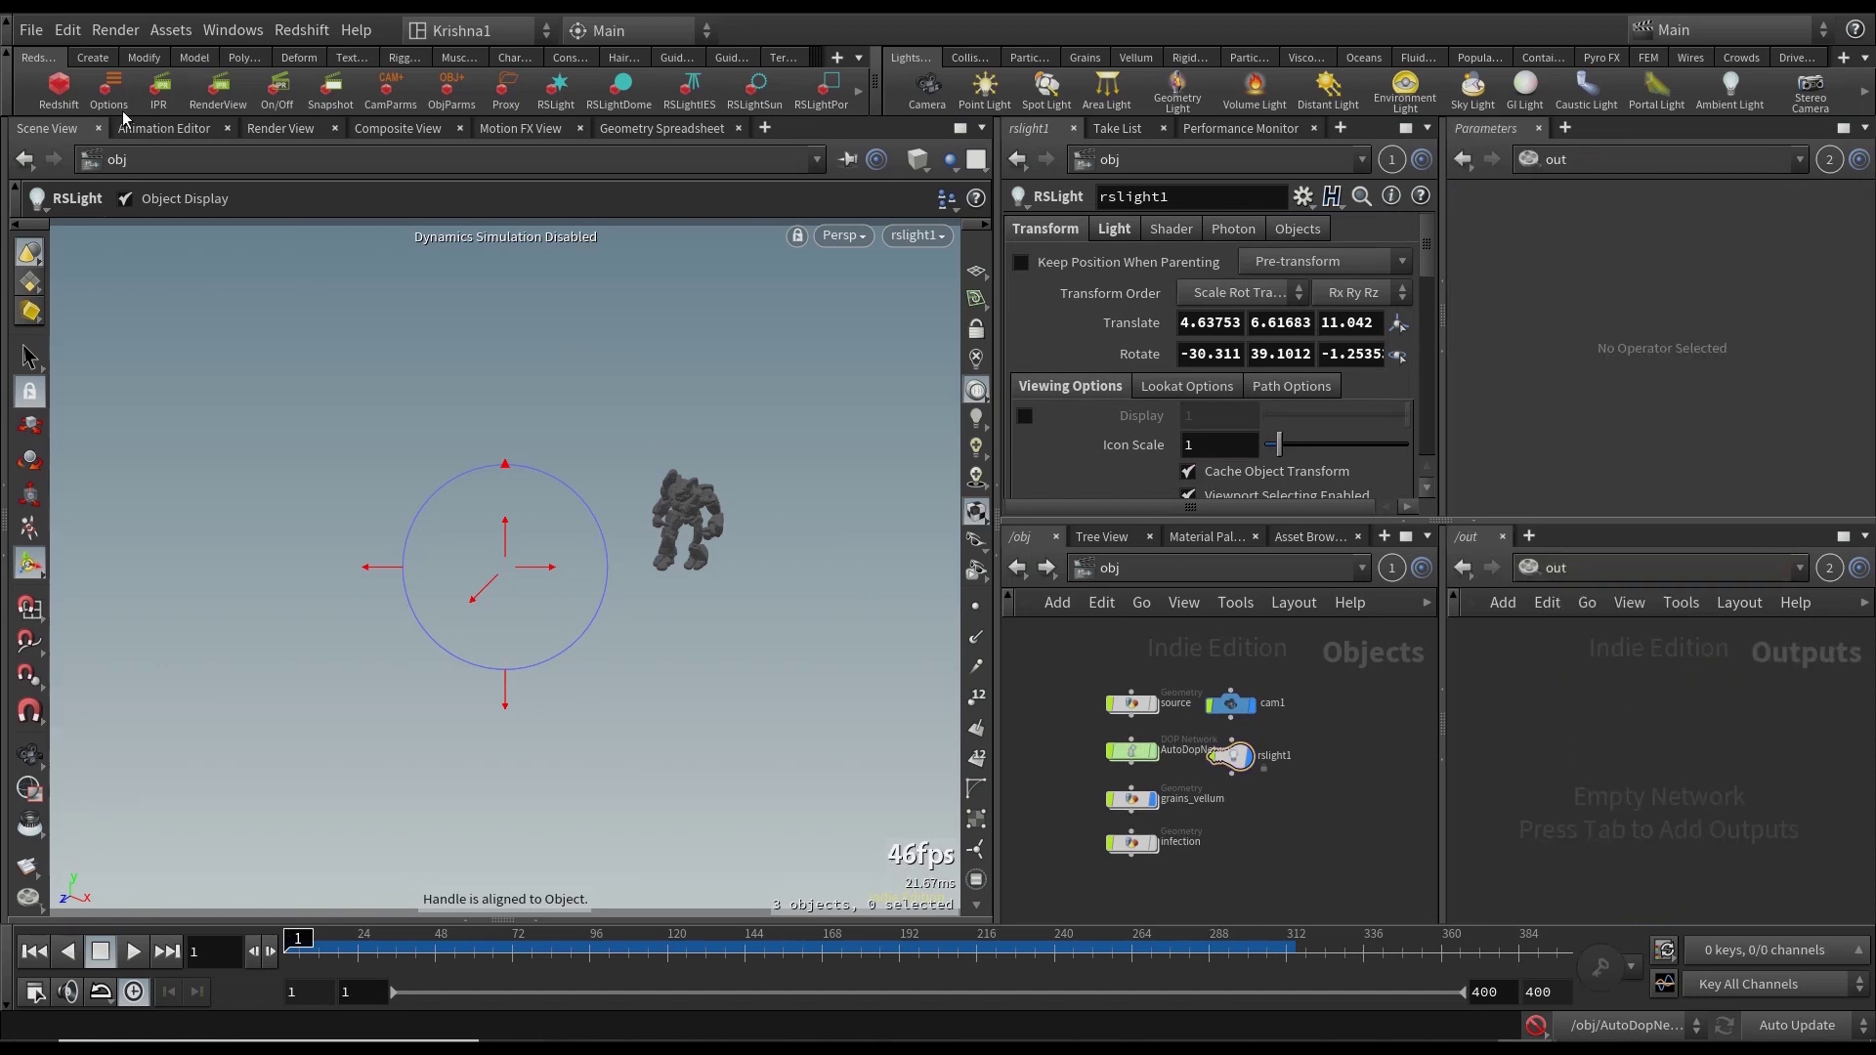
Create Redshift_ROP1 in /out and turn off IPR Progressive Rendering.
click(1598, 743)
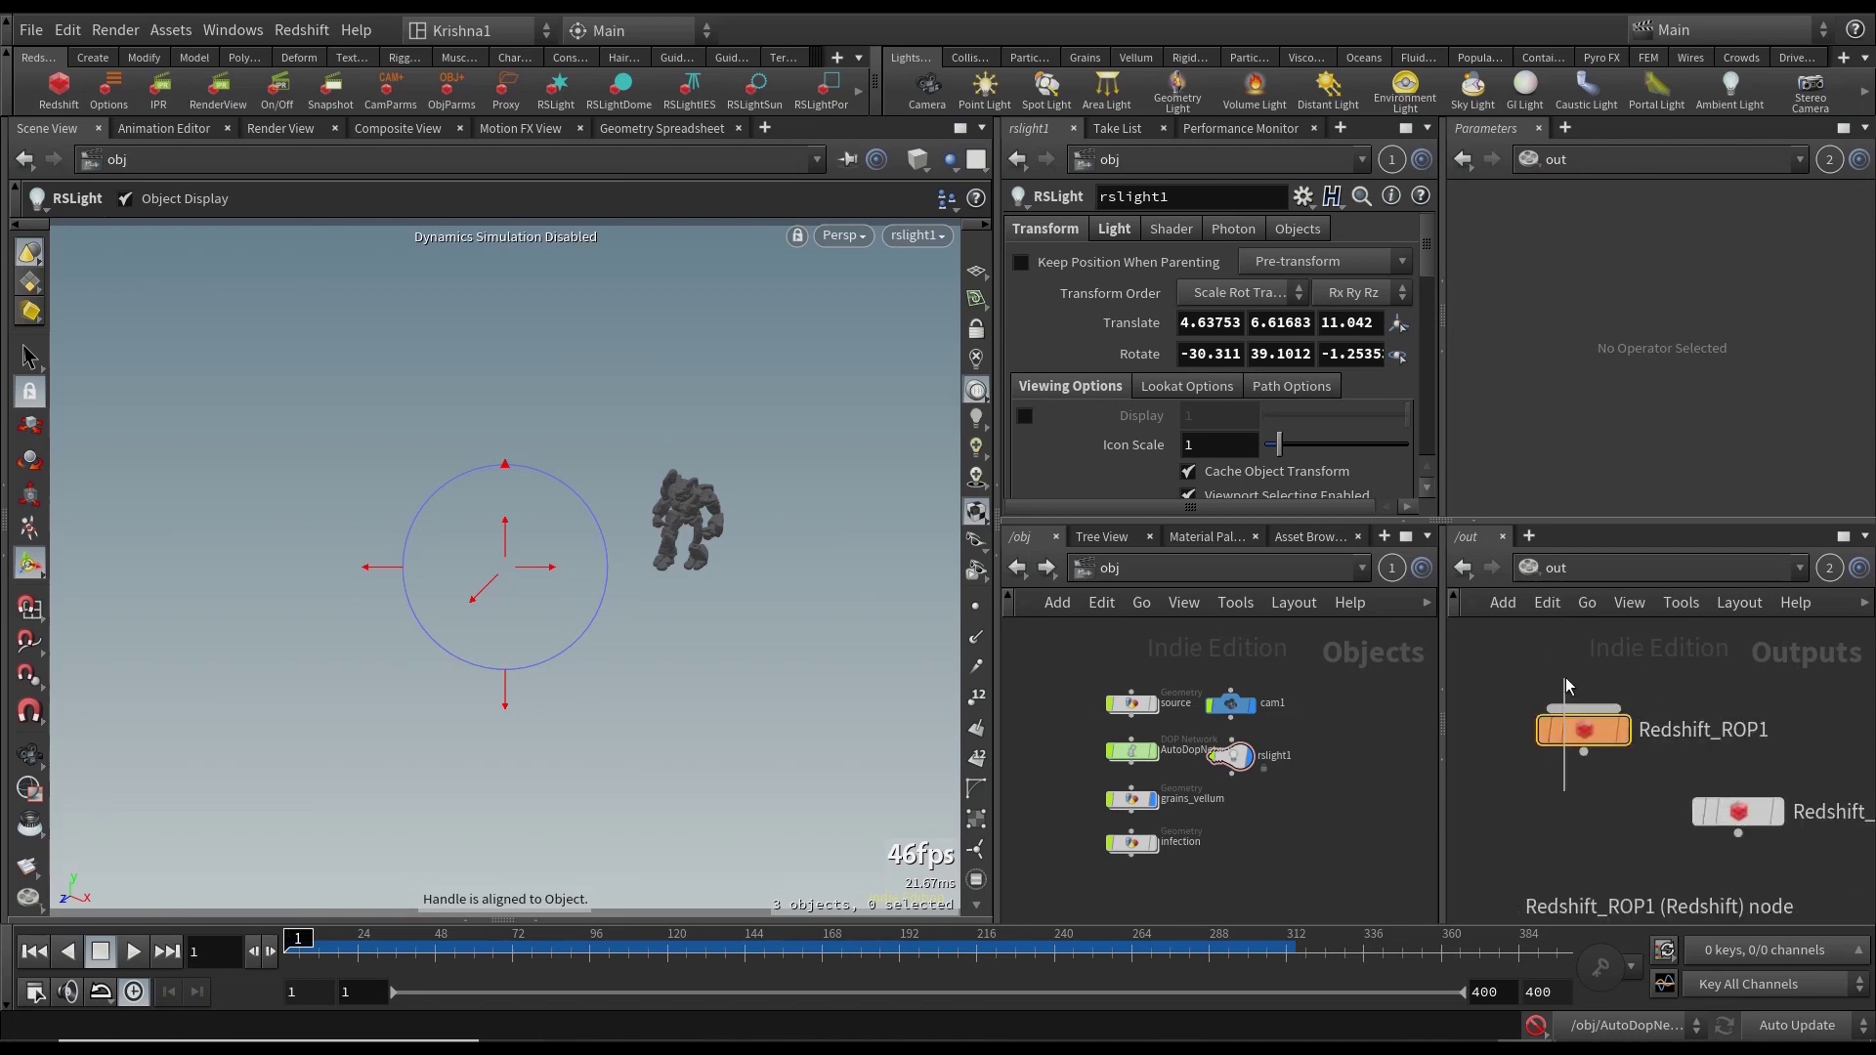
click(1737, 811)
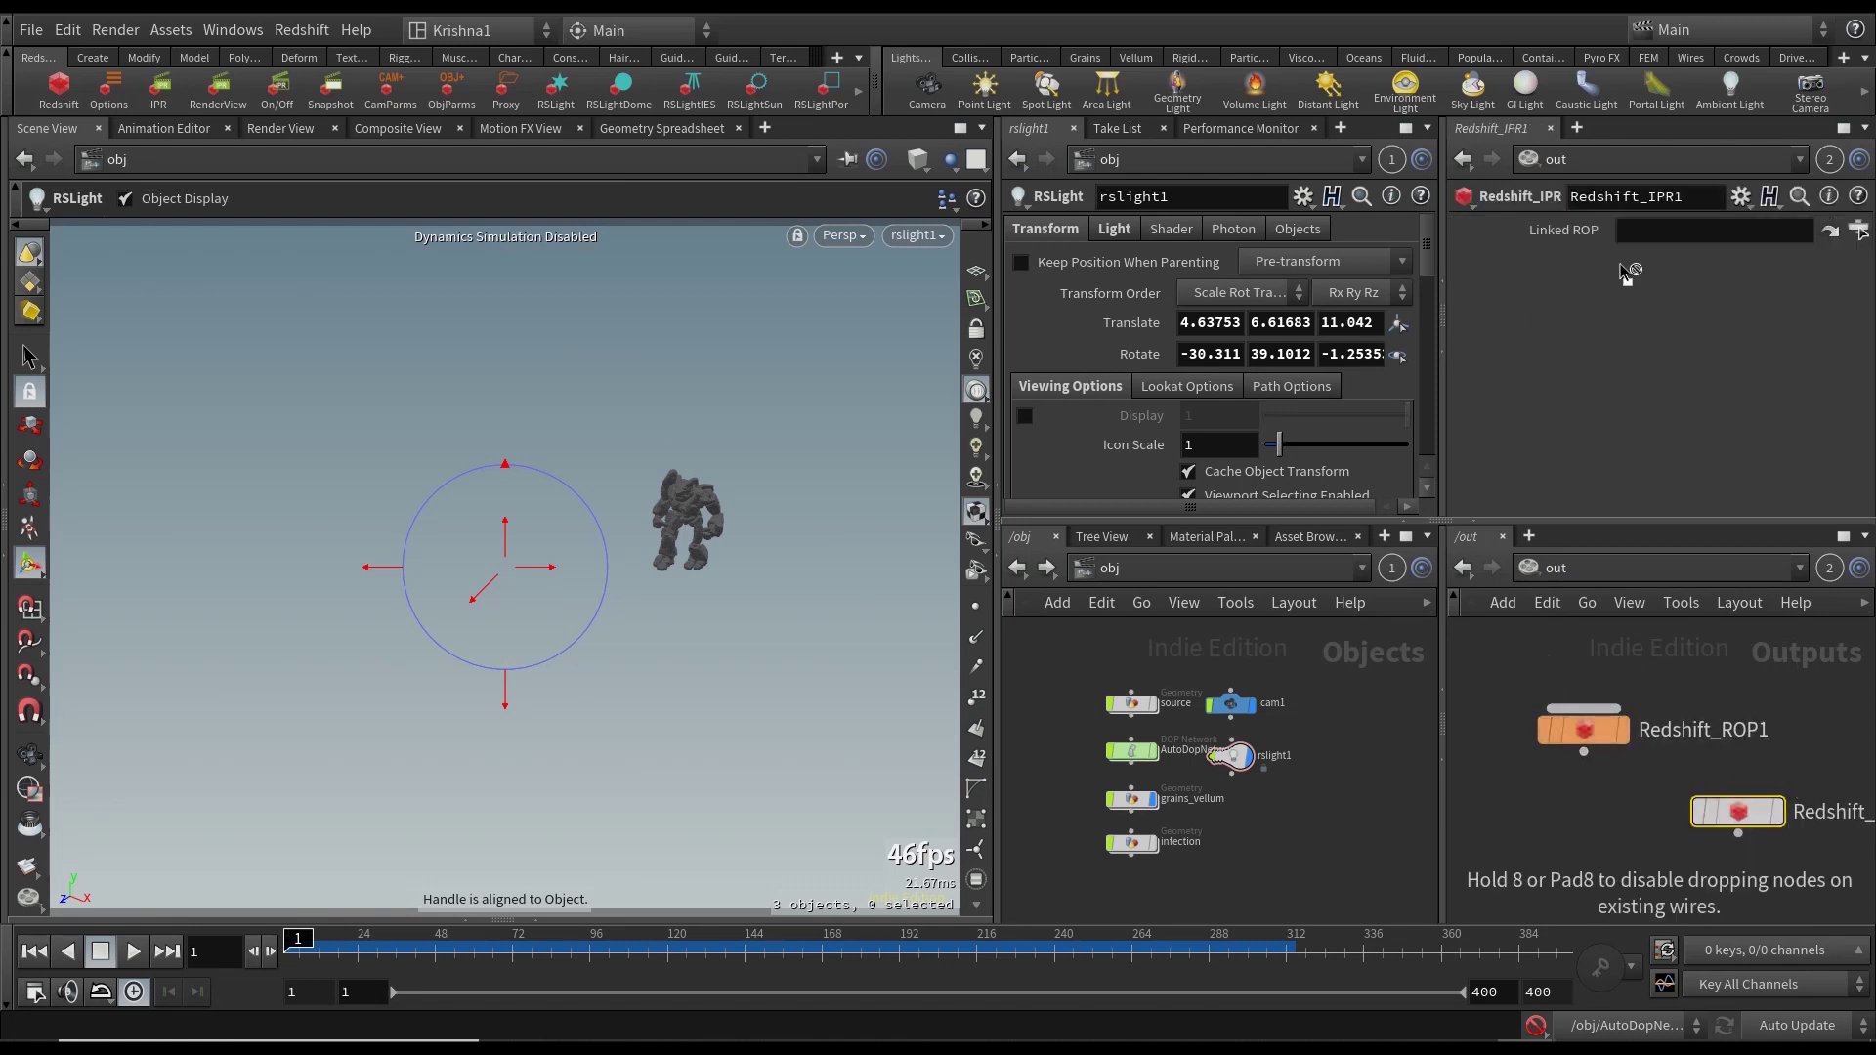
click(1617, 731)
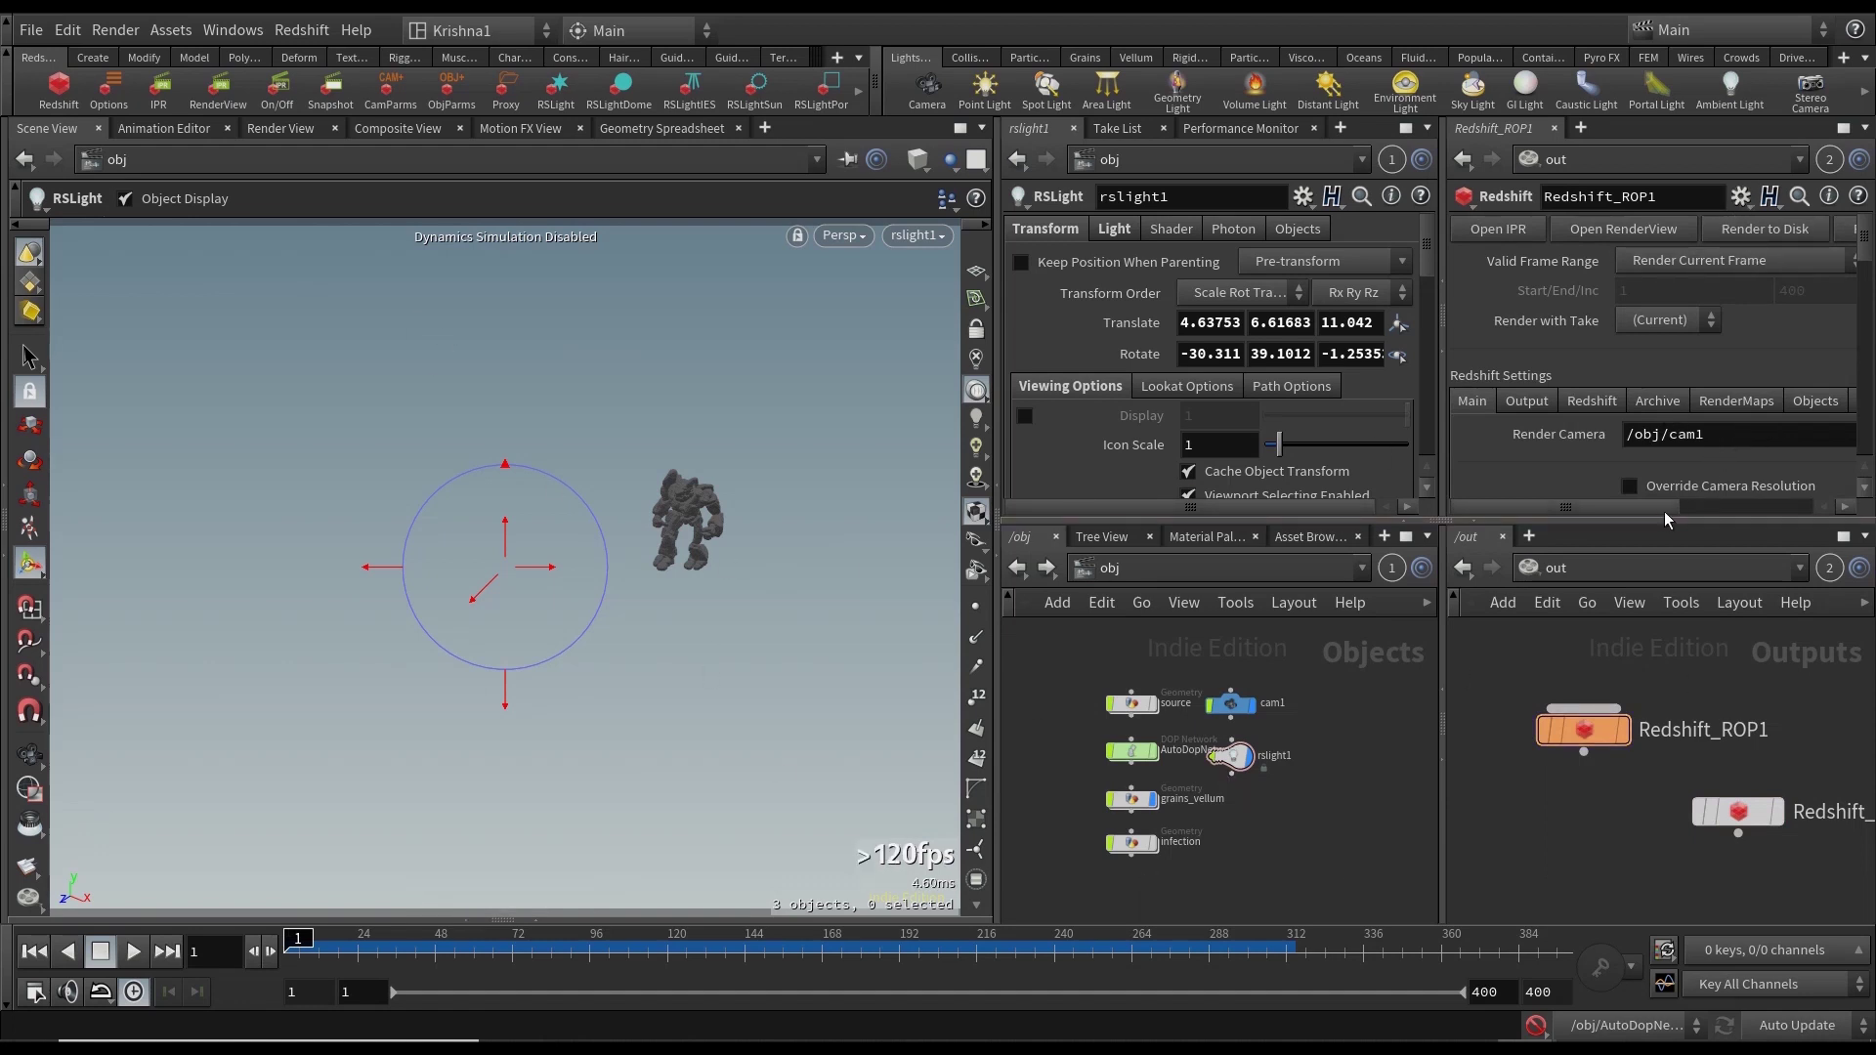
drag(1699, 513, 1797, 515)
click(1697, 401)
scroll(1636, 450, down, 5)
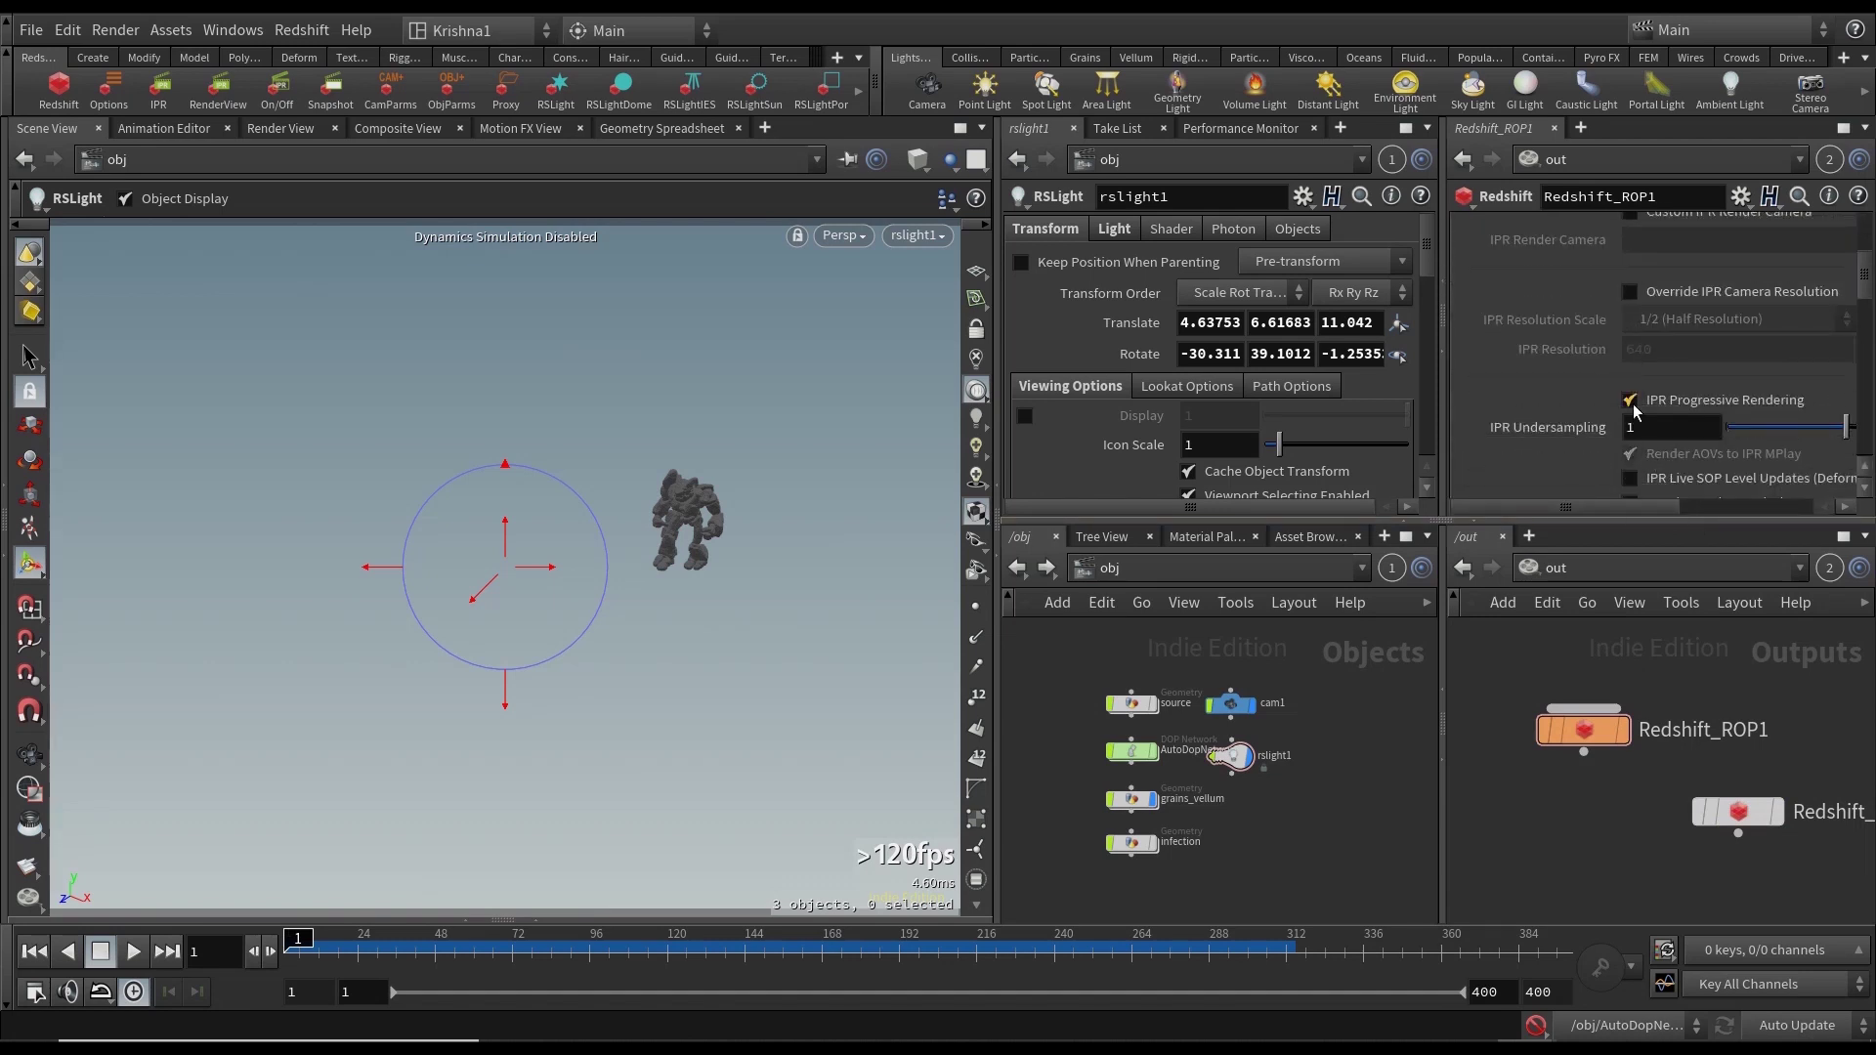
click(1629, 401)
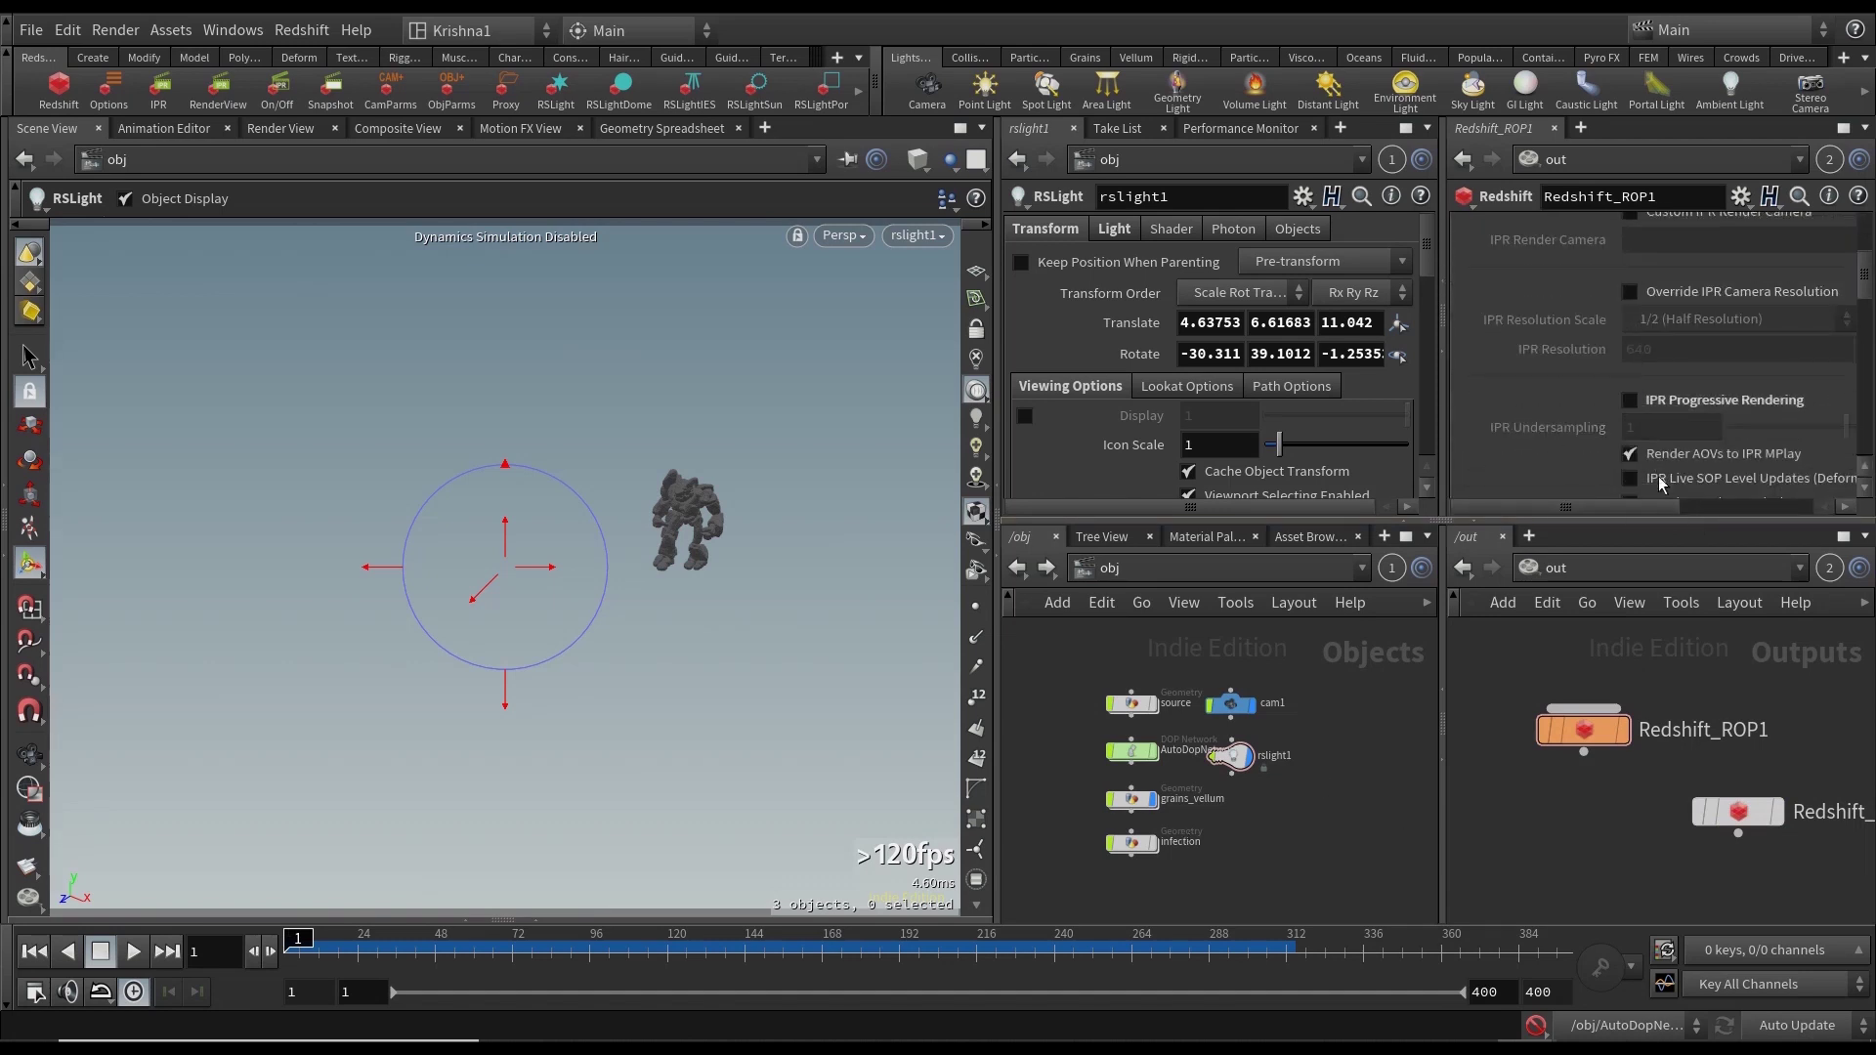
scroll(1603, 364, up, 3)
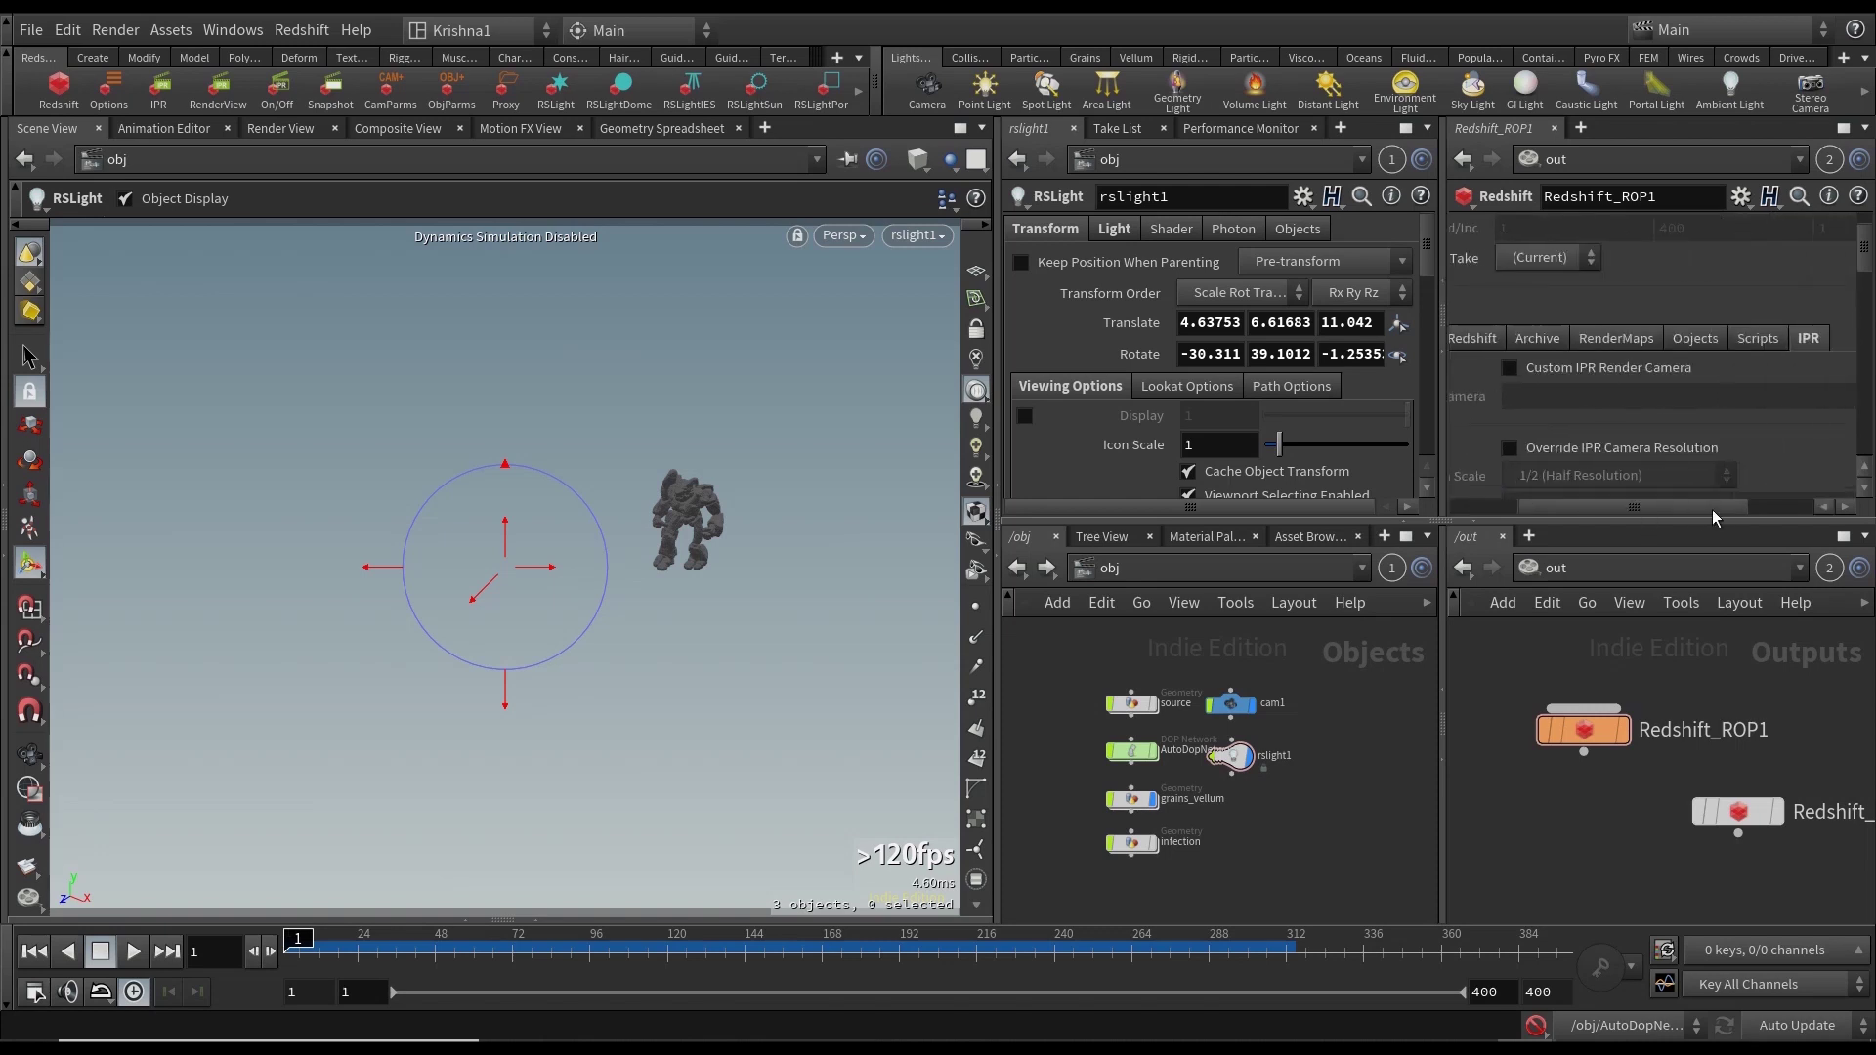
Set Redshift_ROP1's Bucket Size to 256 and save the scene.
click(1590, 339)
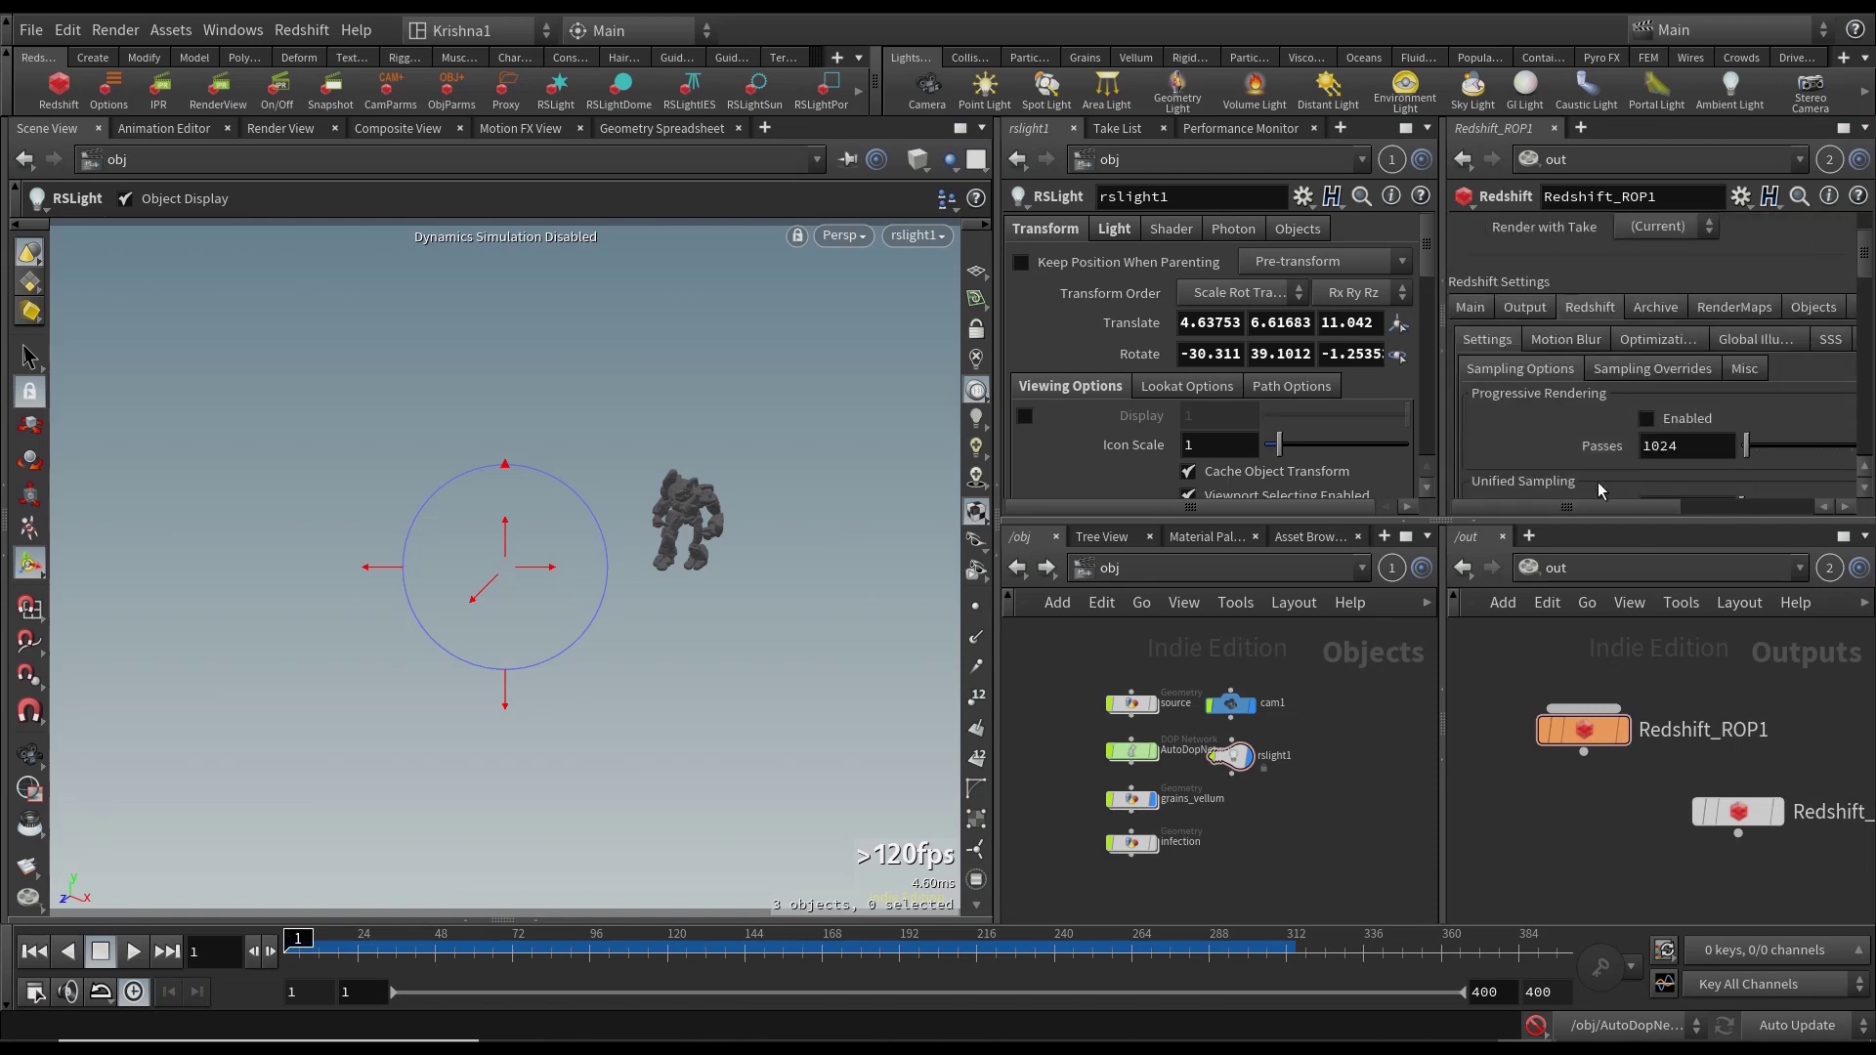
drag(1599, 506, 1551, 513)
click(1748, 363)
scroll(1700, 396, down, 3)
scroll(1594, 452, down, 8)
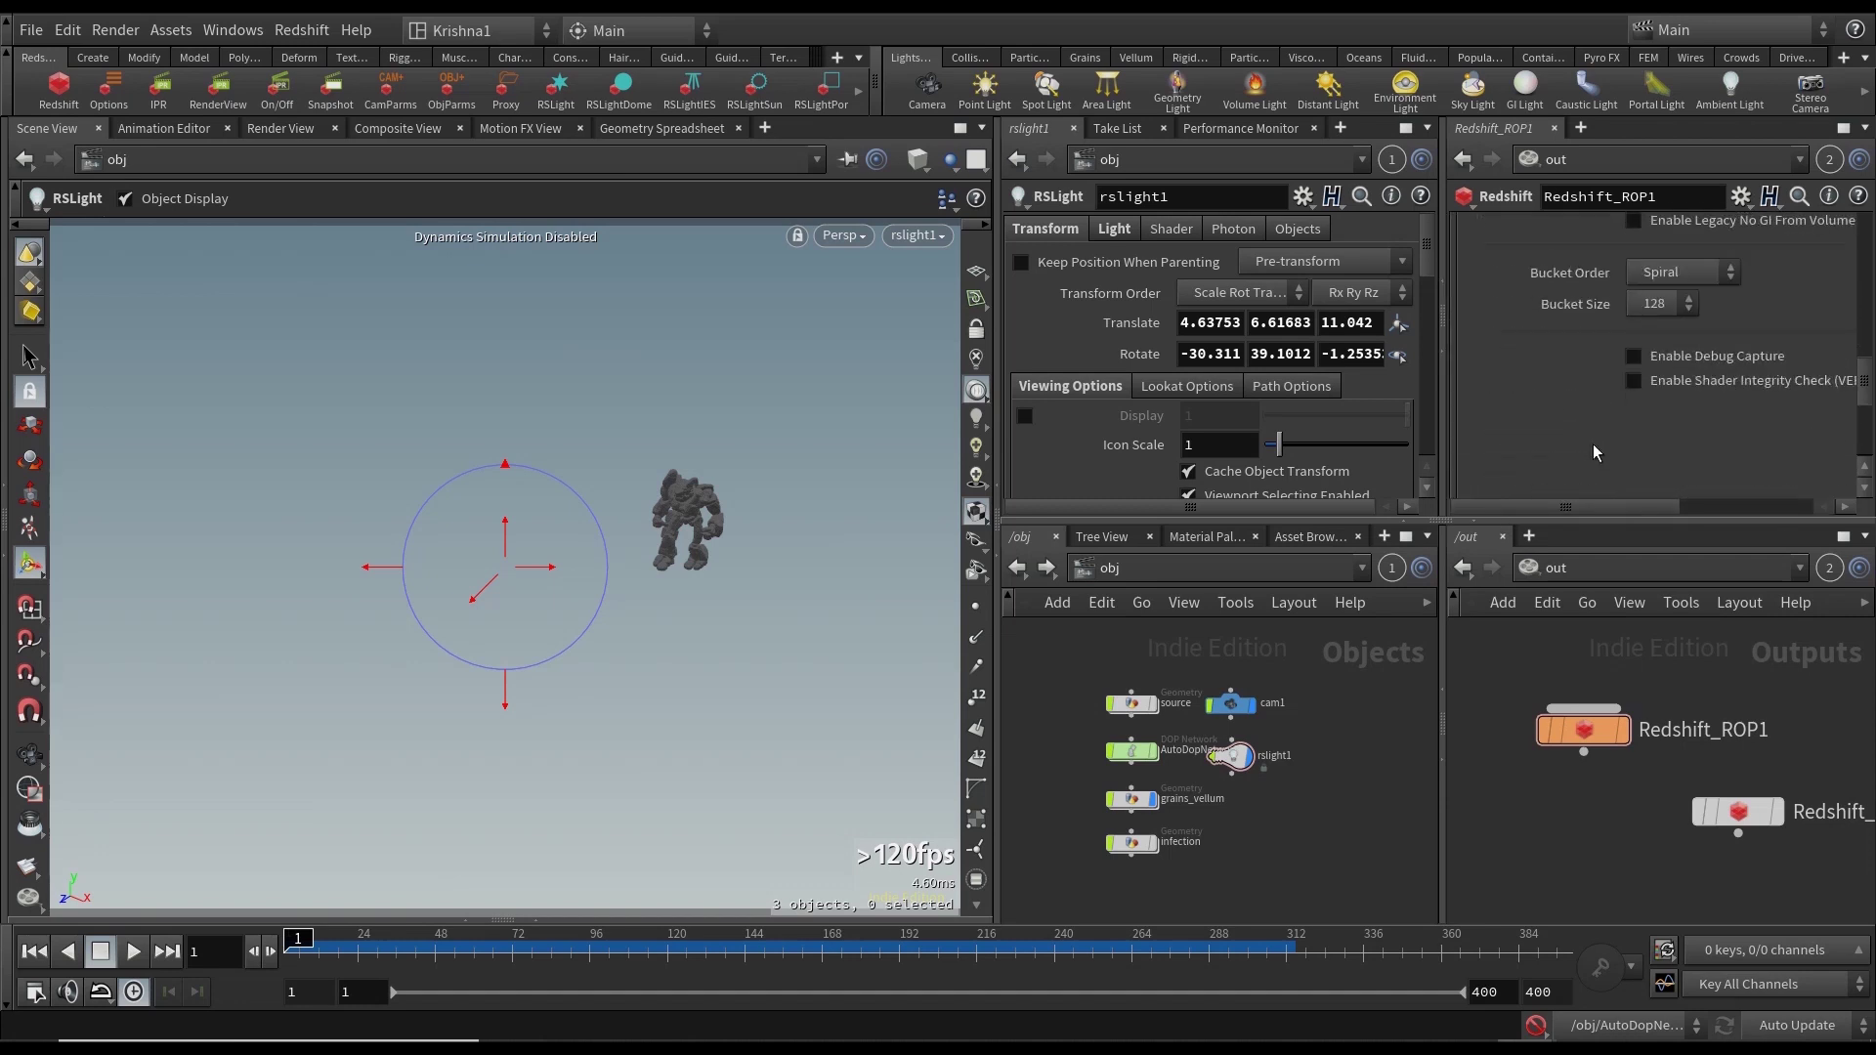
click(1661, 304)
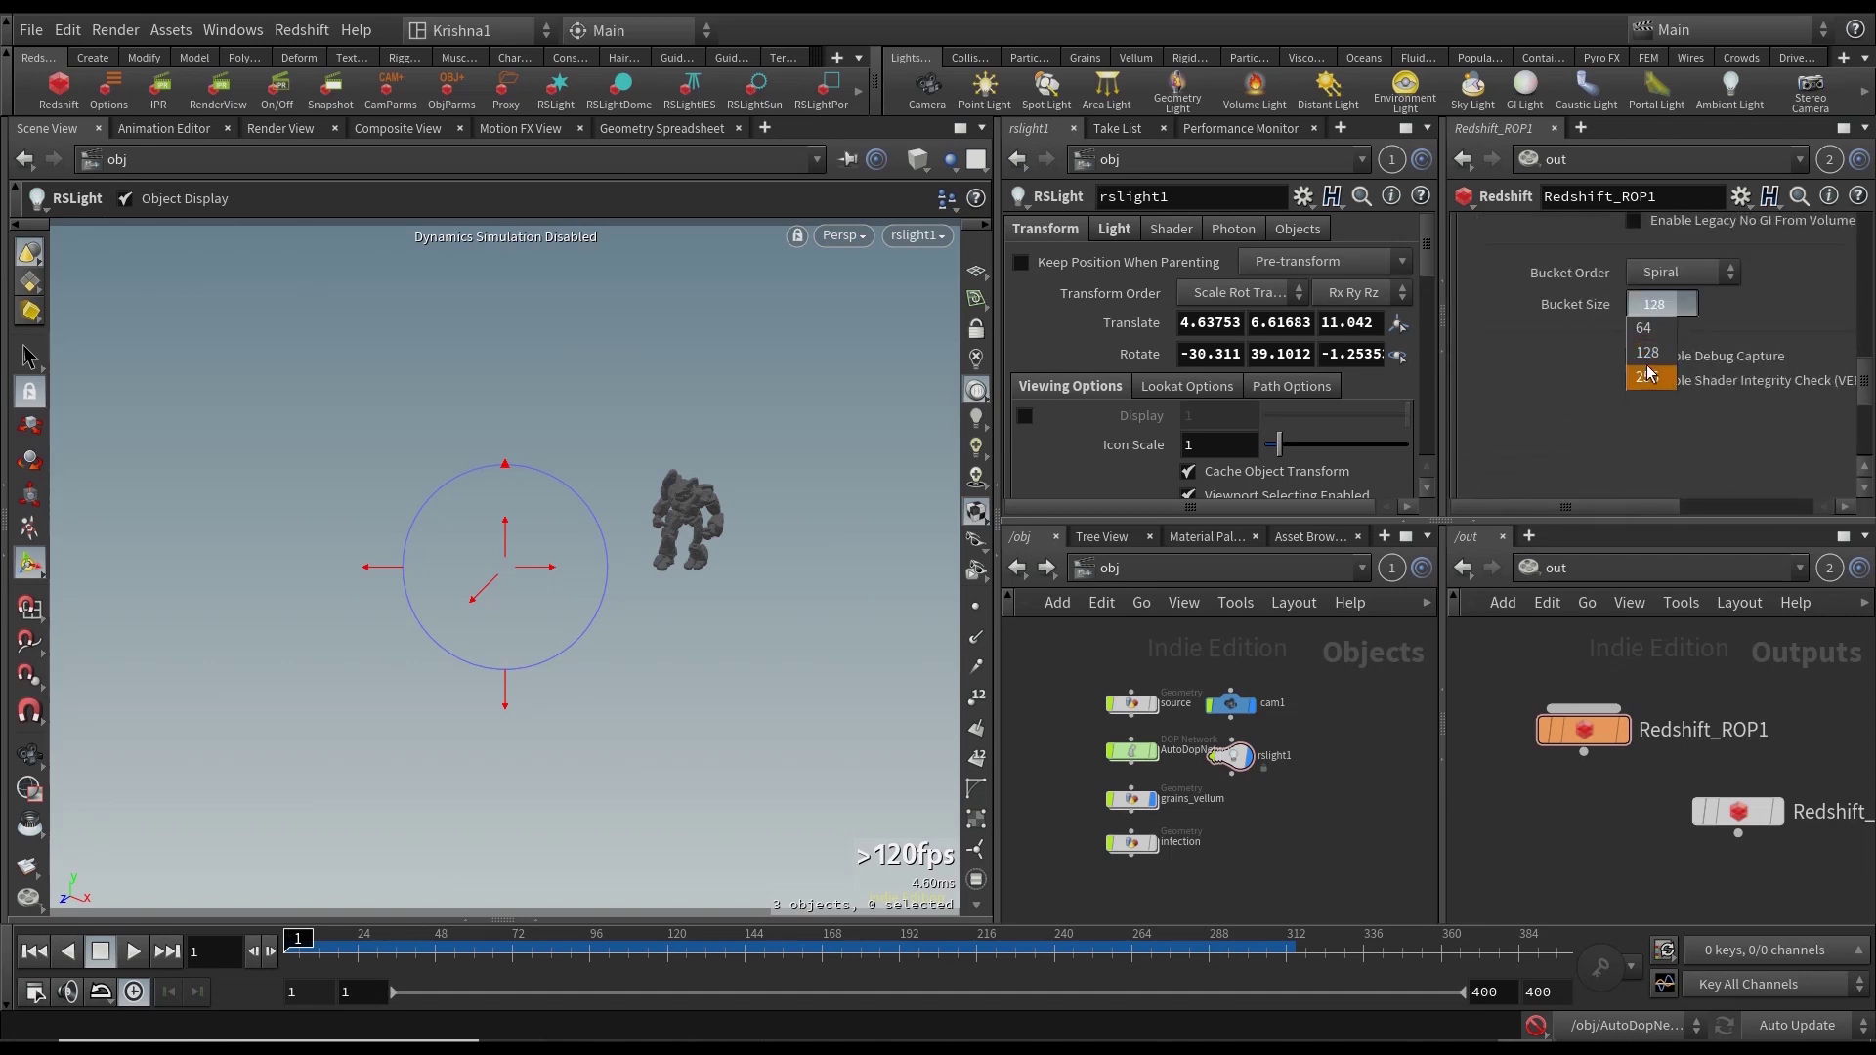
click(1651, 351)
scroll(1598, 443, up, 10)
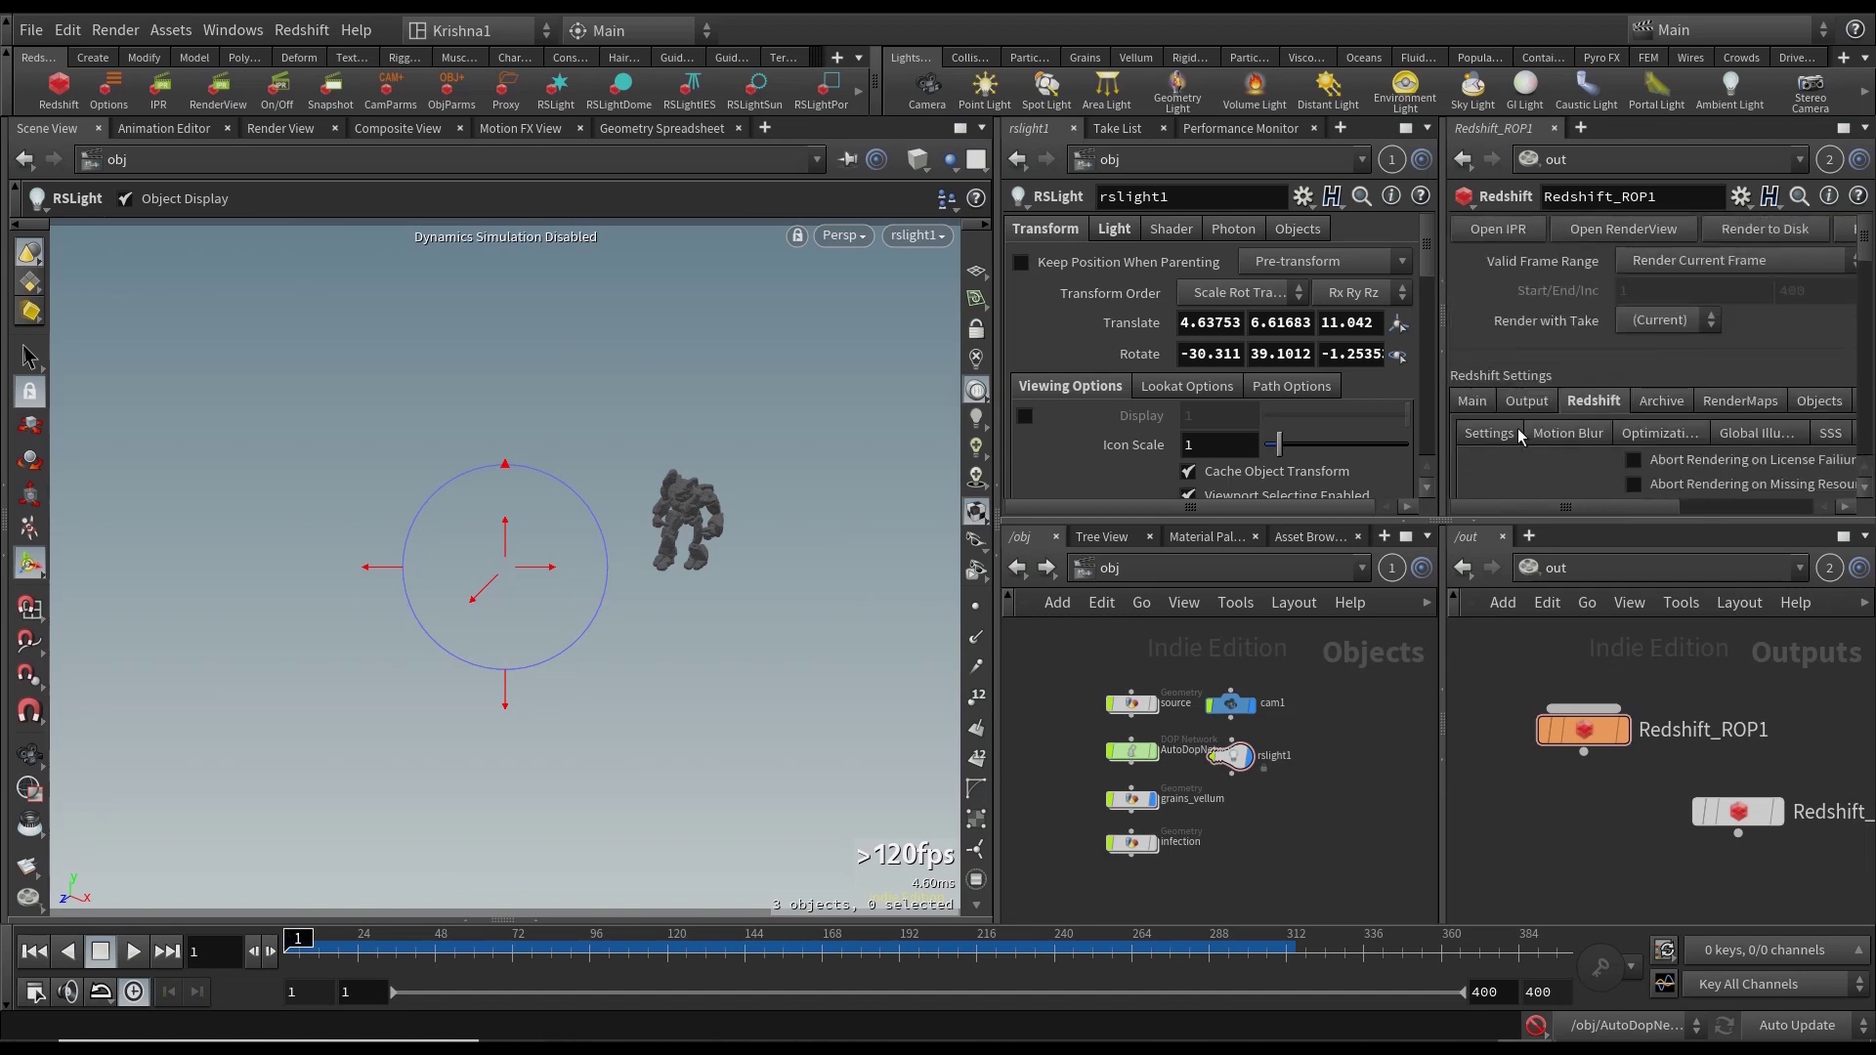
click(30, 30)
click(78, 168)
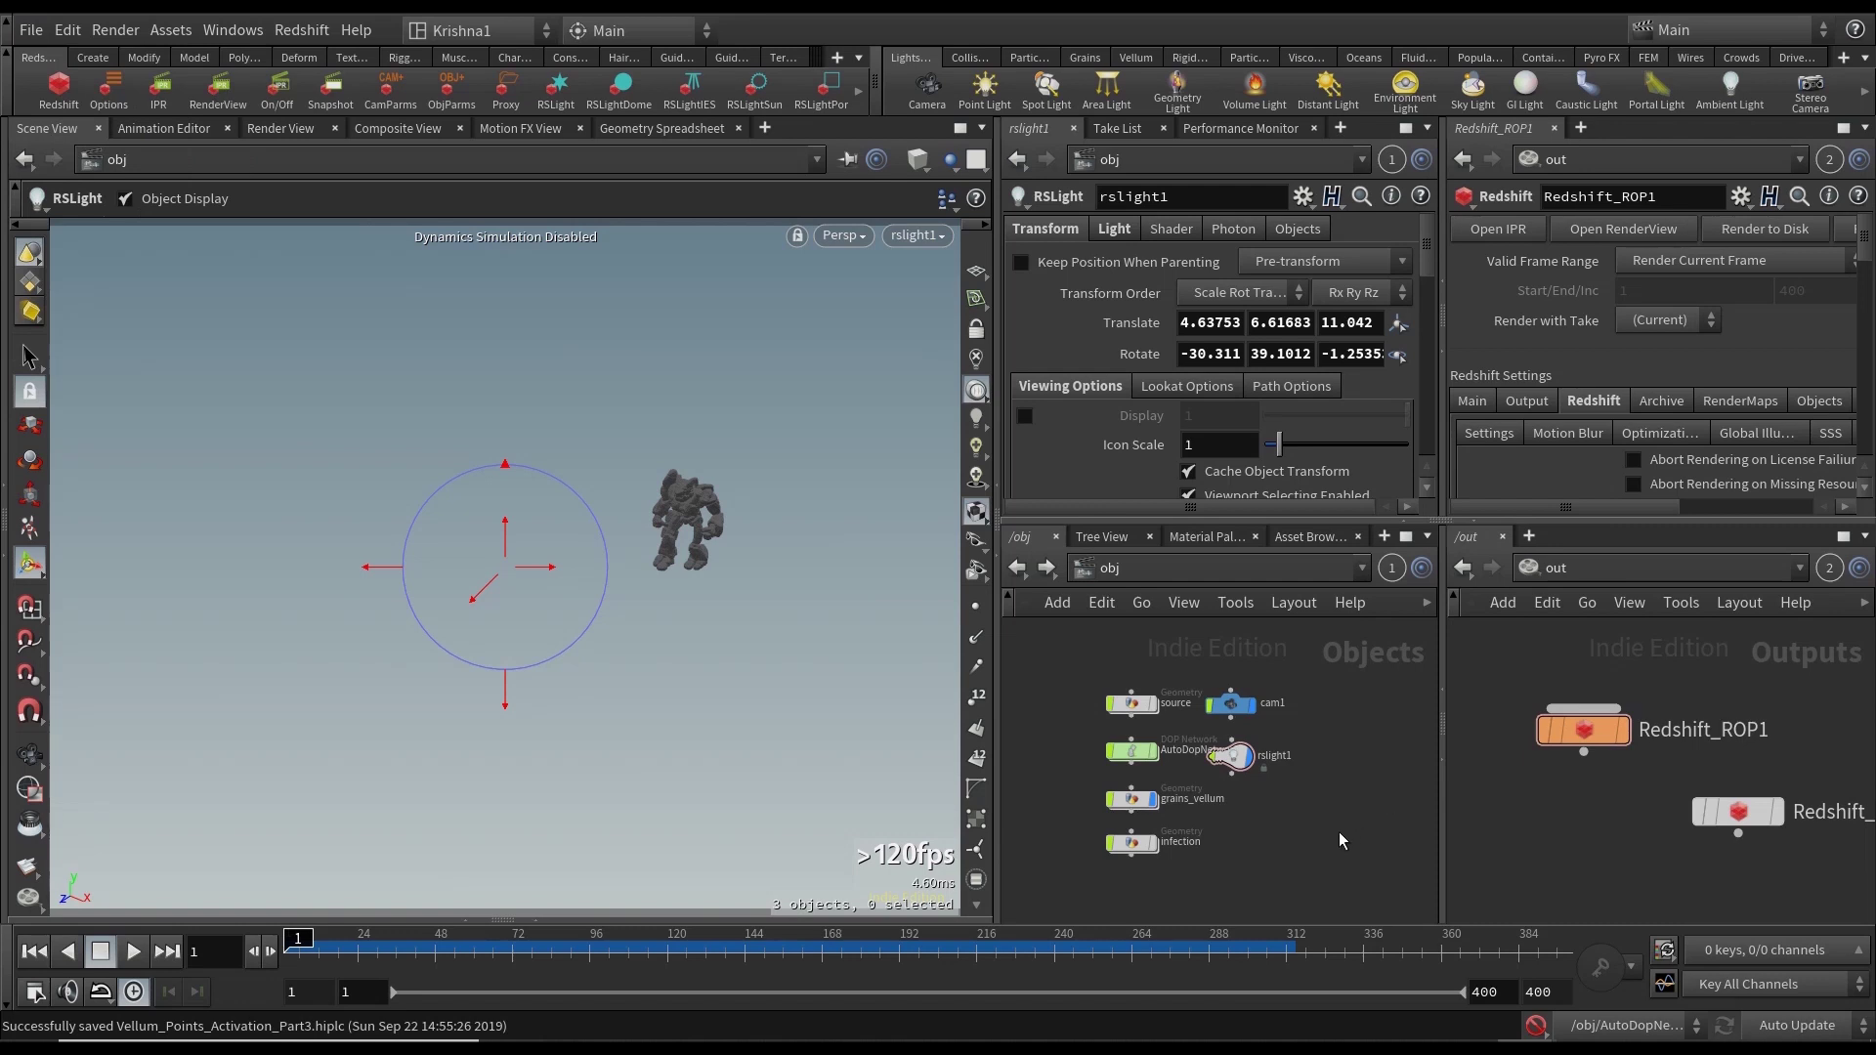
Inspect grains_vellum's attribdelete1 node stripping point Cd, then return to /obj.
click(1135, 802)
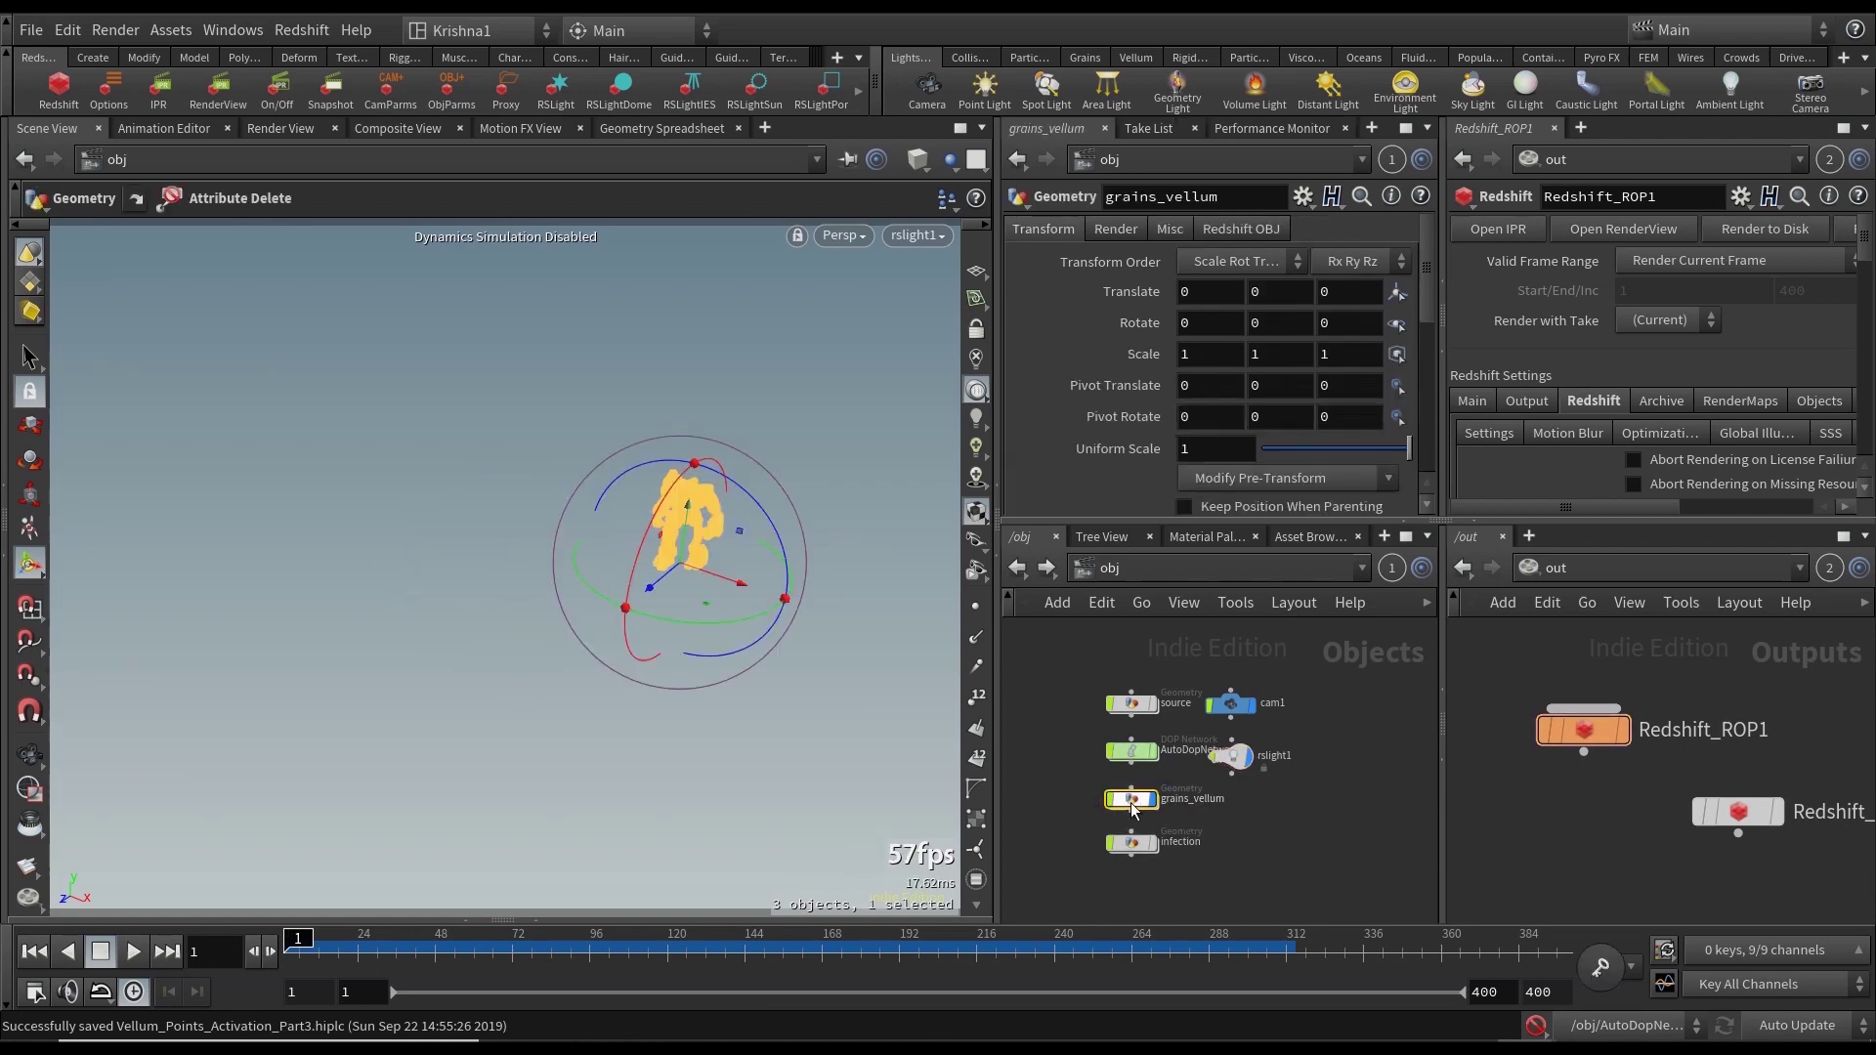
double_click(1133, 803)
scroll(1270, 852, up, 4)
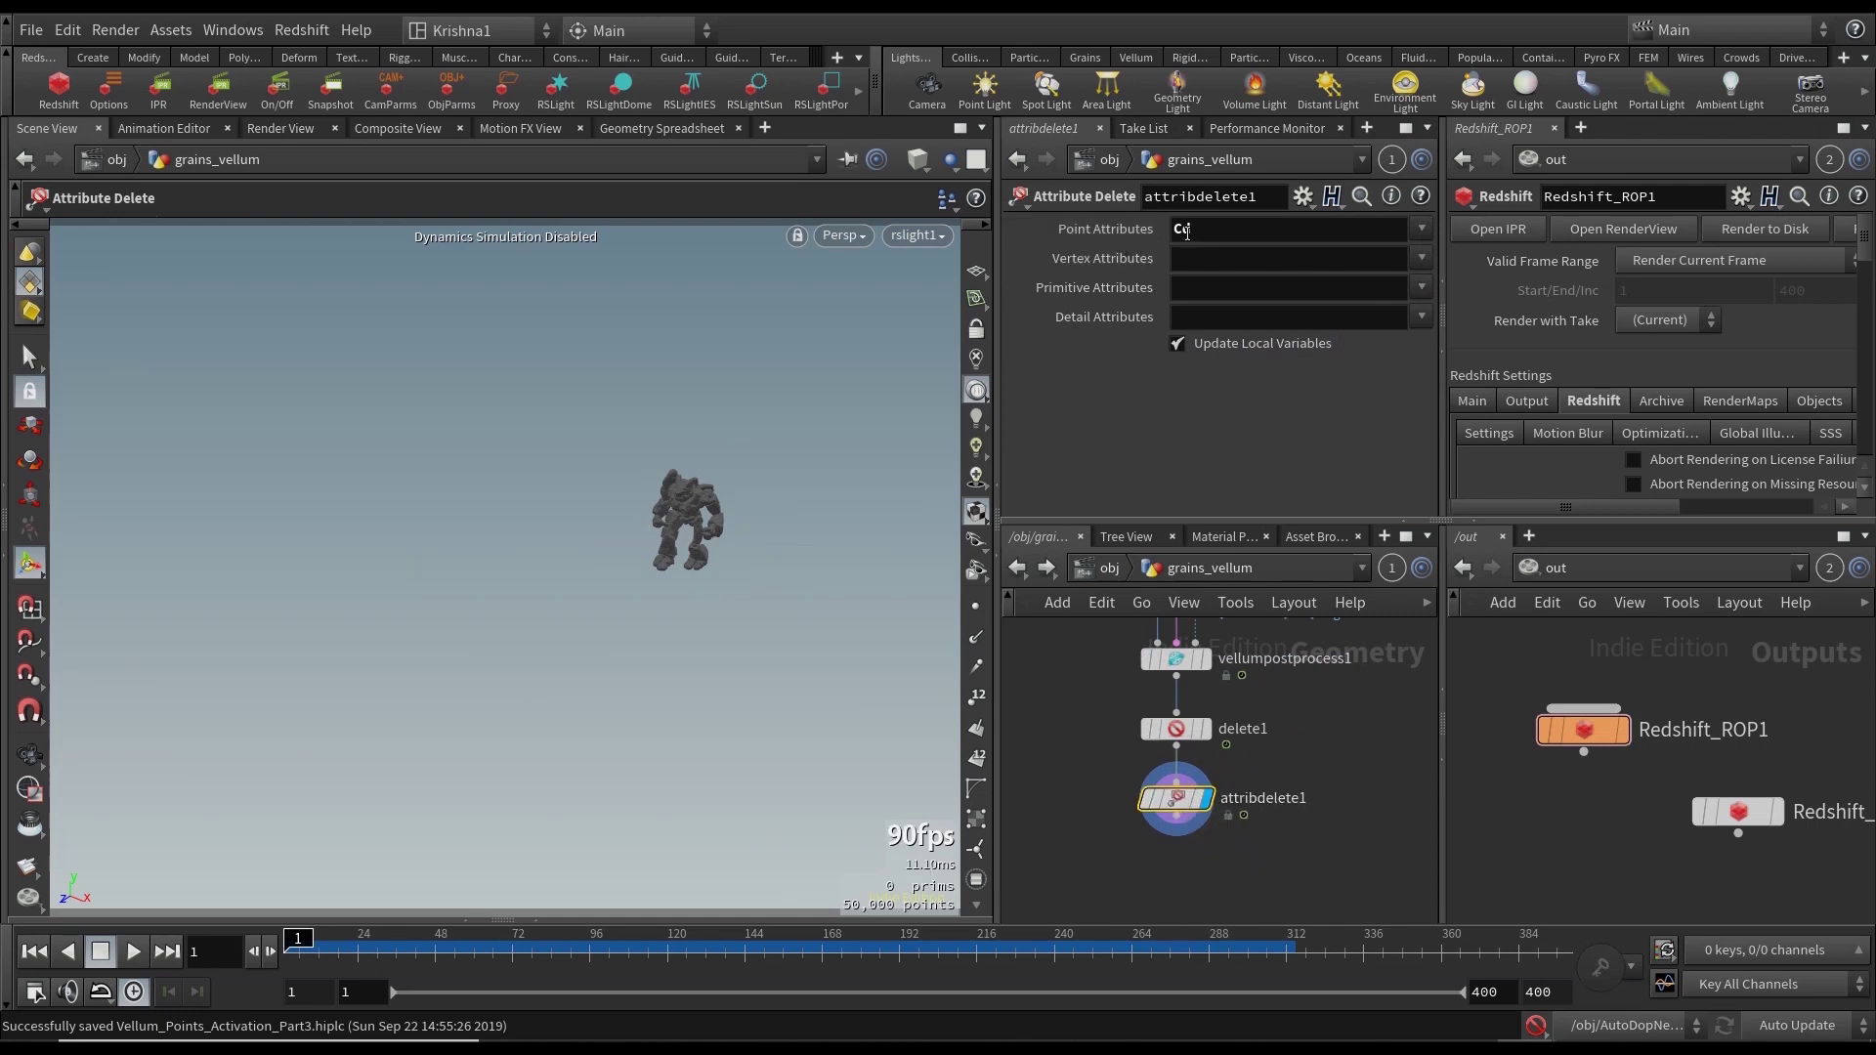
click(1110, 568)
click(1021, 575)
click(1046, 567)
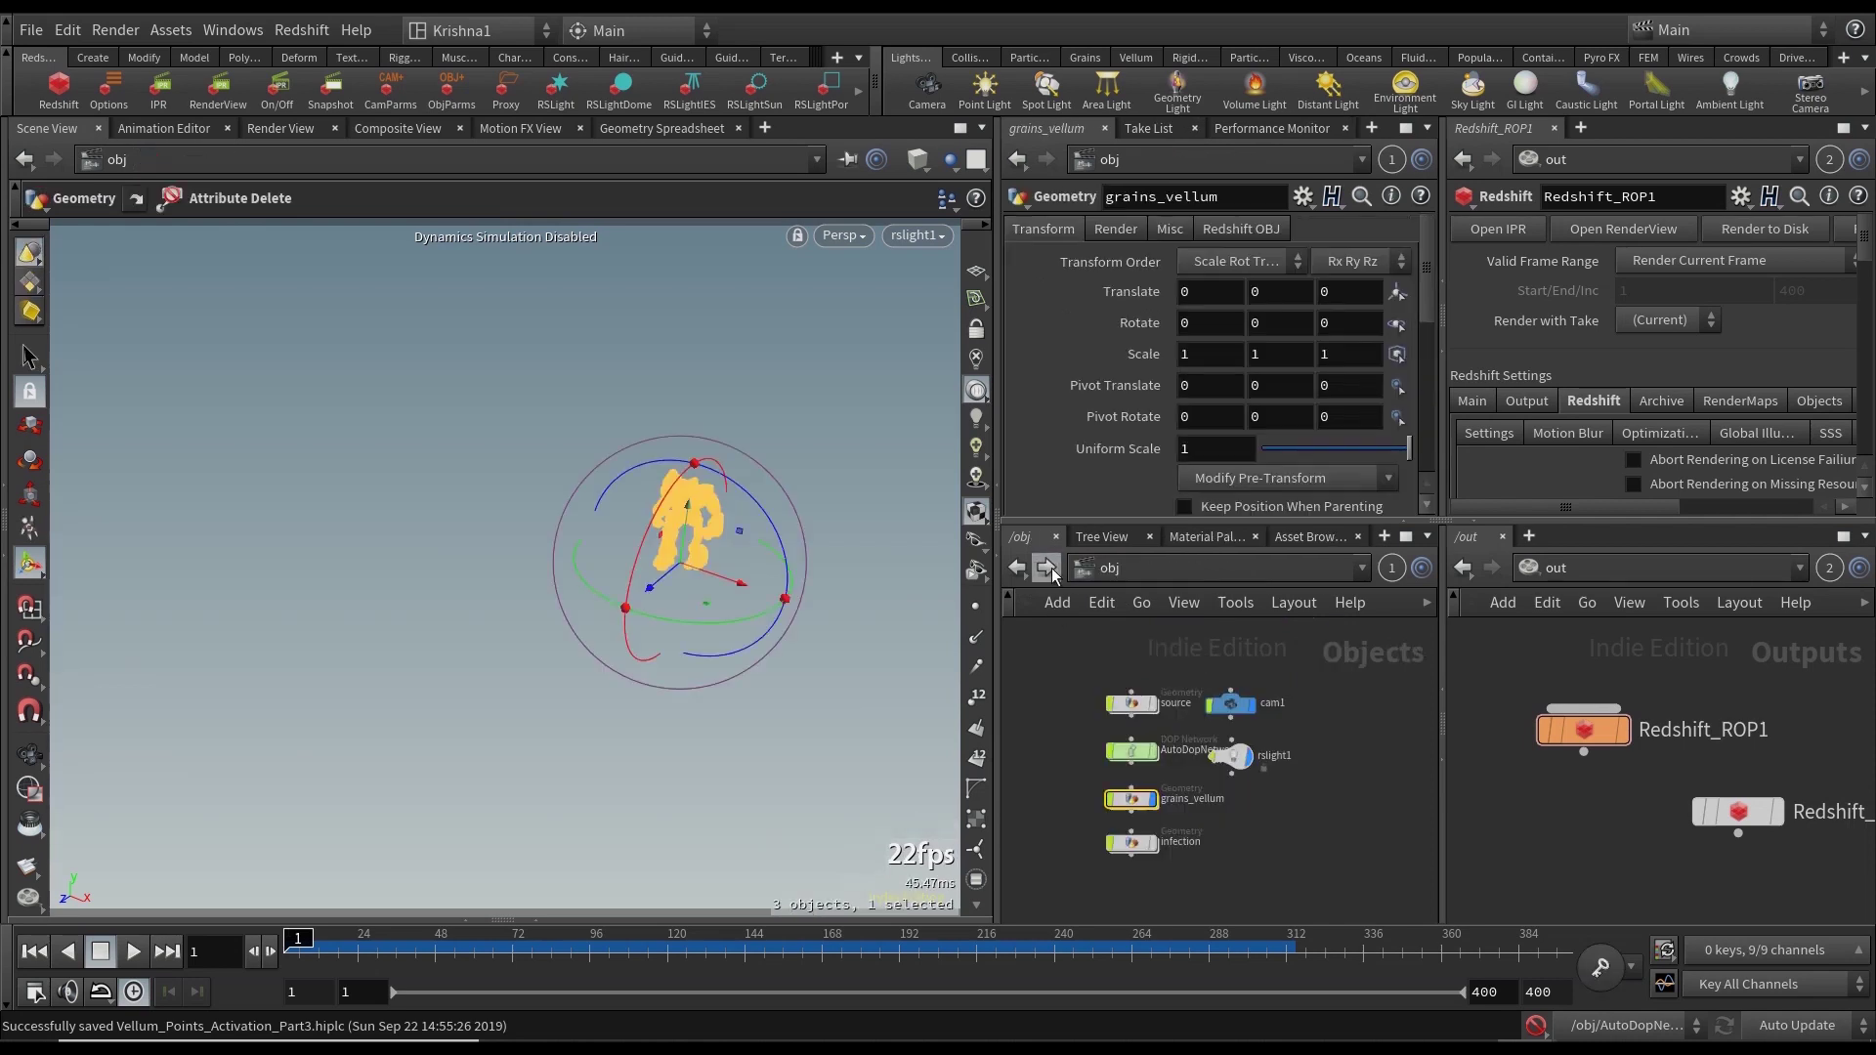
Cancel the stray wire from rslight1 and show /obj in the second pane.
click(1232, 773)
key(Escape)
click(1530, 568)
click(1585, 695)
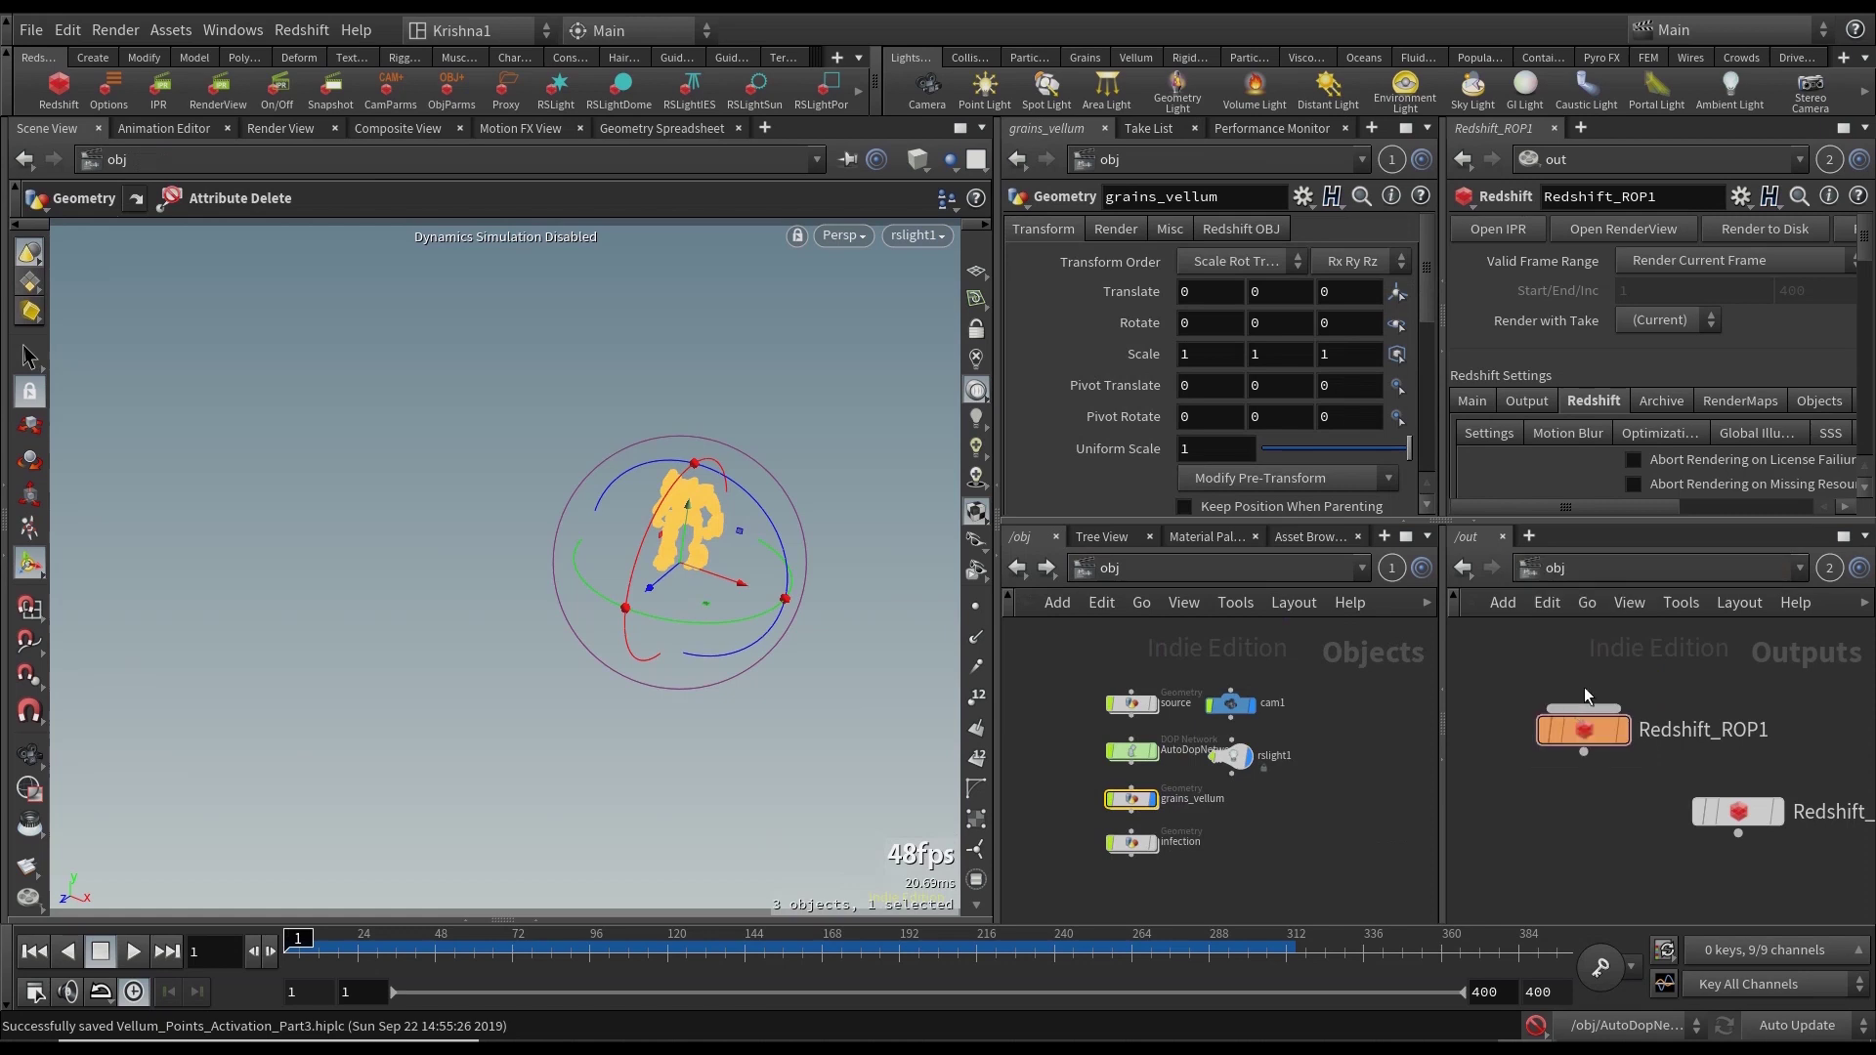
Create an RS Material node, RS_Material1, in the /shop network.
click(1524, 568)
click(1584, 745)
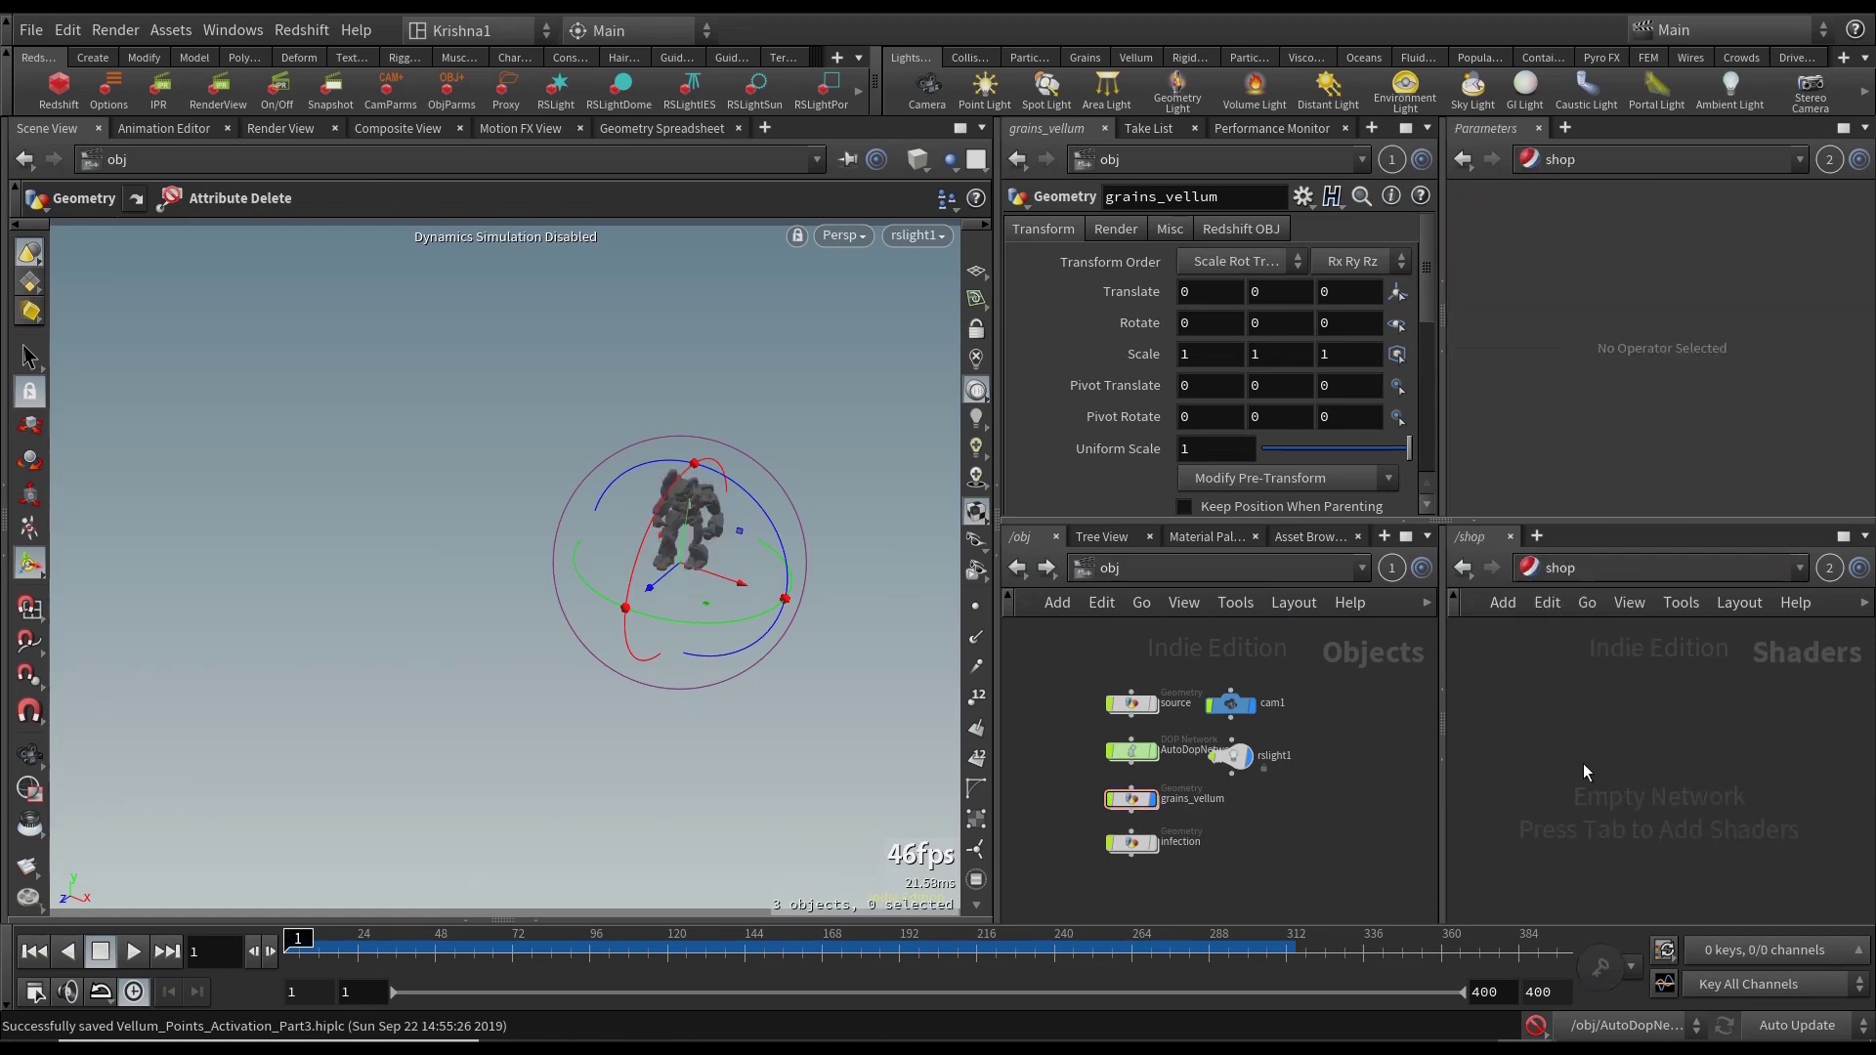
key(Tab)
text(rs)
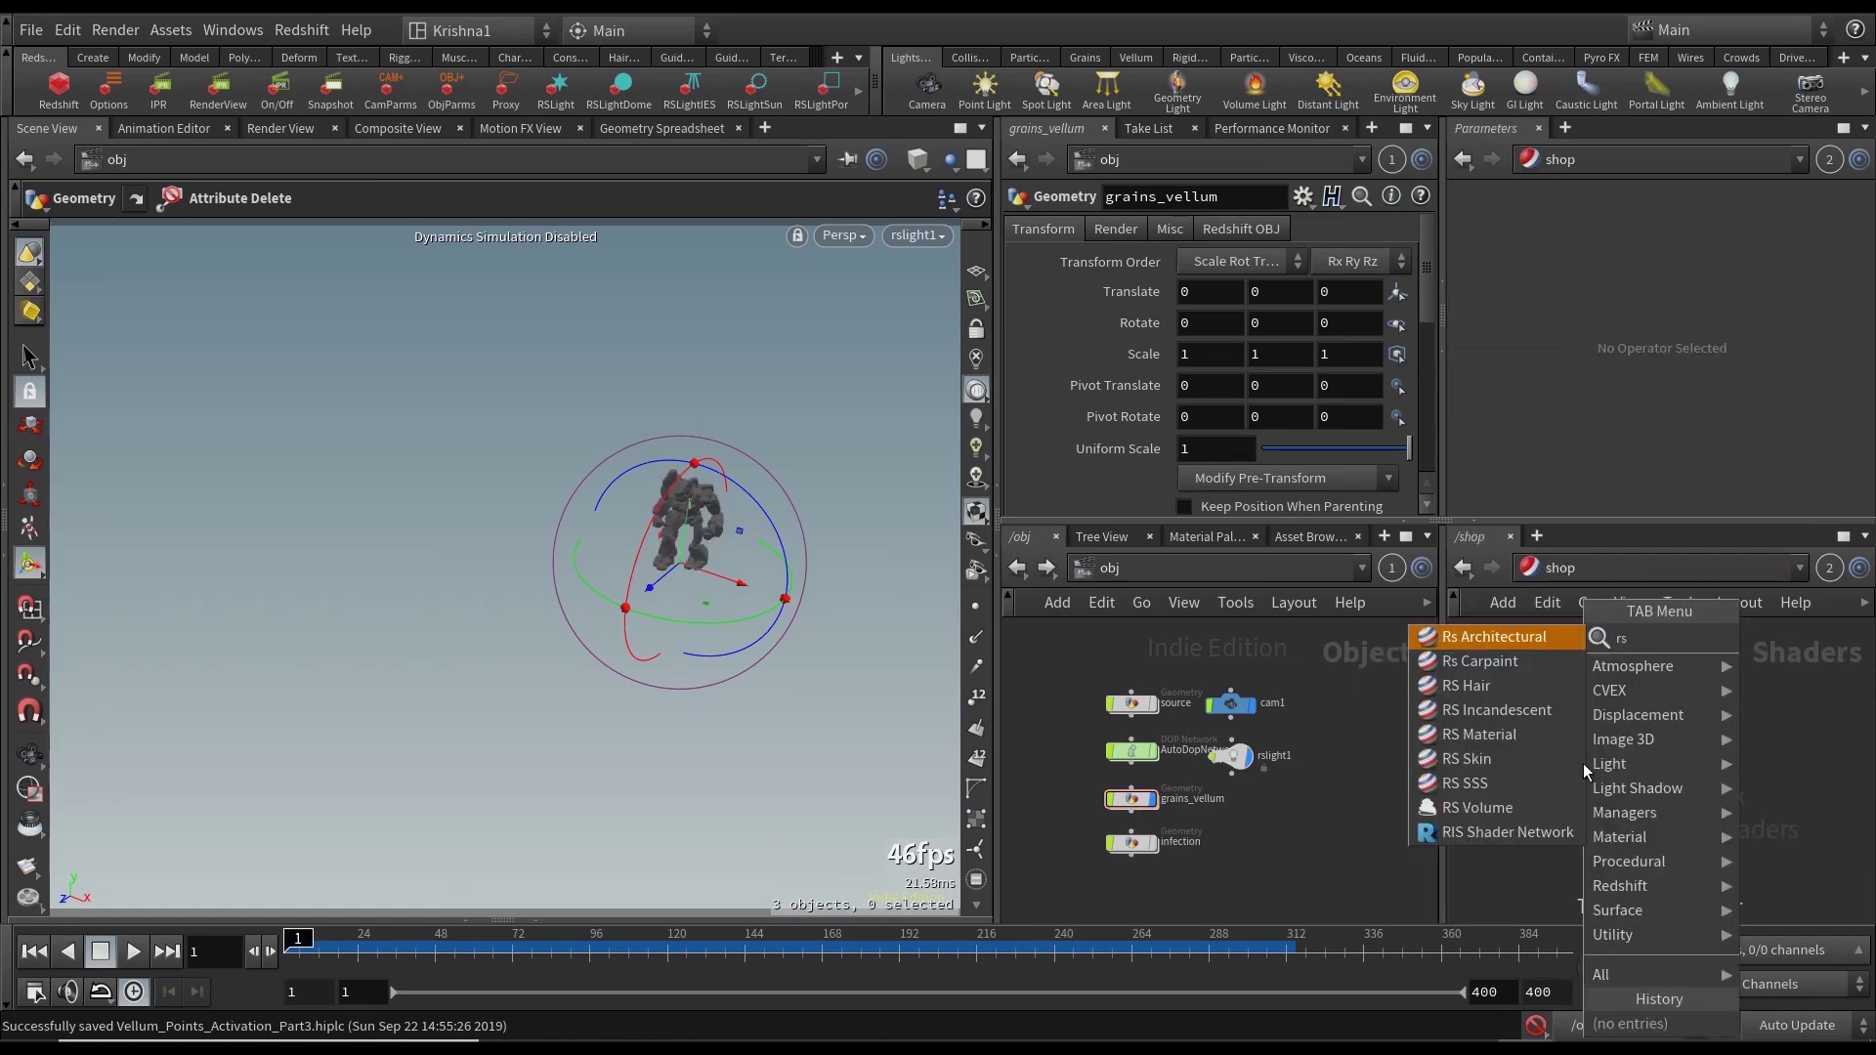
key(Down)
key(Down)
key(Down)
key(Down)
key(Return)
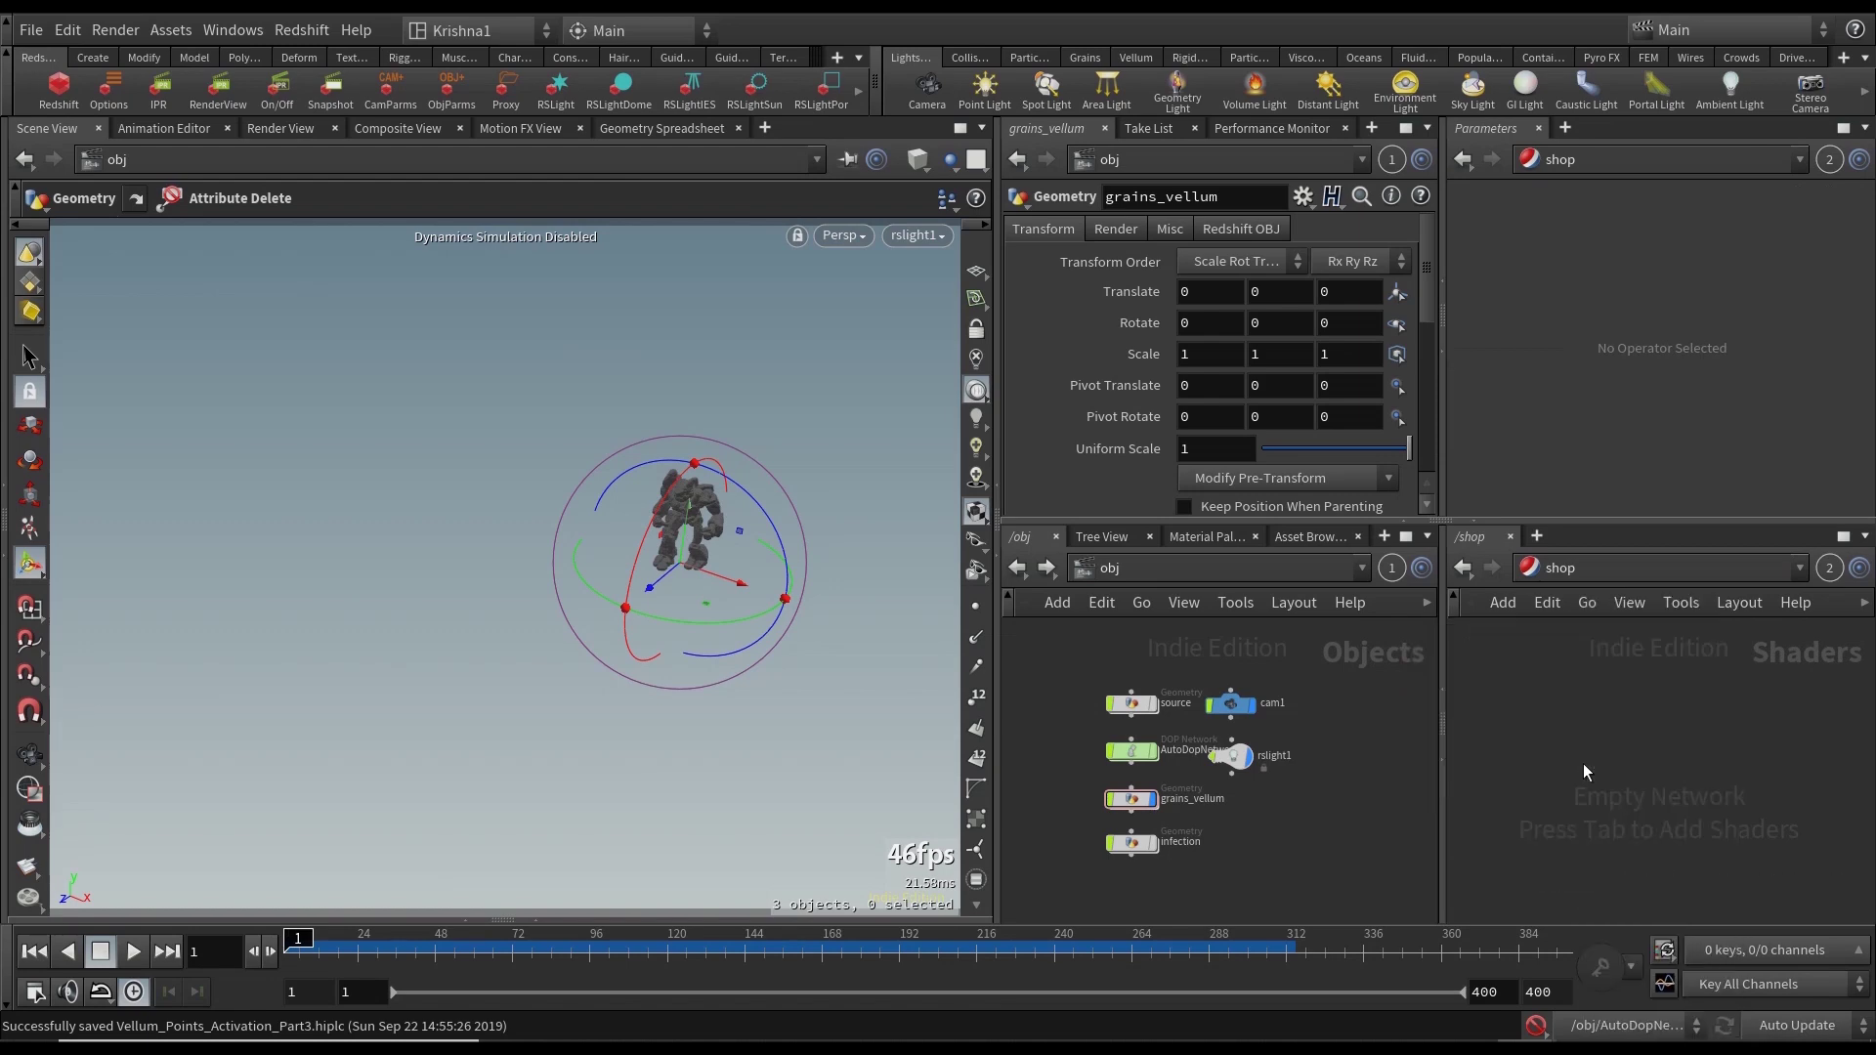
click(1583, 764)
Give RS_Material1 diffuse colour 0.401, 0.271, 0.141 and reflection weight 0.
click(1658, 311)
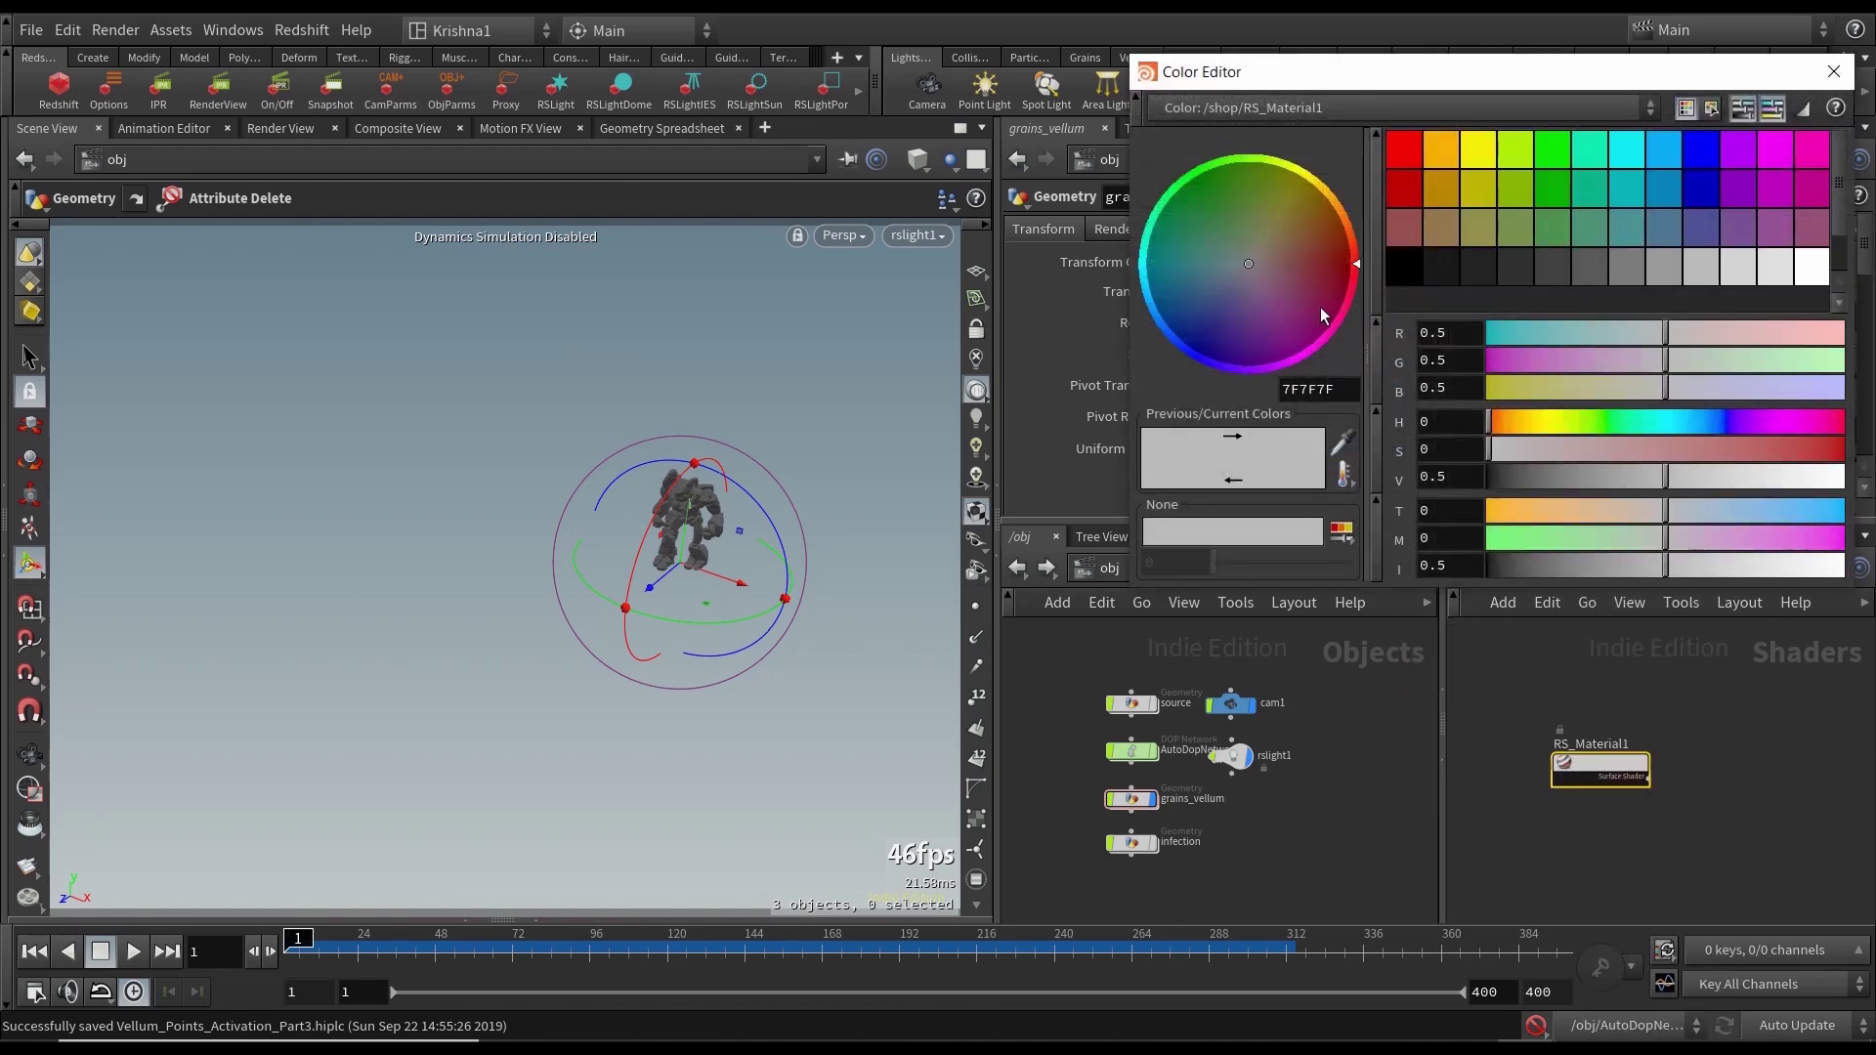
click(1453, 156)
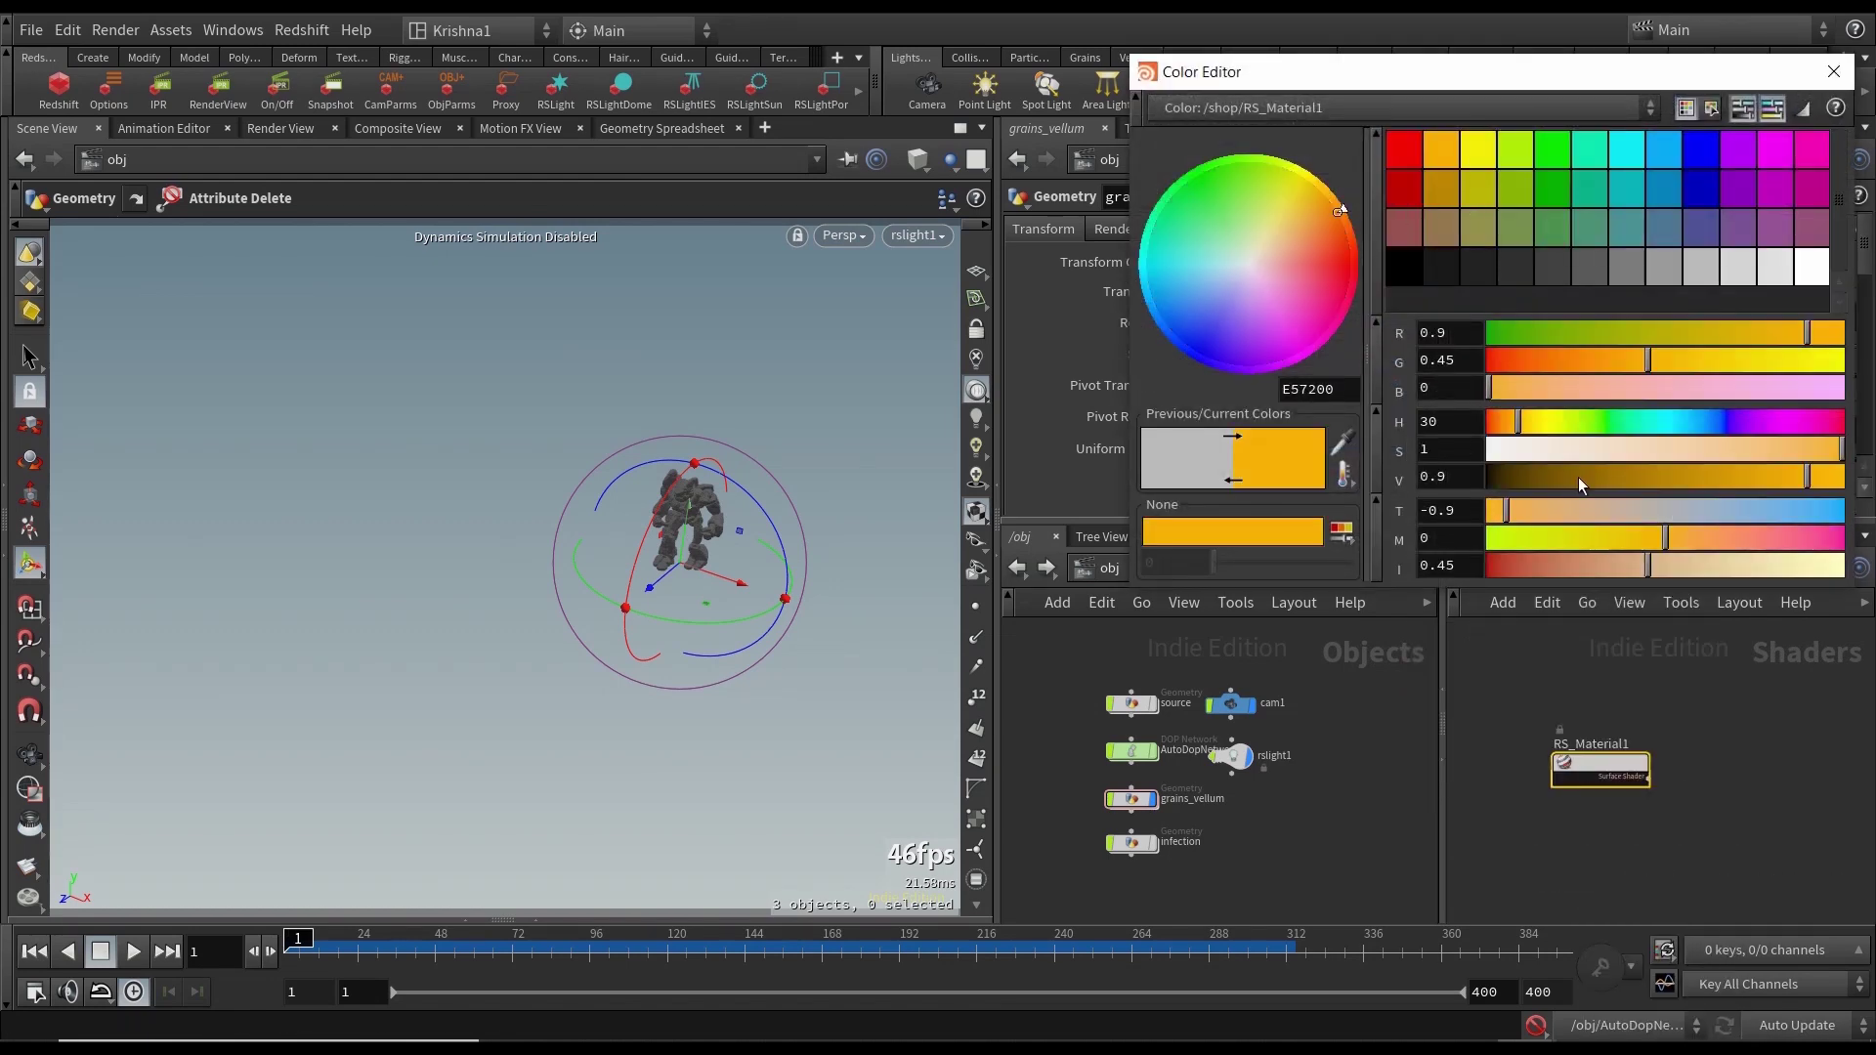
drag(1656, 476, 1585, 570)
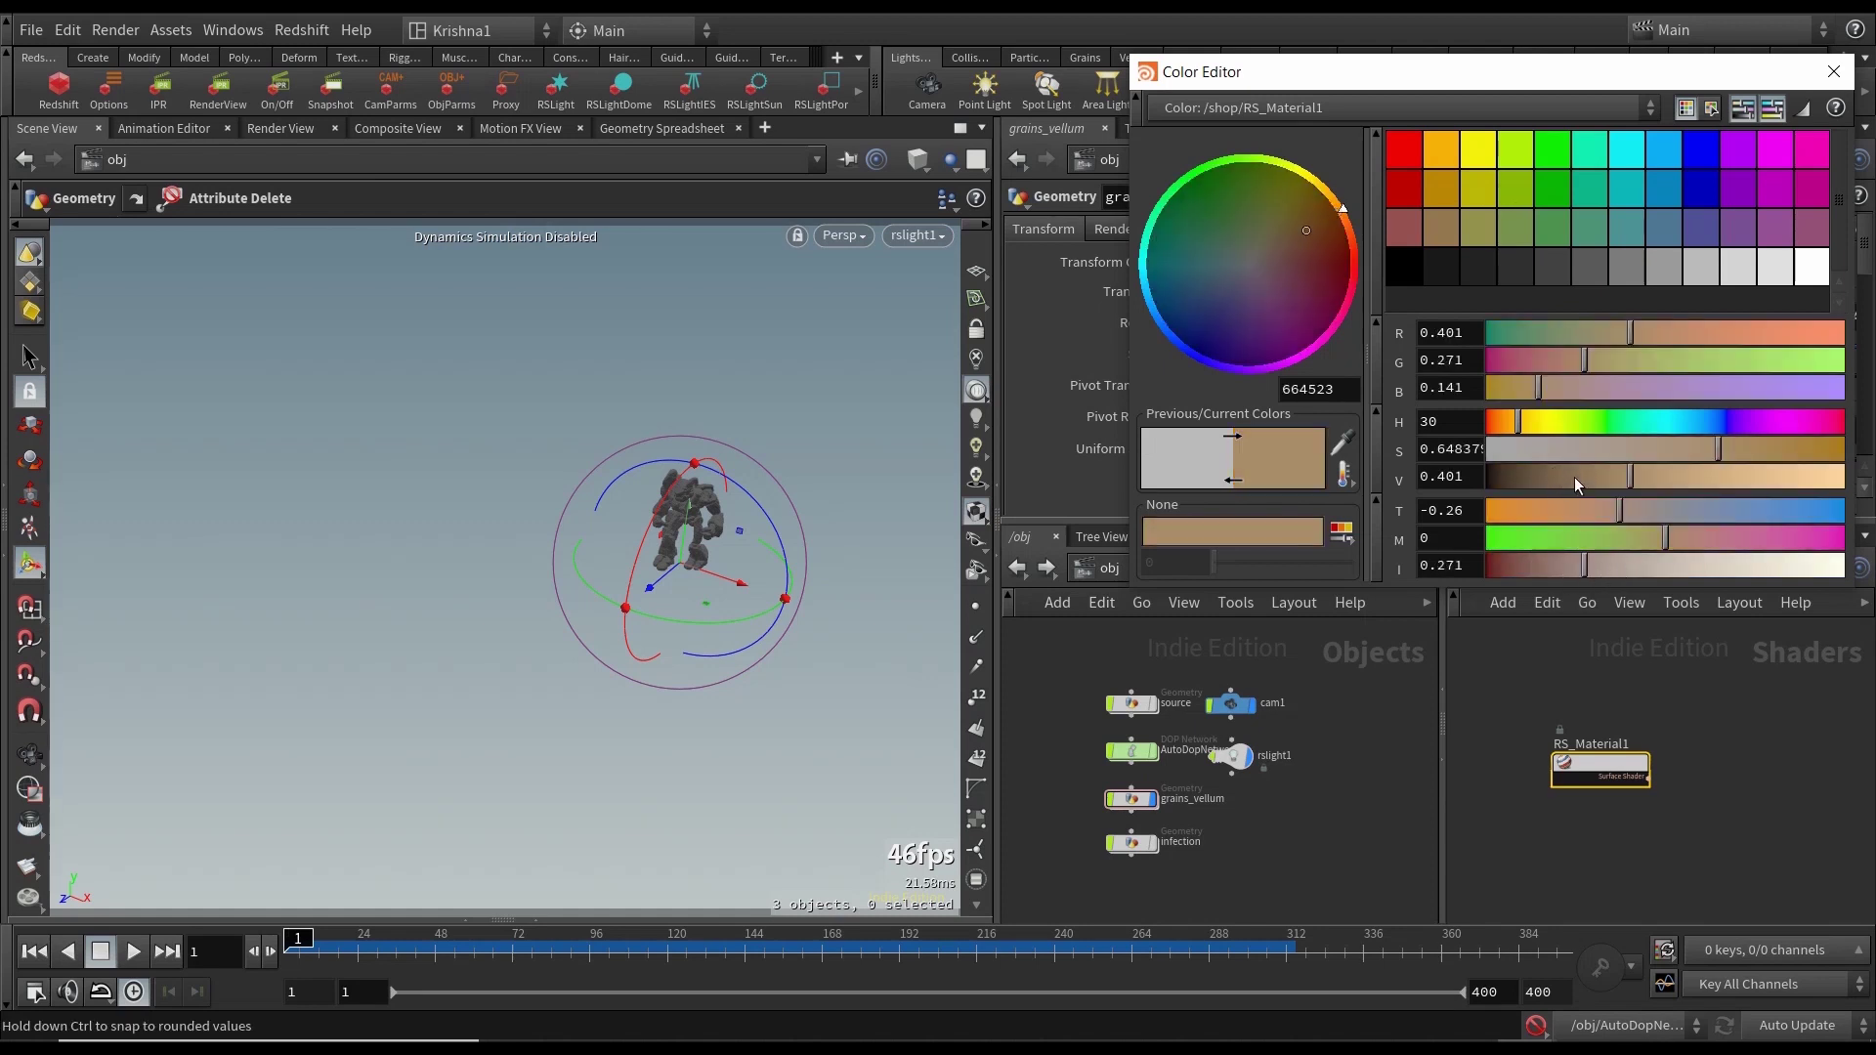
click(1832, 74)
scroll(1563, 439, down, 5)
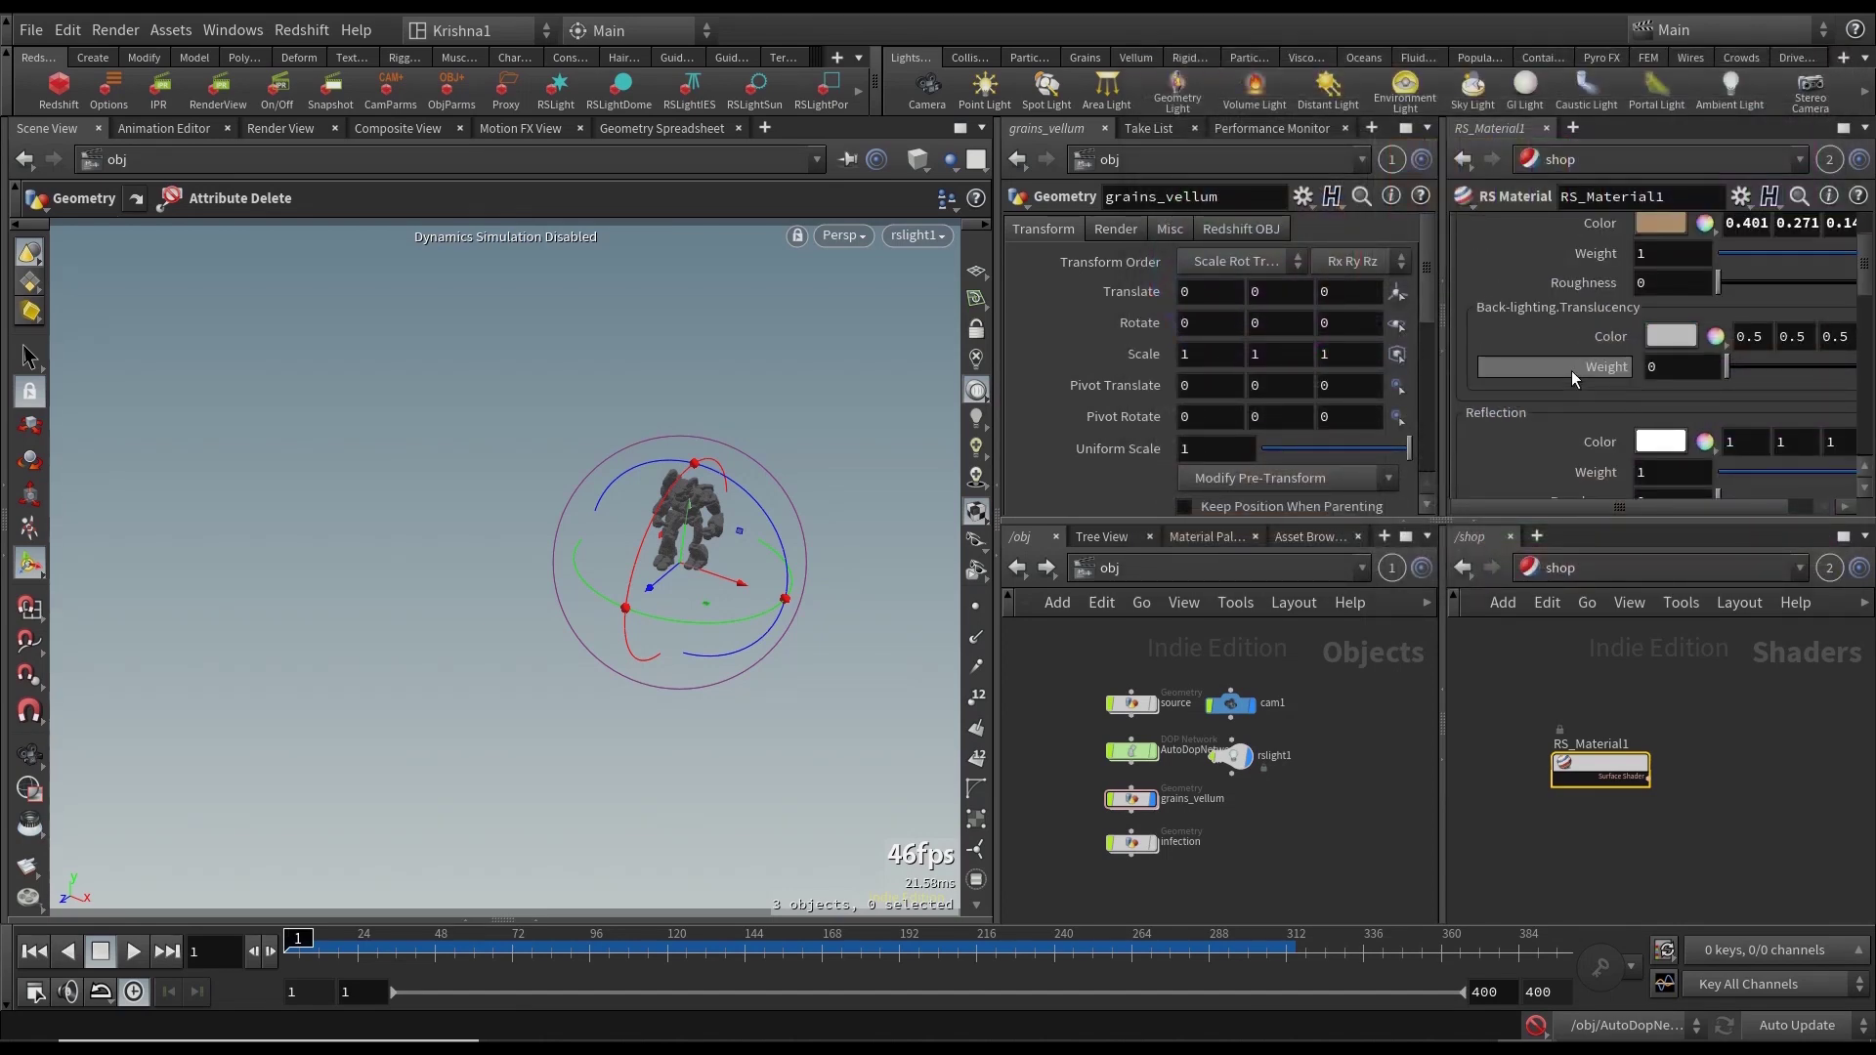
click(1658, 442)
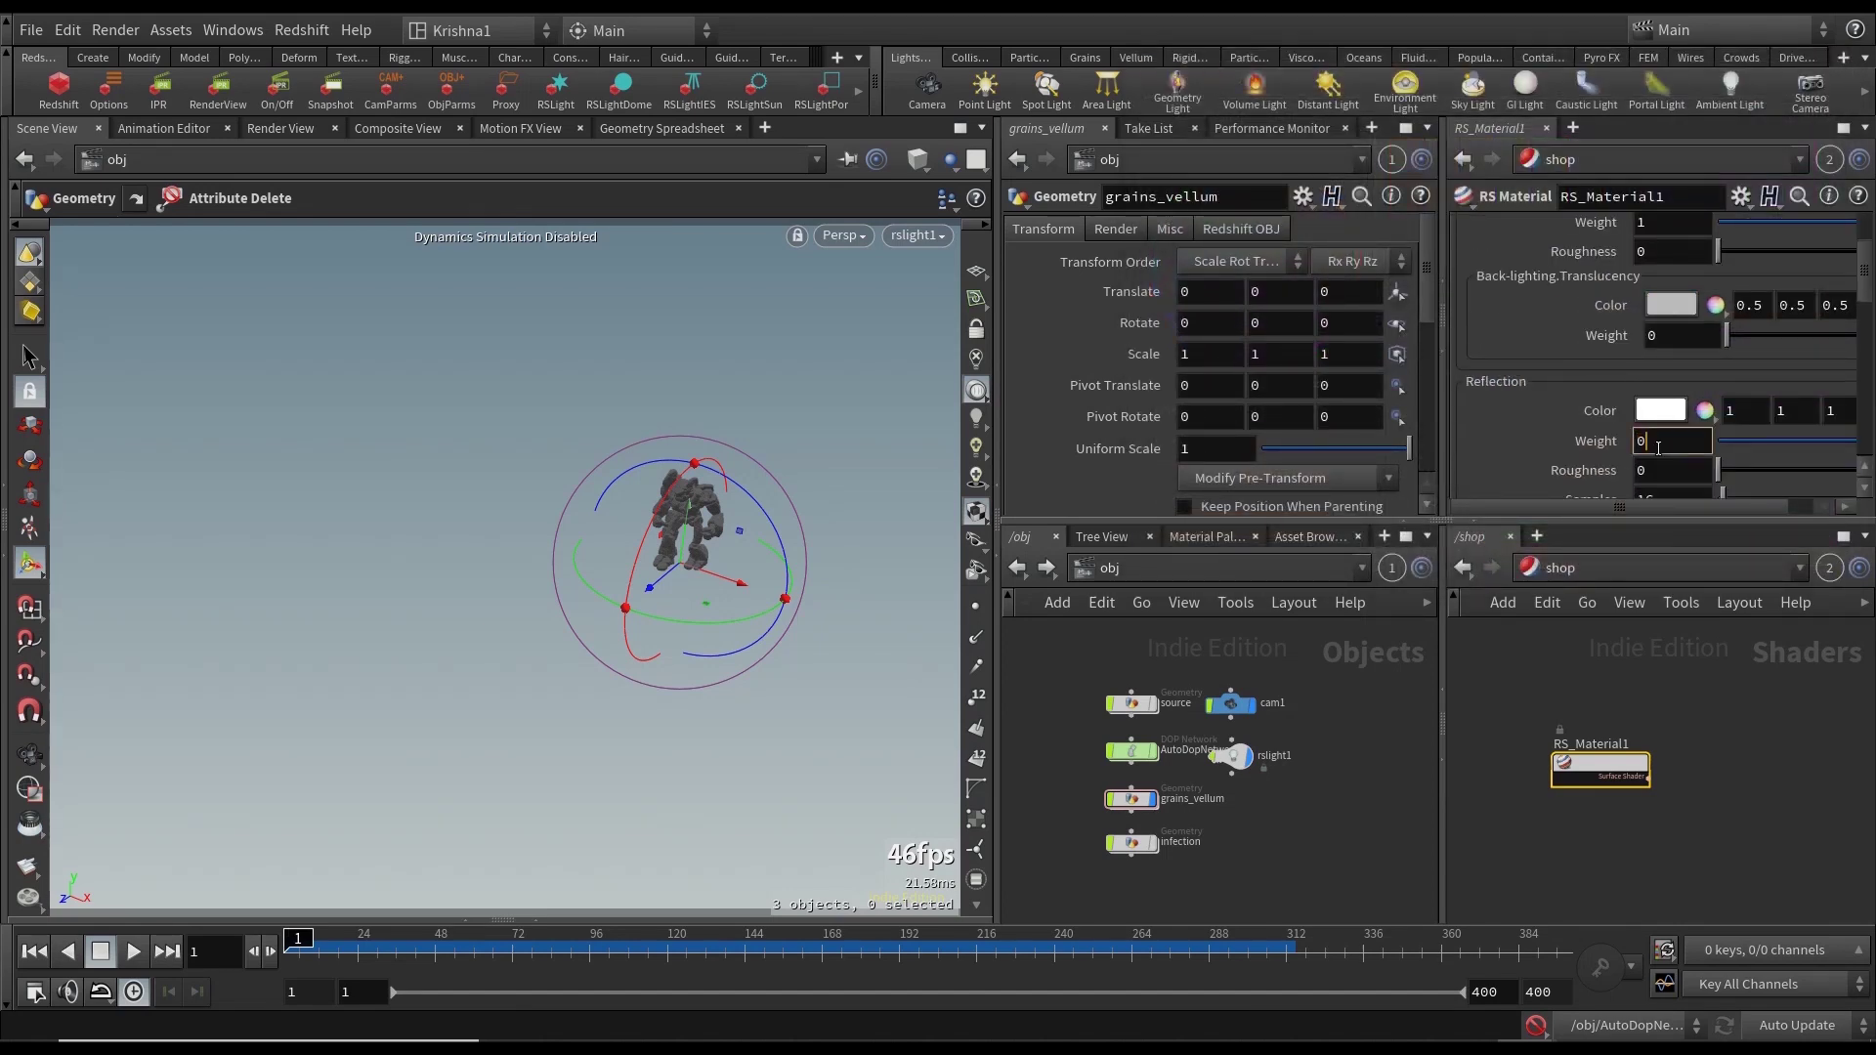
text(0)
key(Return)
Run a test Redshift render of the scene, then close the render window.
key(Escape)
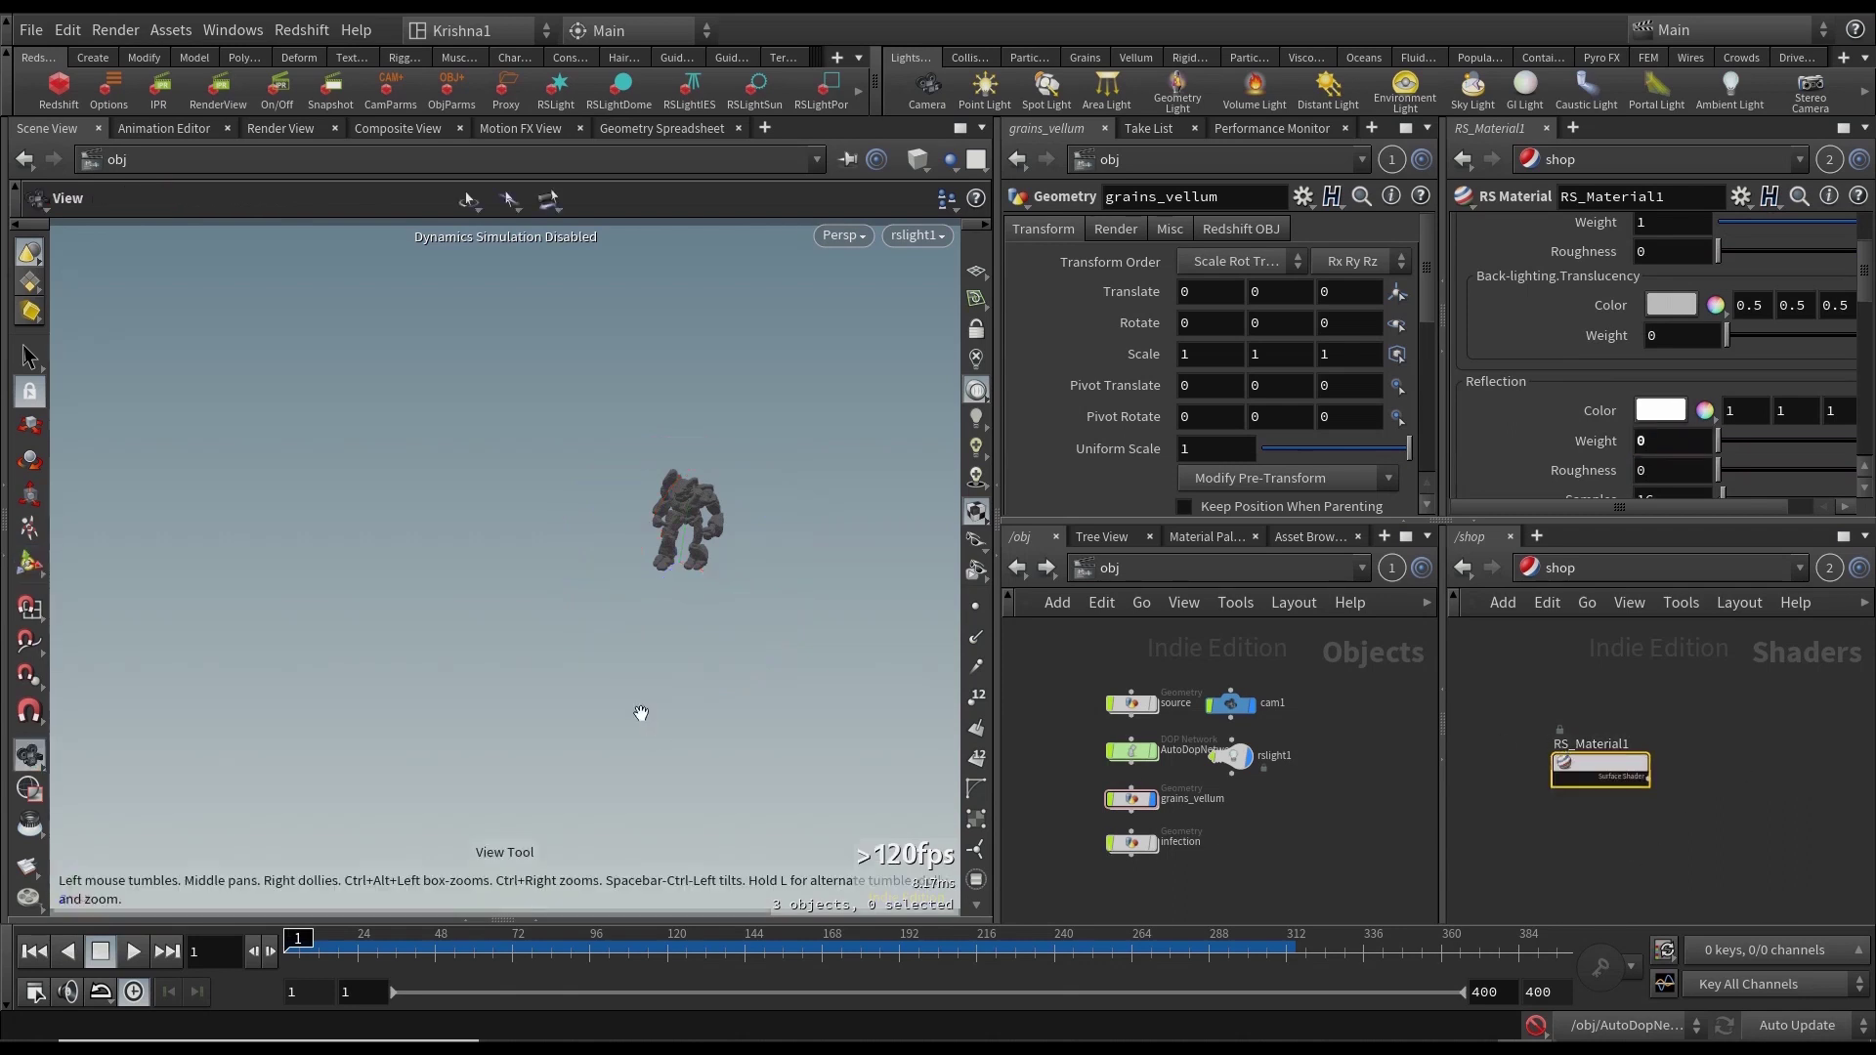
scroll(1305, 860, down, 1)
scroll(1306, 848, up, 1)
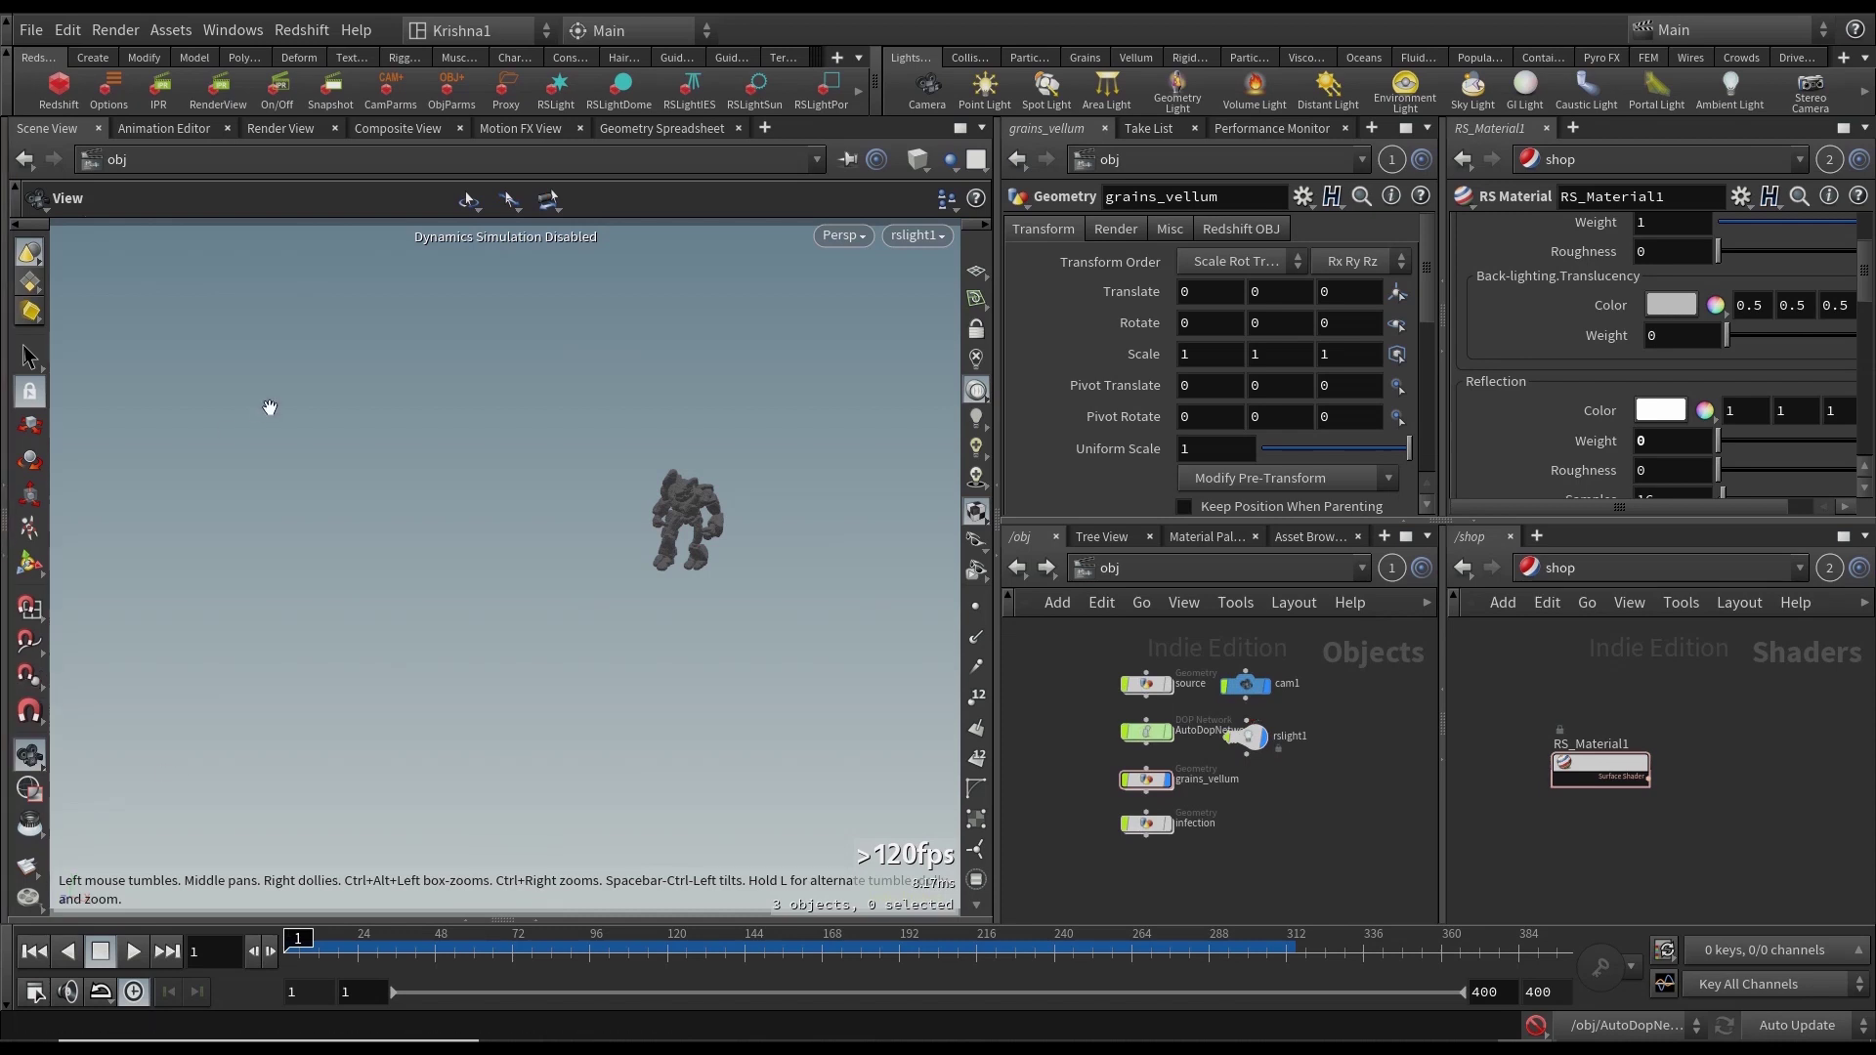
click(231, 91)
scroll(231, 91, down, 1)
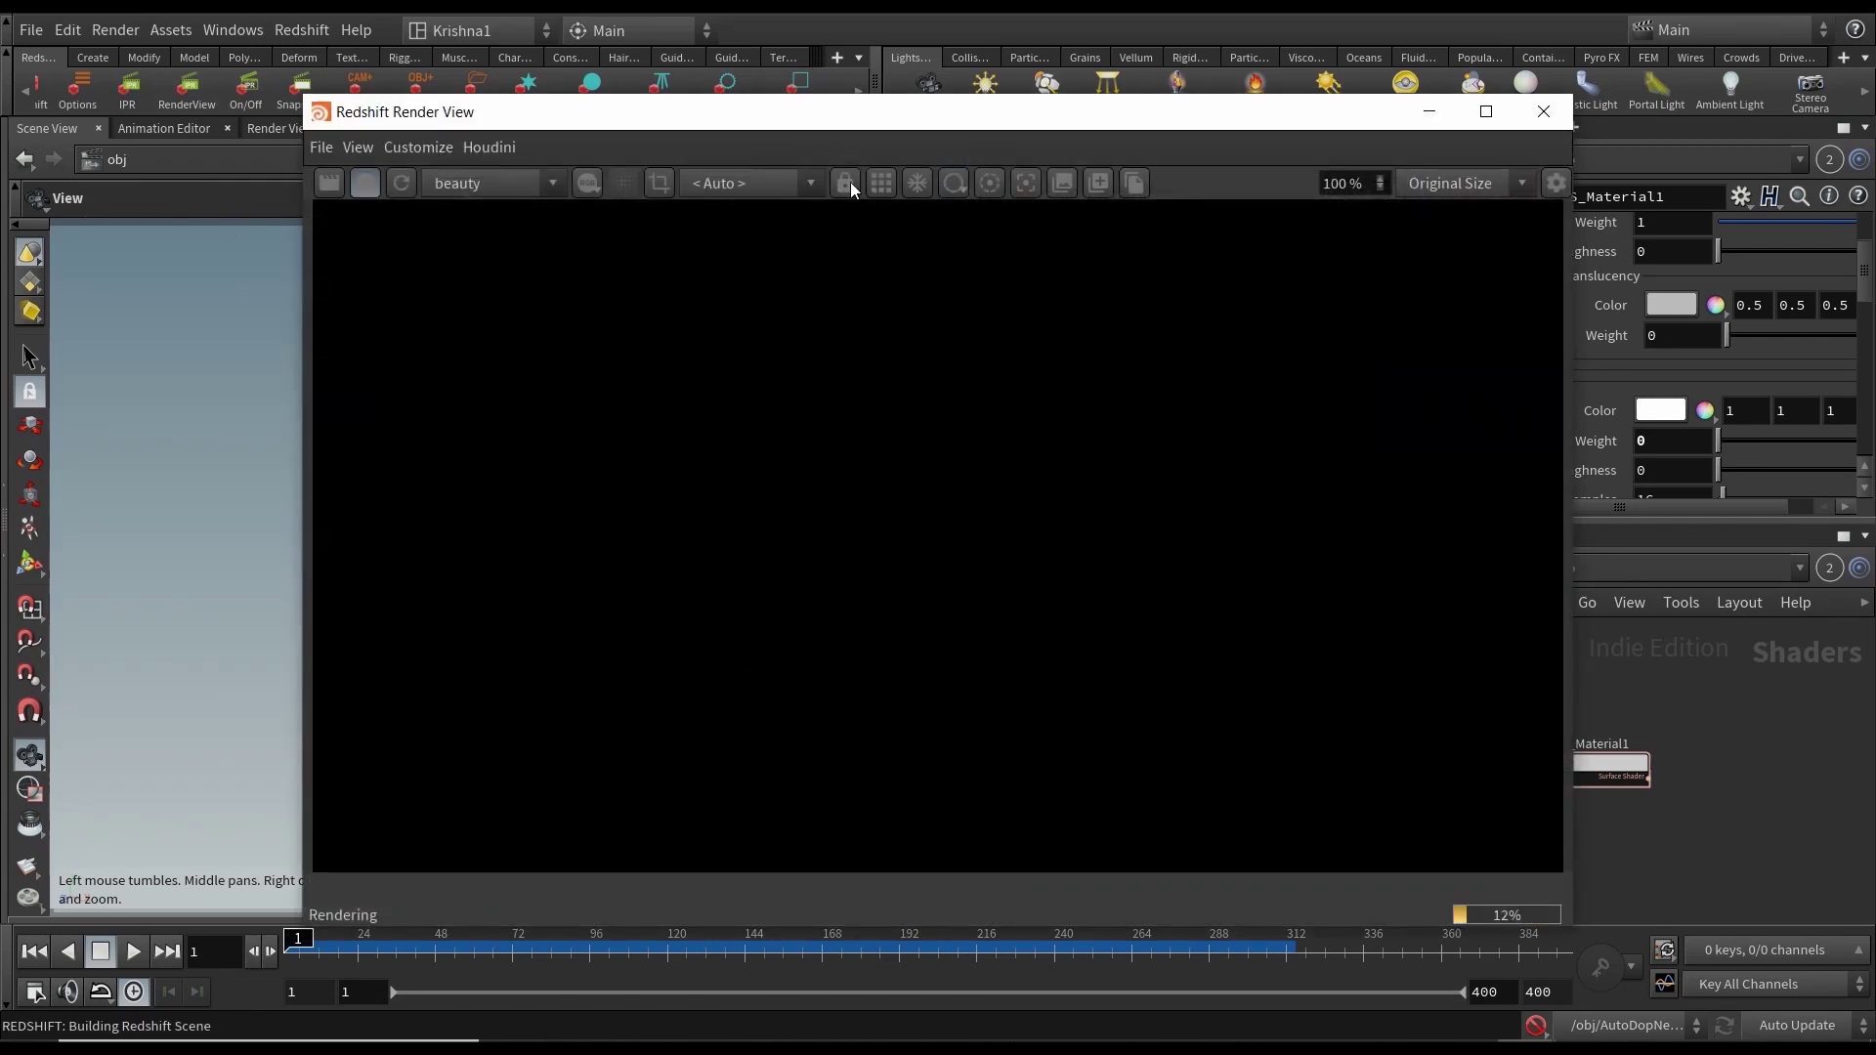
click(880, 183)
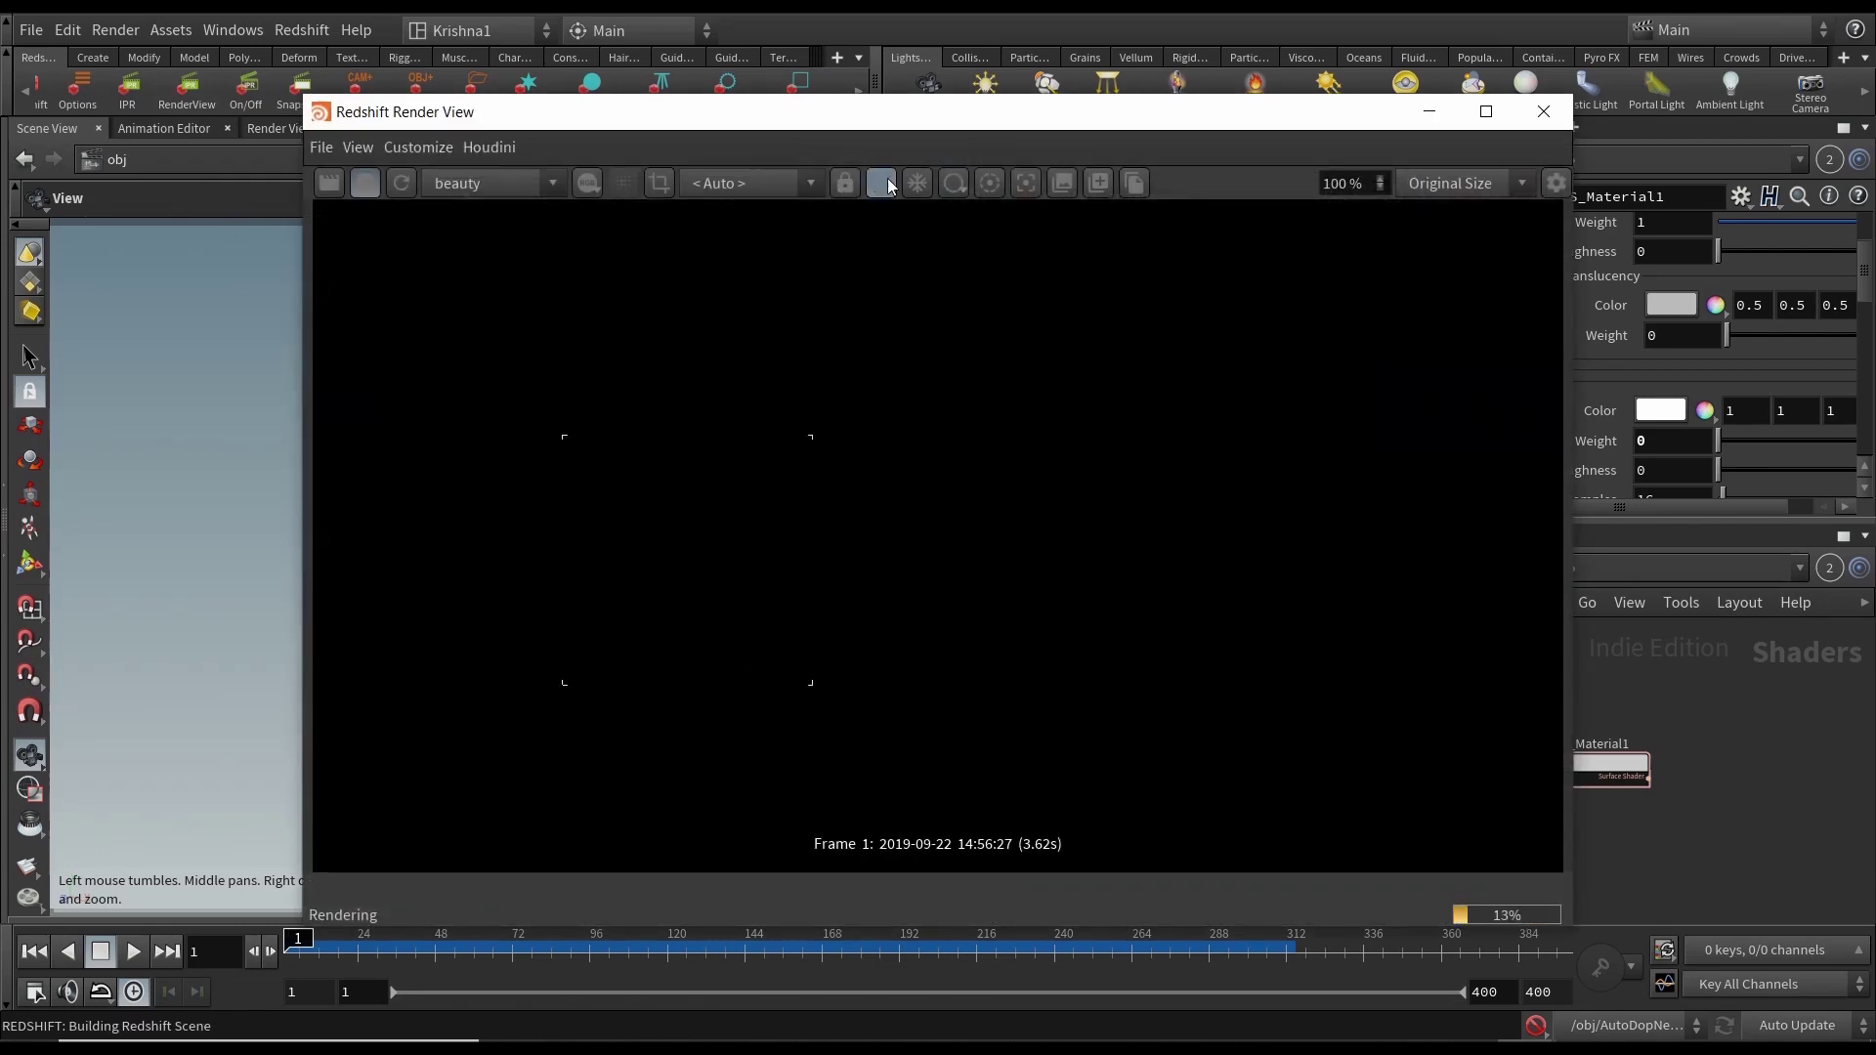
click(1541, 113)
Enable Render Object as Particles on grains_vellum and re-render to check the grains.
click(1137, 777)
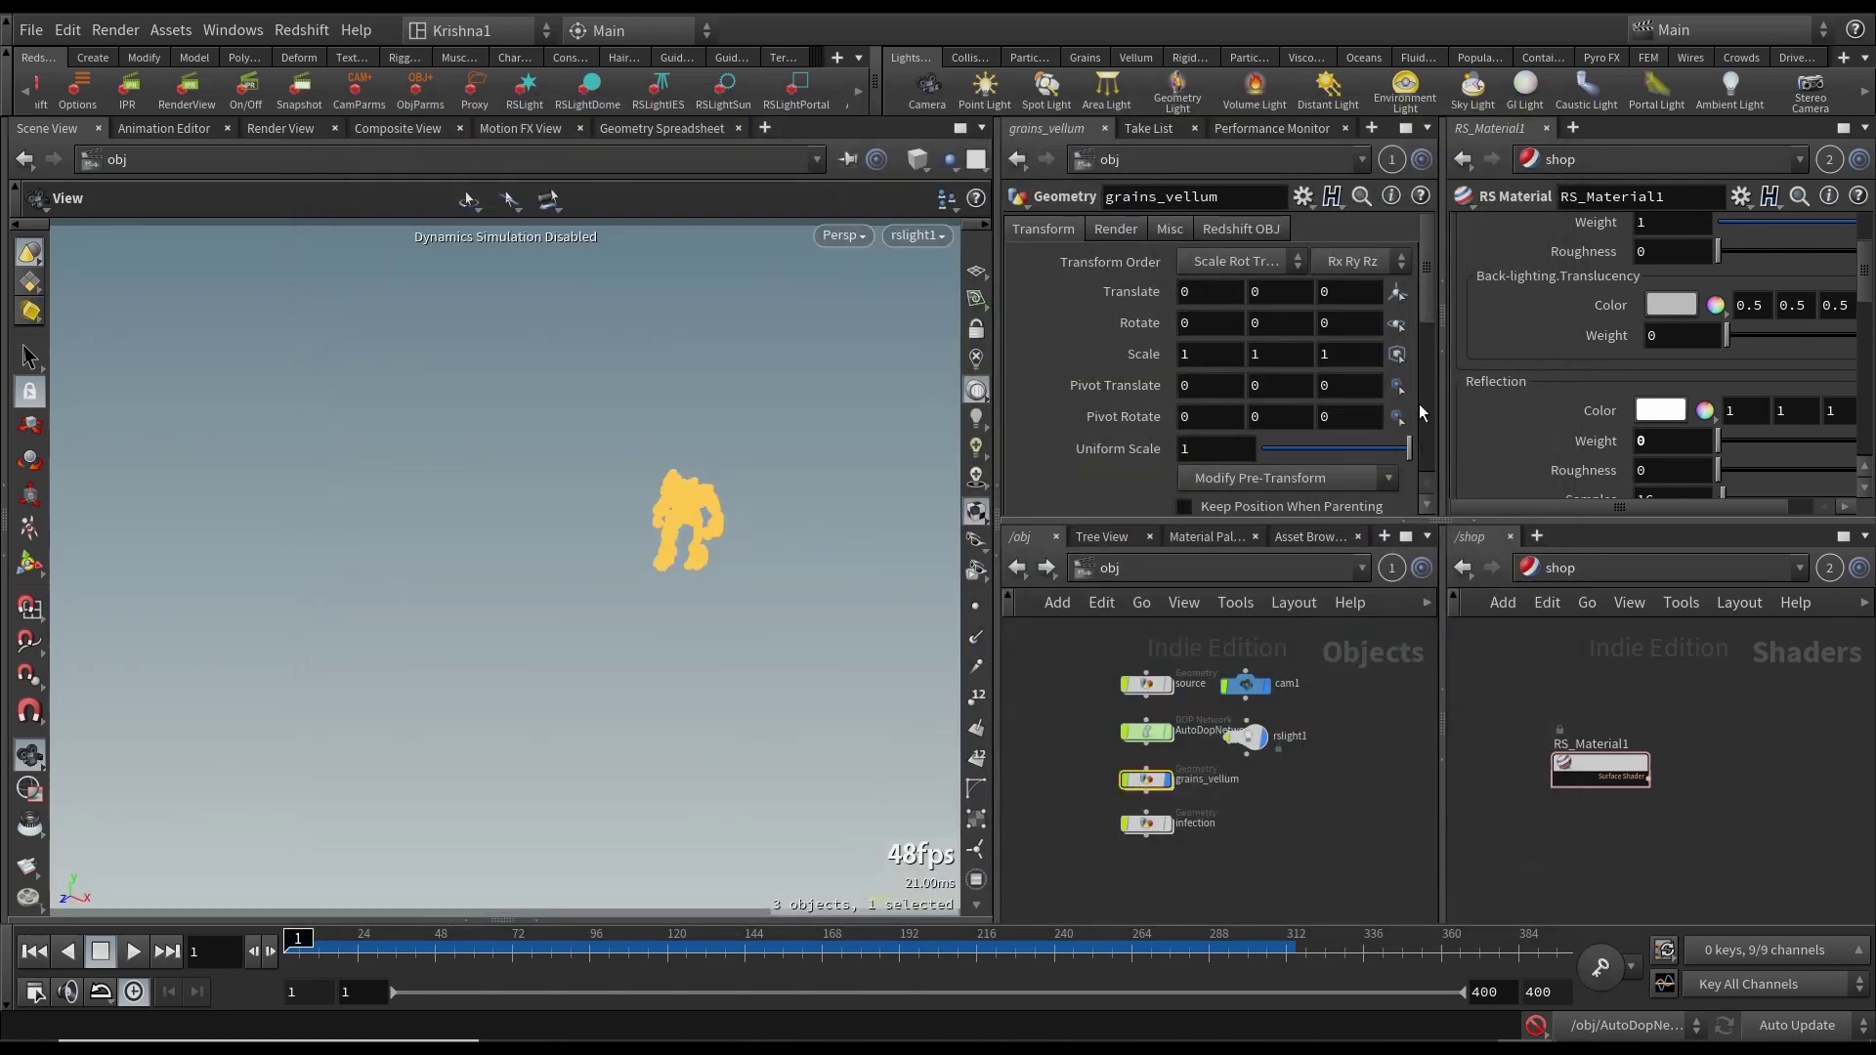
click(1233, 231)
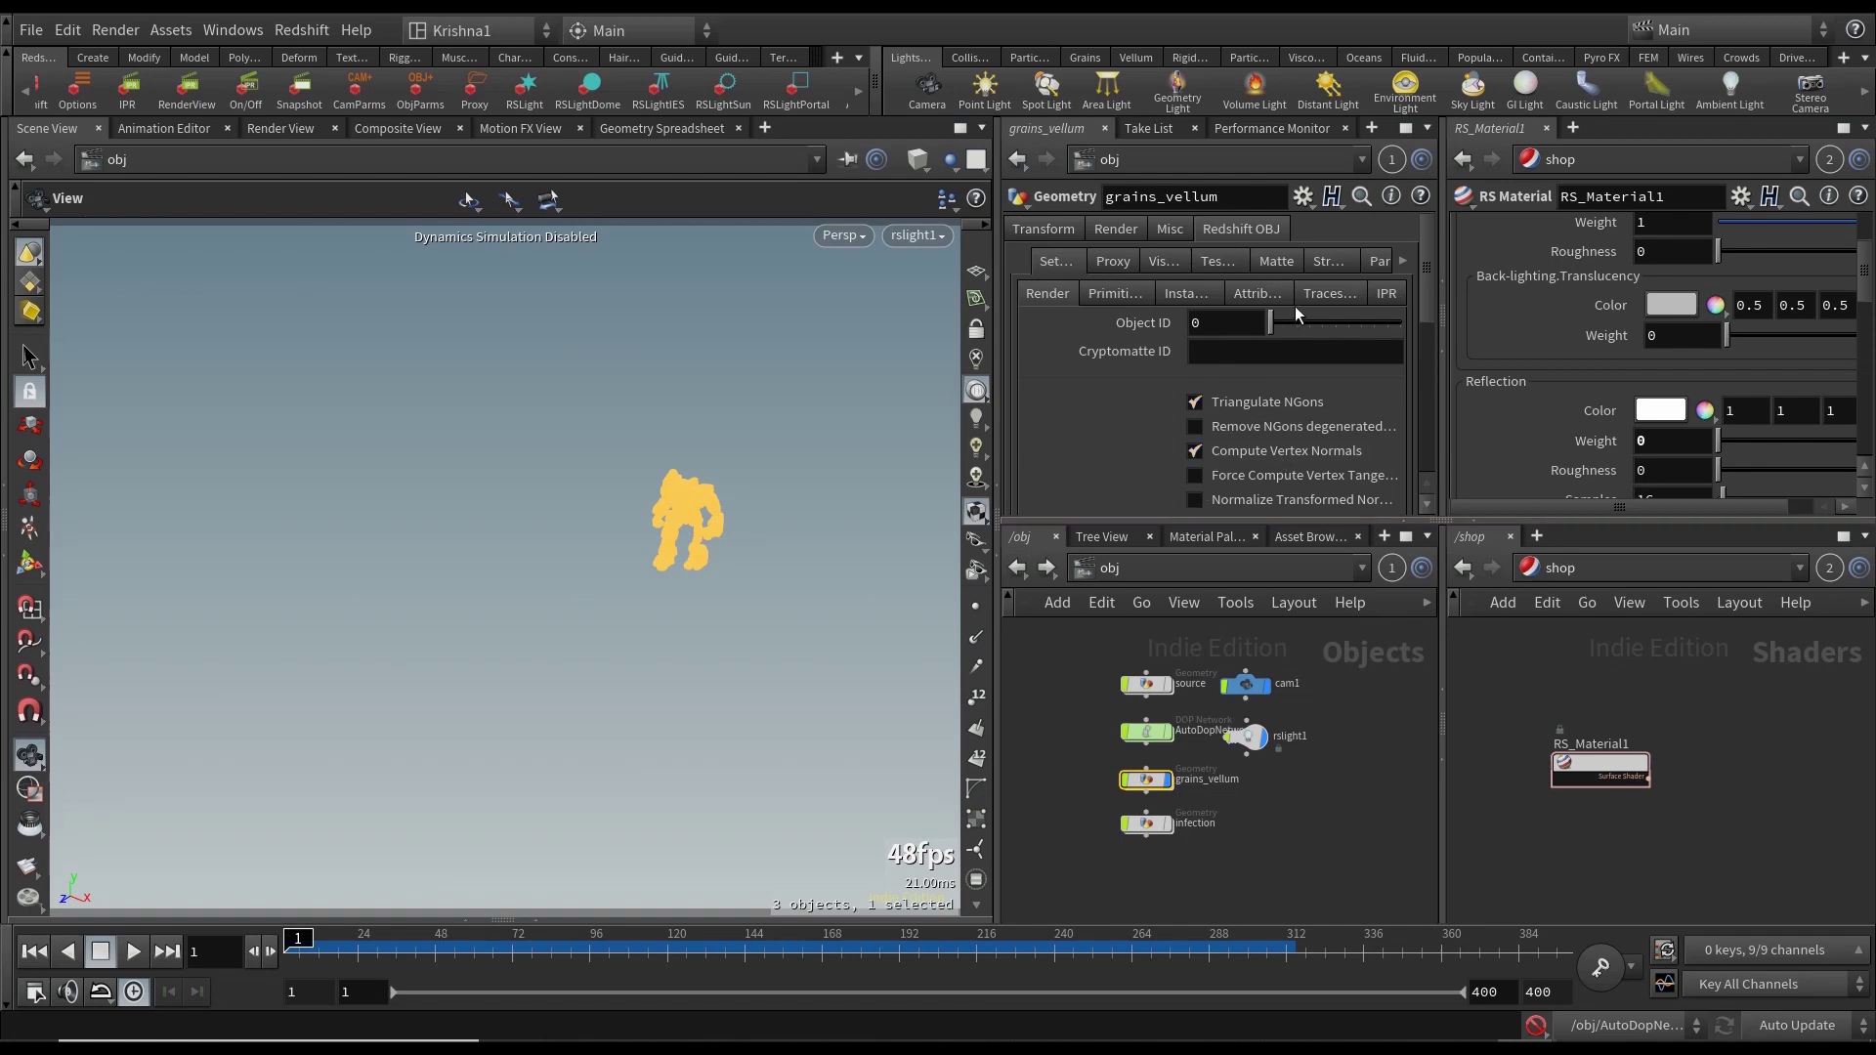
click(1375, 266)
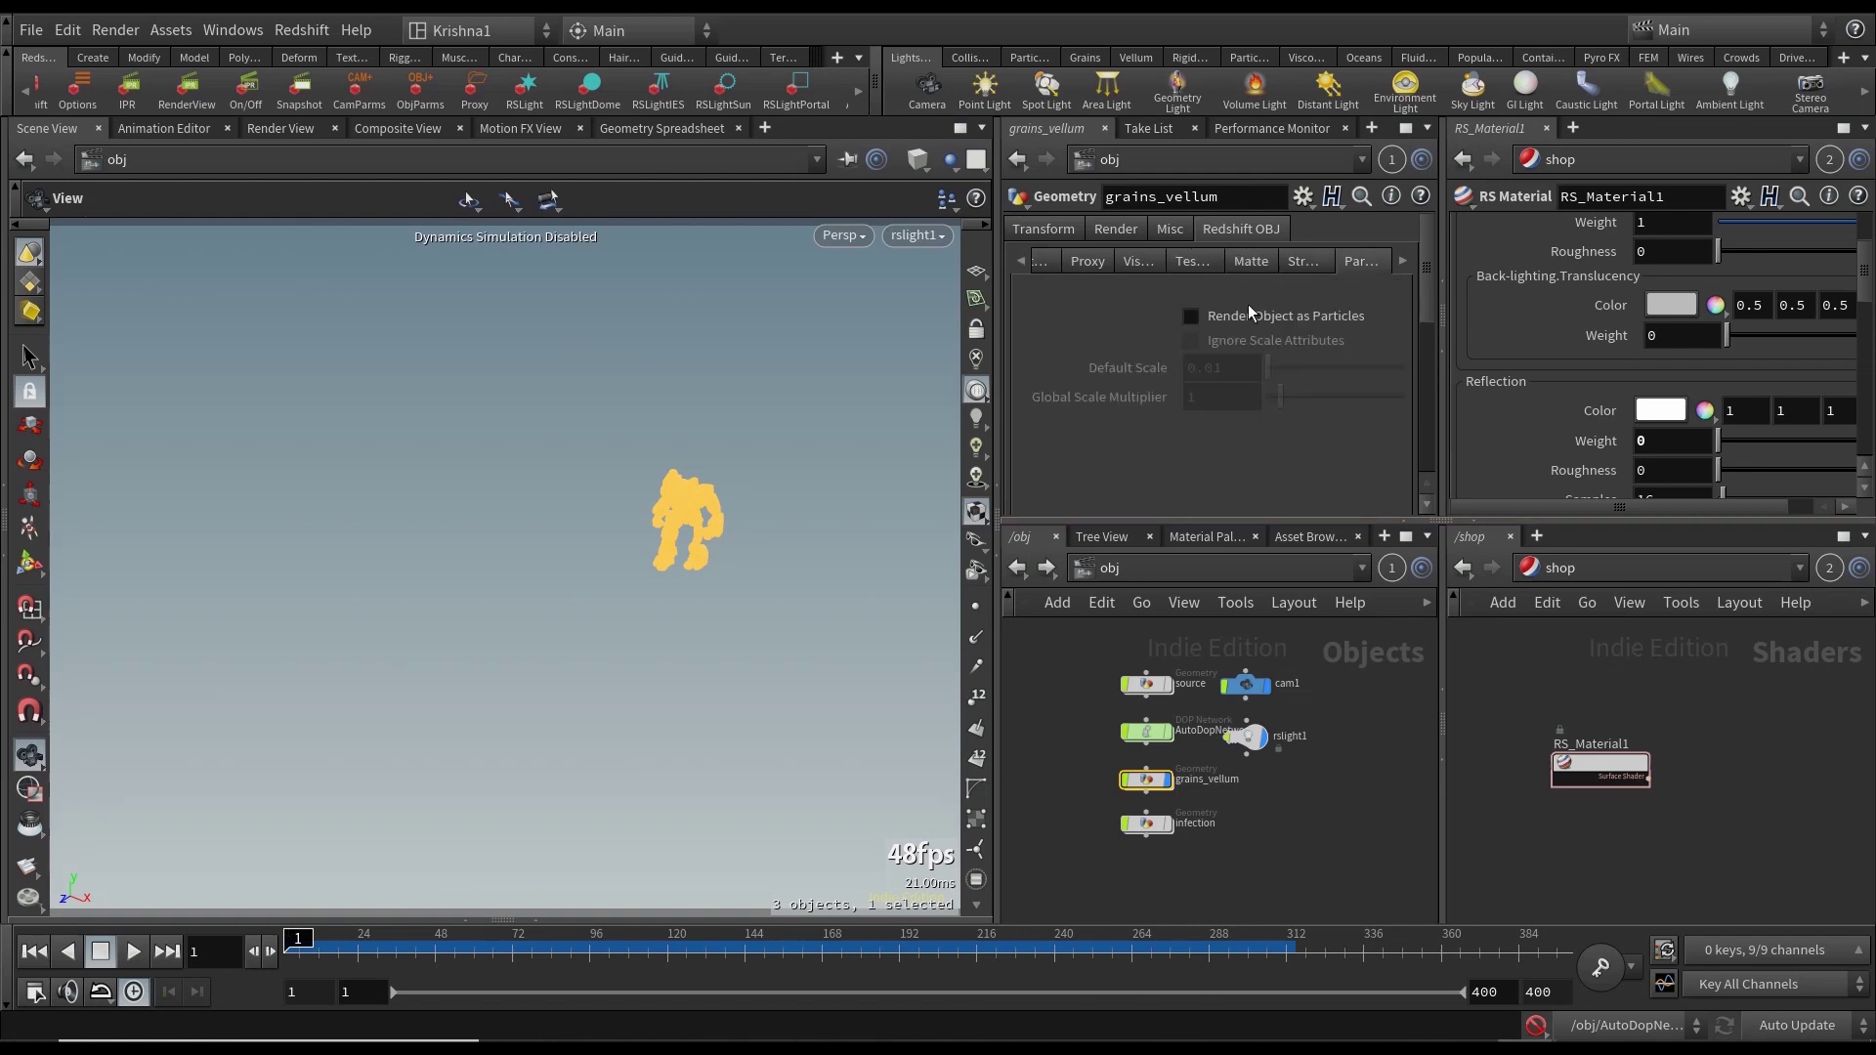
click(1215, 319)
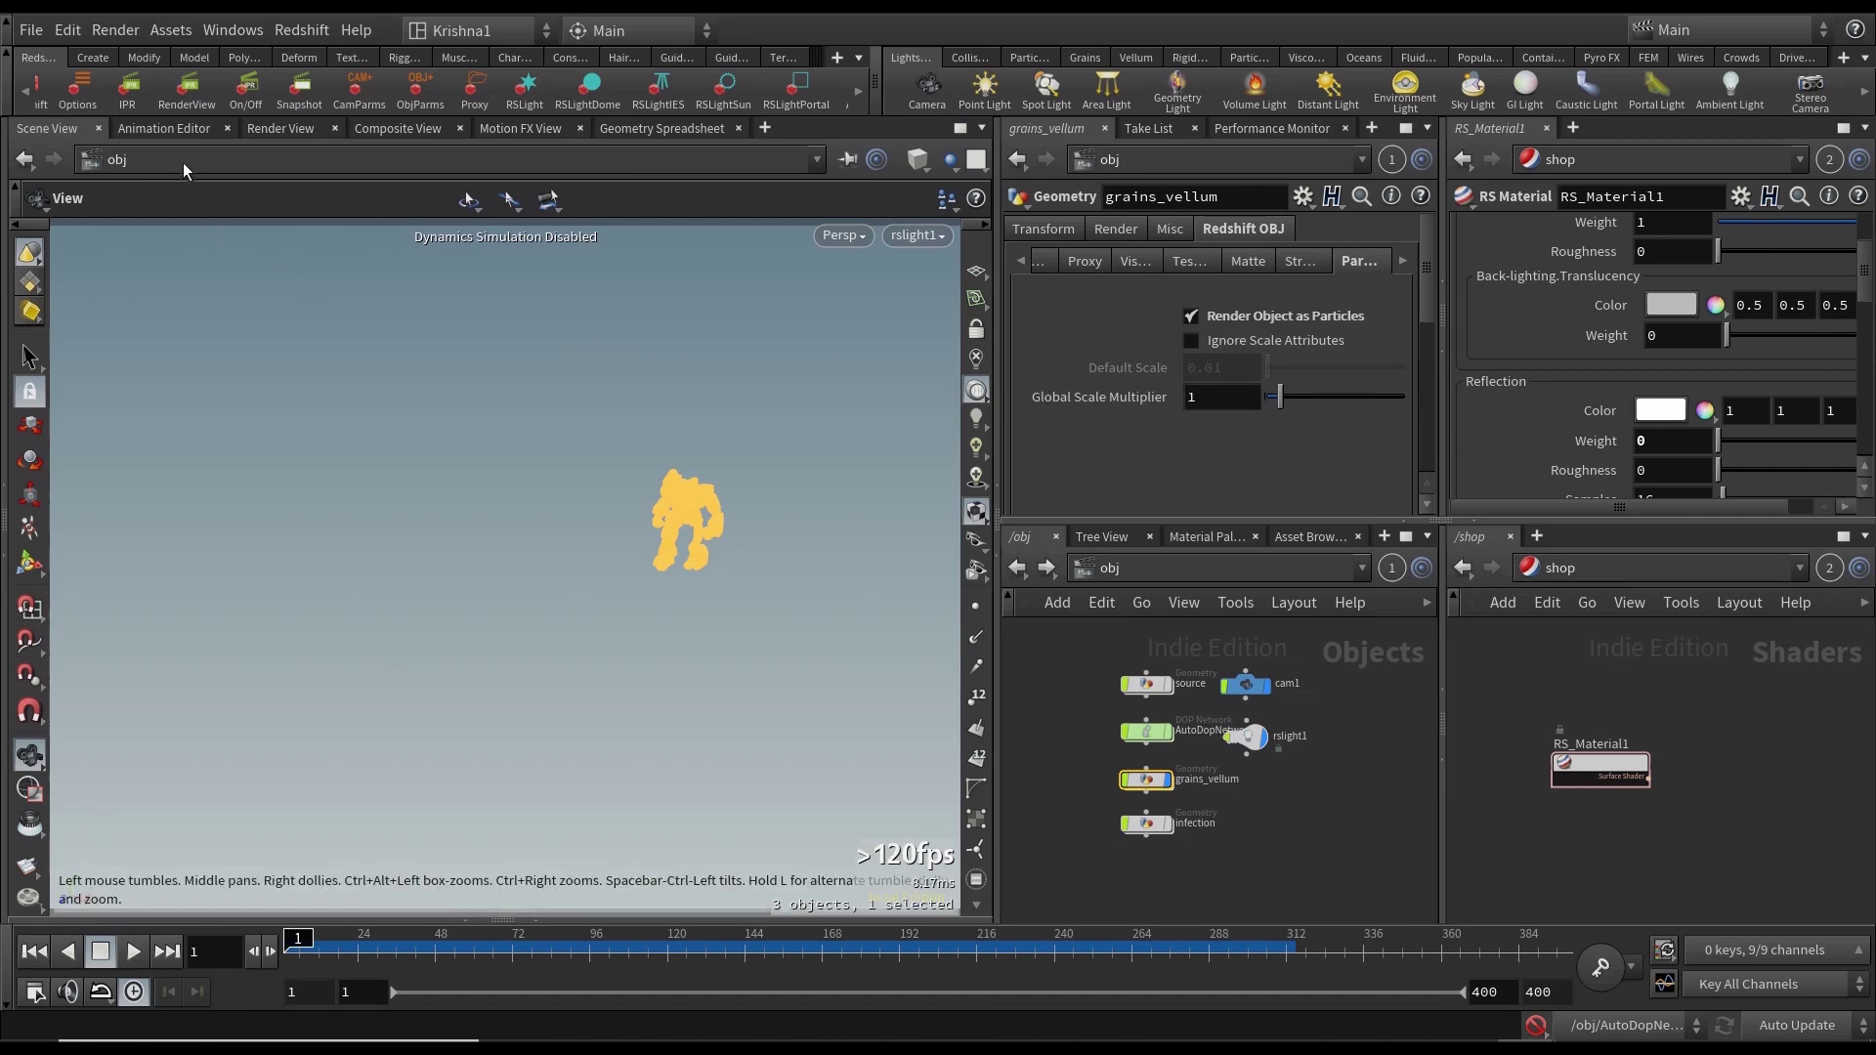
click(188, 93)
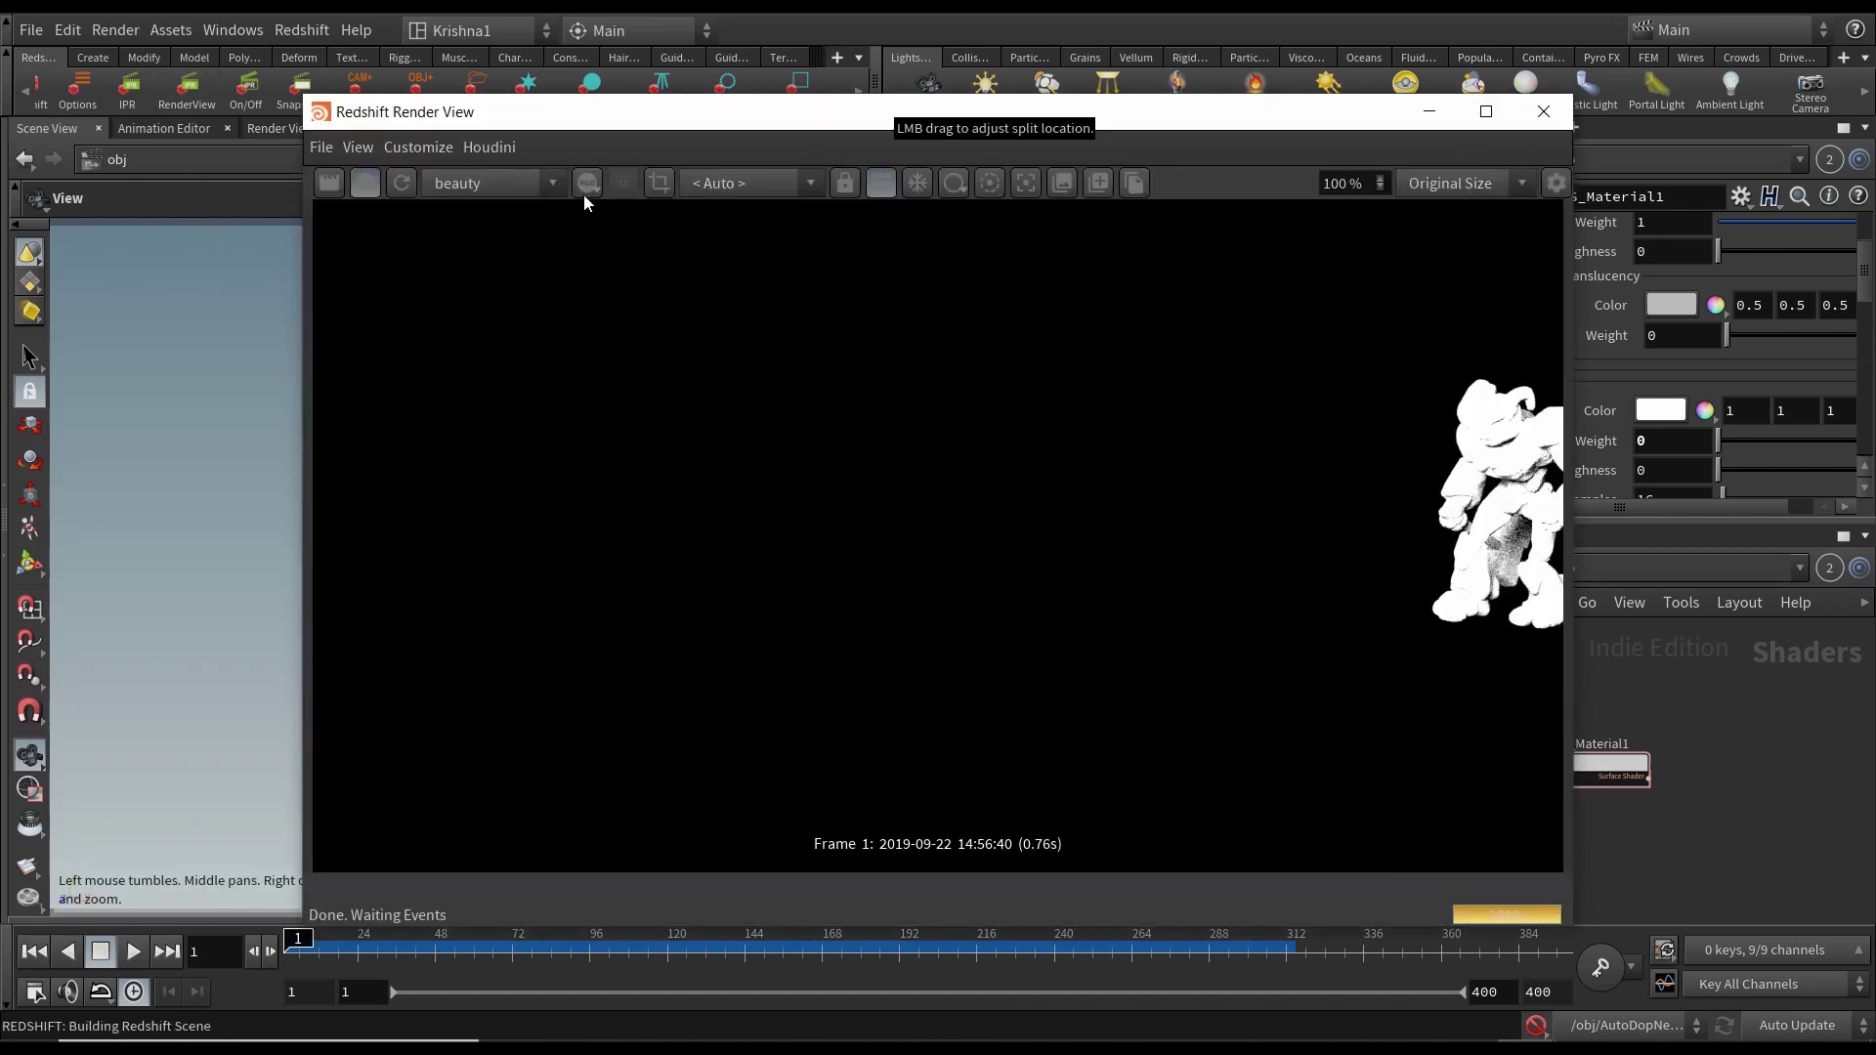
click(1544, 112)
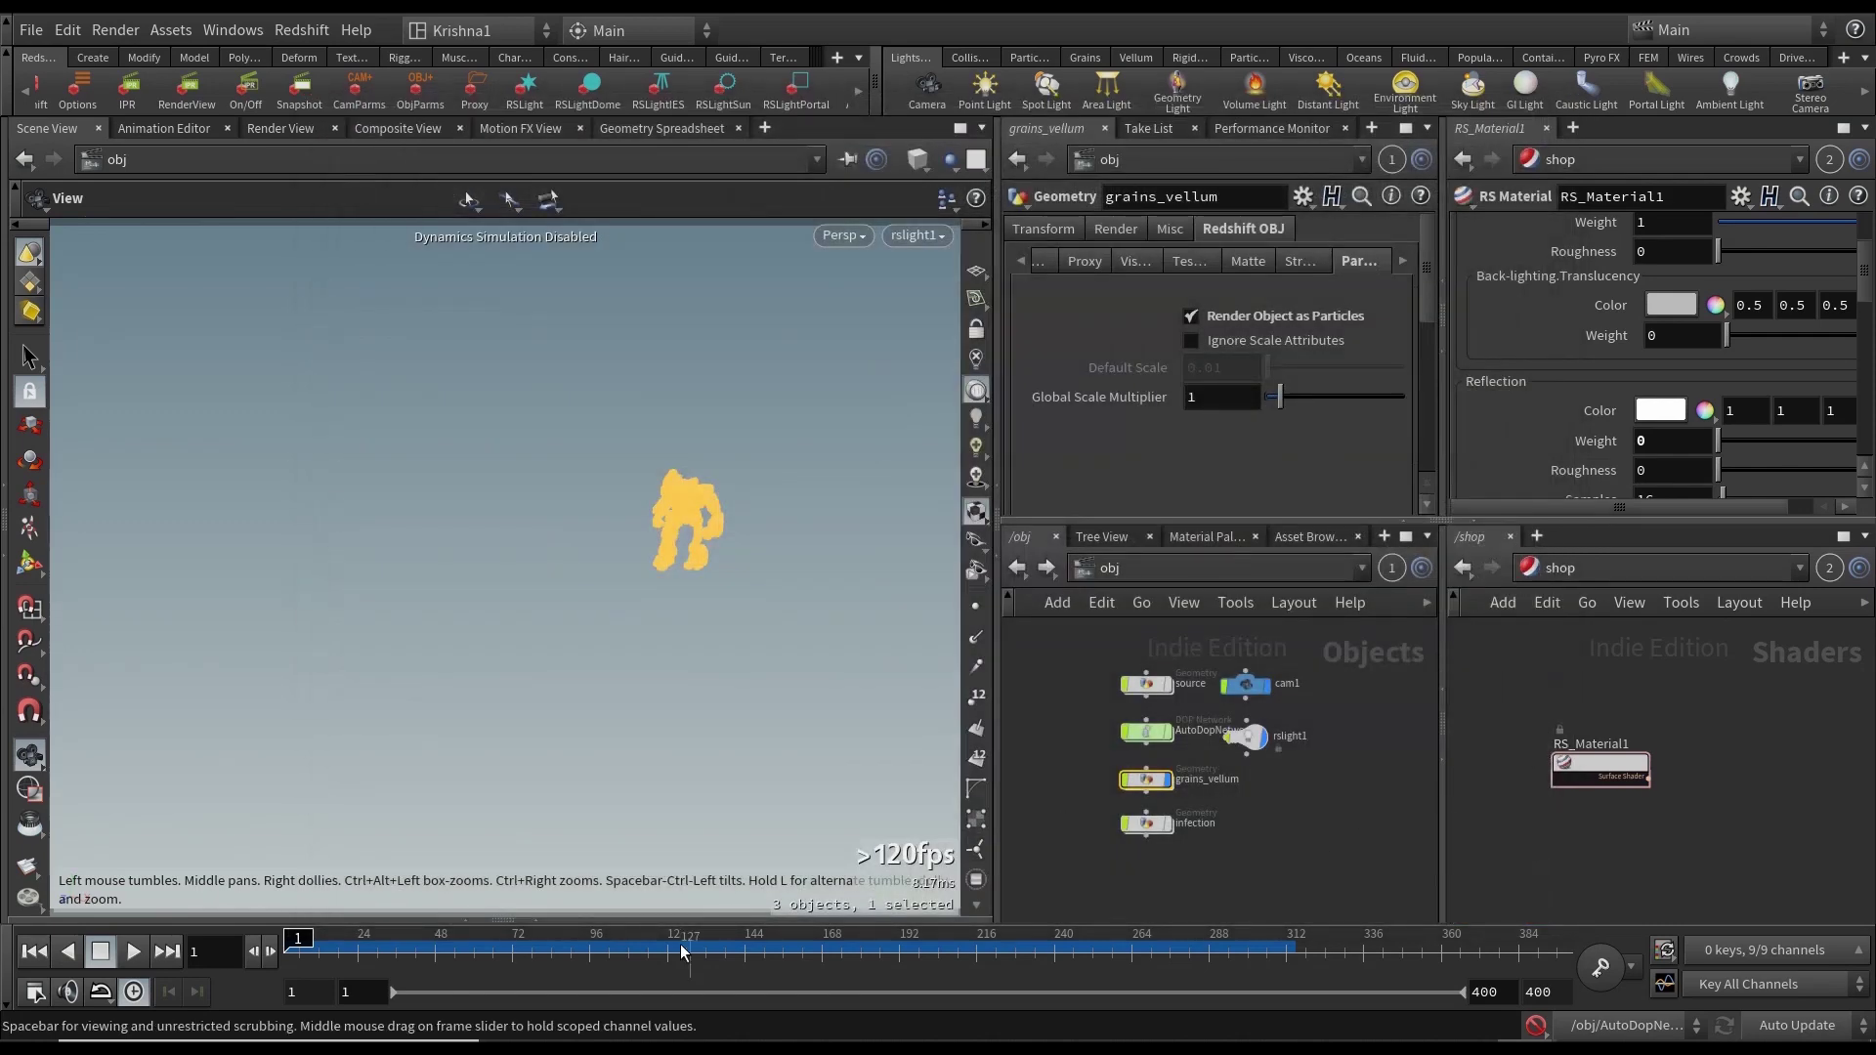
Render frame 256 of the collapse in Redshift and move the RenderView to the top-left, shrunk.
drag(633, 952, 1105, 970)
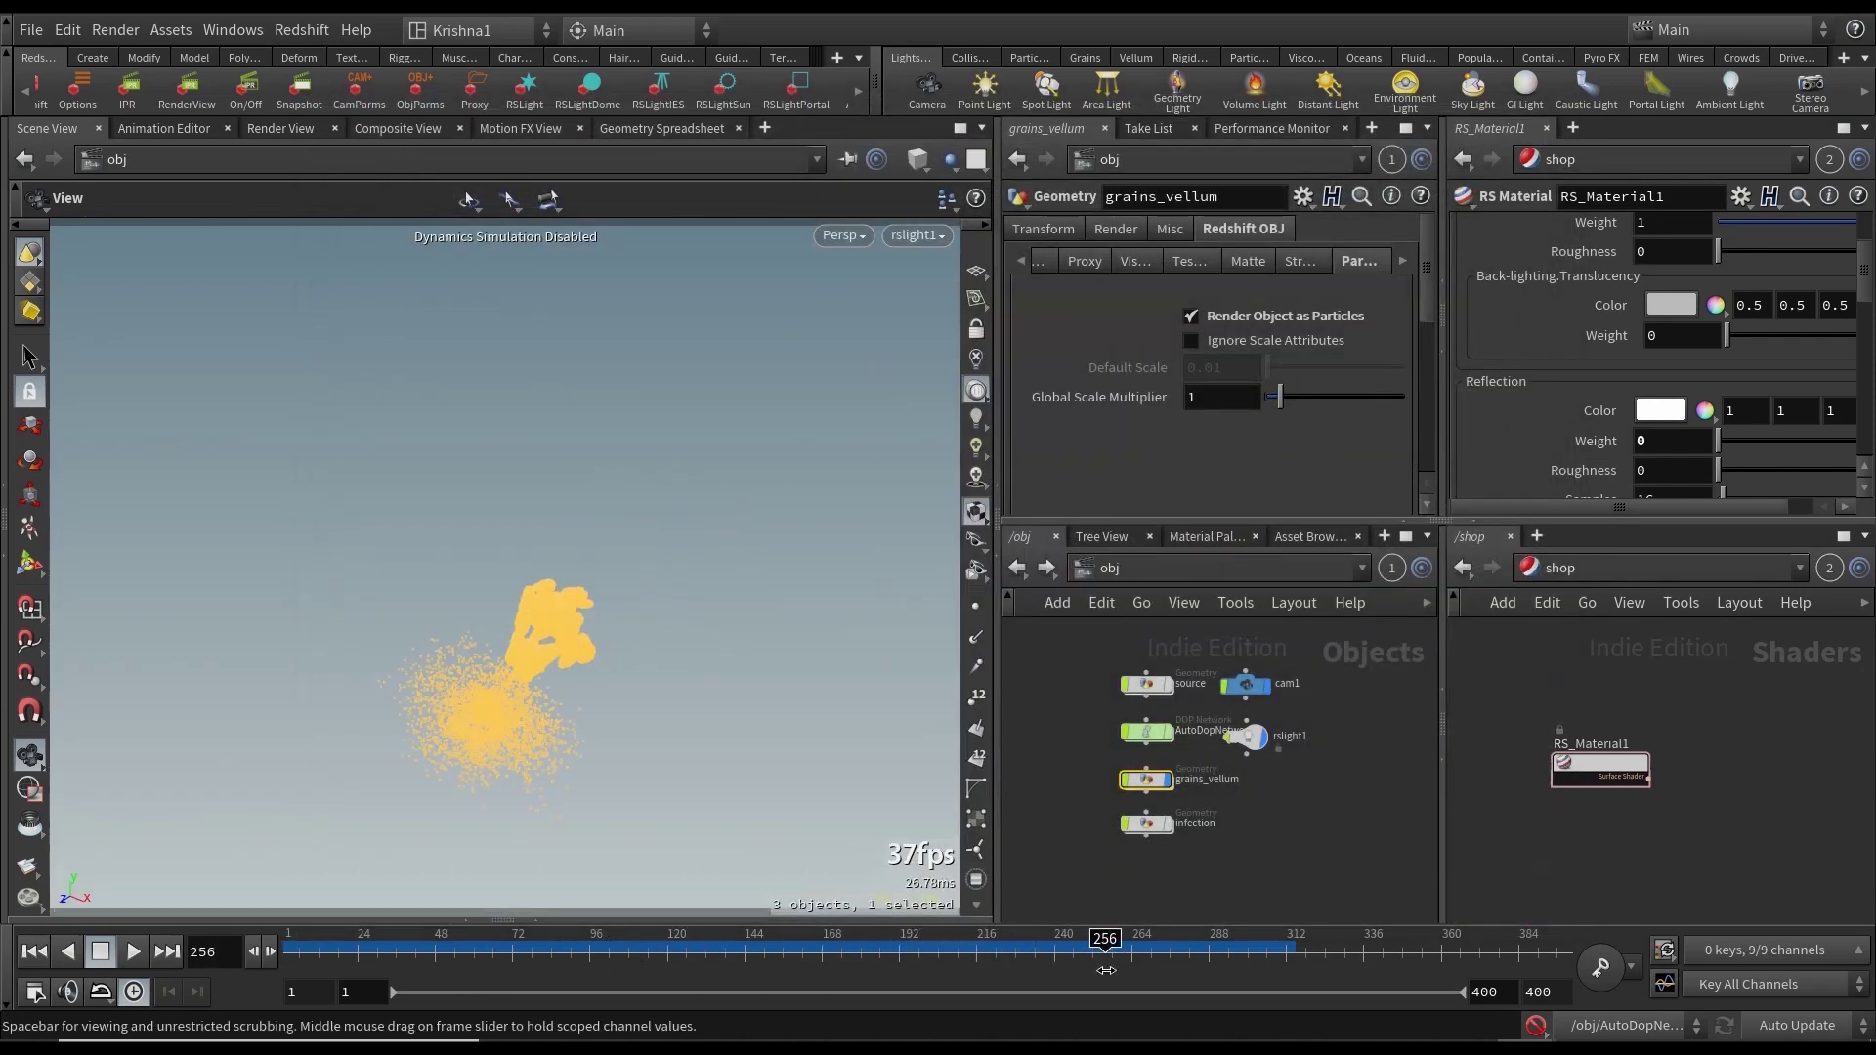
click(187, 88)
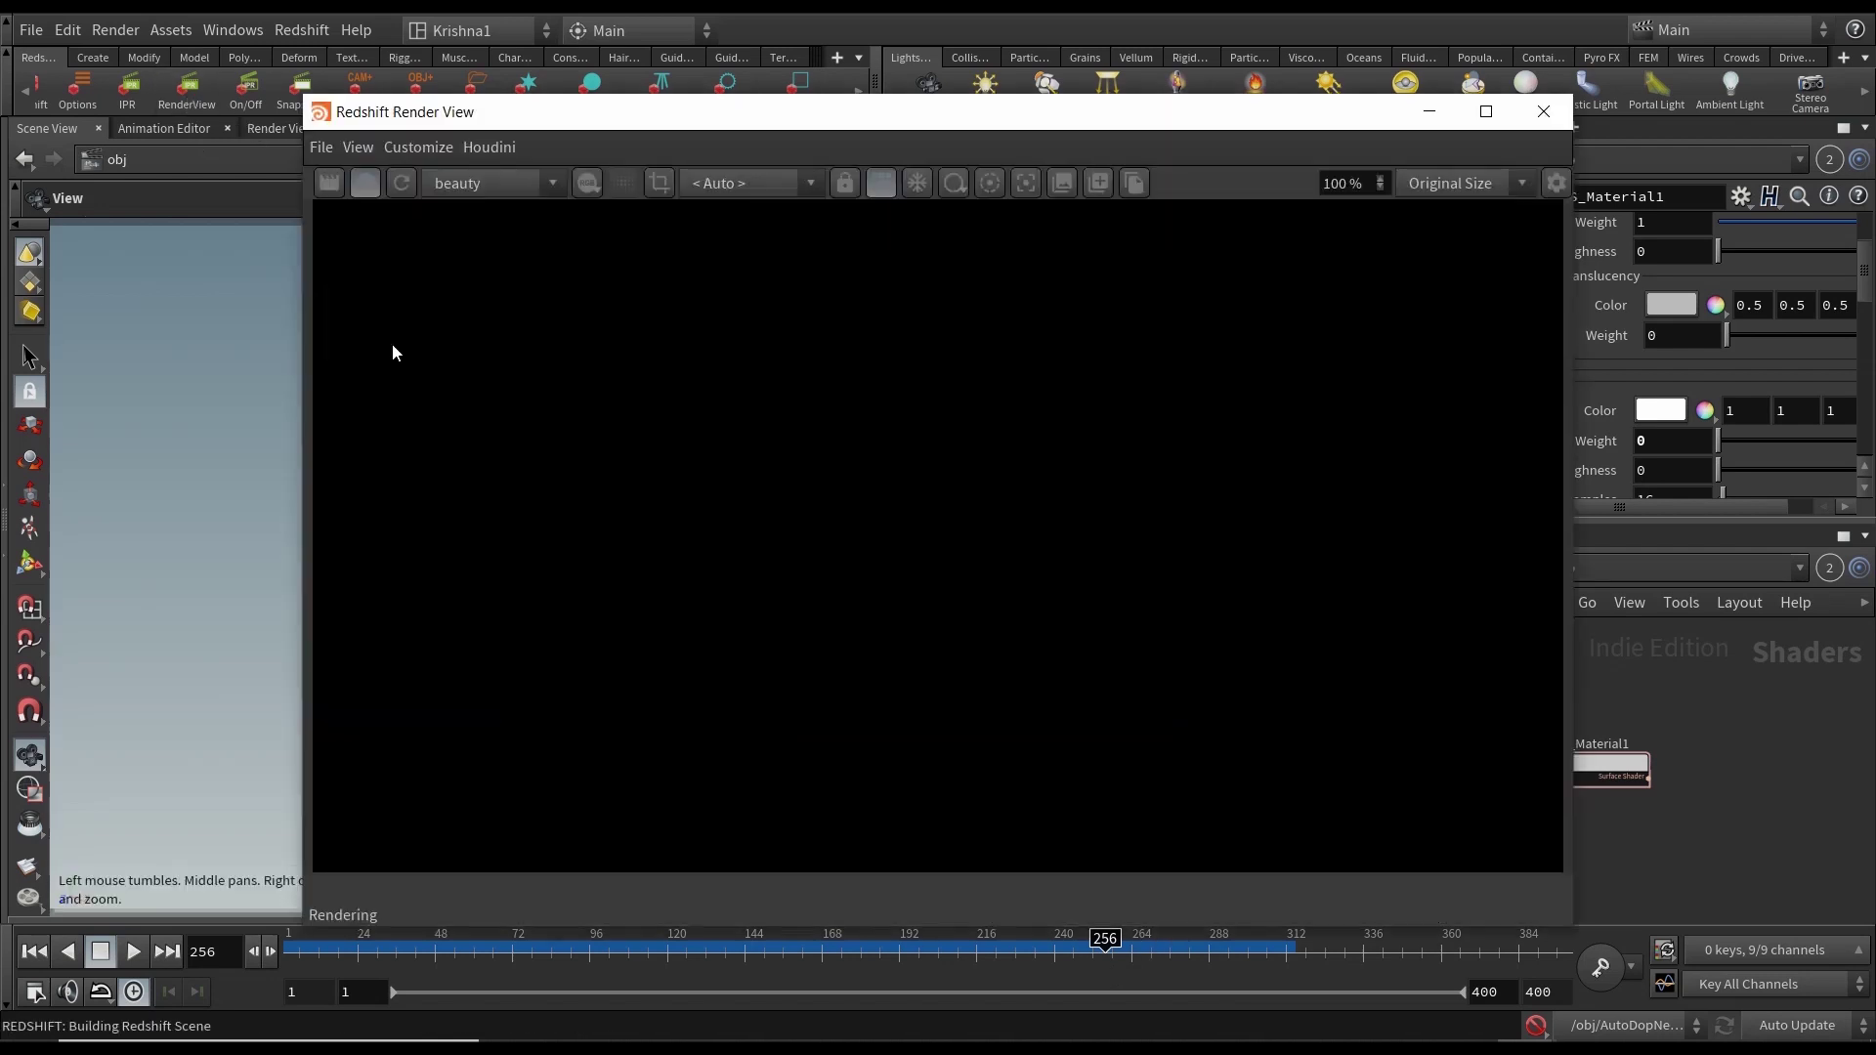
drag(1061, 122, 764, 53)
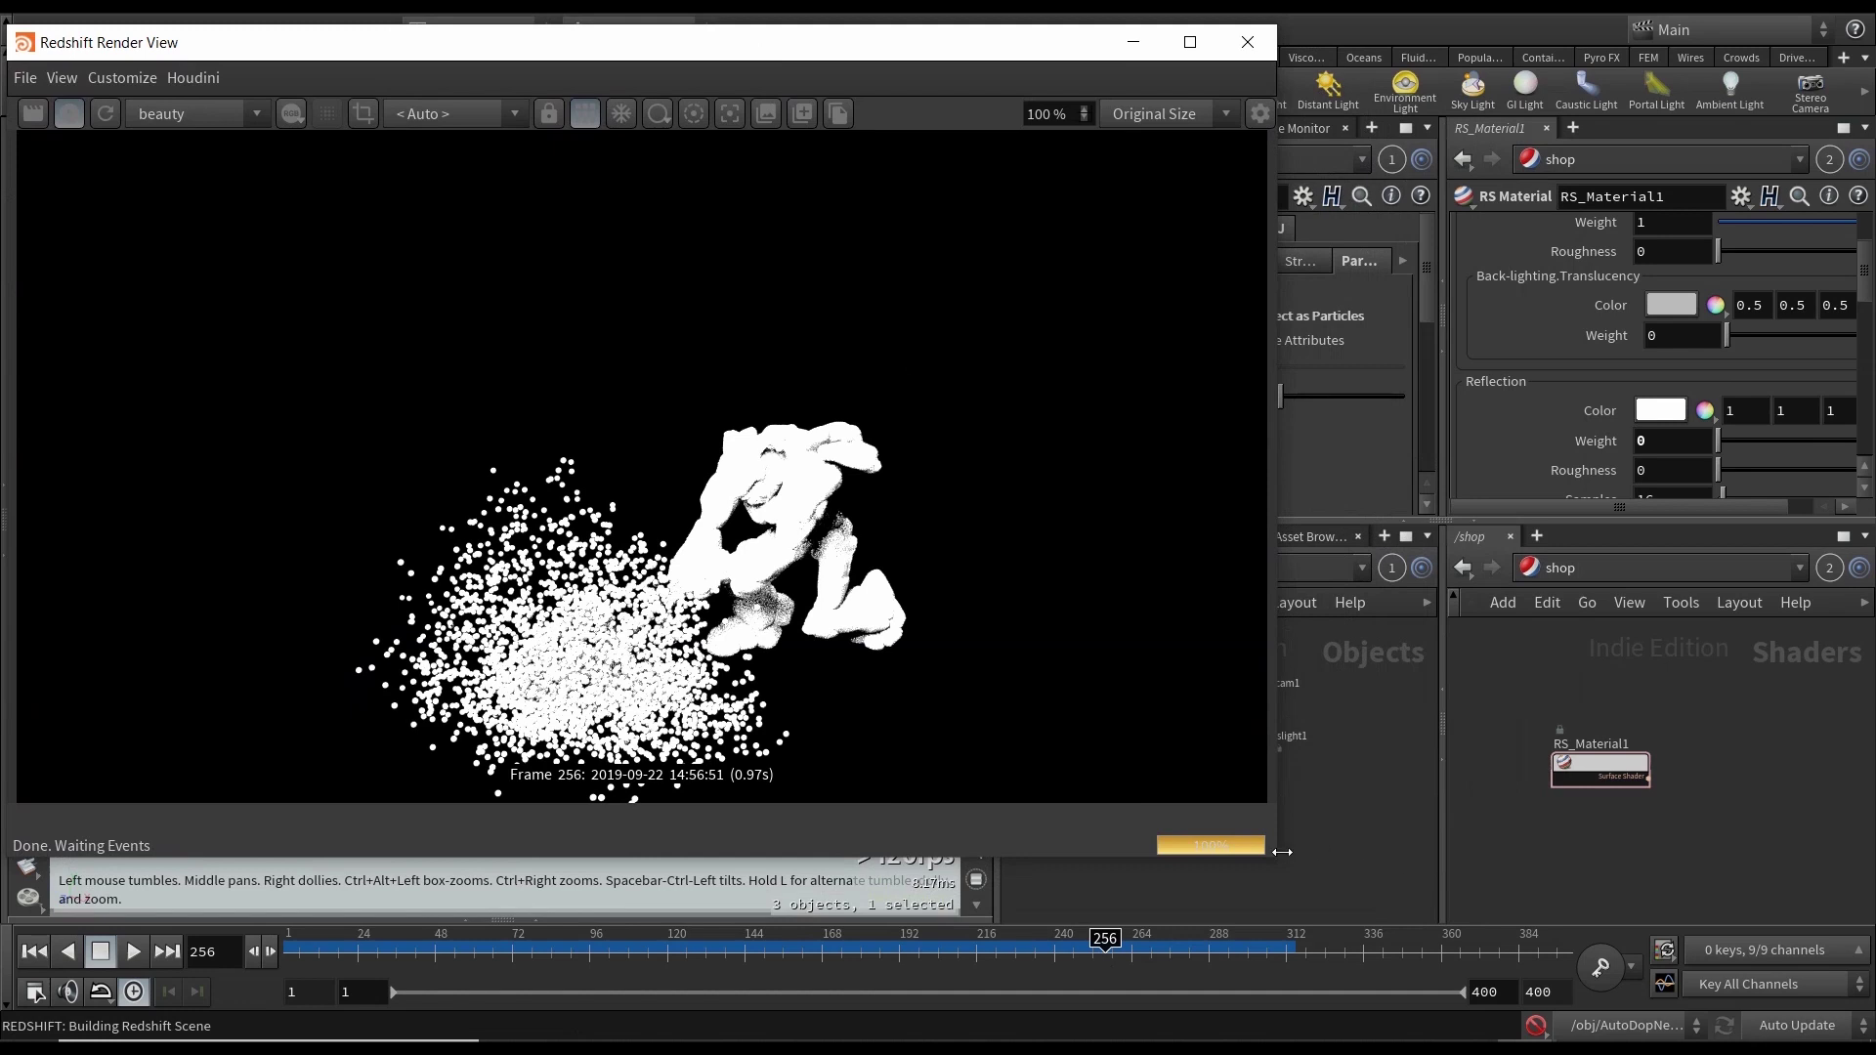
drag(1275, 860, 1053, 768)
Lower rslight1's Intensity Multiplier to 7.4 on its Light tab.
click(1245, 736)
click(1113, 229)
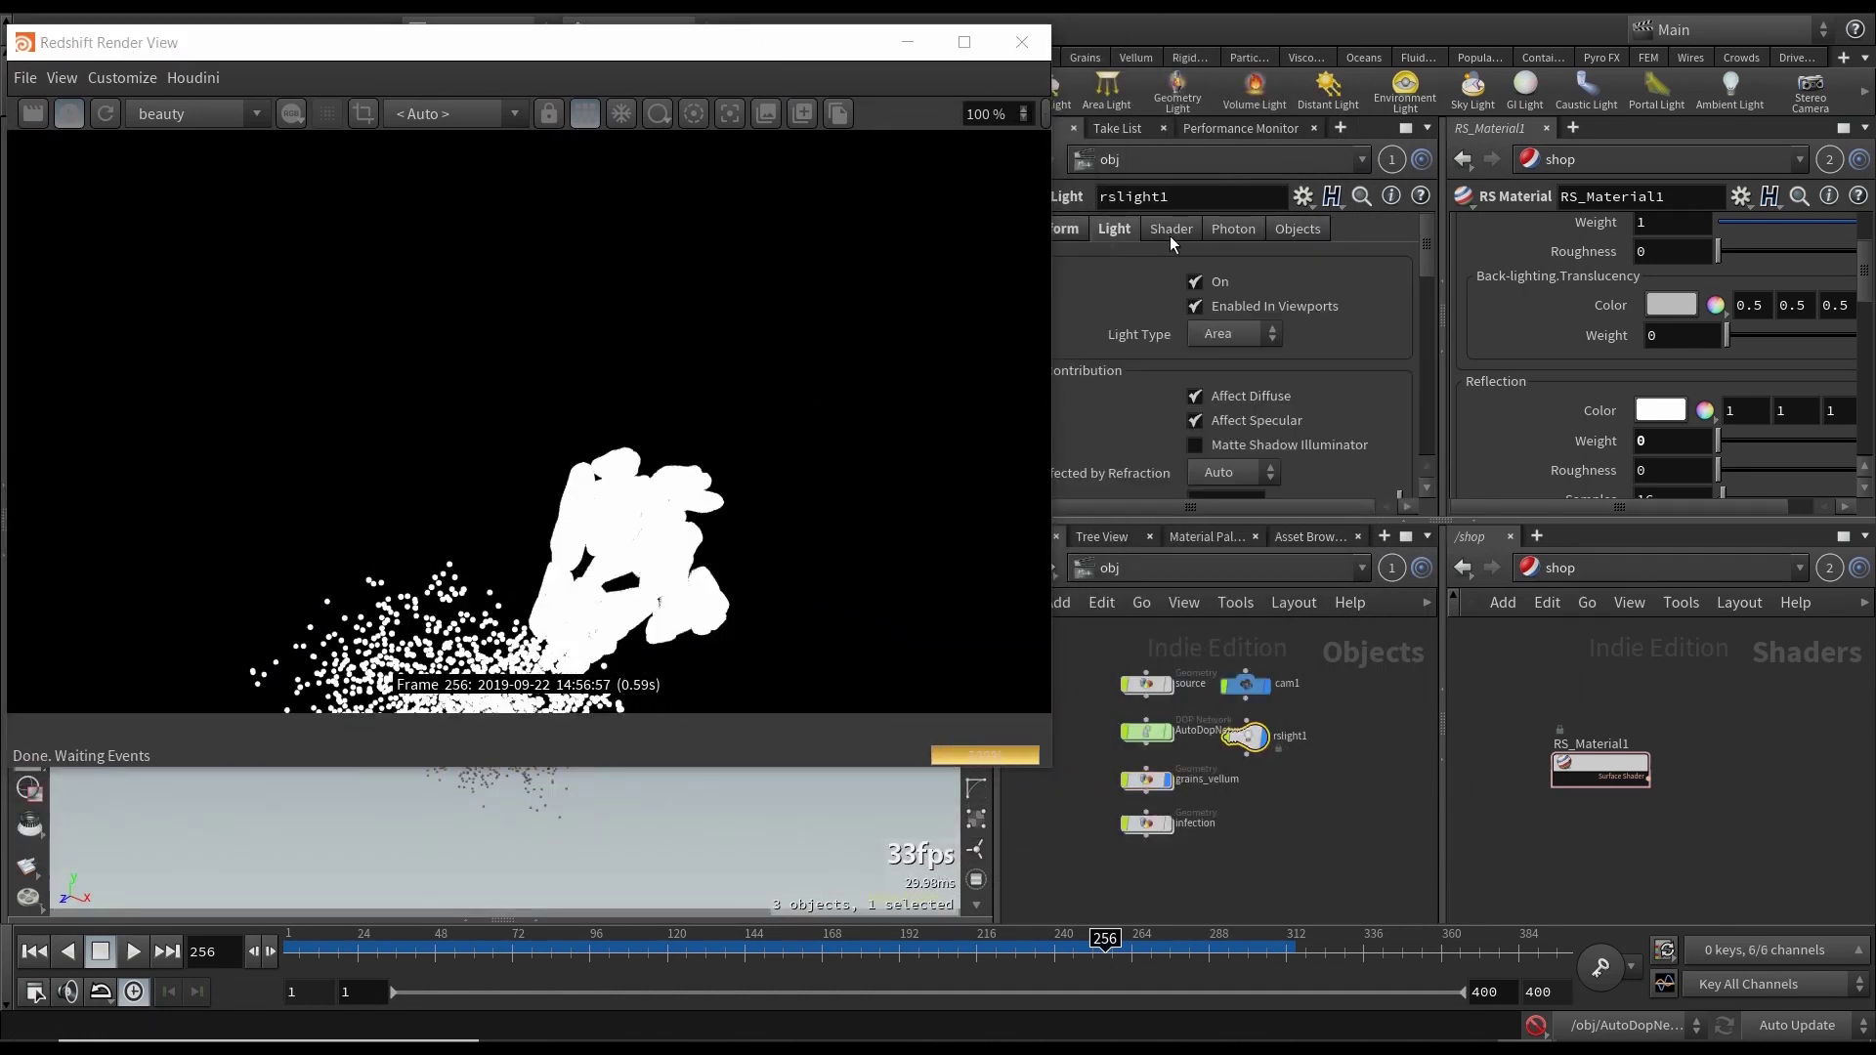
scroll(1215, 403, down, 2)
scroll(1189, 447, down, 1)
middle_drag(1236, 365, 753, 325)
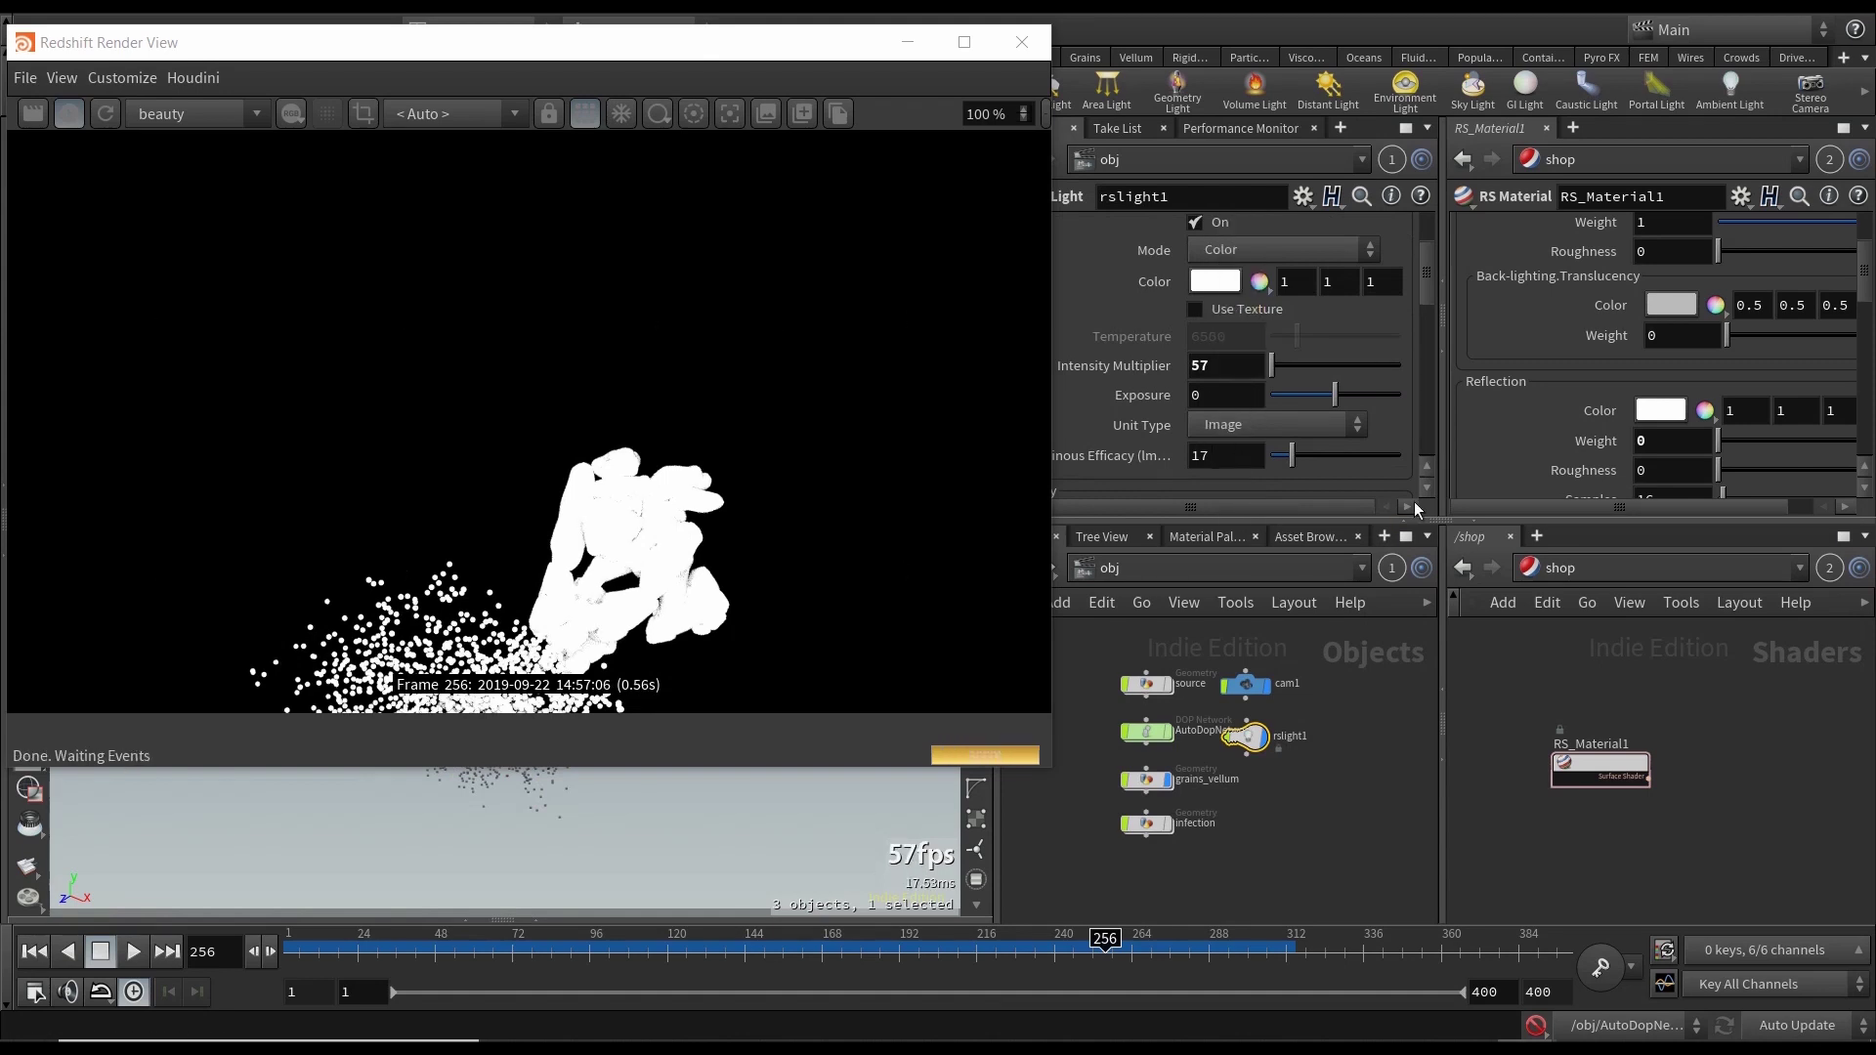
middle_drag(1221, 364, 1139, 285)
middle_drag(1218, 359, 1275, 360)
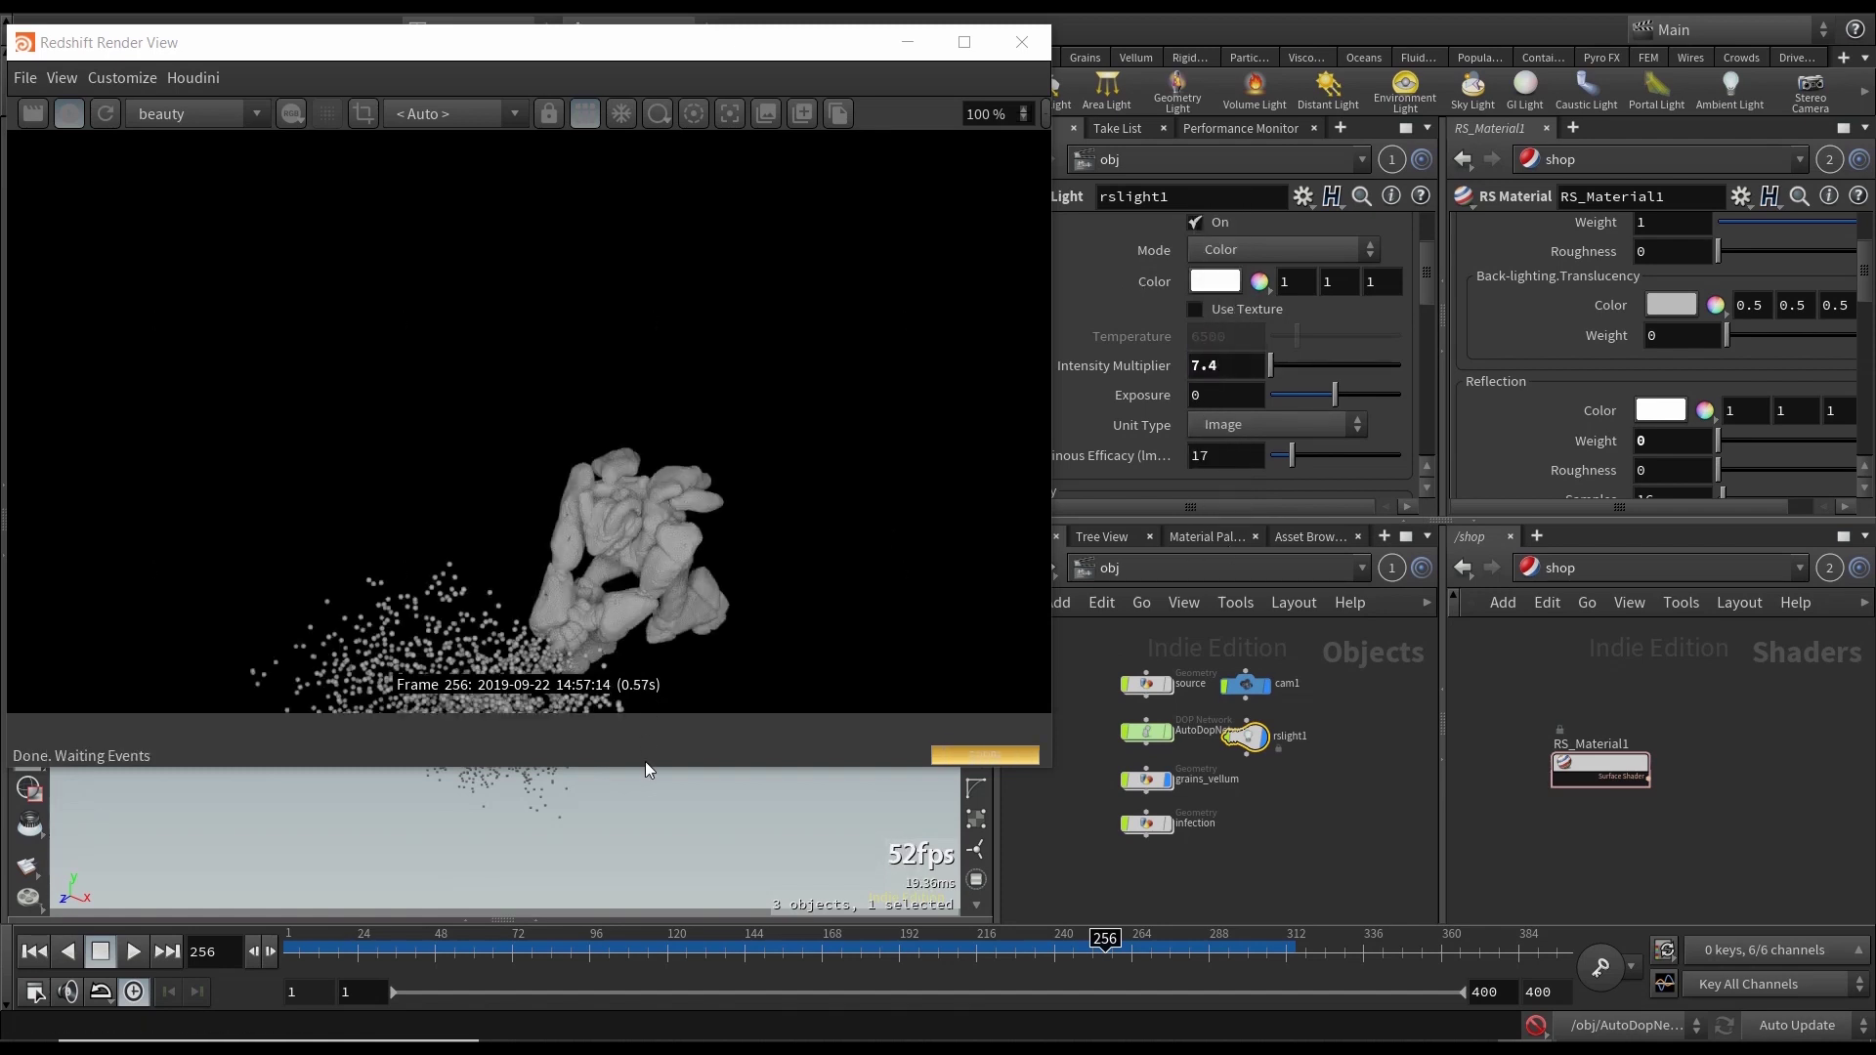
scroll(607, 536, down, 1)
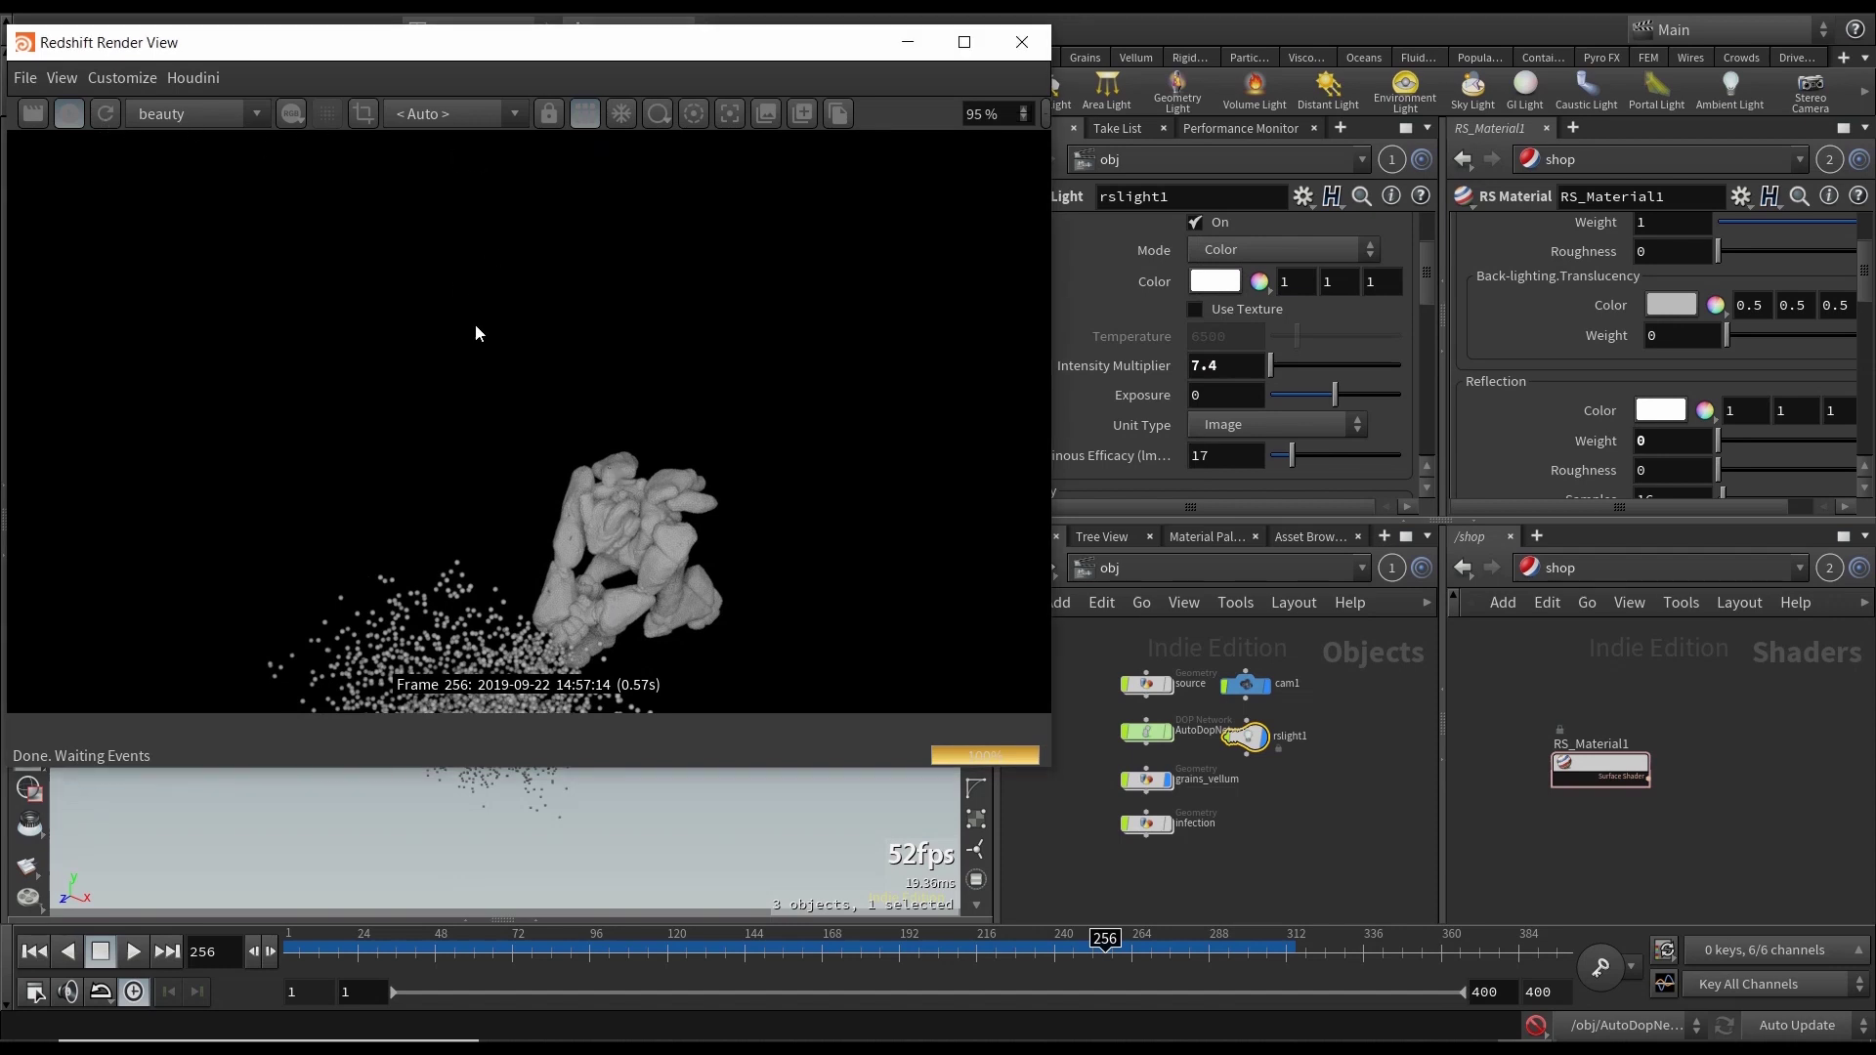
scroll(475, 326, down, 2)
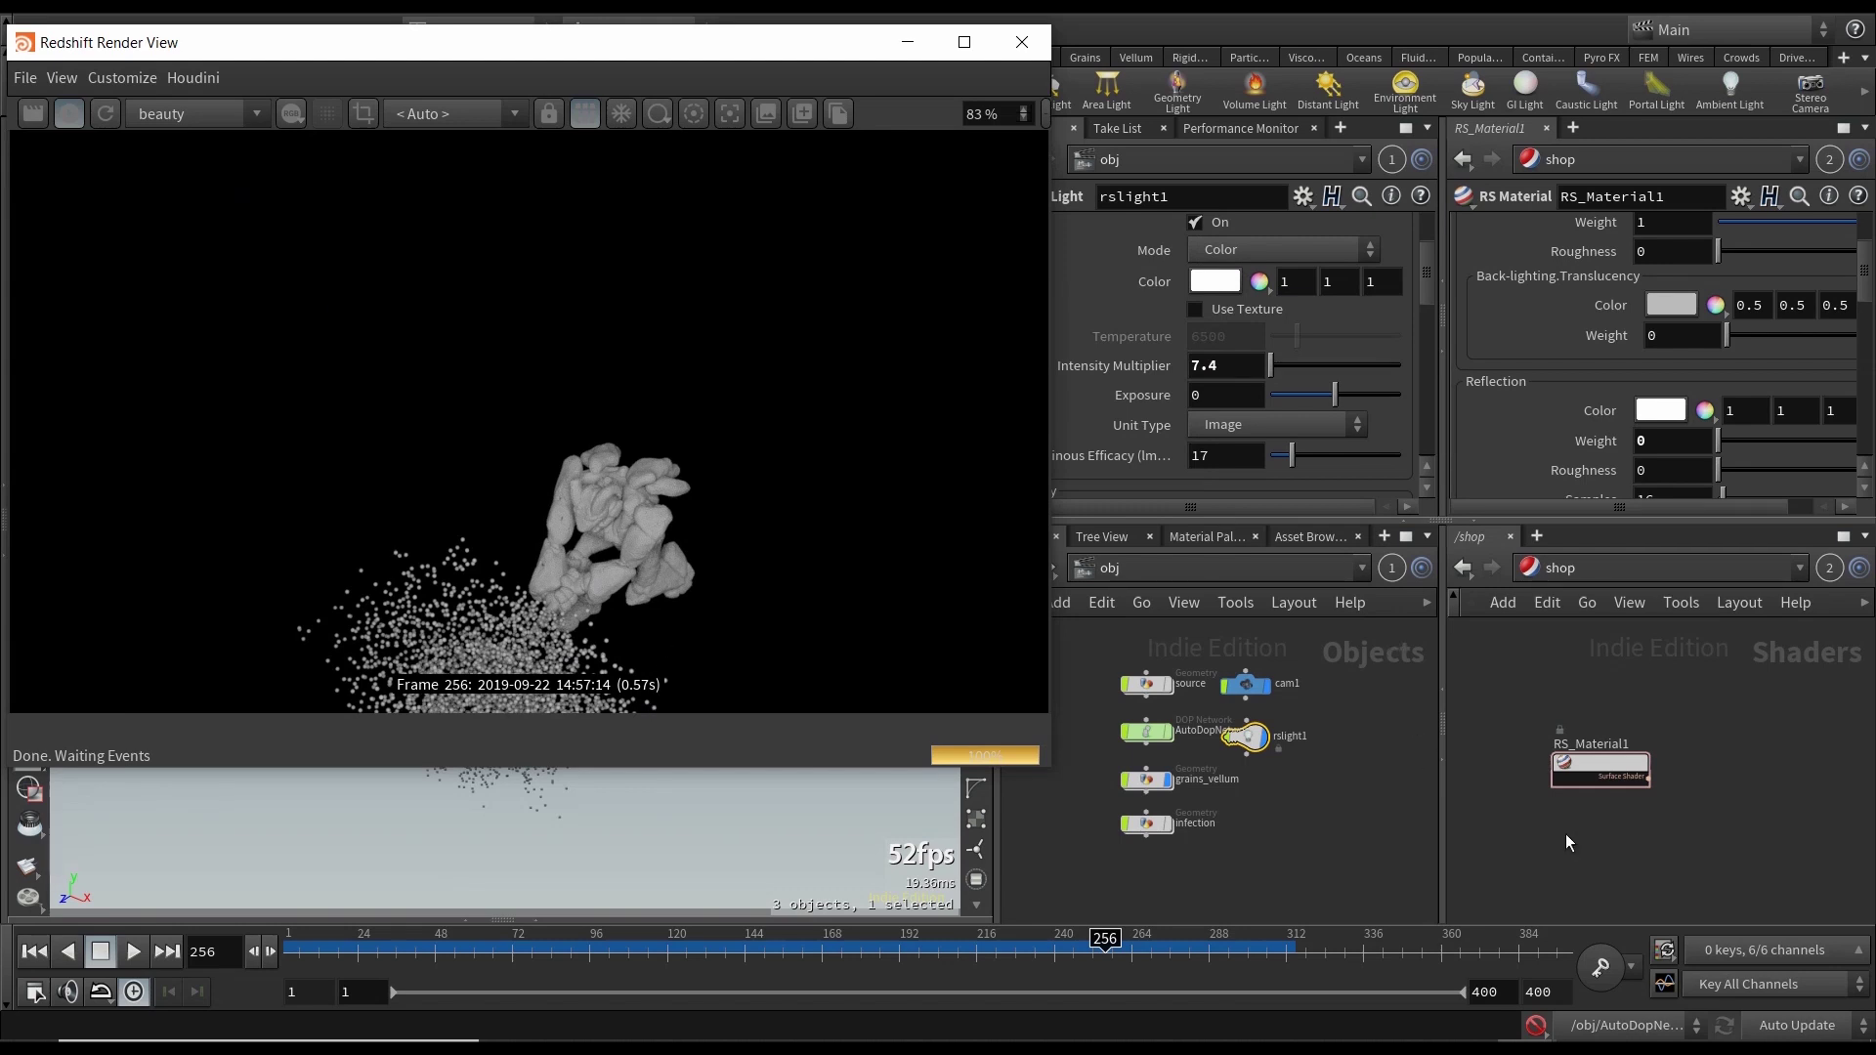
Assign RS_Material1 as grains_vellum's render material and re-render the frame.
drag(1647, 856, 1554, 735)
click(1152, 781)
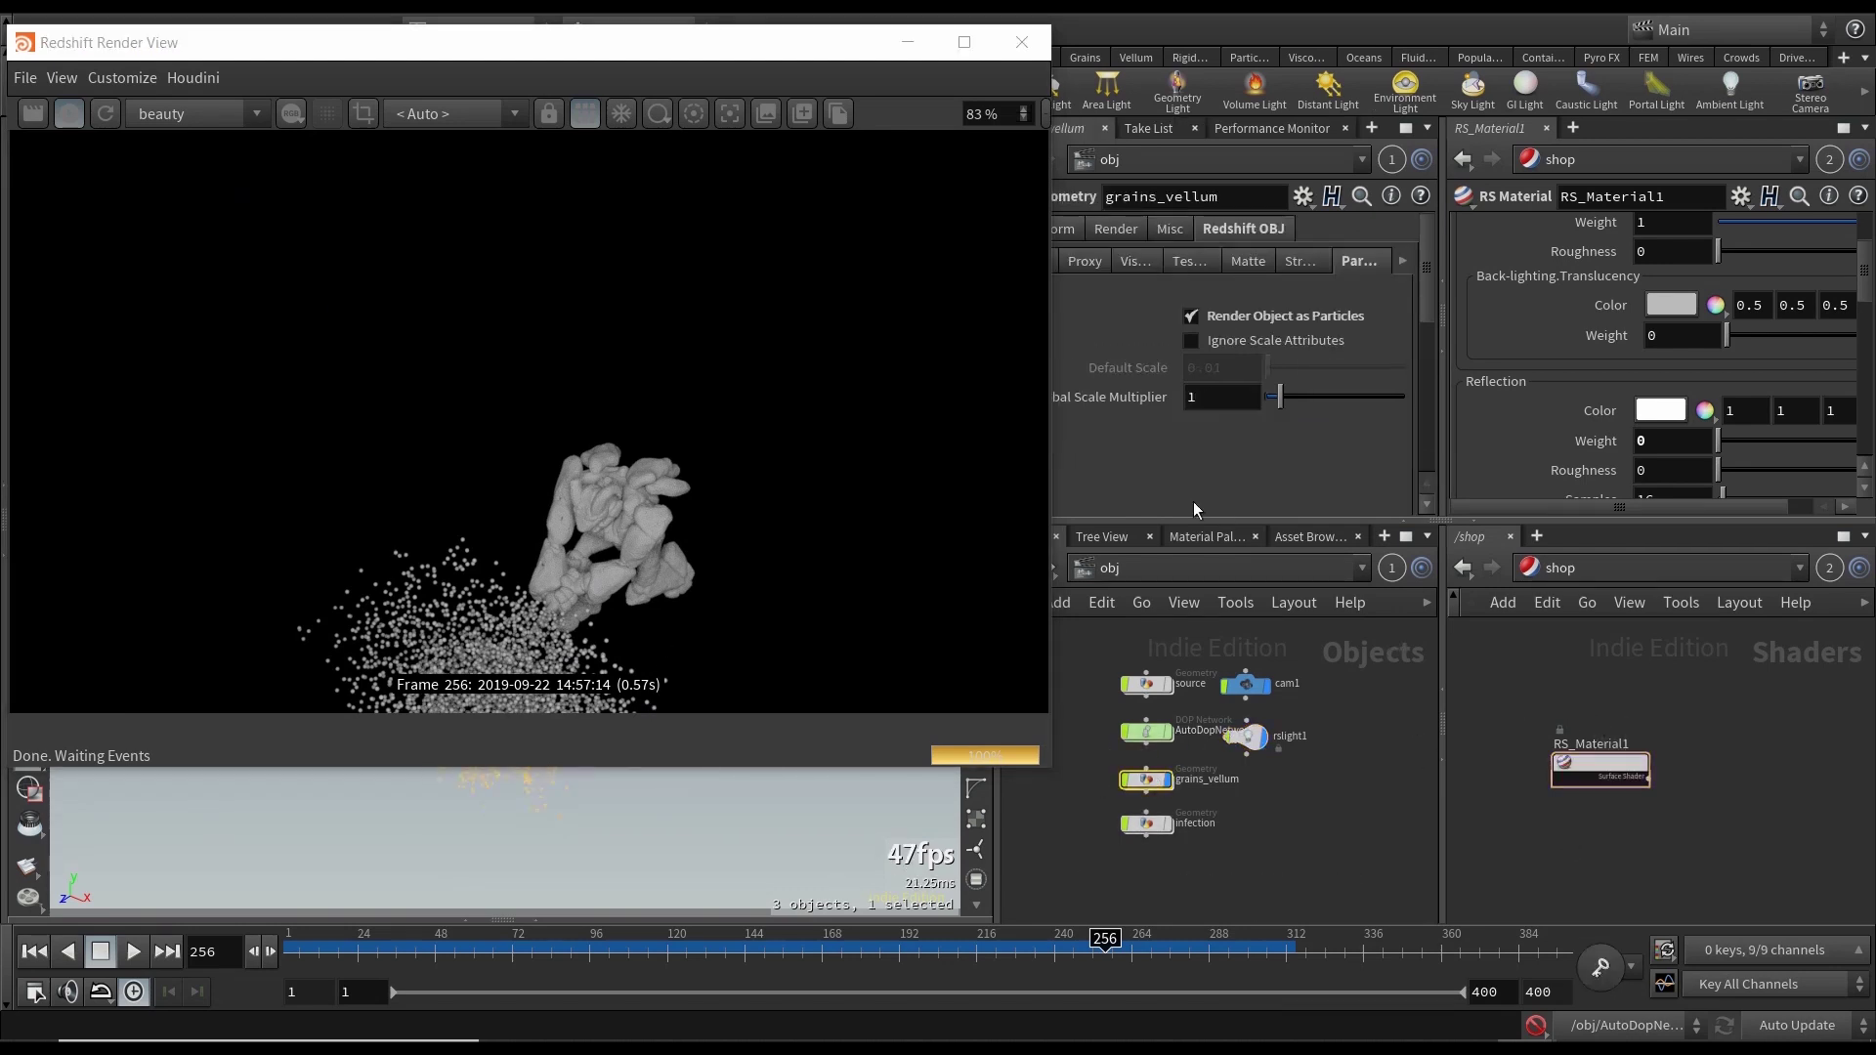
click(1106, 233)
drag(1600, 767, 1270, 264)
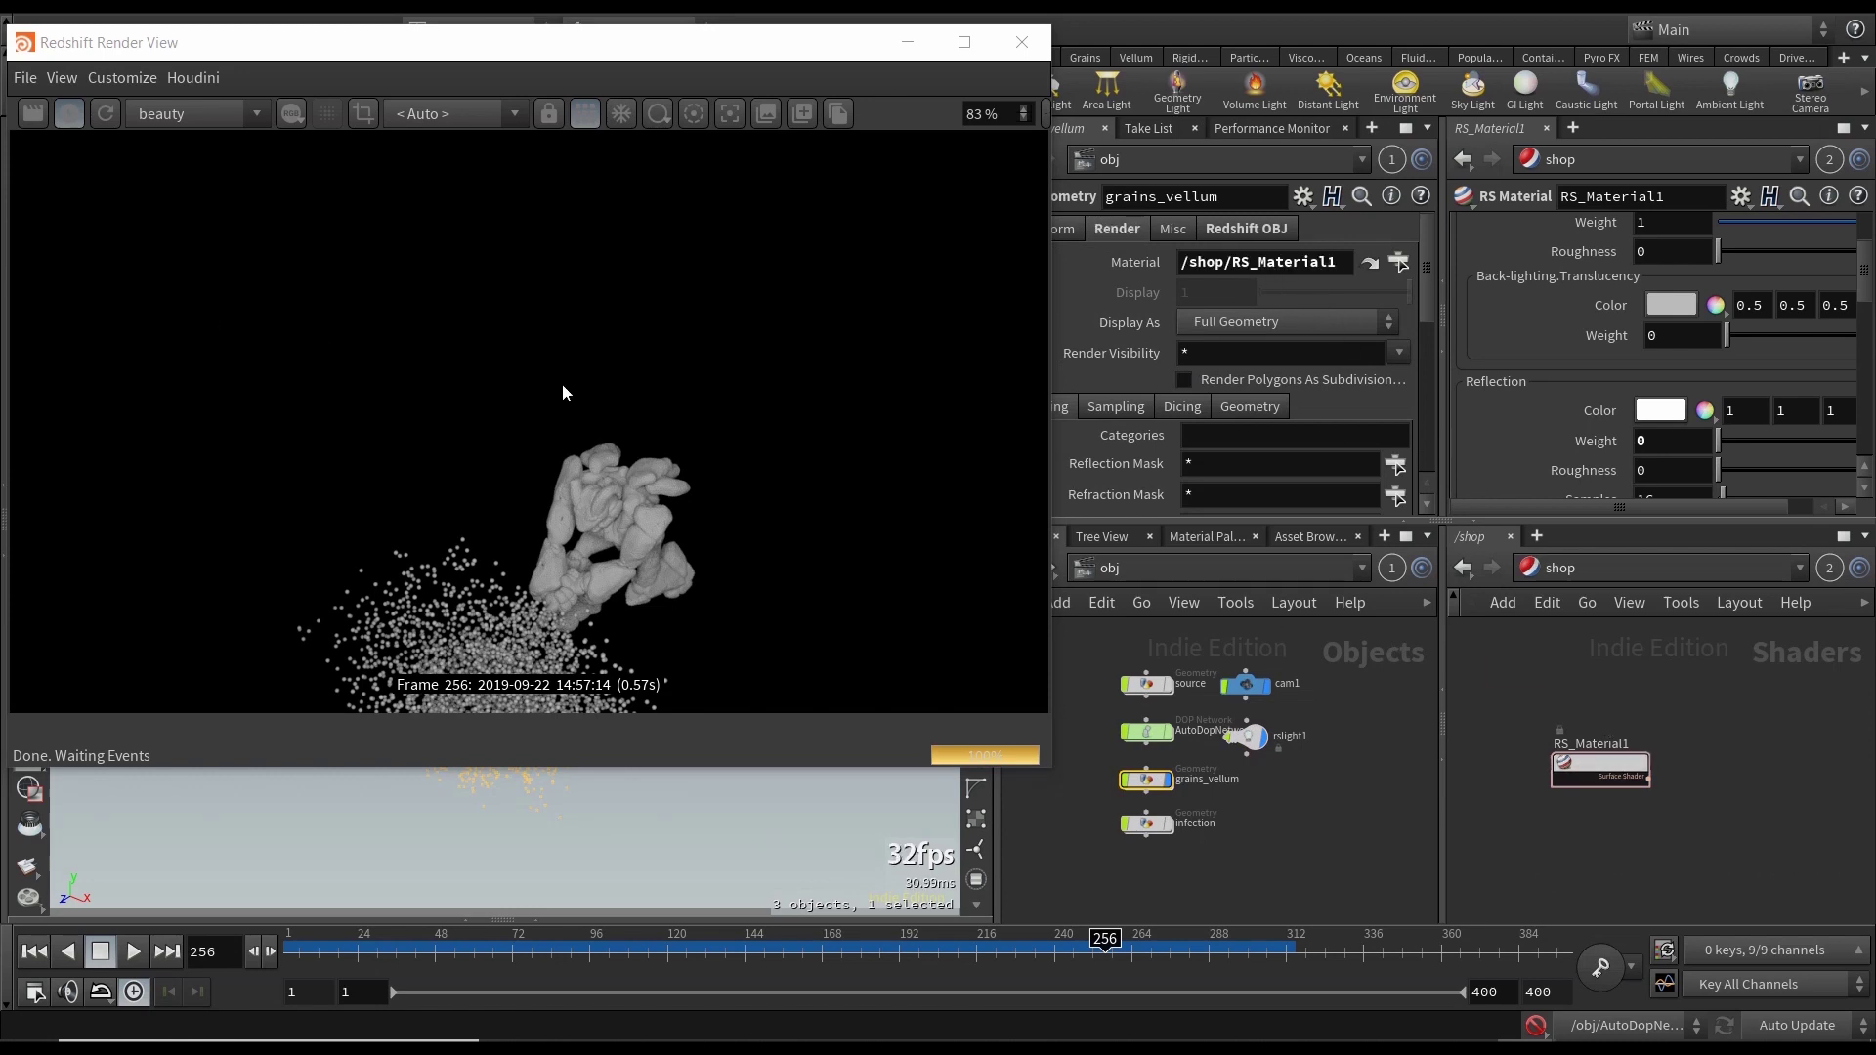
click(106, 114)
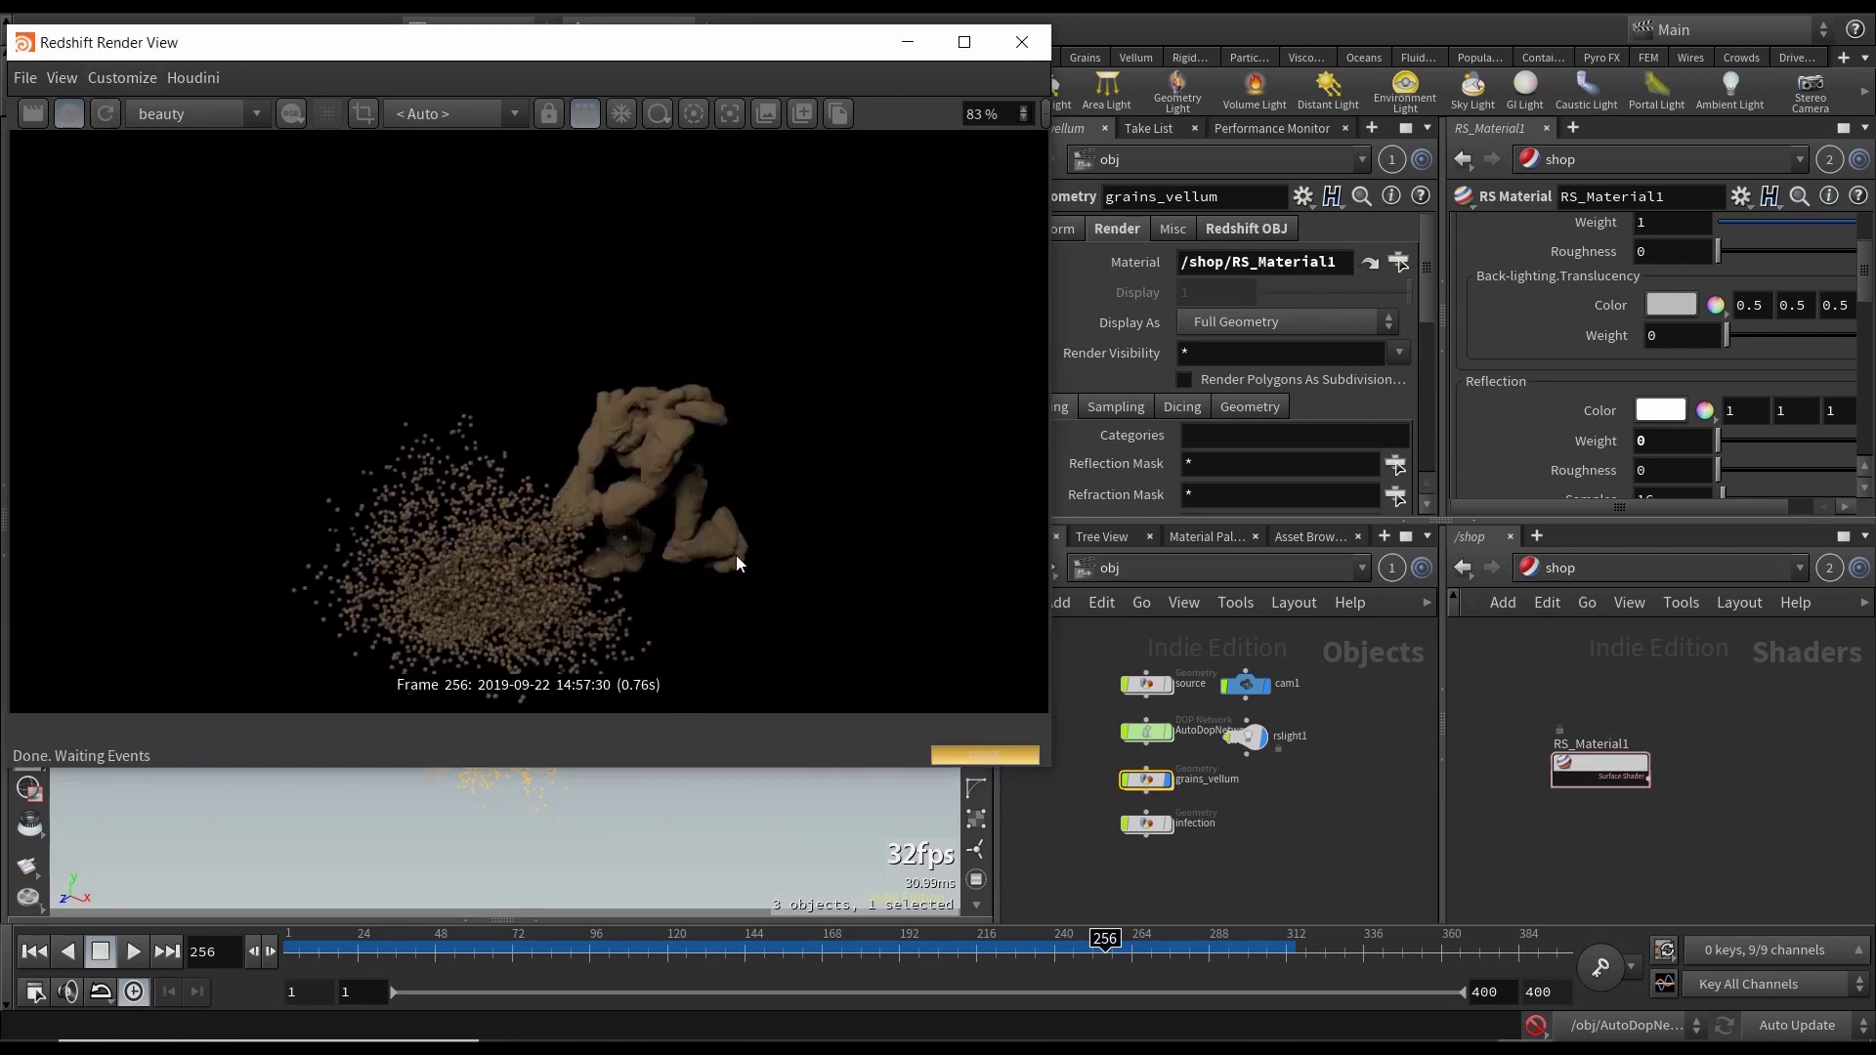
Set rslight1's Intensity Multiplier to 20, close the RenderView, and return to frame 1.
click(1247, 737)
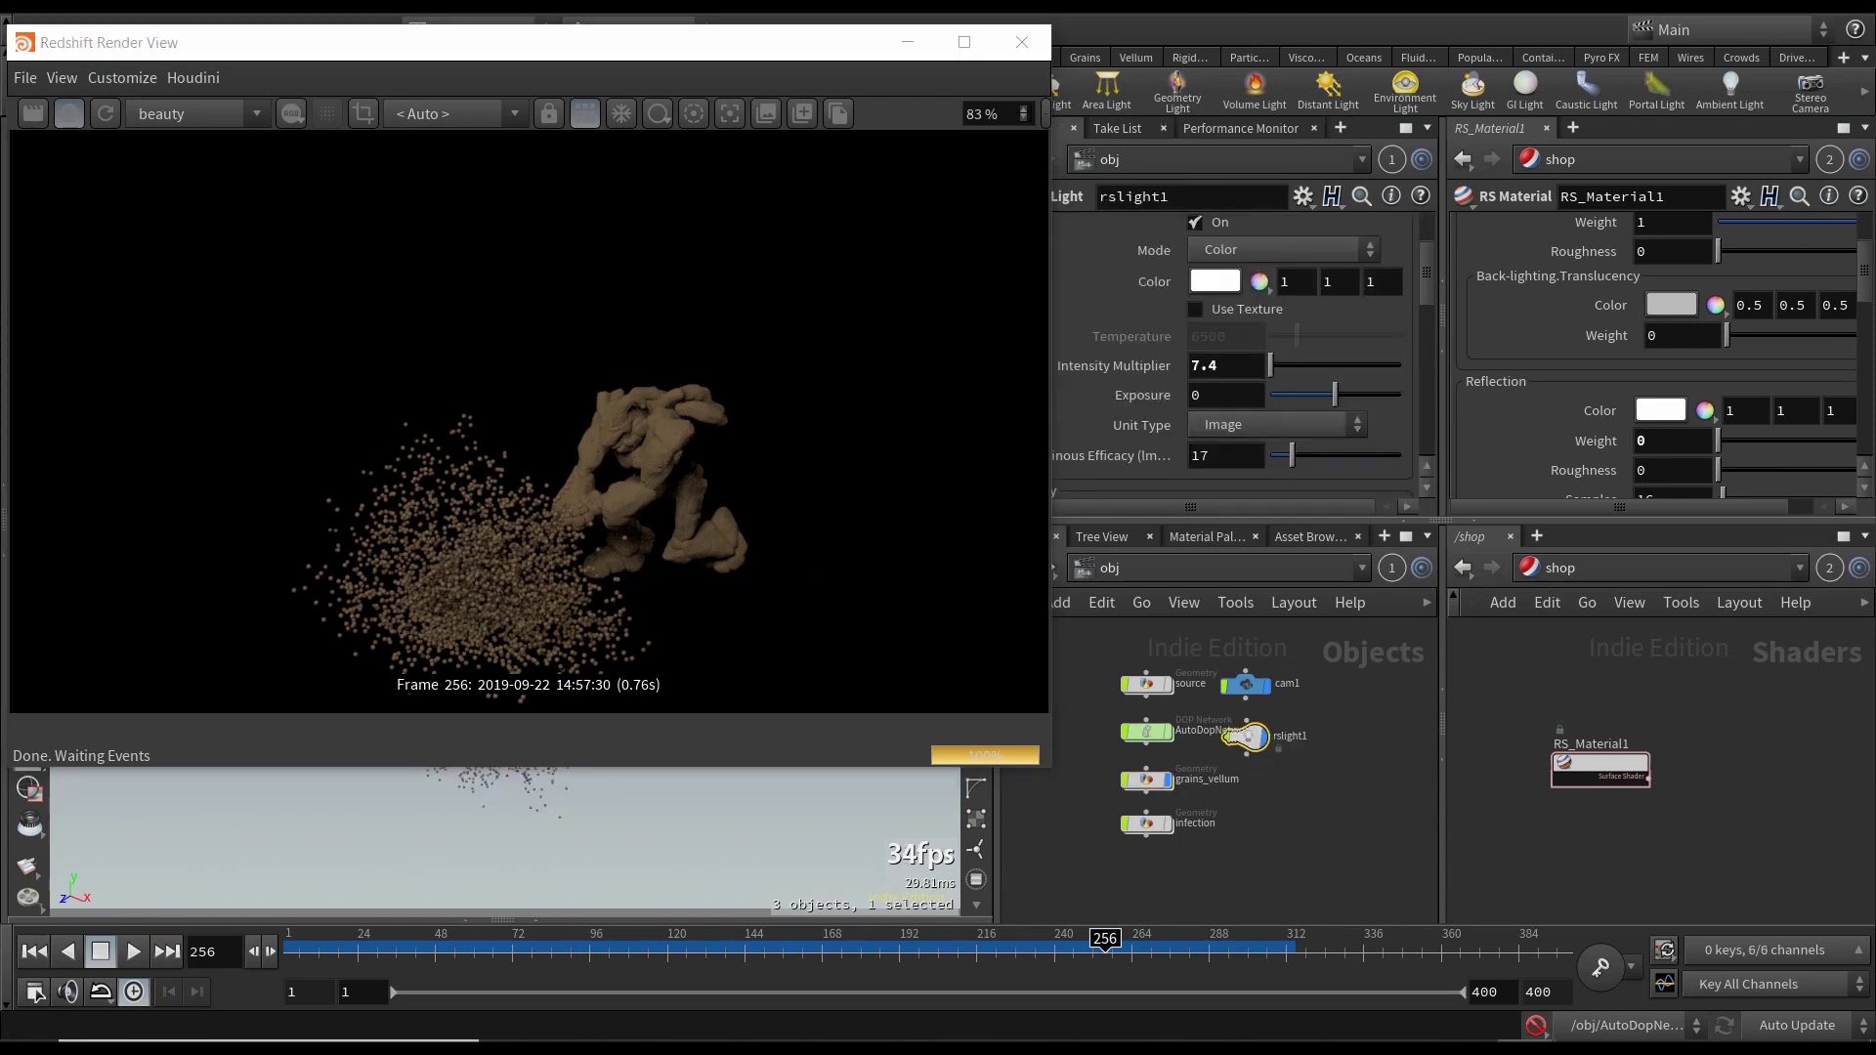
double_click(1210, 366)
text(20)
key(Return)
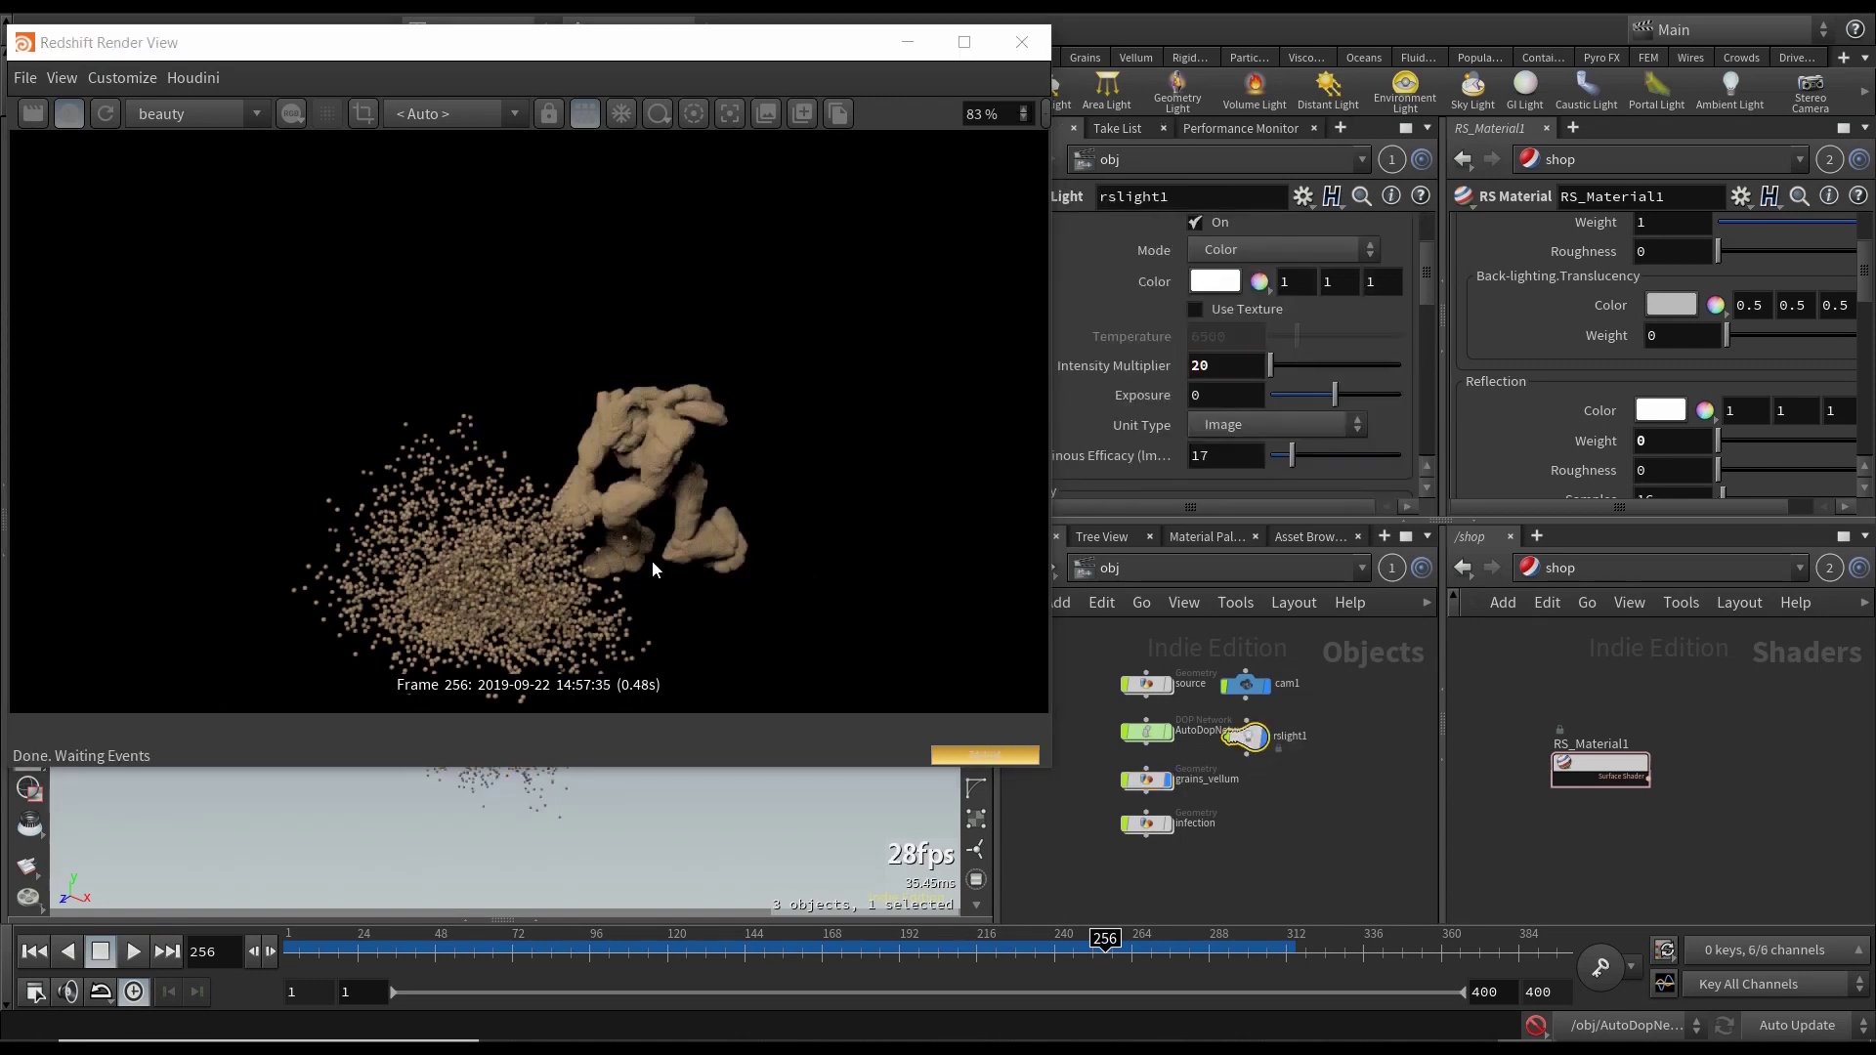
click(1022, 42)
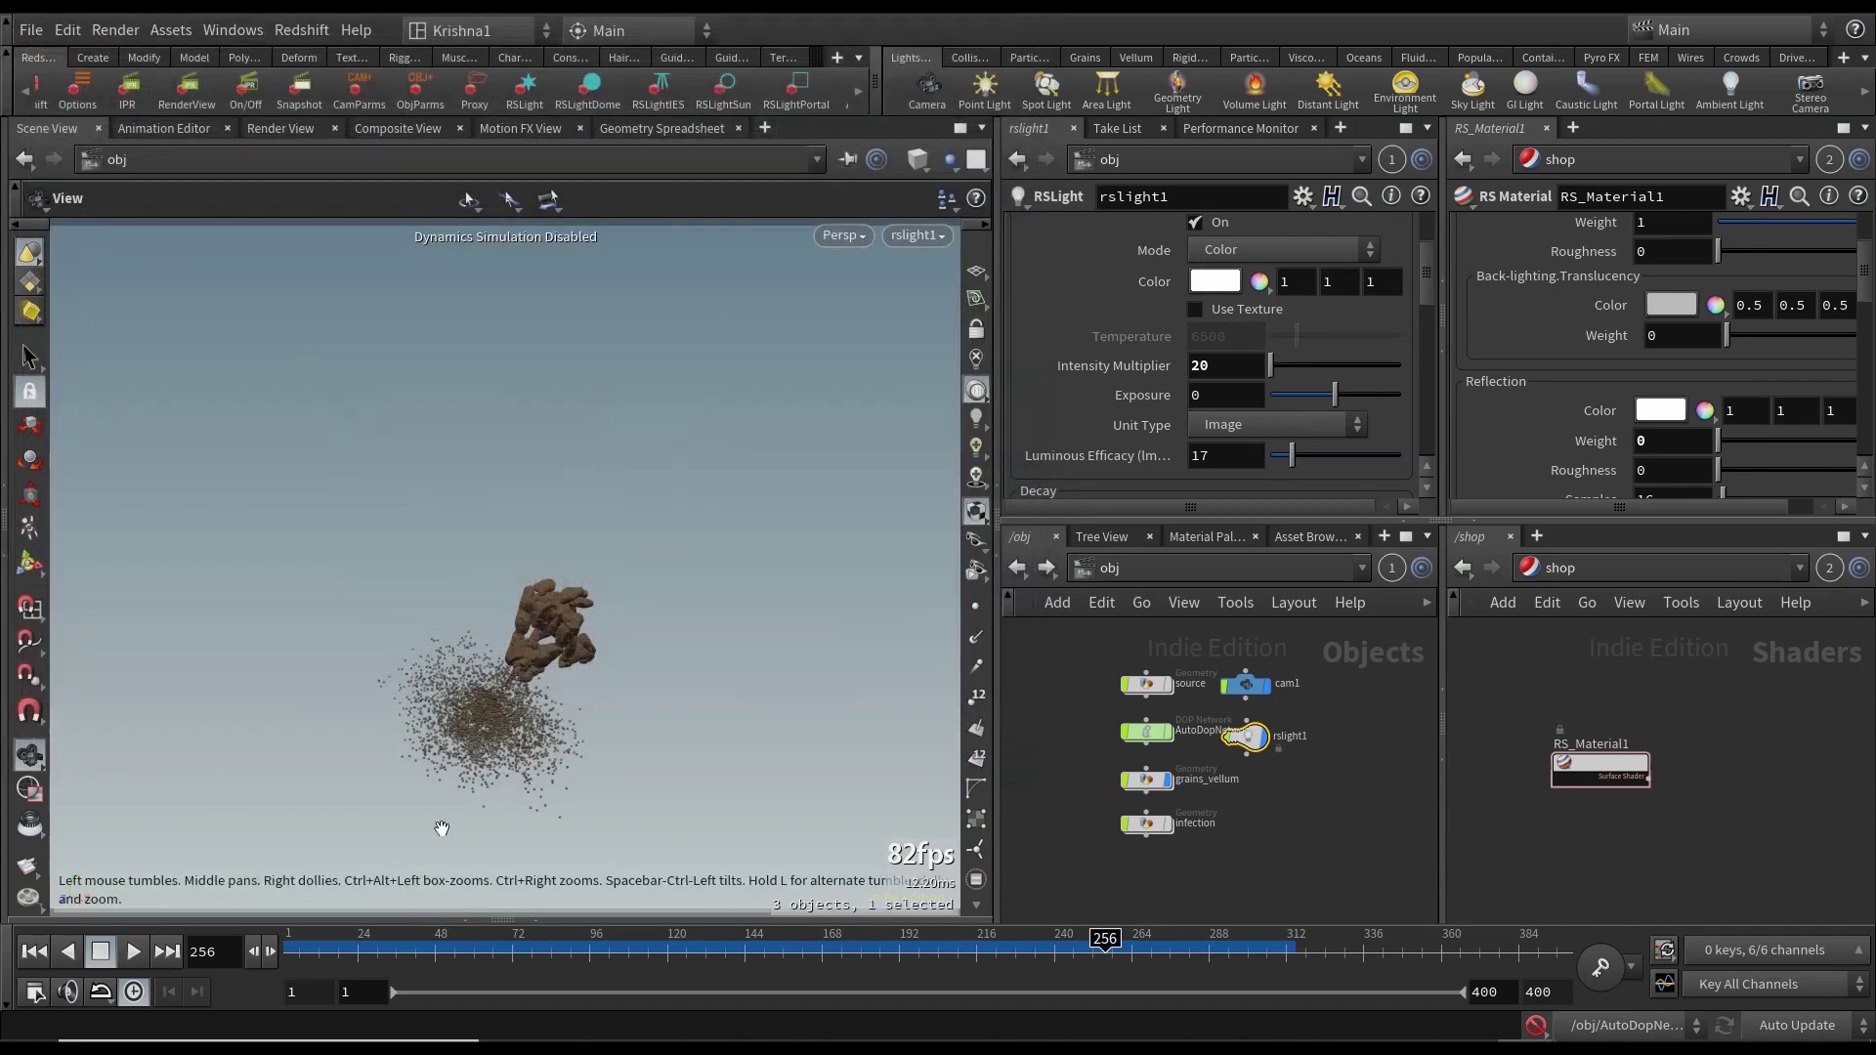
click(39, 951)
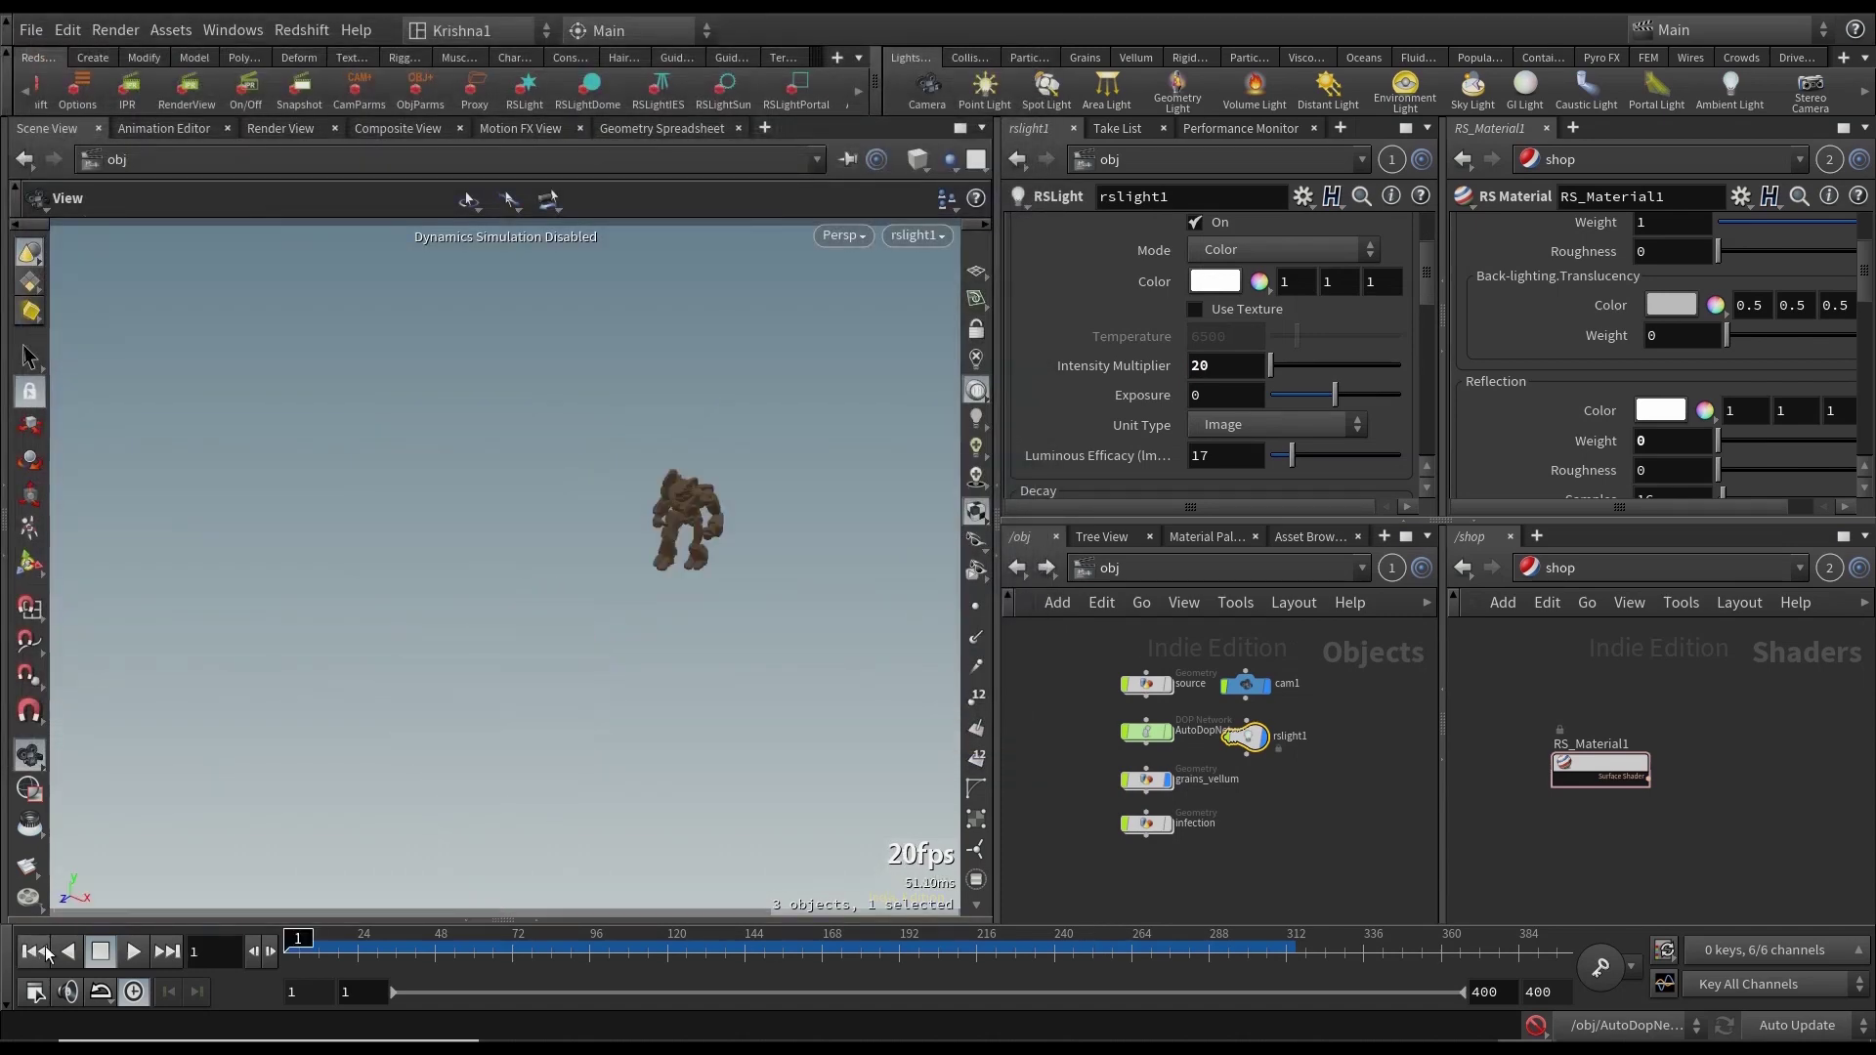
Load the Part3 scene, then play the rendered Crag sequence in MPlay and stop at frame 1.
click(34, 38)
click(66, 147)
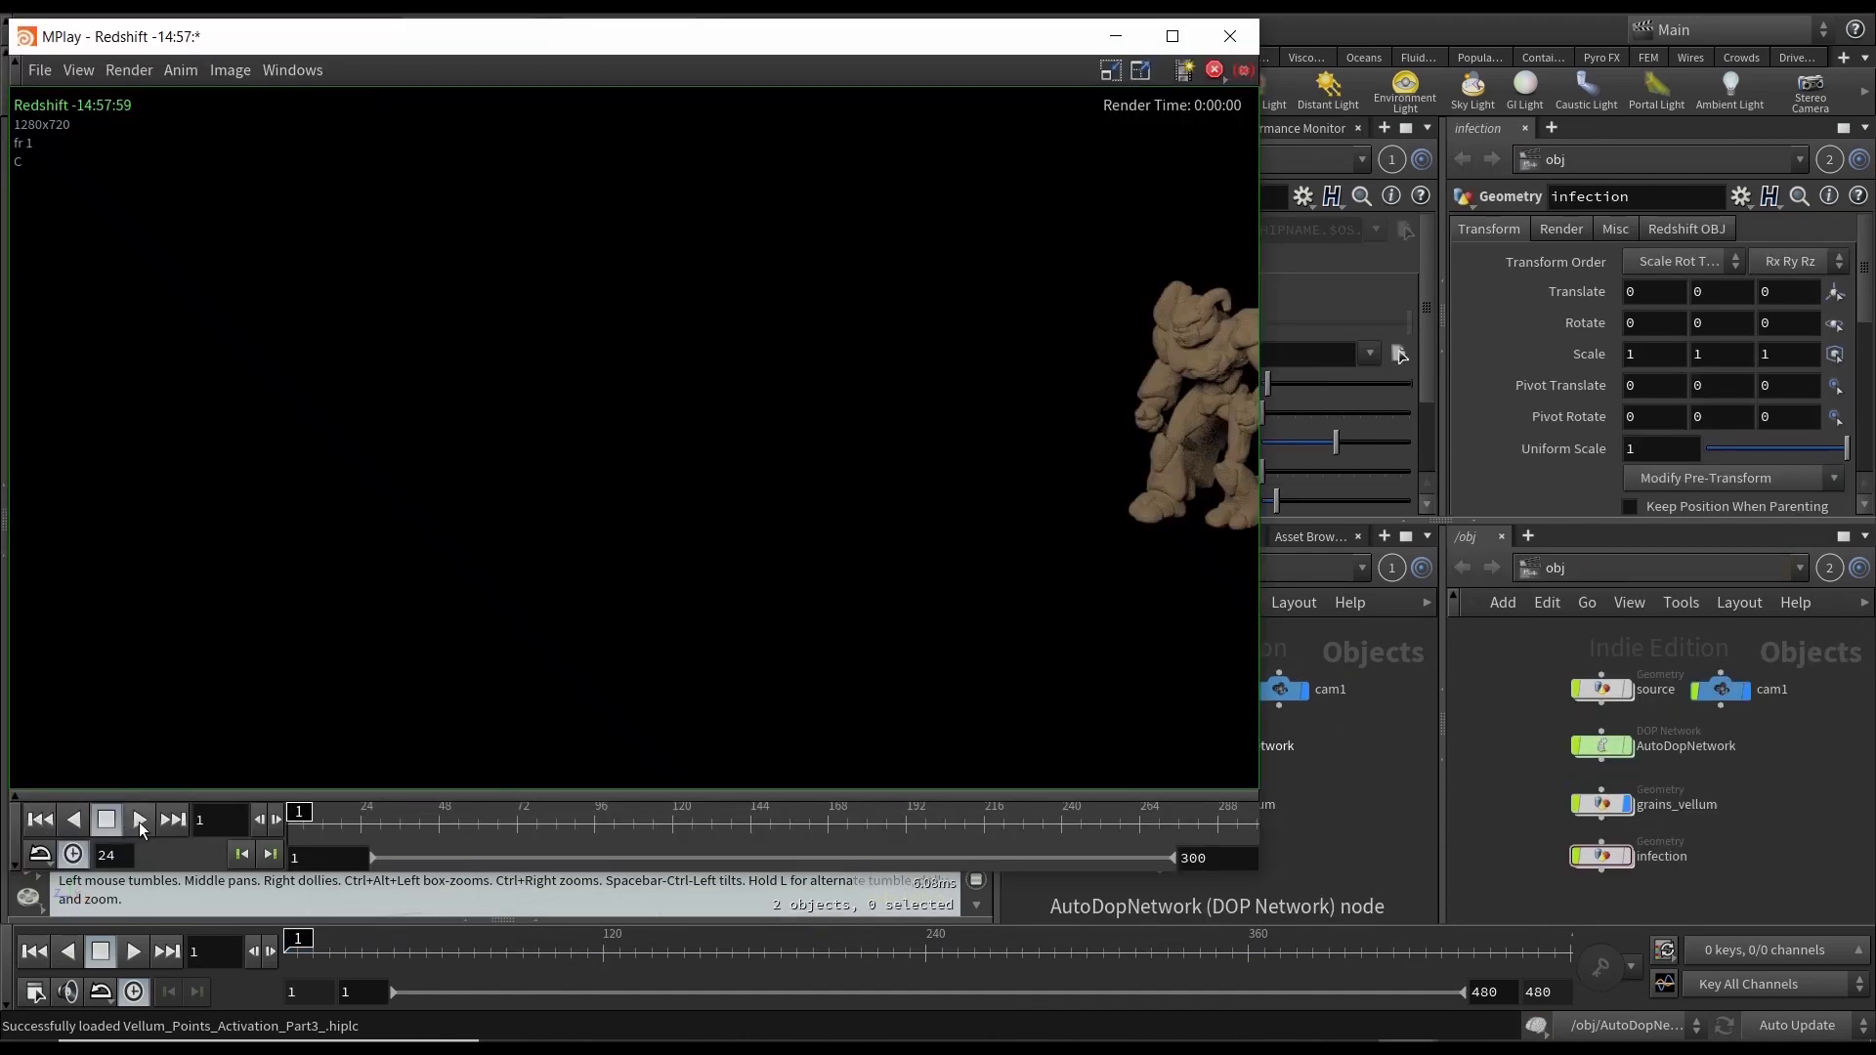
click(139, 823)
click(107, 819)
Switch to the Redshift_ROP1 crowd-render MPlay window and play the sequence.
key(alt+Tab)
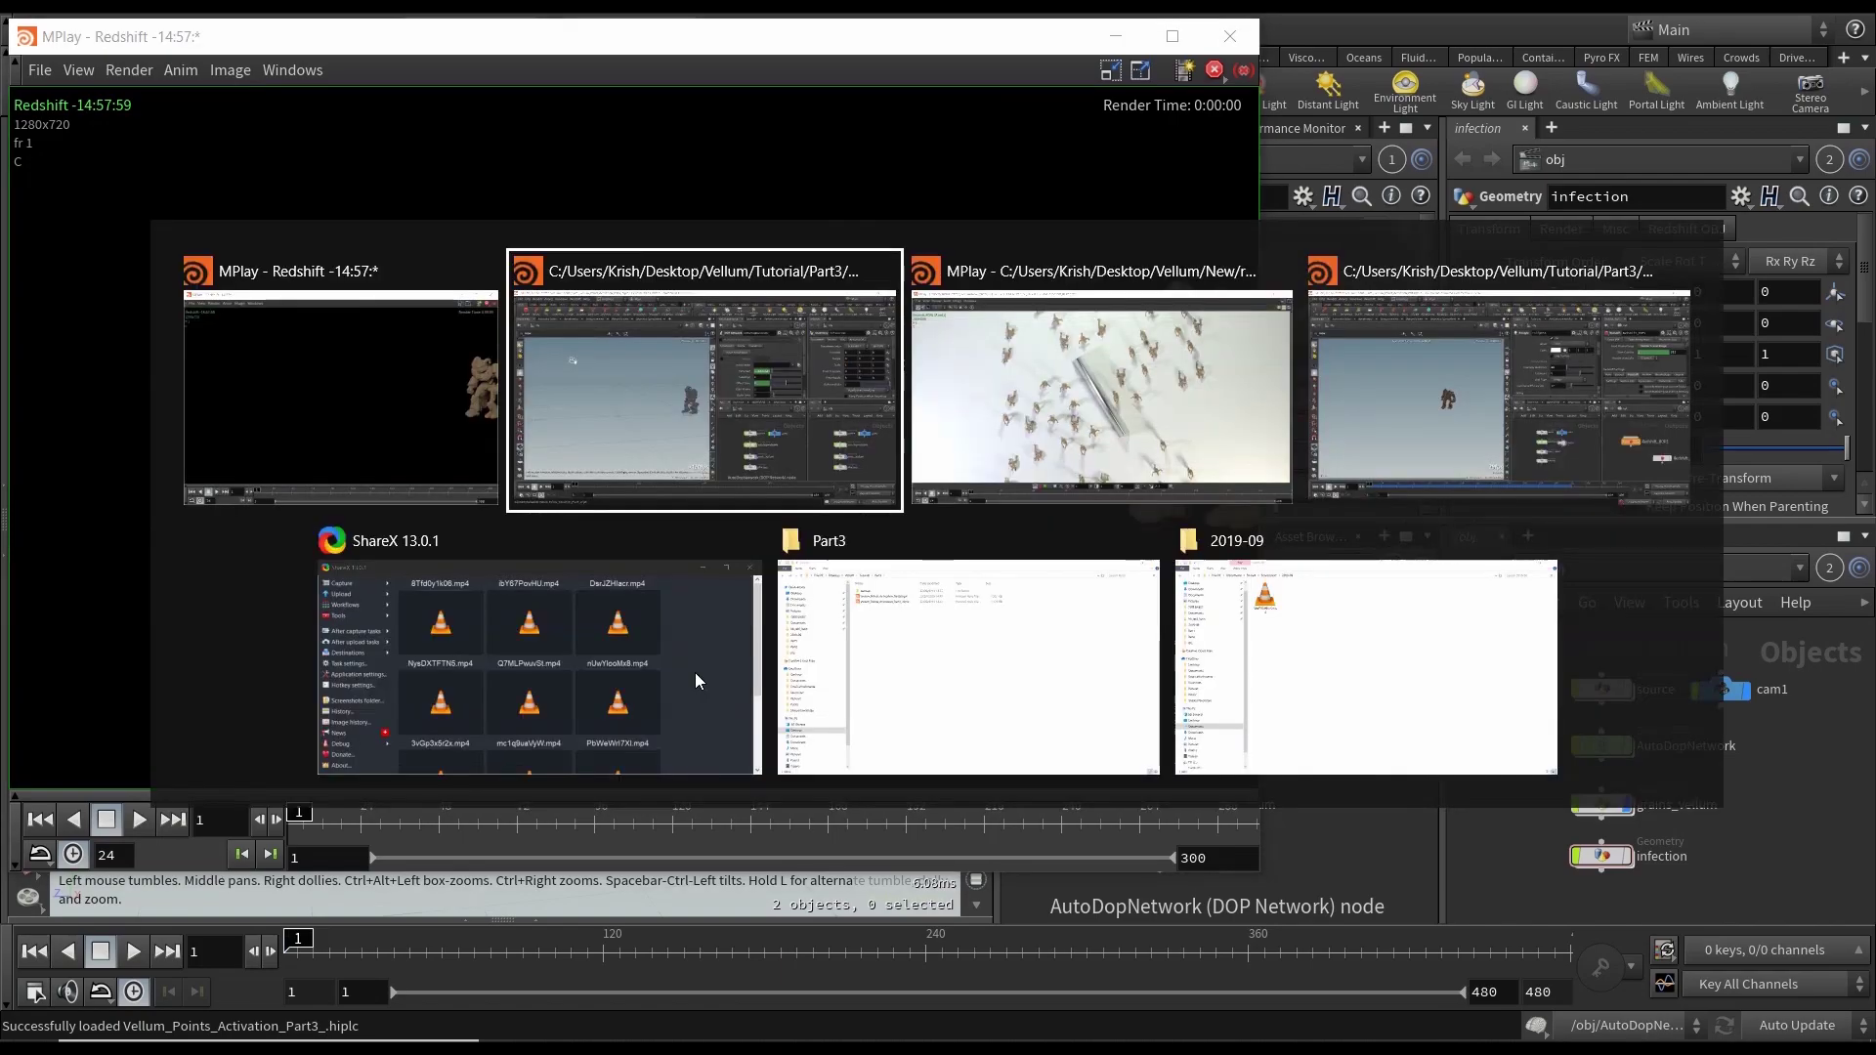
click(140, 980)
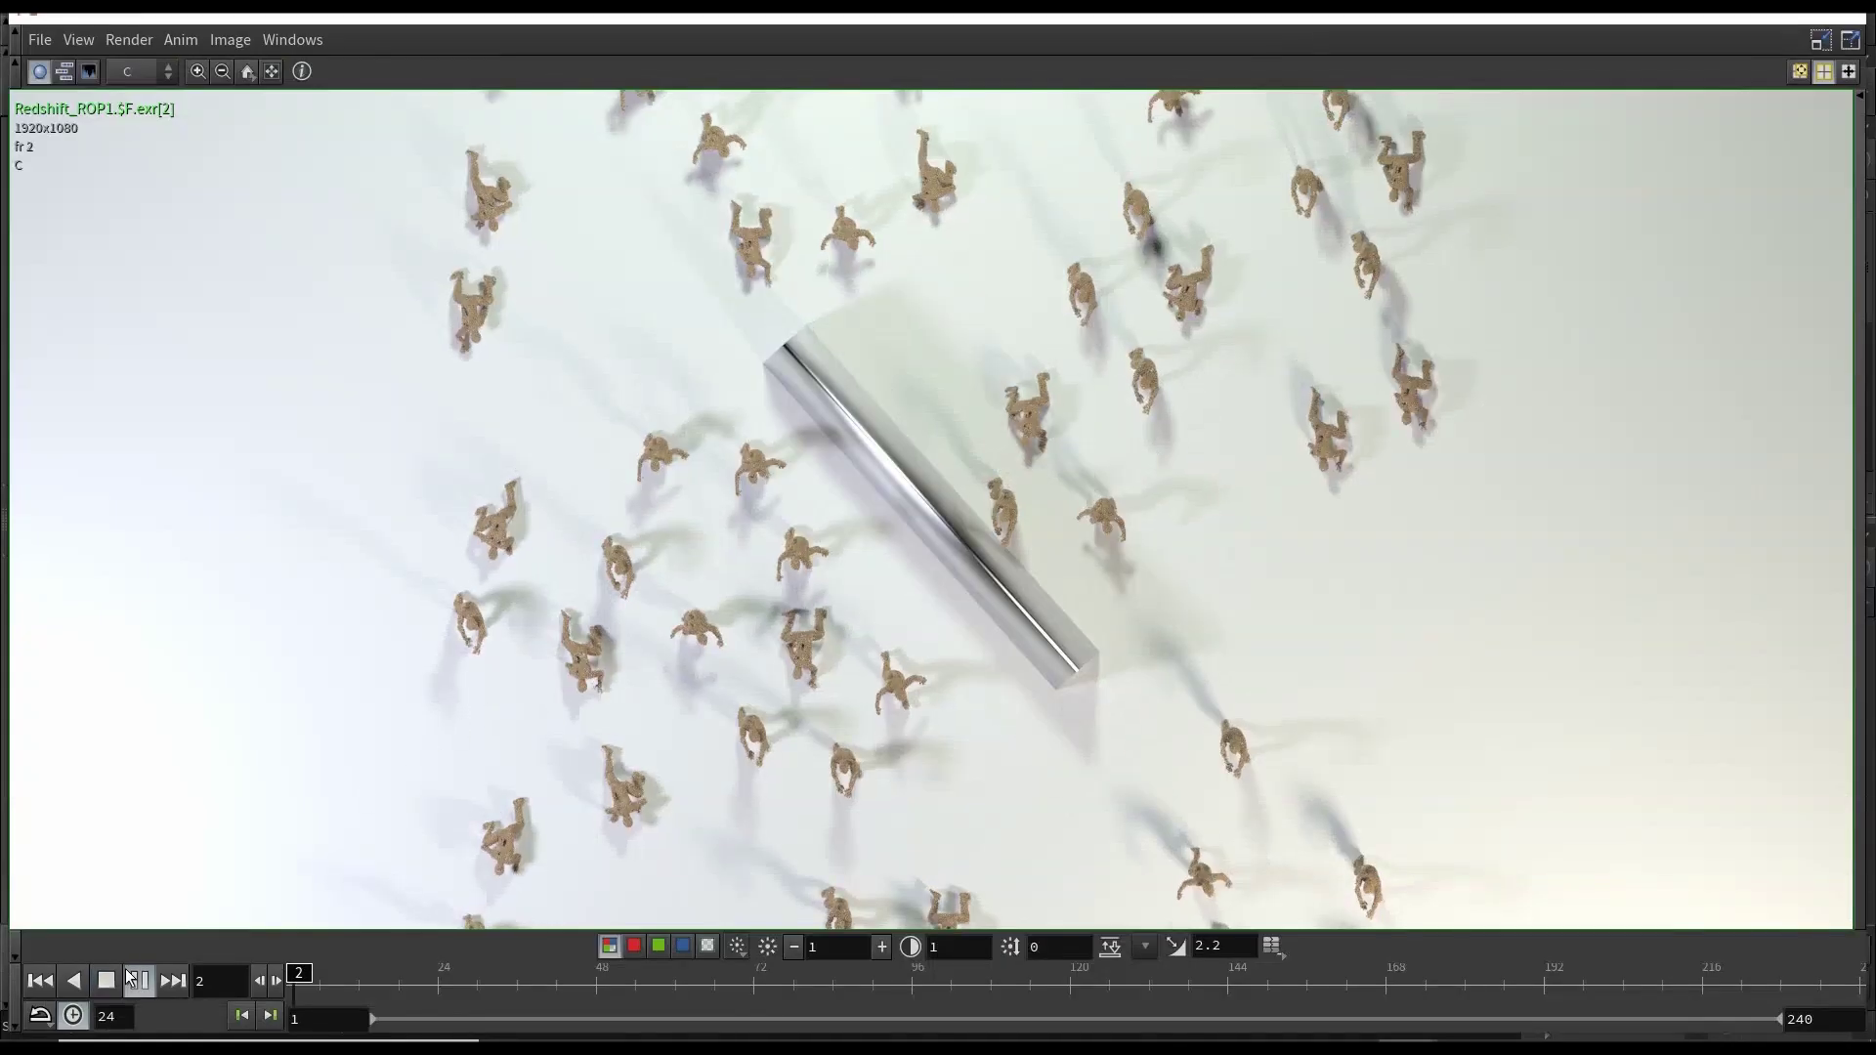